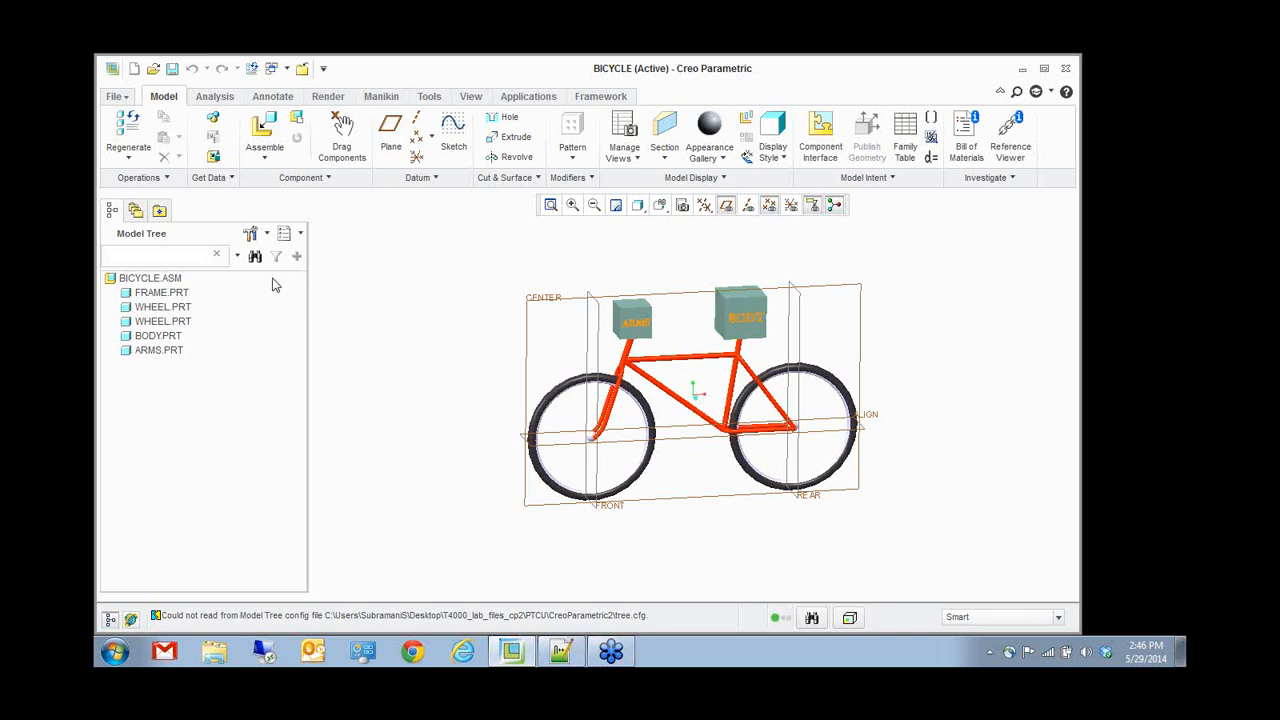
- Turn on the display of features in the model tree
click(253, 235)
click(275, 258)
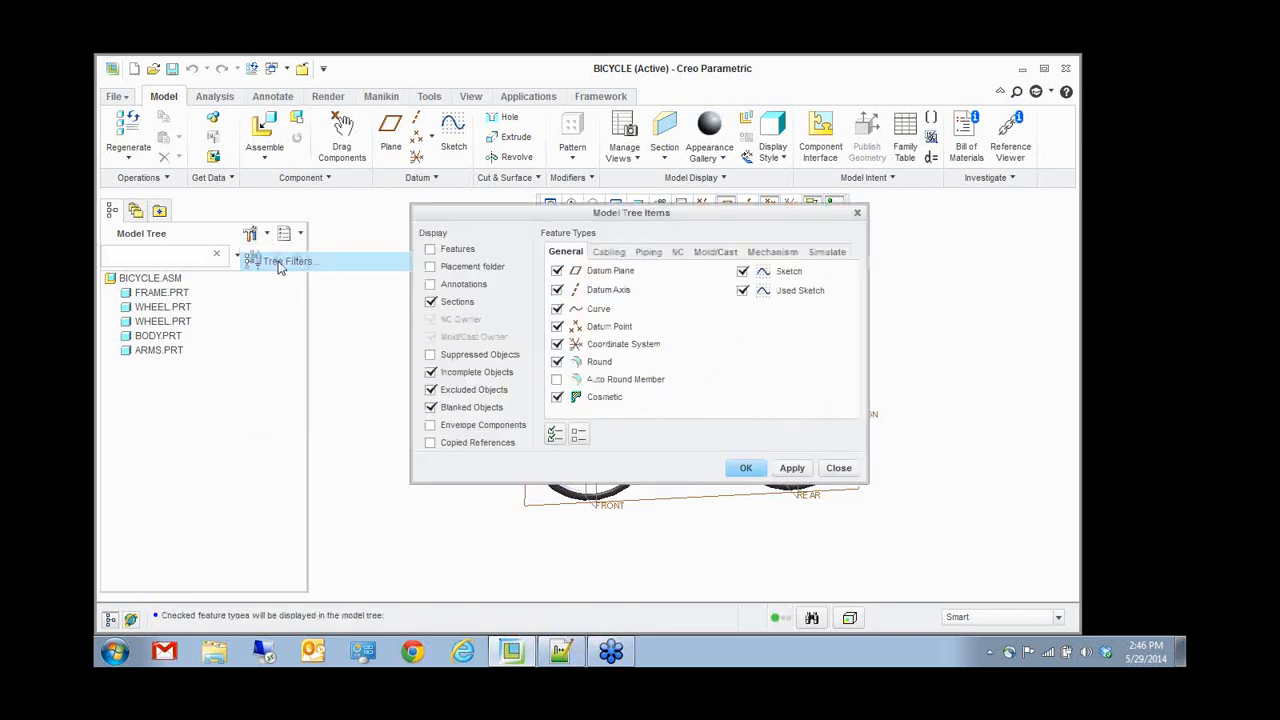
click(740, 470)
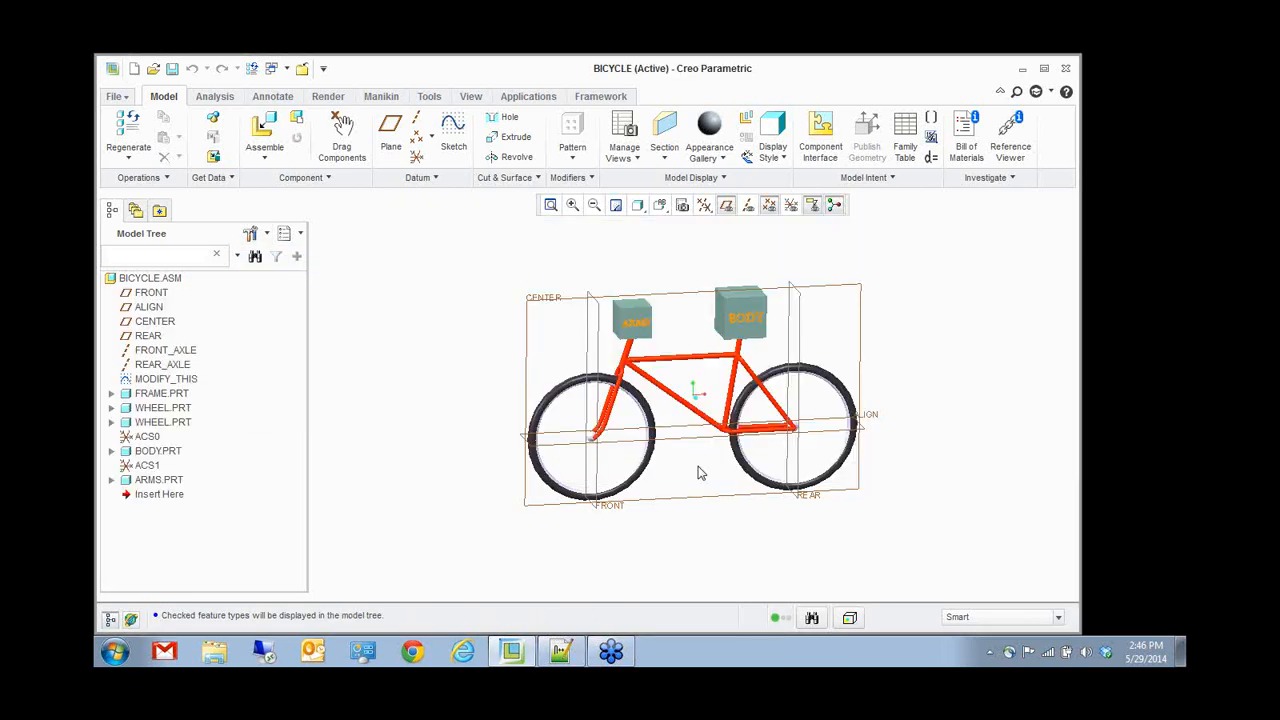
- Create a datum plane offset from the FRONT plane by d0/2, accepting the expression as a feature relation
middle_drag(697, 449, 688, 460)
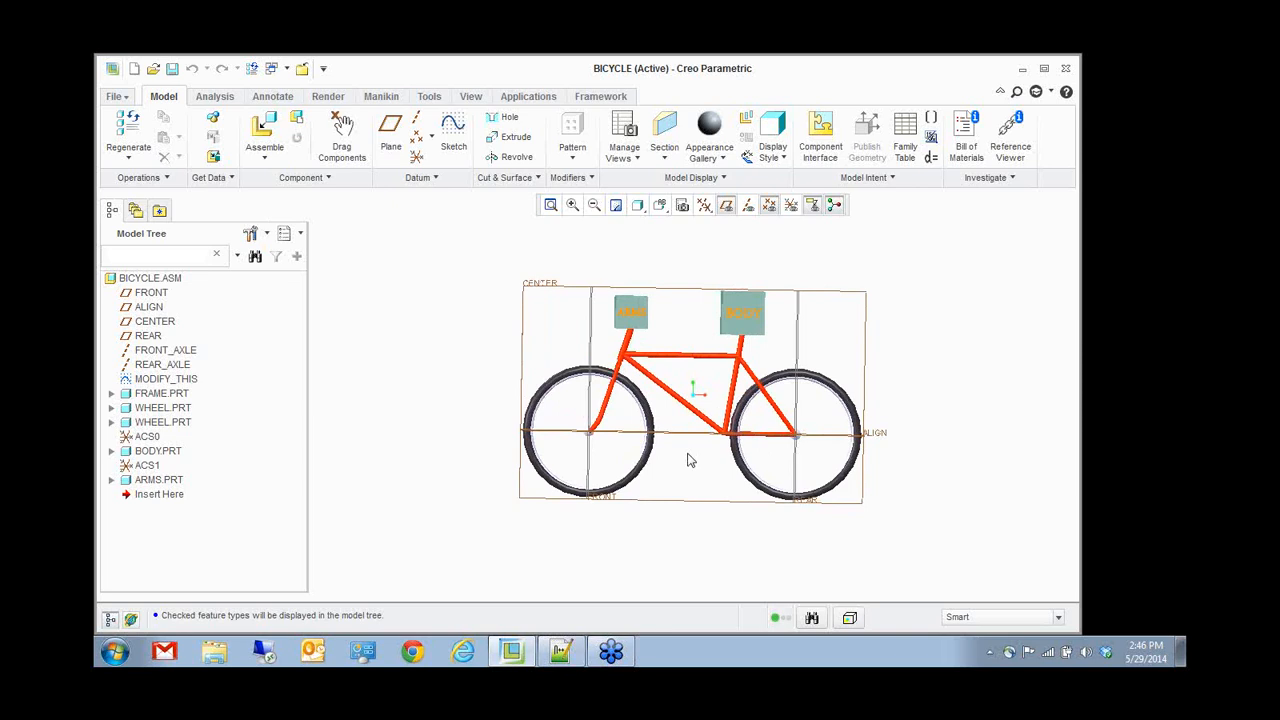
right_click(590, 441)
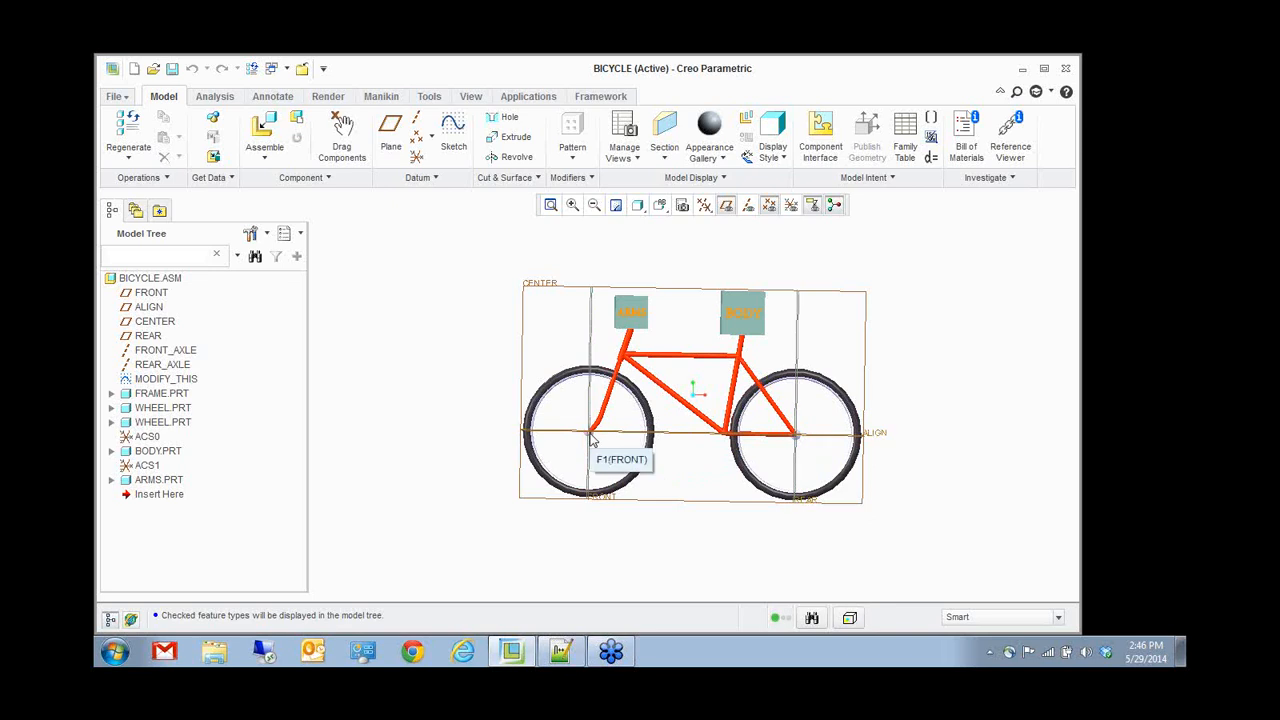
click(390, 130)
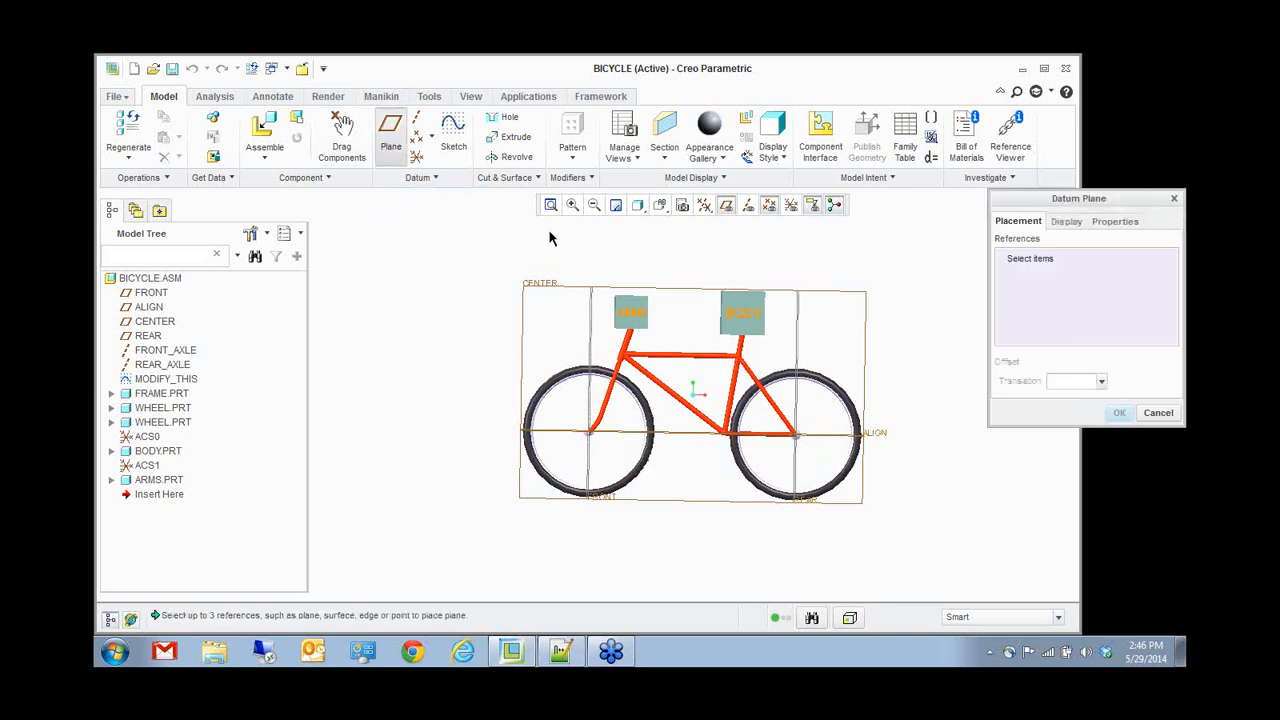
click(589, 312)
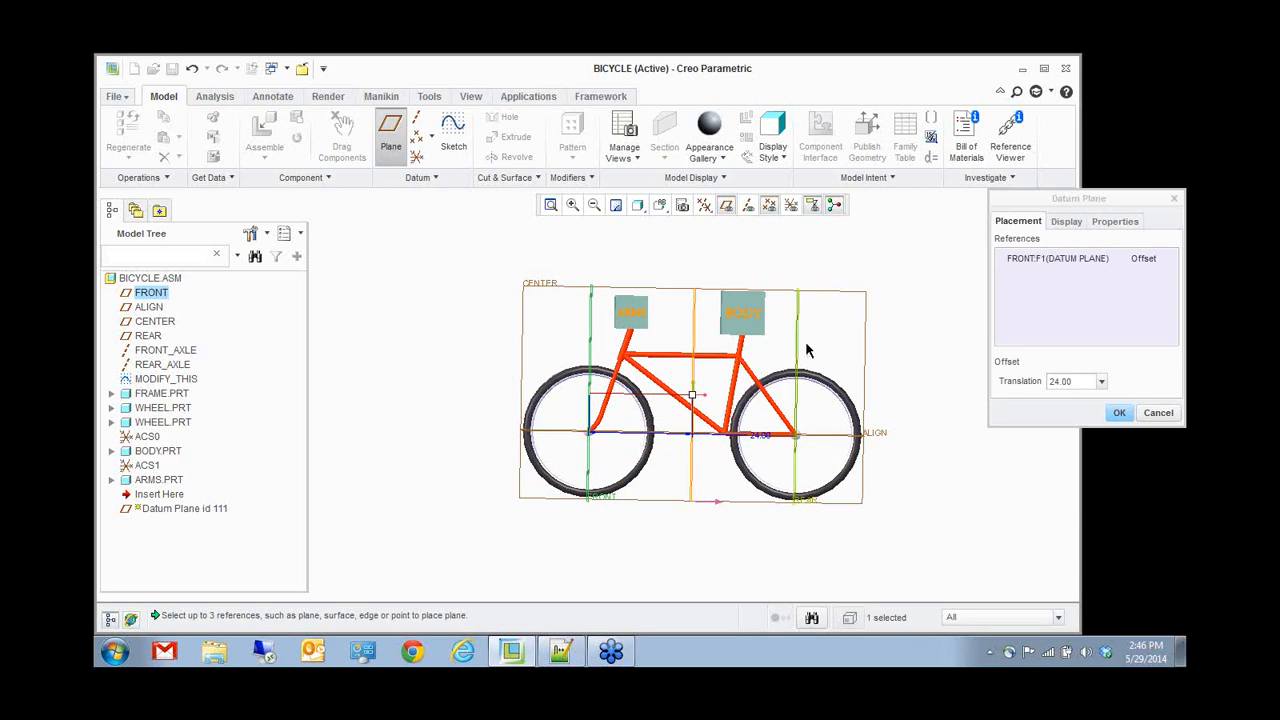
double_click(1077, 382)
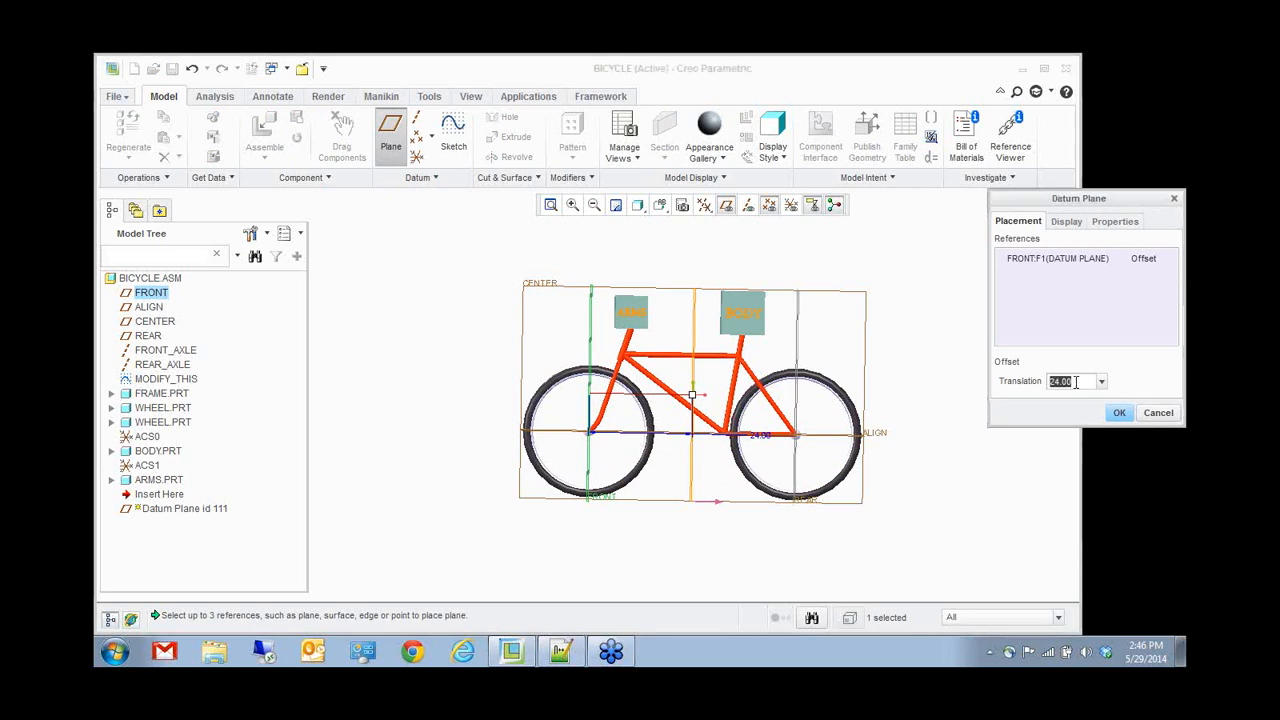
text(d0/2)
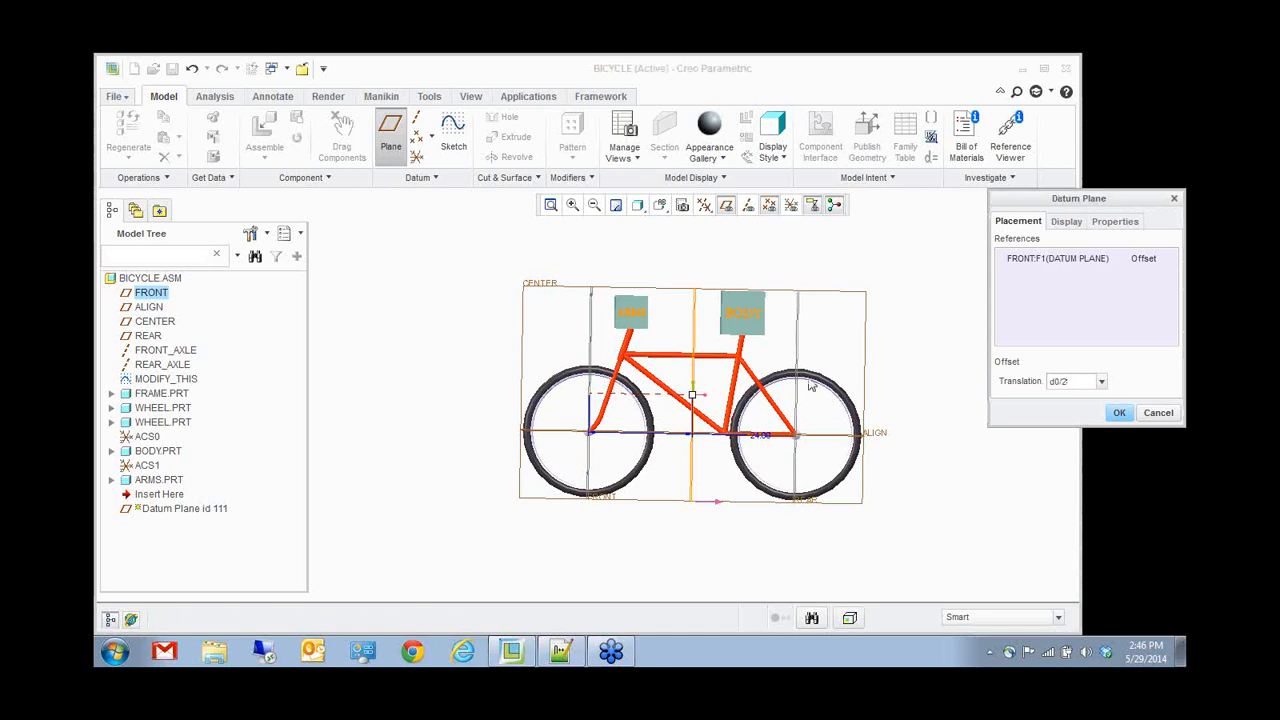
click(1117, 414)
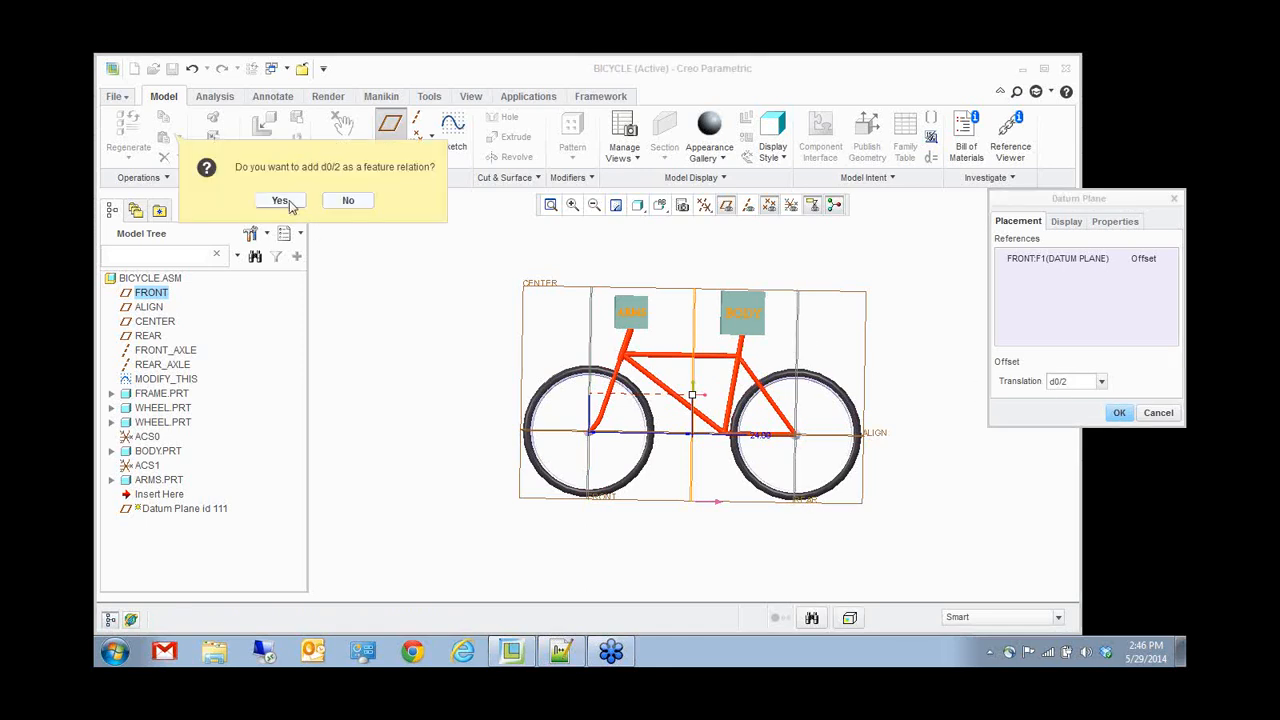
click(280, 201)
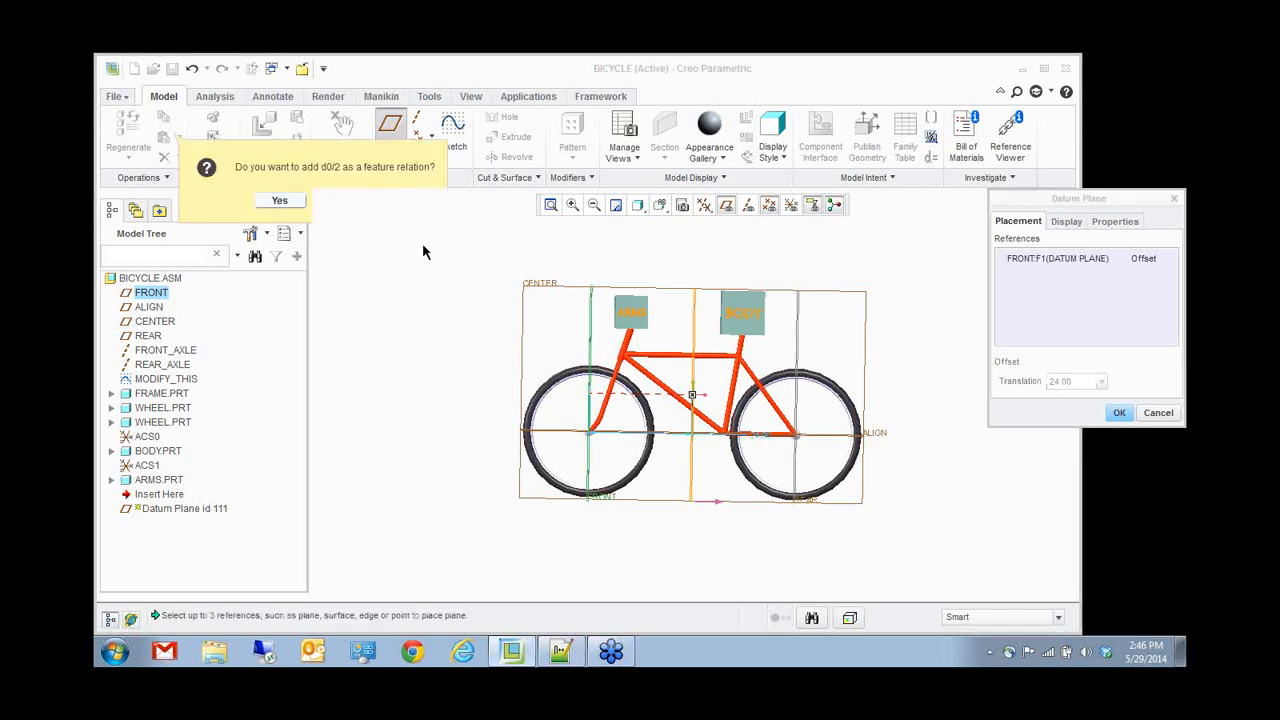
click(1119, 413)
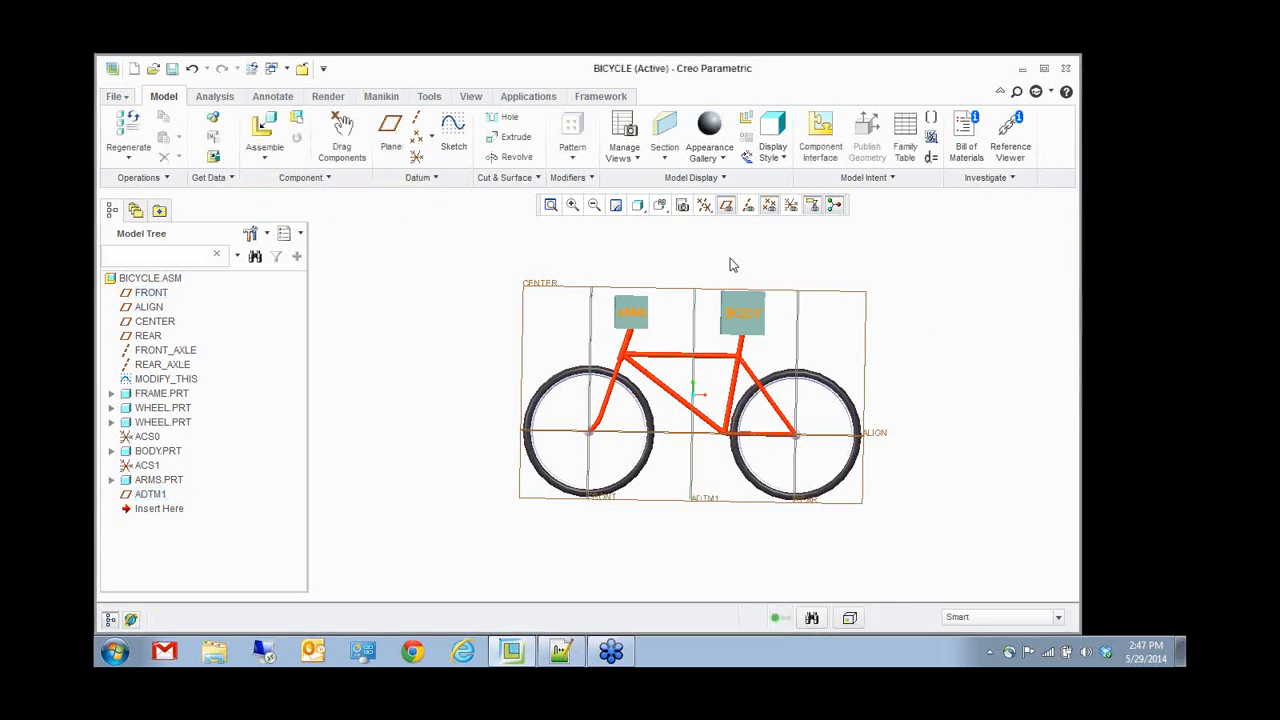
- Run a mass properties analysis on the assembly's solid geometry with the default coordinate system and set its type to Feature
click(210, 97)
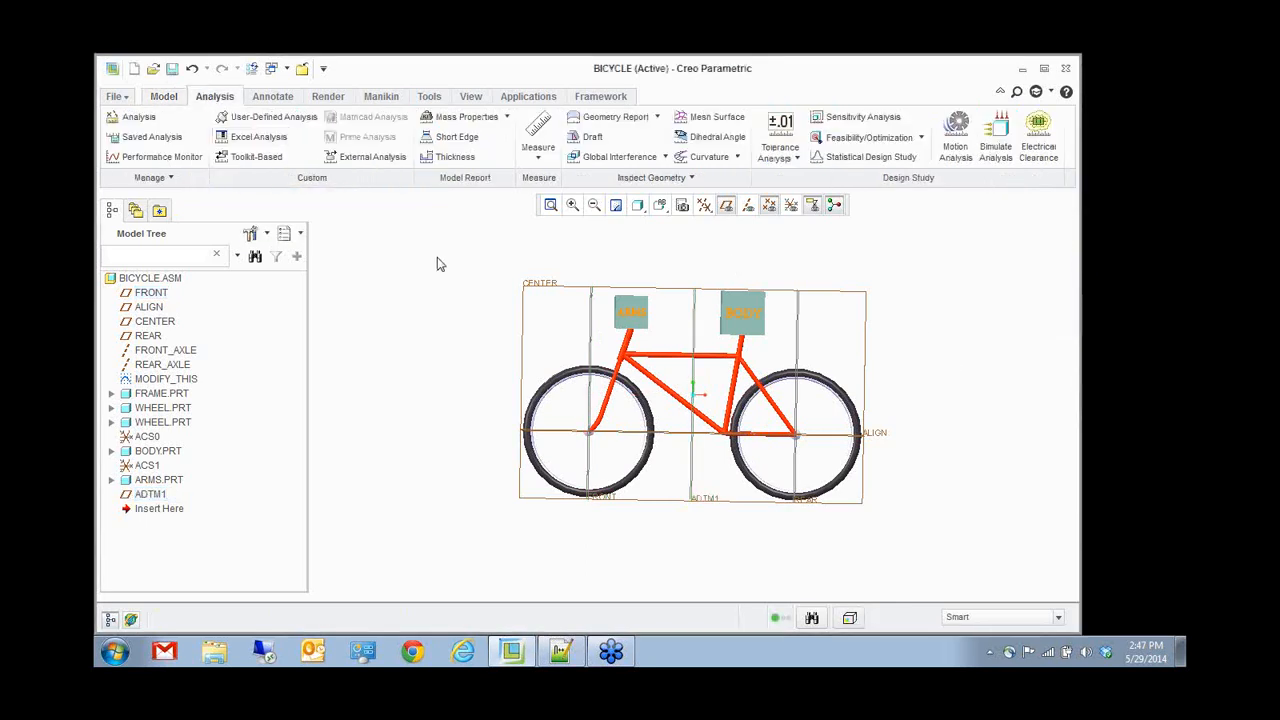
click(460, 118)
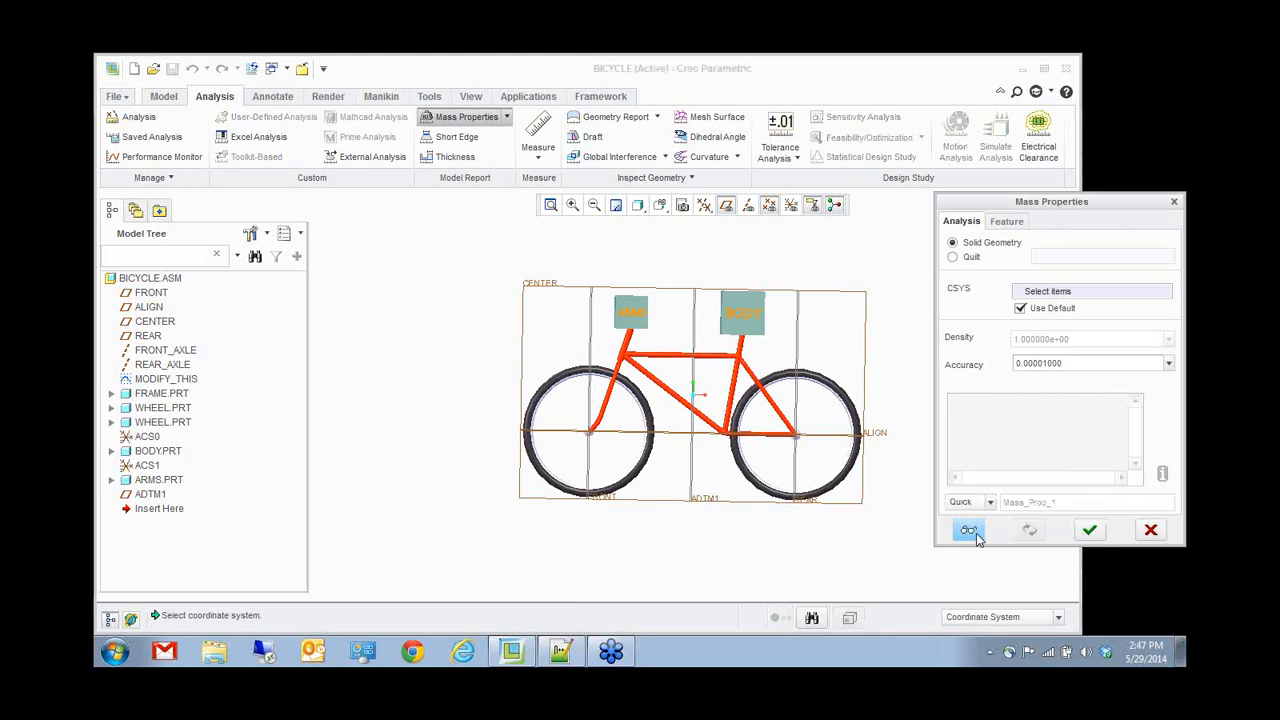
click(970, 532)
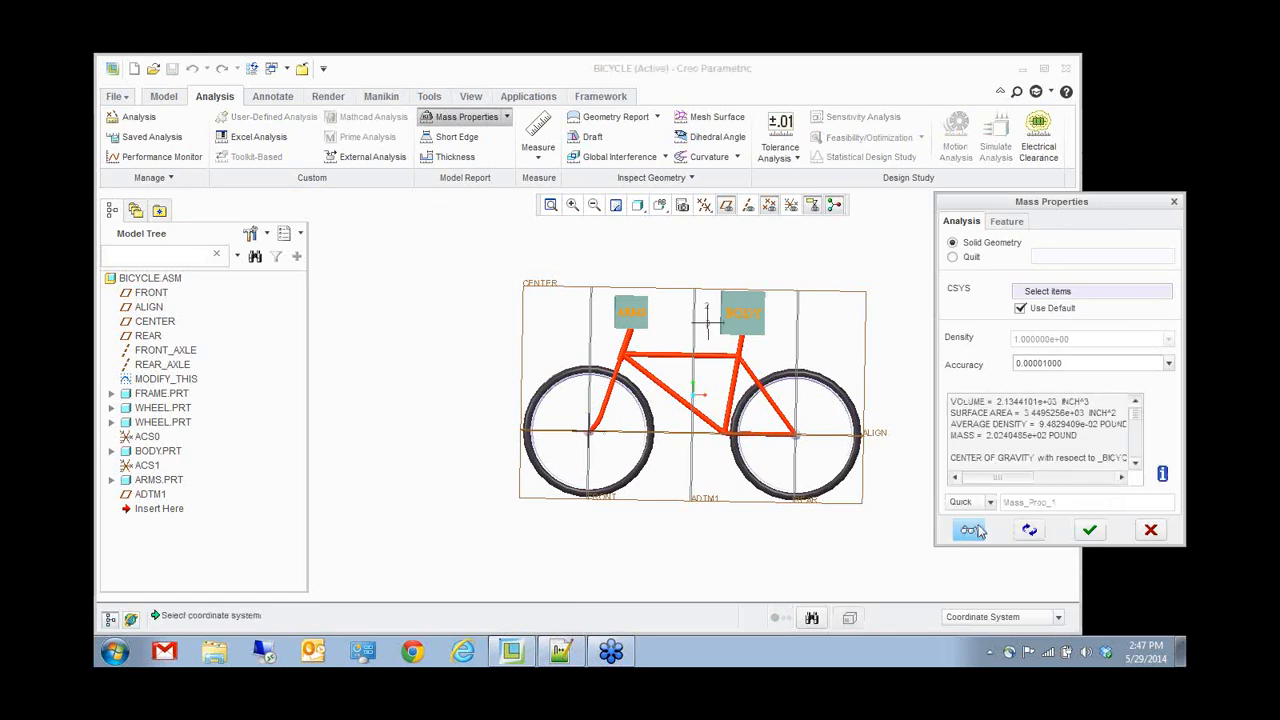
click(1005, 222)
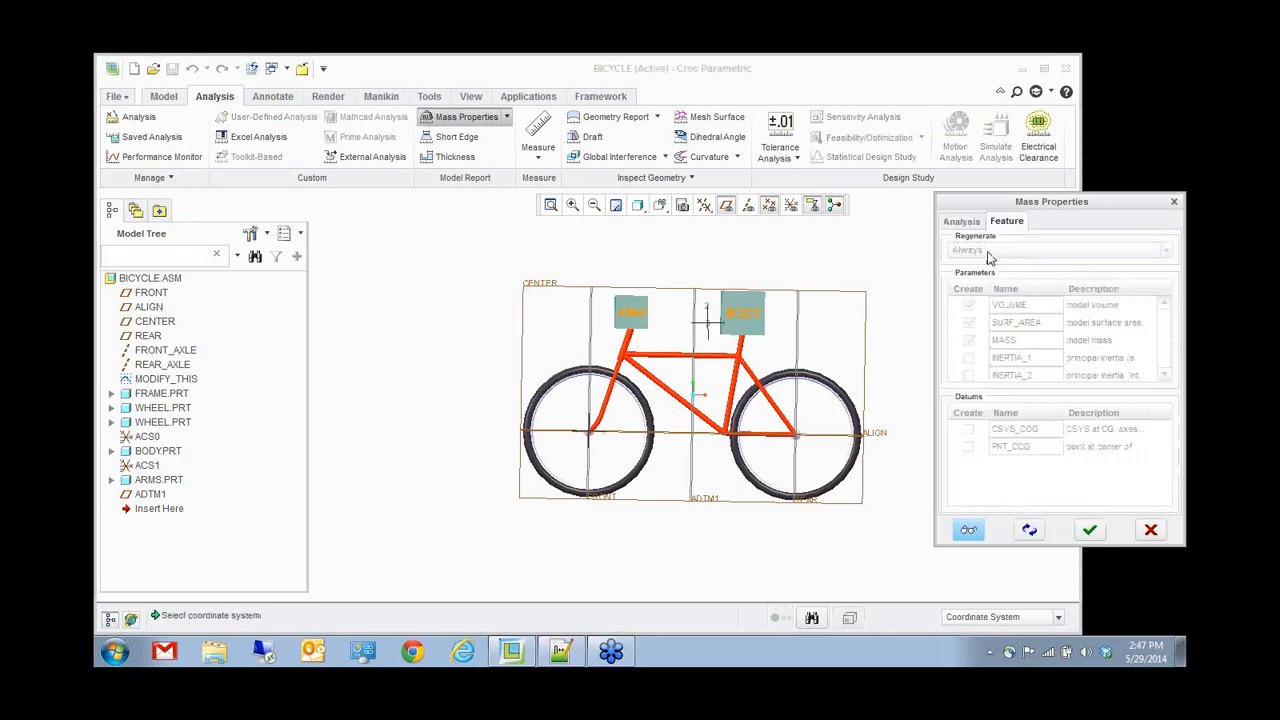
click(971, 224)
click(991, 503)
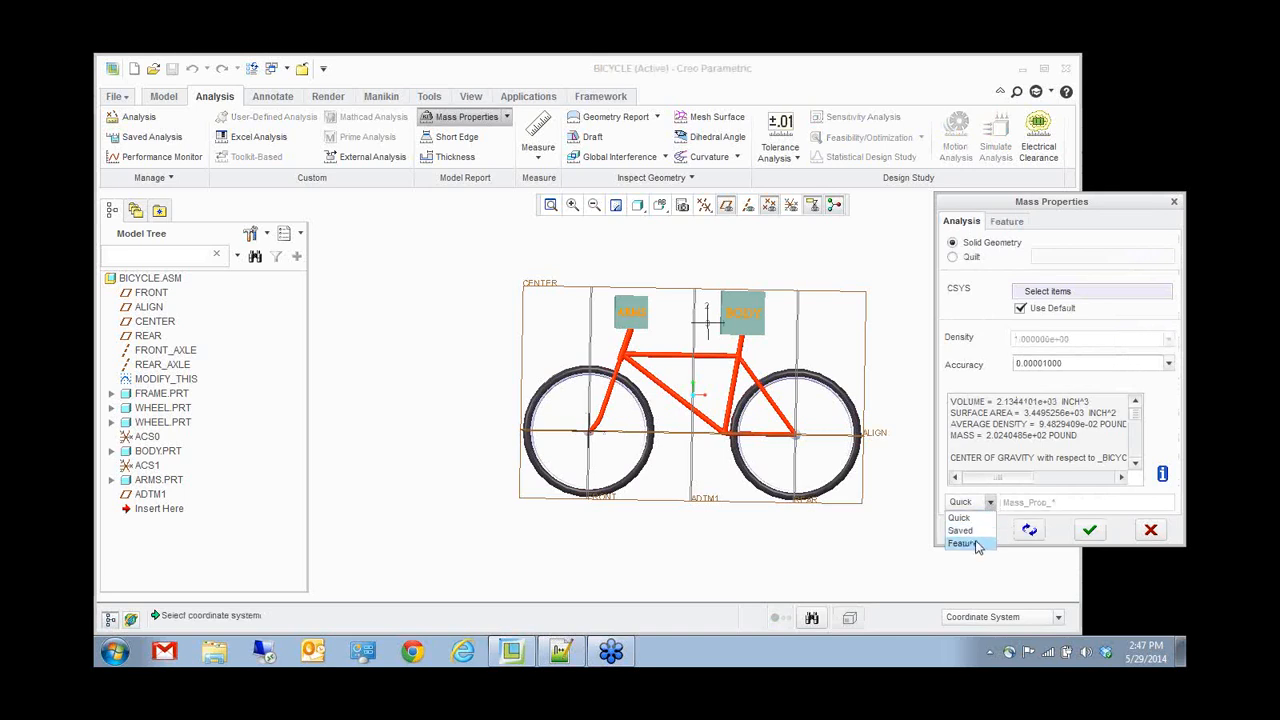
click(962, 543)
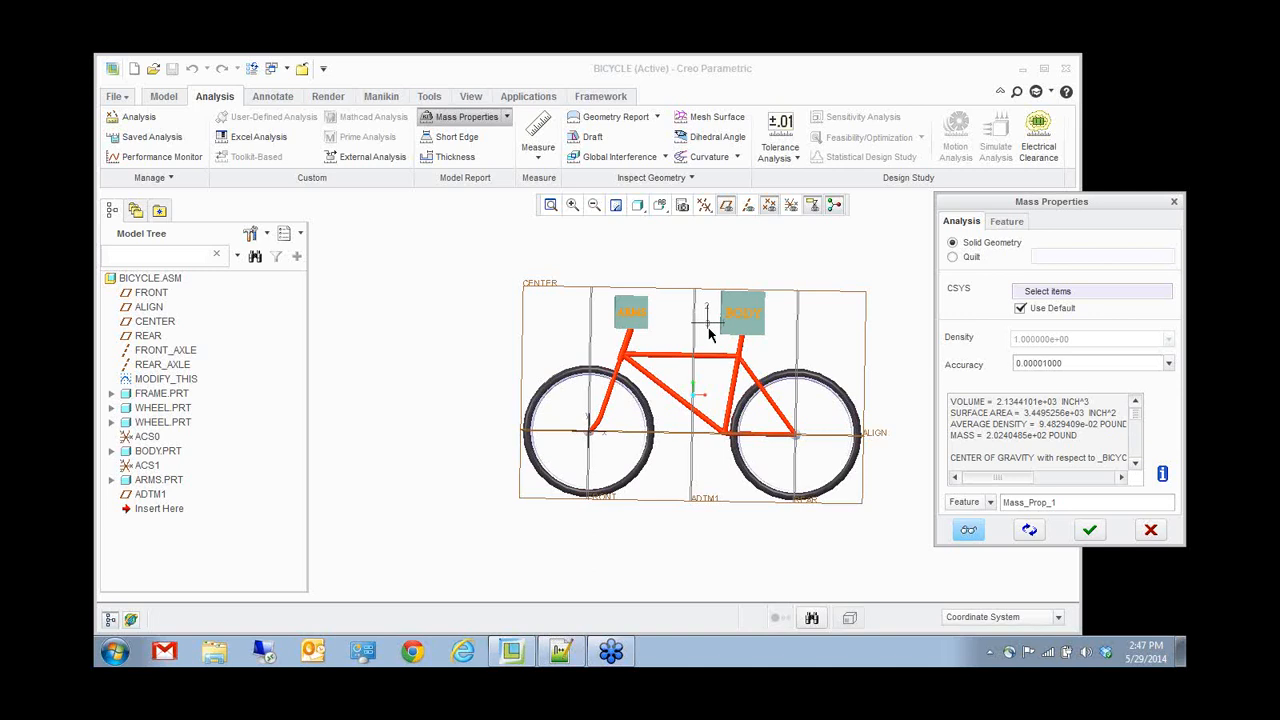
- Include the PNT_COG centre-of-gravity point in the mass properties analysis and save the feature as COG
click(1010, 222)
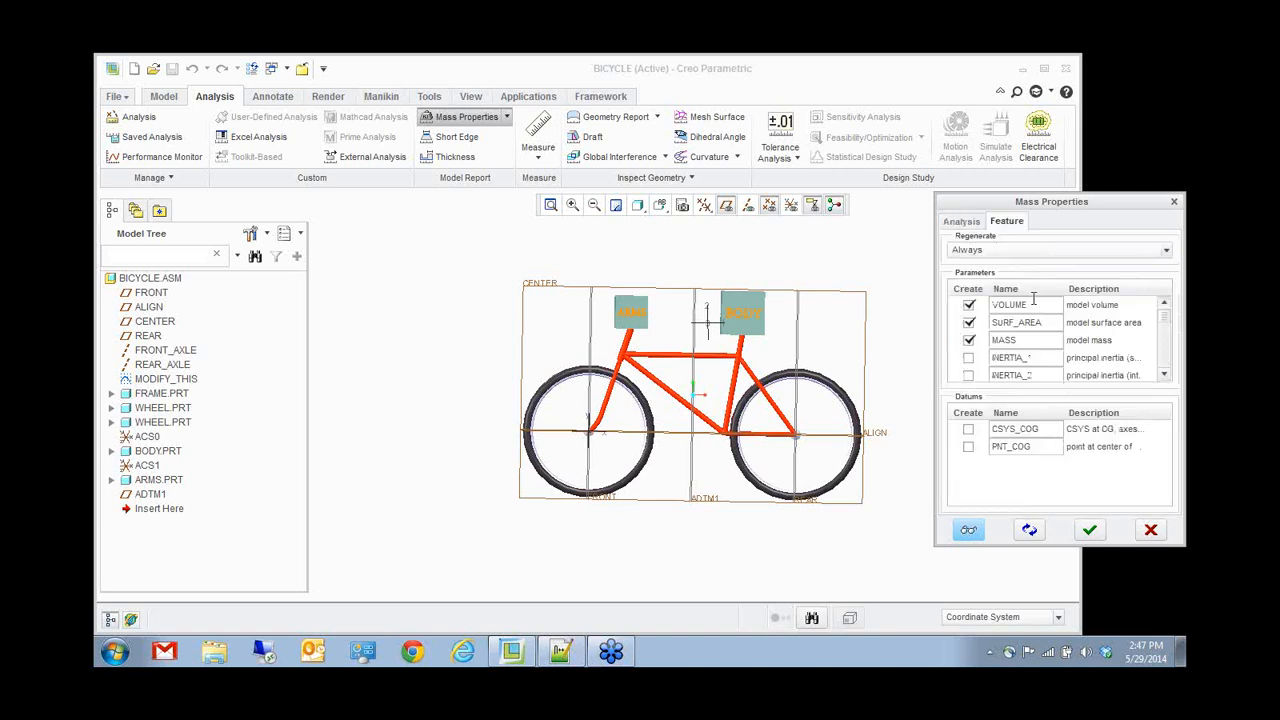
click(968, 446)
click(962, 222)
double_click(1030, 502)
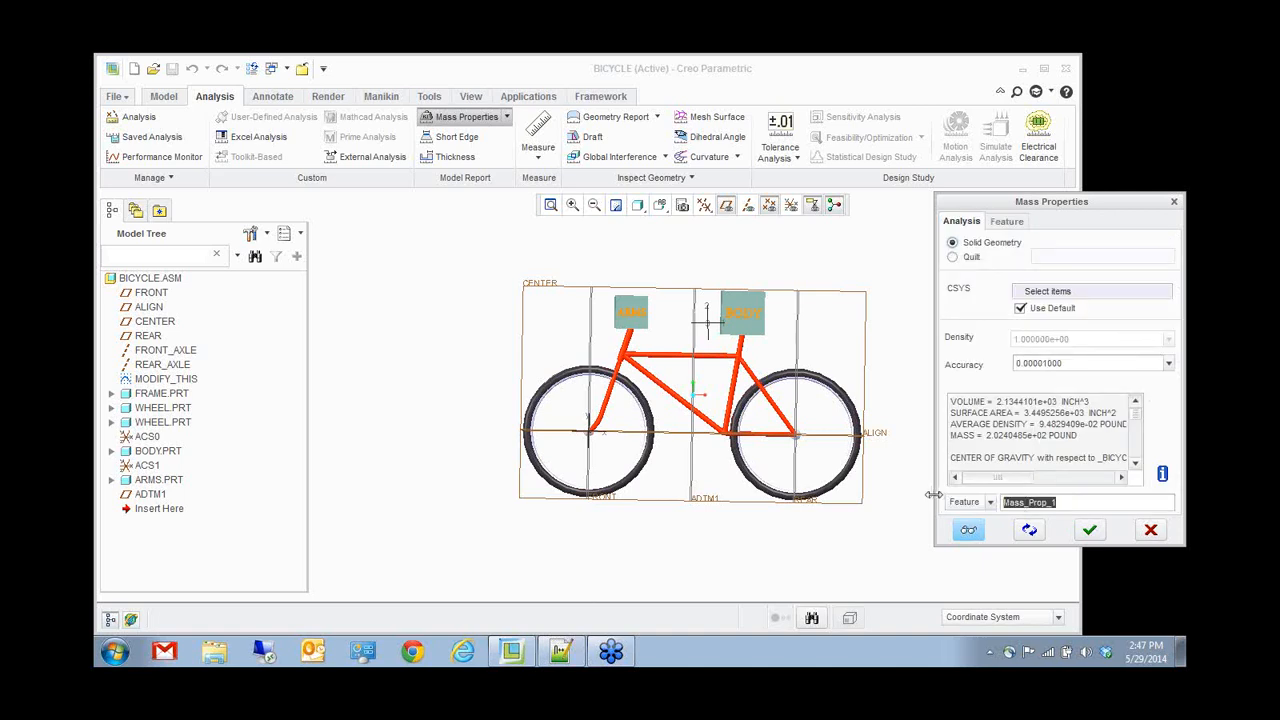
text(COO)
key(BackSpace)
text(G)
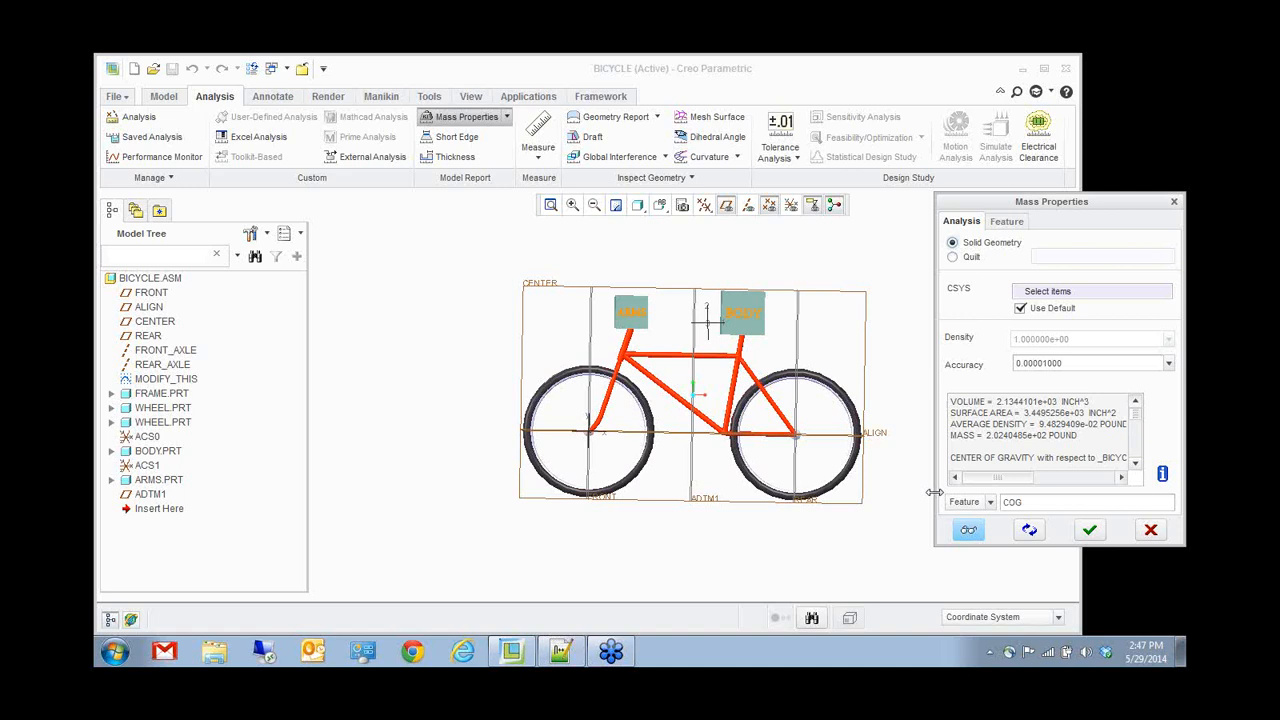
click(1089, 530)
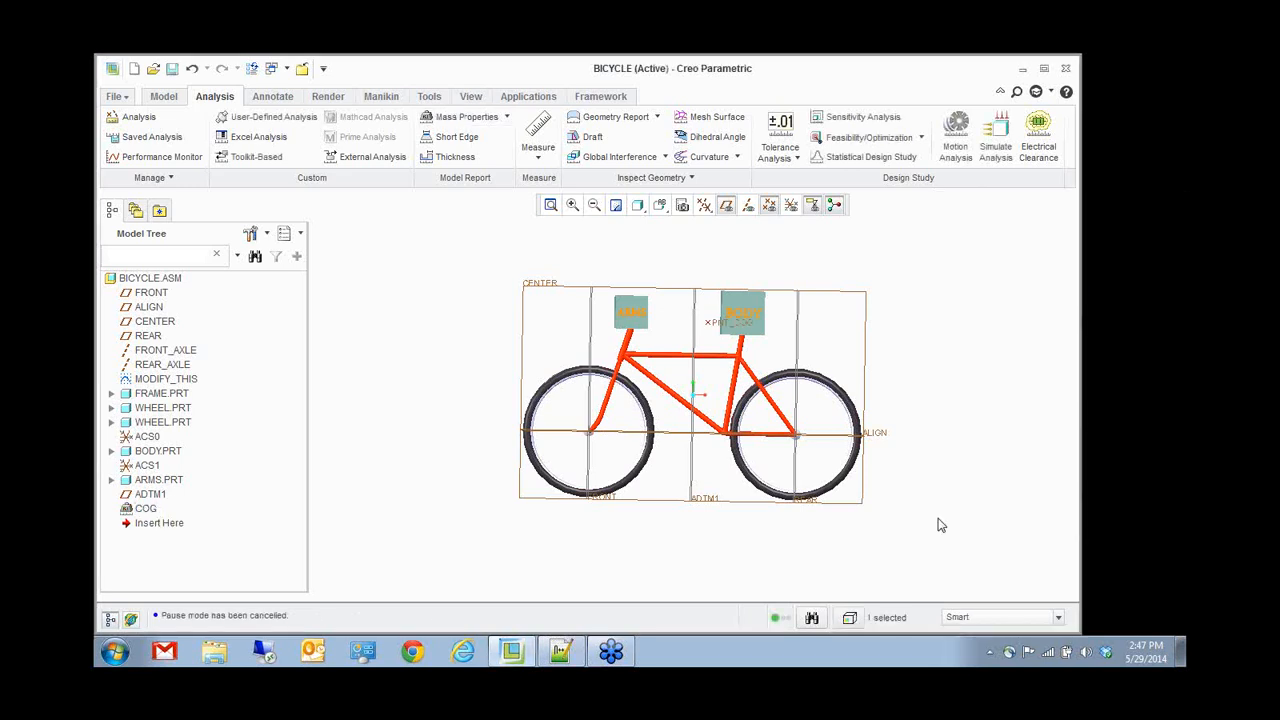
- Measure the distance from the PNT_COG point to the offset datum plane midway between the wheels
click(539, 158)
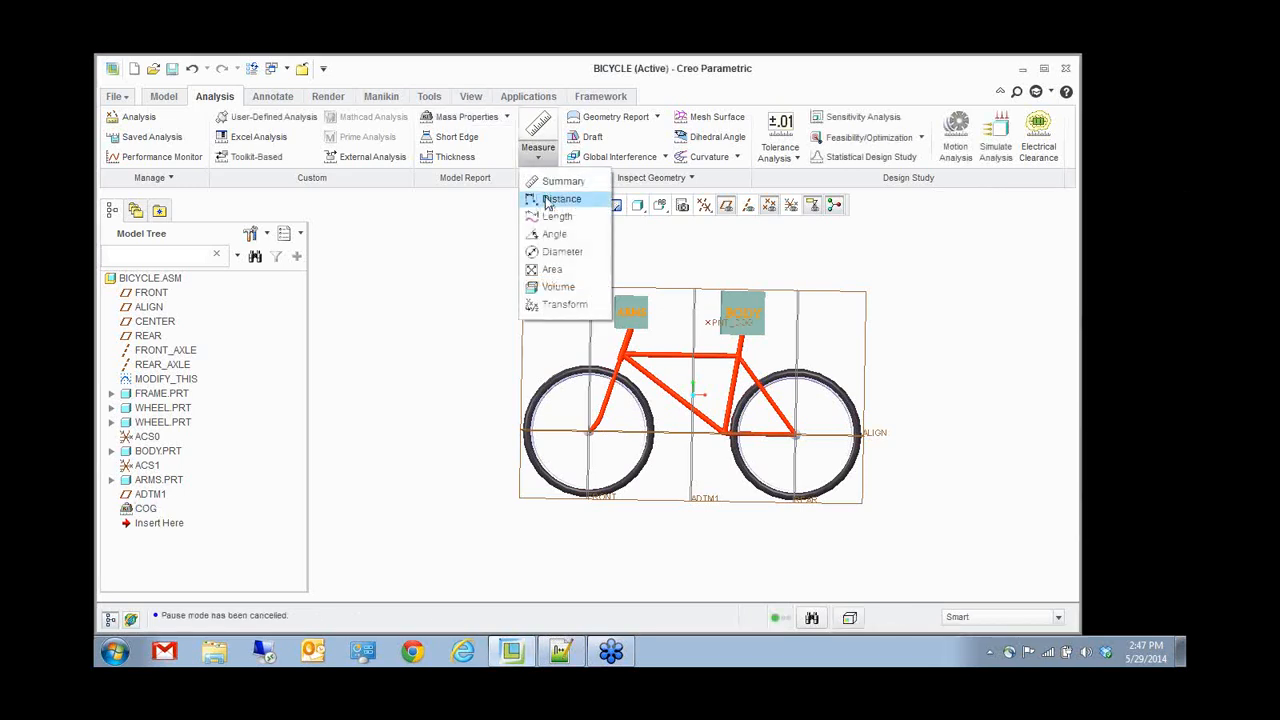
click(550, 195)
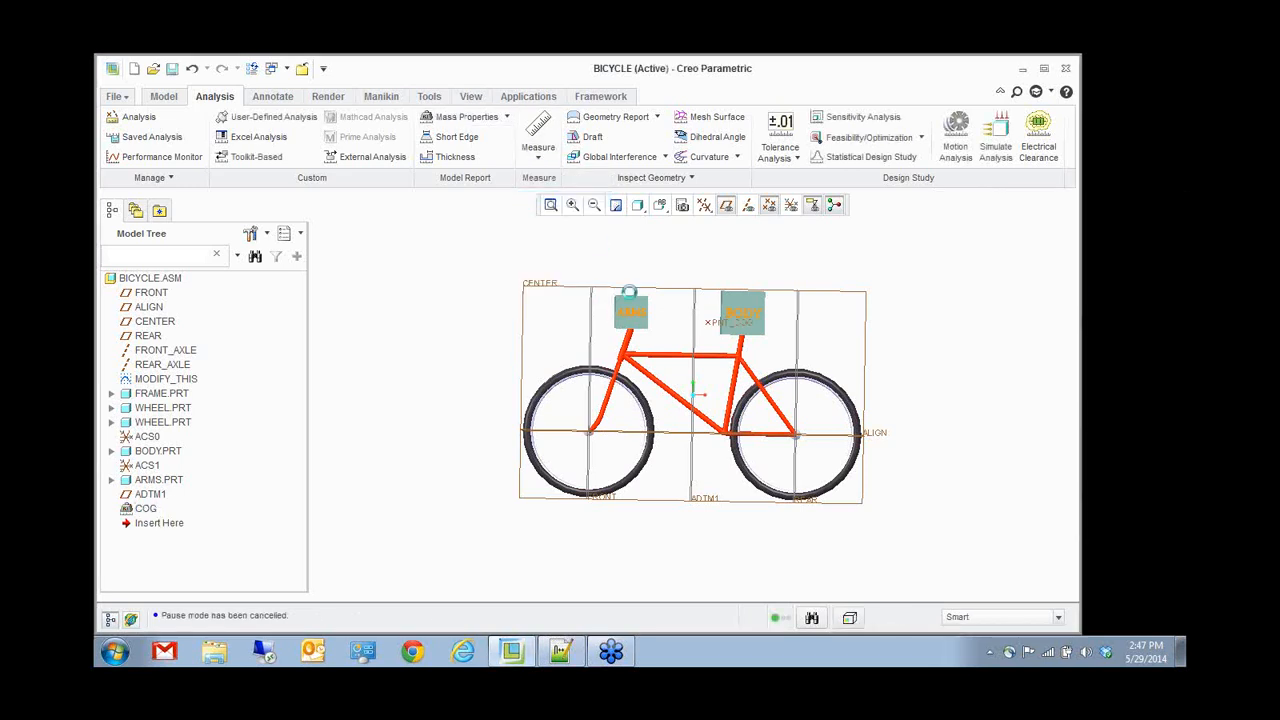
click(707, 330)
scroll(700, 330, down, 3)
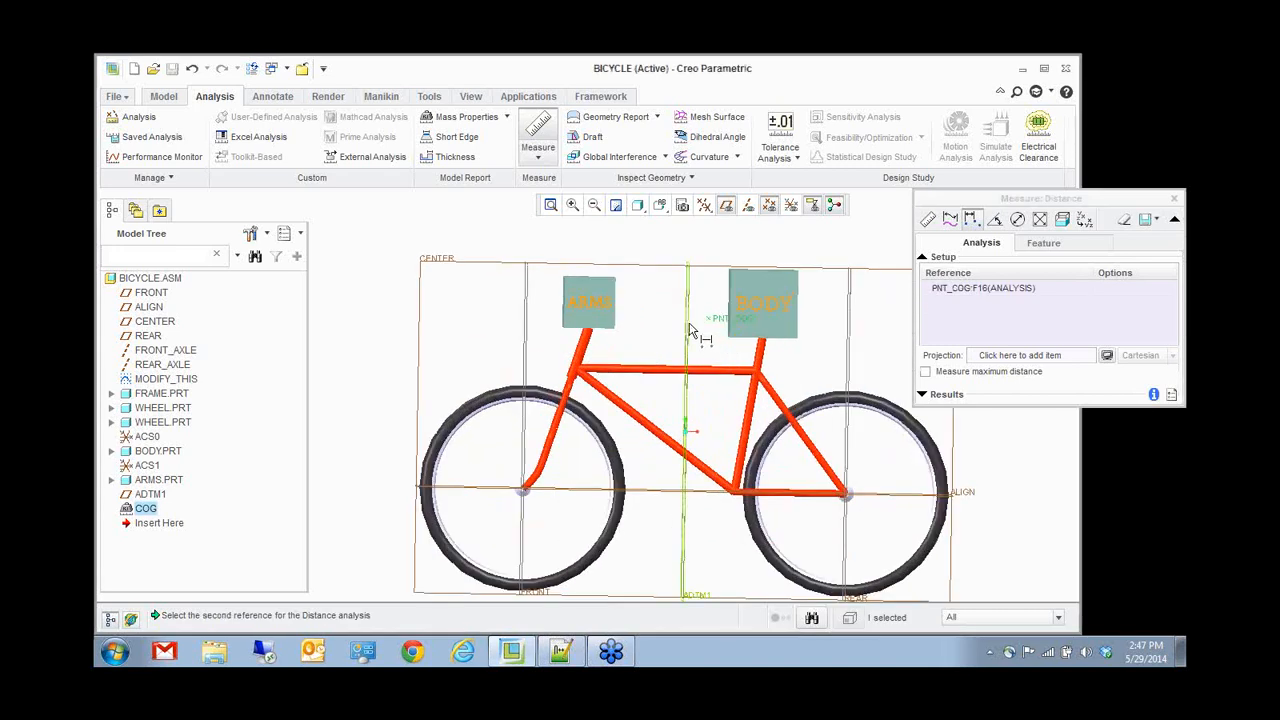
click(688, 340)
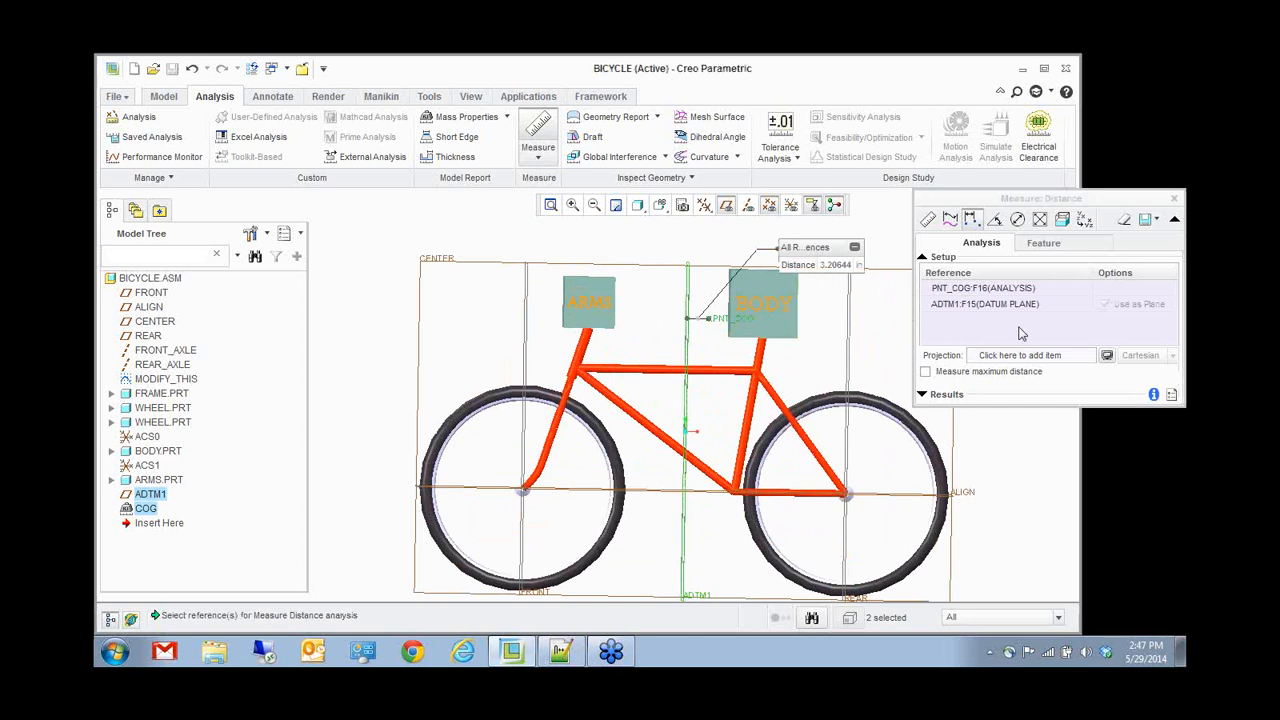
- Save the distance measurement as a feature named DISTANCE_1 and close the measurement
click(923, 395)
click(1043, 243)
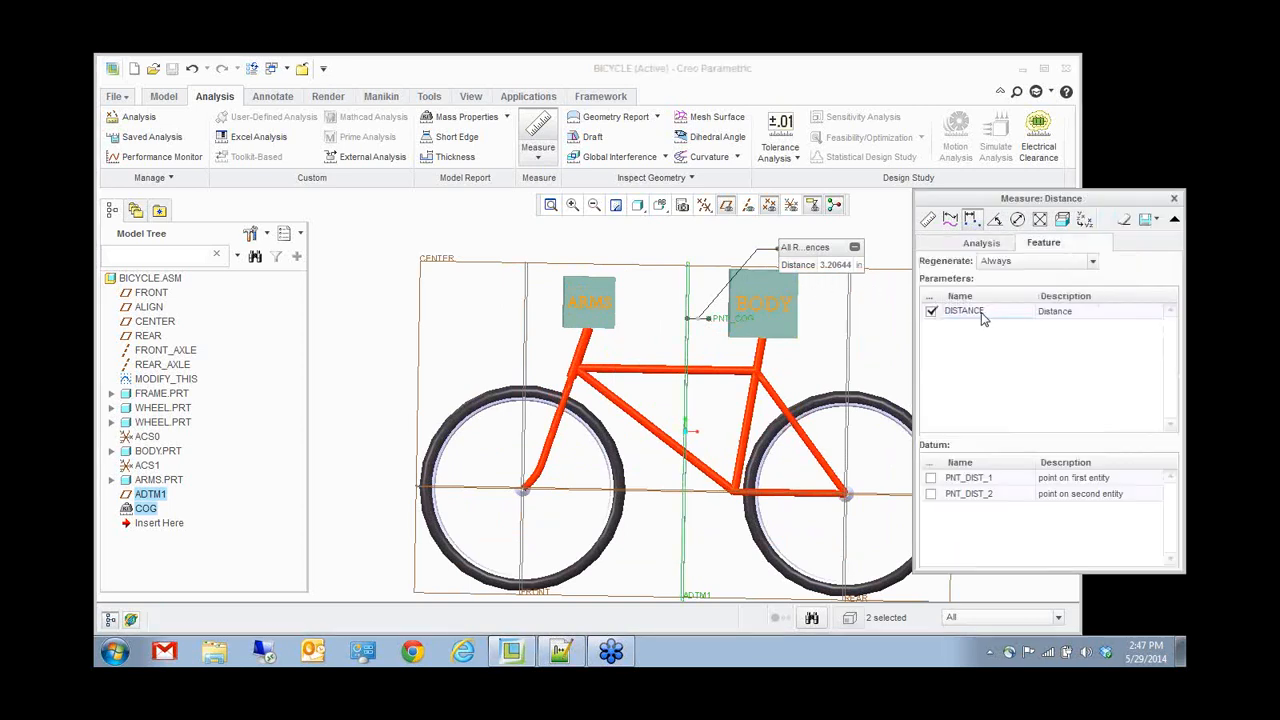
click(1145, 219)
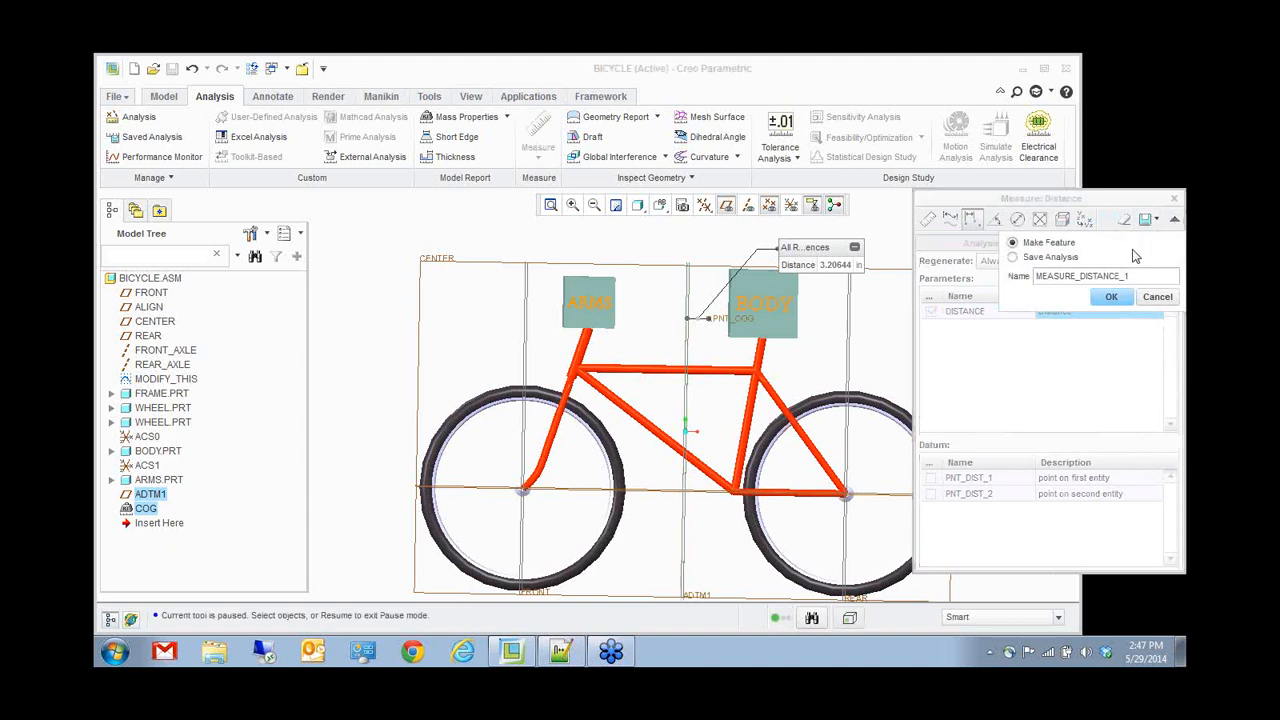
drag(1084, 276, 967, 276)
key(BackSpace)
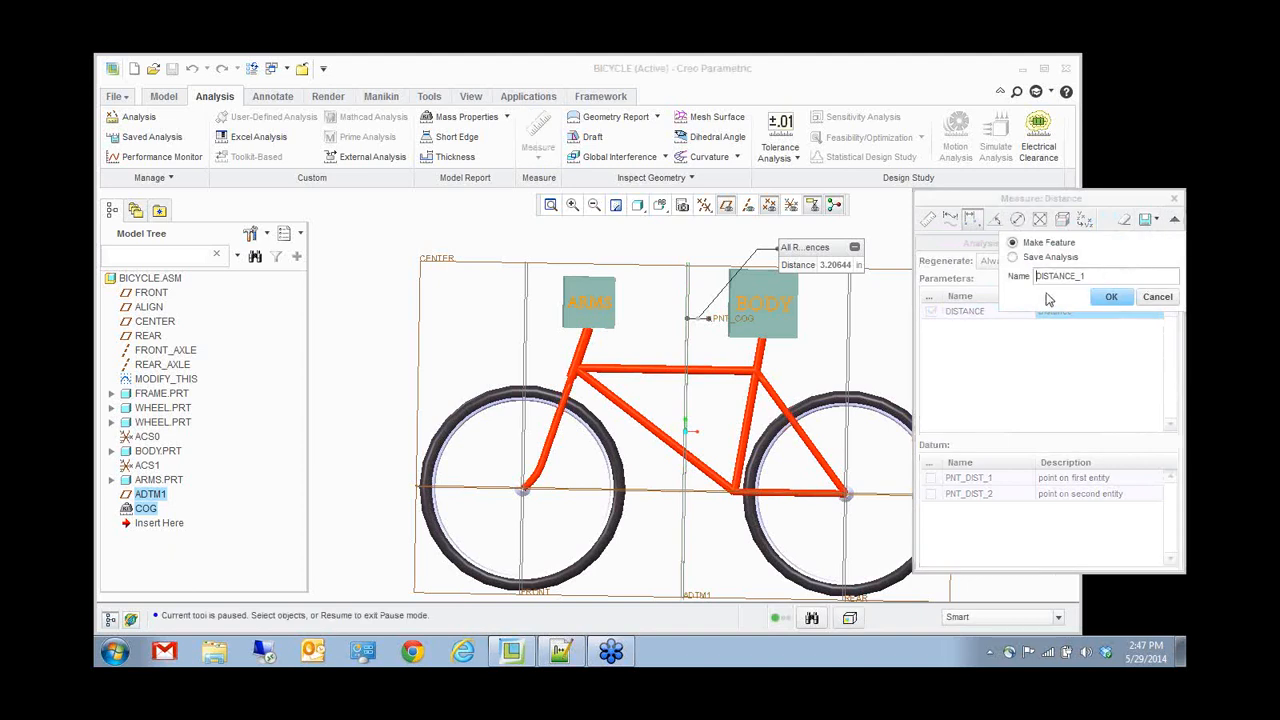
click(1110, 296)
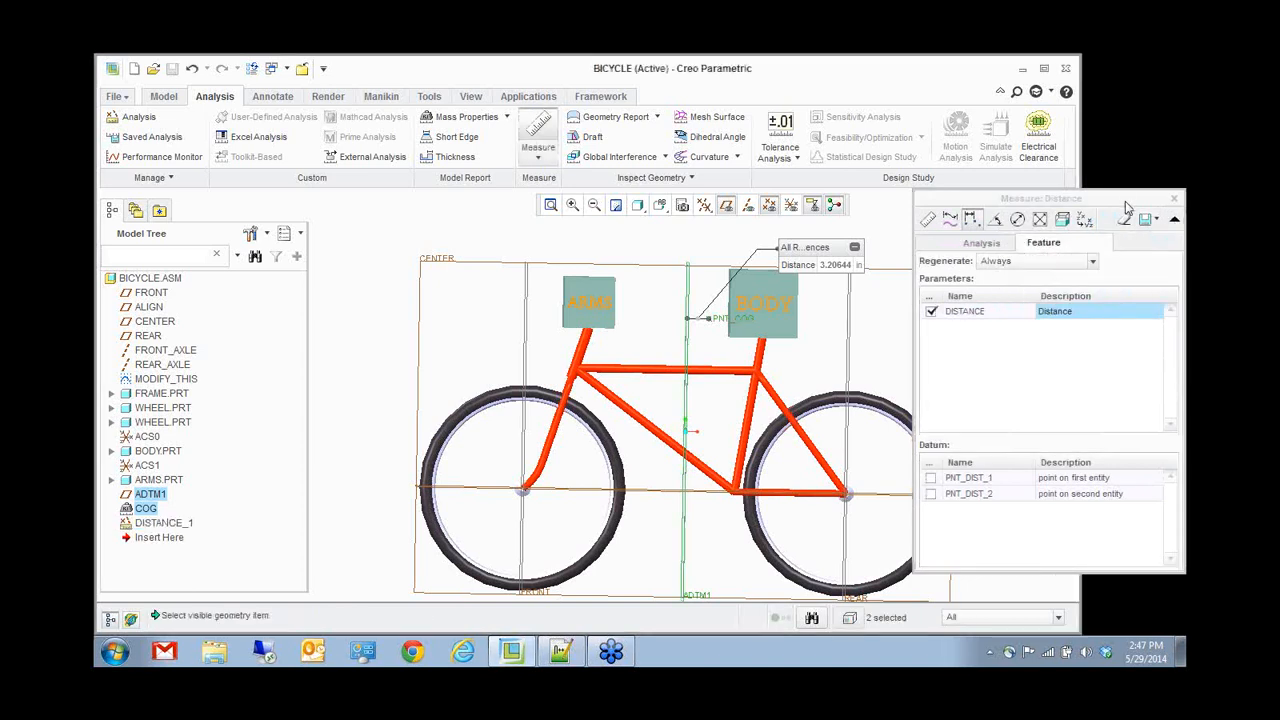
drag(1127, 200, 1029, 200)
click(1073, 198)
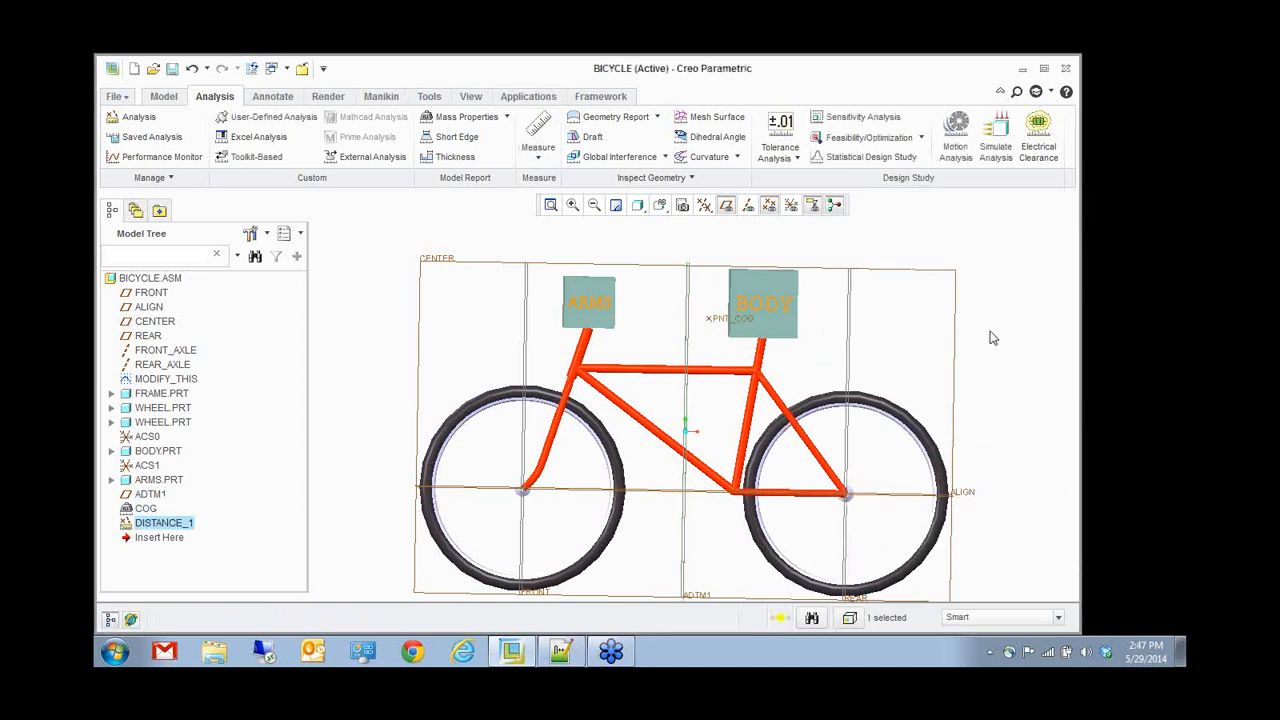
- Add a model tree column for the feature parameter DISTANCE, then clear the selection
click(258, 236)
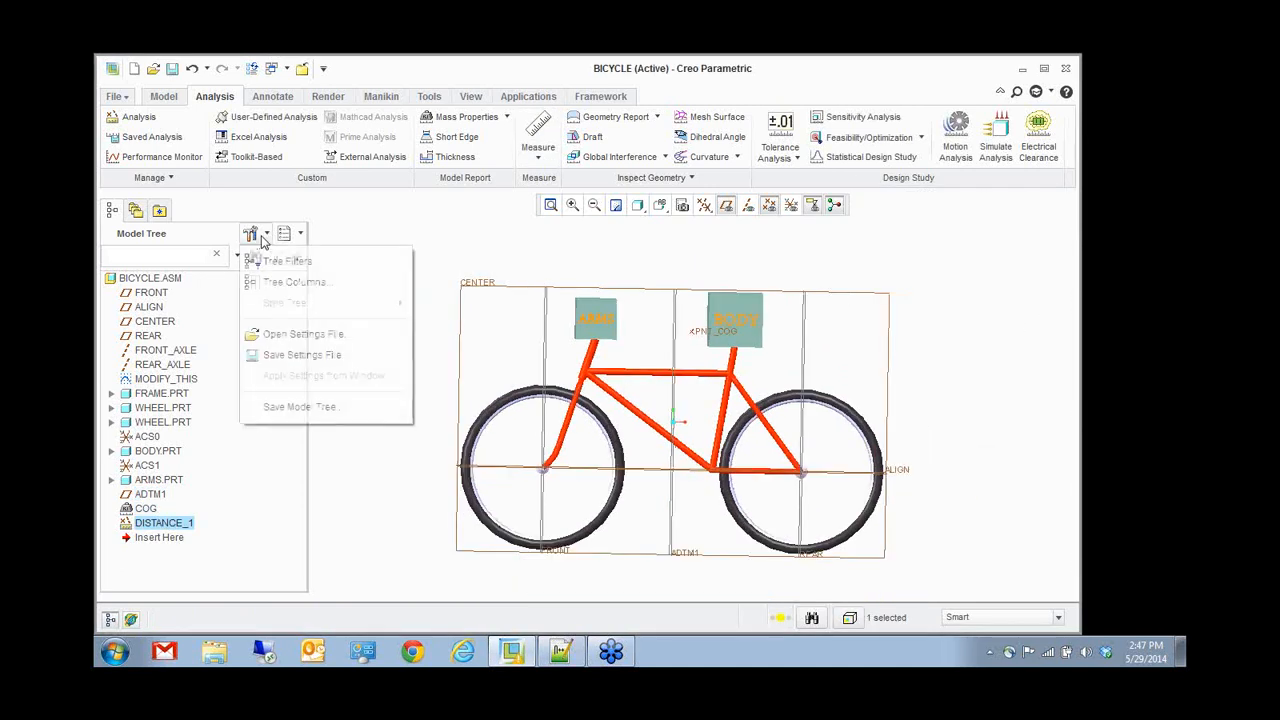
click(275, 282)
click(543, 250)
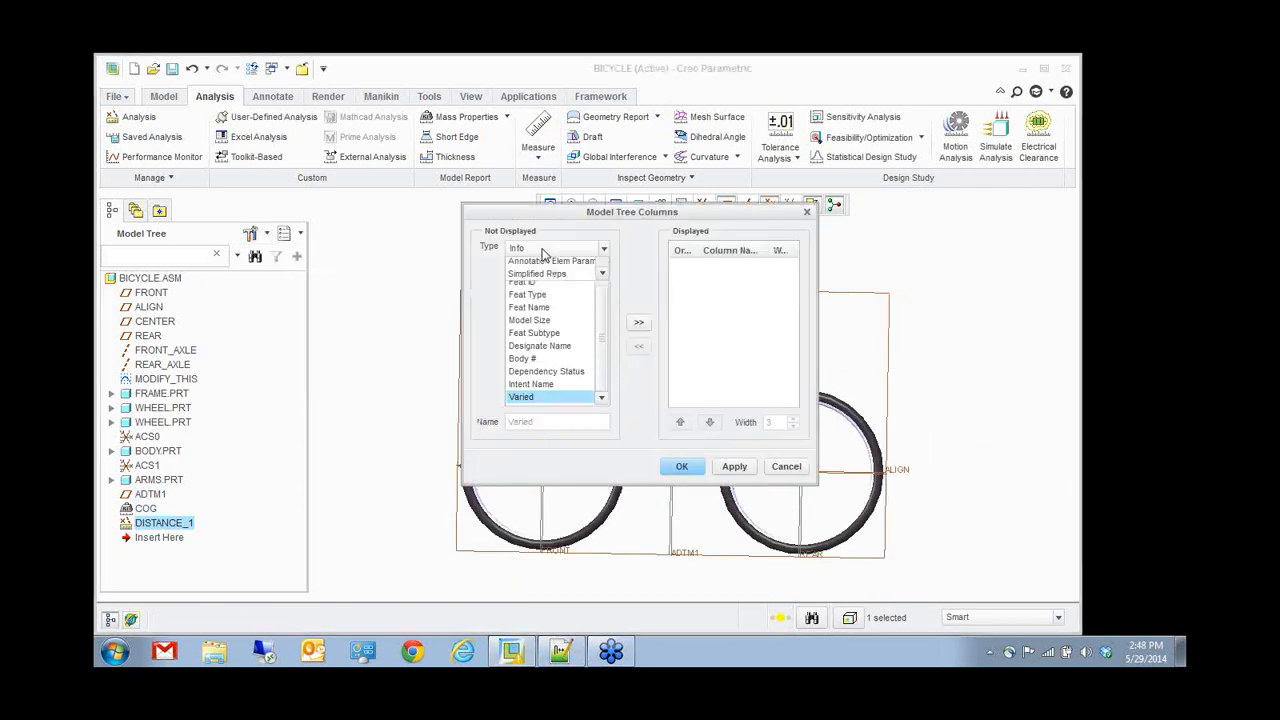
click(543, 300)
text(DISTANCE)
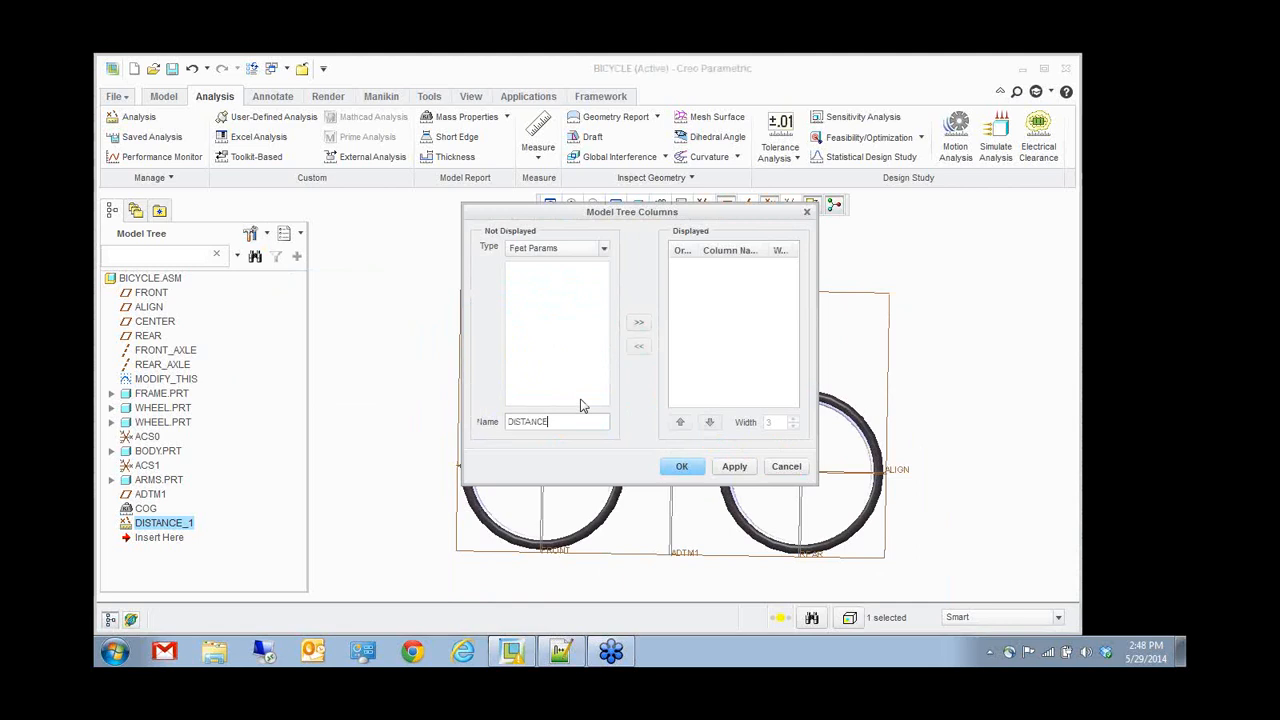
click(641, 322)
click(681, 466)
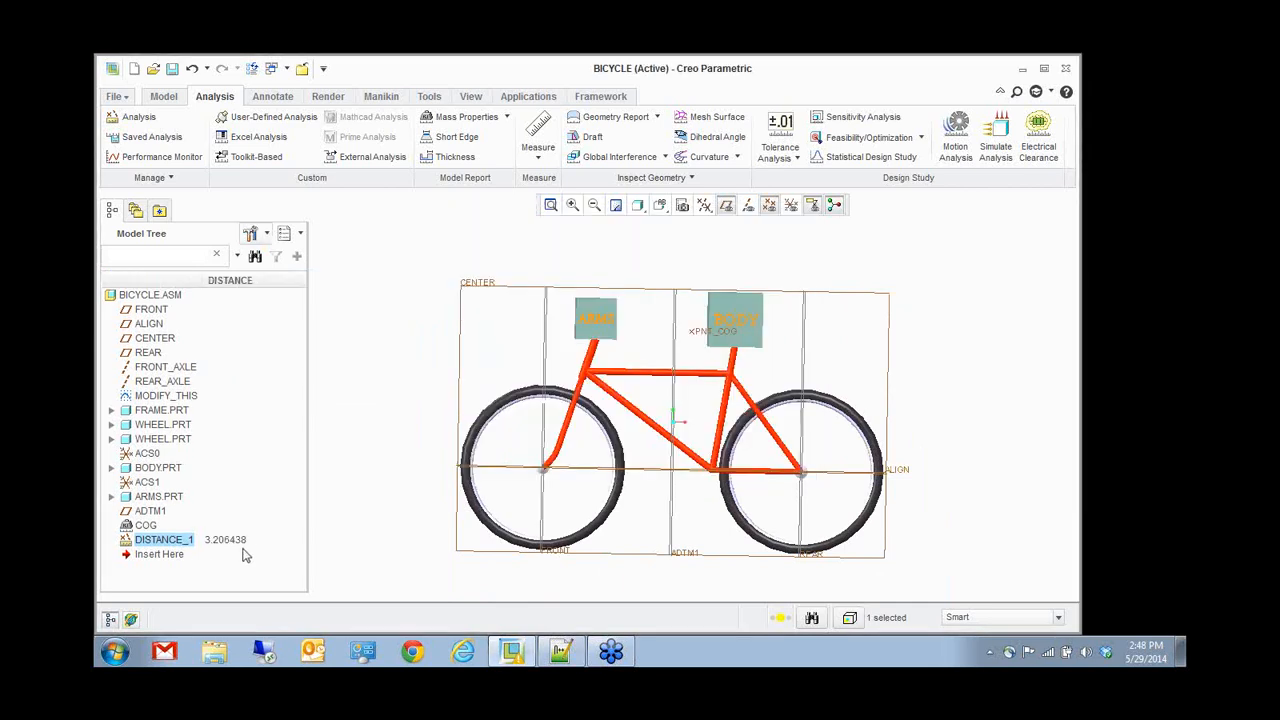
click(390, 525)
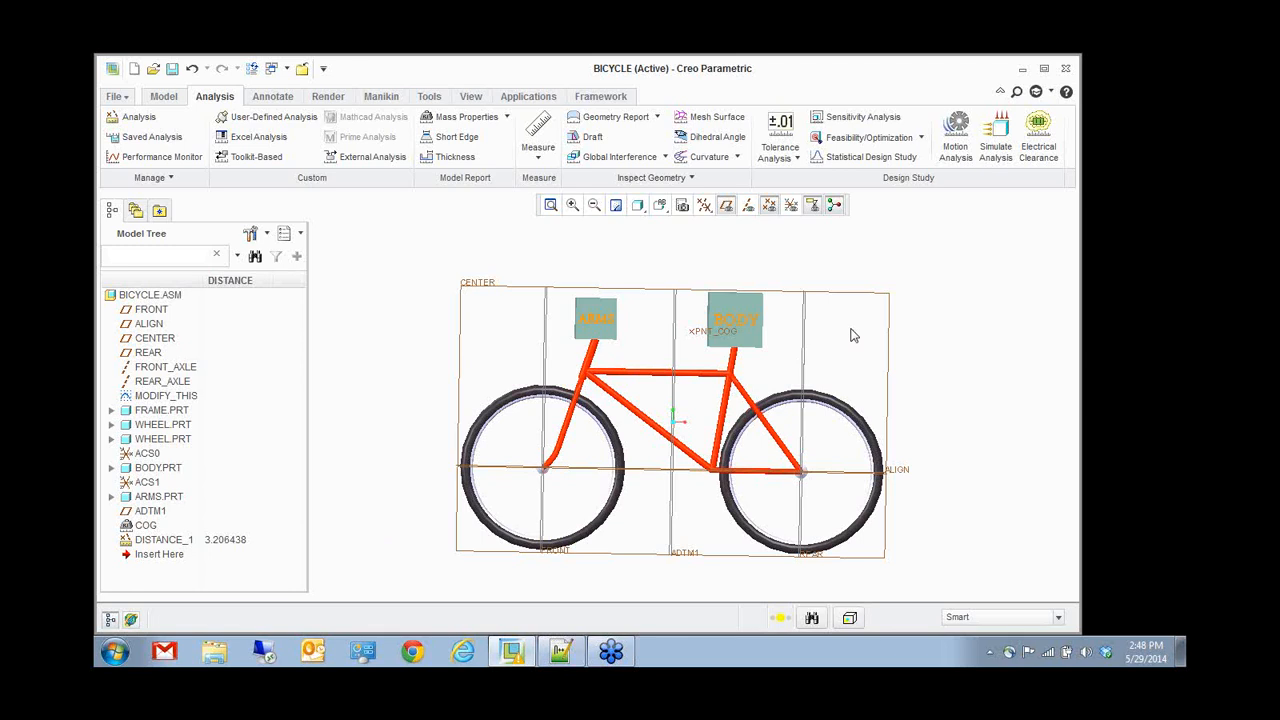
- Set up a sensitivity study on the 72° angle dimension of the MODIFY_THIS sketch, ranging from 70 to 80
click(847, 119)
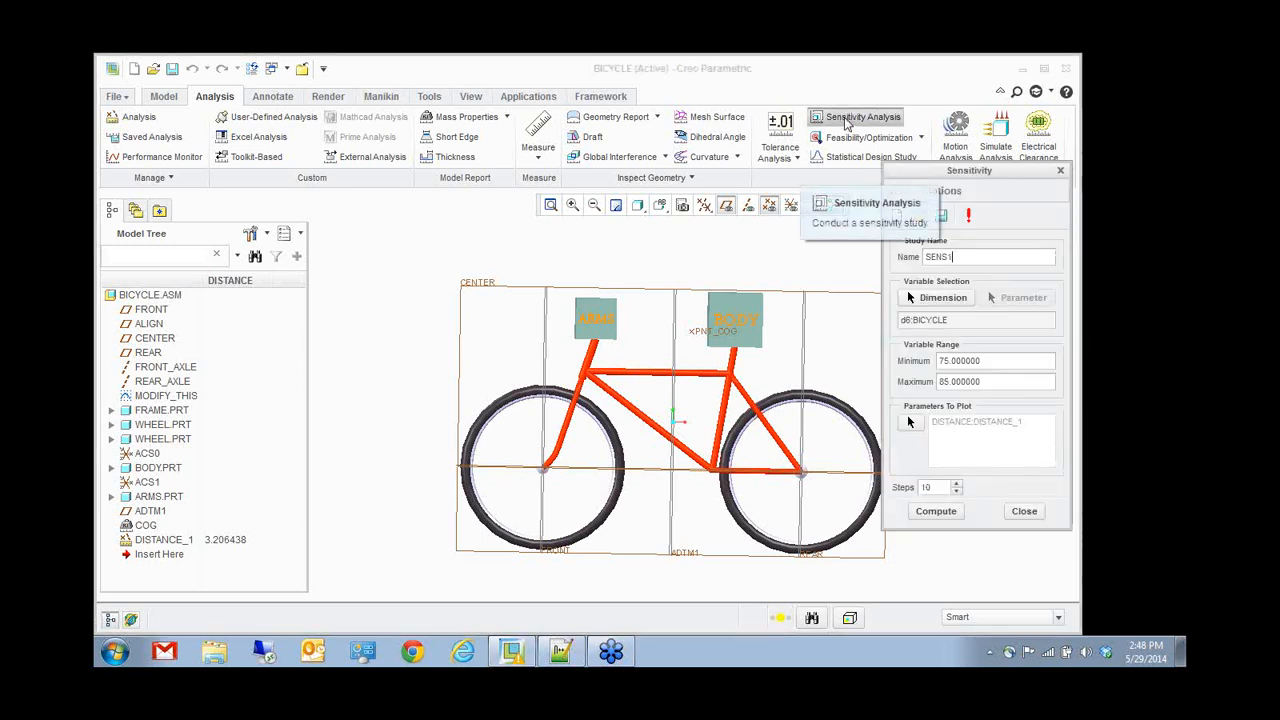
click(935, 297)
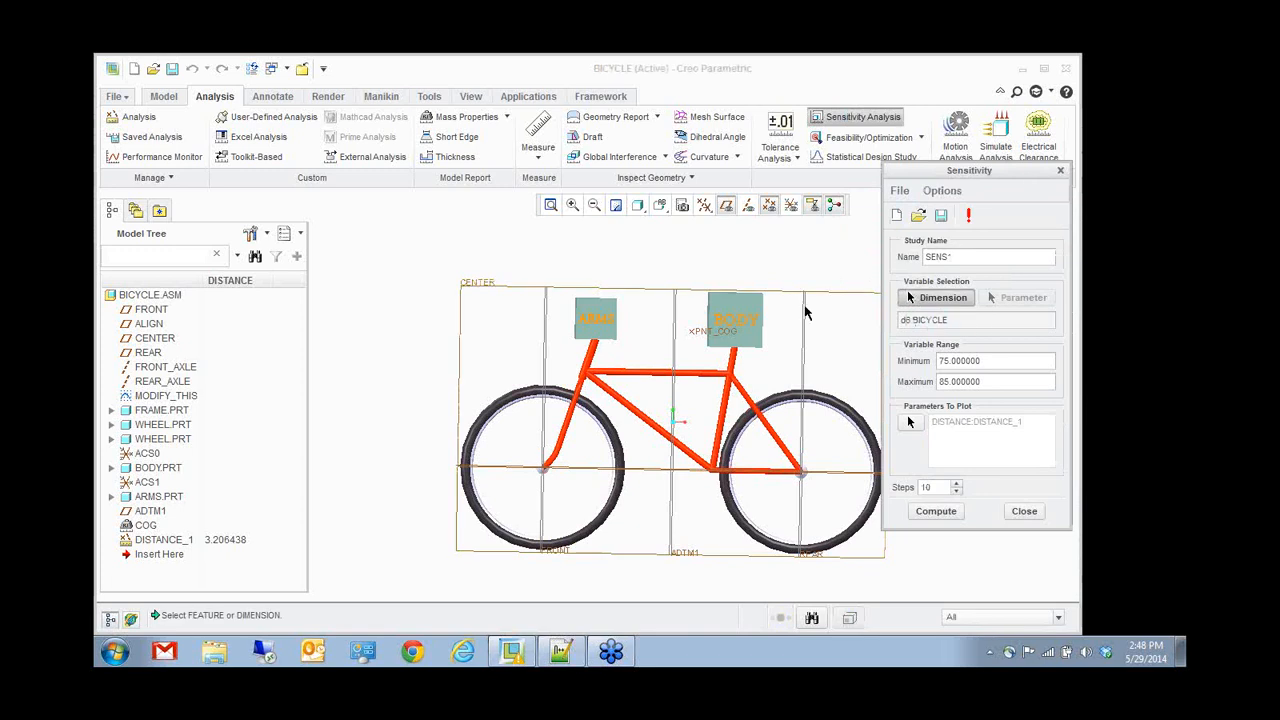
click(157, 397)
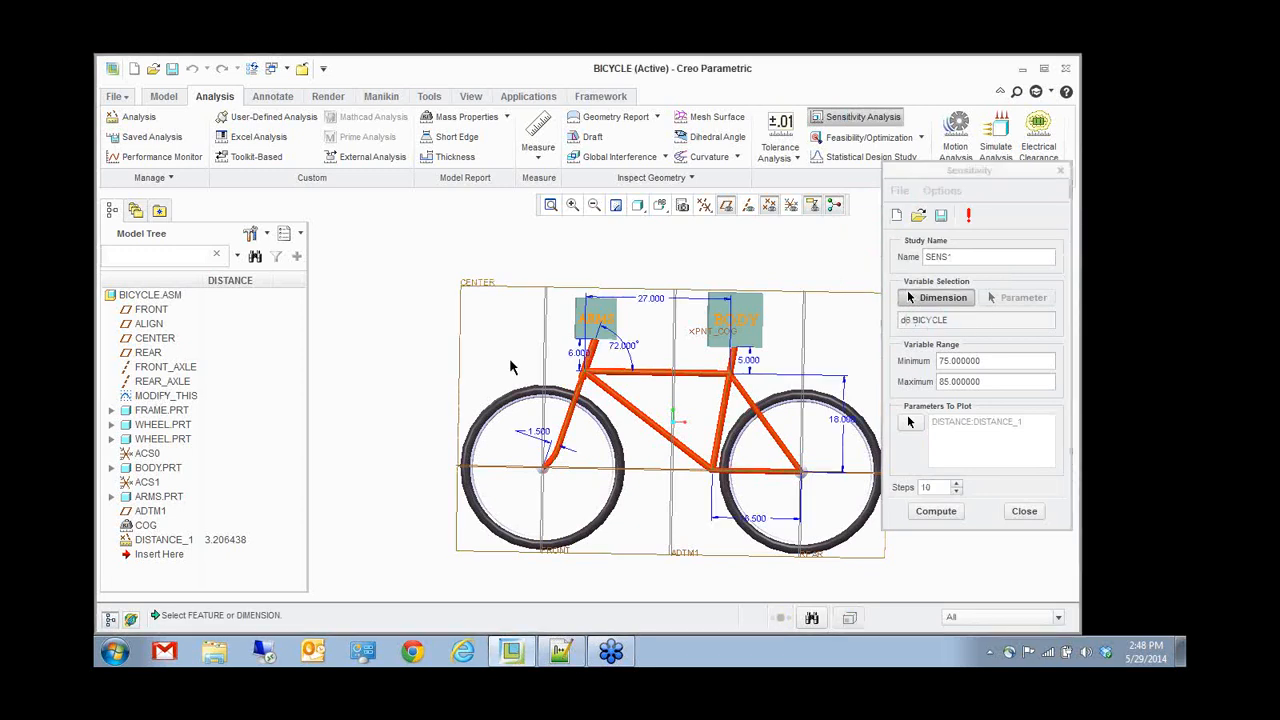
click(628, 348)
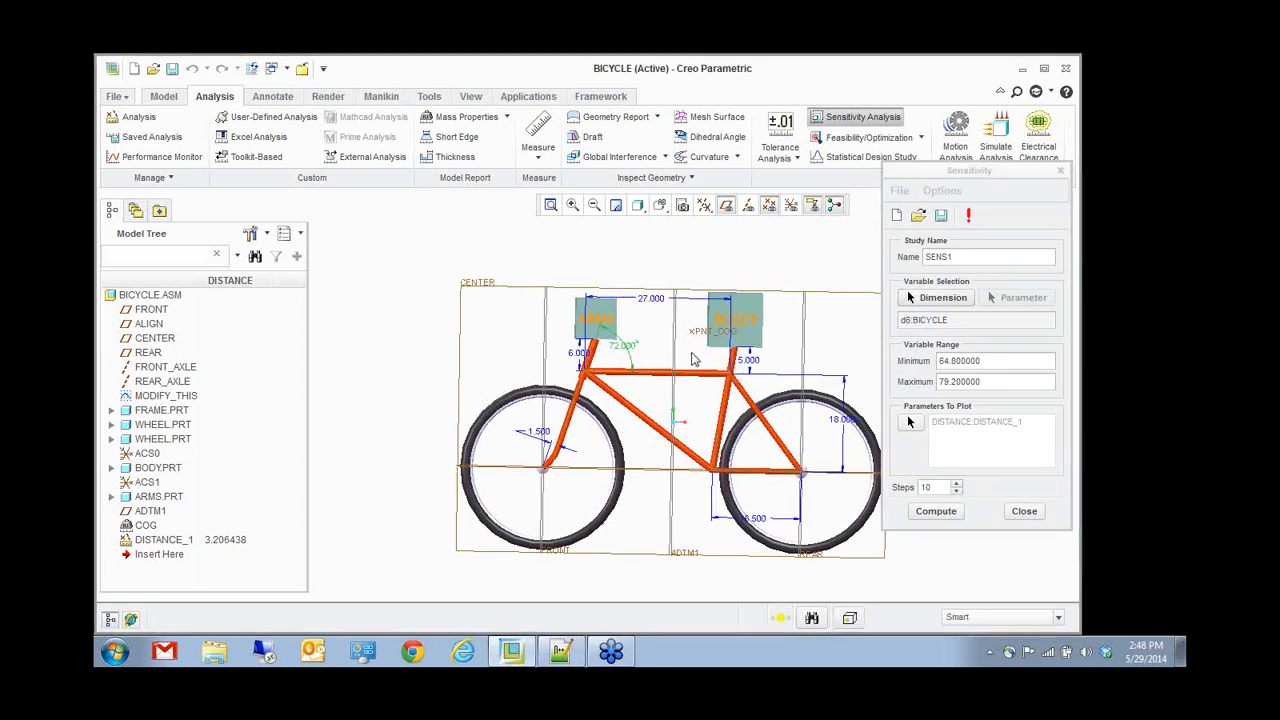
double_click(980, 361)
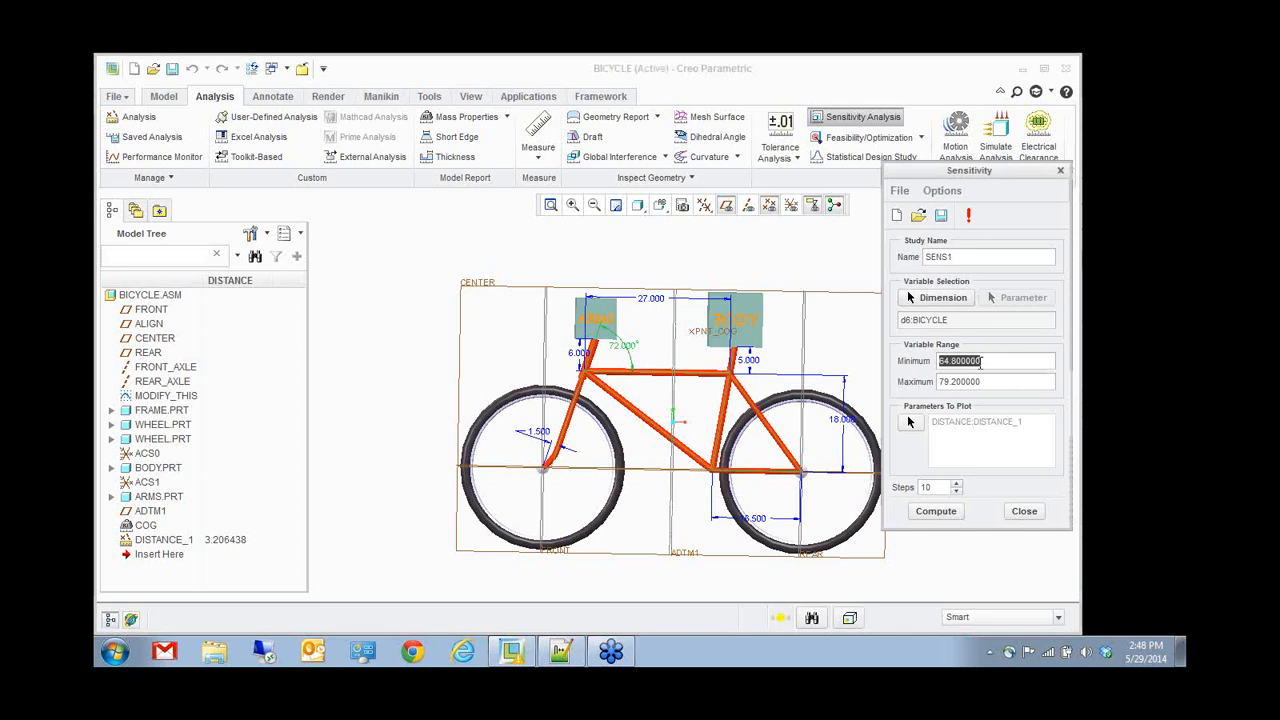
text(7)
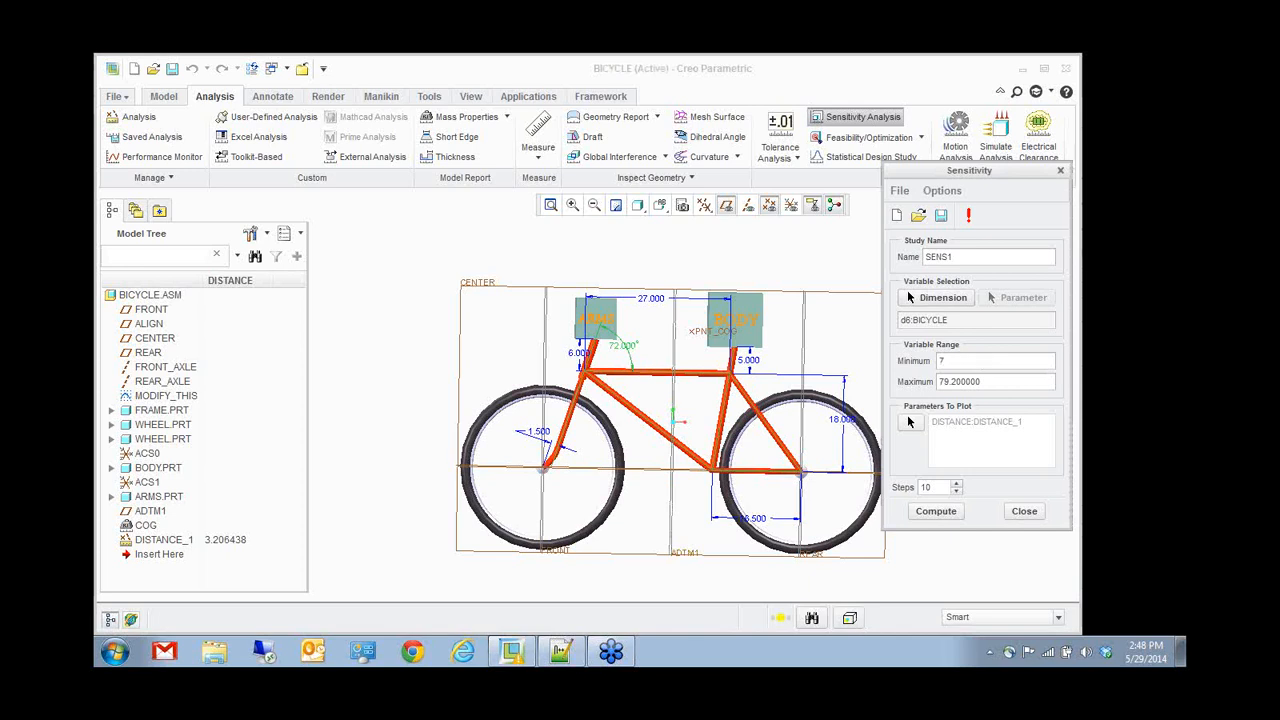
text(0)
double_click(984, 383)
text(80)
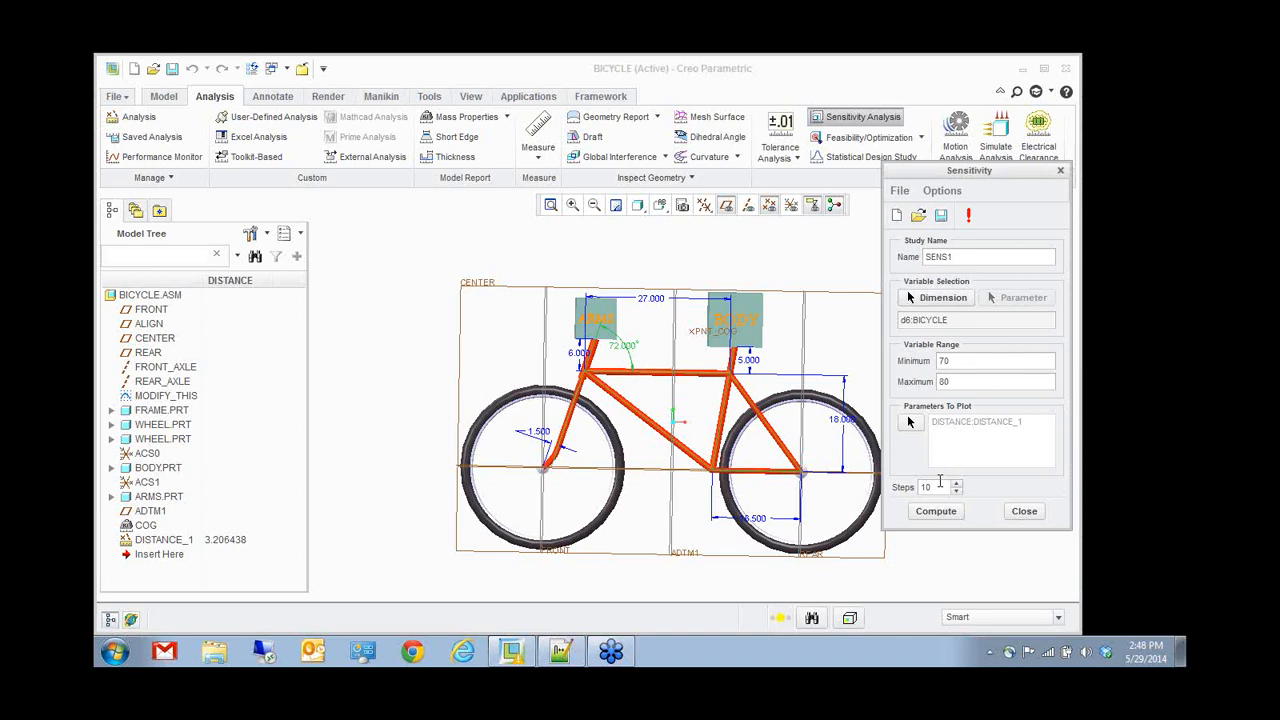
- Plot DISTANCE:DISTANCE_1 against the angle by computing the sensitivity study, and close the graph after viewing it
click(910, 422)
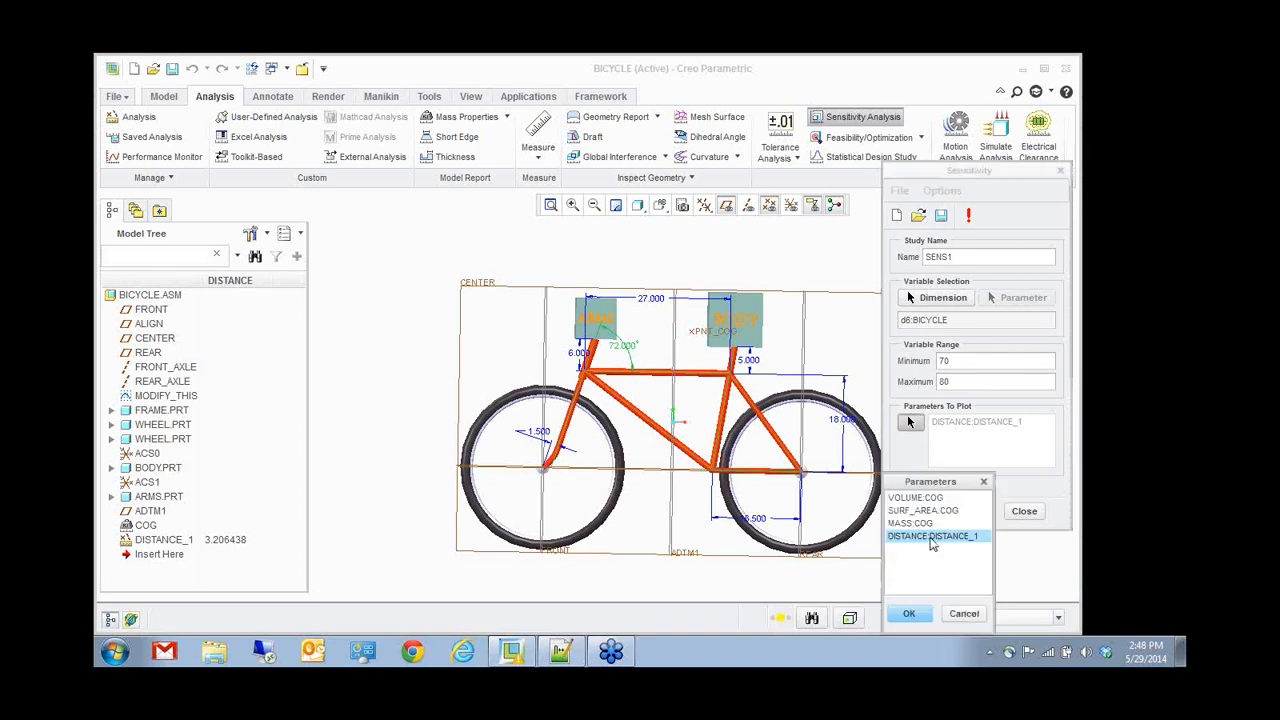
click(920, 614)
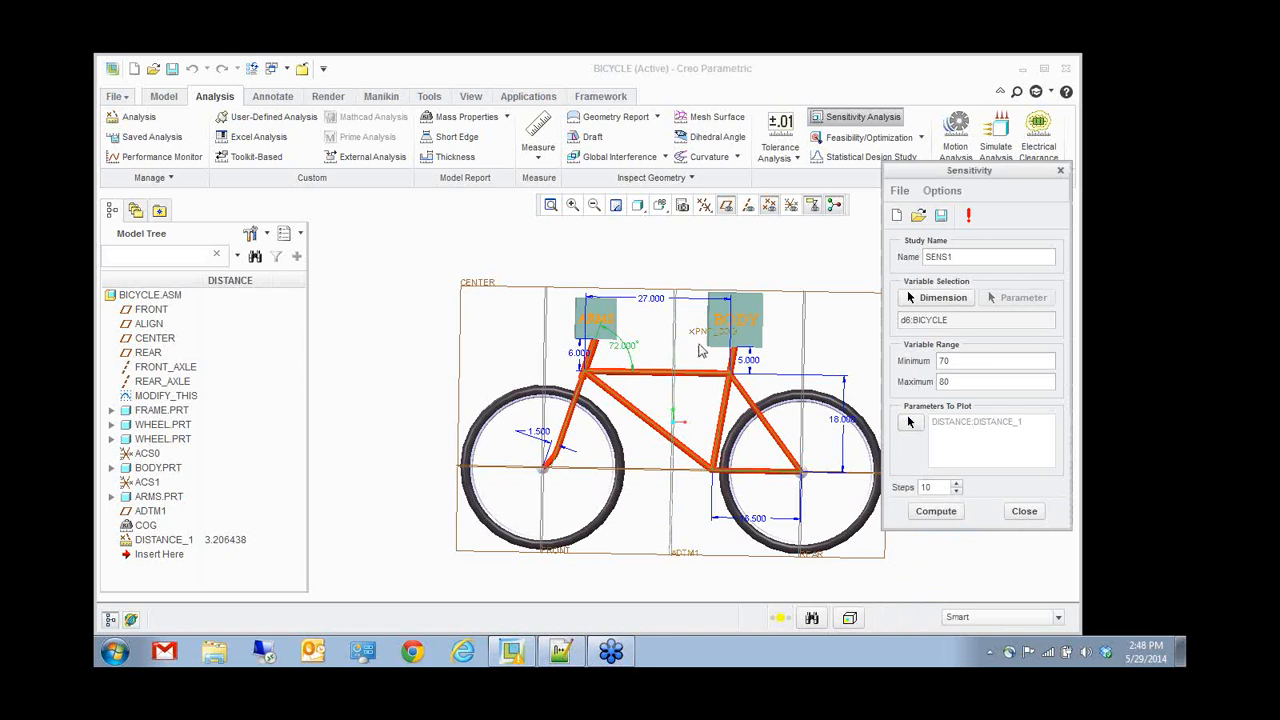
click(936, 511)
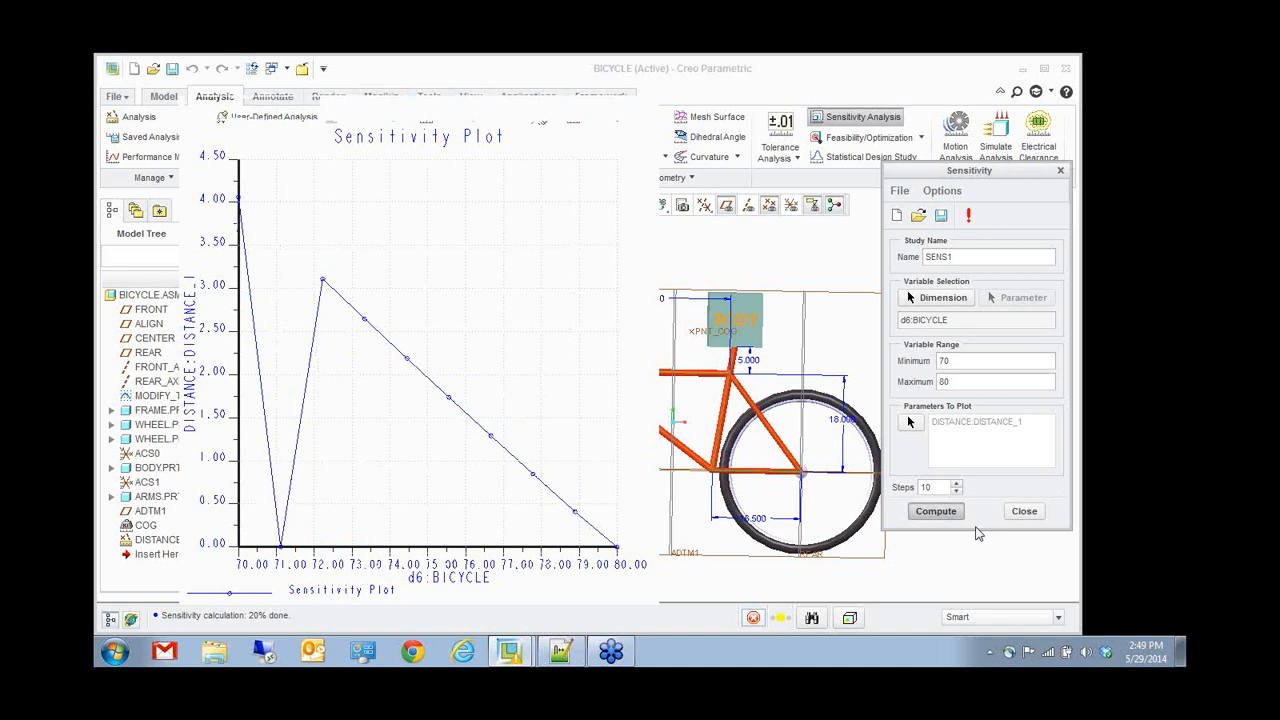
click(640, 367)
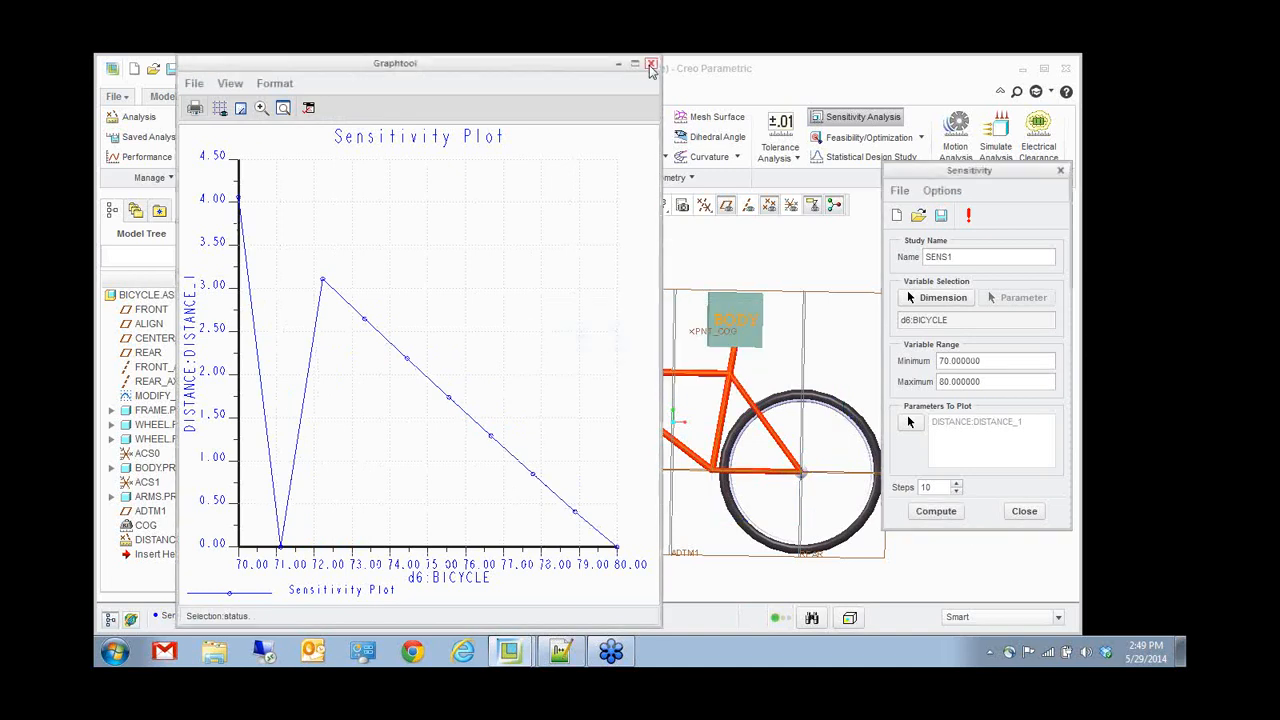
click(650, 65)
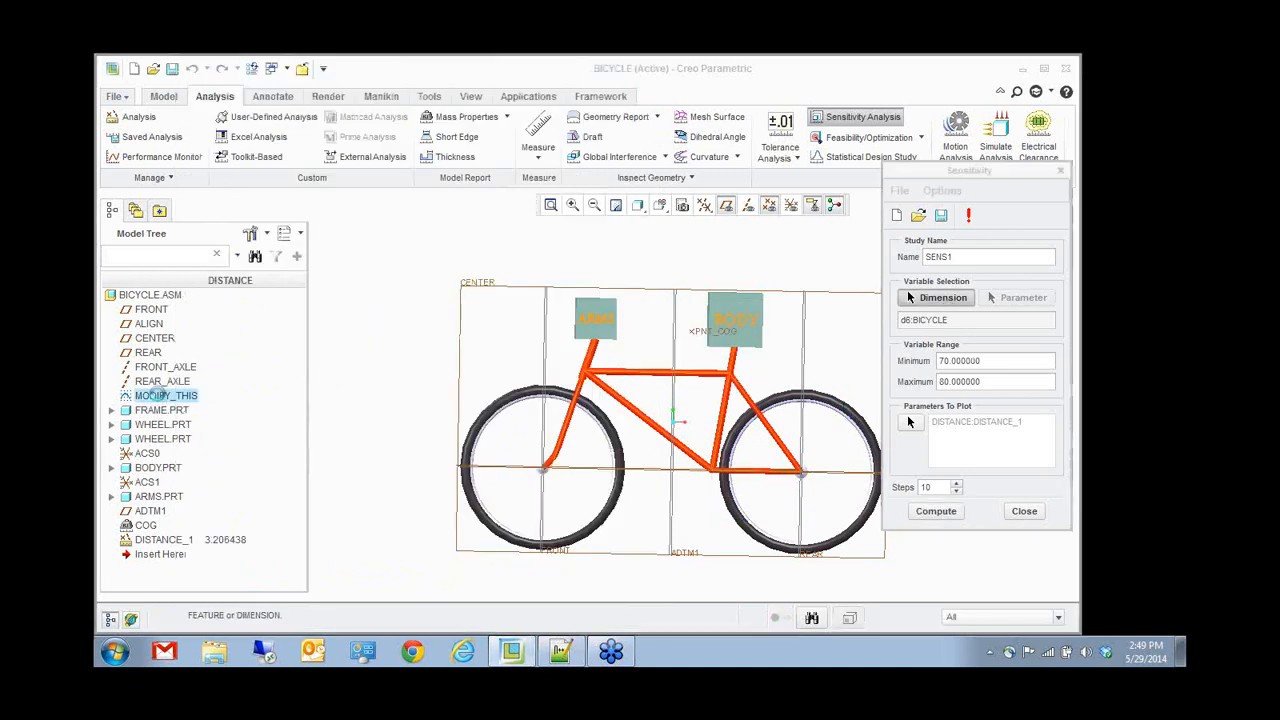
- Compute the sensitivity of DISTANCE_1 to the 27.000 length dimension of MODIFY_THIS over its default range, then close the graph and study
click(654, 300)
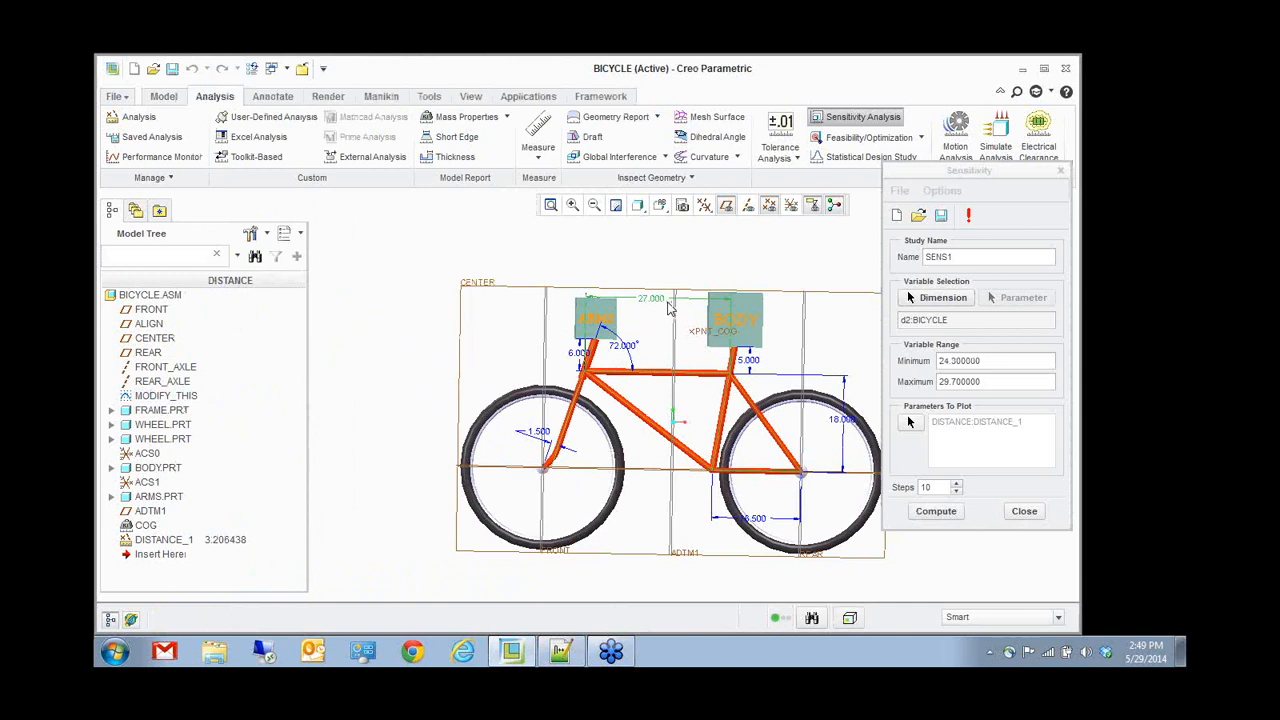
click(940, 514)
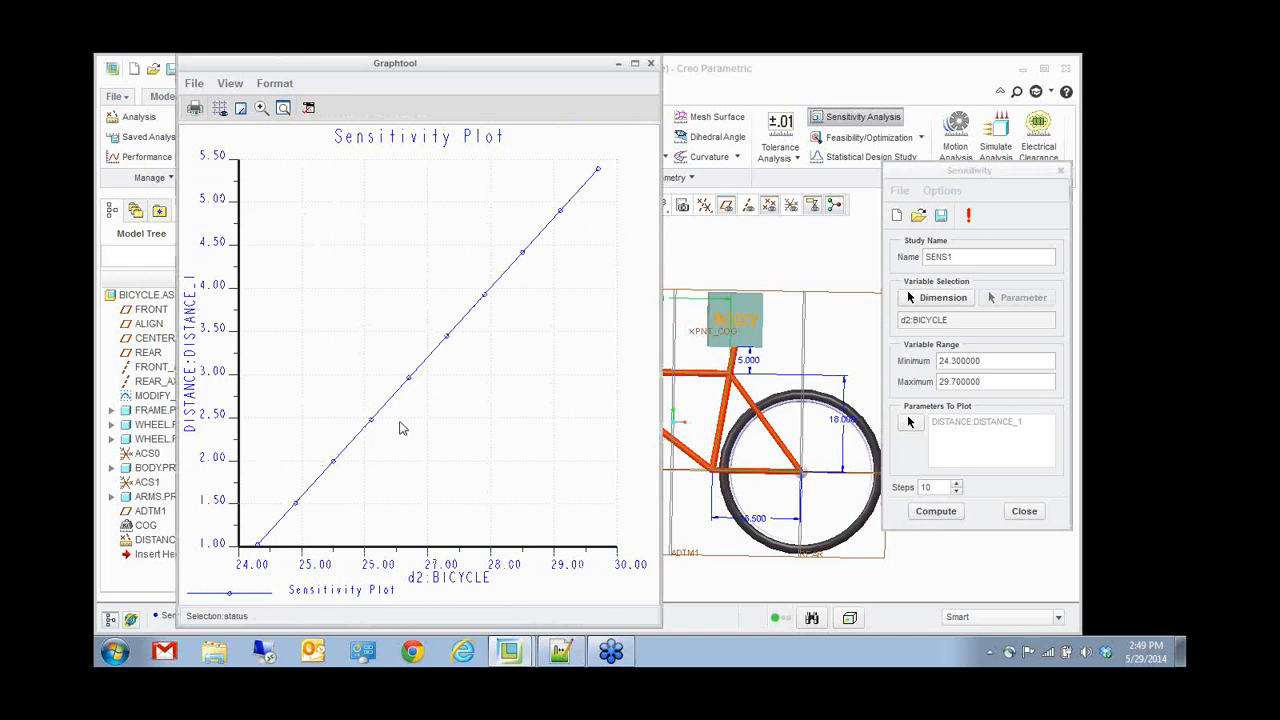
click(650, 65)
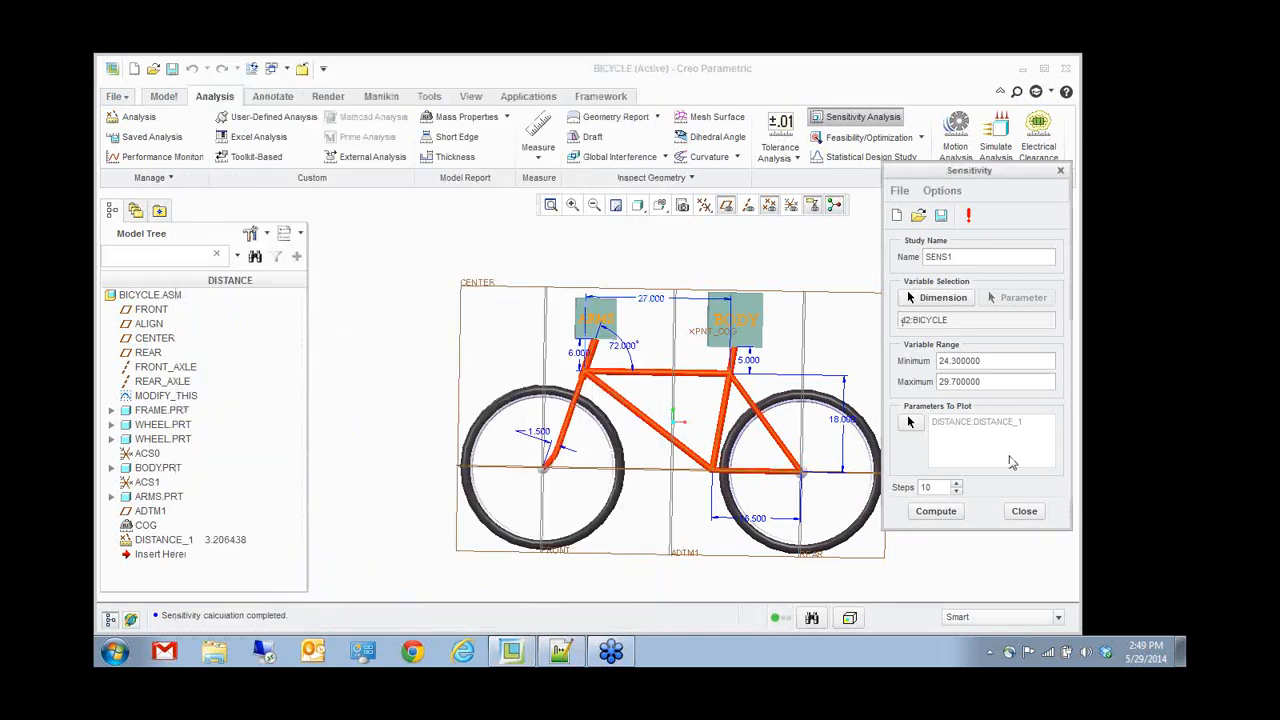
click(1026, 512)
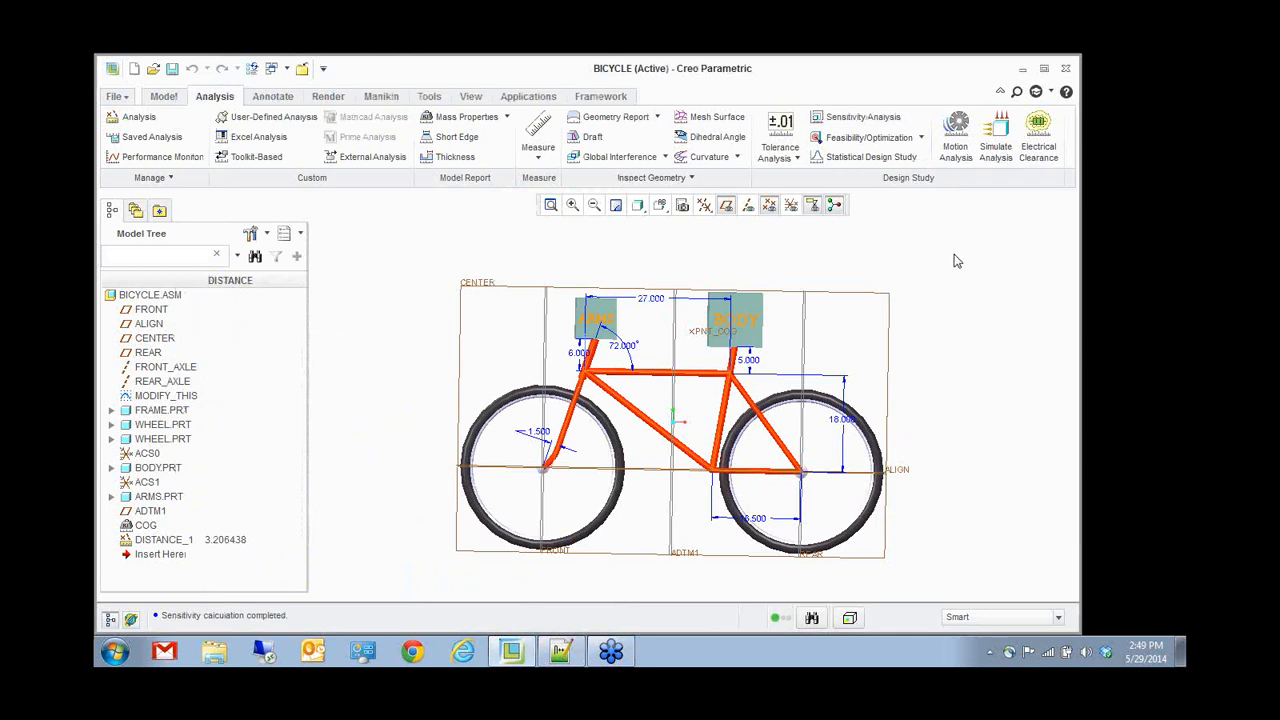
- Start a new optimization/feasibility design study and set its type to Feasibility
click(860, 137)
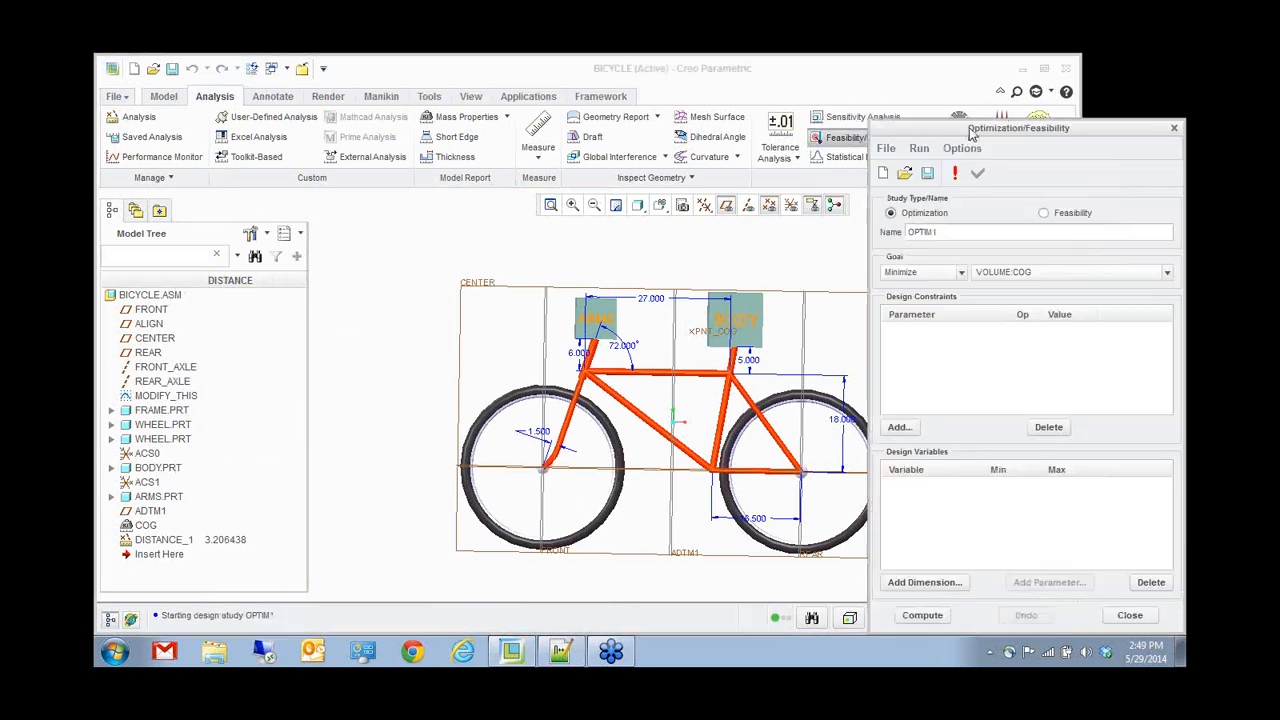
drag(970, 133, 858, 98)
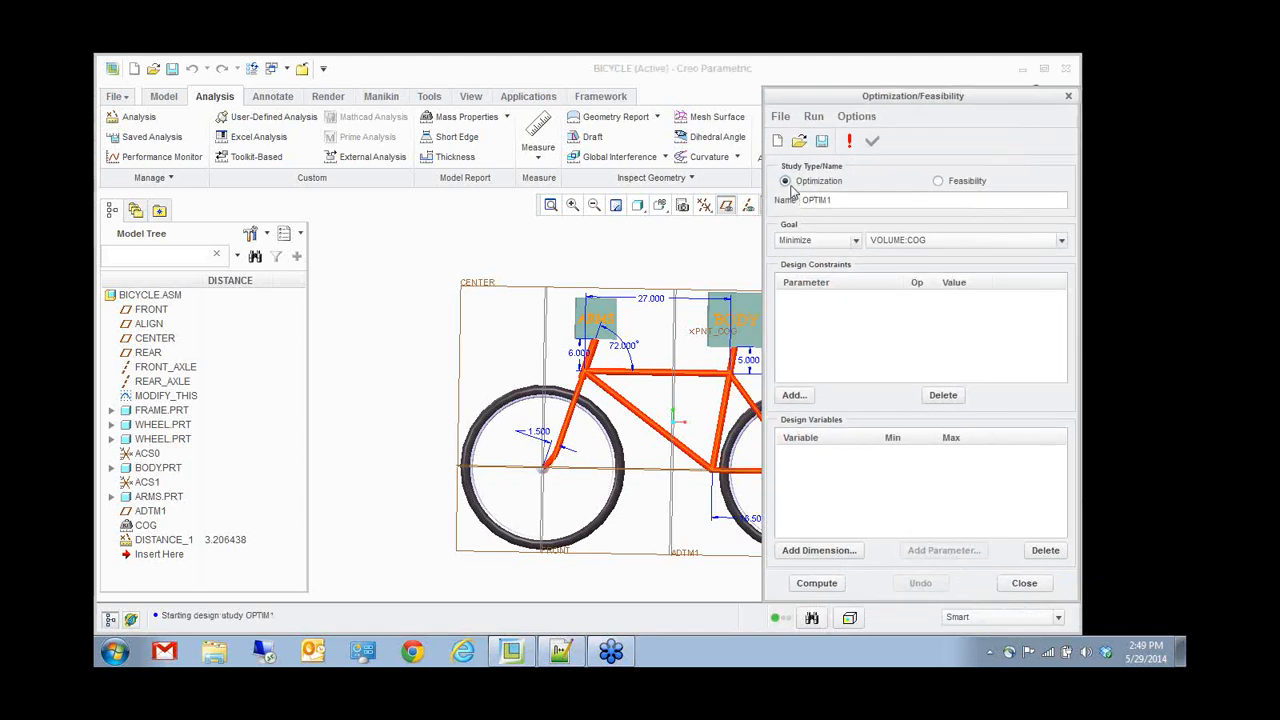
click(938, 182)
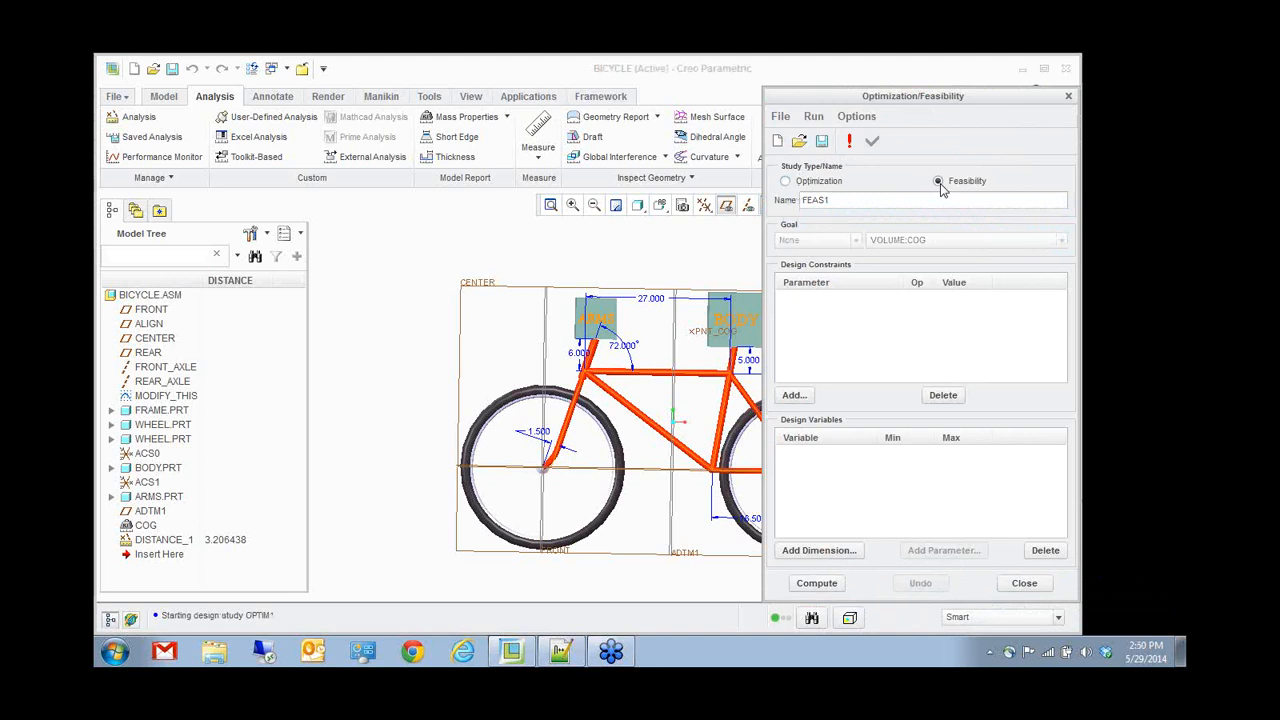
- Add a single design constraint requiring DISTANCE:DISTANCE_1 to equal a set value of 0
click(796, 396)
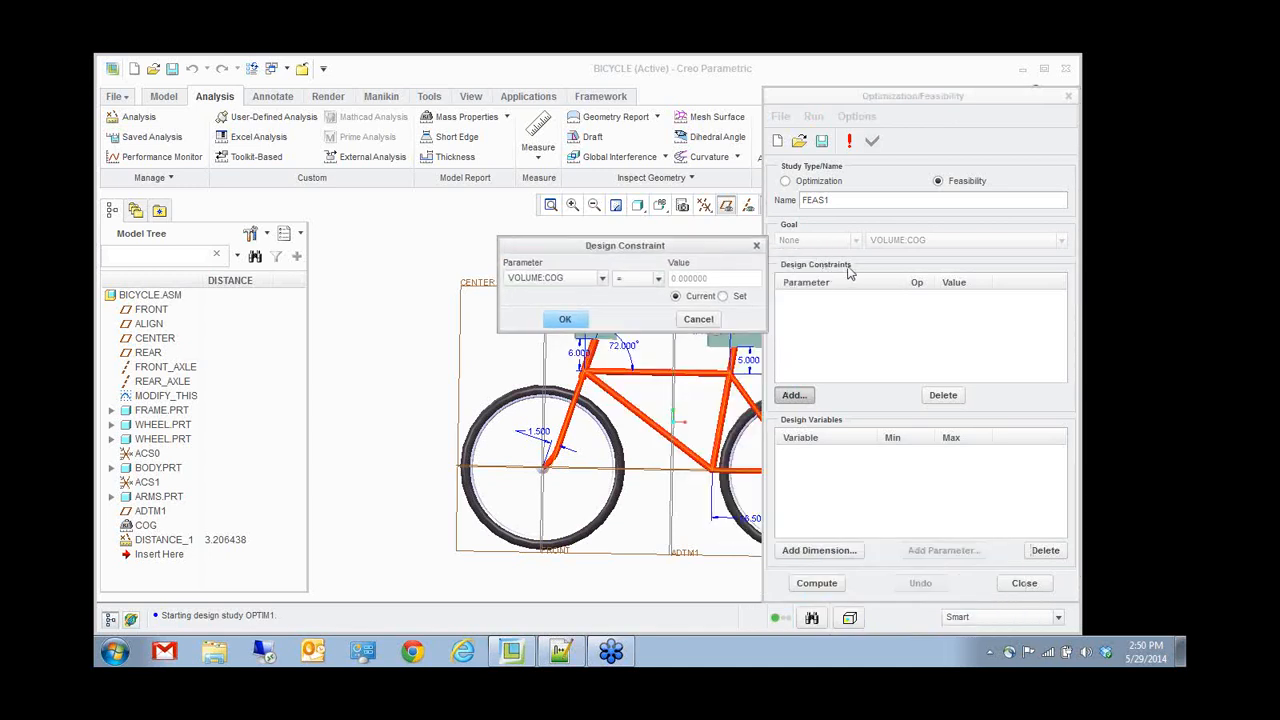
click(602, 279)
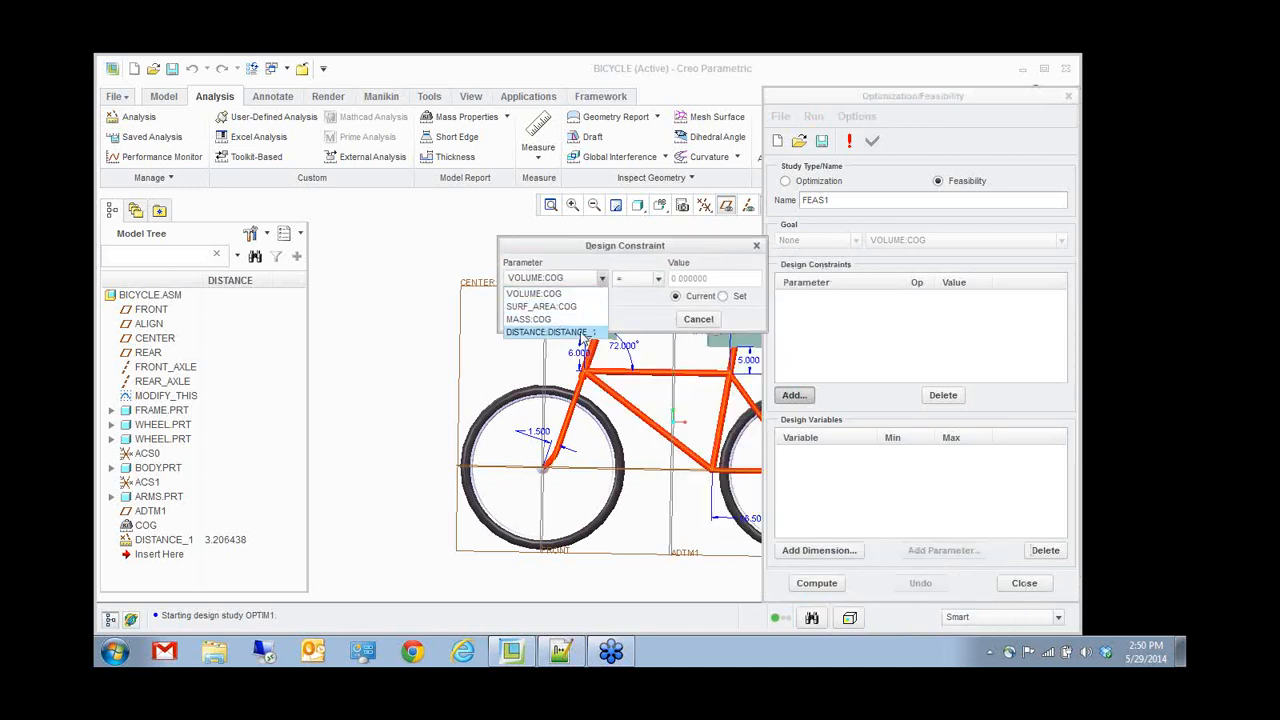
click(584, 333)
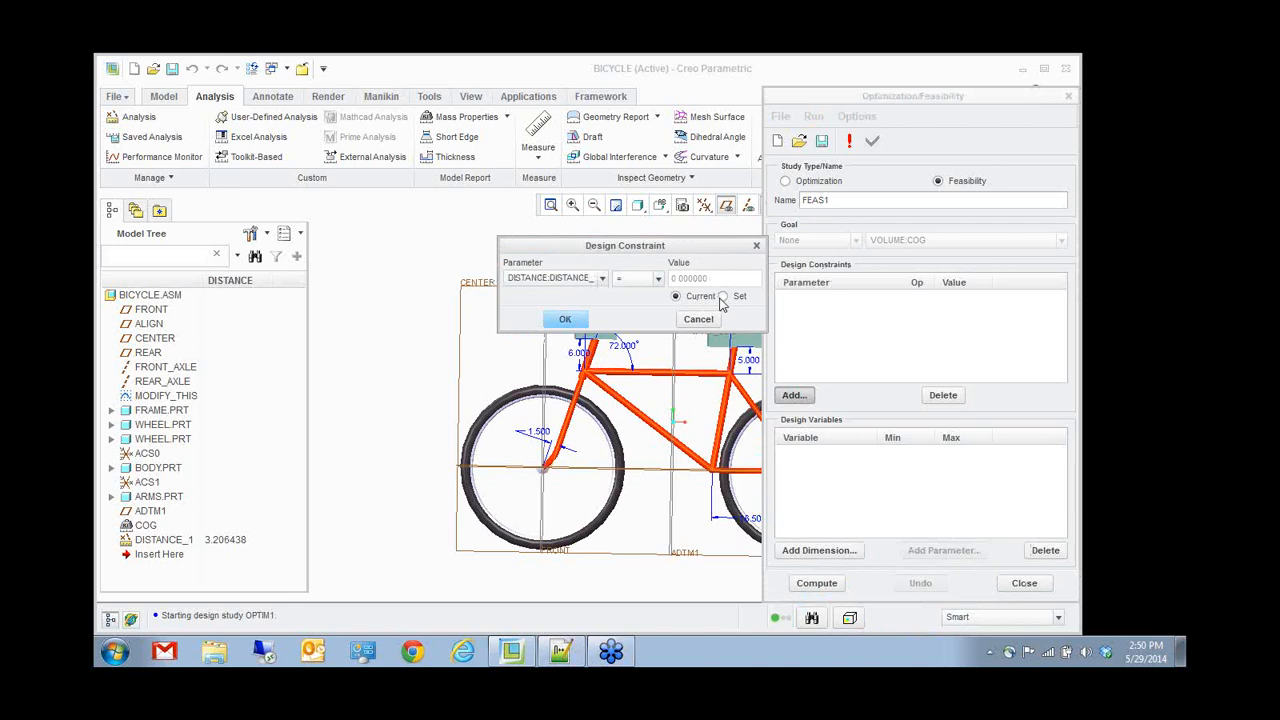
click(722, 297)
click(565, 319)
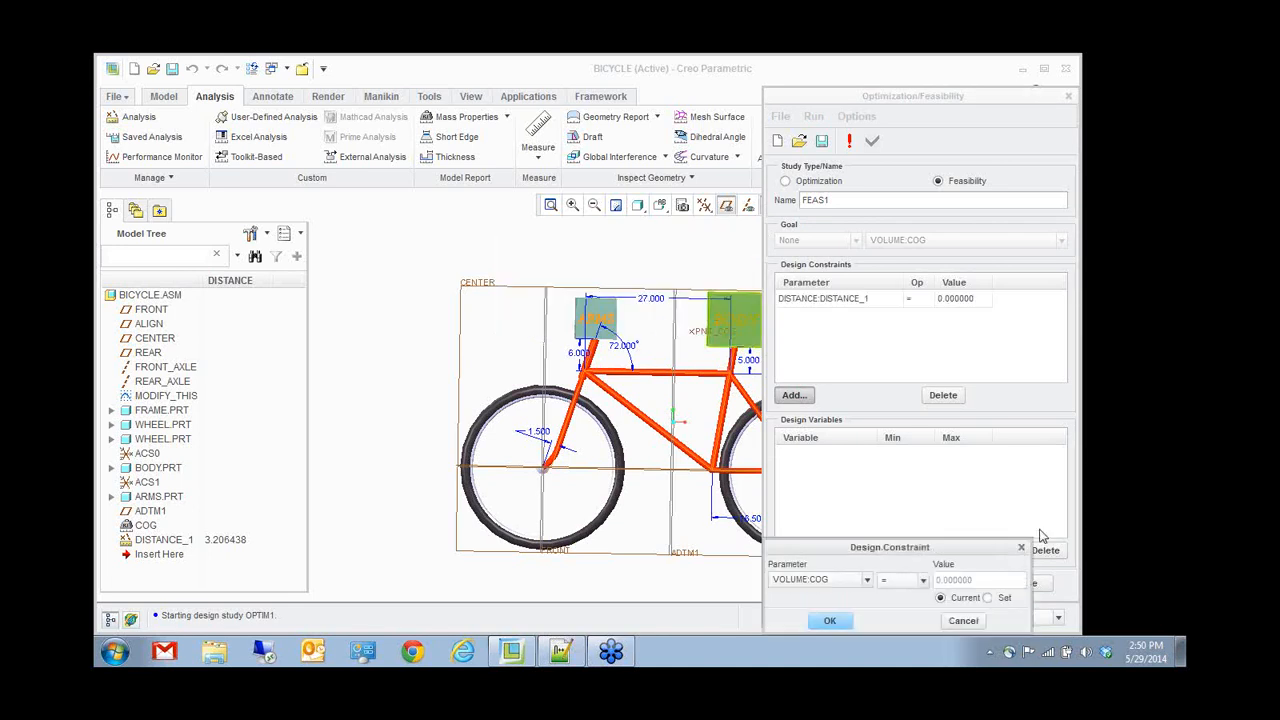
click(1021, 547)
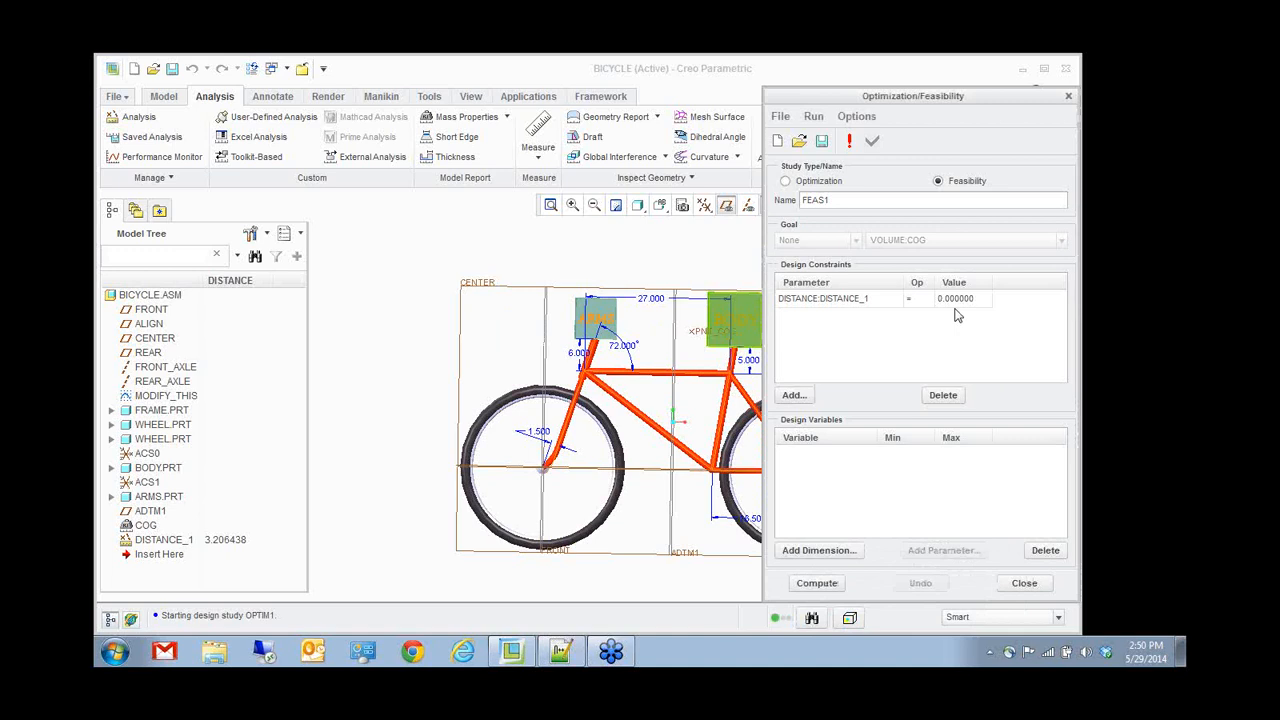
- Add the 27.000 length dimension as a design variable with a minimum of 26 and a maximum of 30
click(820, 550)
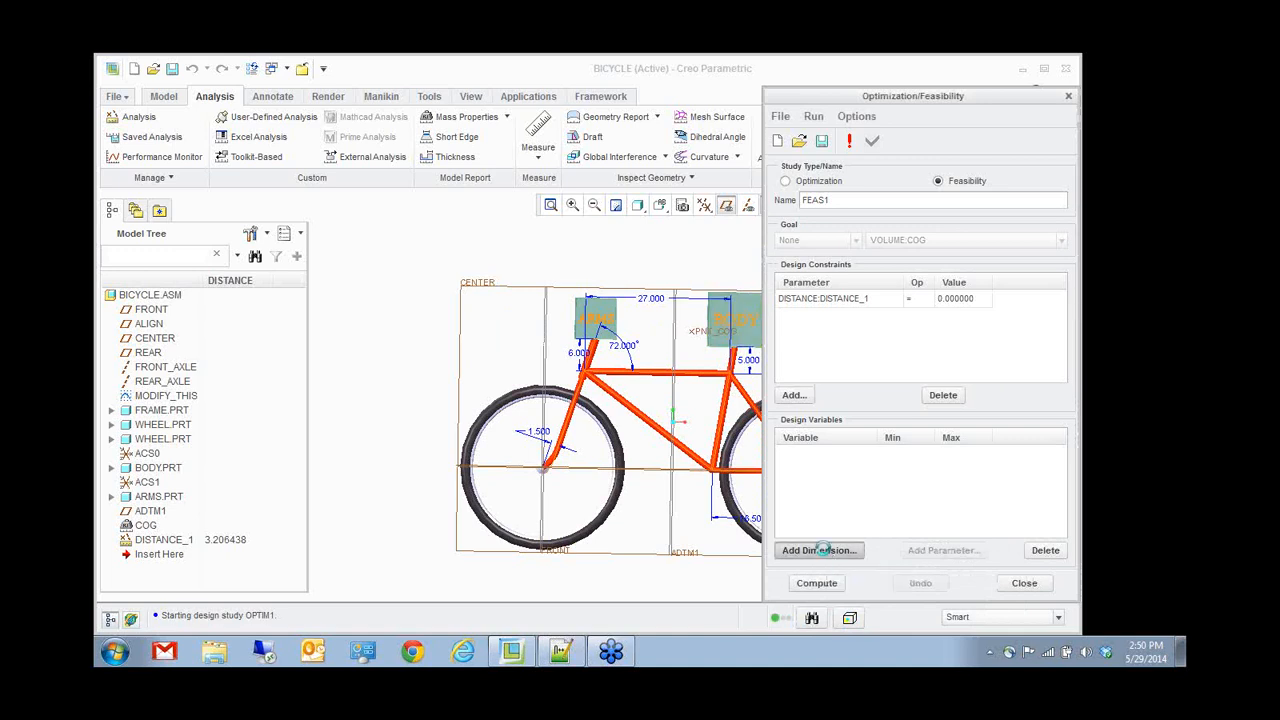
click(652, 305)
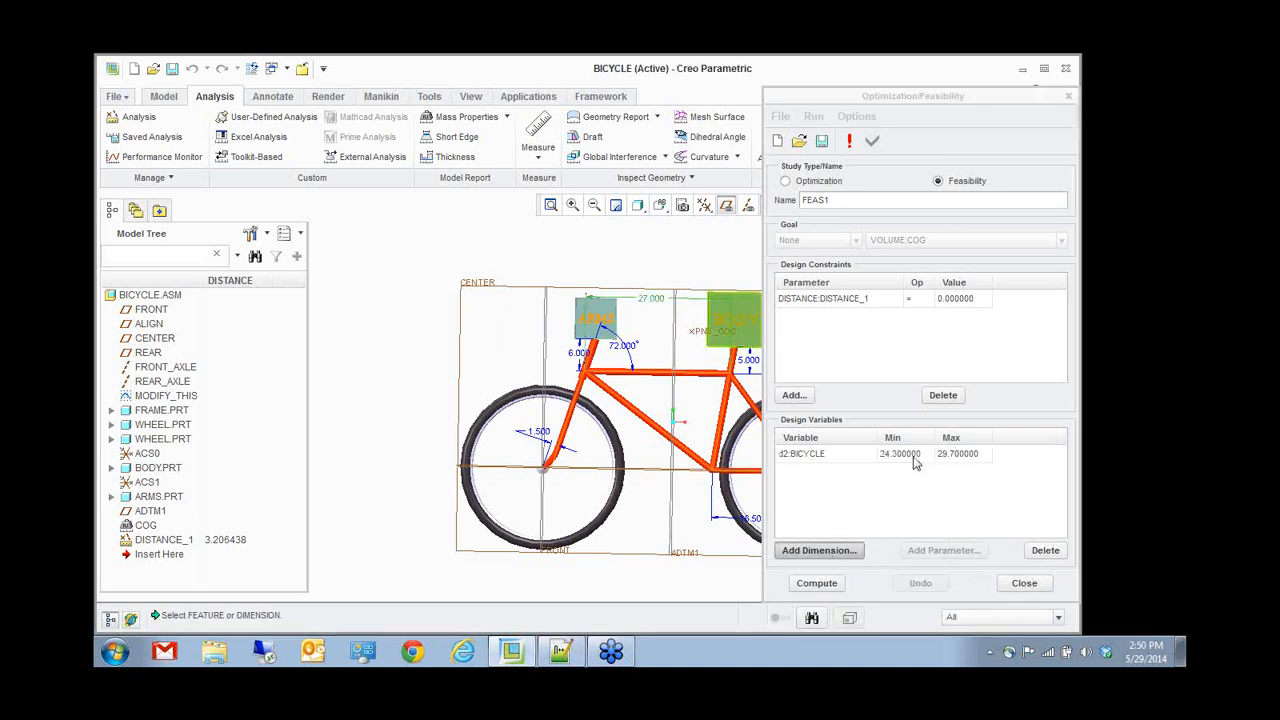
double_click(913, 456)
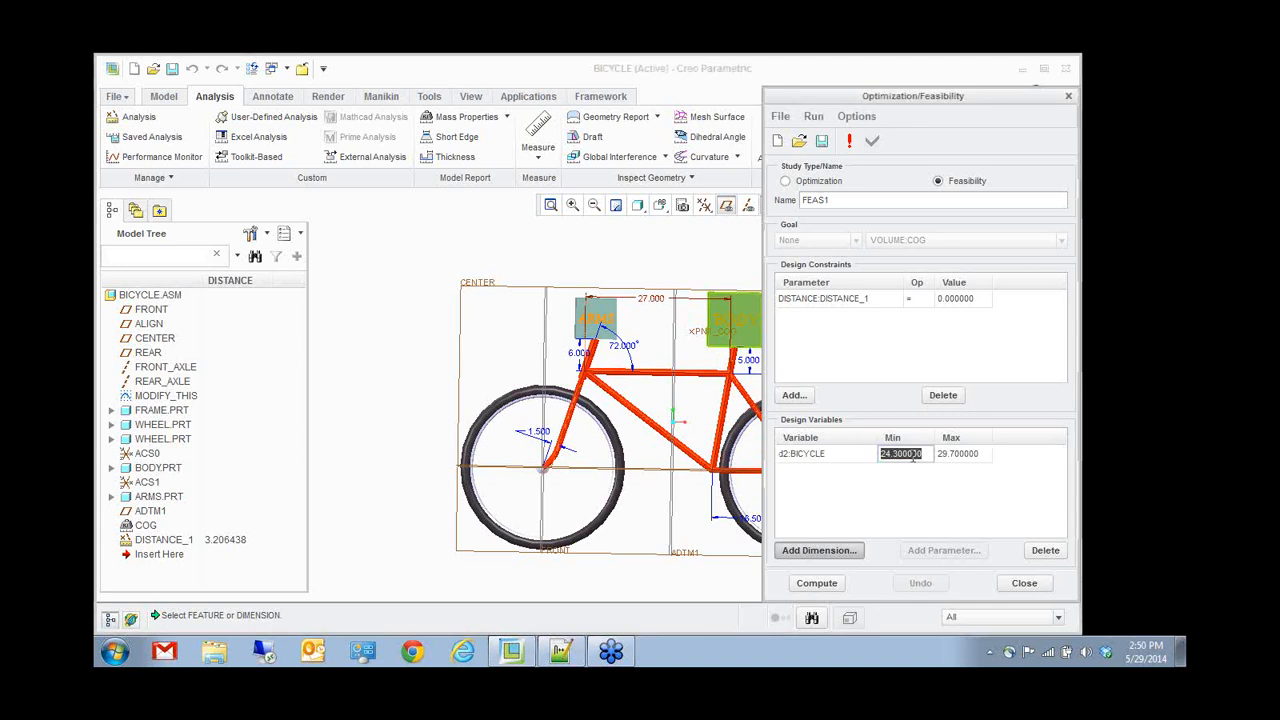
text(26)
double_click(962, 455)
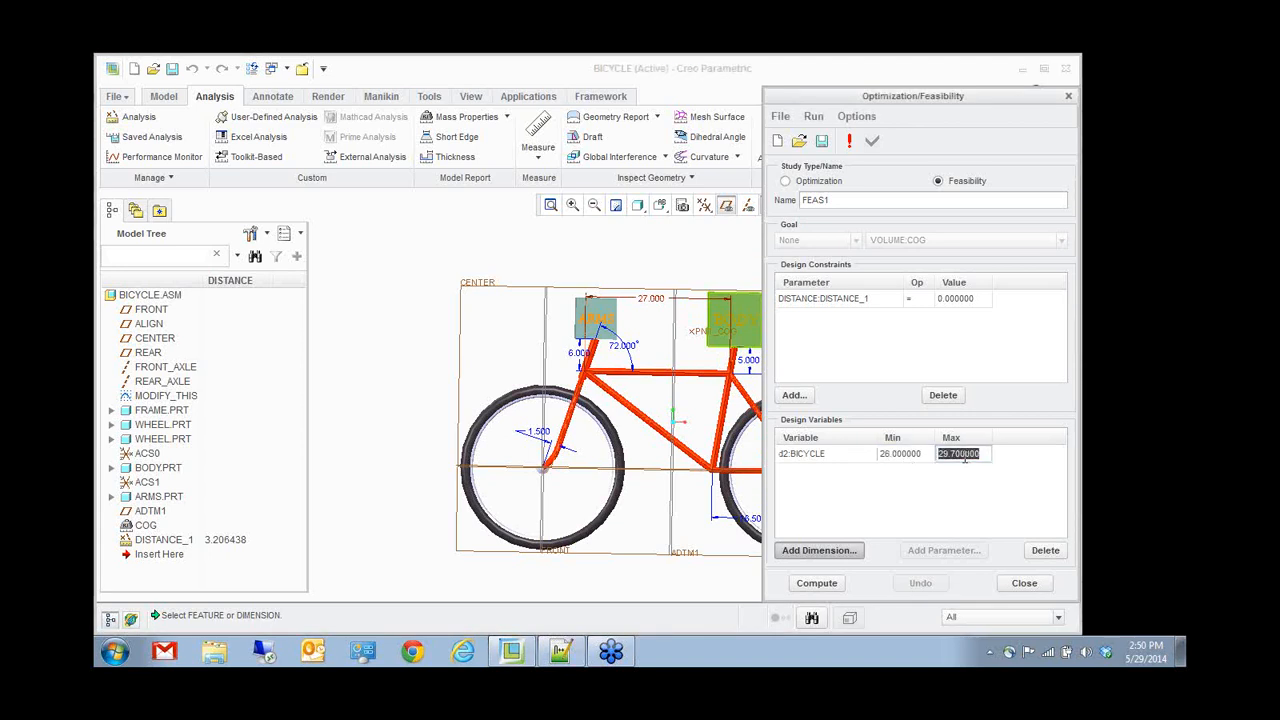
text(30)
- Add the 72° angle dimension as a design variable with a minimum of 75 and a maximum of 85
click(620, 352)
double_click(900, 472)
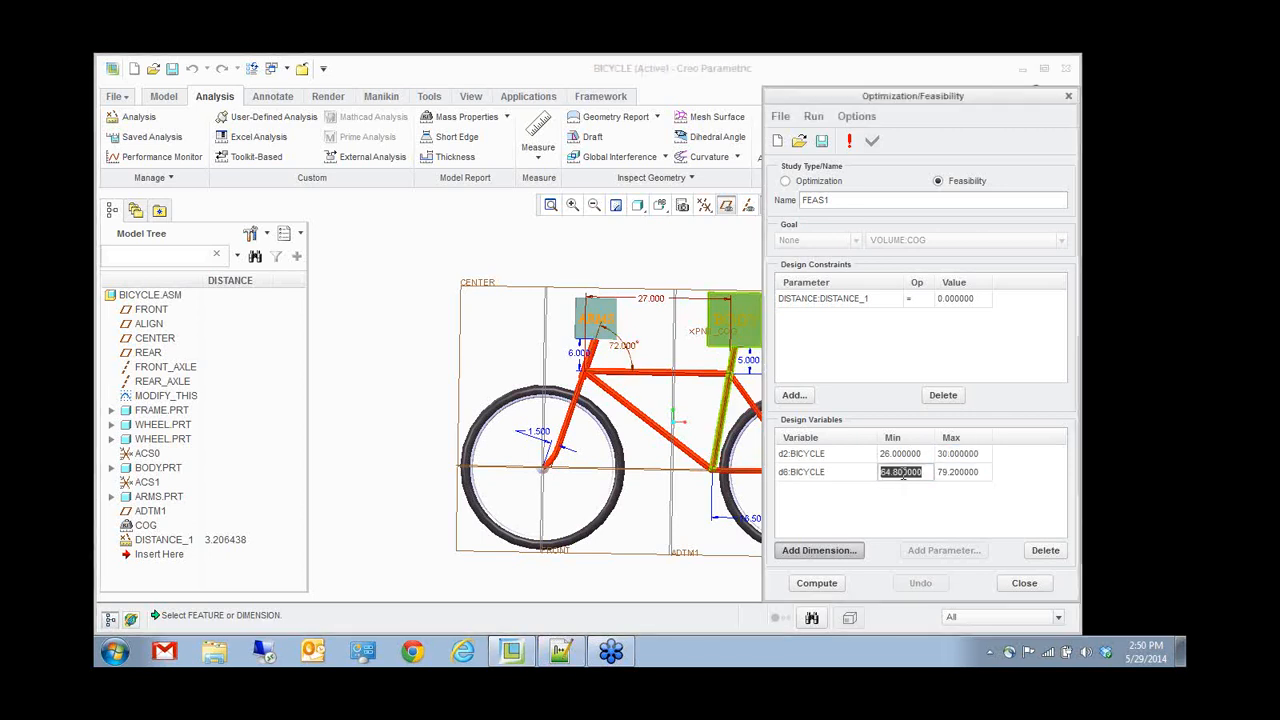
text(75)
double_click(955, 471)
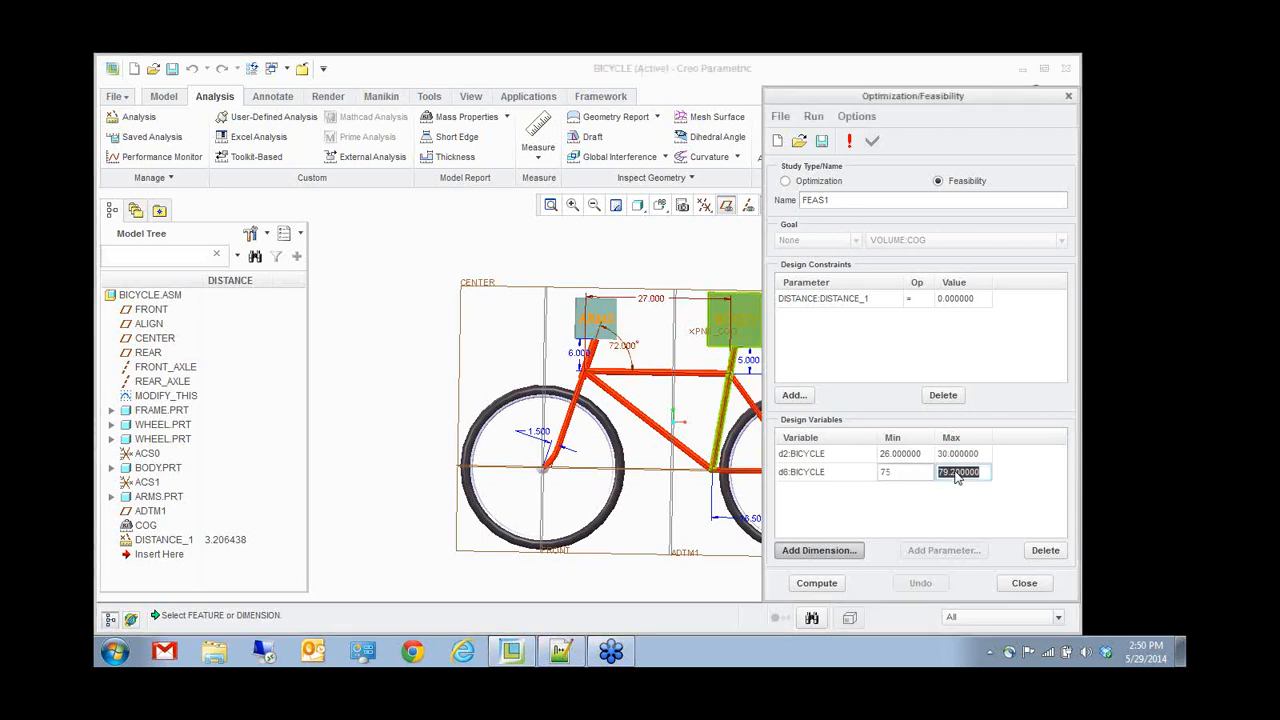
text(85)
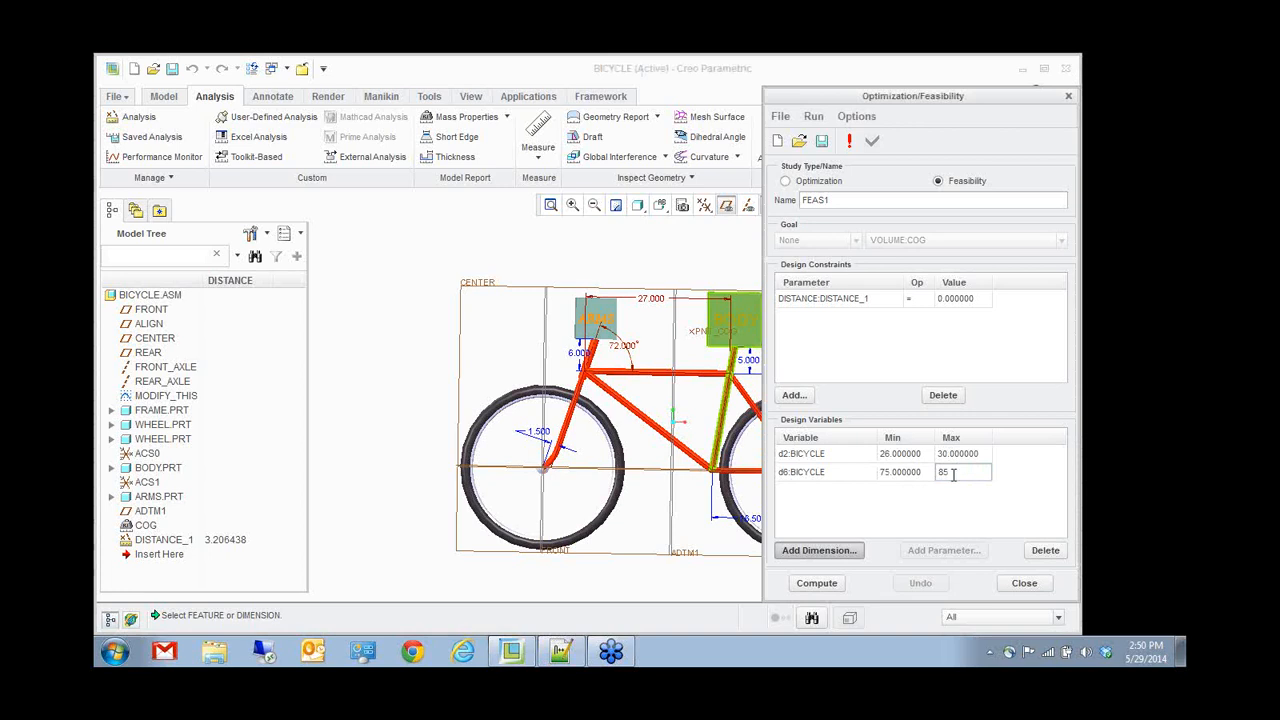
- Add the 16.500 rear dimension as a design variable ranging from 16.5 to 20, and compute the feasibility study
click(742, 522)
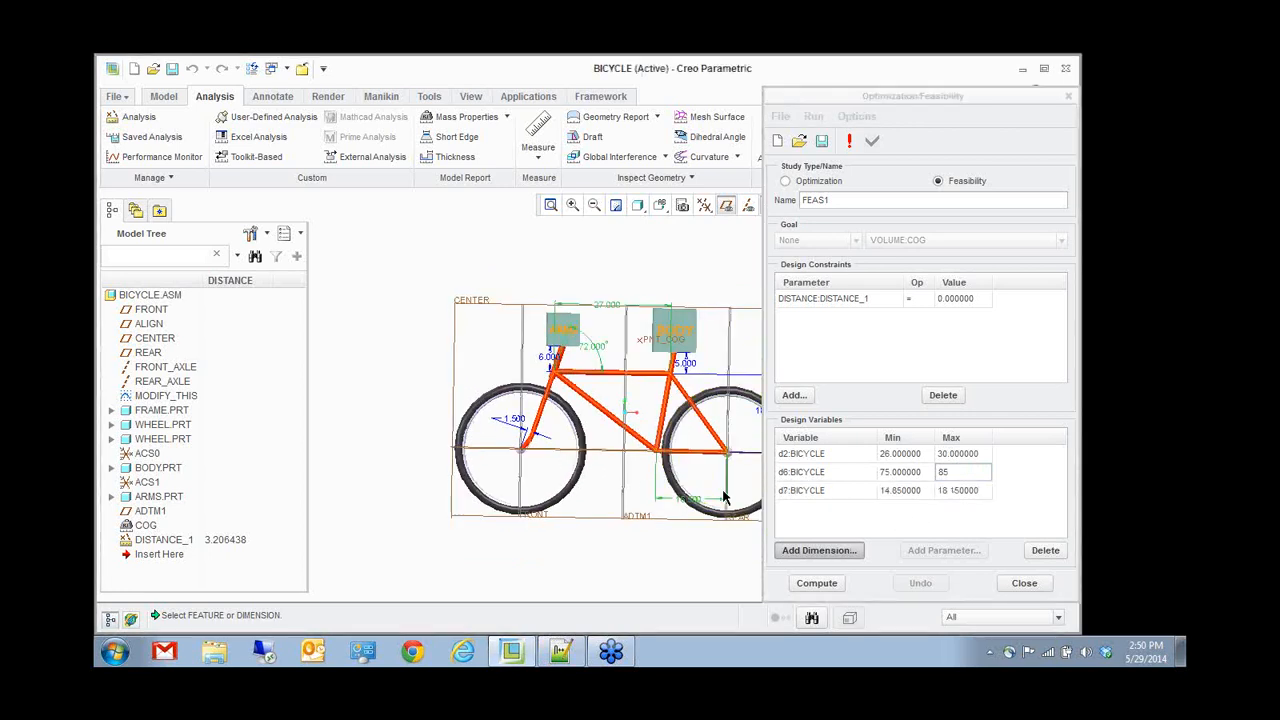
click(901, 490)
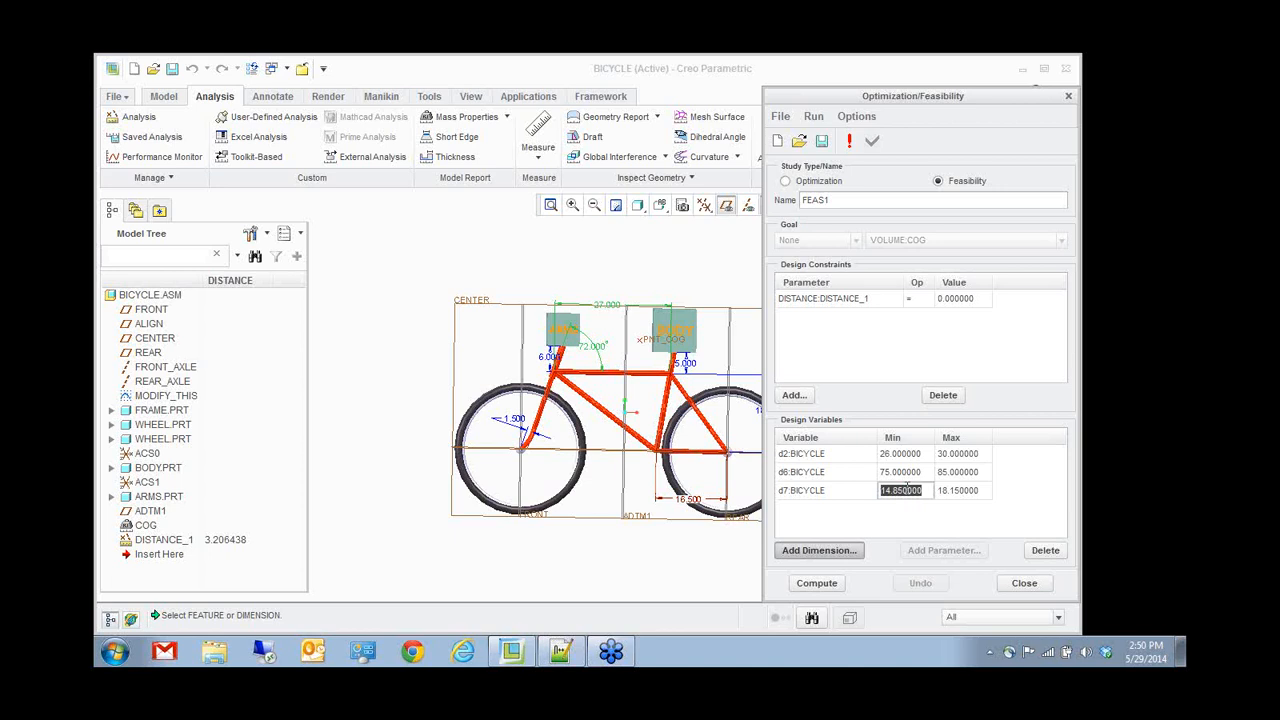
text(16.5)
click(956, 490)
text(2)
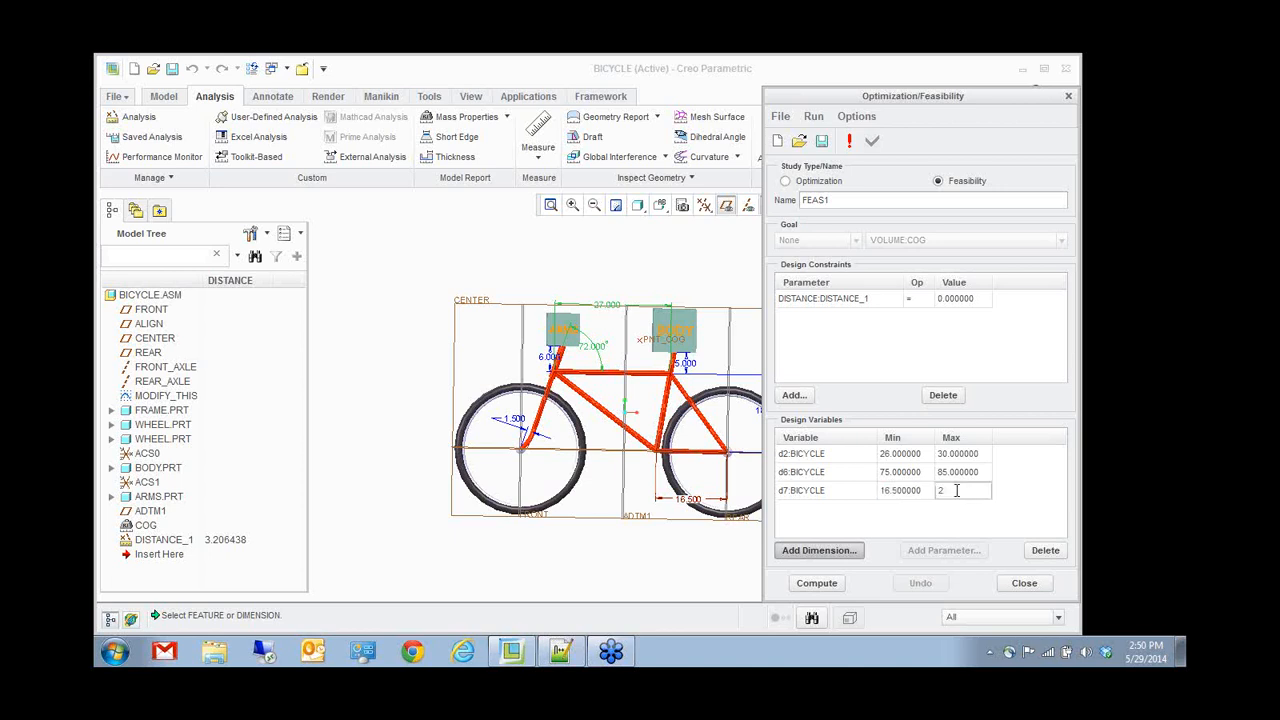
text(0)
click(817, 584)
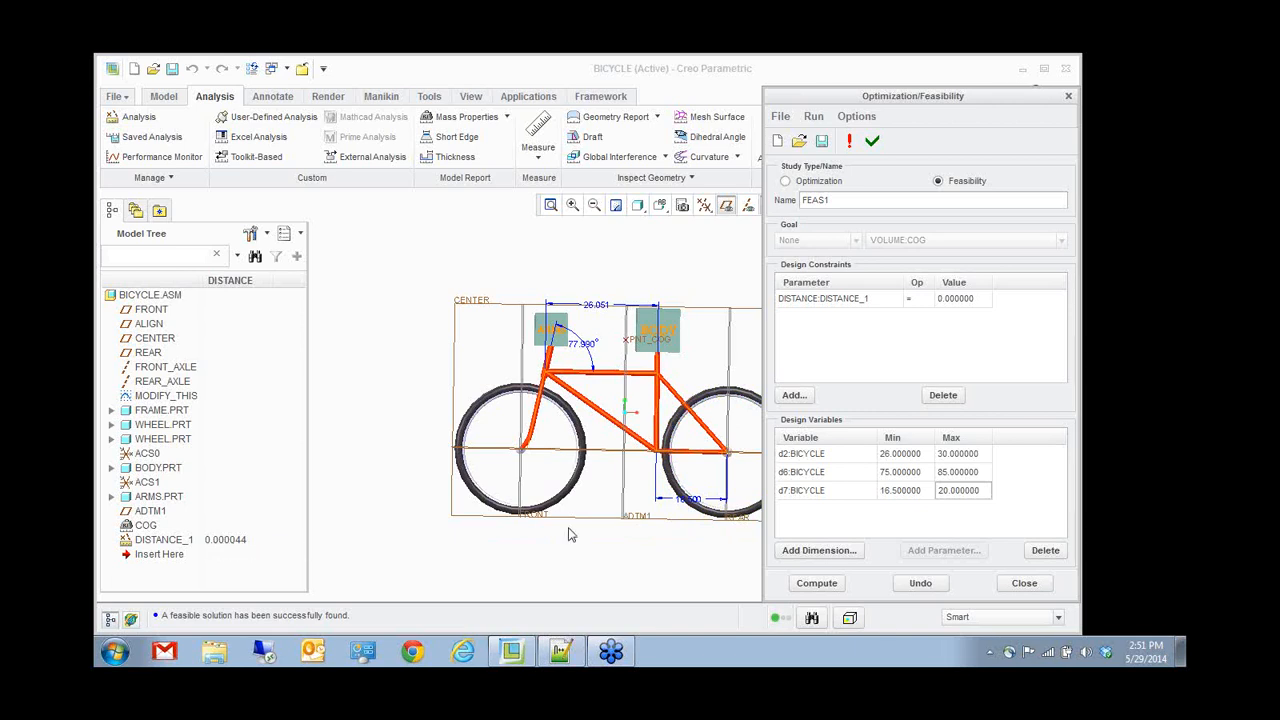
- Close the feasibility study and the bicycle assembly, and erase the undisplayed models from the session
click(1022, 584)
click(852, 379)
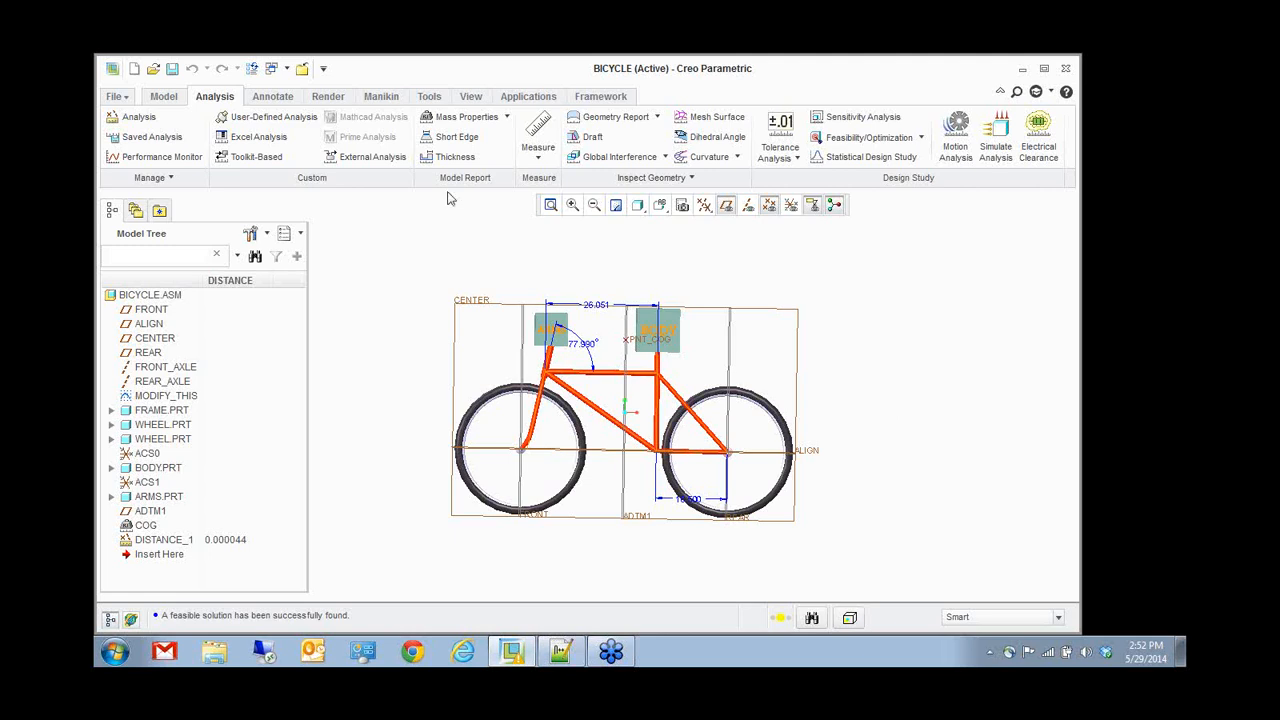
click(302, 70)
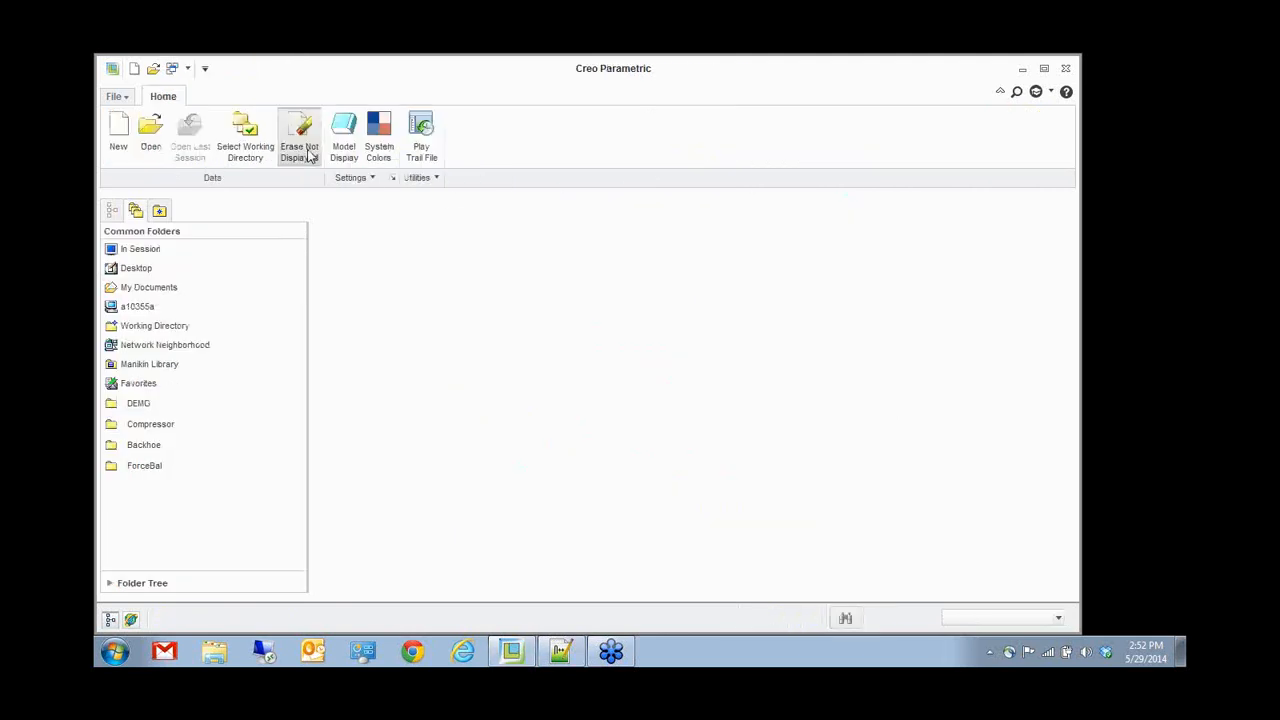
click(302, 145)
key(Return)
- Open the PIPE.PRT model from the USER DEFINED folder inside DEMO
click(200, 403)
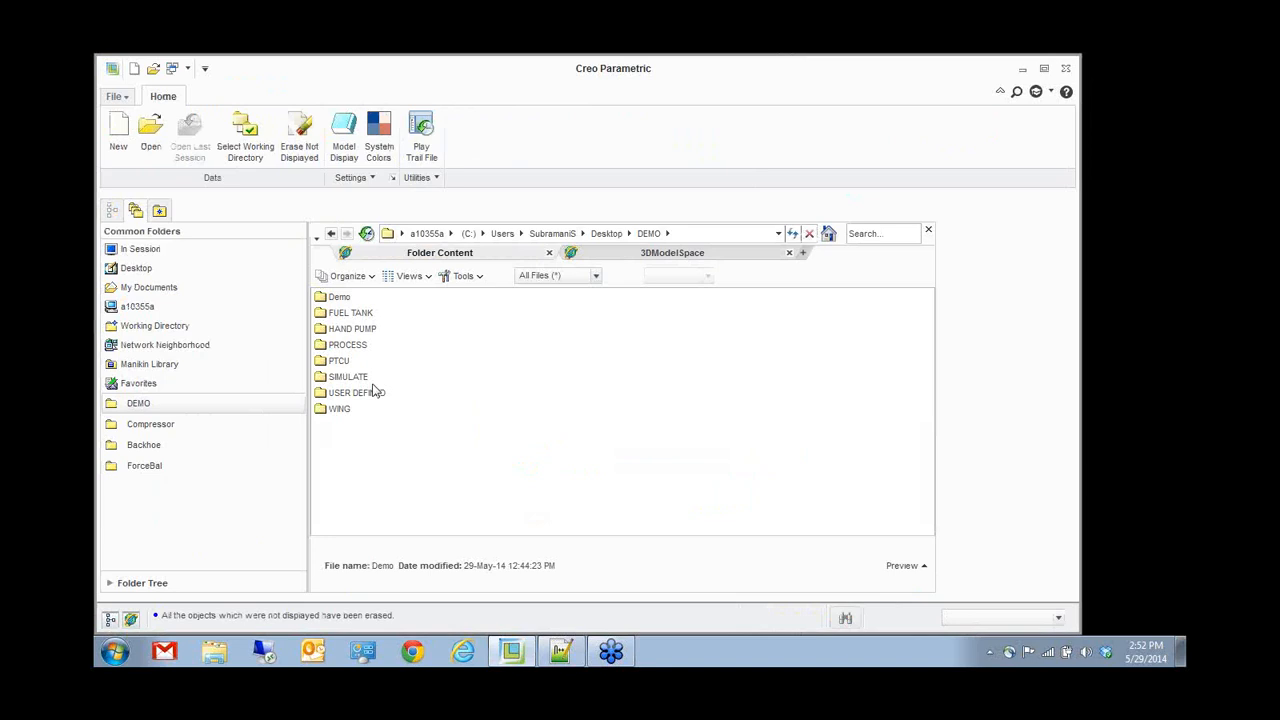
double_click(368, 395)
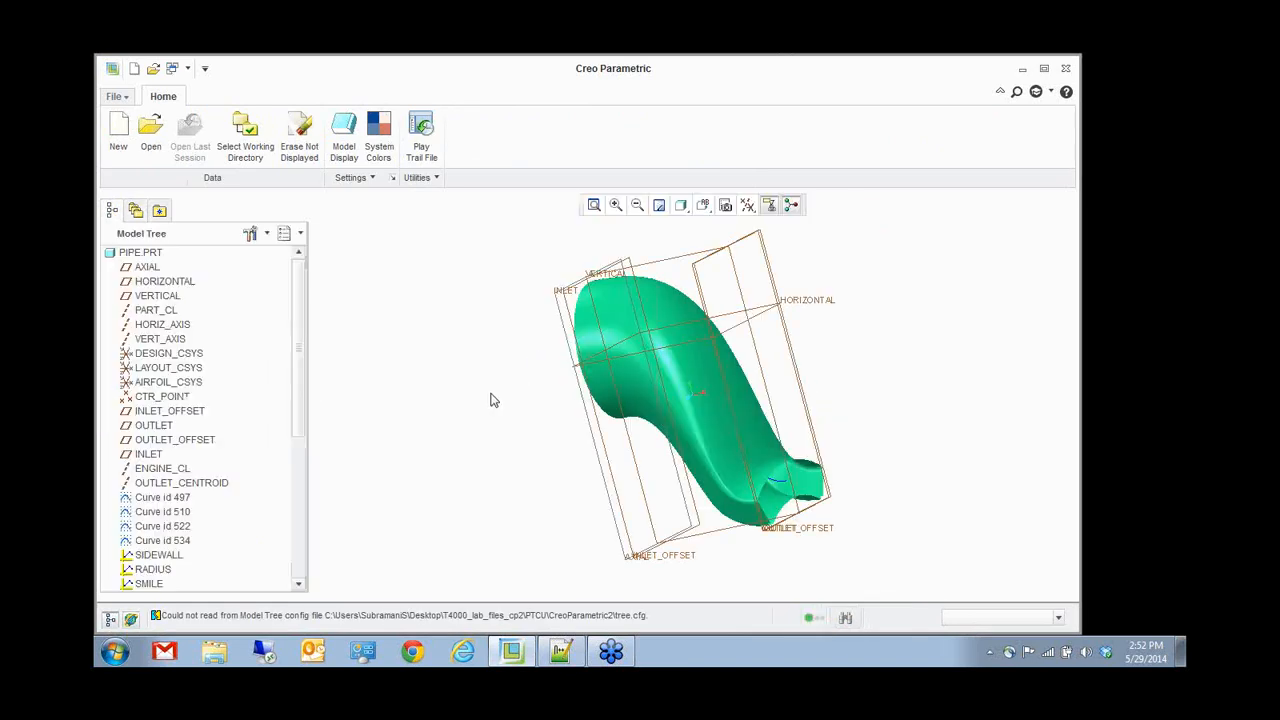
- Add the plane, axis, point and csys display toggles to the graphics toolbar, and hide the datum planes
right_click(789, 210)
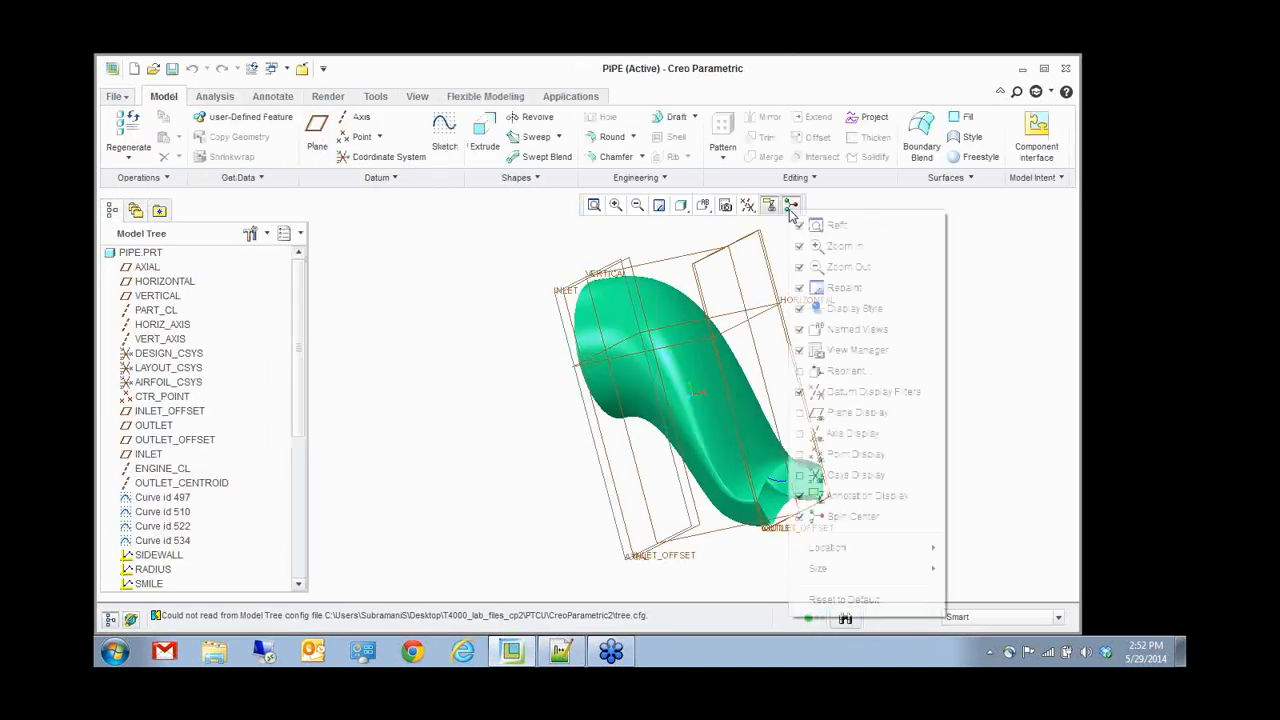
click(816, 433)
click(816, 413)
click(816, 456)
click(816, 474)
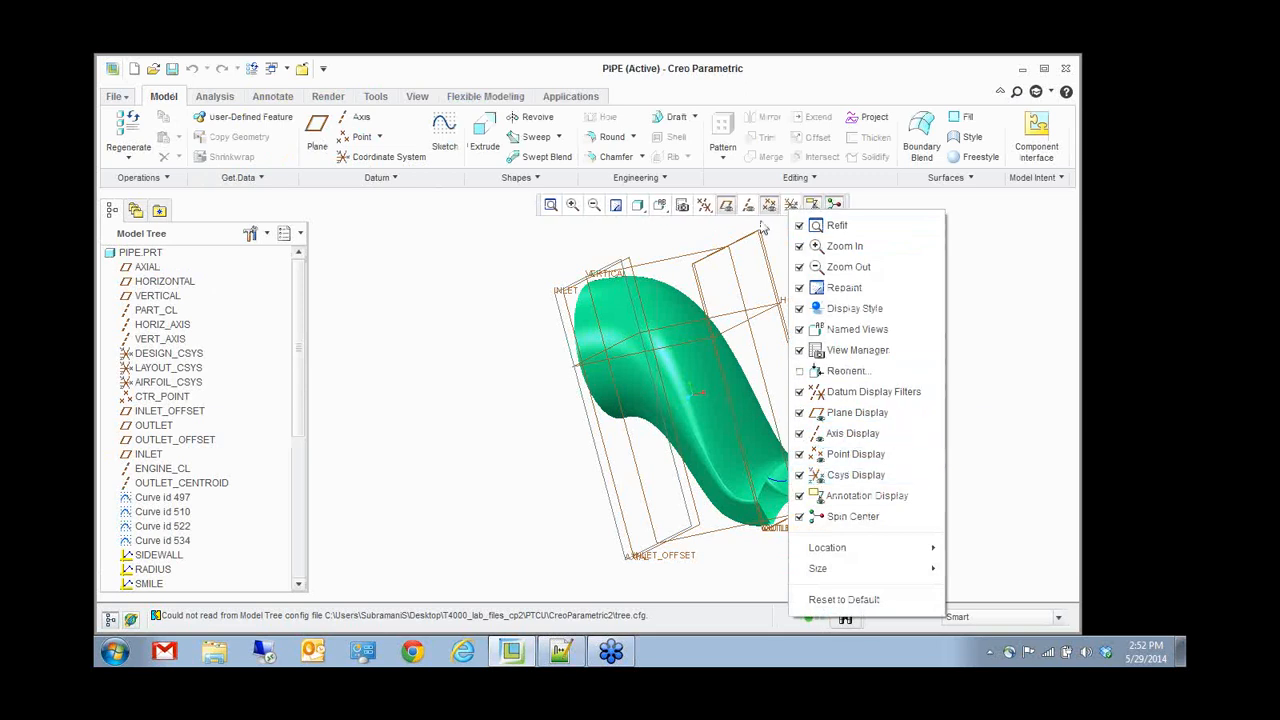
click(762, 221)
click(726, 205)
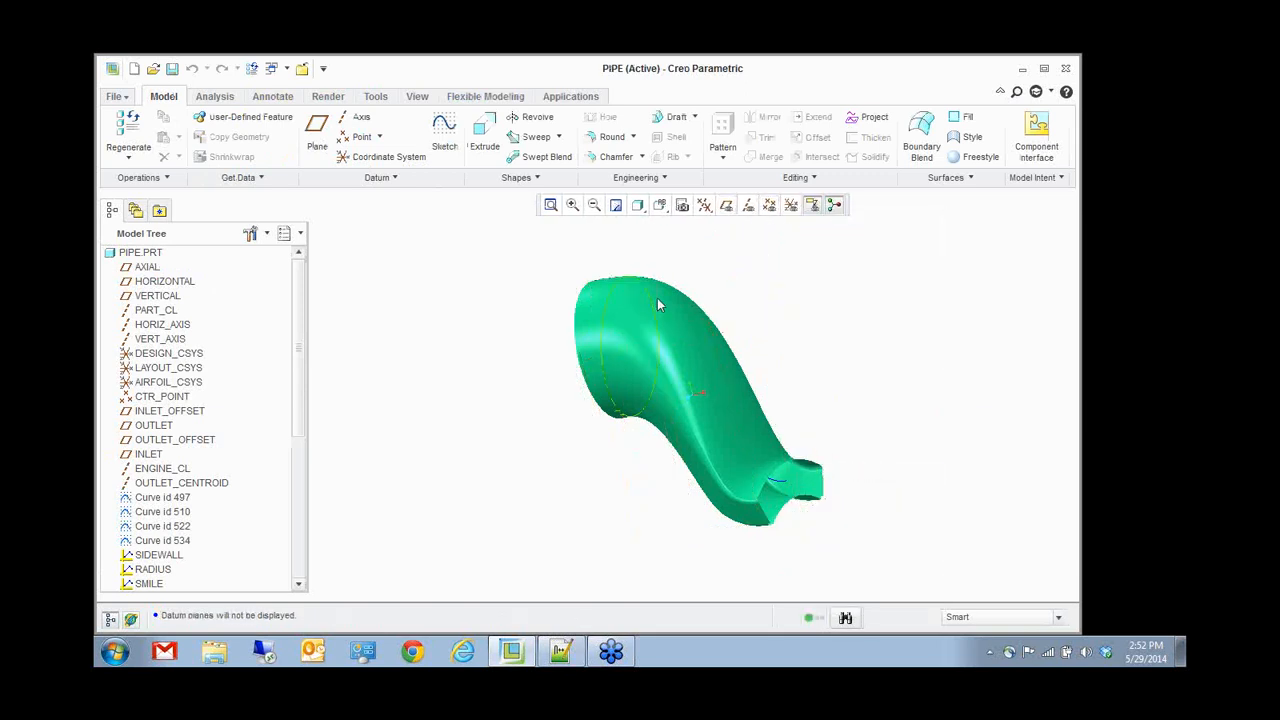
- Create a field datum point on the centre curve near the pipe's round opening, with datum point display switched on
mouse_move(657, 300)
middle_down()
mouse_move(686, 277)
mouse_move(724, 295)
middle_up()
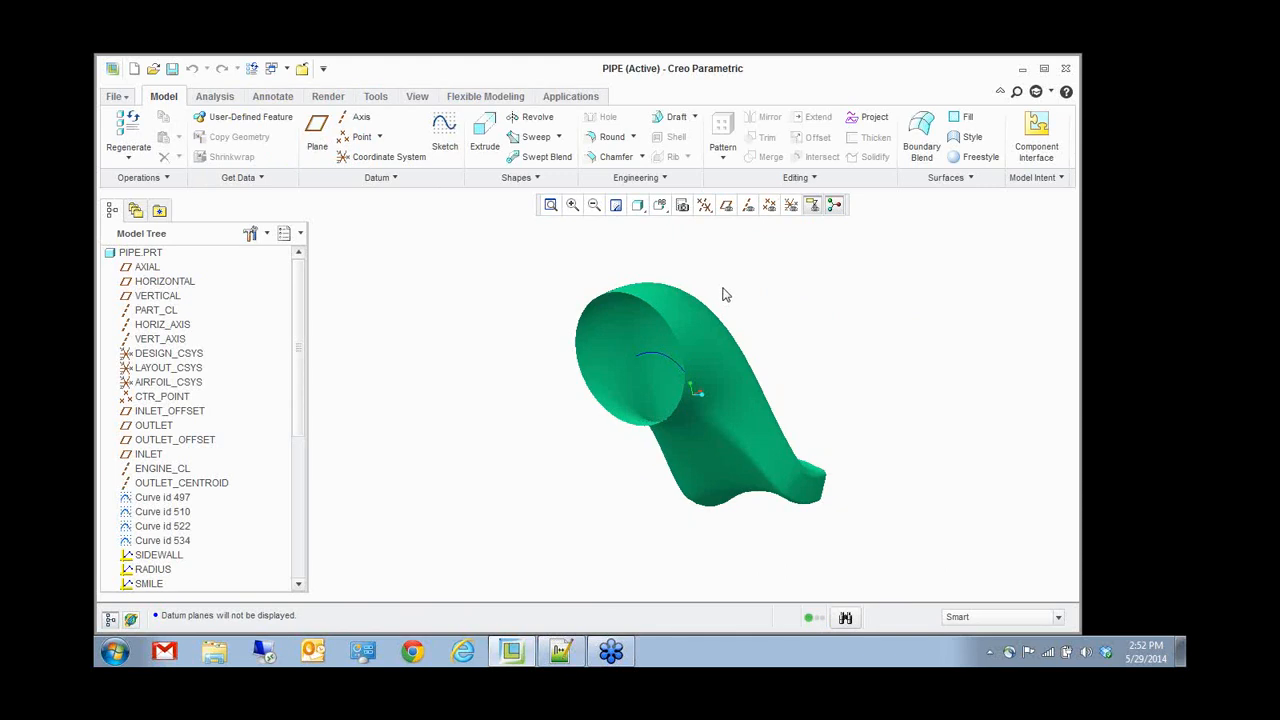
mouse_move(767, 272)
middle_down()
mouse_move(789, 249)
mouse_move(831, 277)
mouse_move(766, 289)
mouse_move(762, 334)
mouse_move(777, 326)
mouse_move(769, 311)
mouse_move(726, 311)
mouse_move(720, 337)
mouse_move(694, 346)
mouse_move(795, 309)
mouse_move(803, 274)
mouse_move(770, 280)
middle_up()
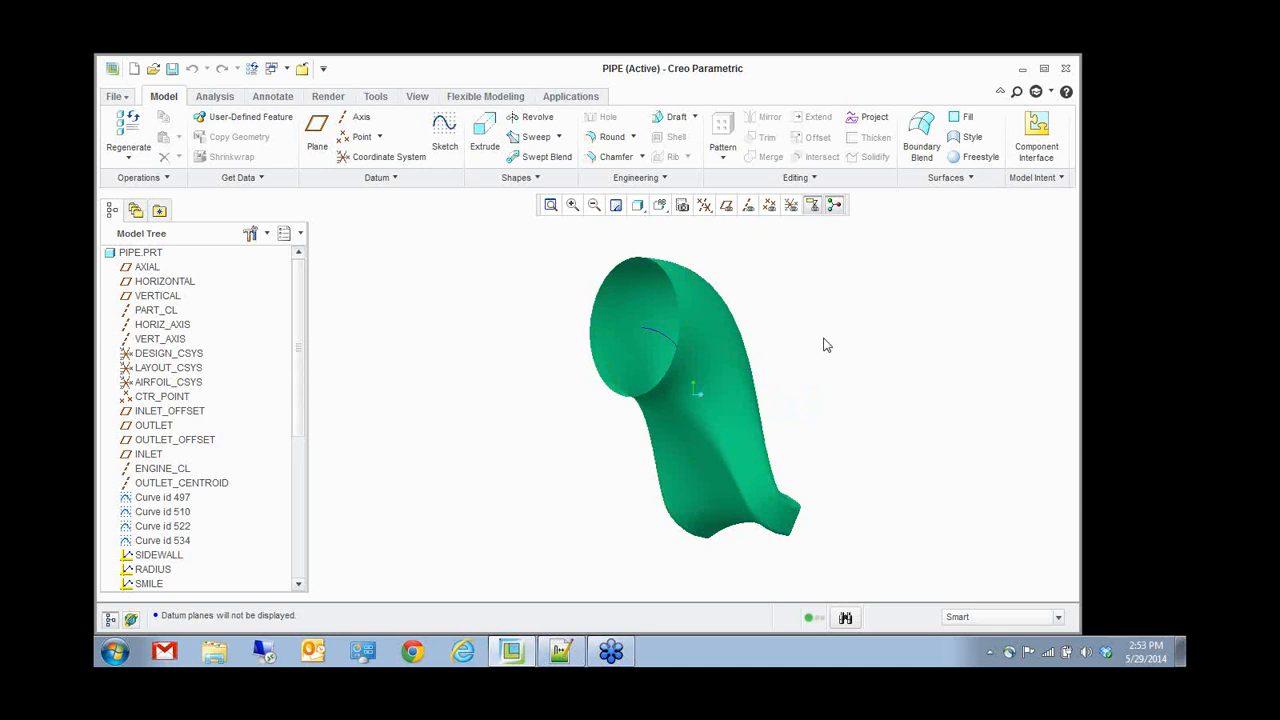
scroll(184, 402, down, 6)
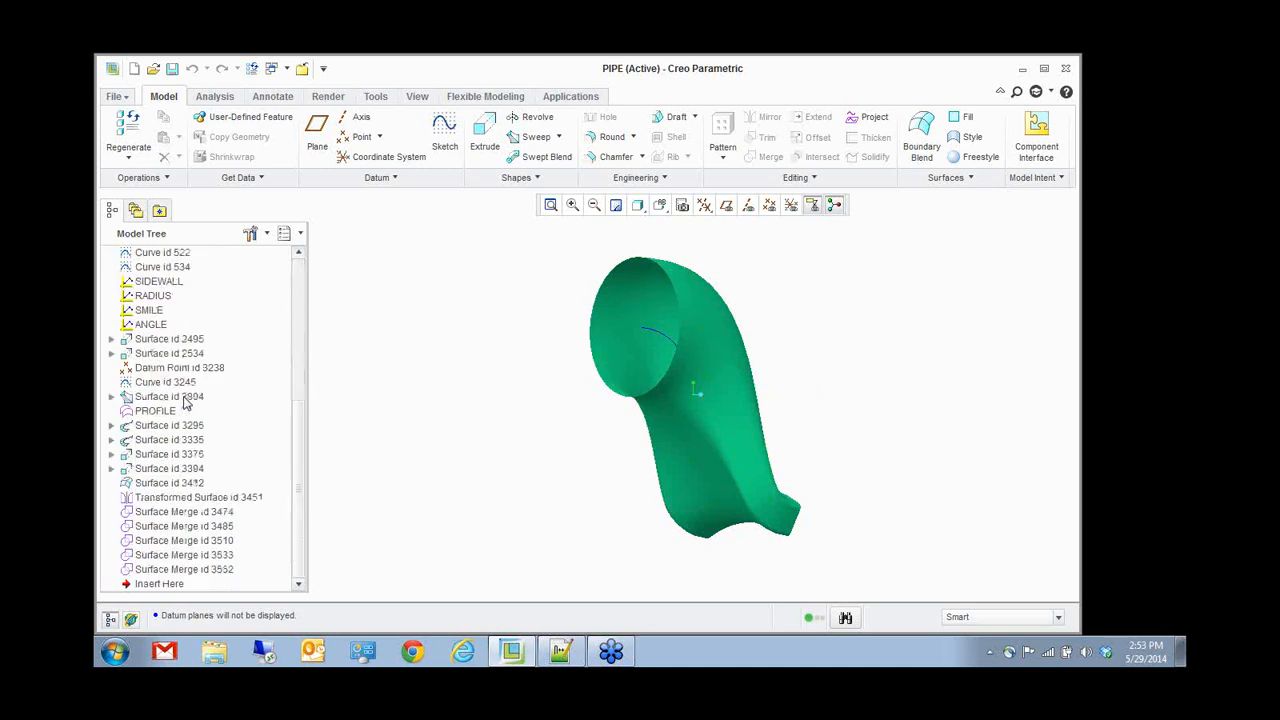
click(379, 137)
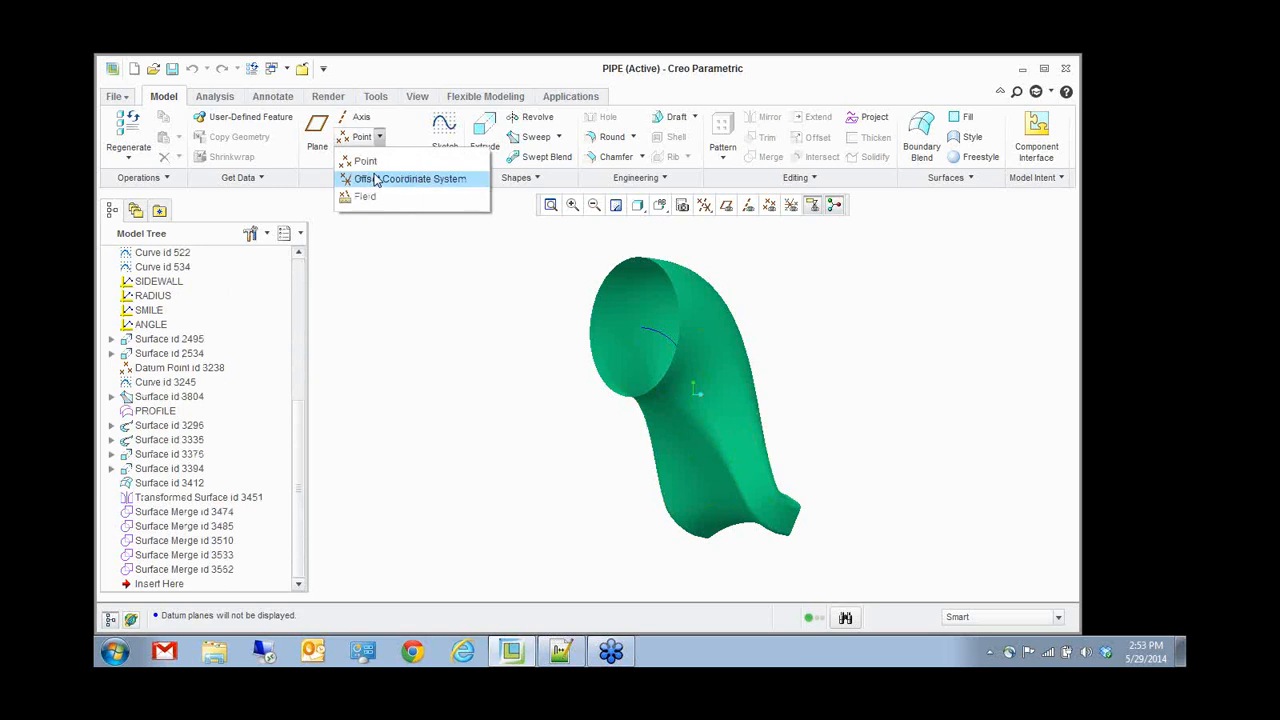
click(362, 199)
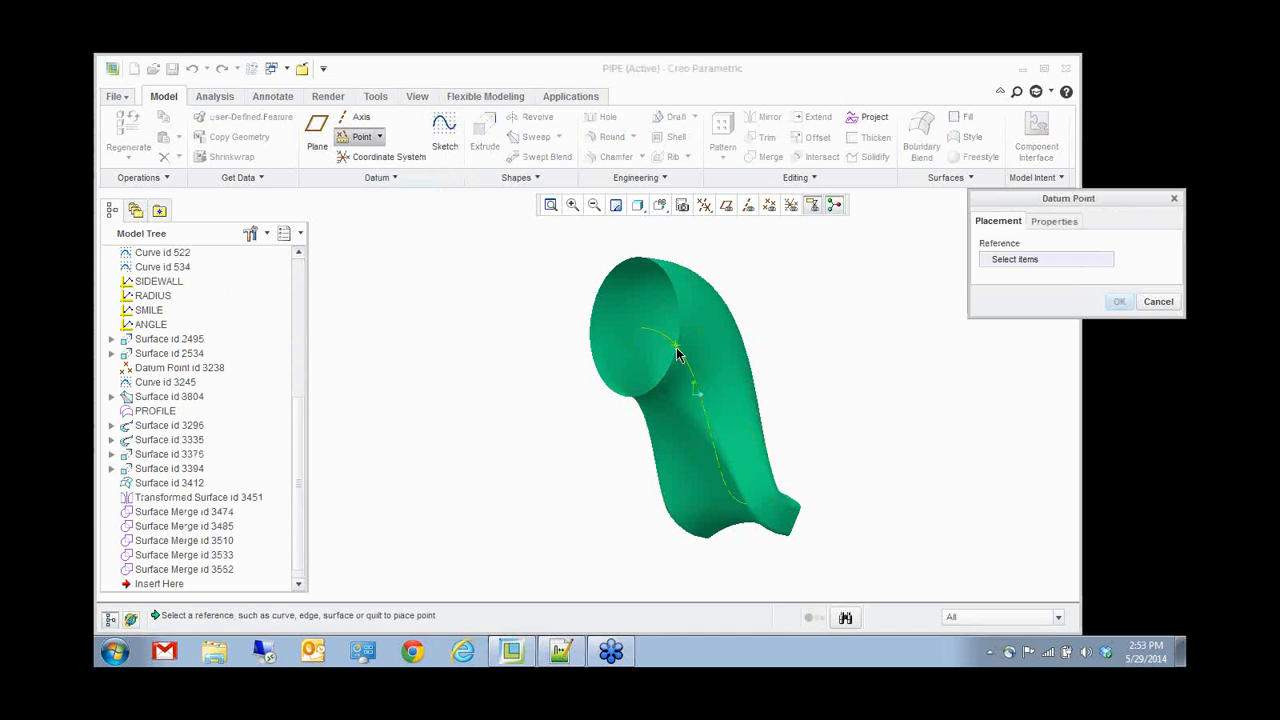
middle_drag(659, 368, 675, 361)
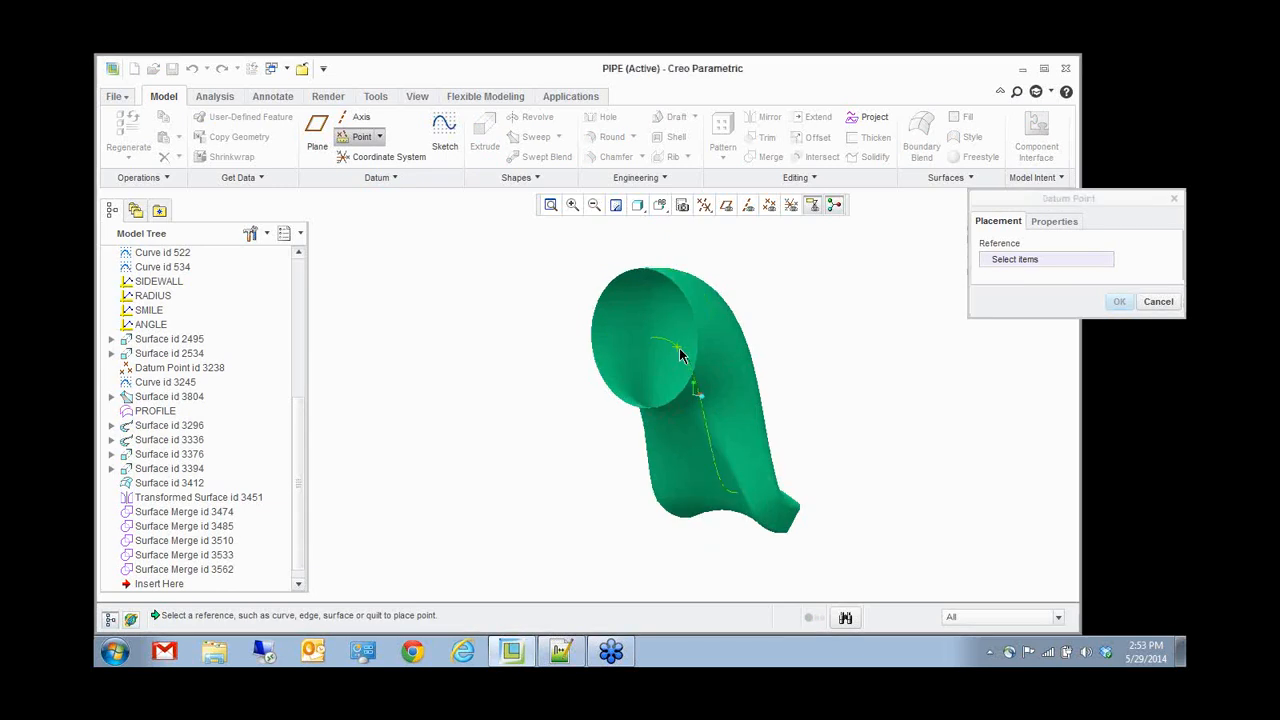
click(681, 350)
click(1124, 304)
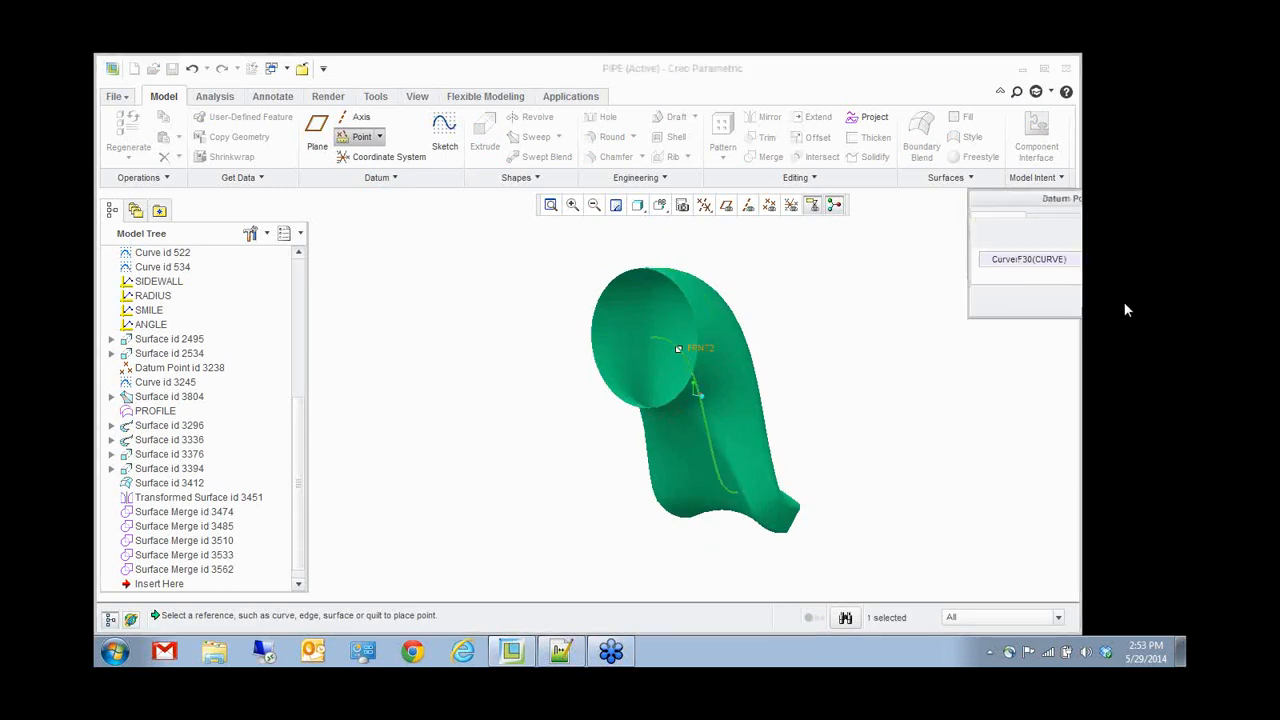
middle_drag(835, 330, 688, 222)
click(858, 318)
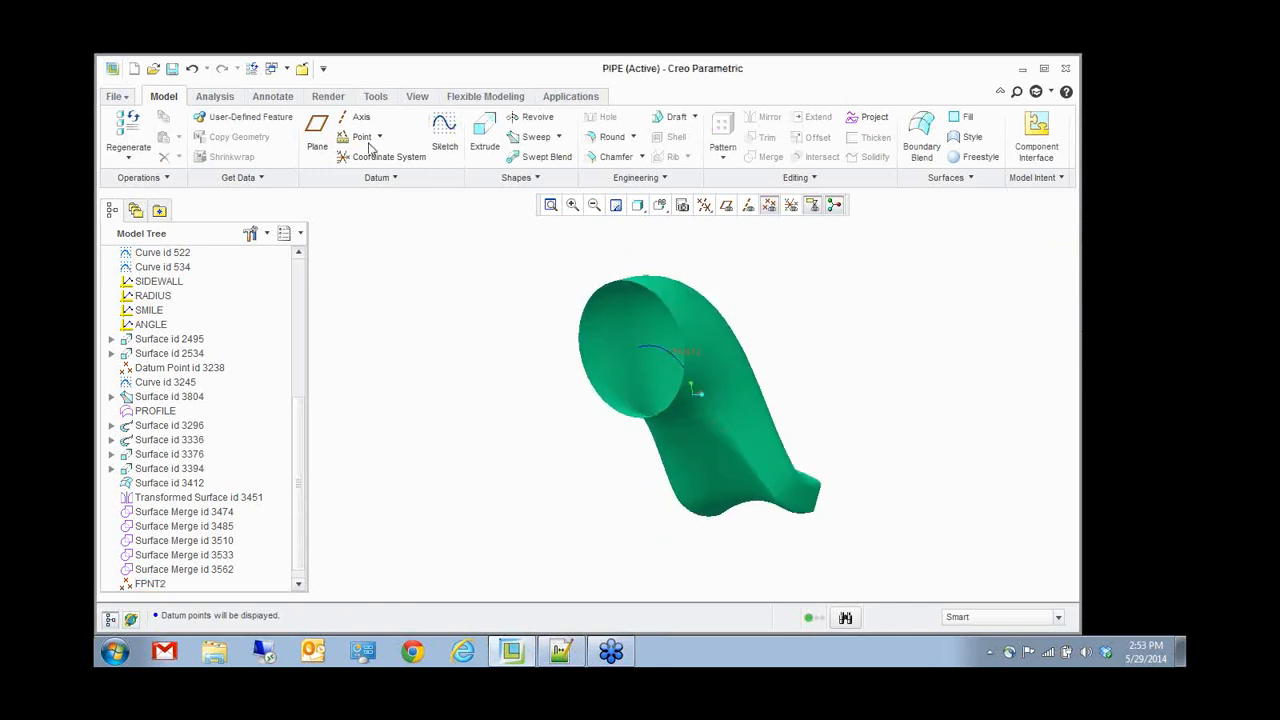
- Create a datum plane through the field point and normal to the pipe's centre curve
click(317, 135)
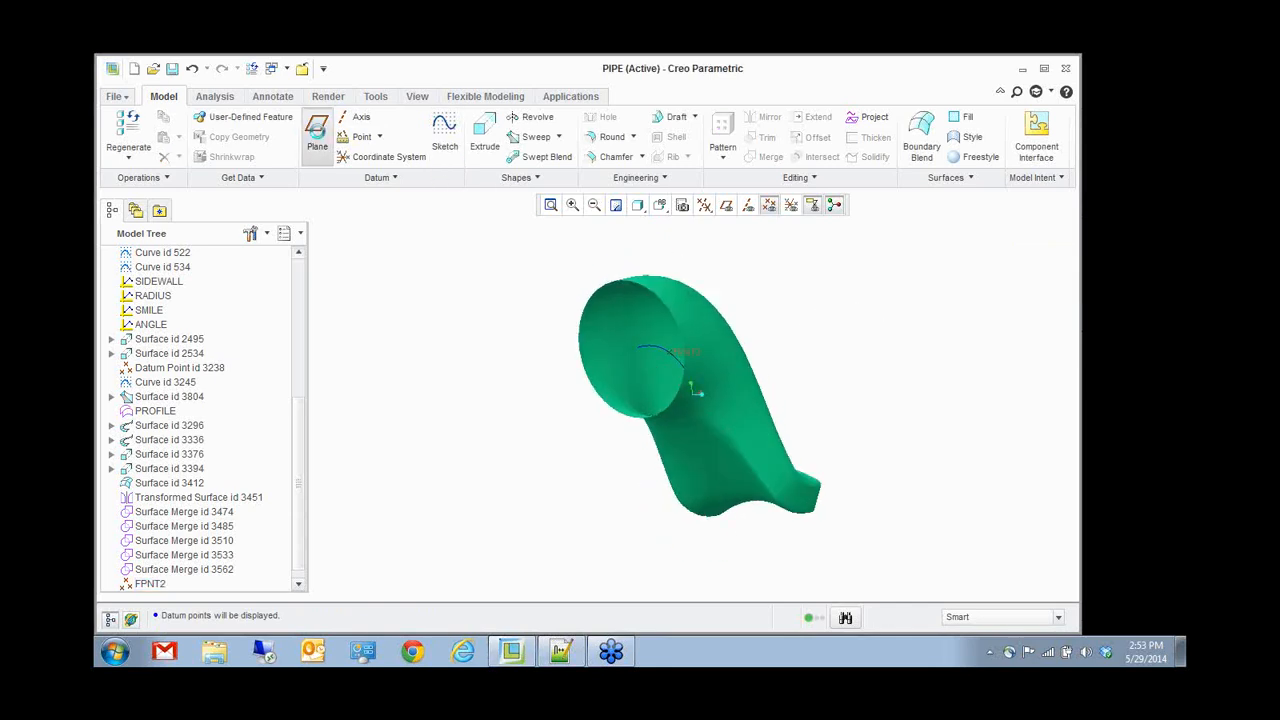
click(680, 357)
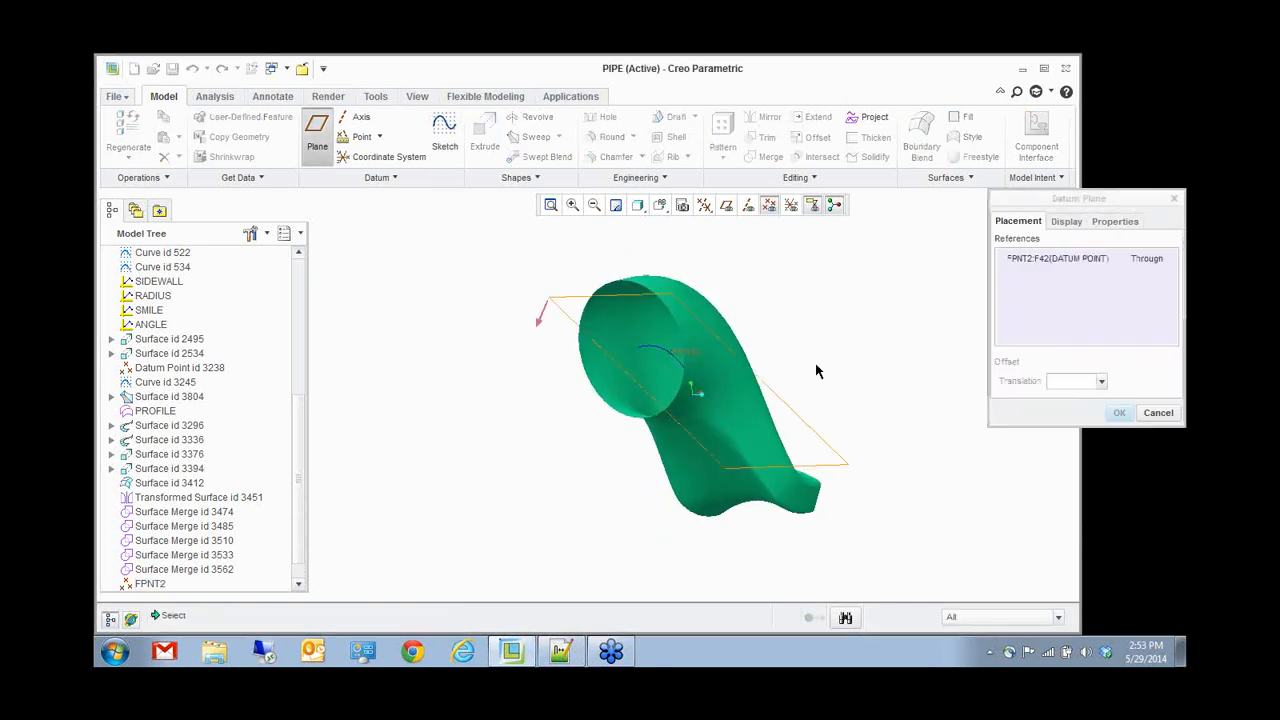
ctrl+click(649, 348)
mouse_move(831, 340)
middle_down()
mouse_move(794, 331)
mouse_move(840, 341)
middle_up()
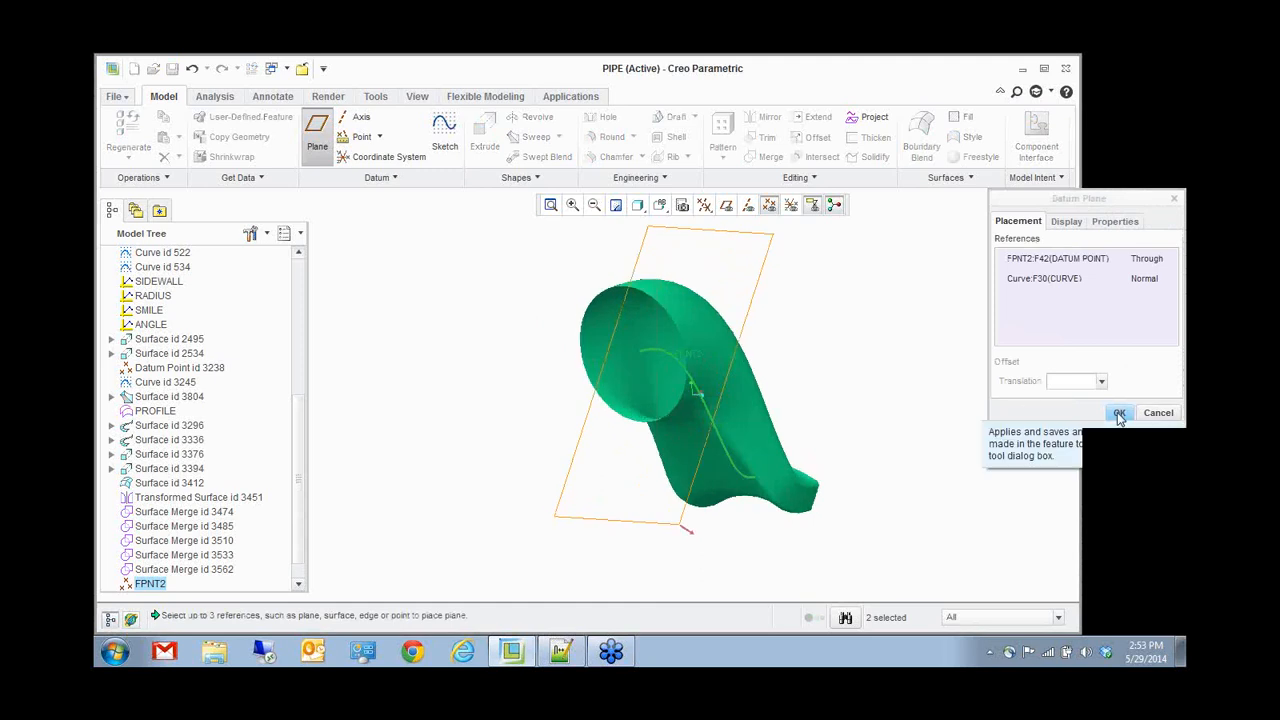
click(1119, 412)
- Show datum planes and hide the original datum features from AXIAL through OUTLET_CENTROID
click(727, 206)
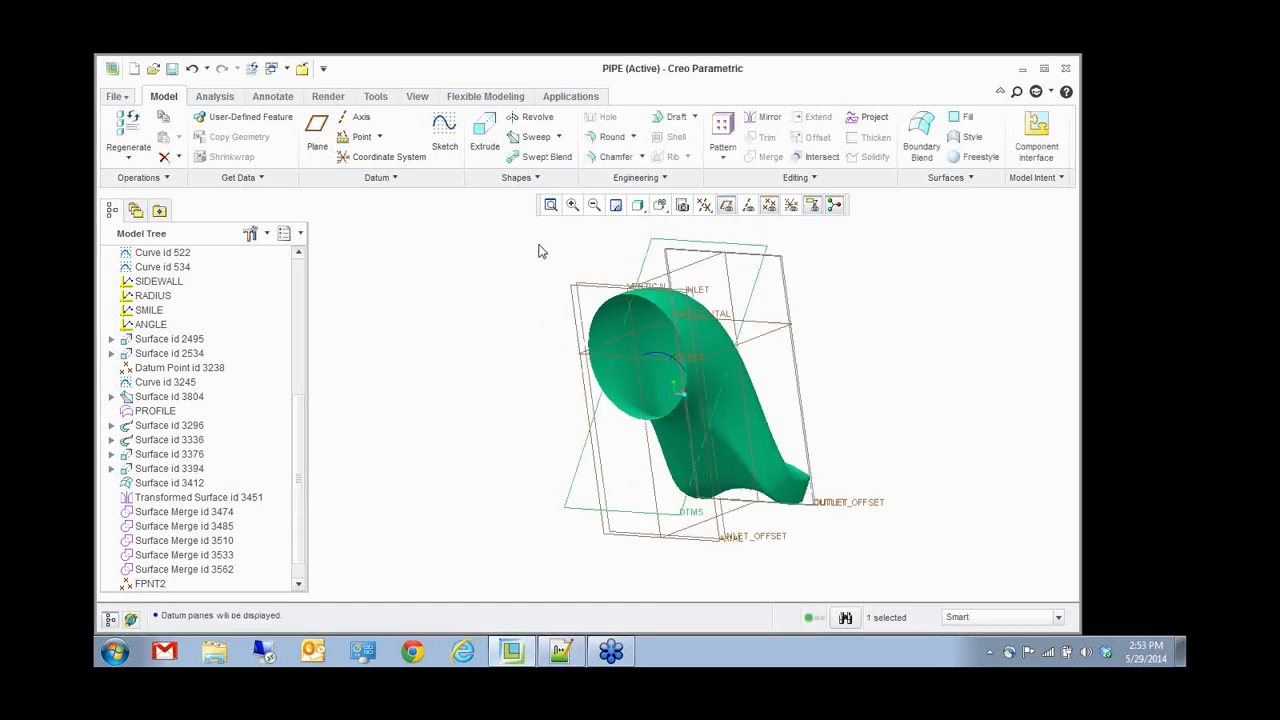
scroll(188, 350, up, 6)
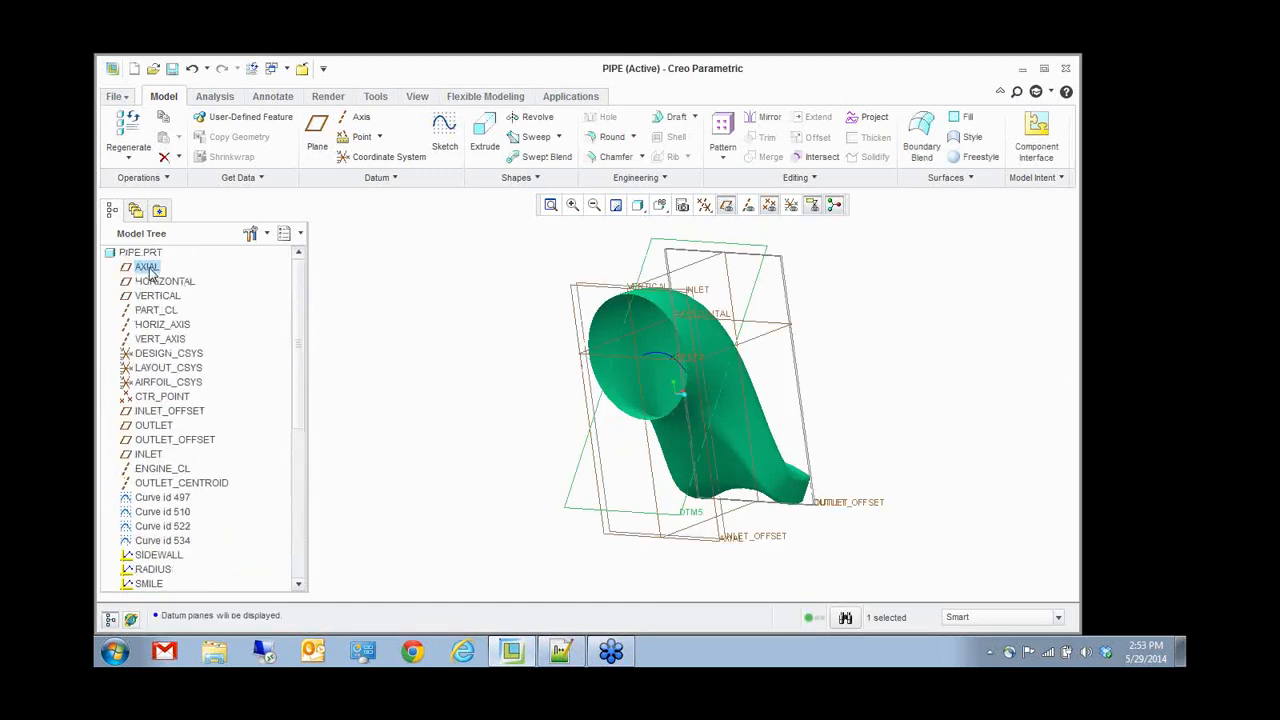
shift+click(160, 487)
right_click(170, 356)
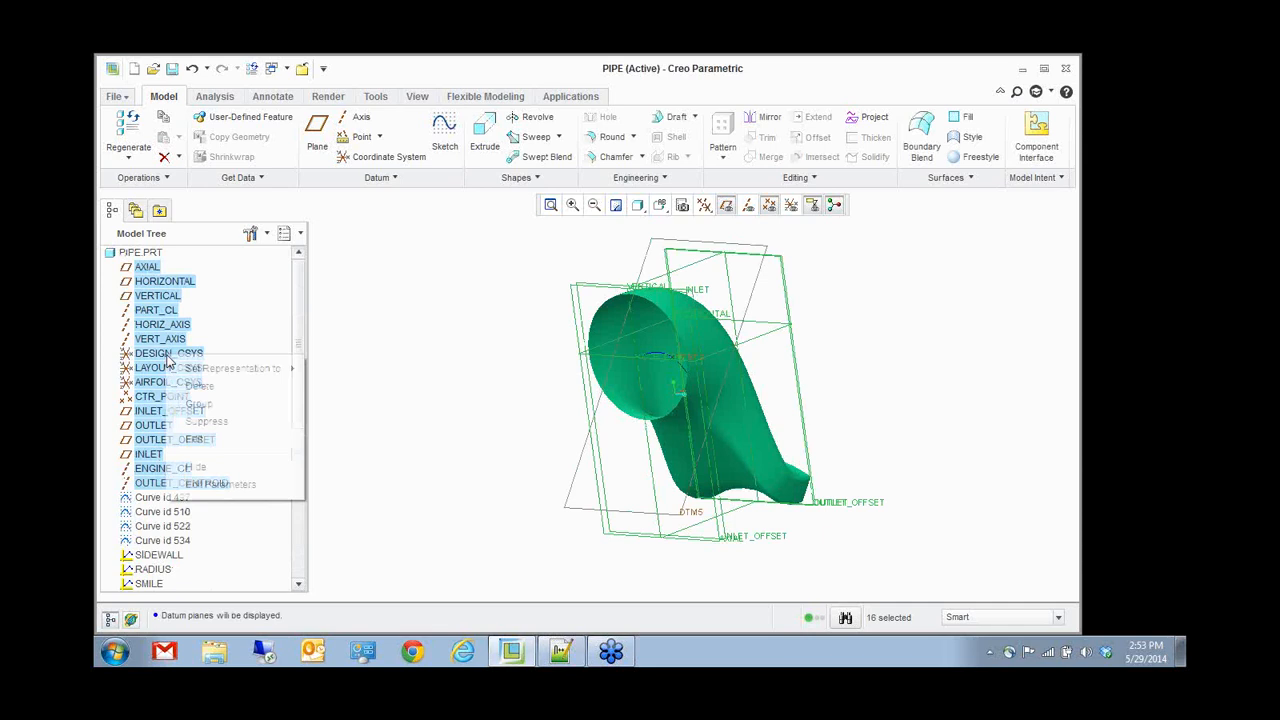
click(195, 467)
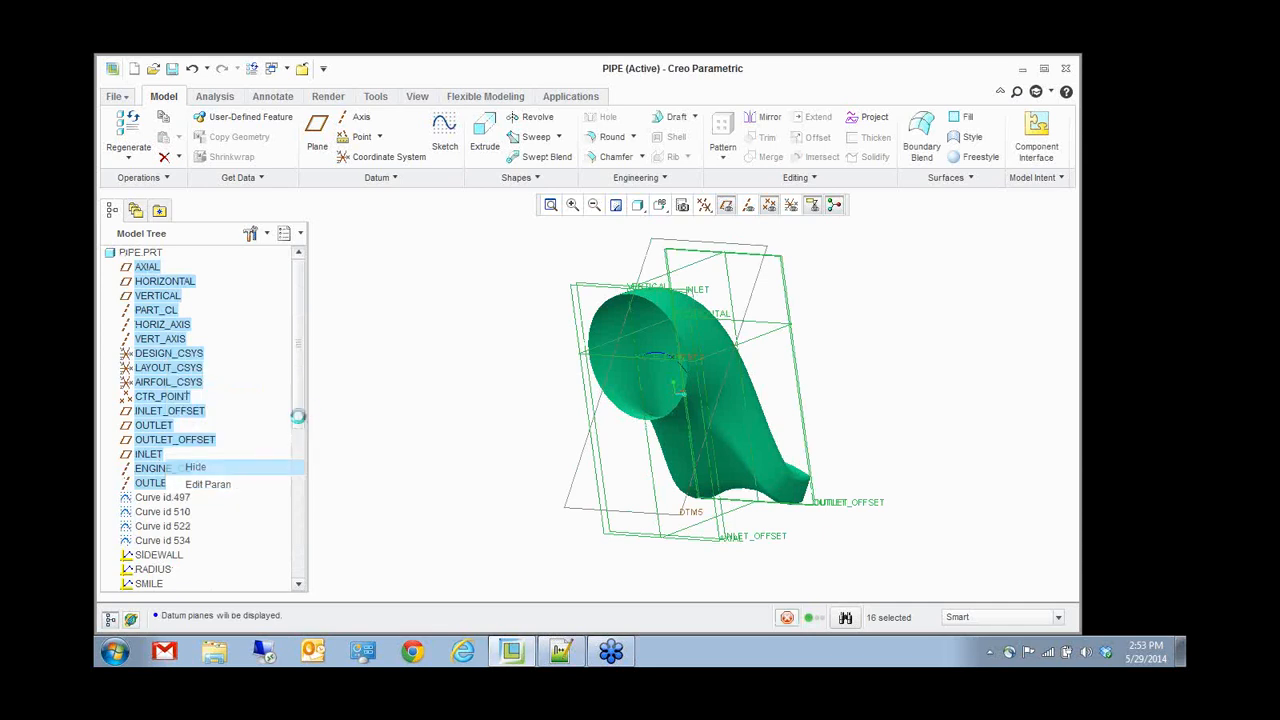
- Start a sketch on the datum plane normal to the centre curve, and add the field point as a sketch reference
click(444, 140)
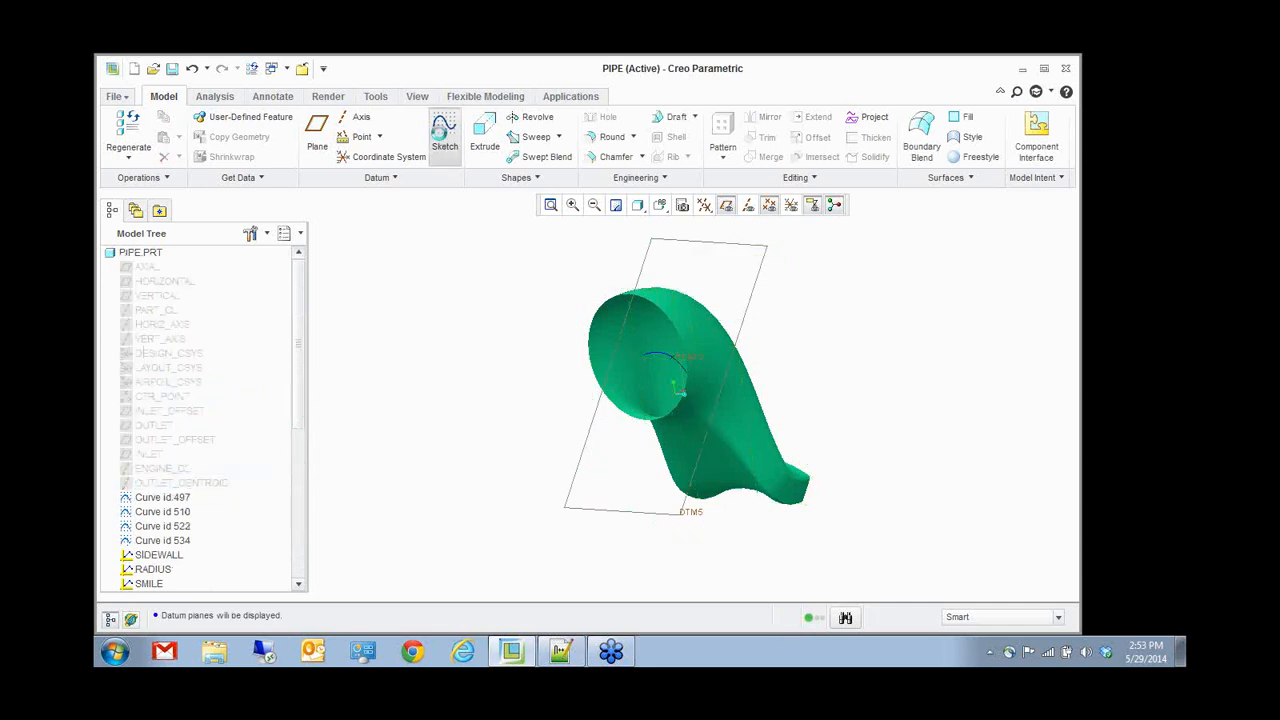
click(766, 257)
click(1110, 390)
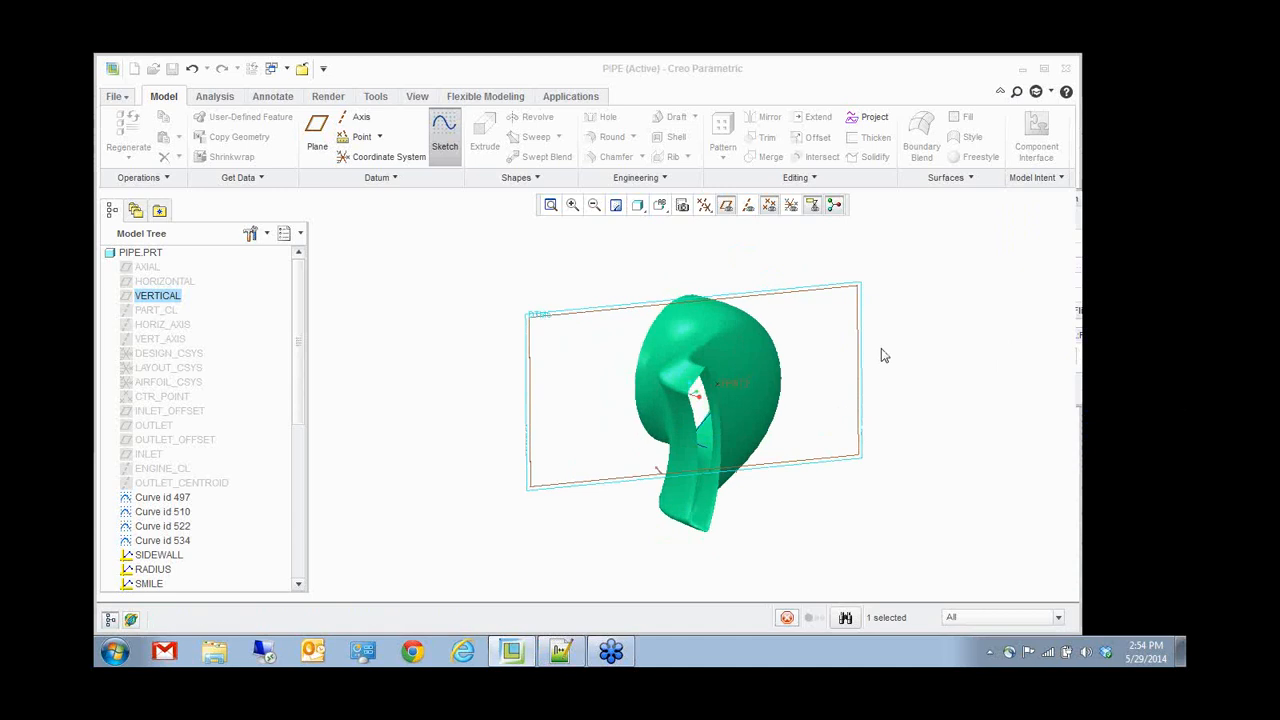
right_click(943, 335)
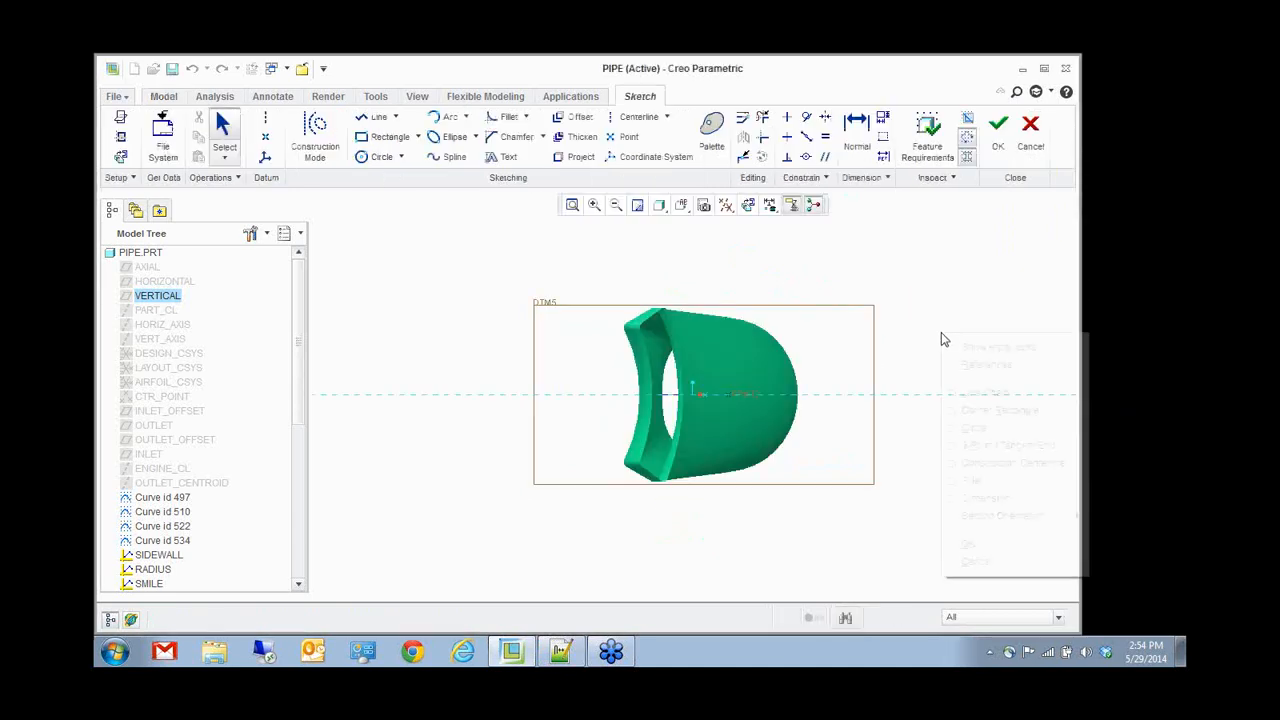
click(980, 362)
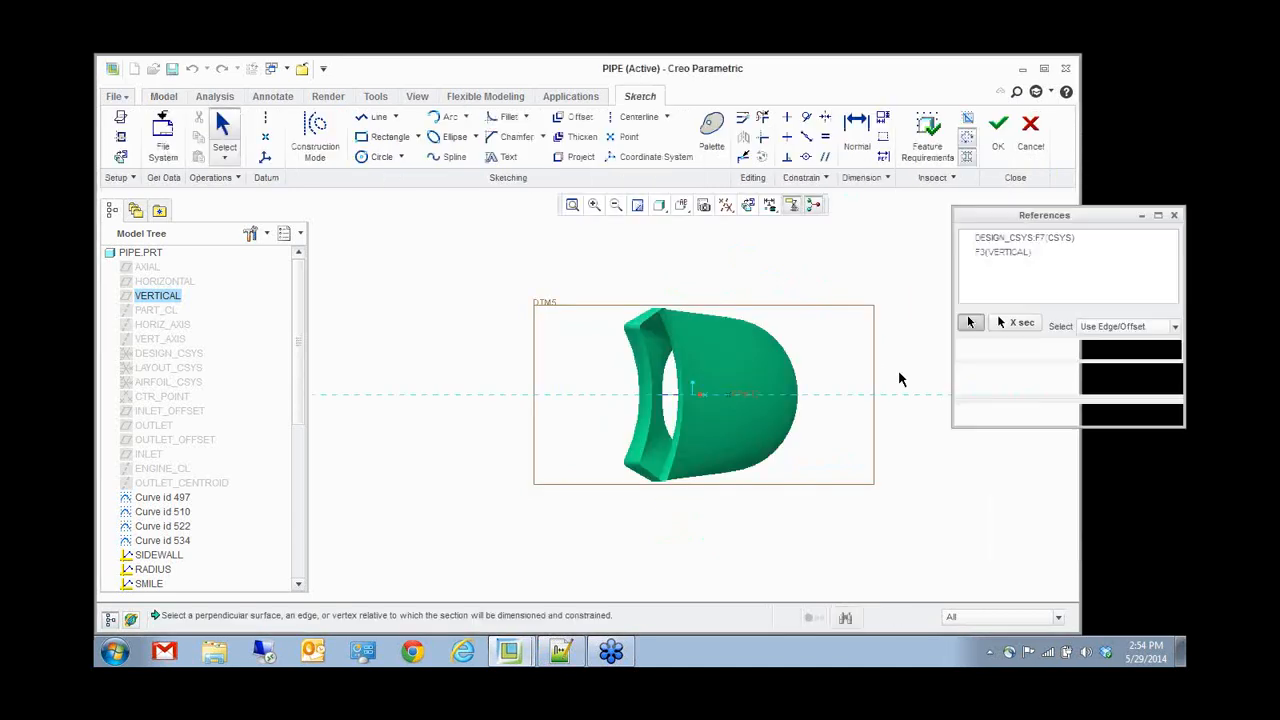
click(745, 397)
click(1066, 413)
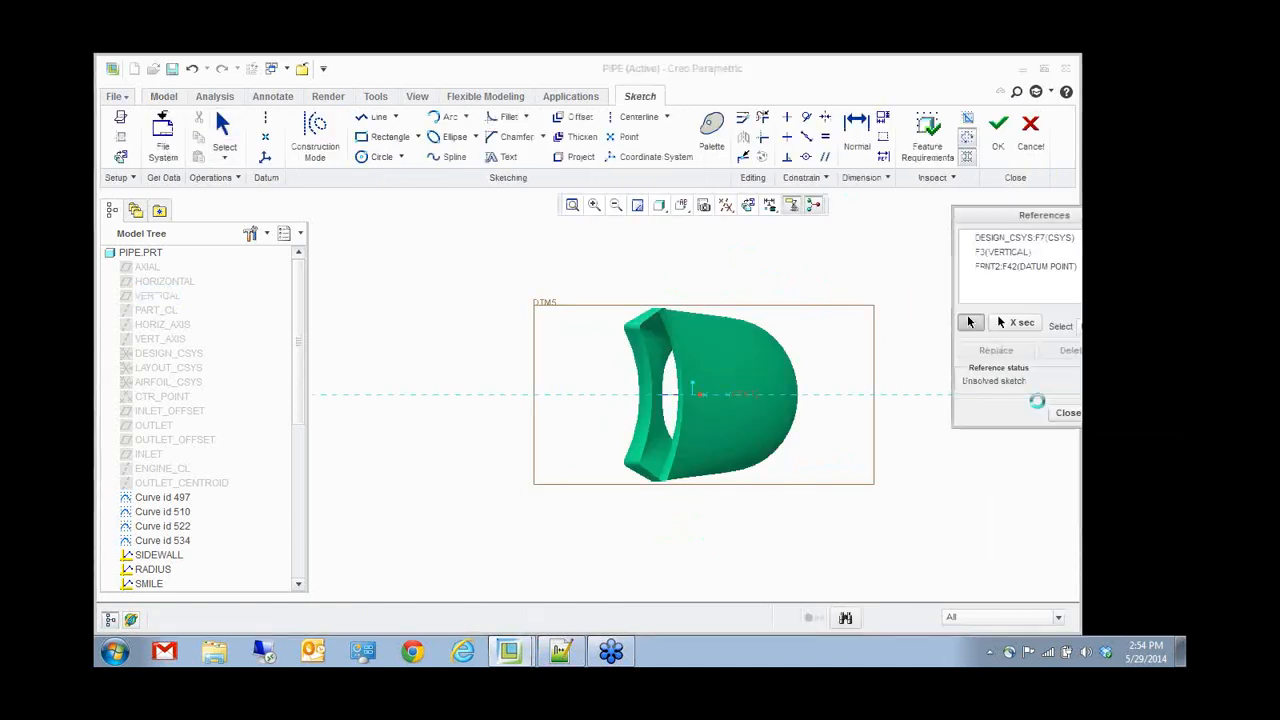
- Sketch a circle centred on the field point, larger than the pipe's cross-section, and finish the sketch
click(381, 156)
click(731, 394)
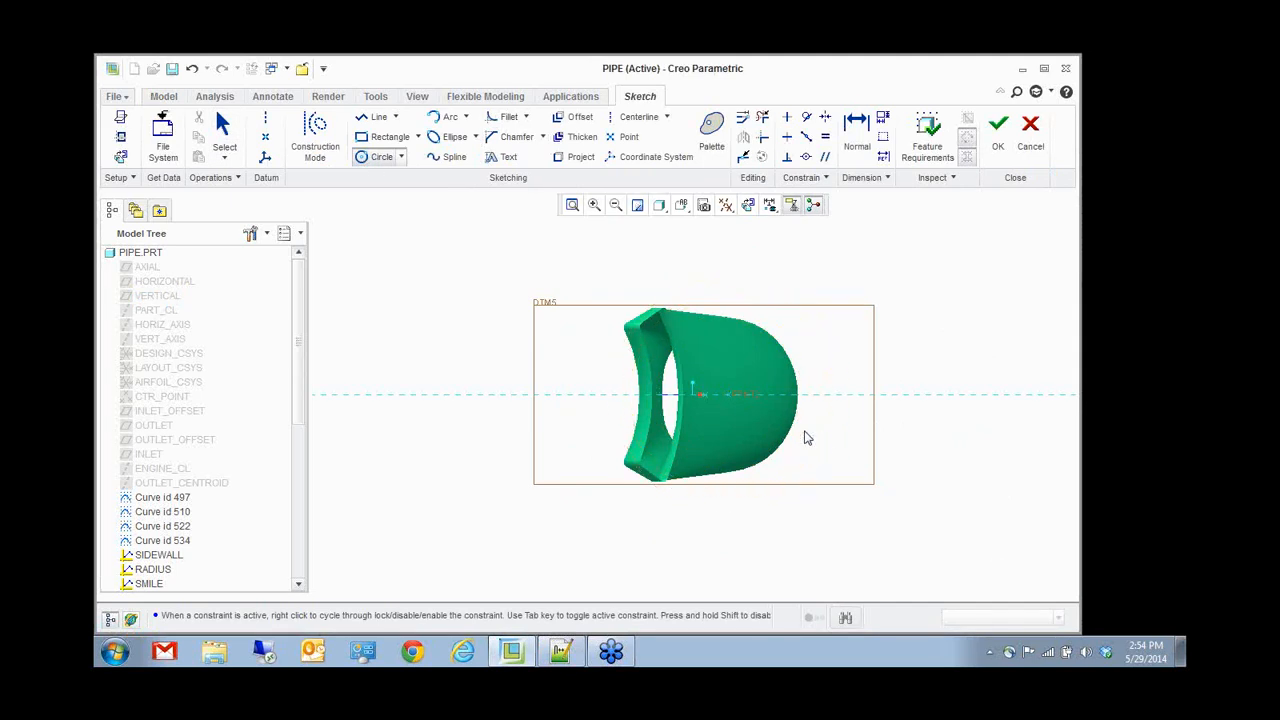
click(838, 443)
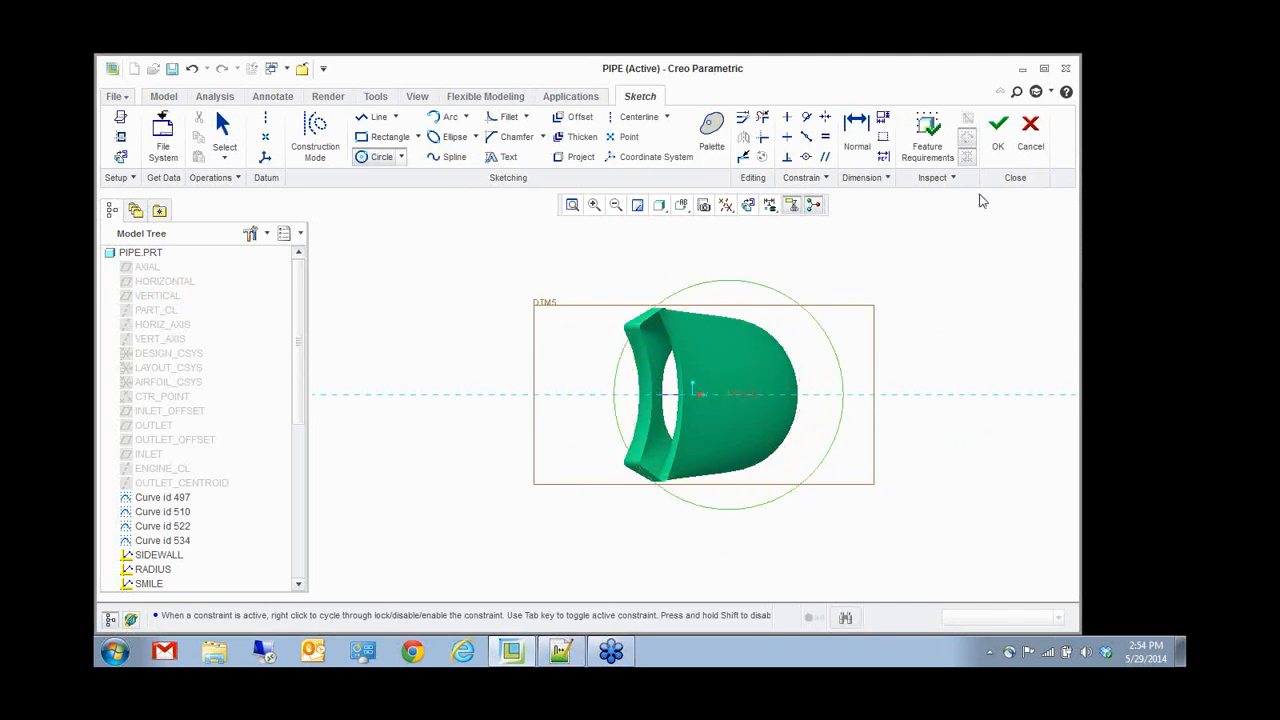
mouse_move(790, 276)
middle_down()
mouse_move(837, 343)
mouse_move(907, 378)
middle_up()
click(912, 370)
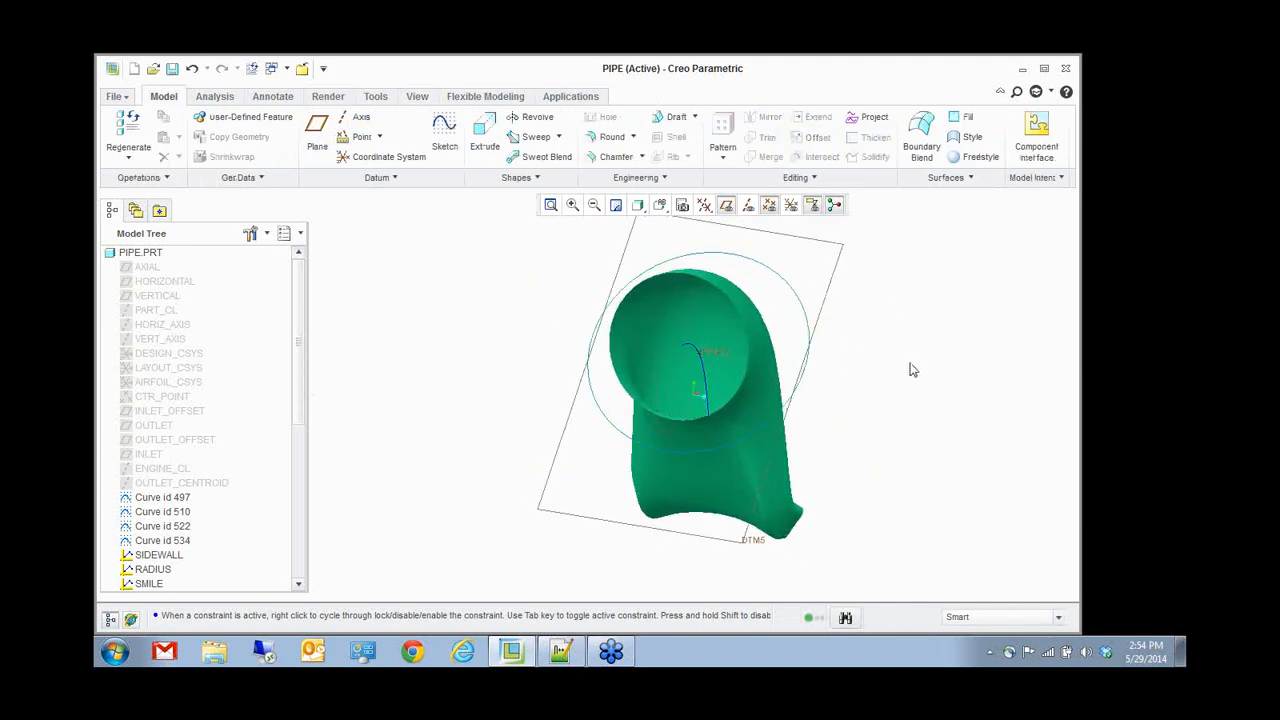
- Create a Fill surface from the sketched circle so that a flat disc cuts across the pipe
click(809, 335)
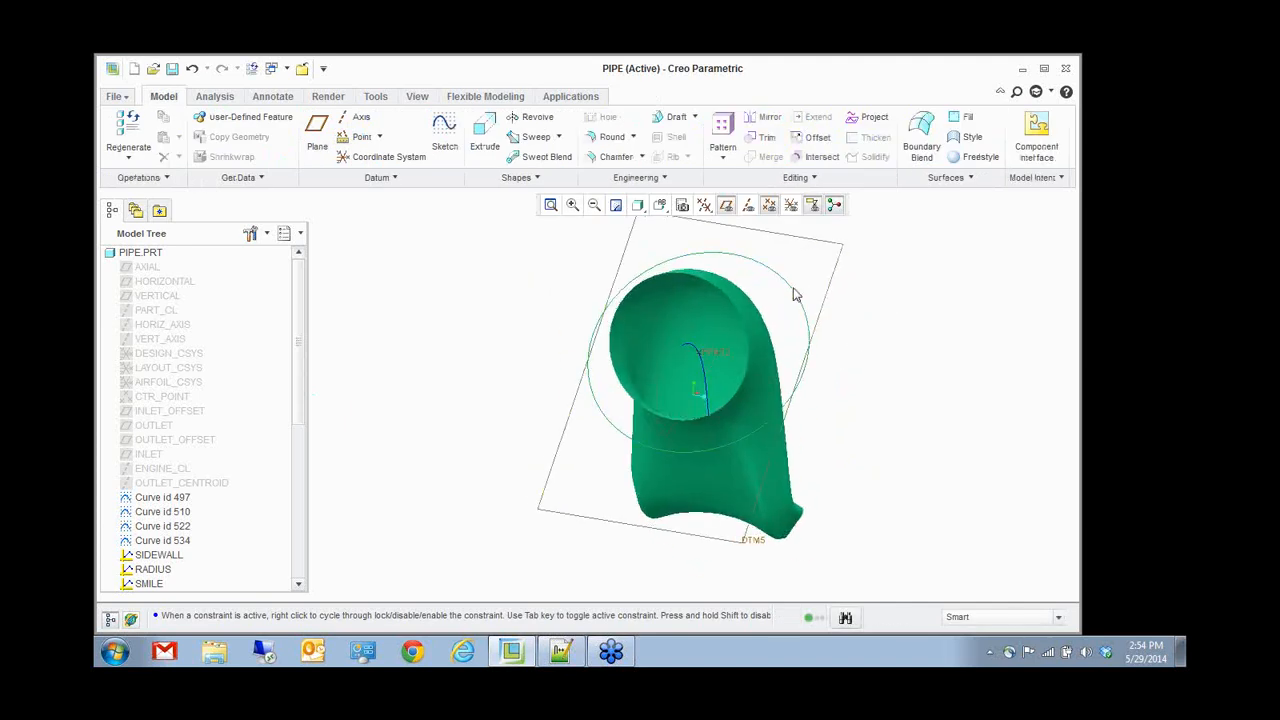
click(958, 118)
mouse_move(903, 346)
middle_down()
mouse_move(851, 329)
mouse_move(946, 343)
mouse_move(930, 348)
middle_up()
click(930, 348)
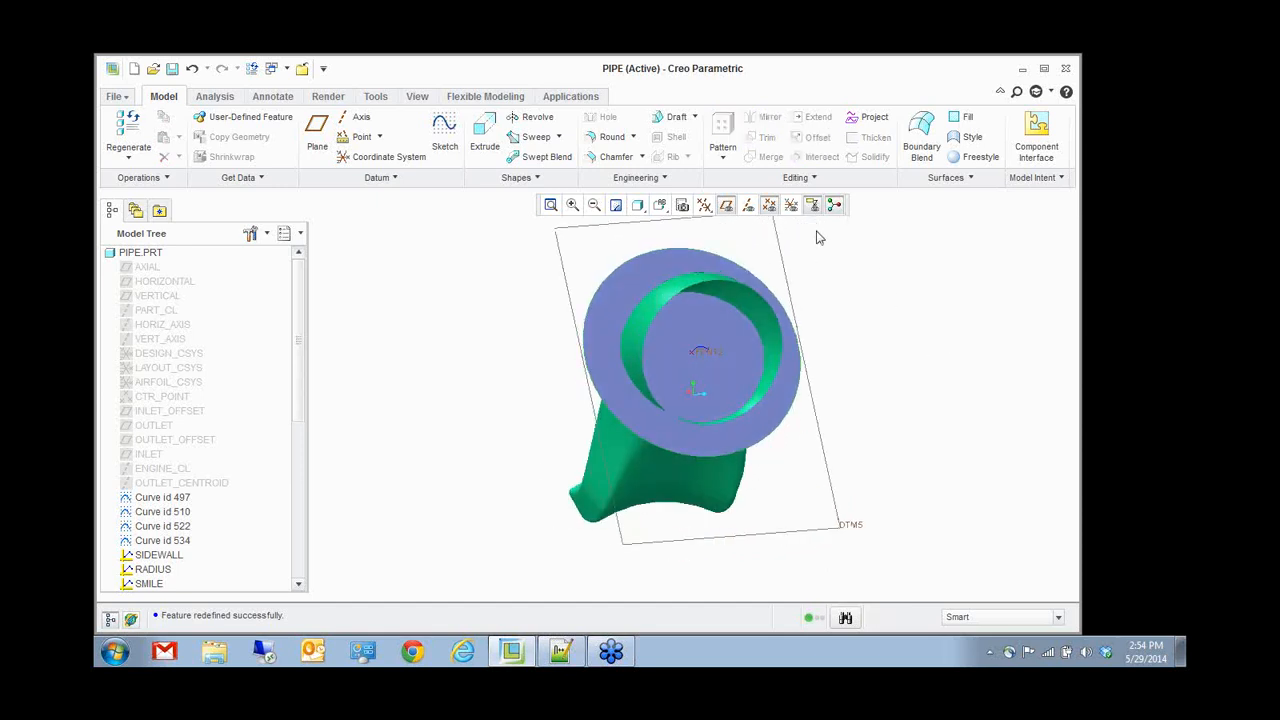
- Trim the Fill disc with the pipe quilt, keeping only the portion inside the pipe
click(702, 278)
ctrl+click(702, 278)
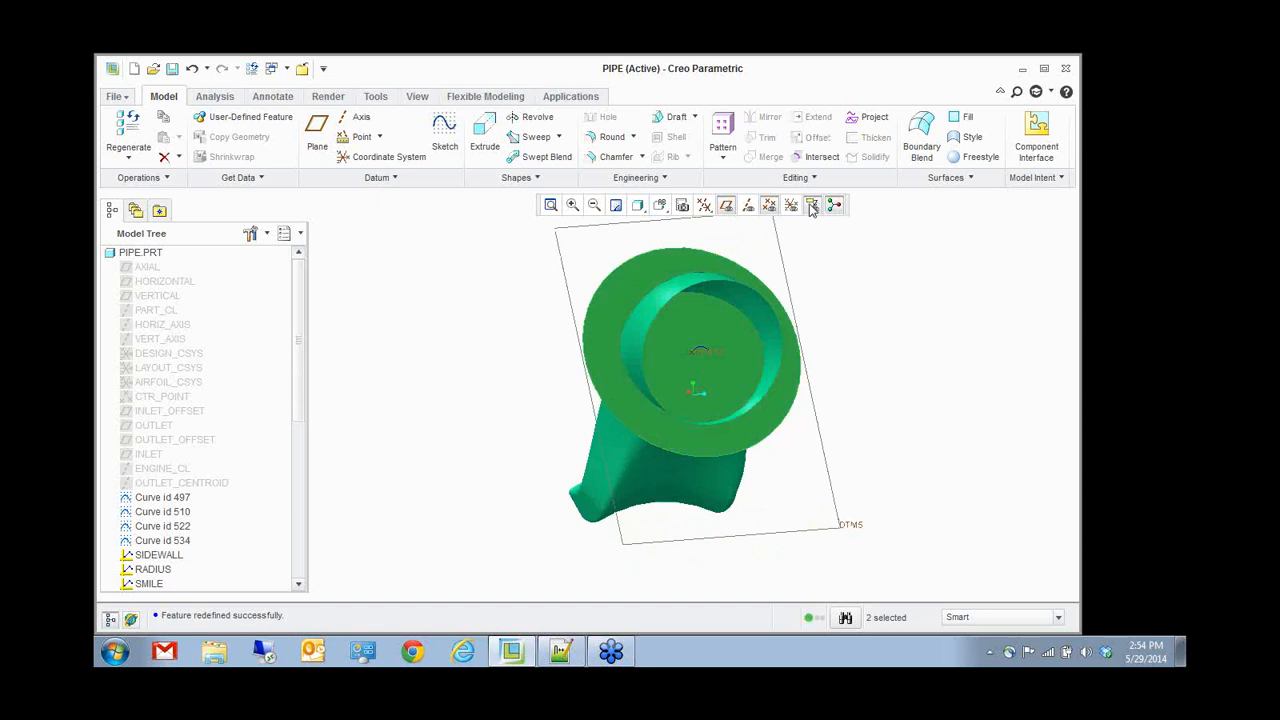
click(757, 309)
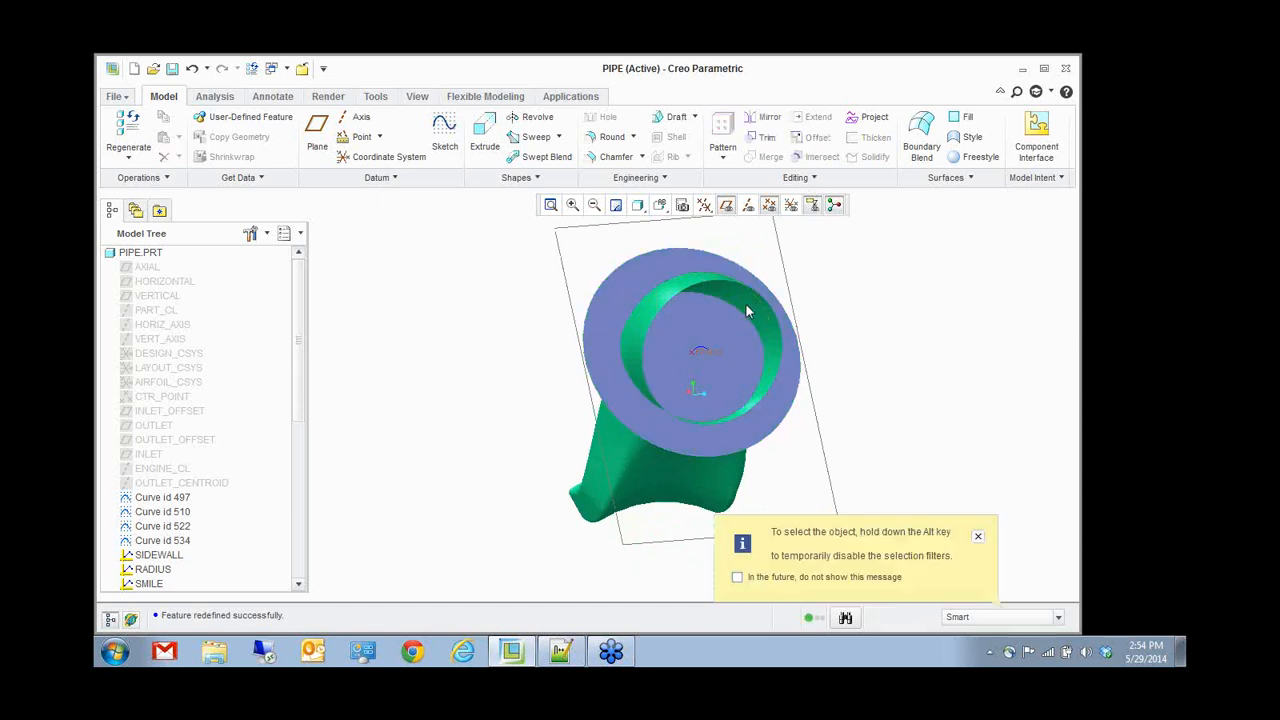
click(746, 311)
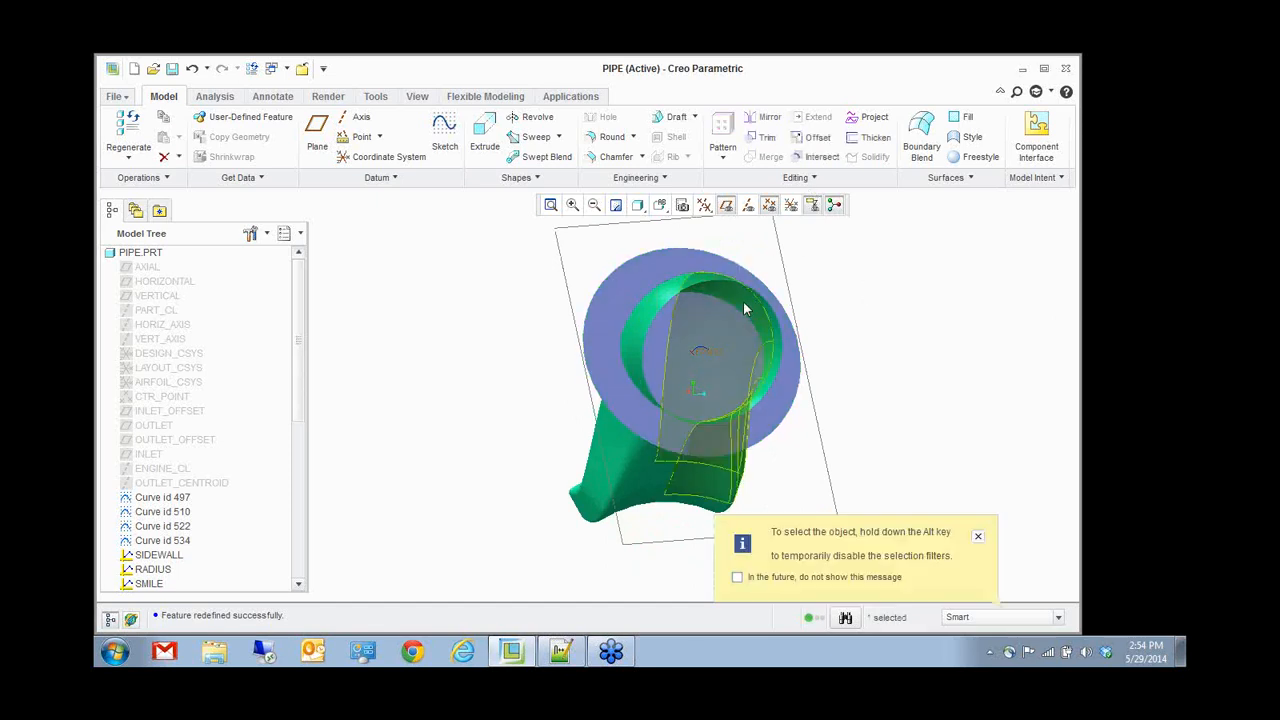
click(650, 271)
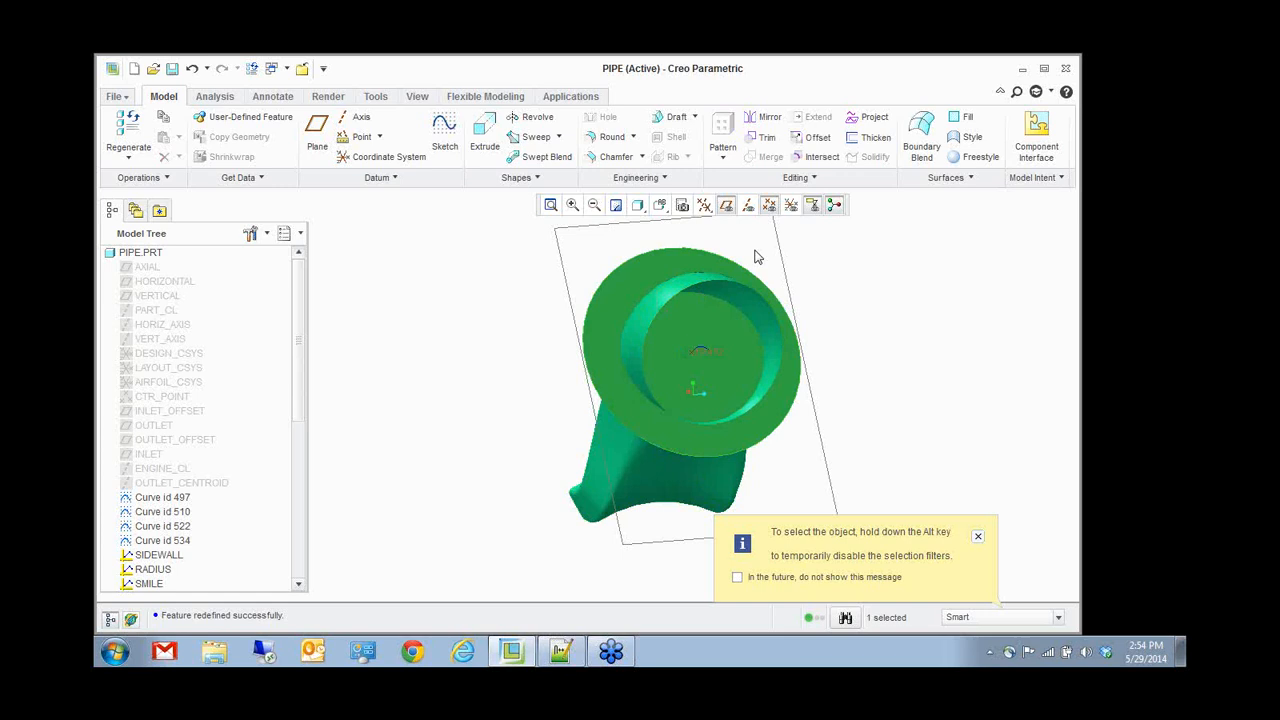
click(767, 137)
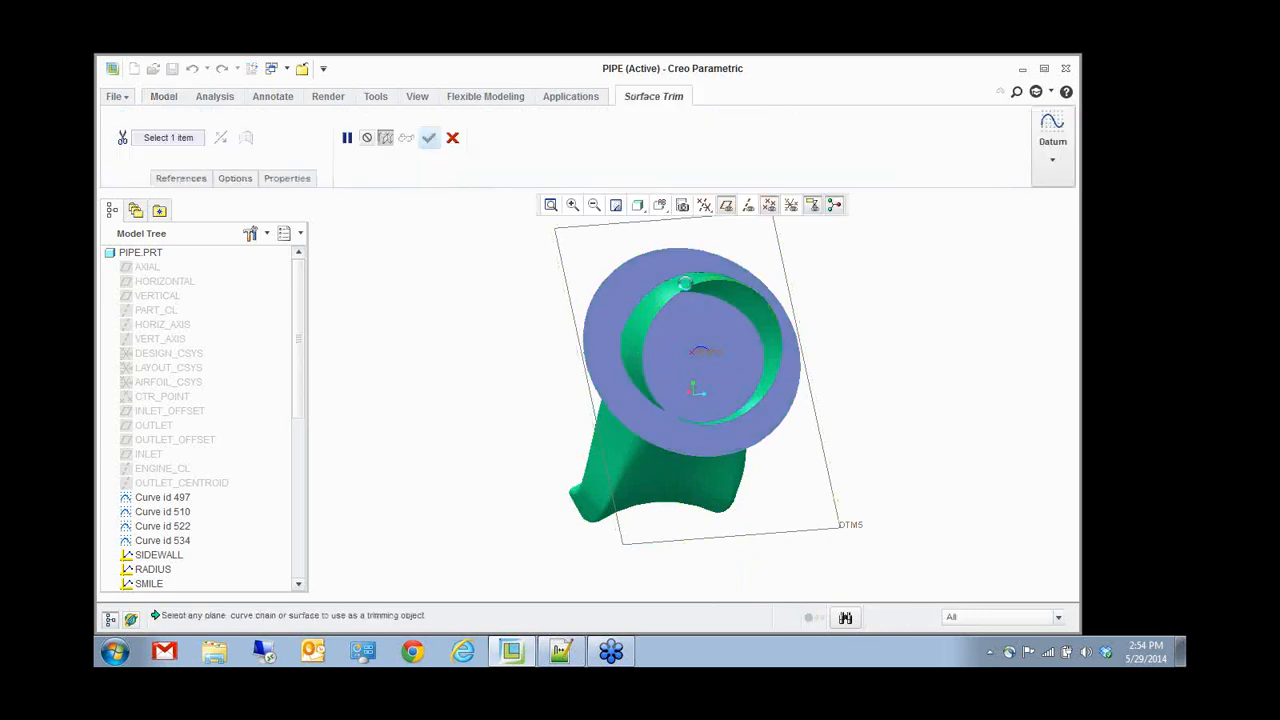
click(613, 446)
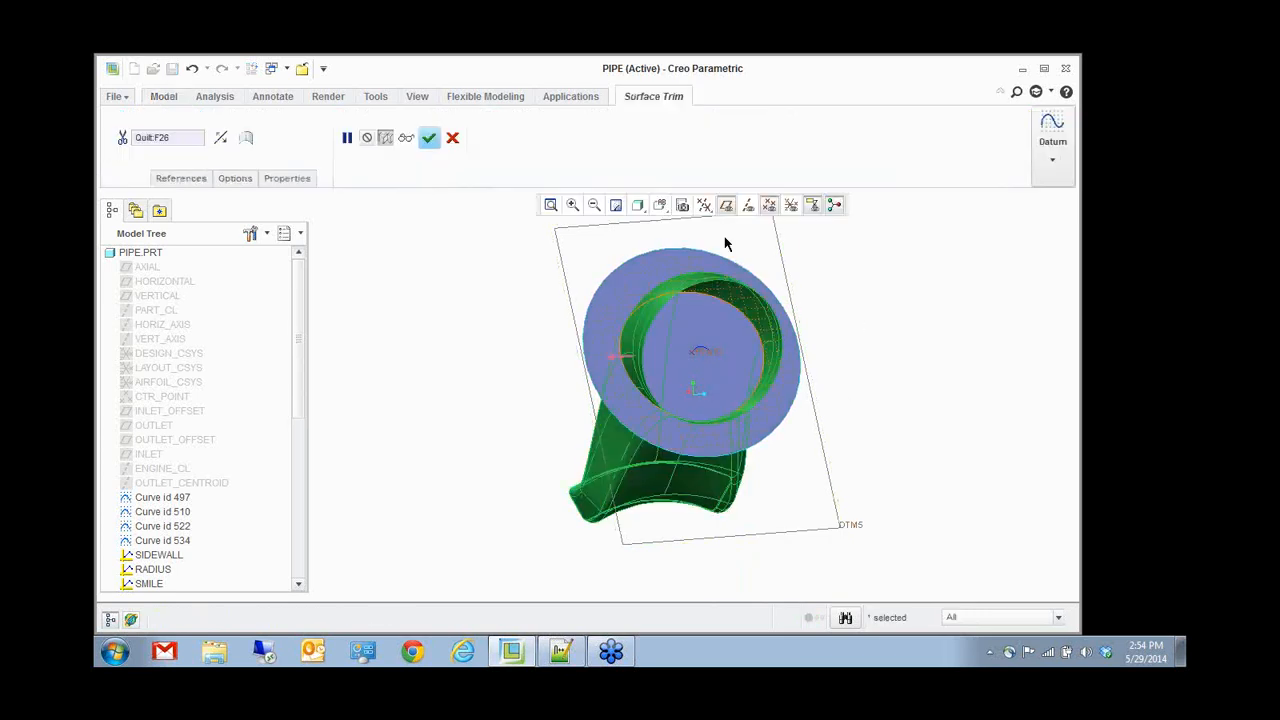
click(221, 137)
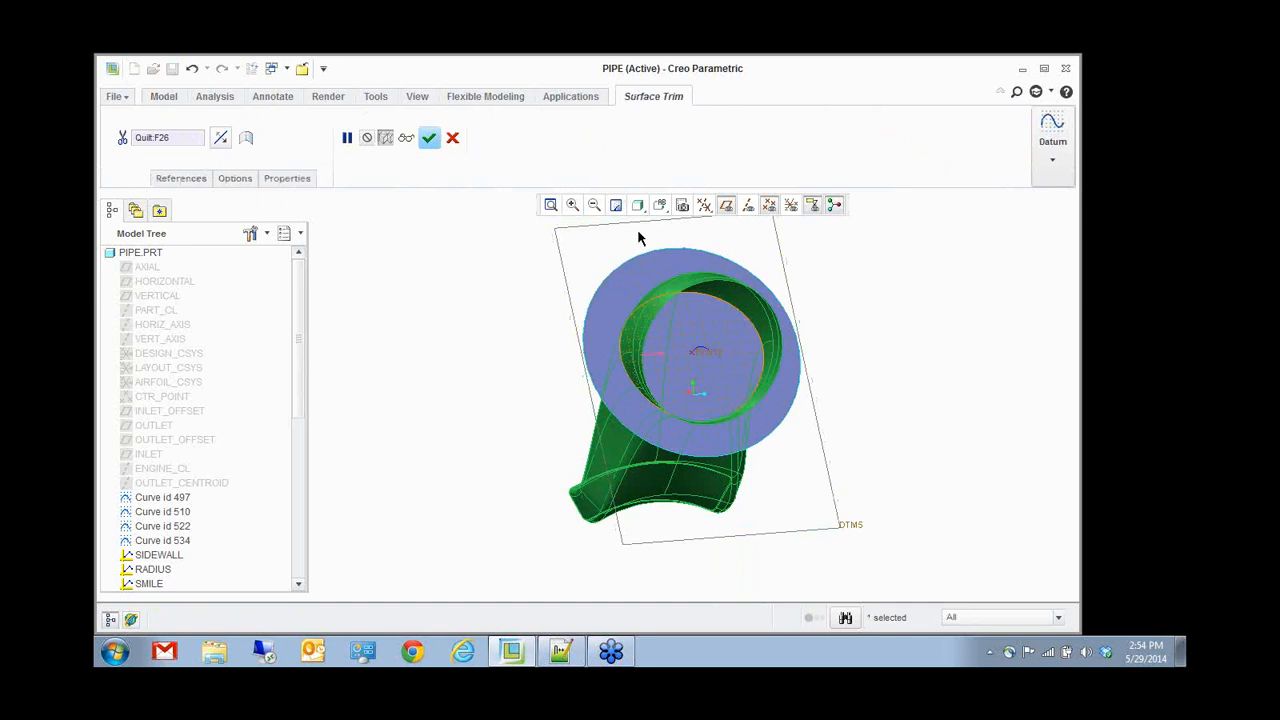
middle_click(889, 331)
middle_drag(871, 366, 883, 400)
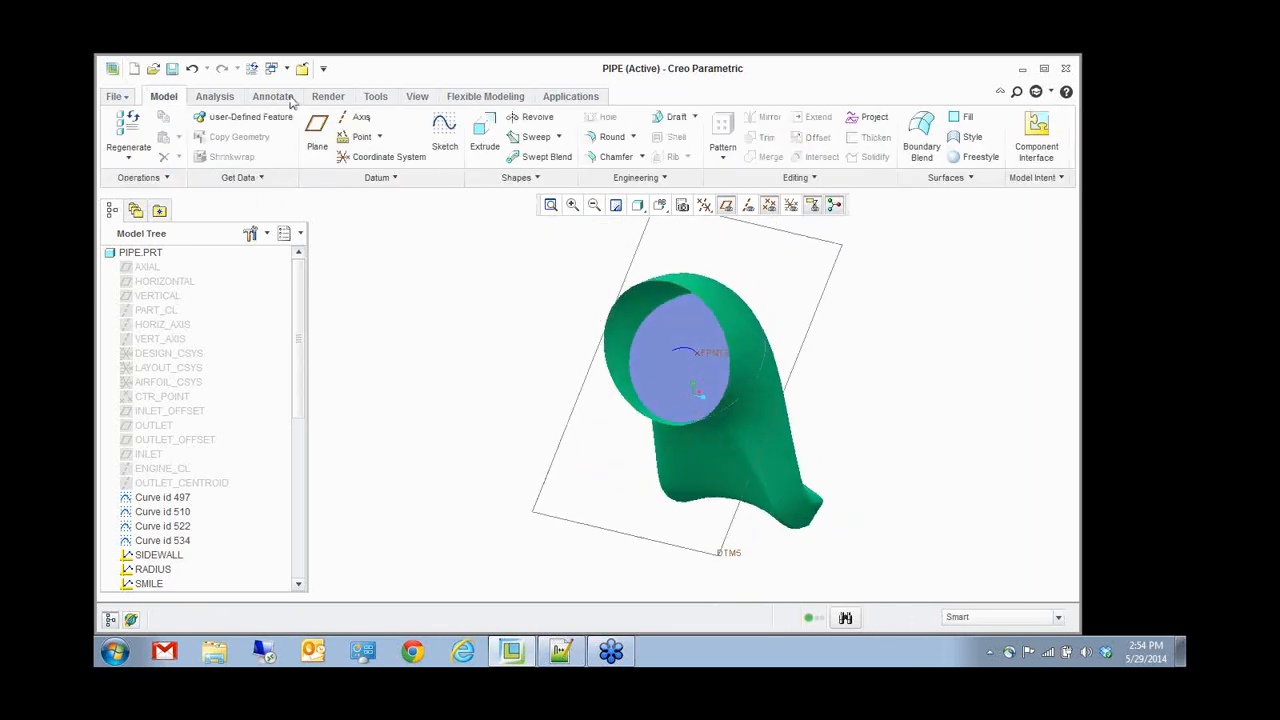
- Measure the area of the trimmed disc and save the measurement as an analysis feature named AREA_1
click(214, 96)
click(536, 160)
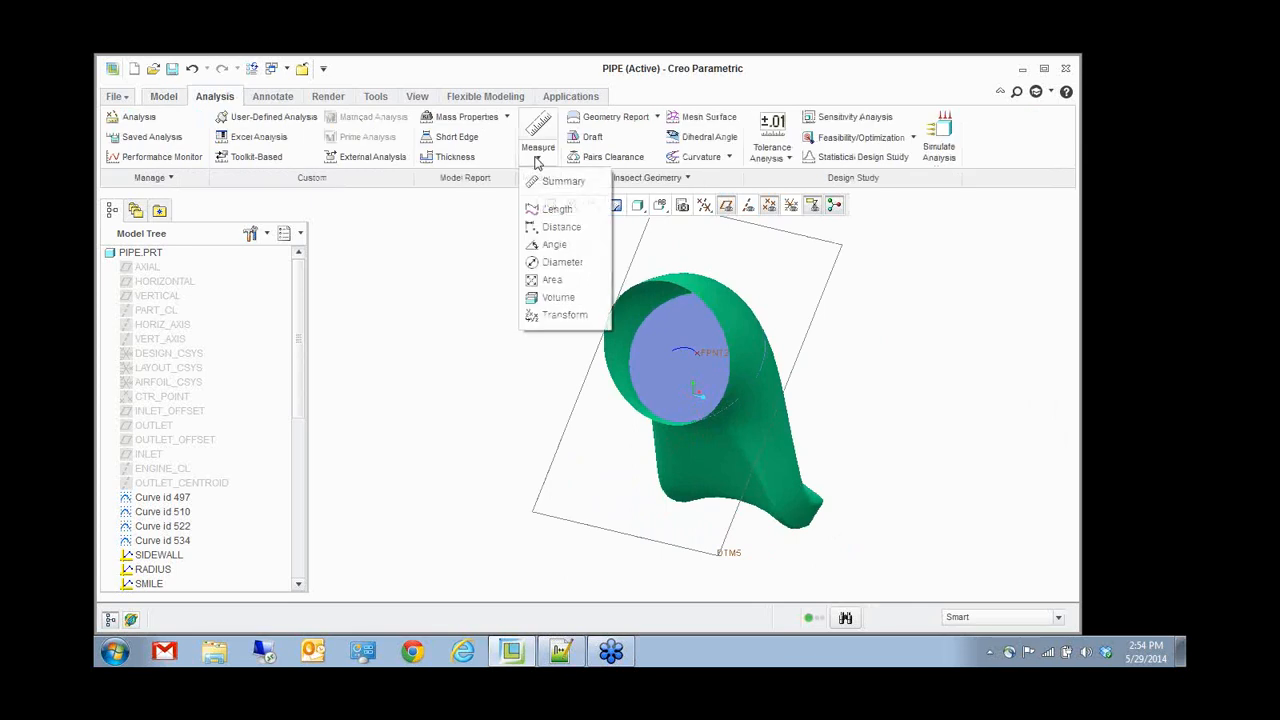
click(553, 280)
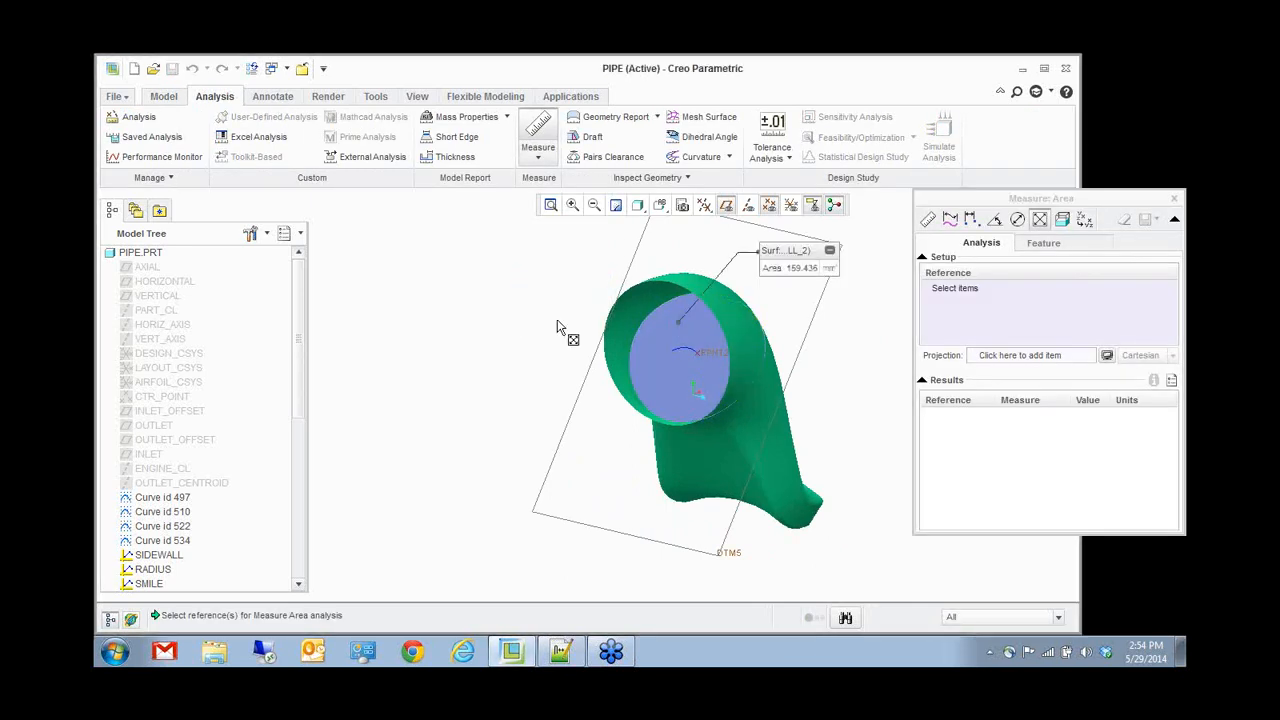
click(1045, 243)
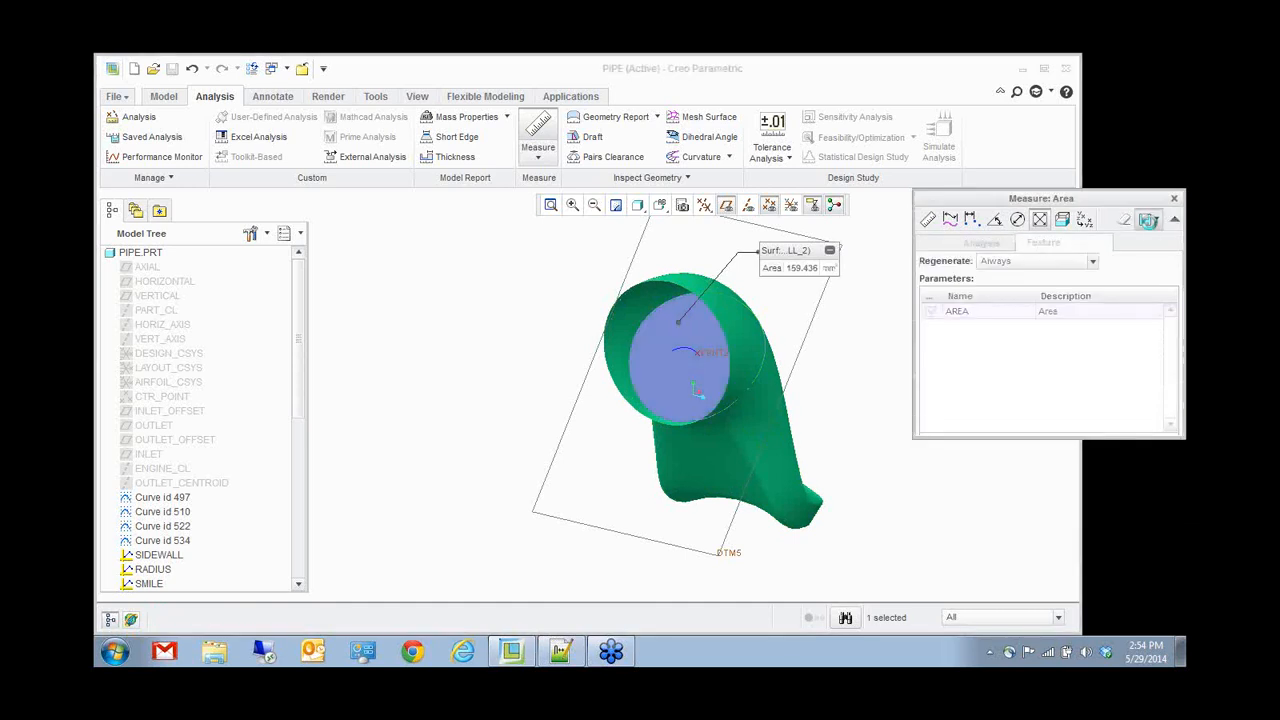
click(1148, 219)
drag(1081, 279, 1046, 278)
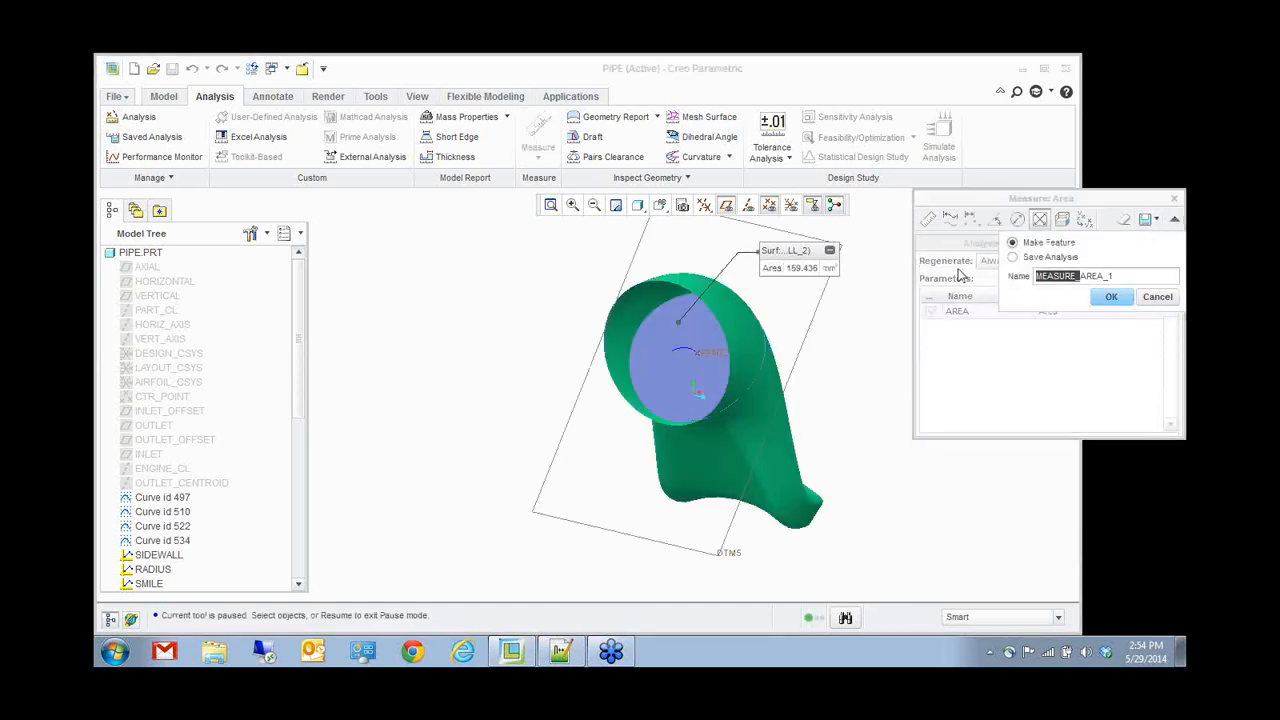
key(BackSpace)
click(1110, 297)
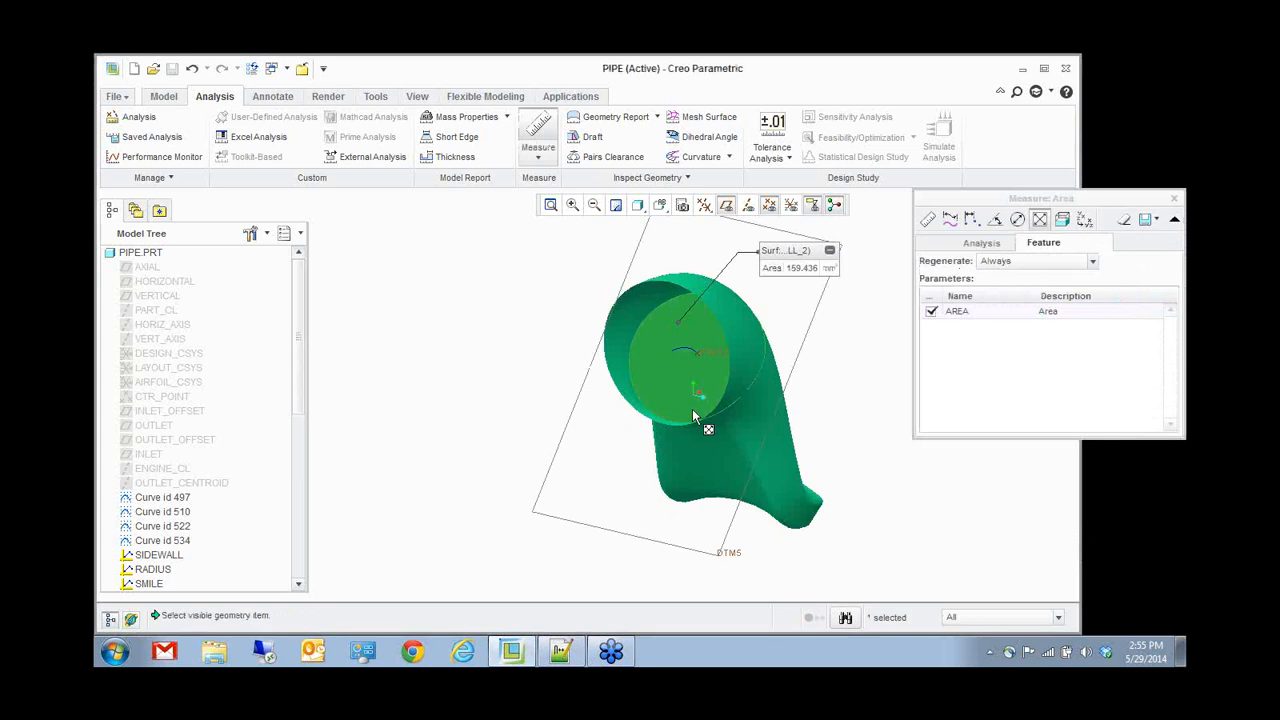
drag(1044, 200, 888, 179)
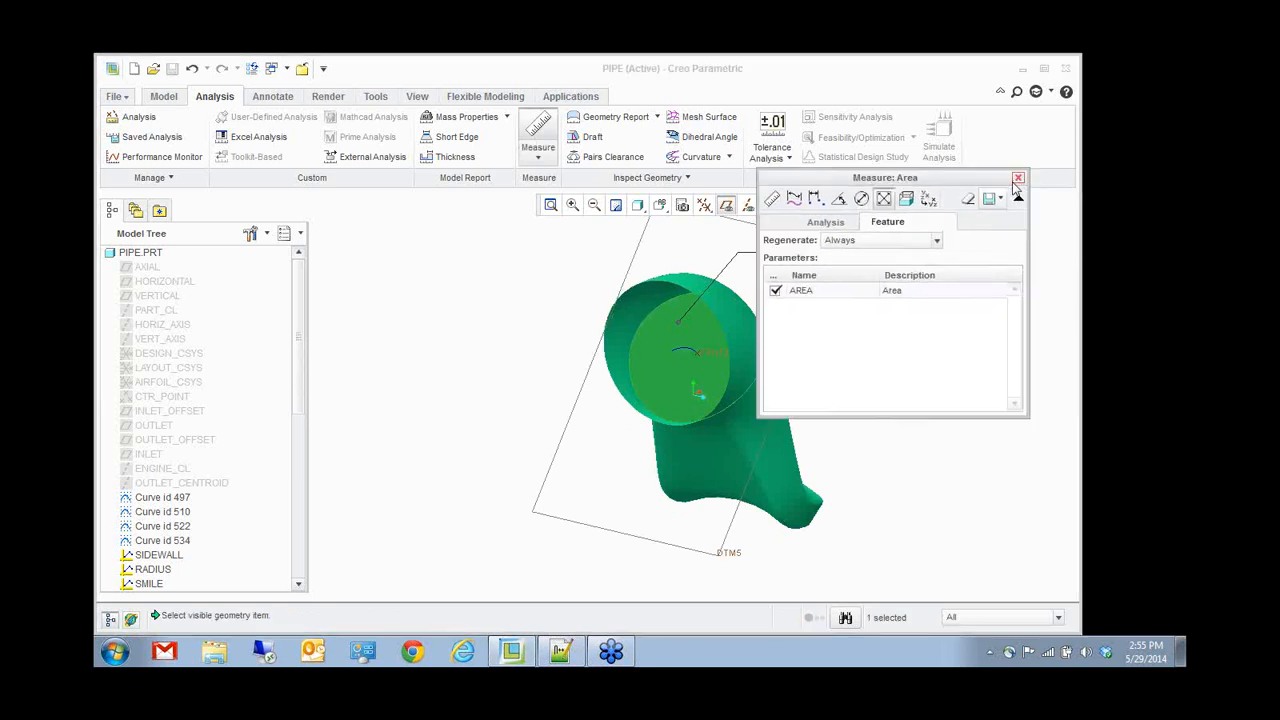
click(1016, 178)
- Group the features from the field point FPNT2 through AREA_1
middle_drag(923, 323, 656, 334)
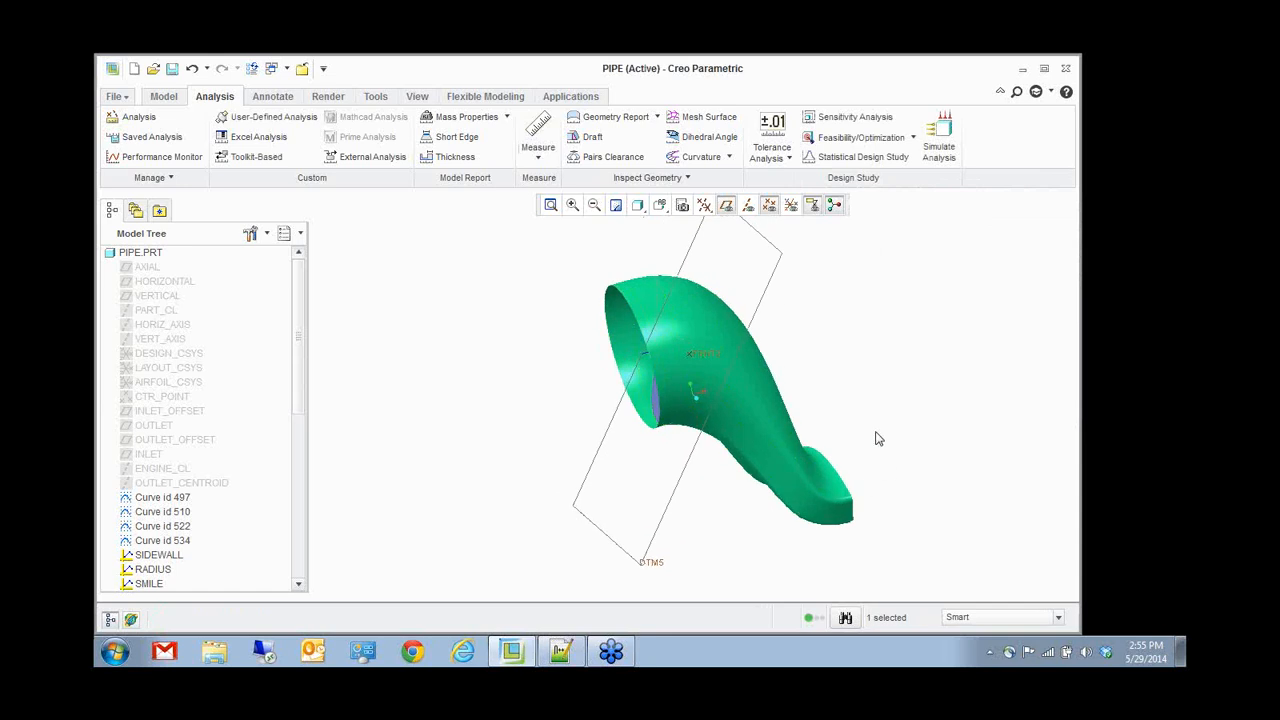
mouse_move(838, 348)
middle_down()
mouse_move(851, 337)
mouse_move(862, 347)
middle_up()
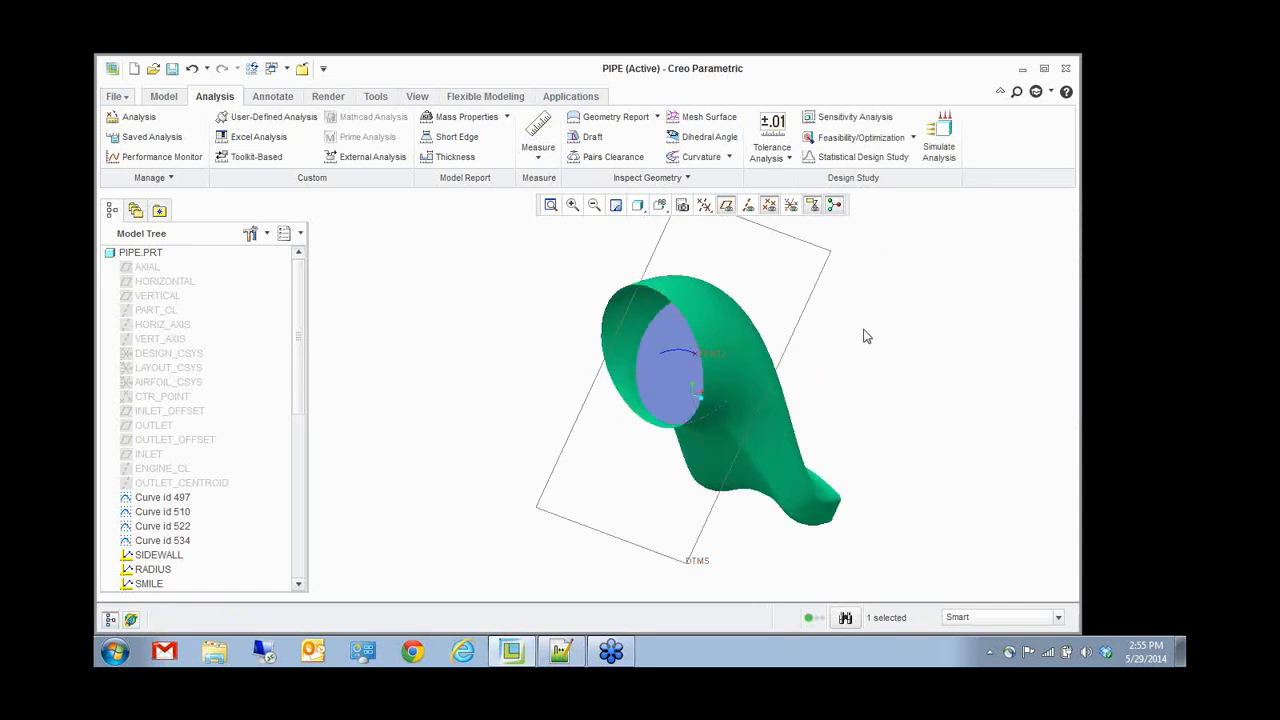
middle_drag(866, 328, 870, 322)
scroll(300, 340, down, 10)
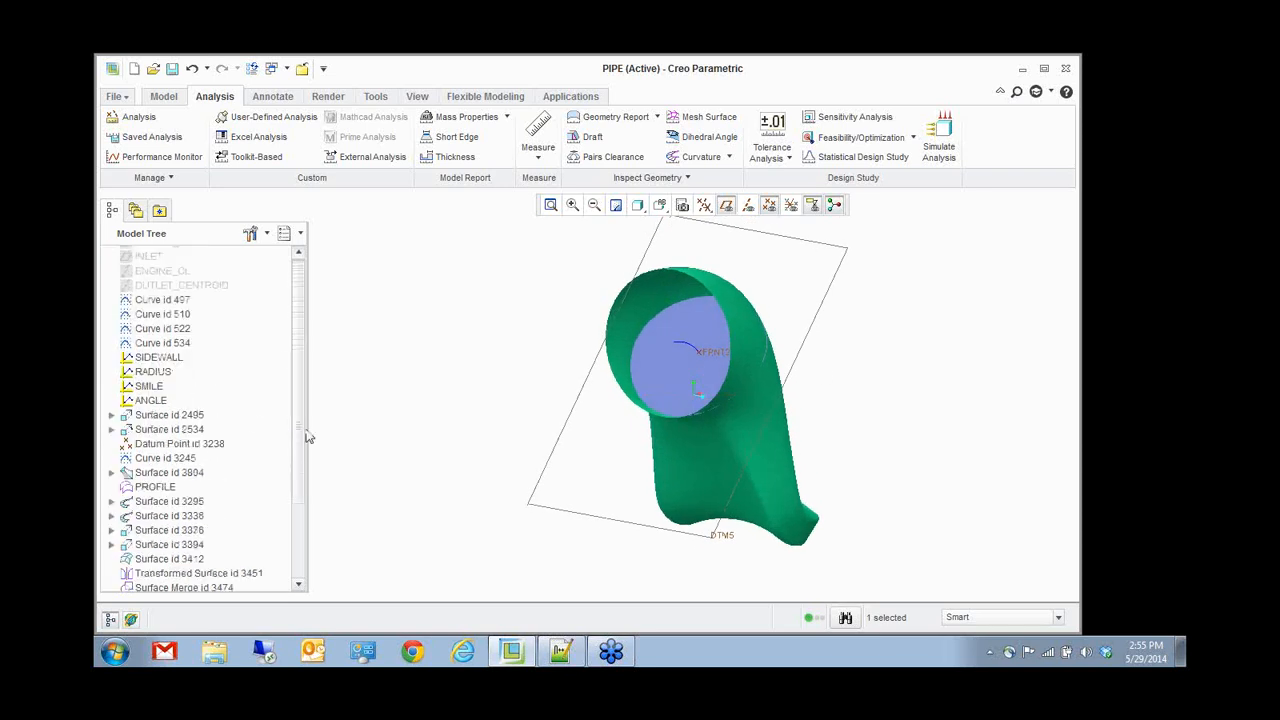
shift+click(156, 570)
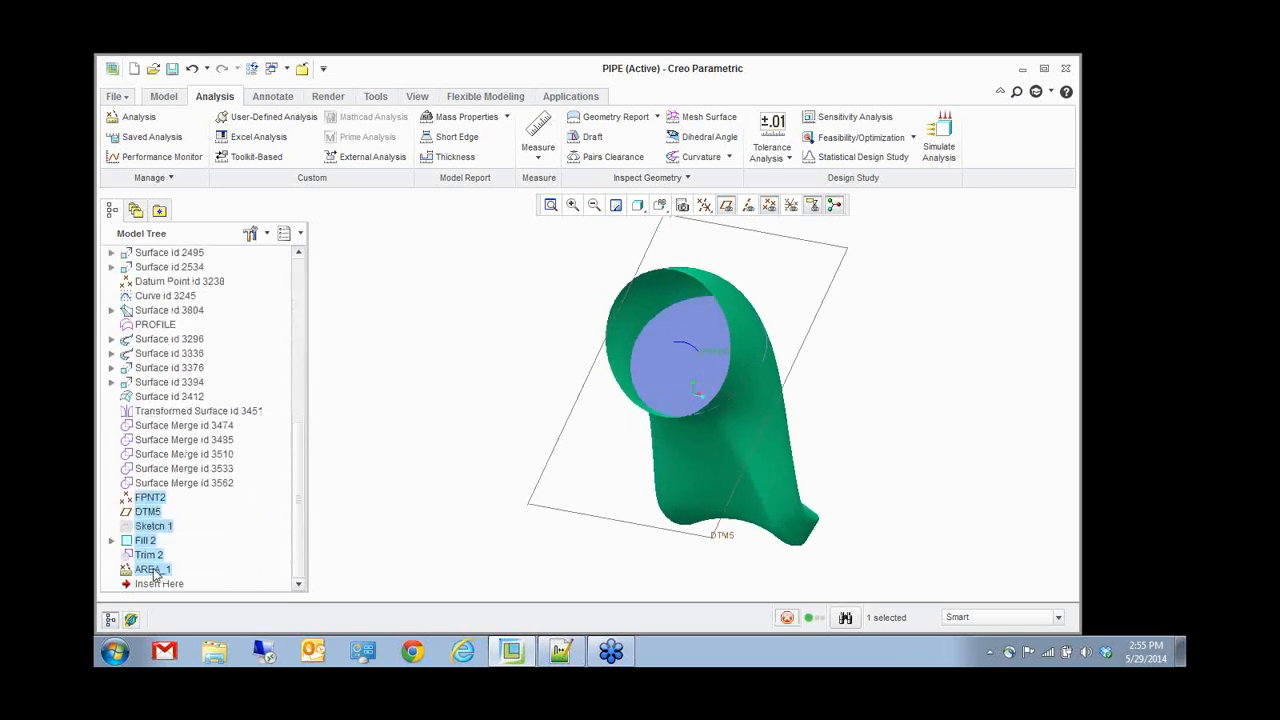
right_click(153, 515)
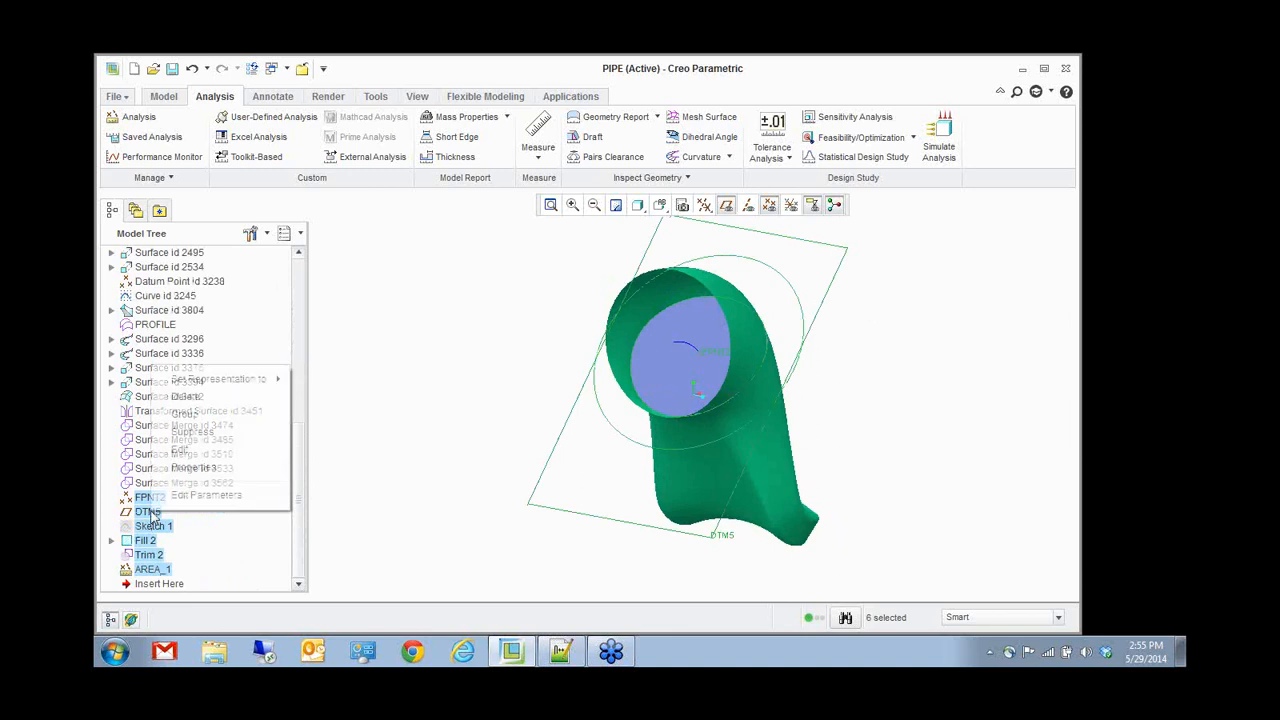
click(206, 415)
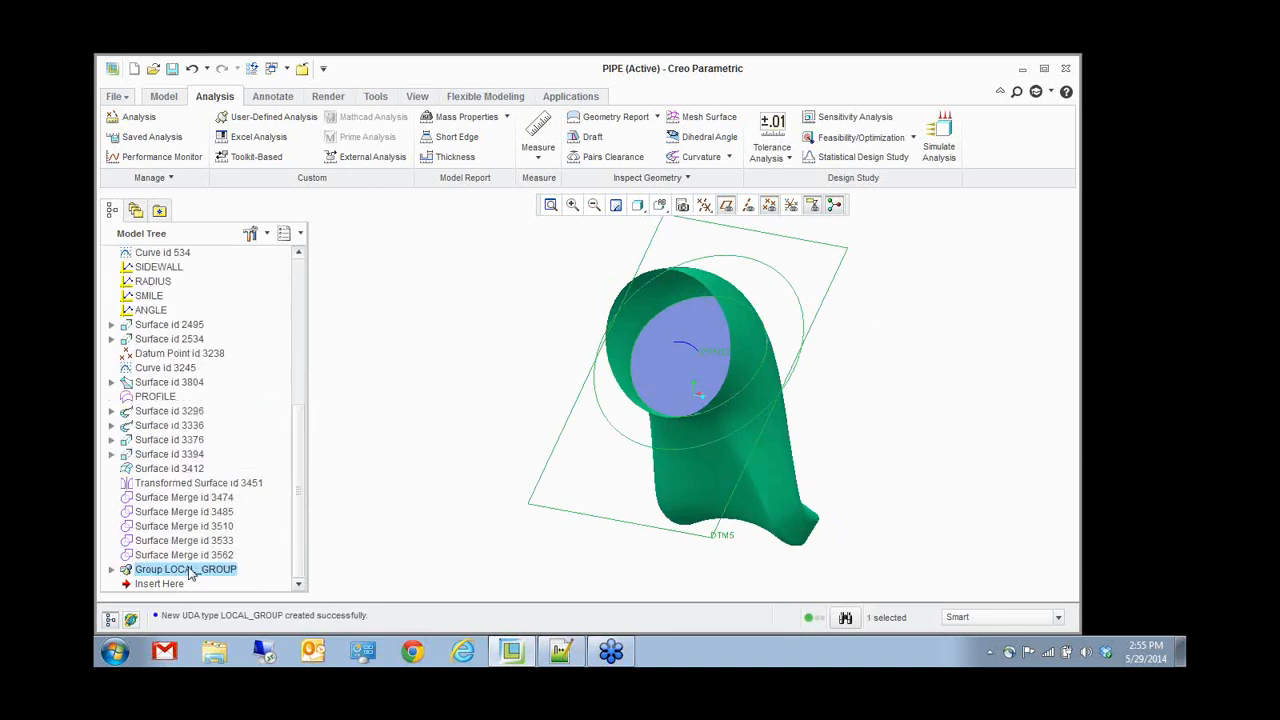
- Rename the new local group as AIR_DUCT
right_click(200, 569)
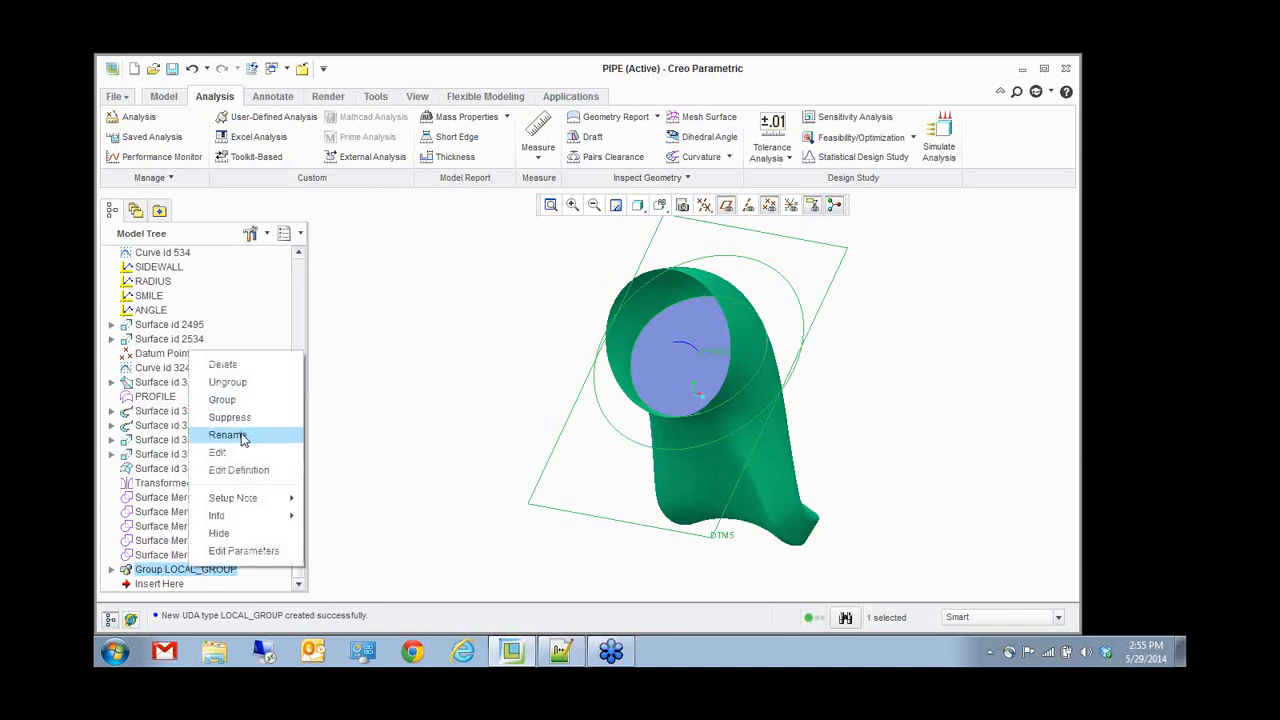
click(240, 434)
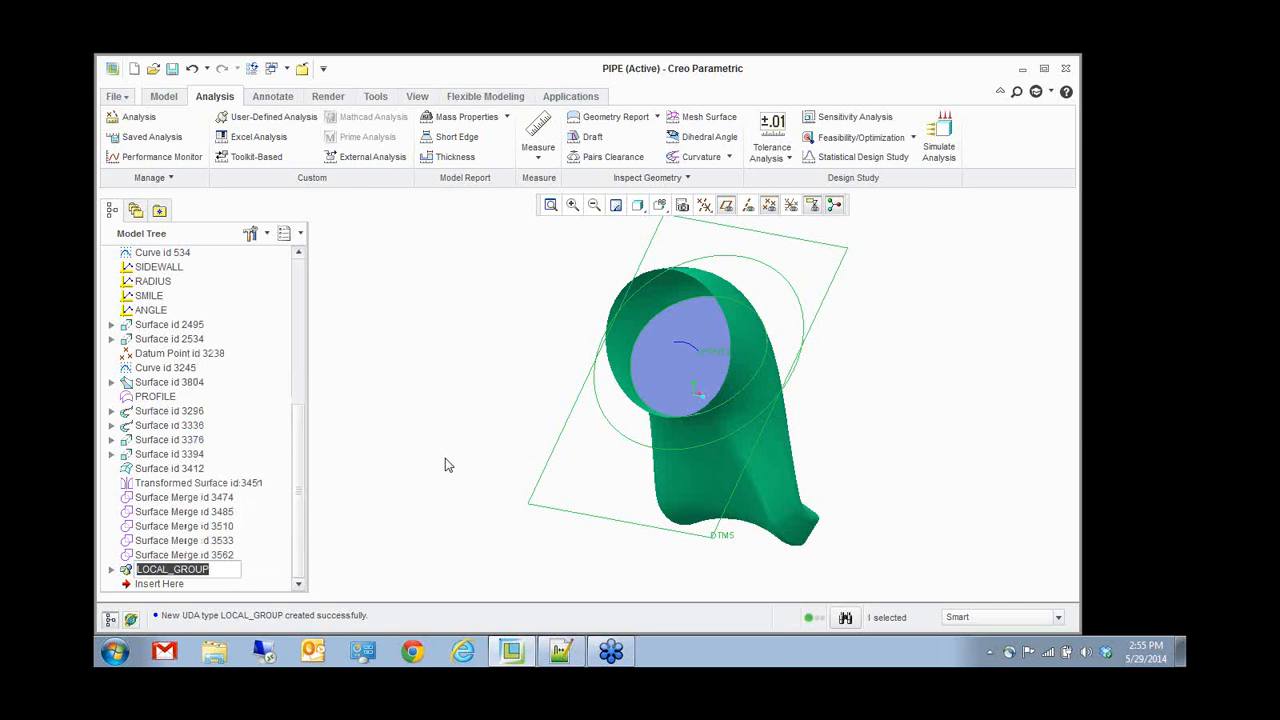
text(AIR_DUCT)
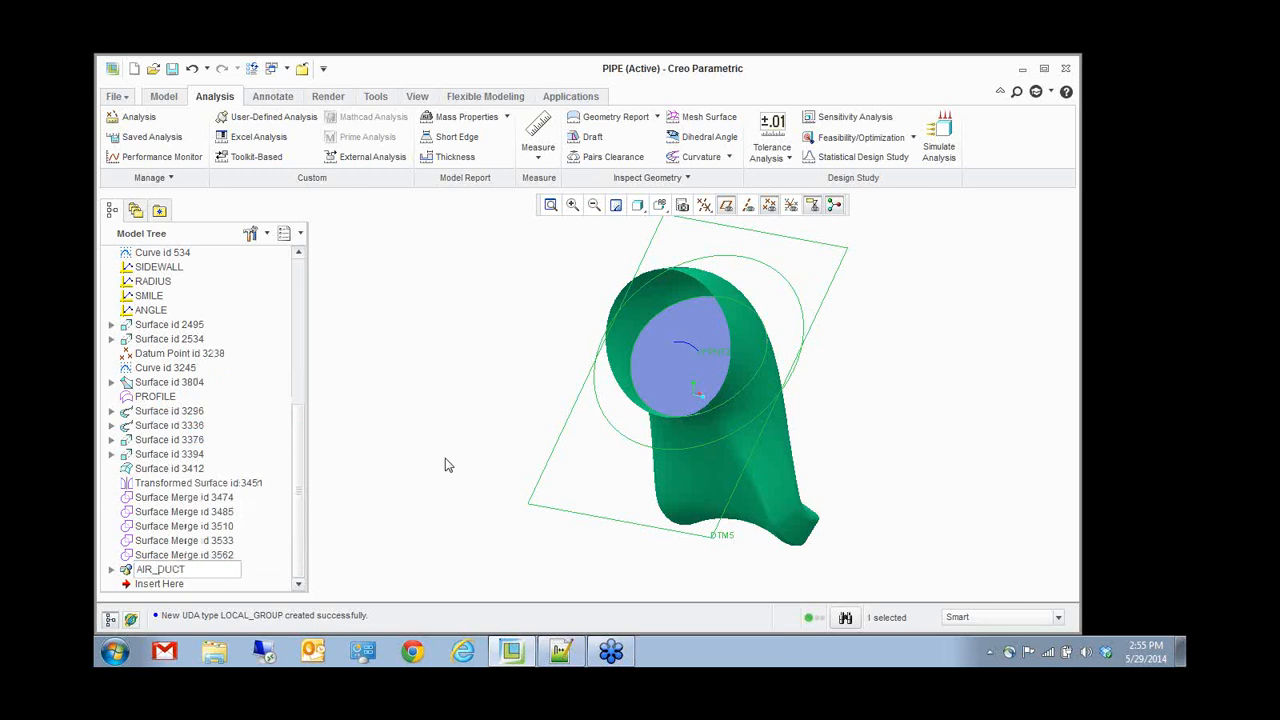
key(Return)
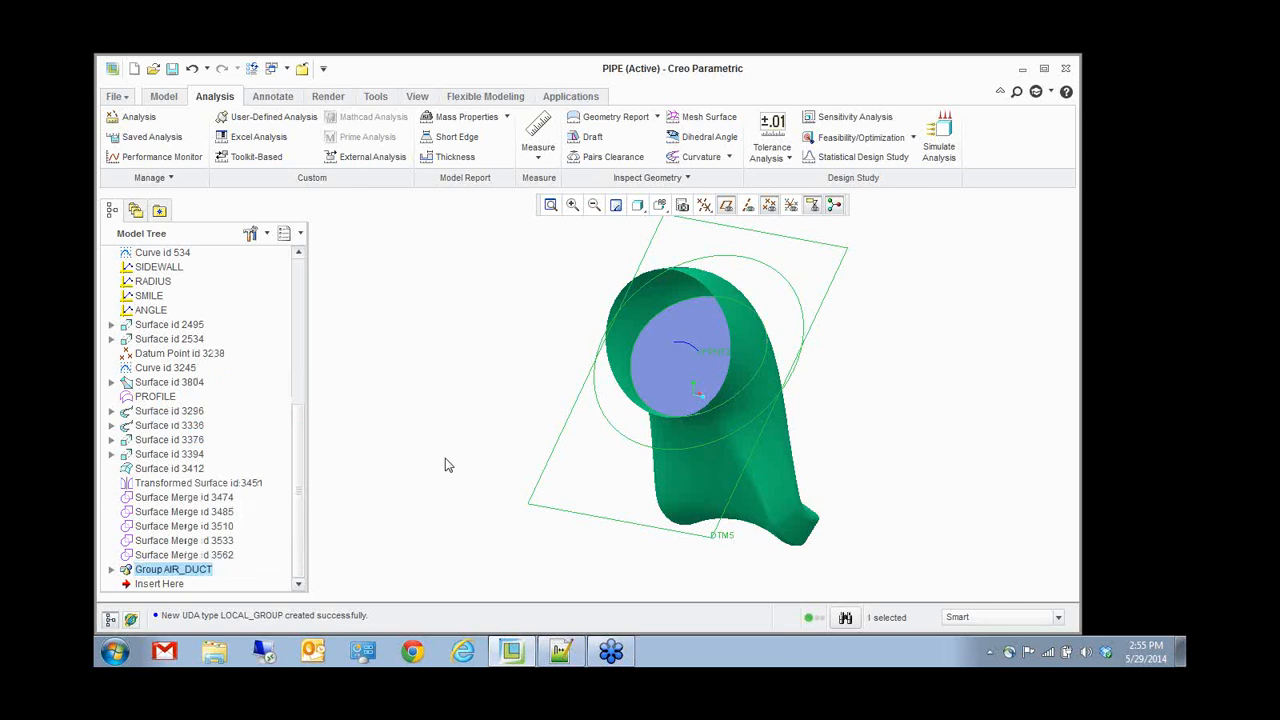
click(445, 464)
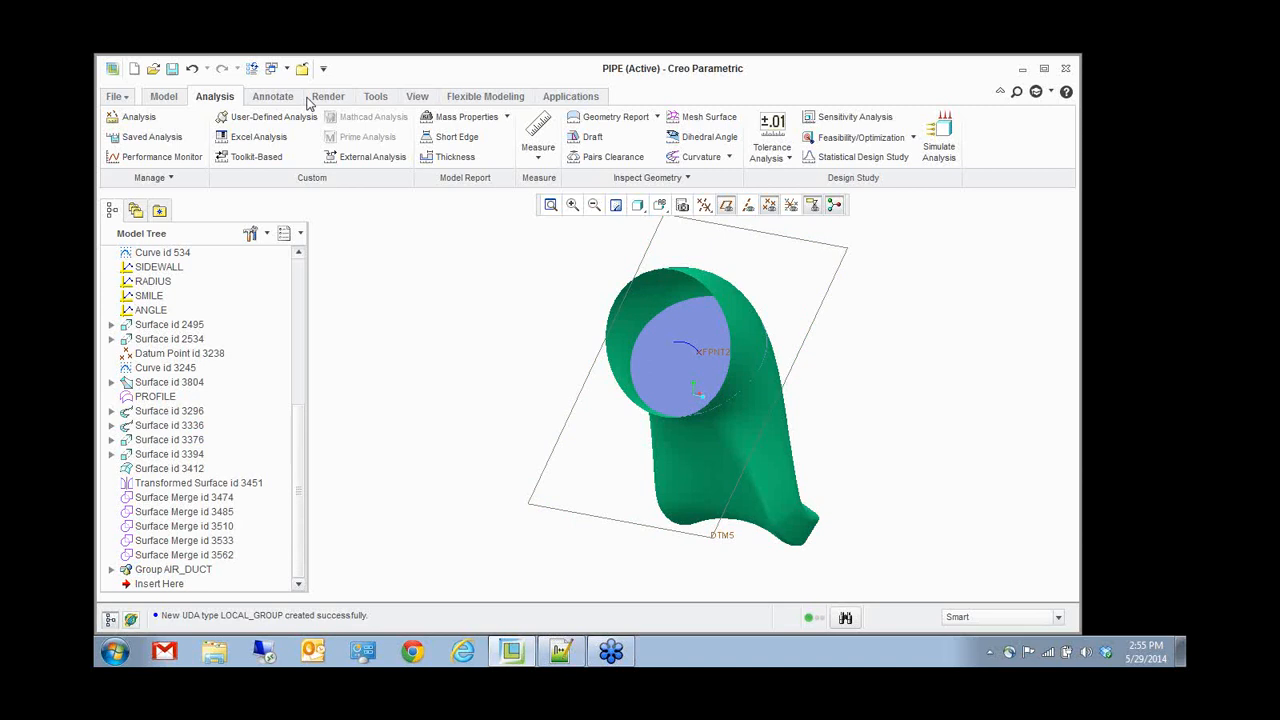
- Compute a user-defined analysis of type AIR_DUCT with default references, for the AREA parameter over the entire field
click(257, 117)
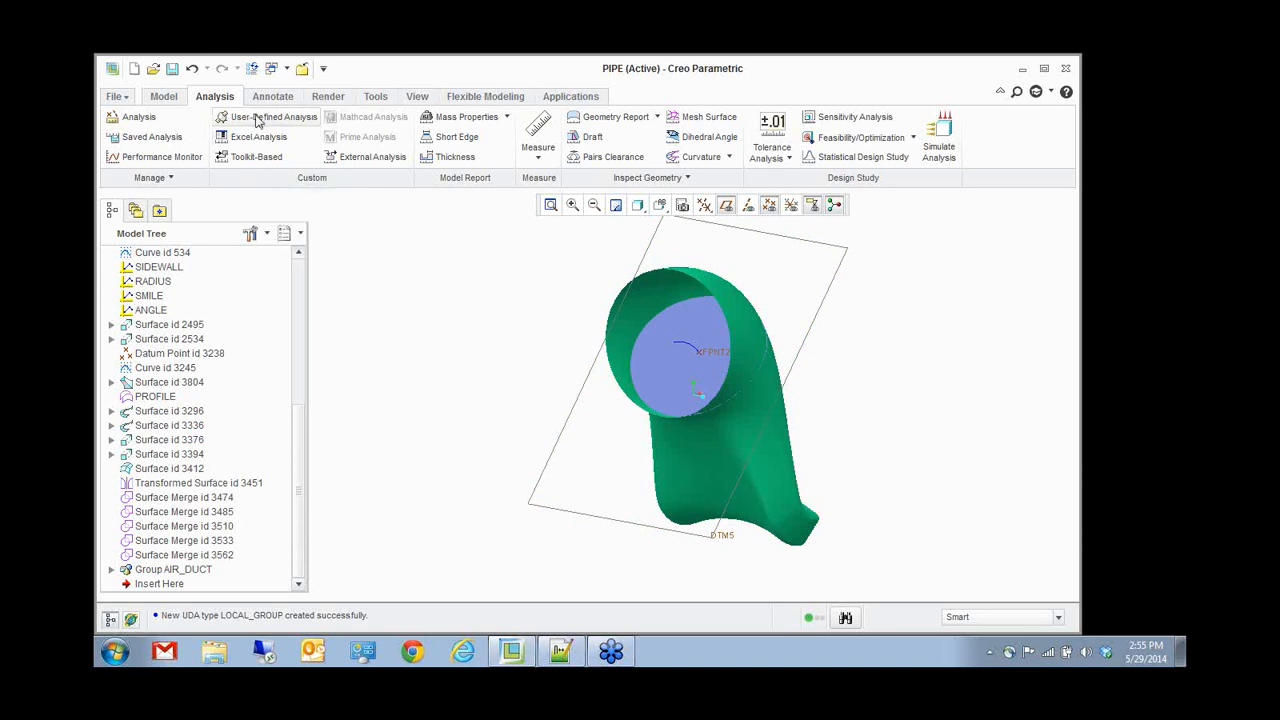
drag(1170, 197, 909, 118)
click(900, 157)
click(880, 187)
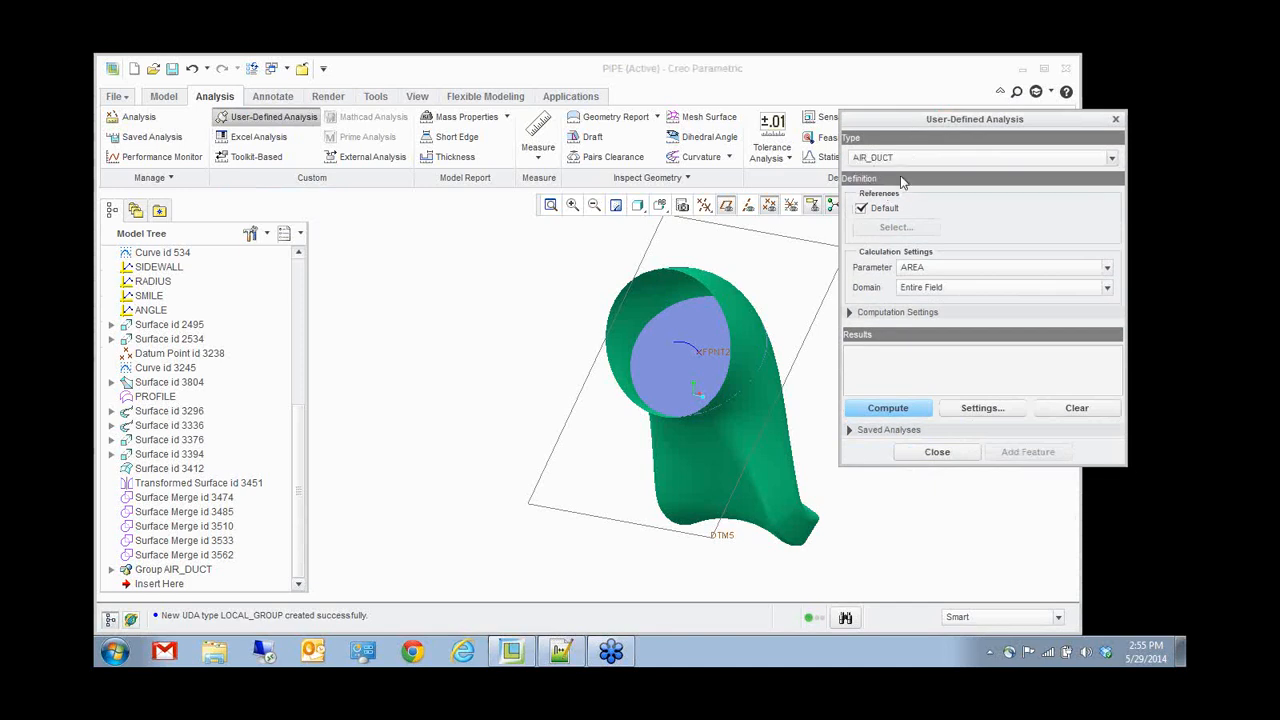
click(892, 408)
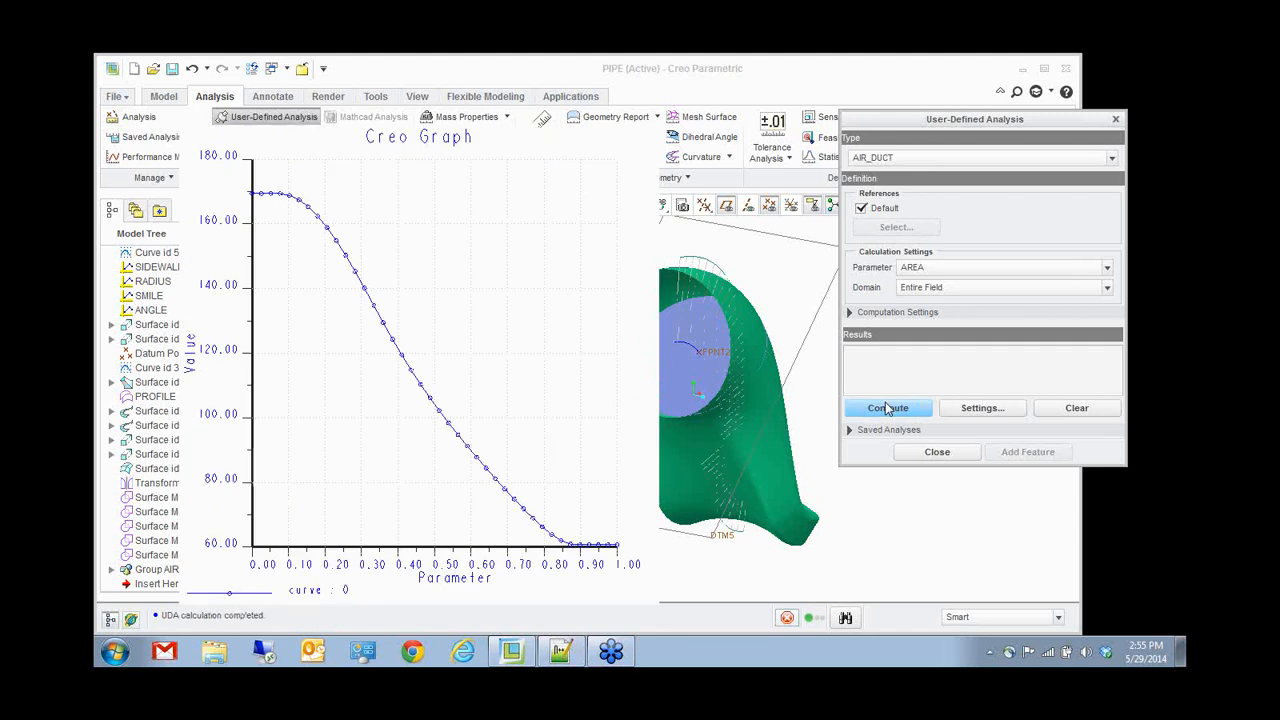
- Examine the graph of cross-section area along the centre curve beside the pipe model, including the minimum and maximum results
click(960, 117)
drag(997, 118, 1042, 119)
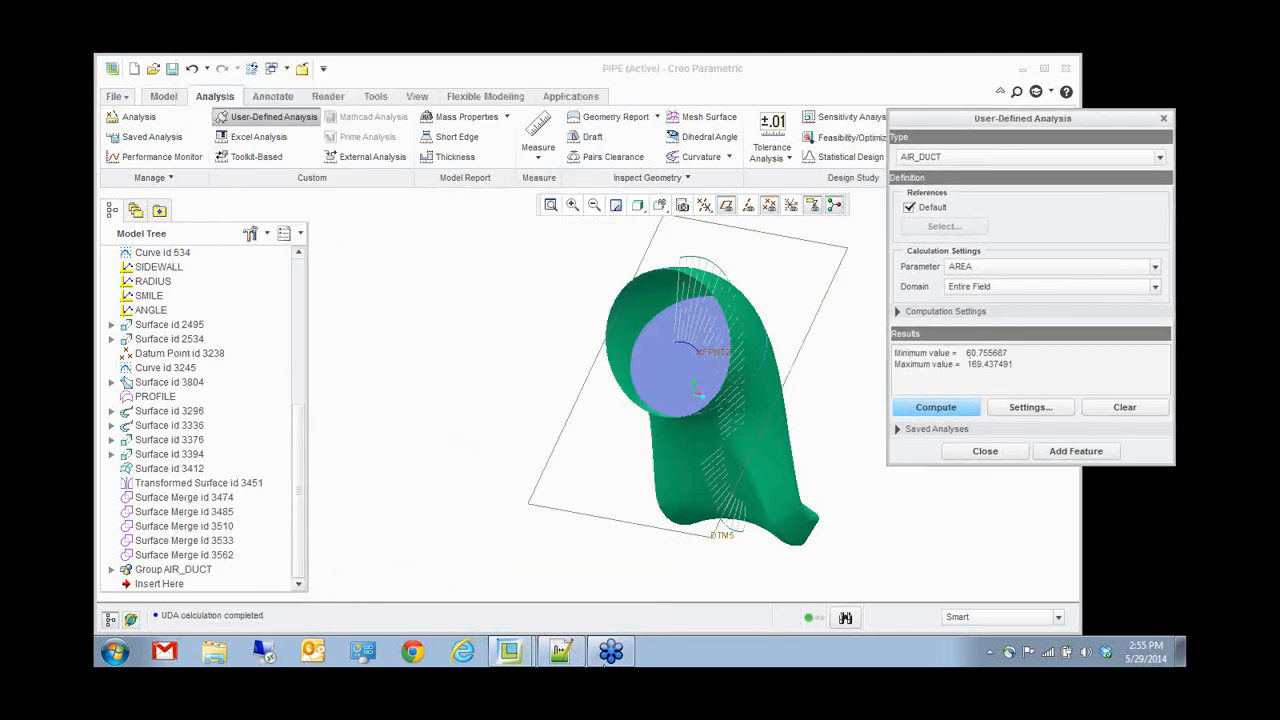
mouse_move(512, 655)
click(470, 611)
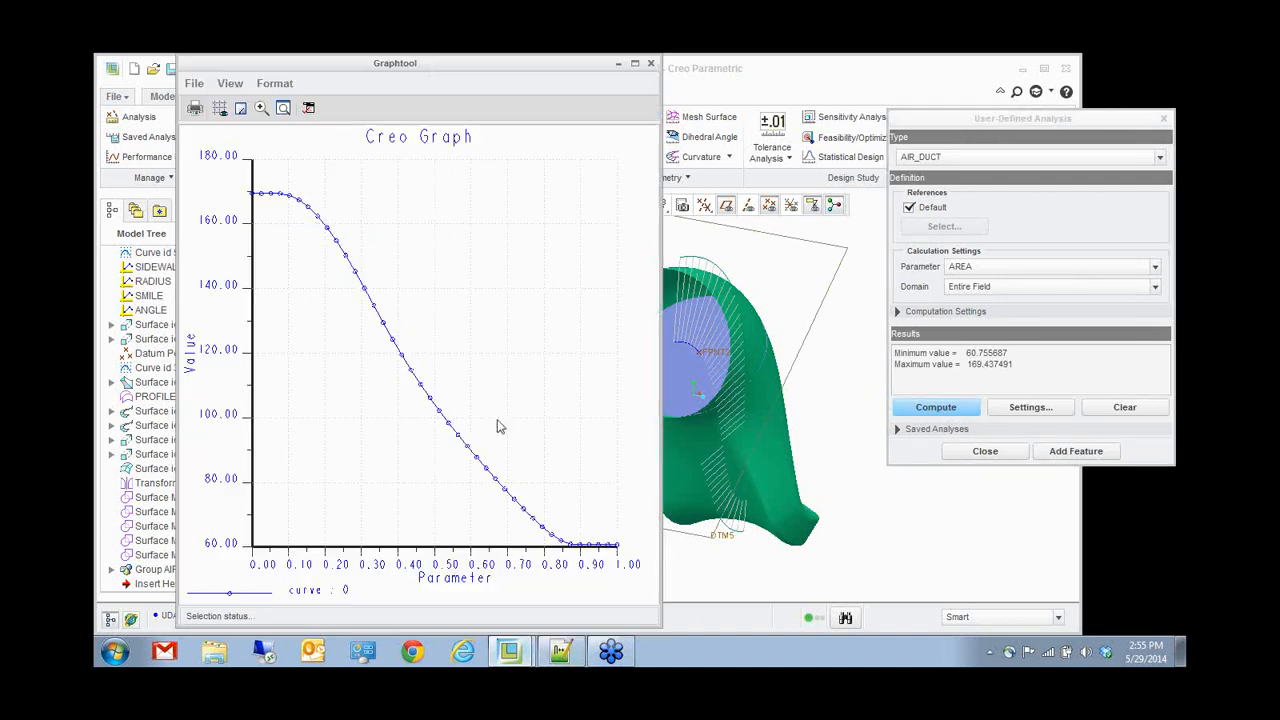
drag(435, 68, 321, 65)
middle_drag(650, 330, 740, 310)
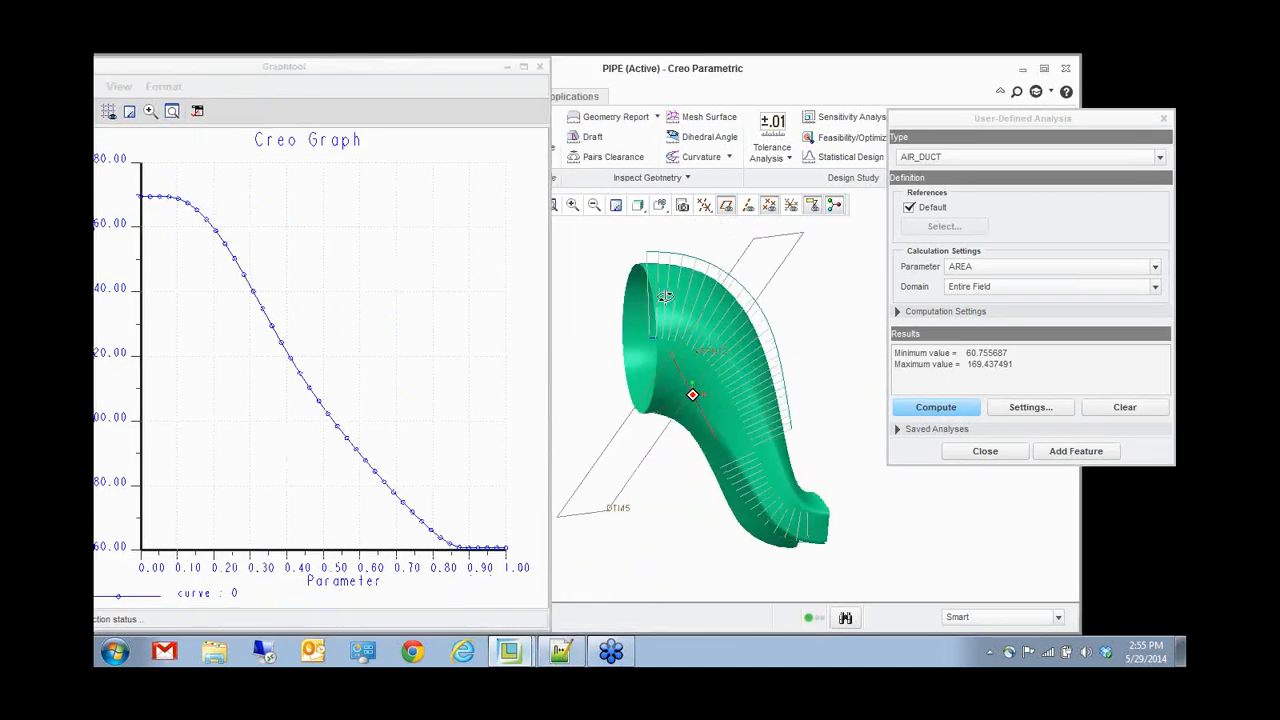
double_click(1026, 364)
click(507, 655)
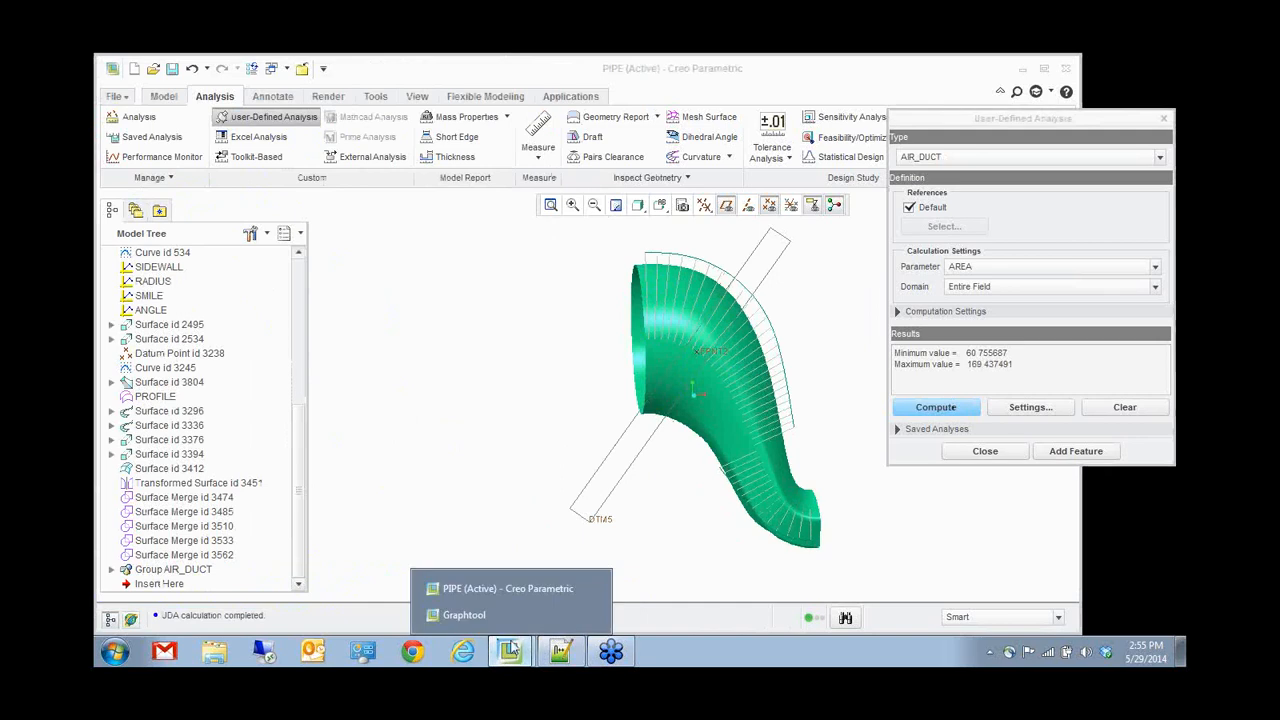
click(546, 618)
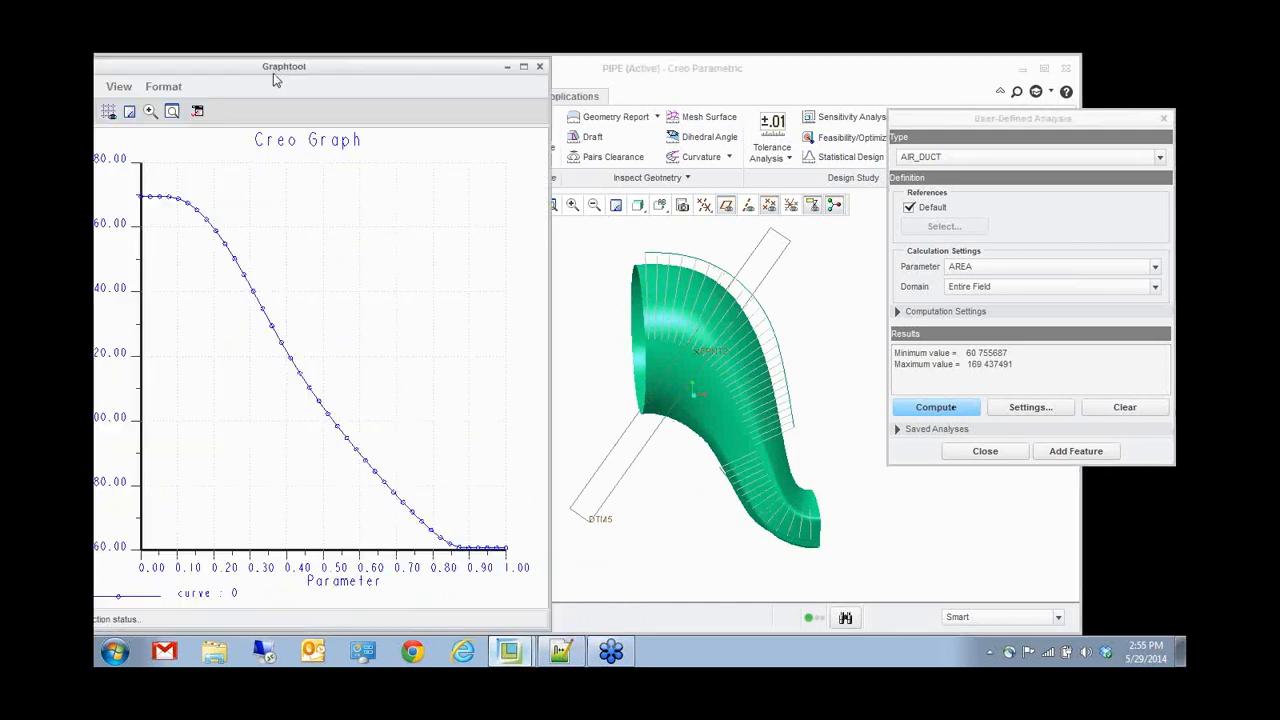
drag(278, 78, 327, 75)
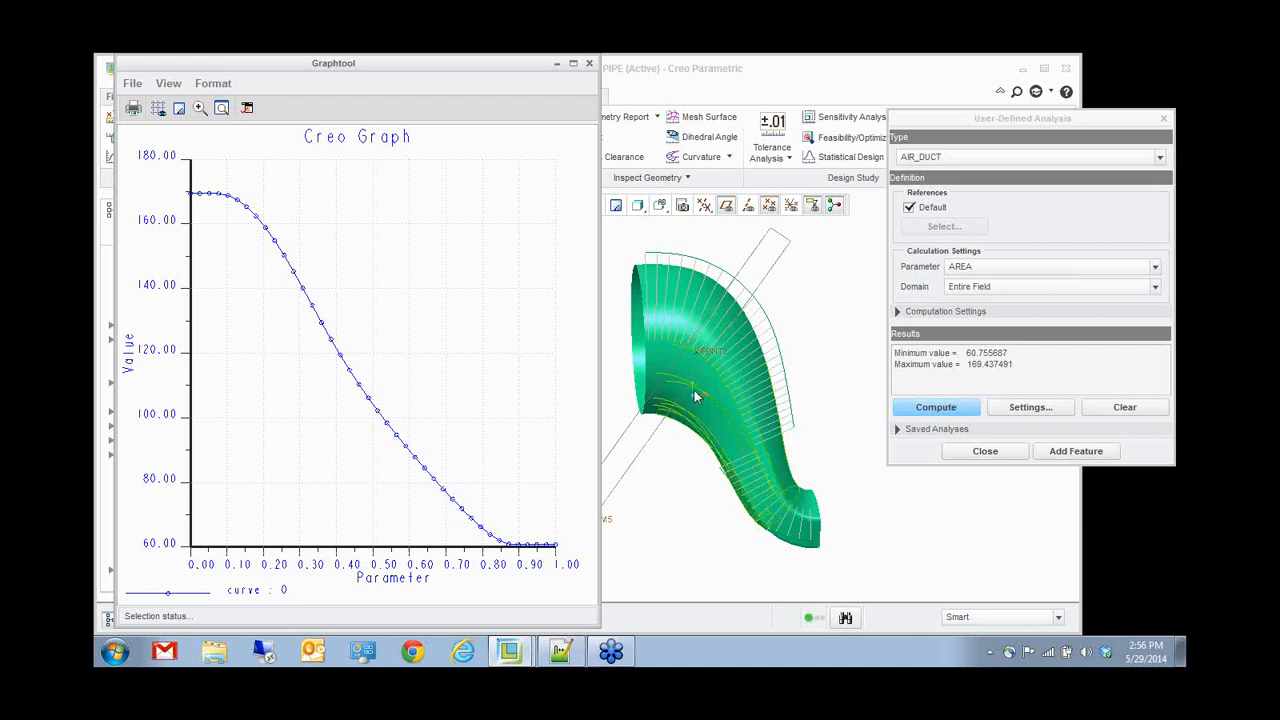
middle_drag(695, 389, 728, 392)
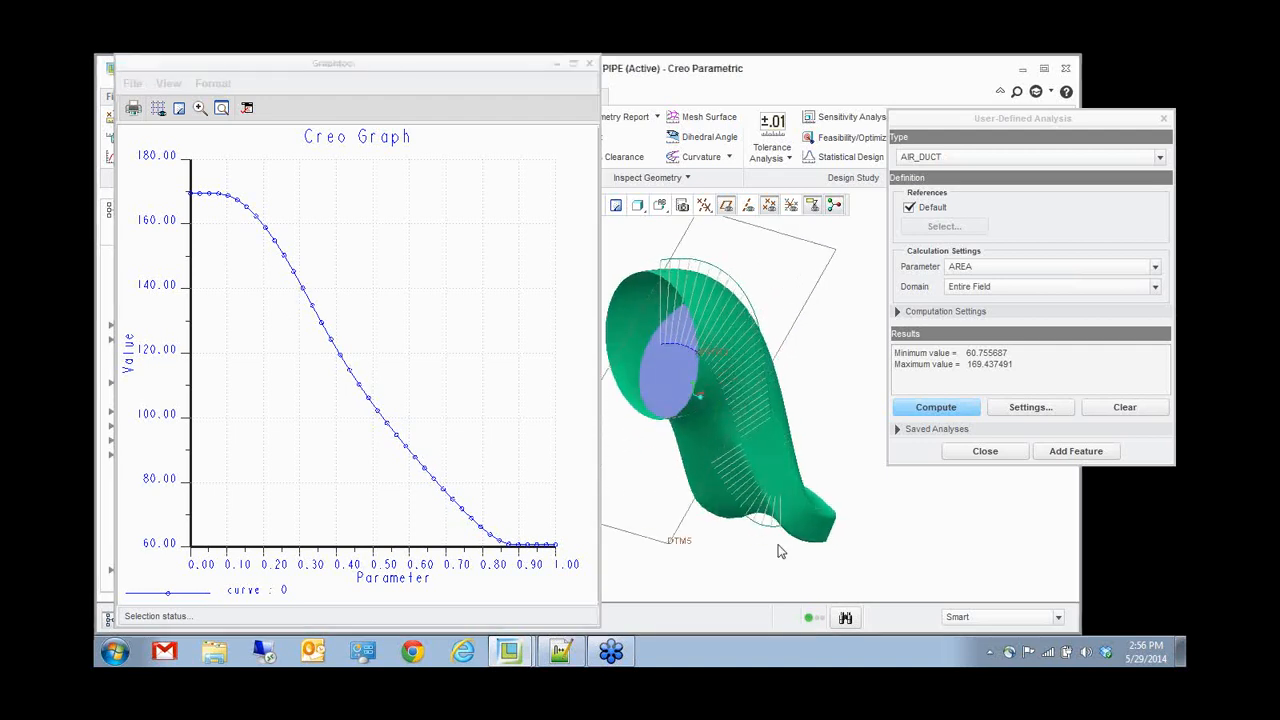
- Compute the AIR_DUCT area at a selected point on the centre curve near the pipe's narrow end
click(965, 288)
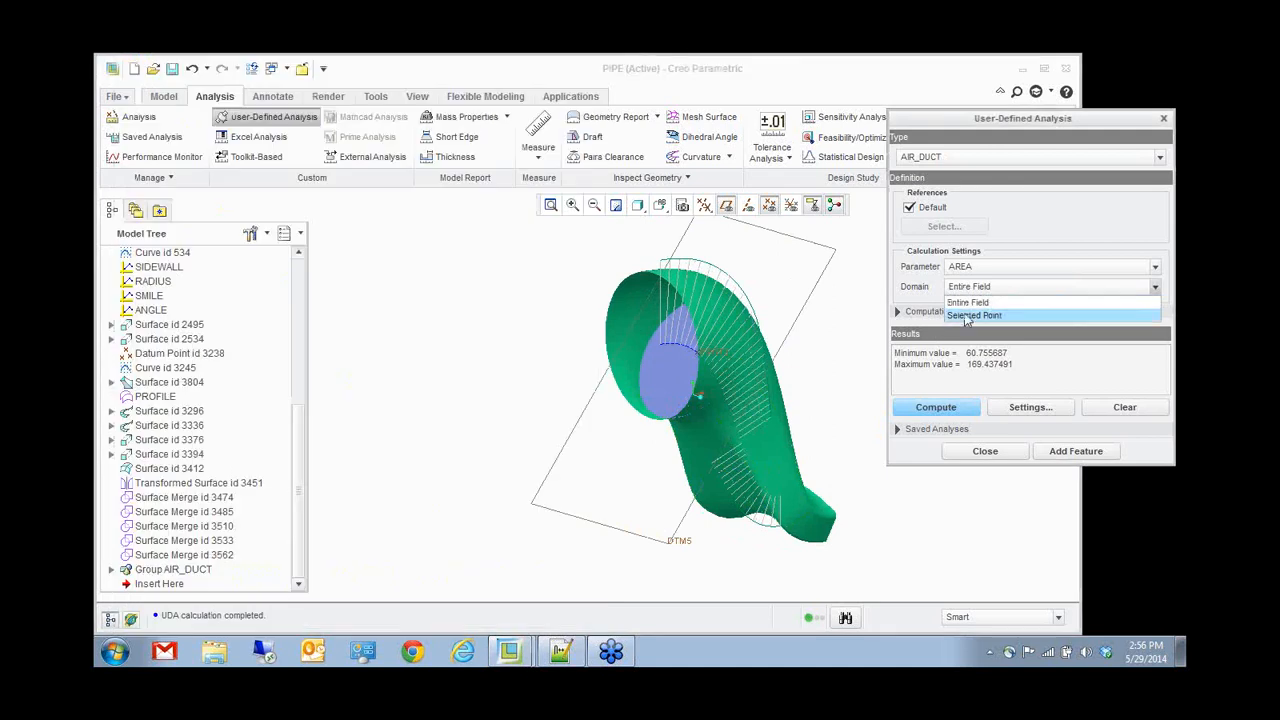
click(972, 315)
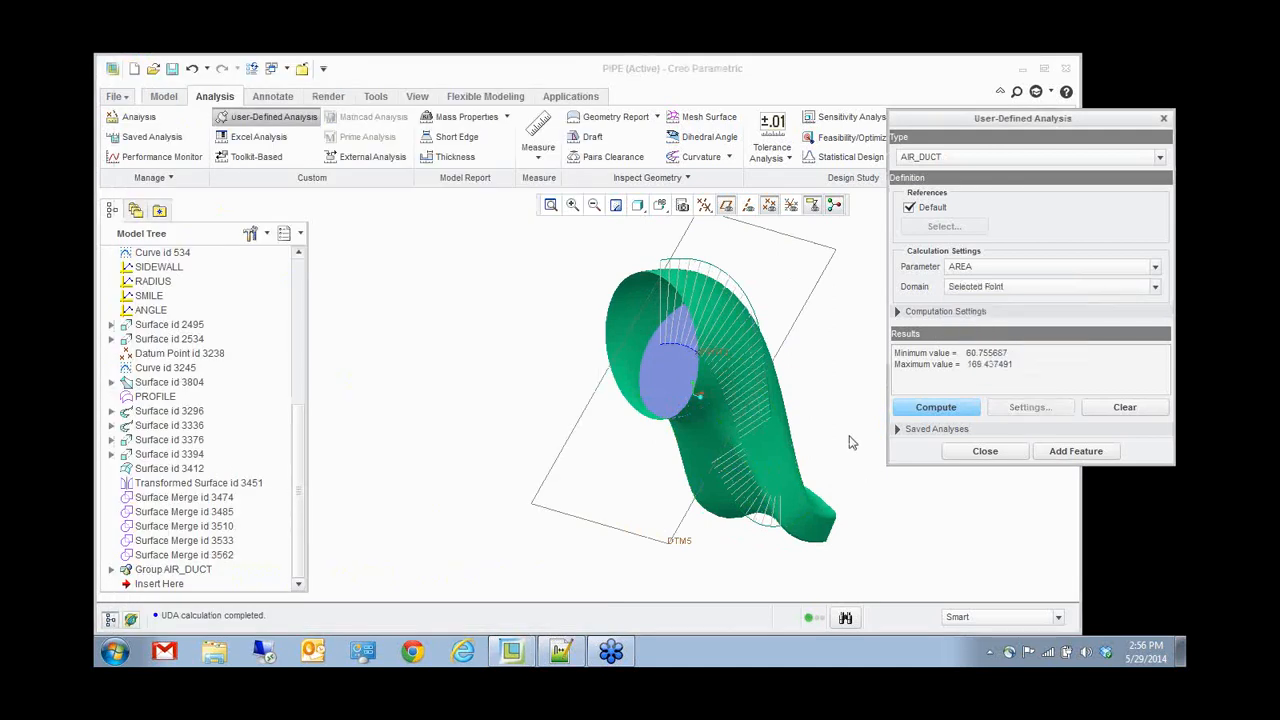
middle_drag(843, 431, 782, 466)
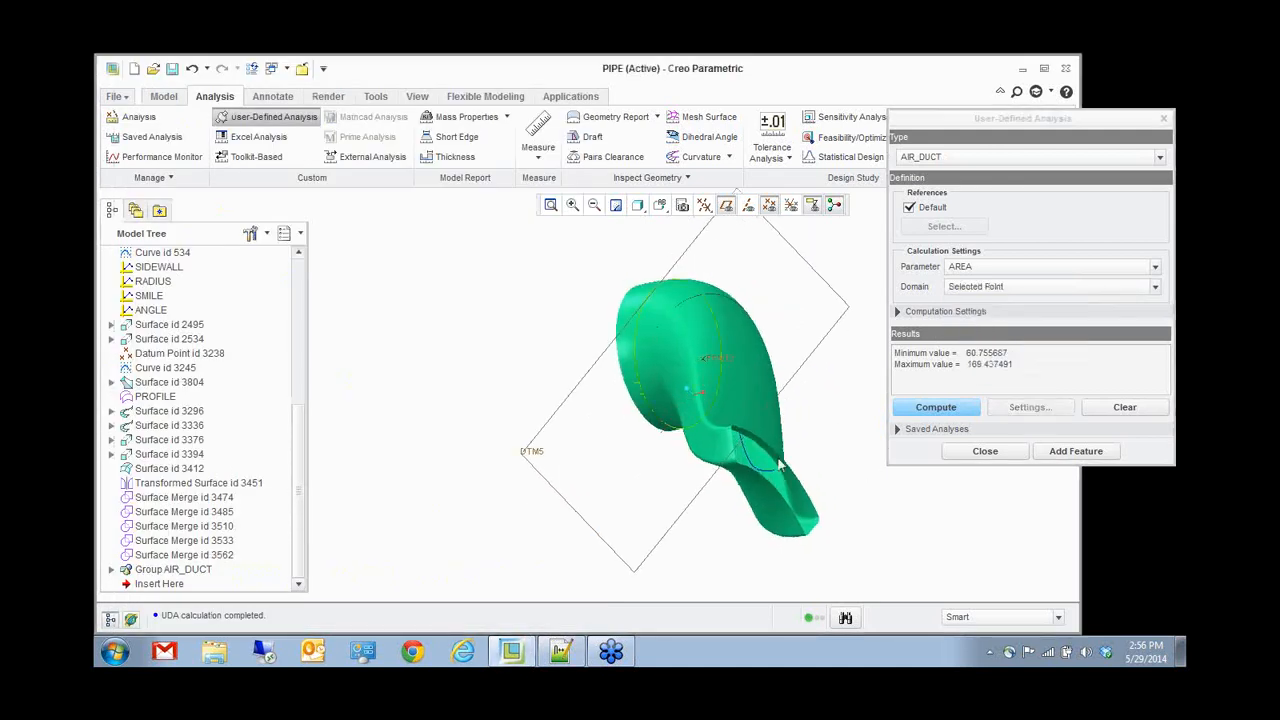
click(744, 455)
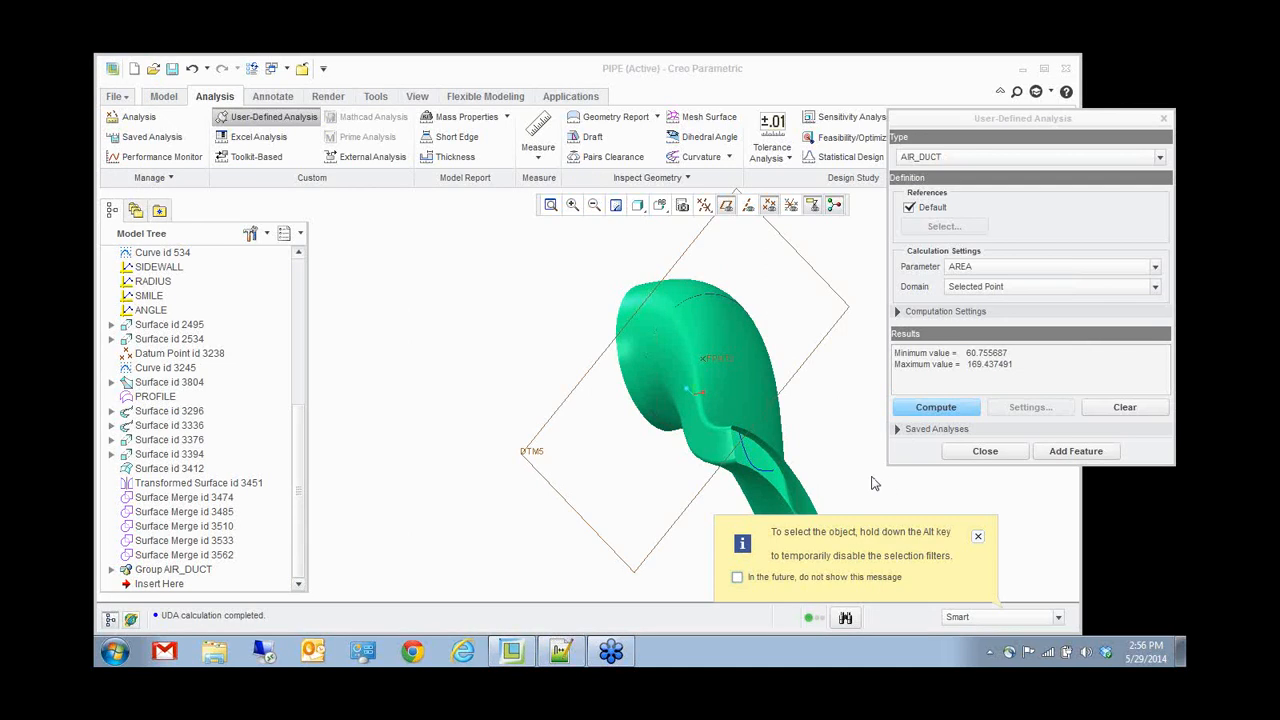
alt+click(744, 458)
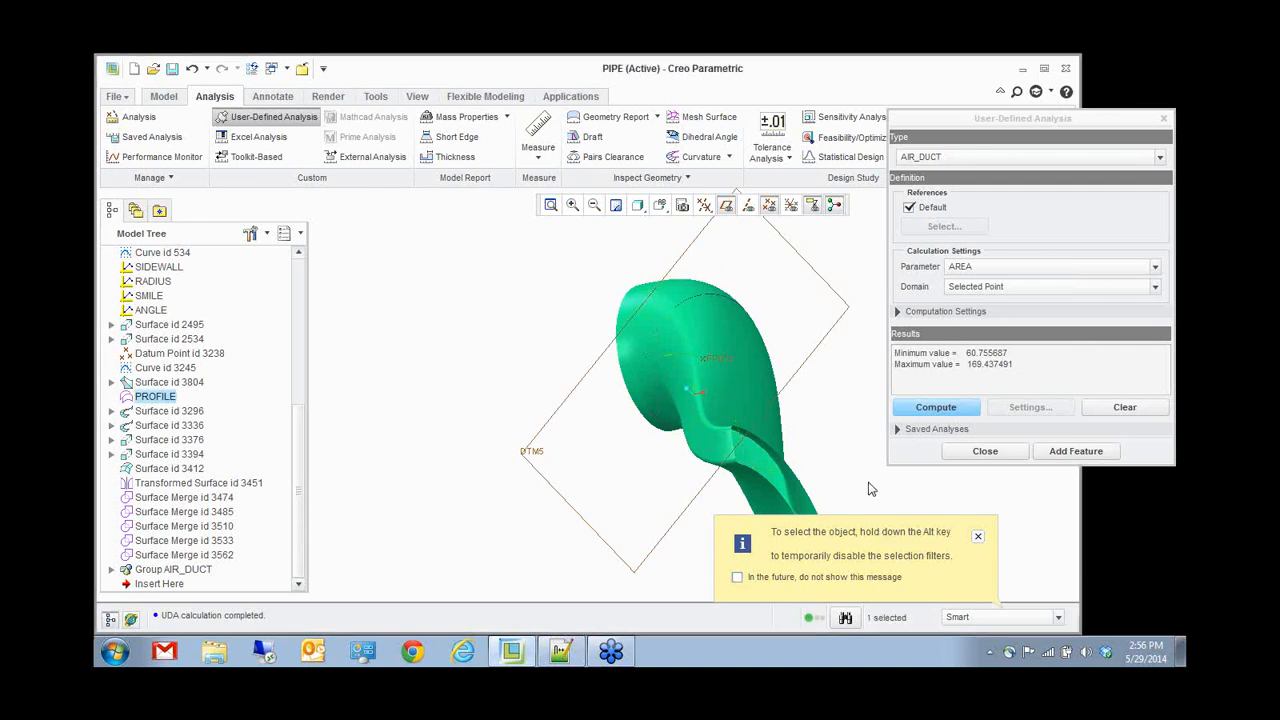
click(930, 410)
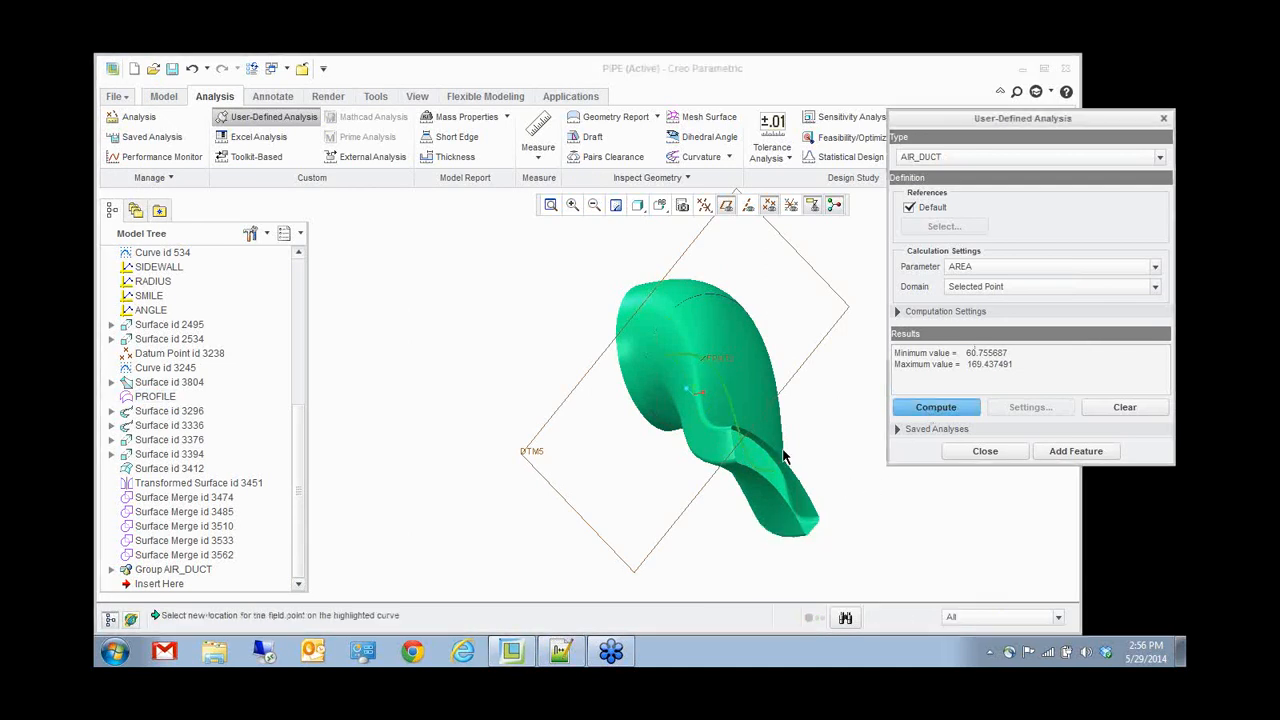
click(745, 453)
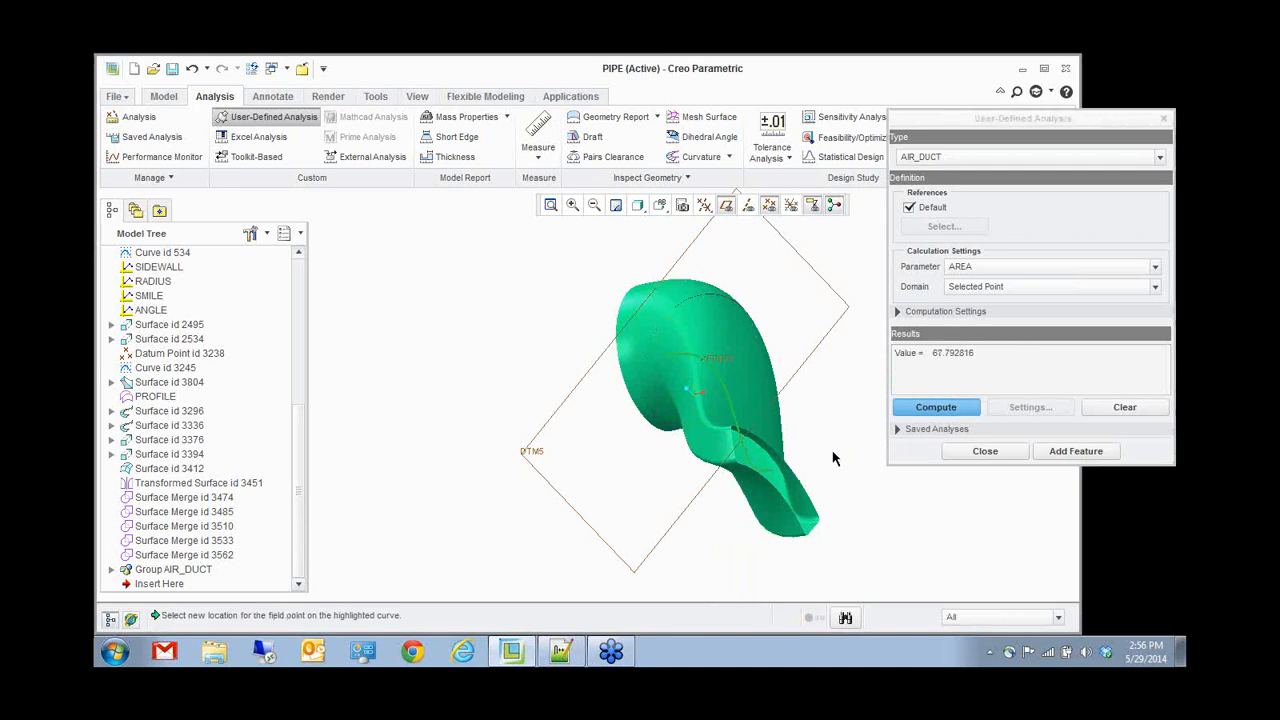
- Compute the cross-section area at another point on the centre curve, near the pipe's wide opening
middle_drag(820, 445, 852, 488)
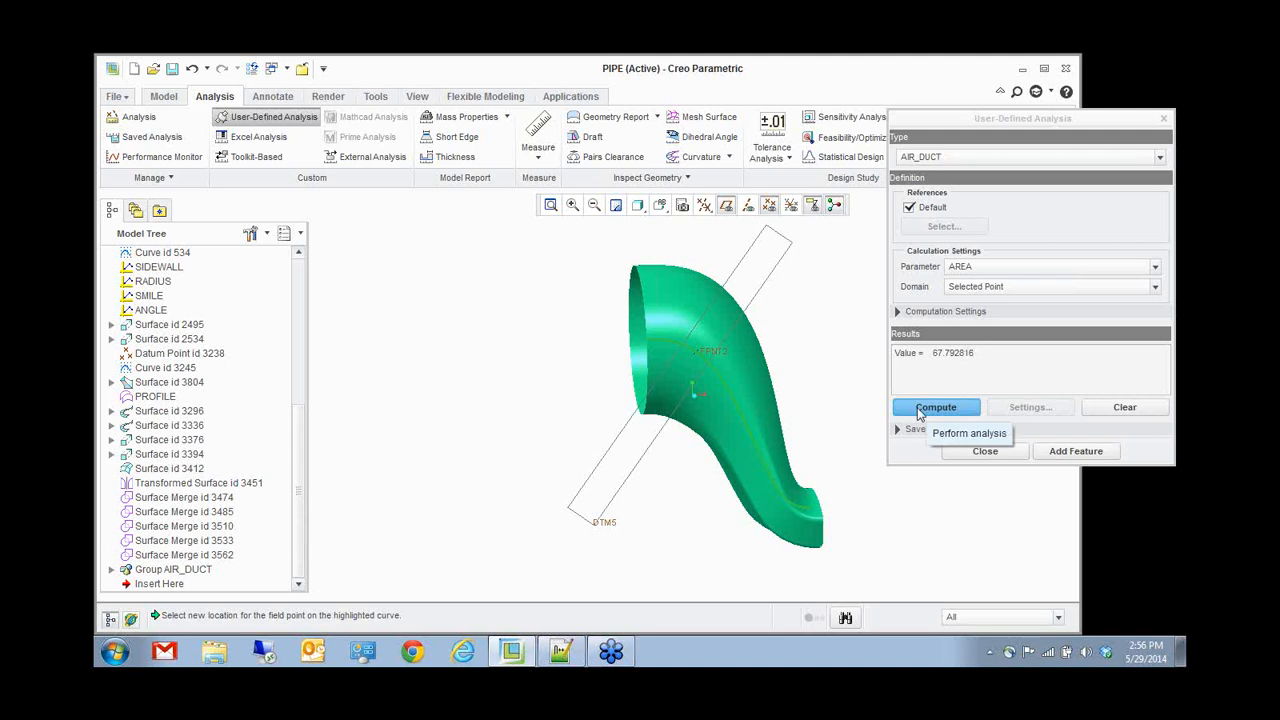
middle_drag(770, 392, 678, 348)
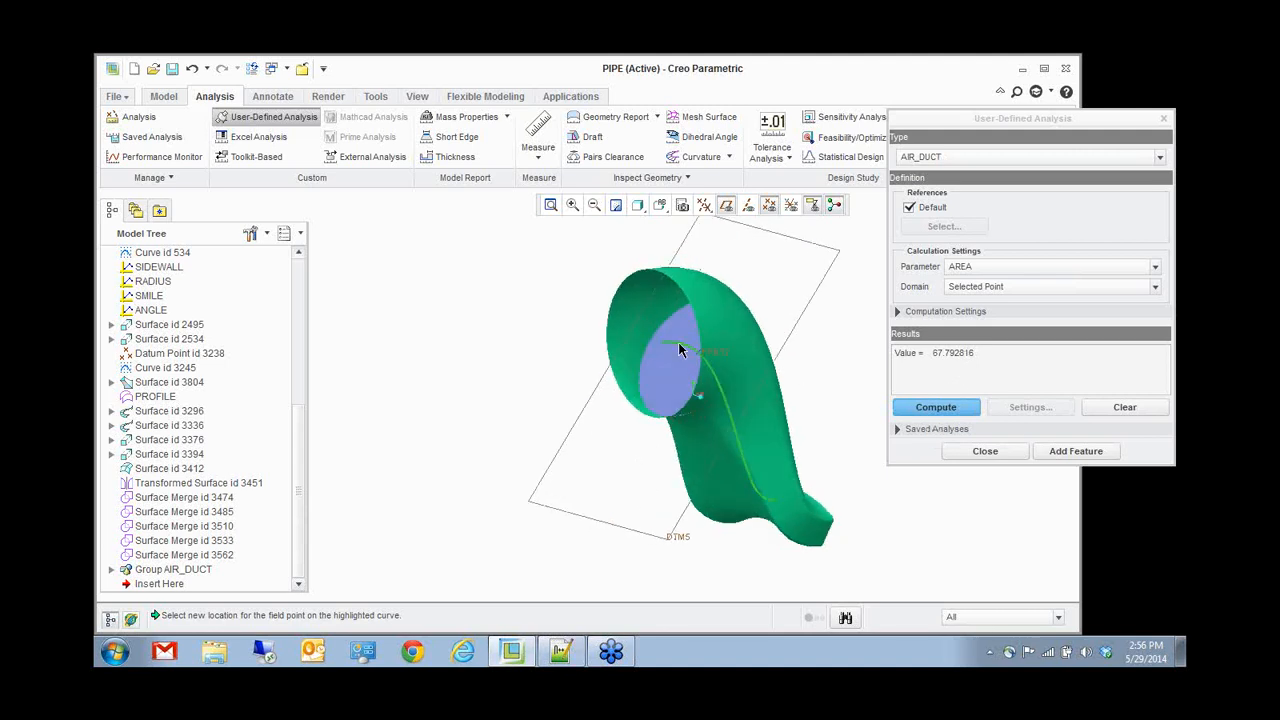
click(675, 344)
drag(934, 353, 983, 351)
click(1022, 375)
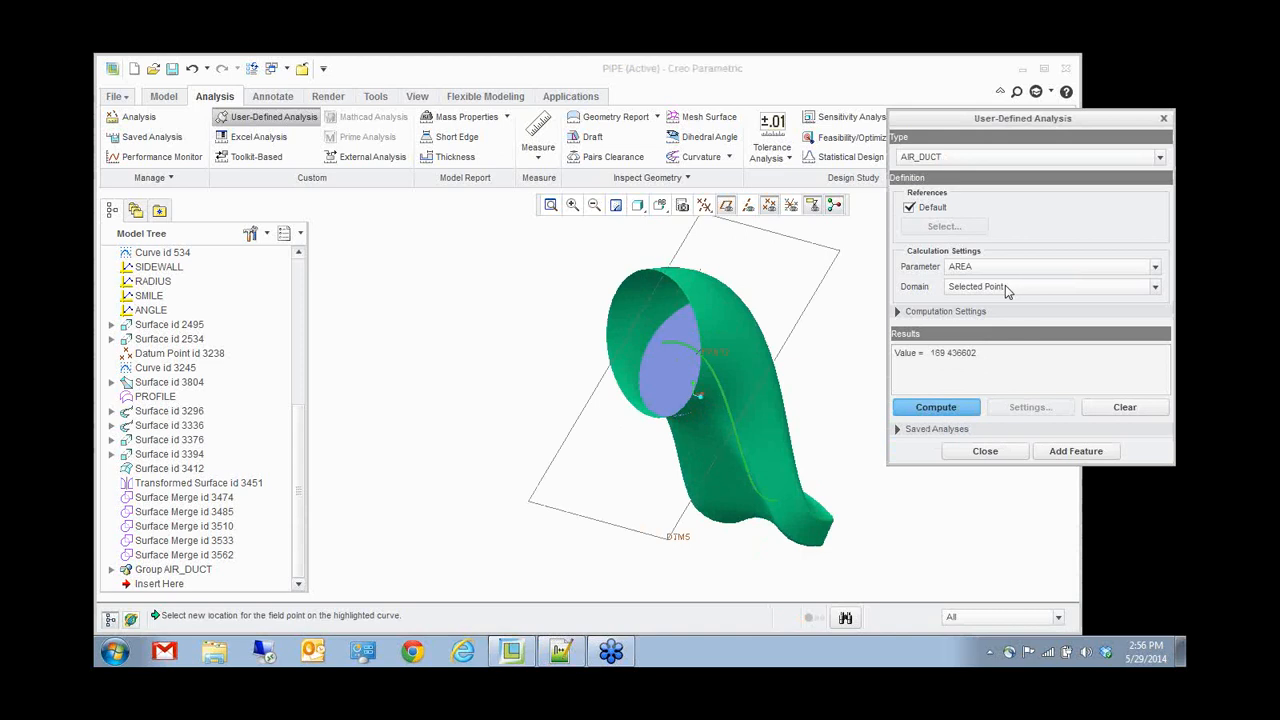
- Switch the calculation domain back to Entire Field and recompute the AREA results
click(1005, 286)
click(995, 311)
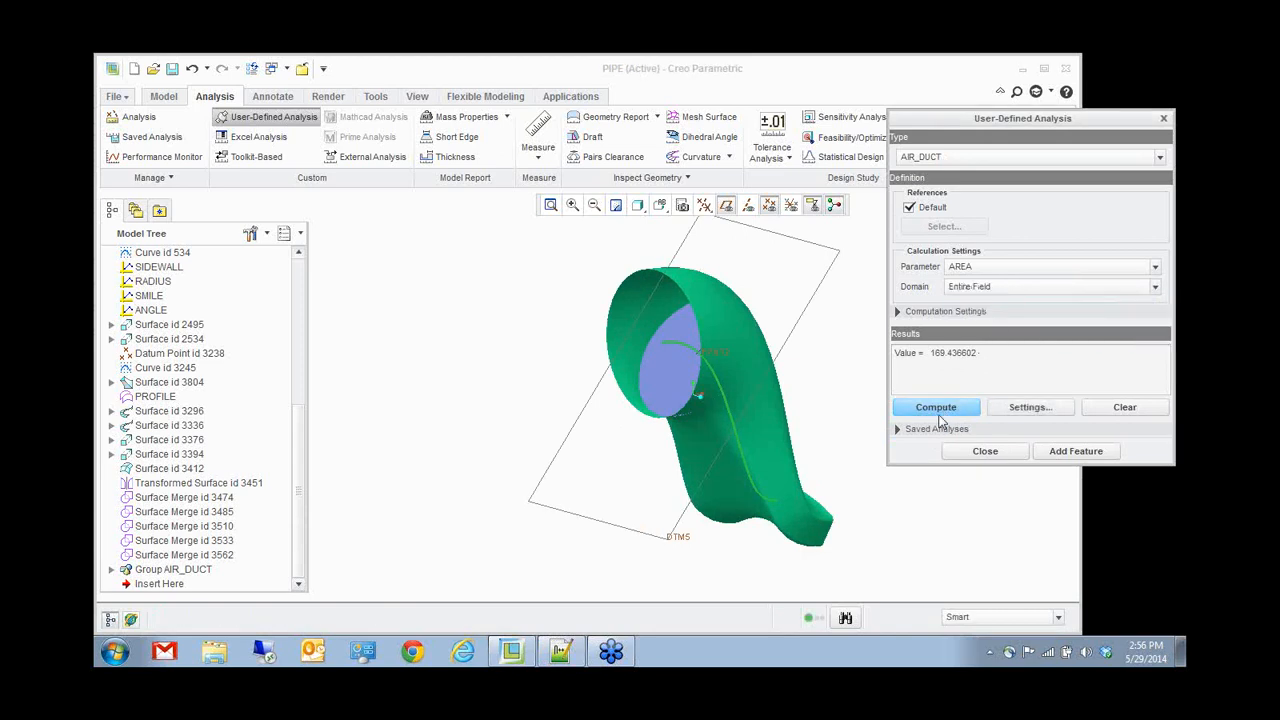
click(940, 407)
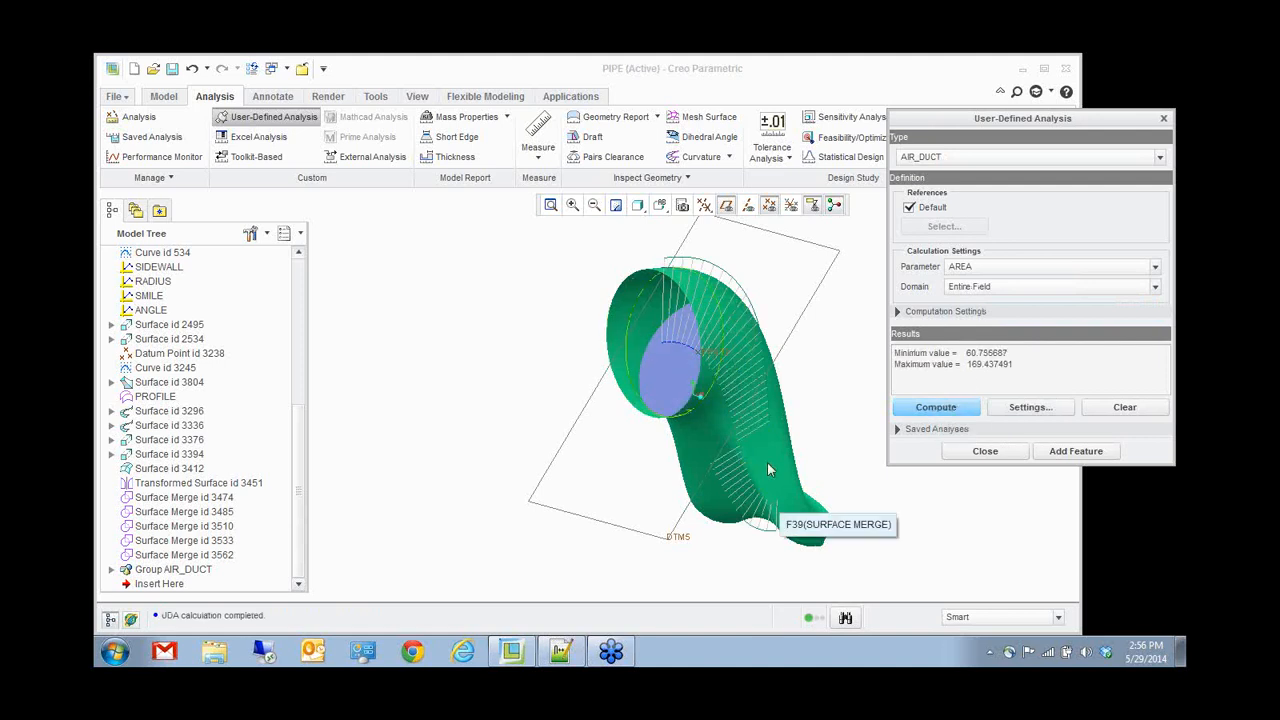
- Turn on dynamic update in the AIR_DUCT display settings and set the scale of the on-model area plot to 0.14
mouse_move(767, 462)
middle_down()
mouse_move(735, 447)
mouse_move(761, 472)
middle_up()
scroll(851, 531, up, 2)
middle_drag(865, 506, 866, 518)
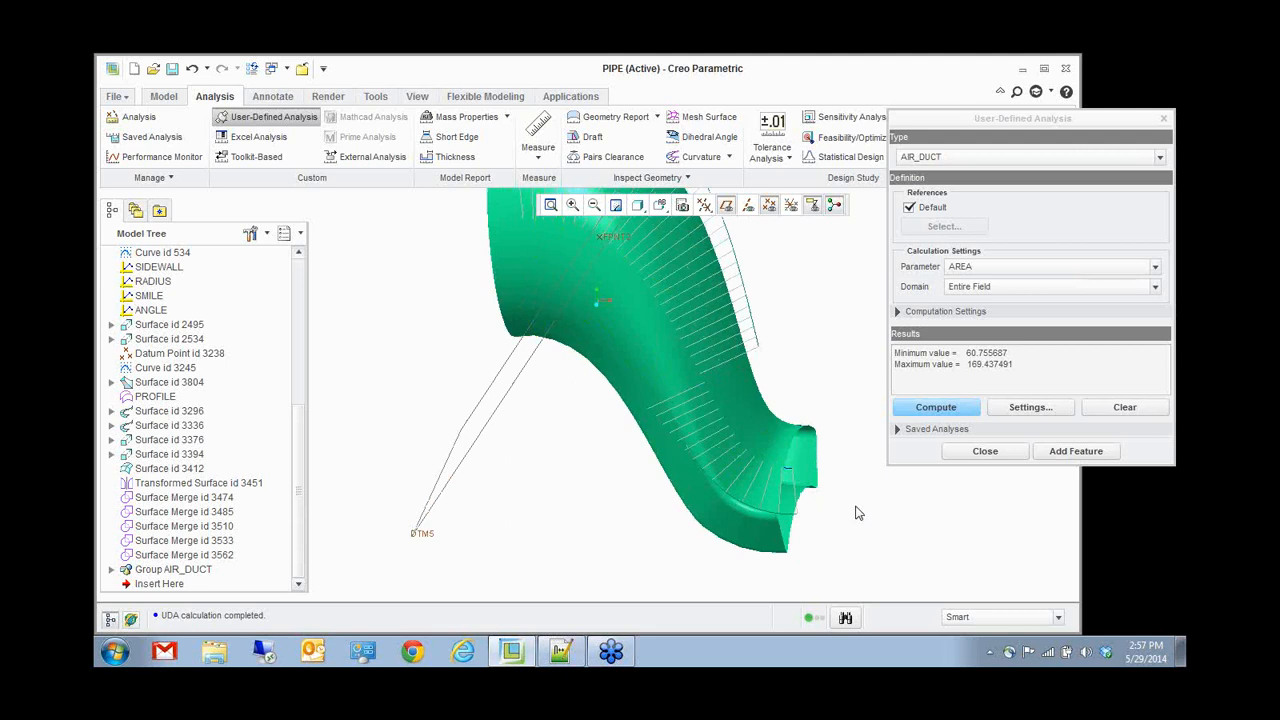
middle_drag(856, 513, 923, 517)
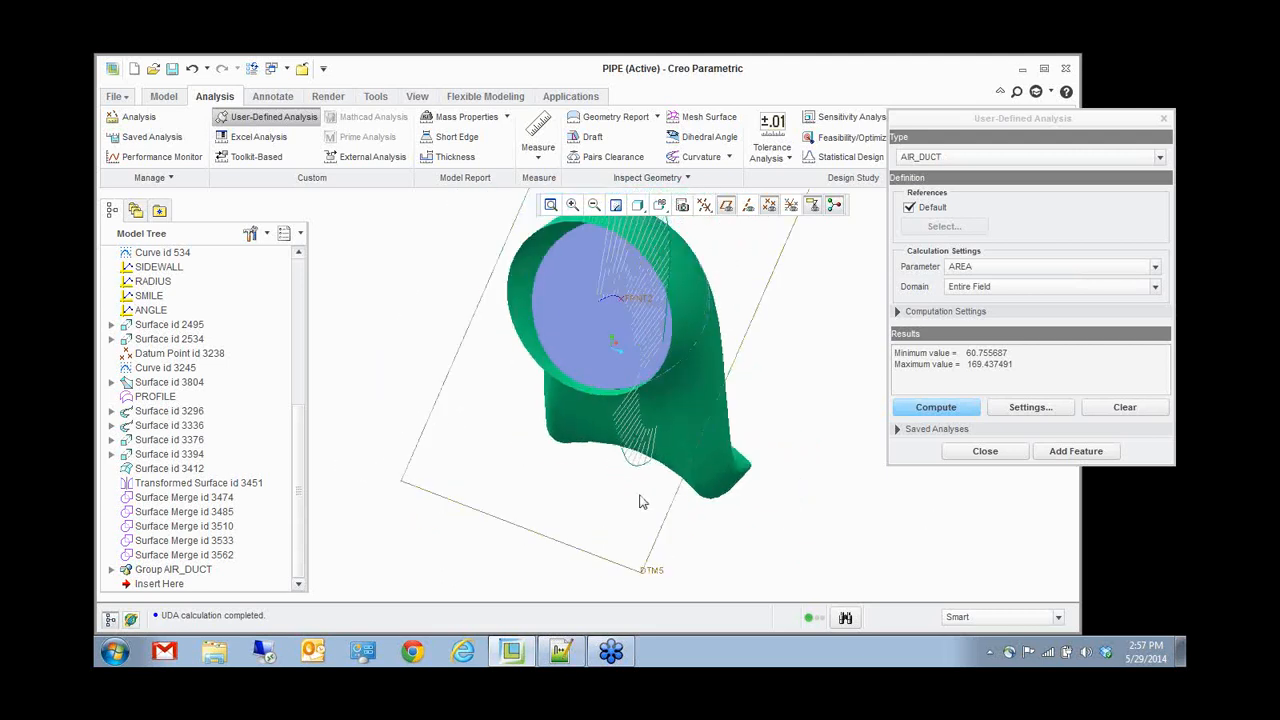
middle_drag(642, 502, 560, 500)
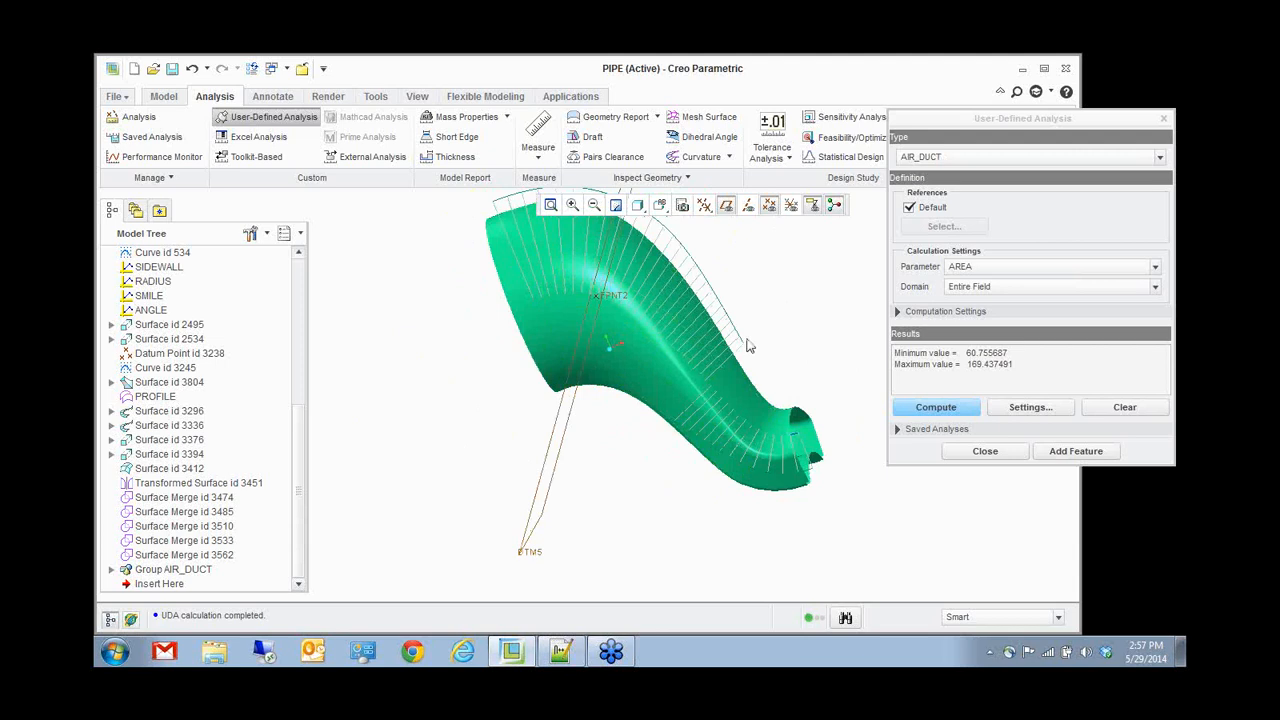
click(1029, 407)
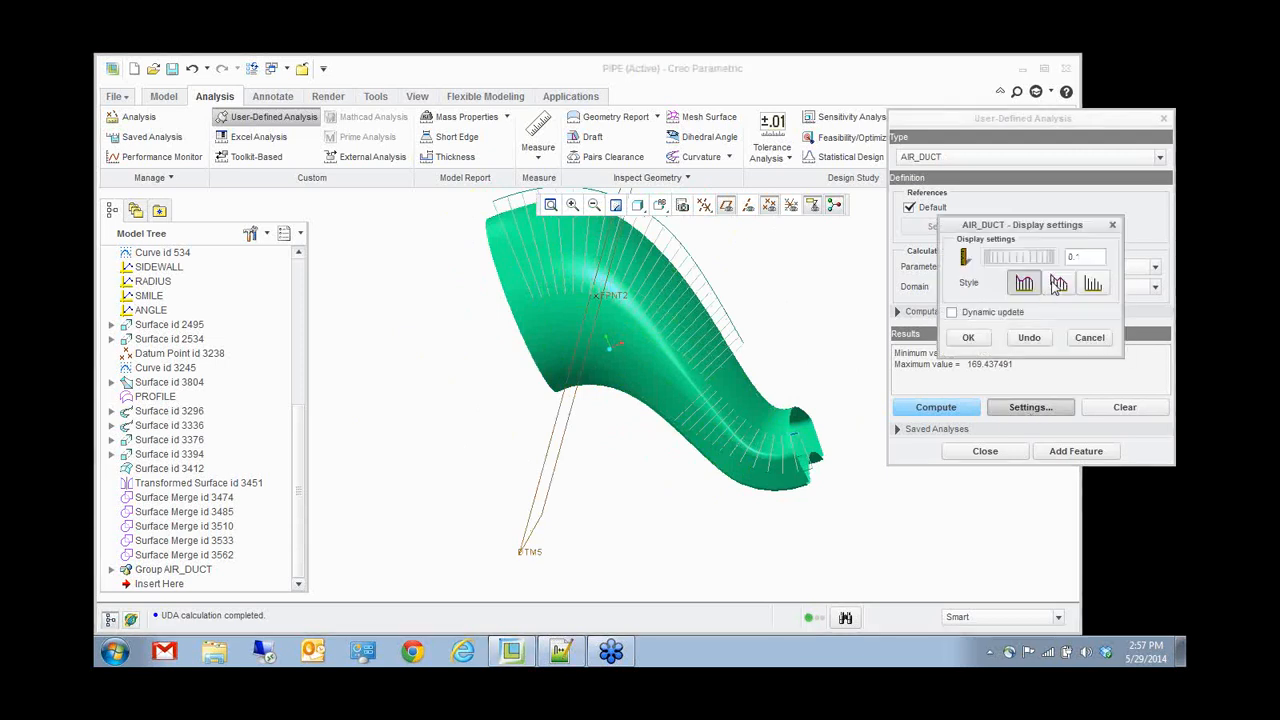
mouse_move(1020, 262)
mouse_down()
mouse_move(1040, 262)
mouse_move(988, 262)
mouse_move(1010, 262)
mouse_up()
click(951, 312)
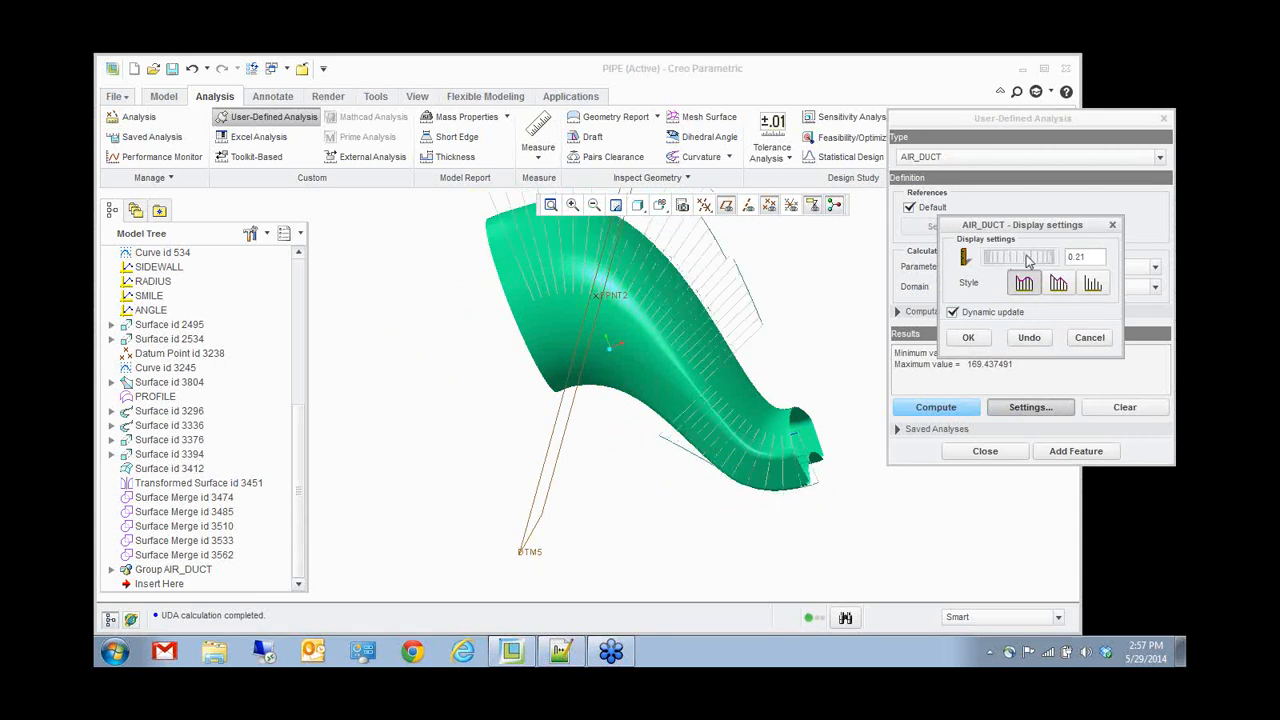
mouse_move(1020, 260)
mouse_down()
mouse_move(1004, 262)
mouse_move(1030, 262)
mouse_up()
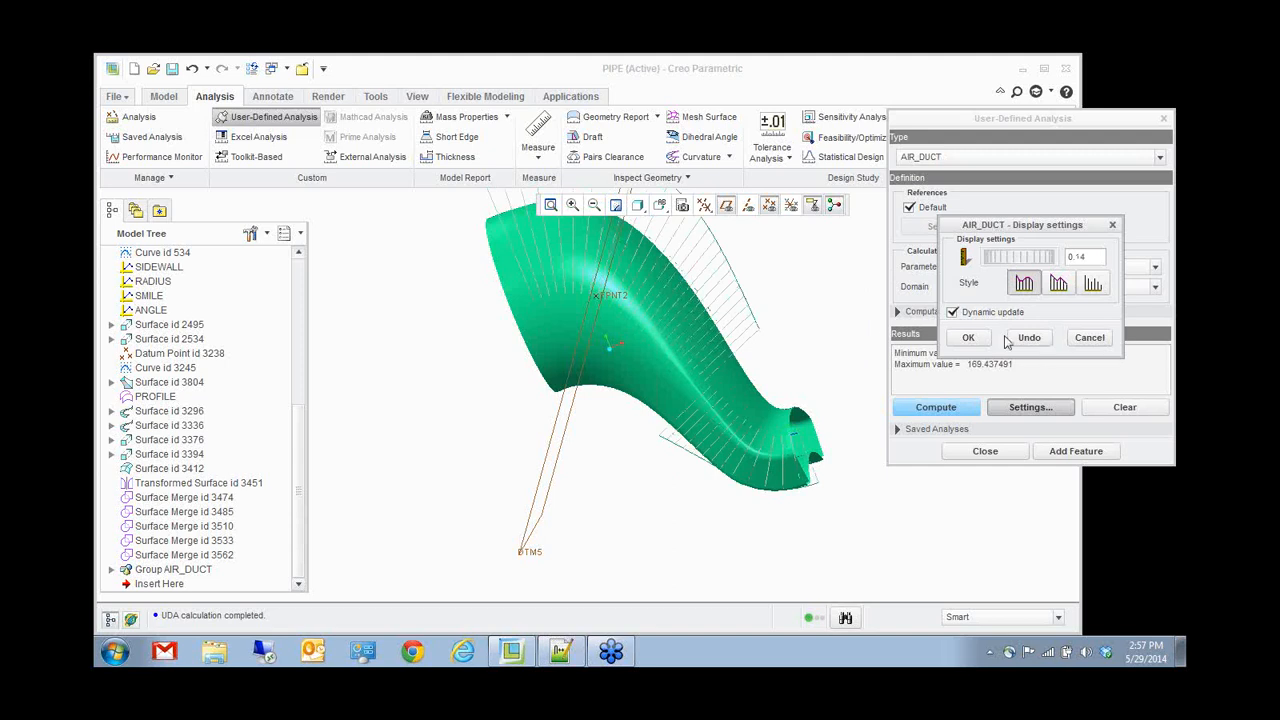
click(972, 337)
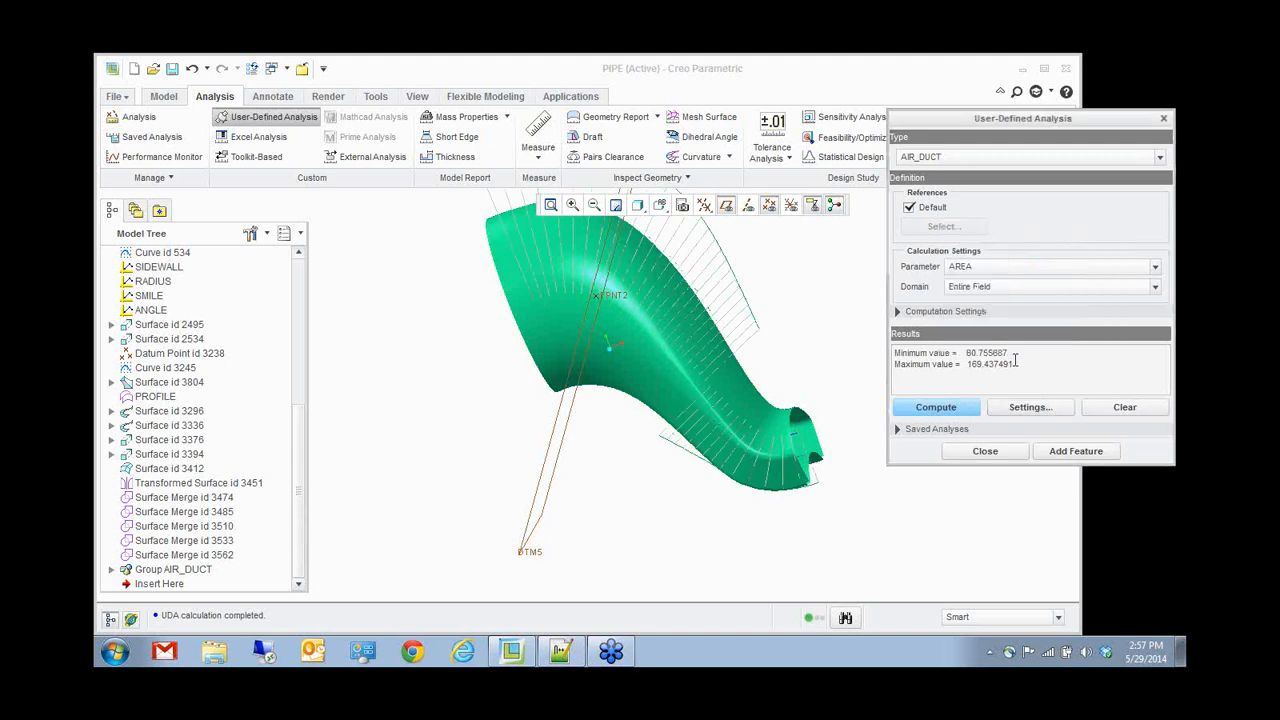
- Restart the user-defined analysis, recompute AIR_DUCT over the entire field to show its area graph, and close it
click(985, 452)
click(287, 118)
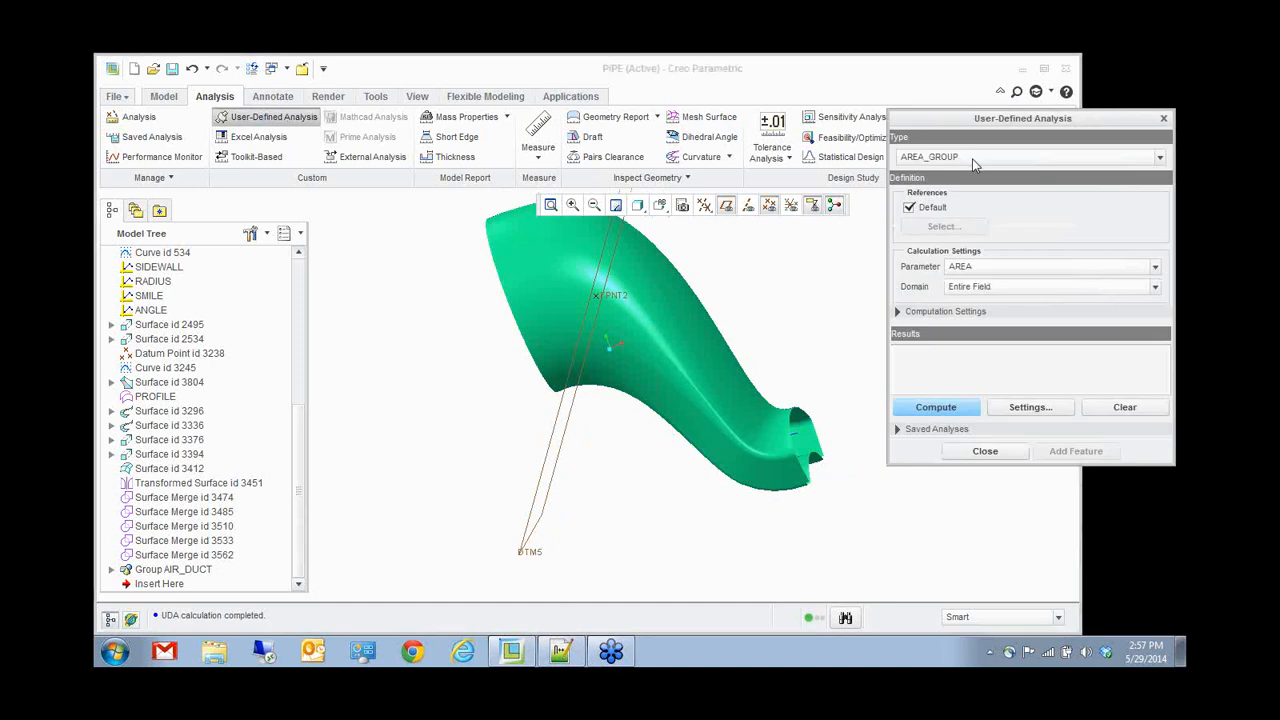
click(1158, 157)
click(955, 186)
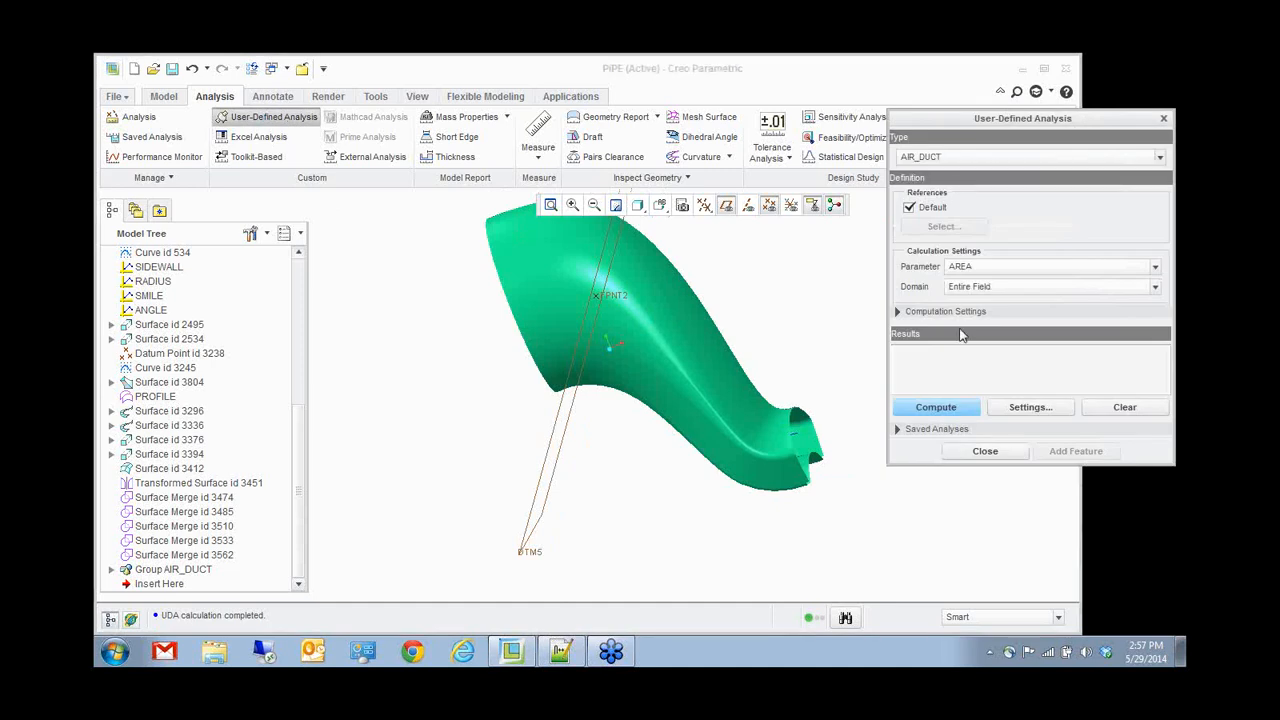
click(944, 410)
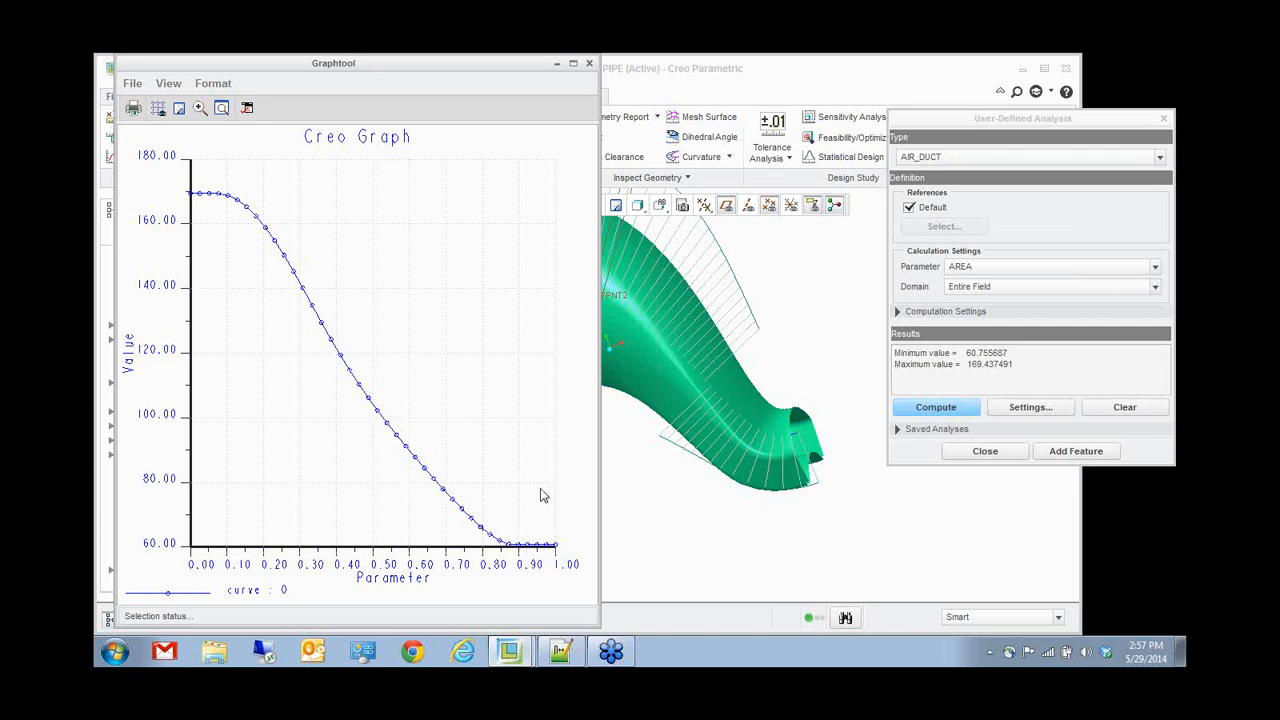
click(589, 64)
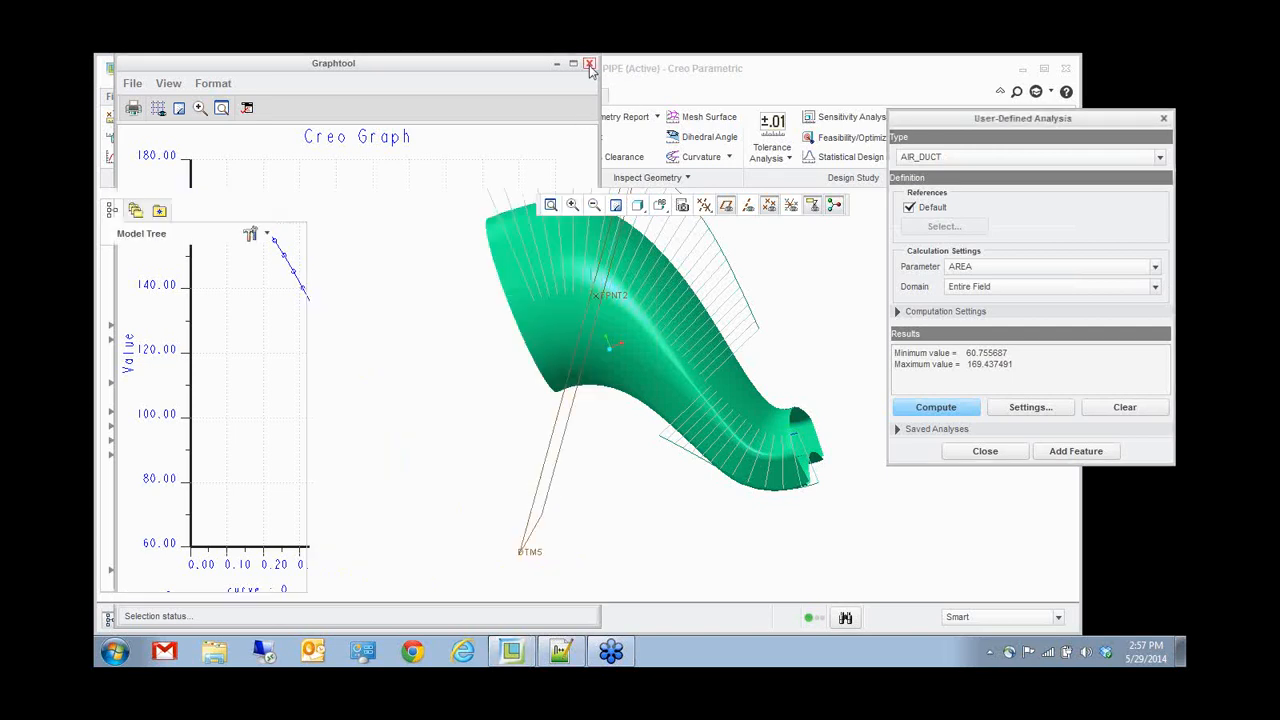
click(997, 451)
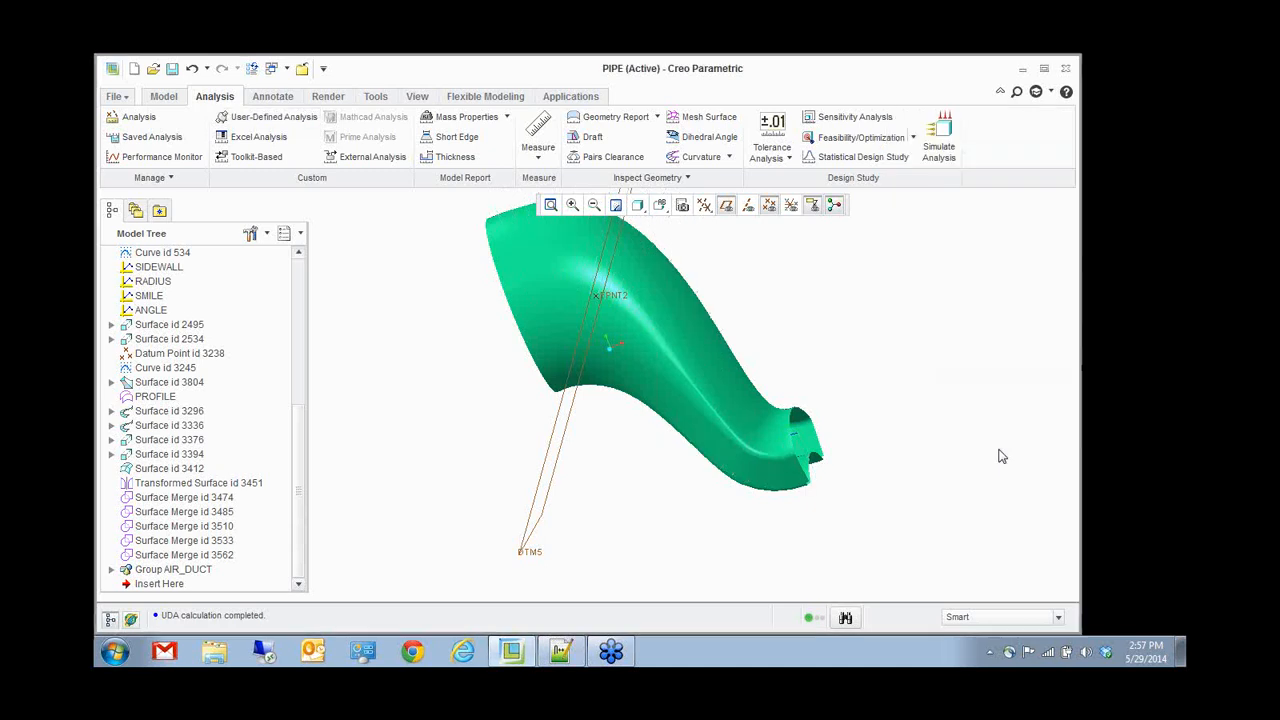
- Close the pipe part and erase all objects not displayed from the session
click(301, 68)
click(299, 135)
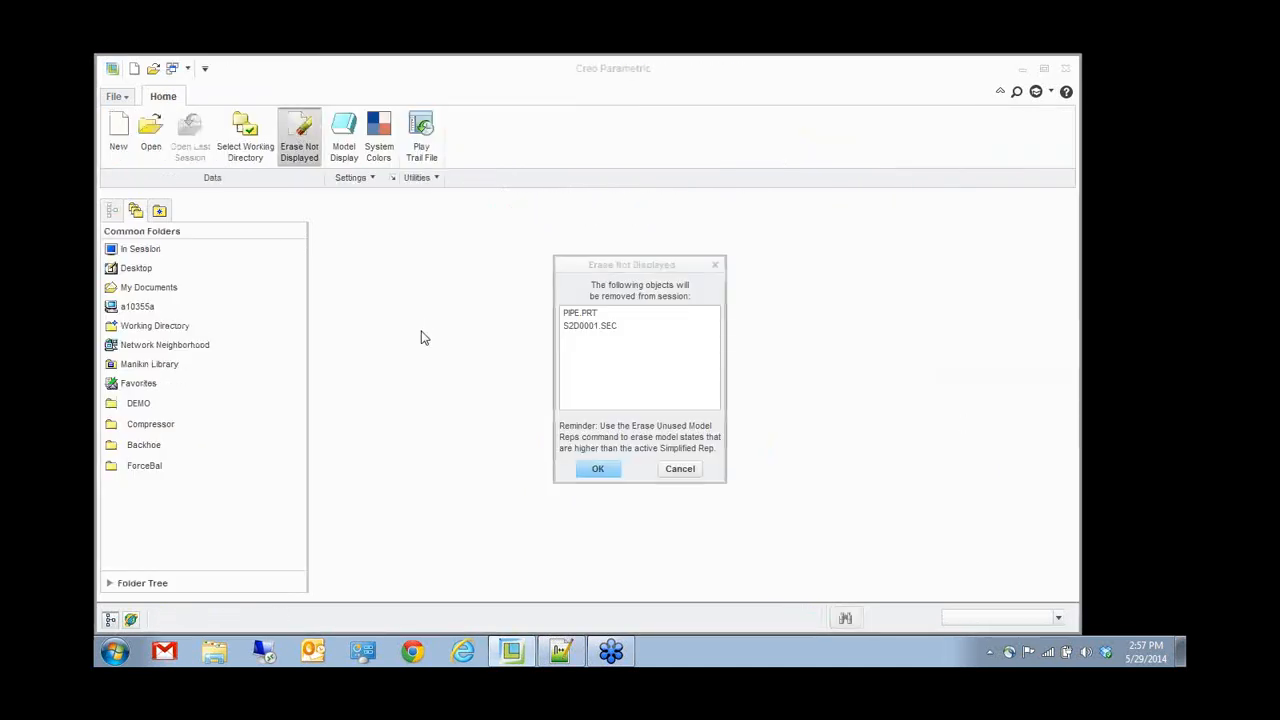
key(Return)
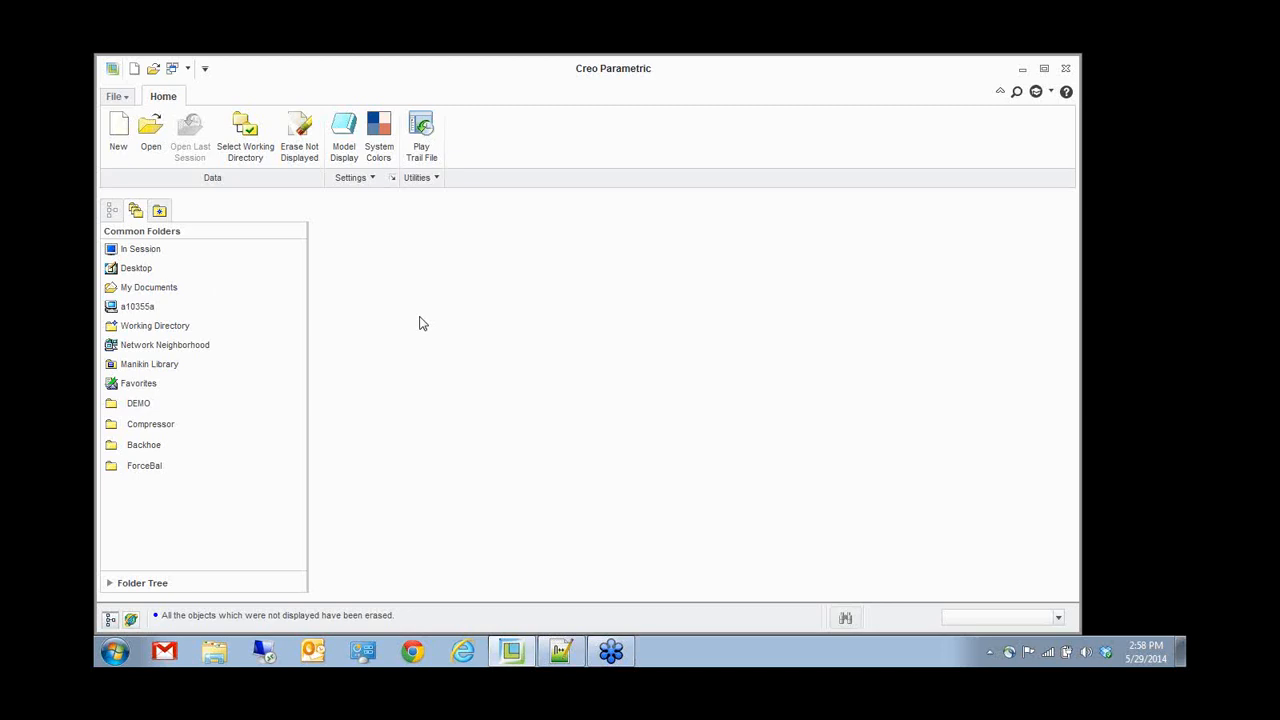
- Open the wing part from the WING folder inside DEMO
click(138, 404)
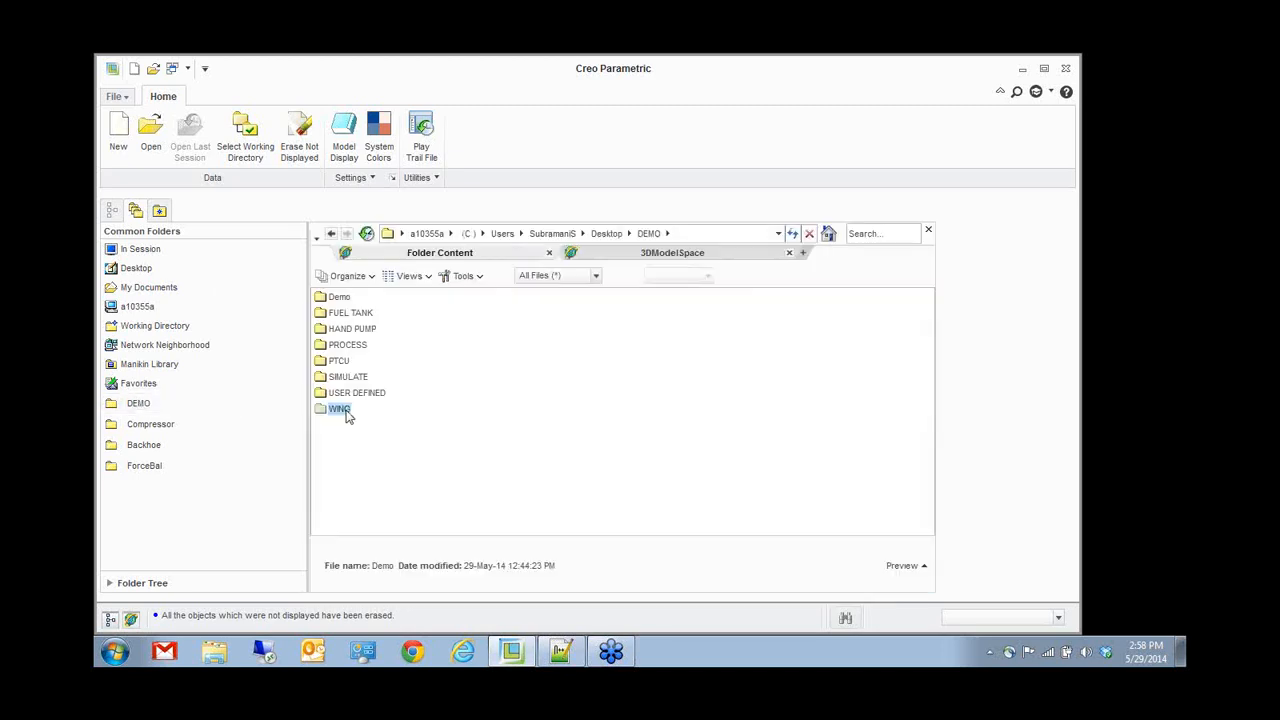
double_click(340, 409)
double_click(342, 313)
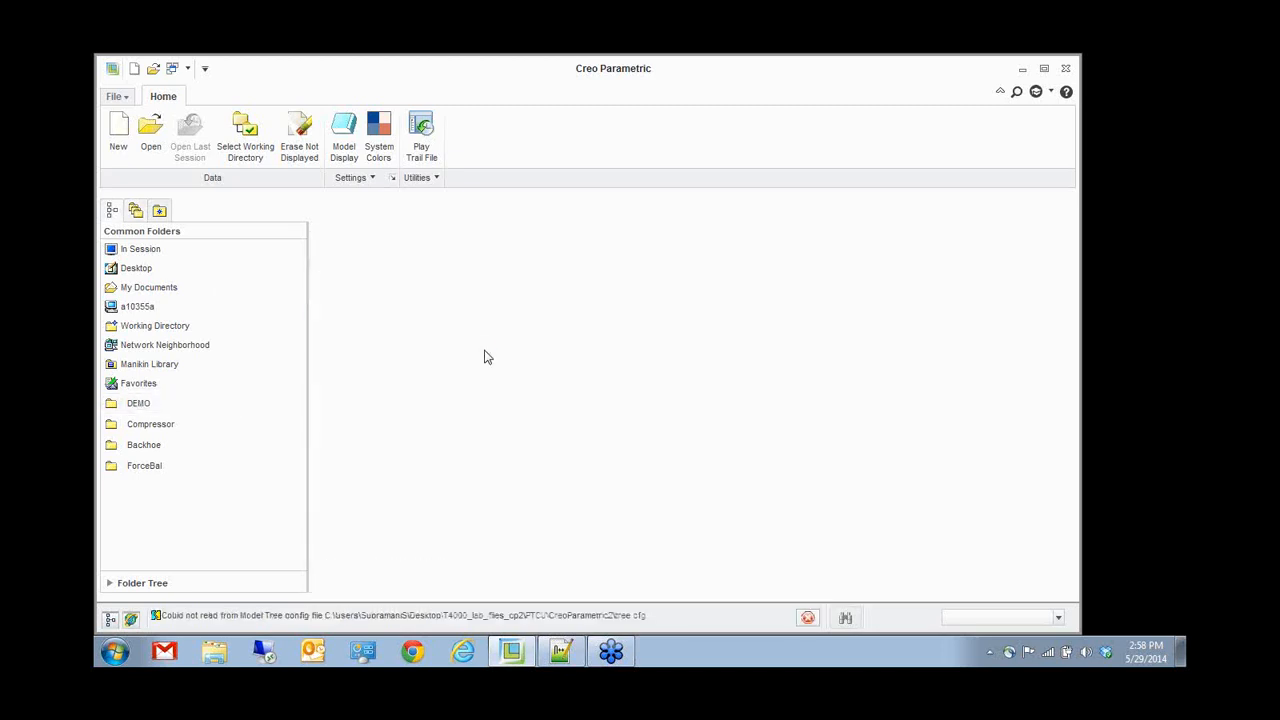
- Suppress the existing AREA_PAS and LIFT_CALC features of the wing
middle_drag(493, 357, 560, 318)
click(158, 338)
ctrl+click(160, 353)
right_click(170, 358)
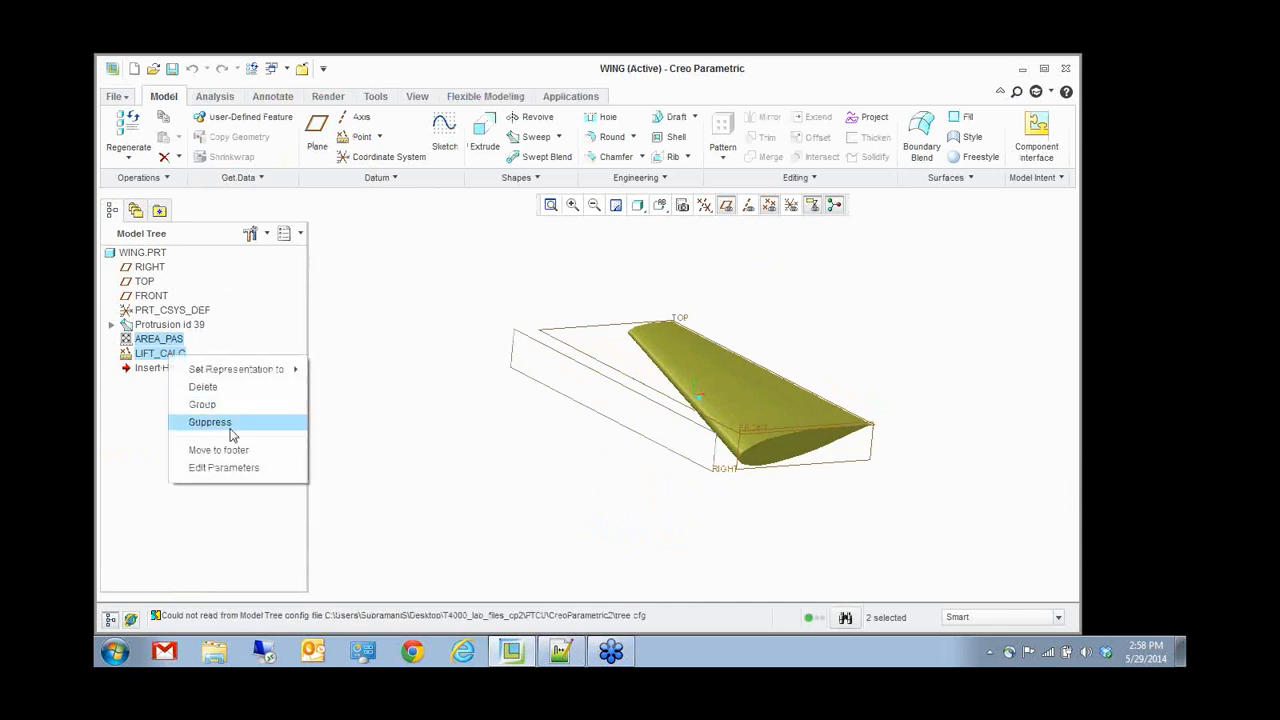
click(230, 424)
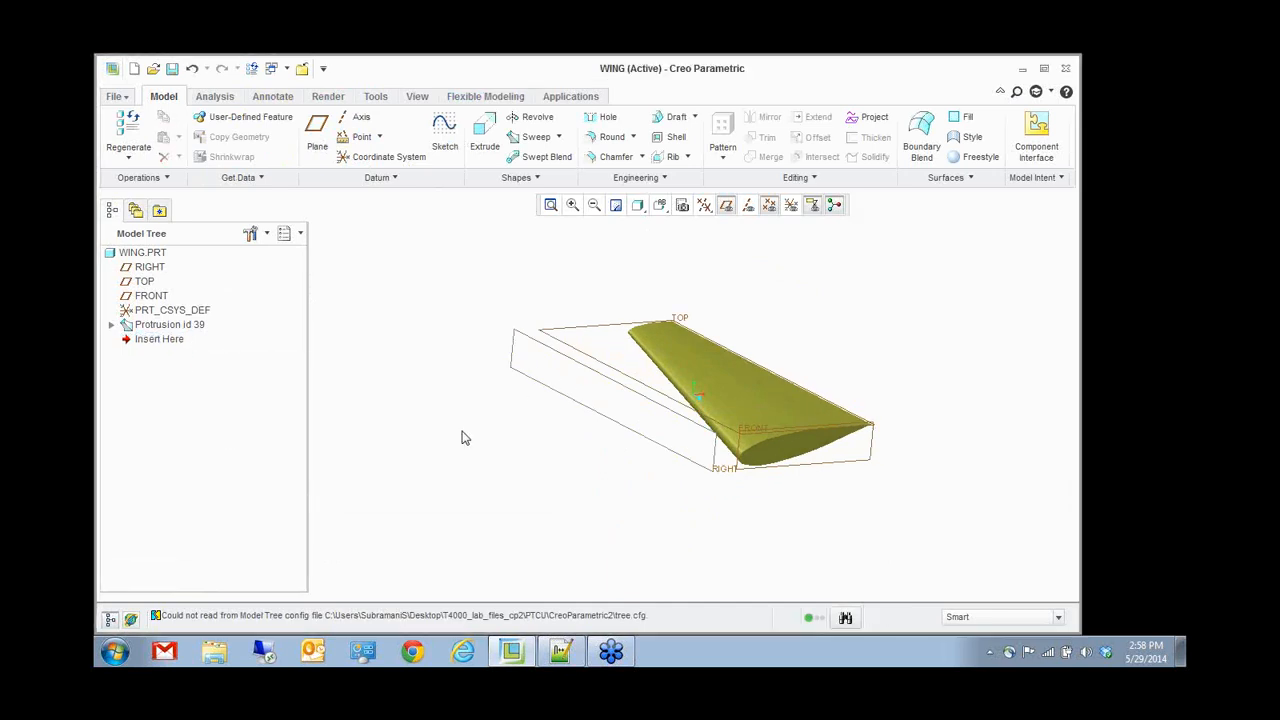
- Measure the surface area of the whole wing part
mouse_move(462, 437)
middle_down()
mouse_move(505, 408)
mouse_move(452, 397)
mouse_move(480, 406)
mouse_move(478, 418)
middle_up()
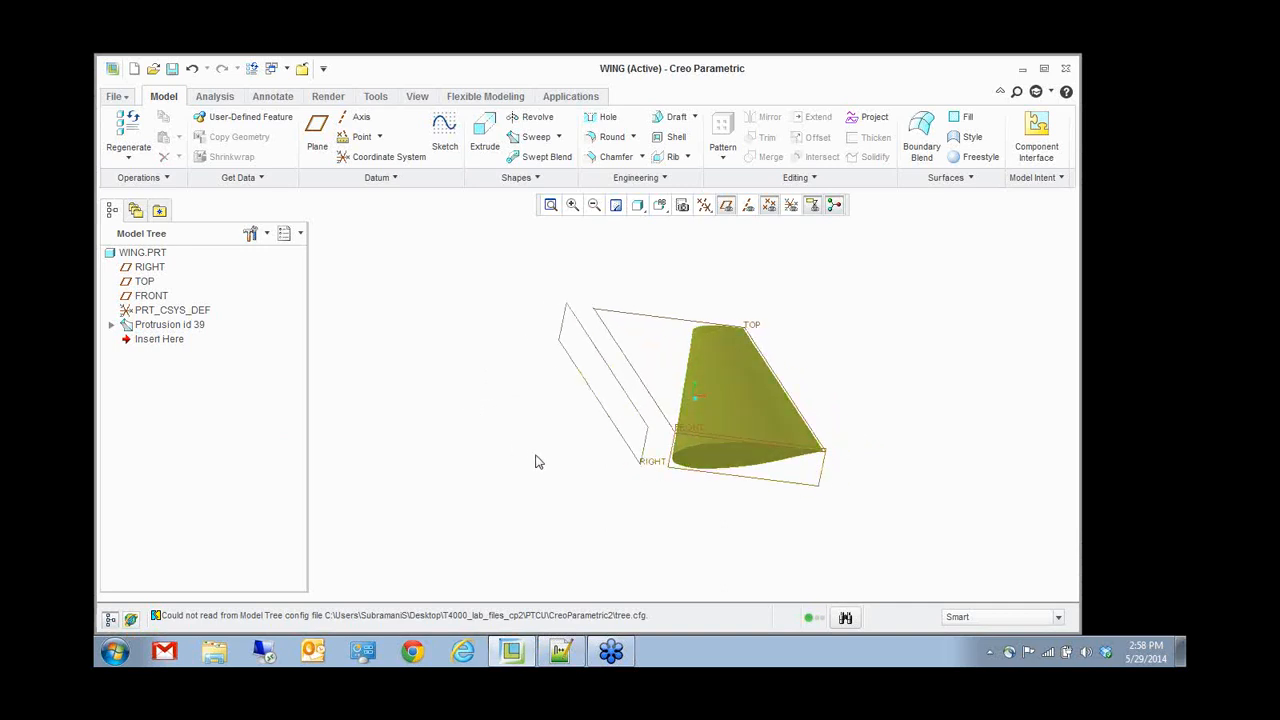
middle_drag(620, 451, 694, 451)
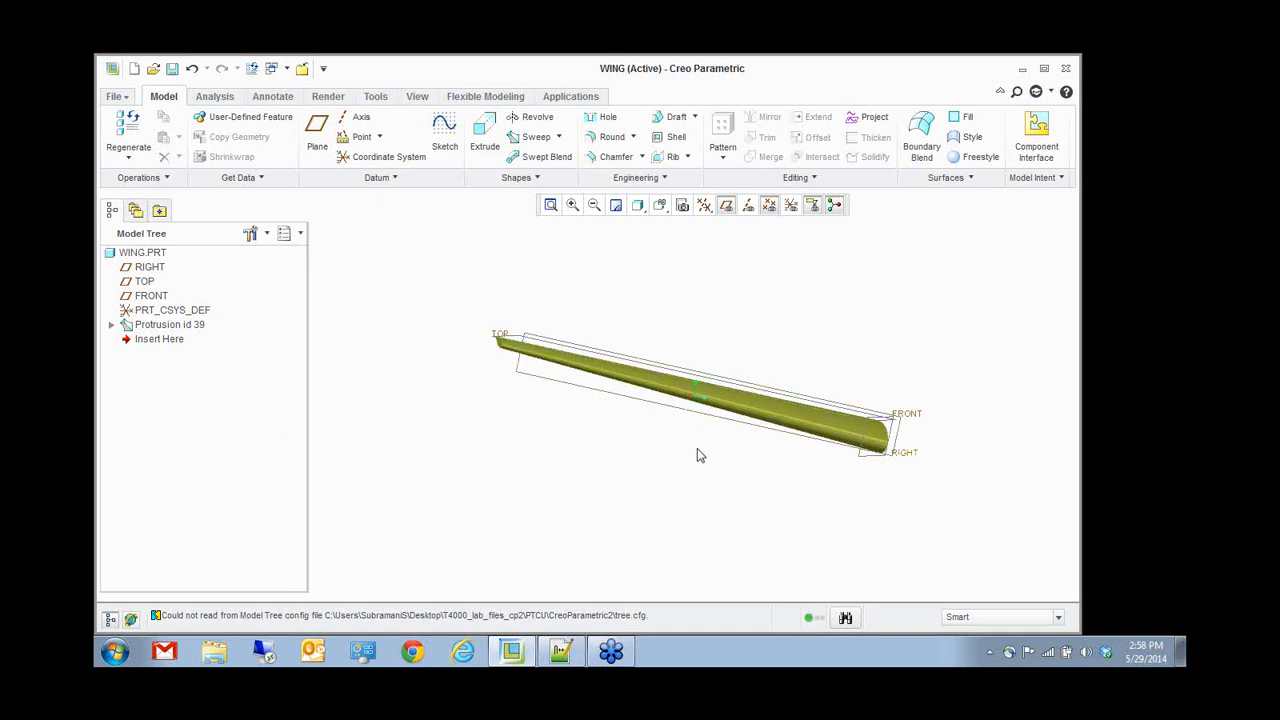
middle_drag(700, 455, 567, 462)
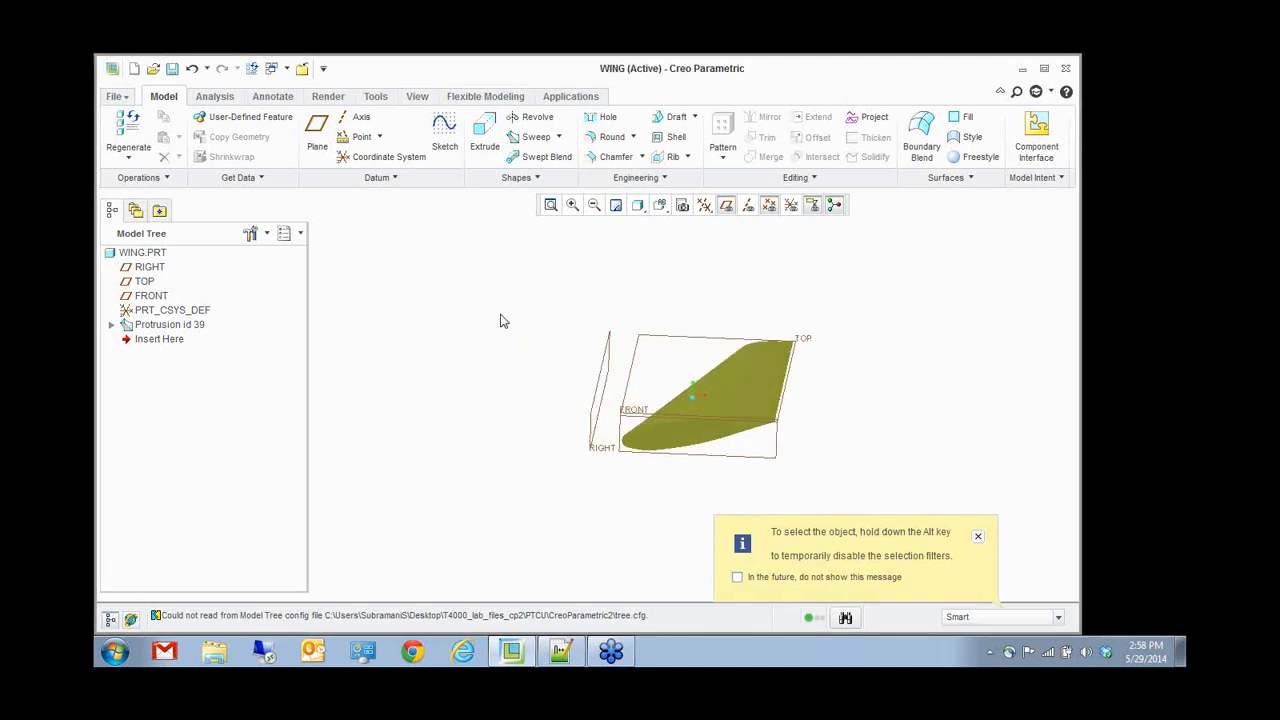
click(540, 152)
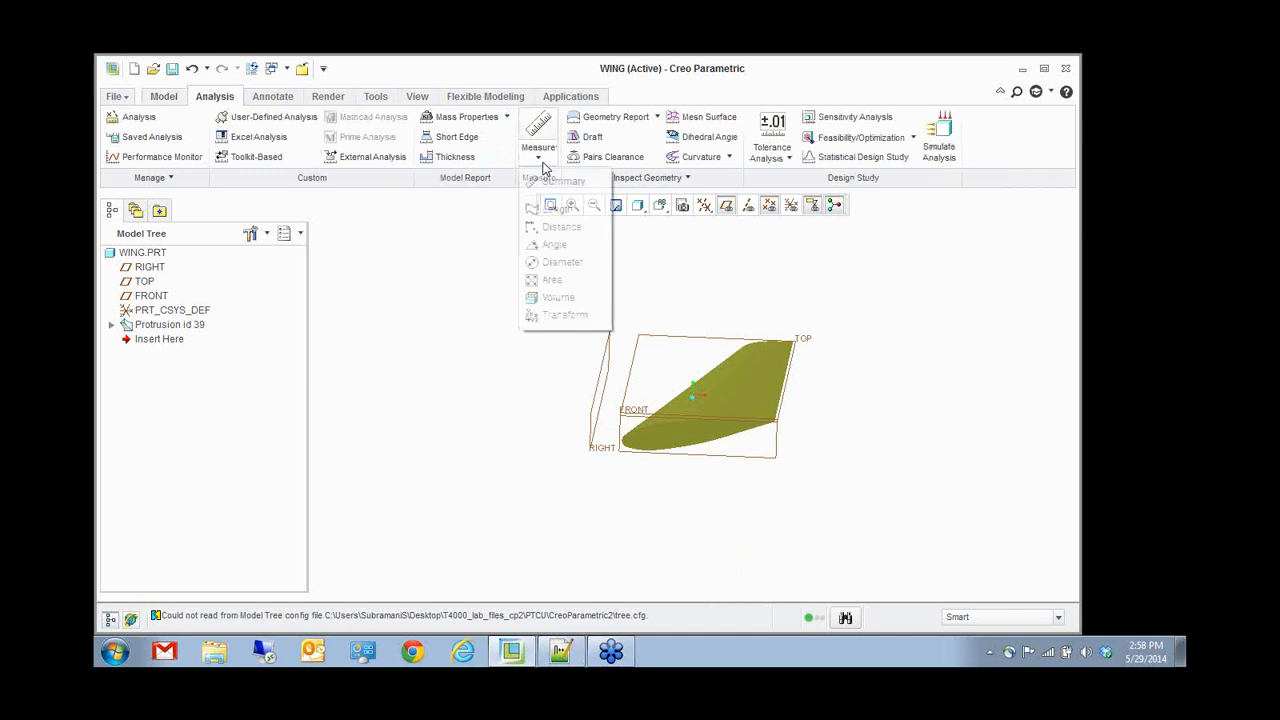
click(566, 279)
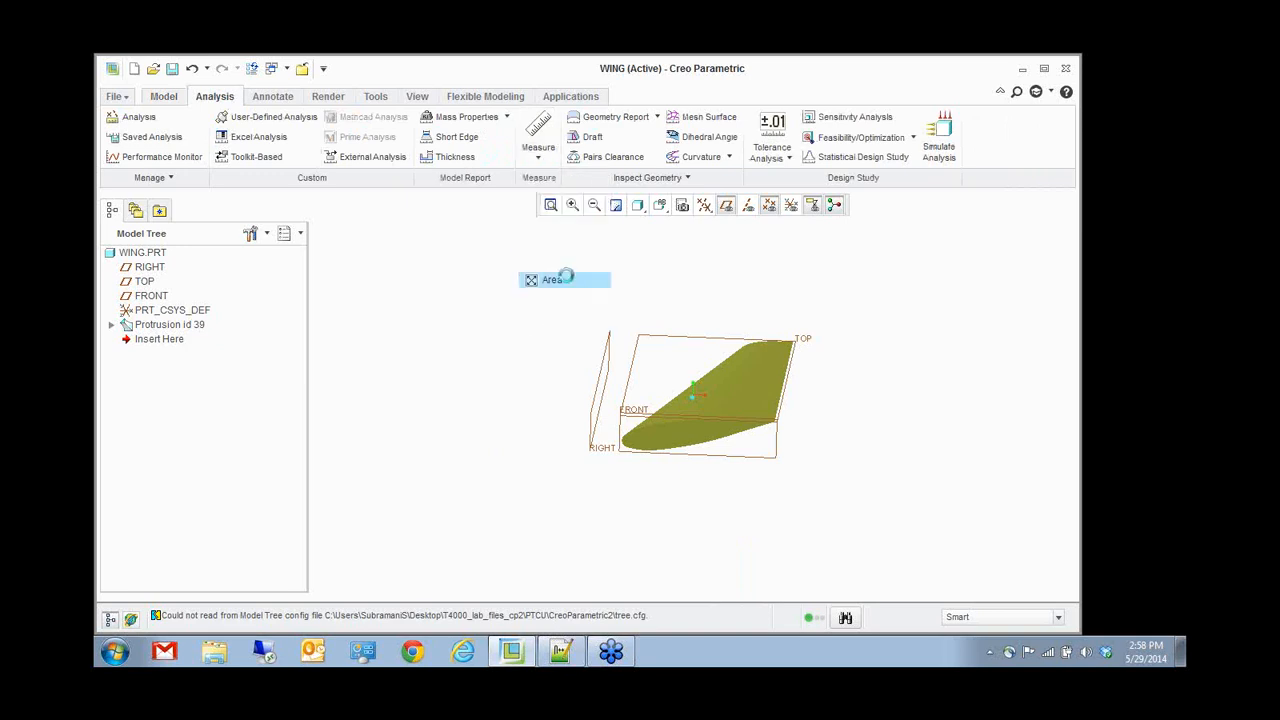
right_click(738, 368)
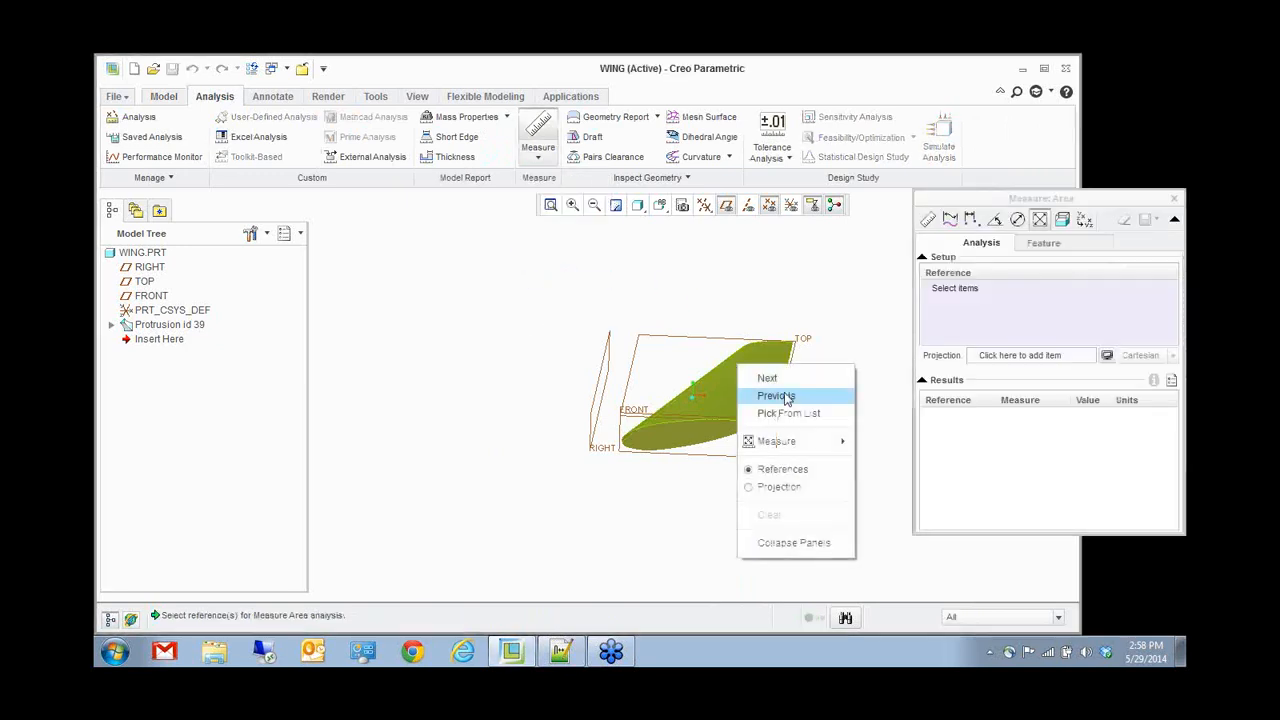
click(811, 415)
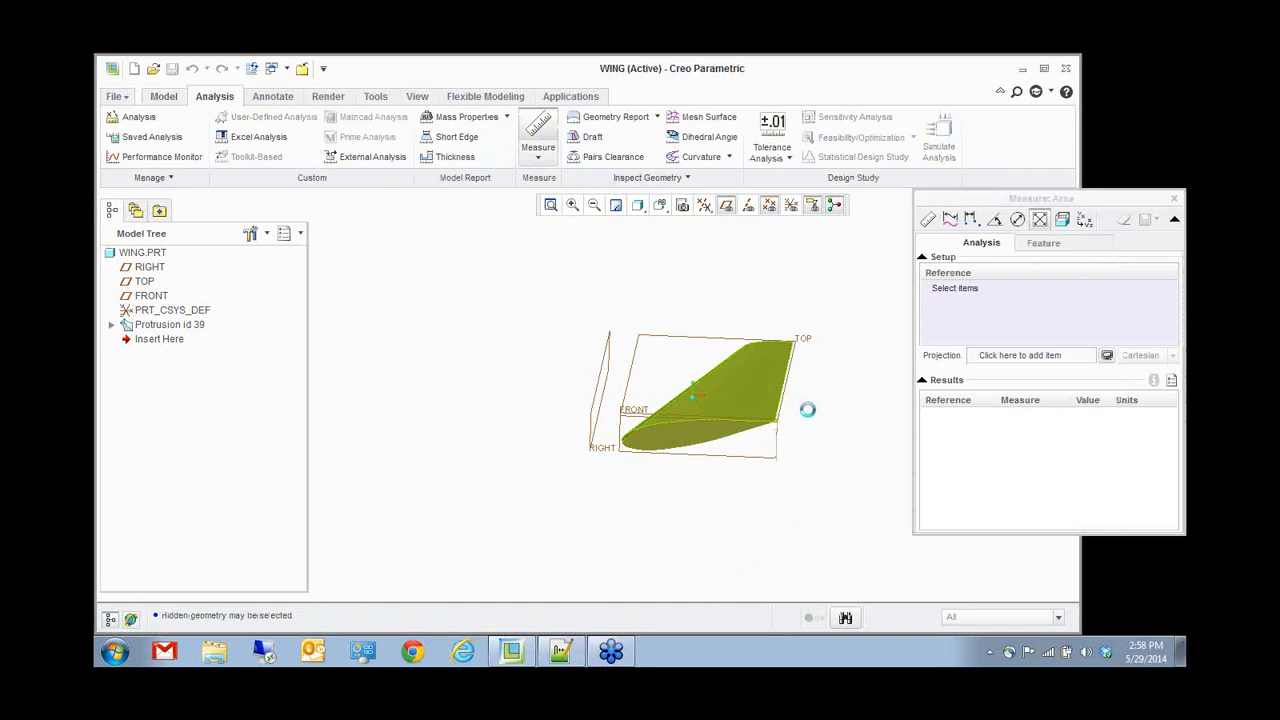
click(1104, 533)
click(1126, 623)
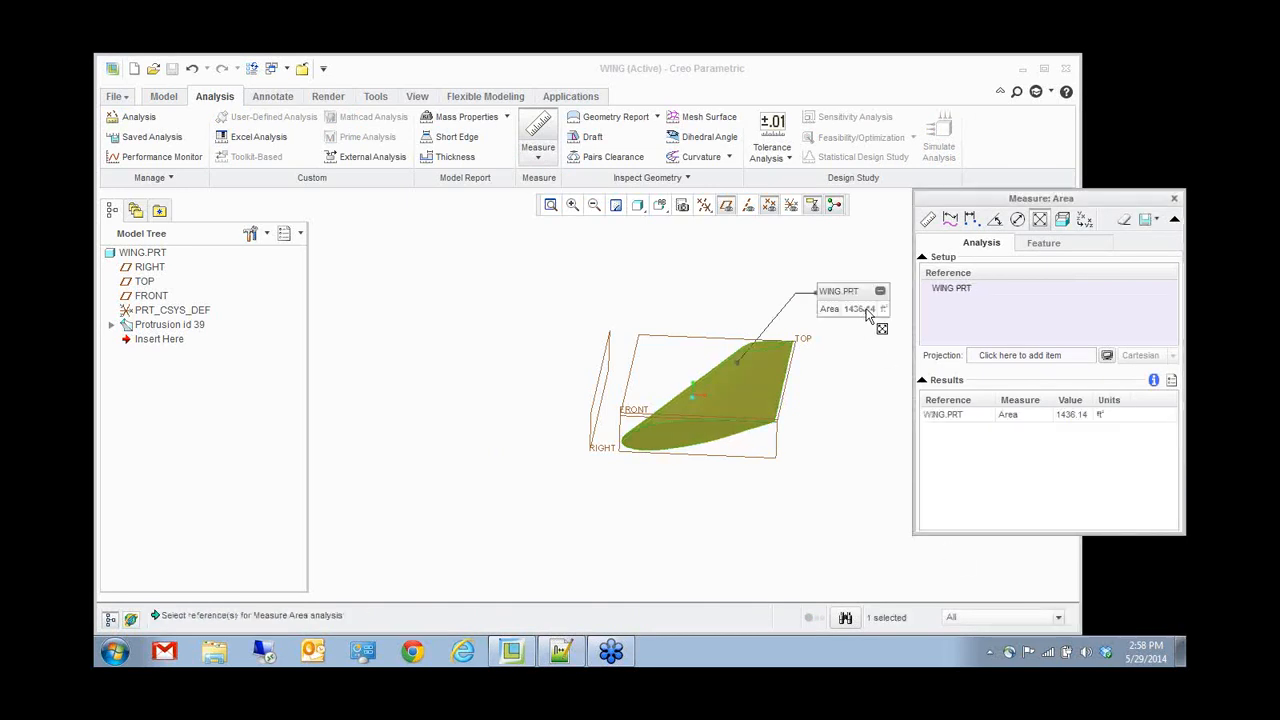
- Use the RIGHT datum plane as the projection reference for the wing's area measurement
click(1015, 355)
mouse_move(836, 390)
middle_down()
mouse_move(820, 381)
mouse_move(824, 392)
middle_up()
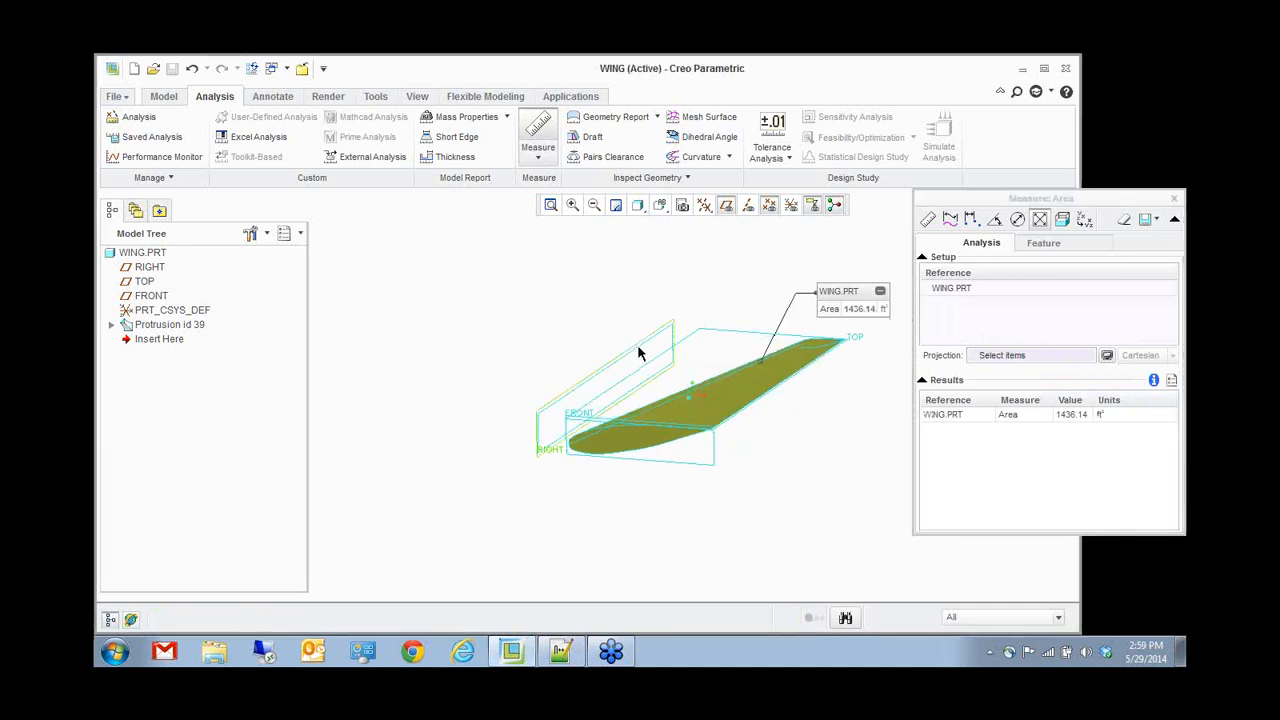
click(640, 353)
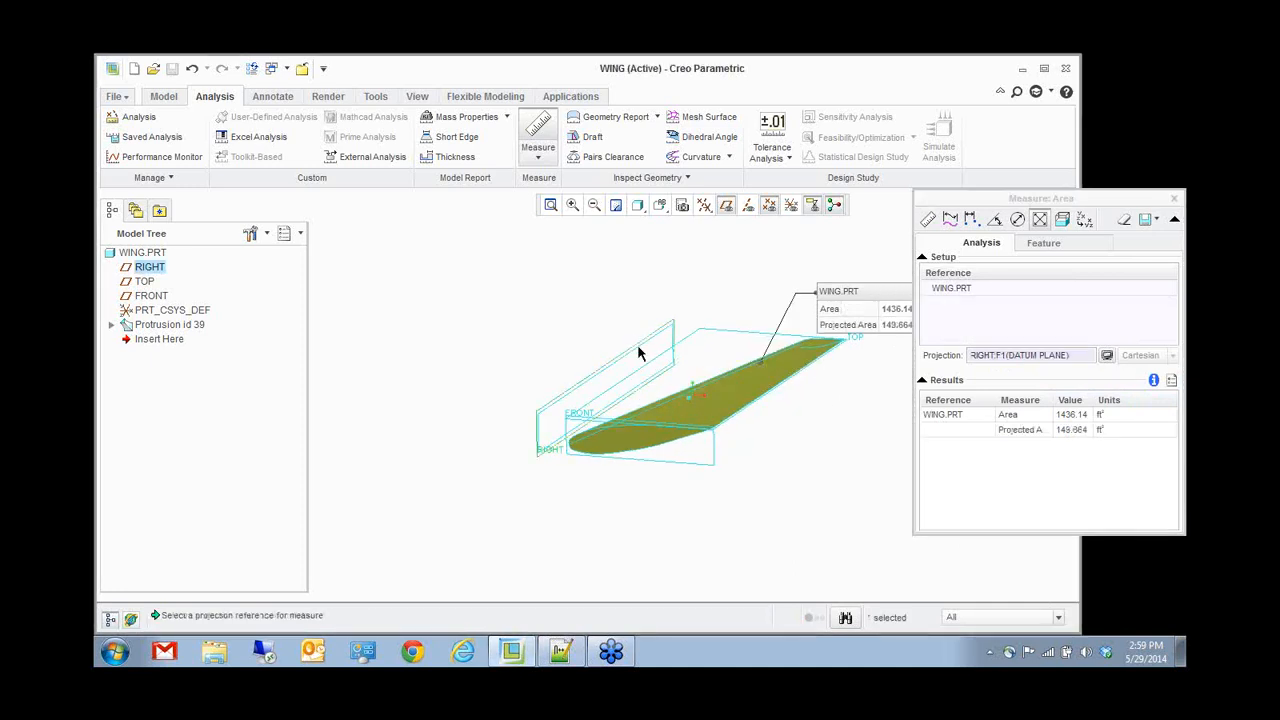
click(1070, 432)
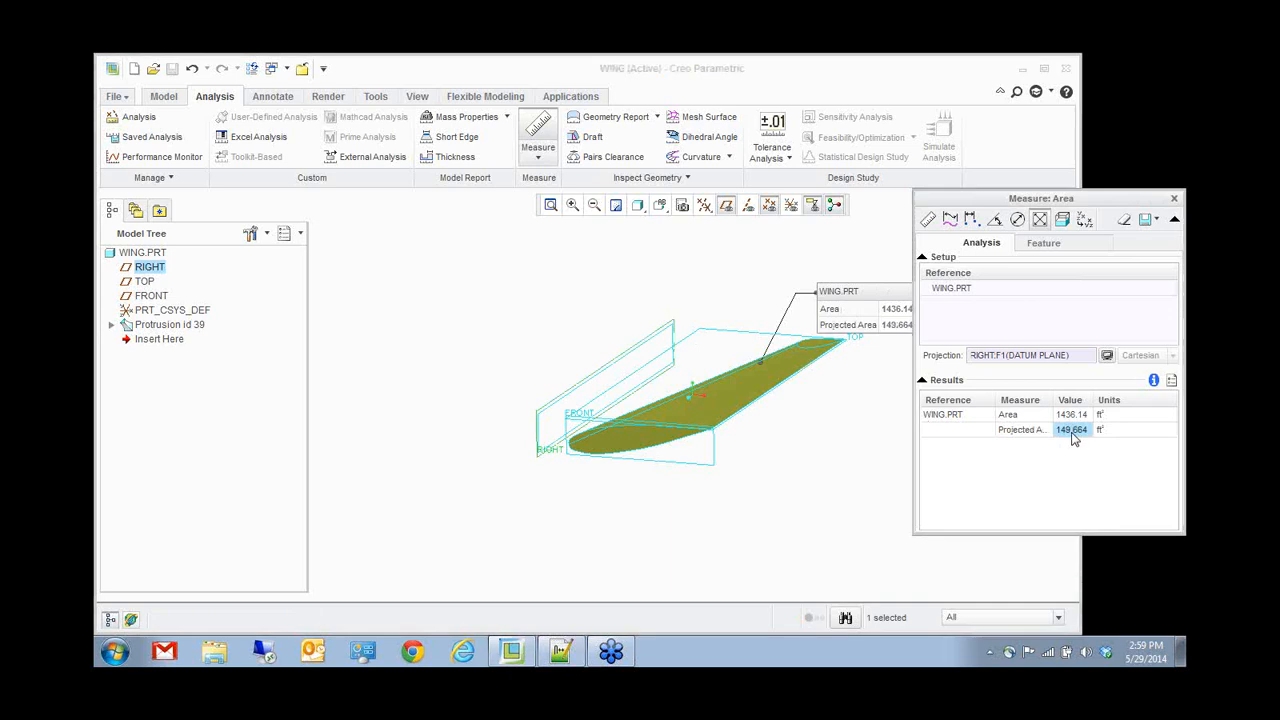
mouse_move(823, 463)
middle_down()
mouse_move(757, 443)
mouse_move(829, 441)
mouse_move(801, 467)
middle_up()
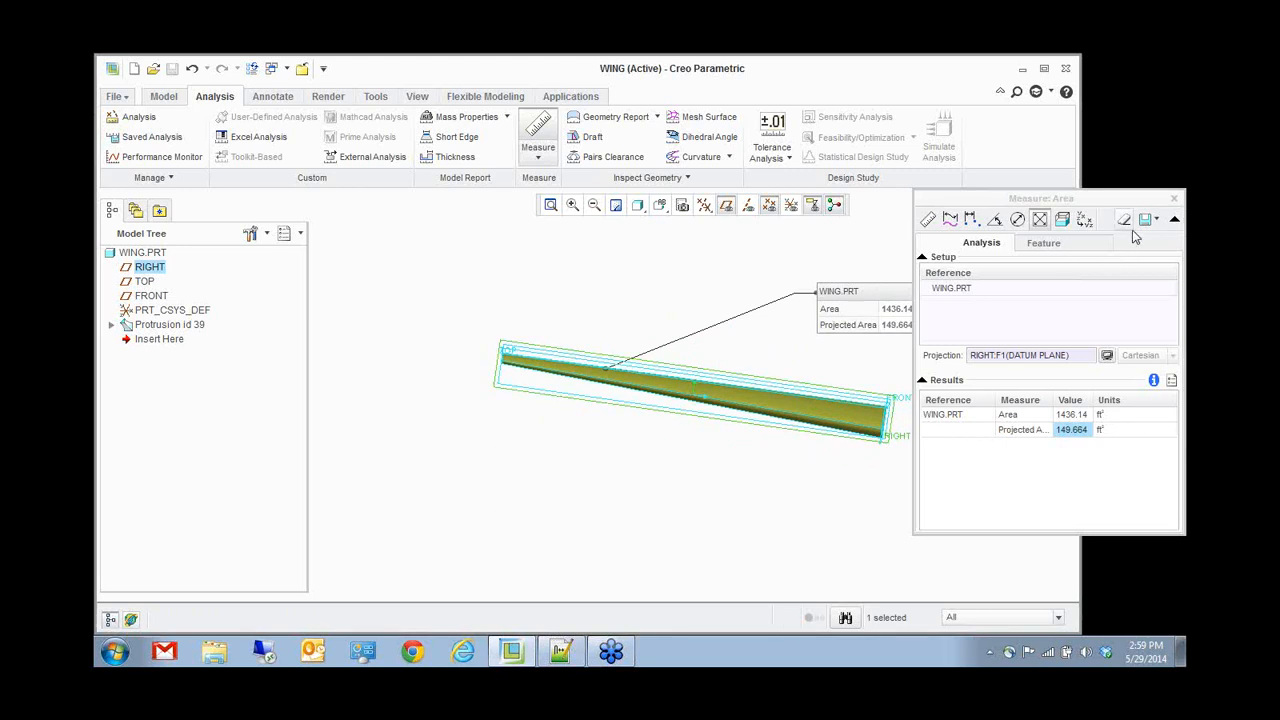
- Copy the PROJ_AREA parameter name, then save the area measurement as a feature named AREA_1 and close the measurement
click(1048, 243)
double_click(987, 327)
key(ctrl+c)
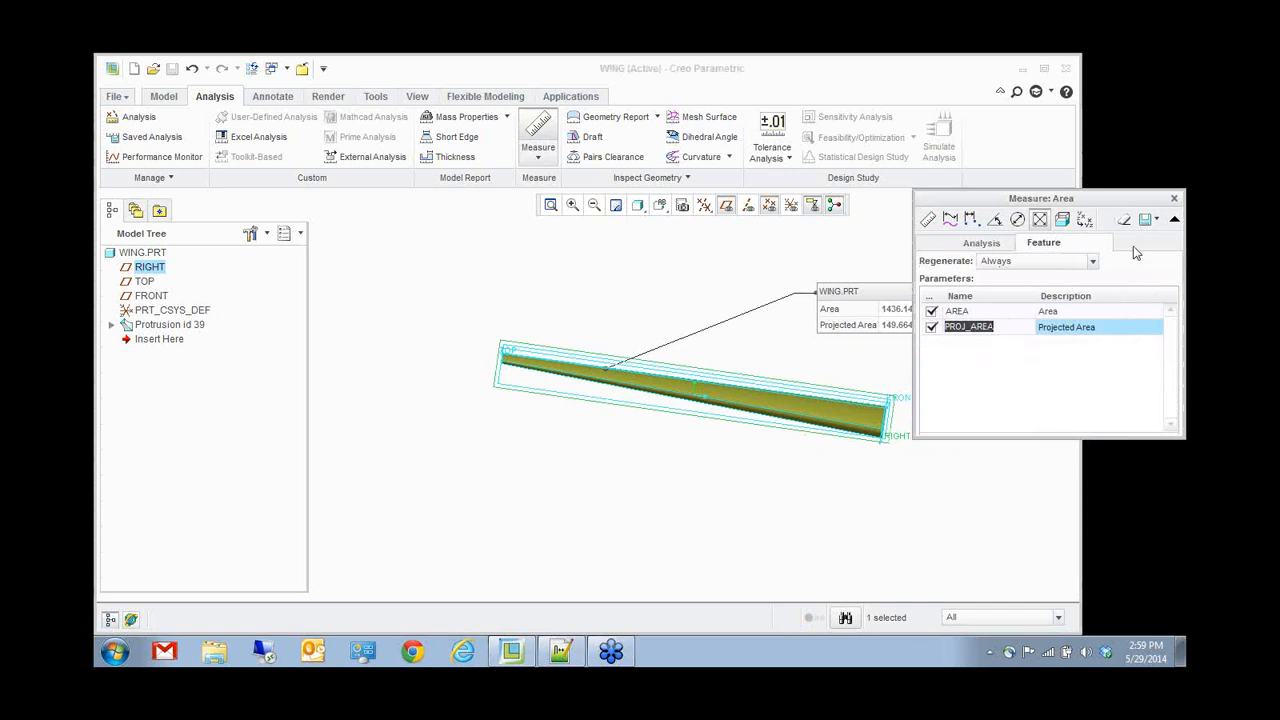
click(1150, 219)
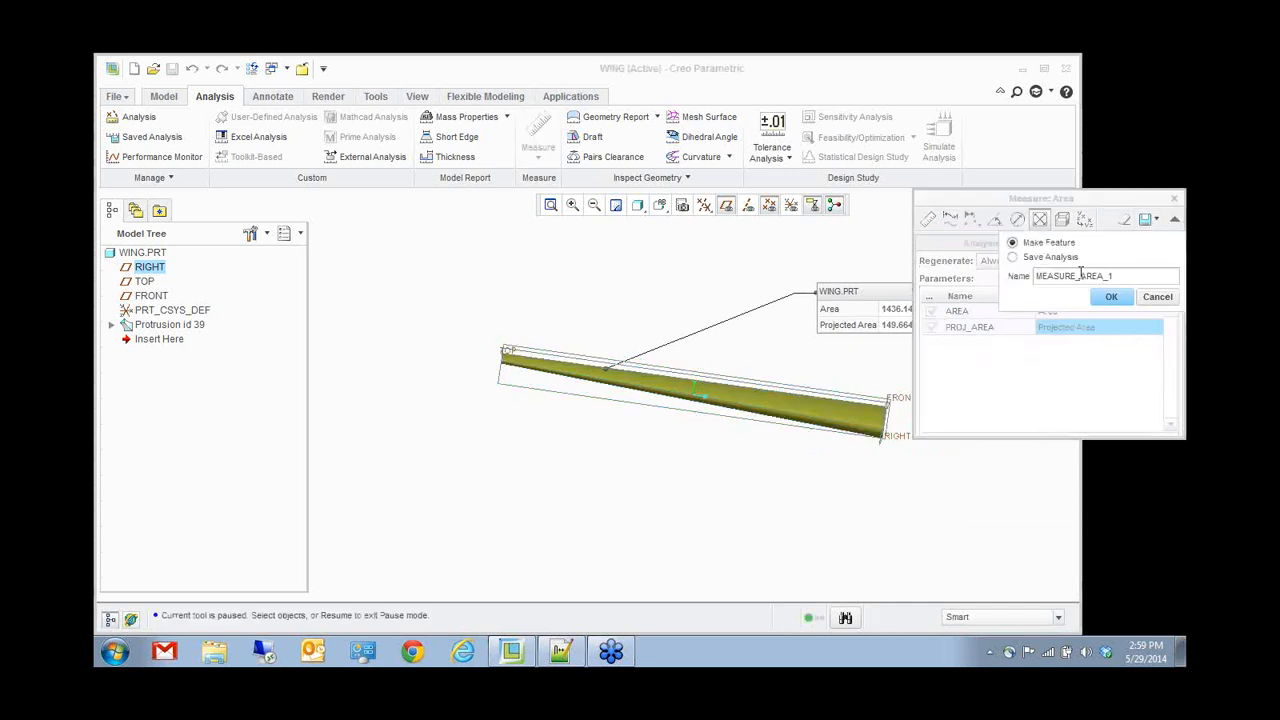
drag(1080, 276, 951, 278)
key(BackSpace)
click(1111, 296)
drag(1061, 199, 904, 205)
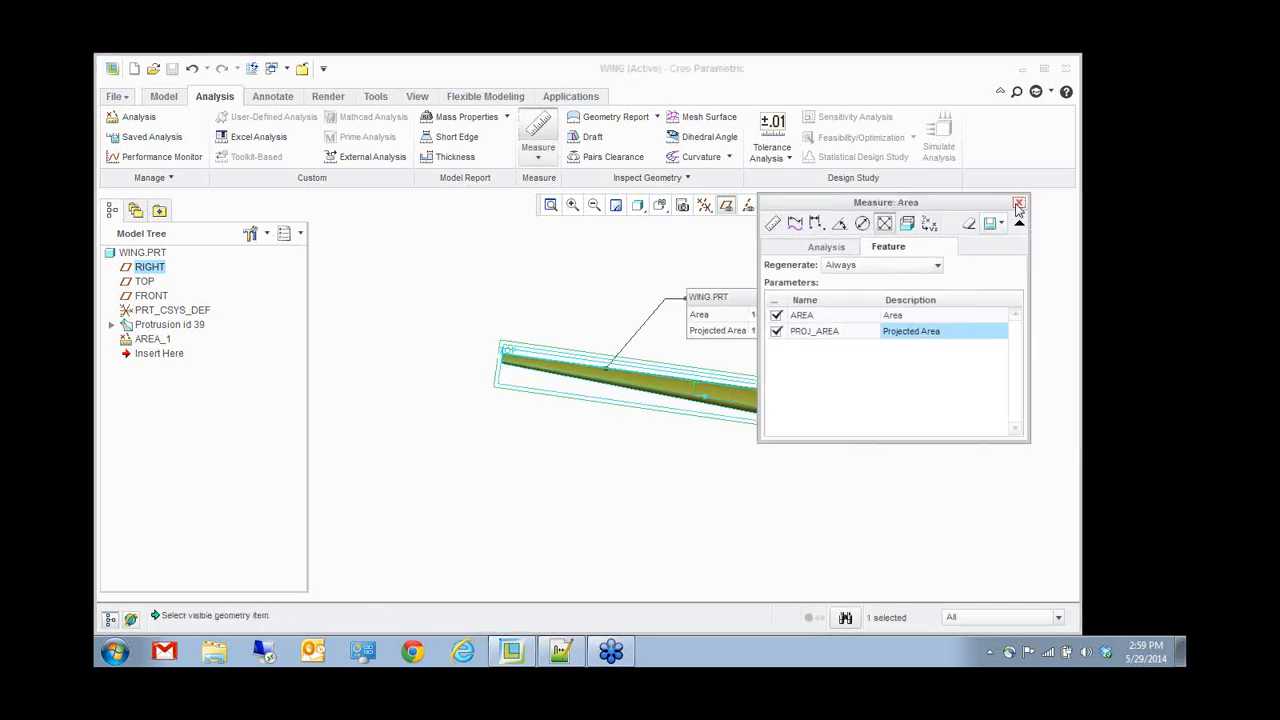
click(1018, 205)
- Add a model tree column for the PROJ_AREA feature parameter
click(267, 234)
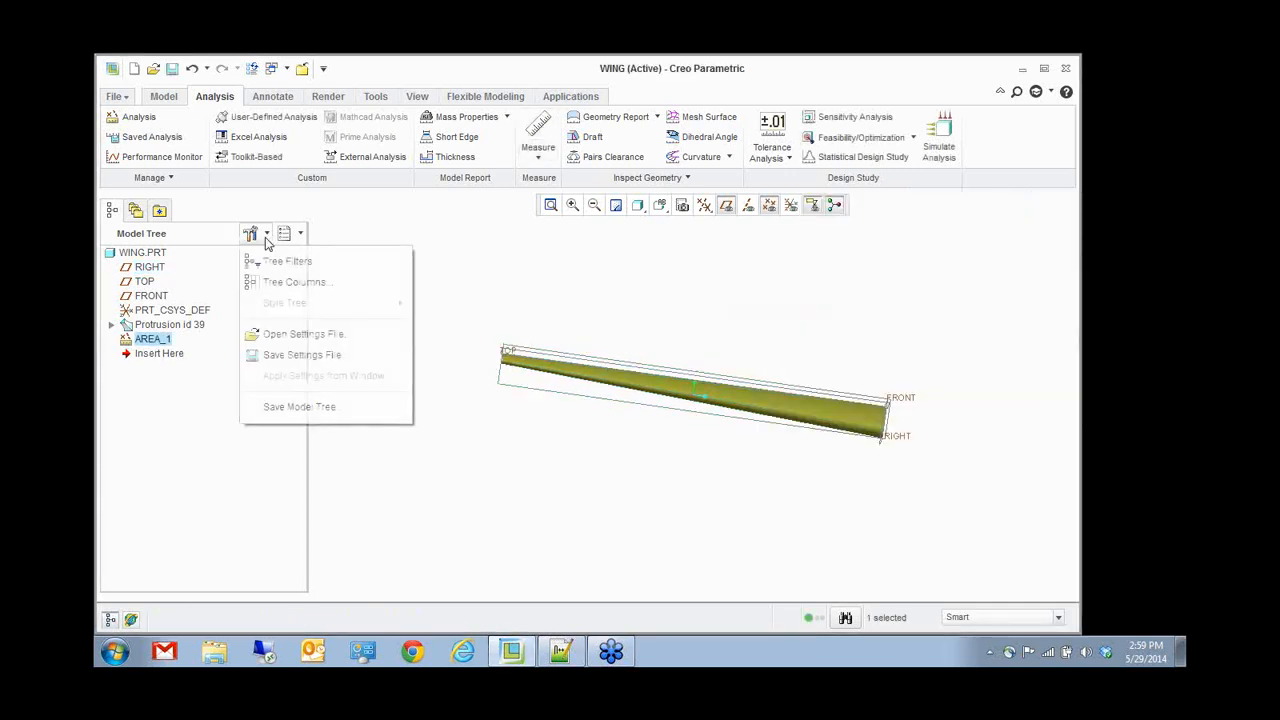
click(290, 281)
click(596, 248)
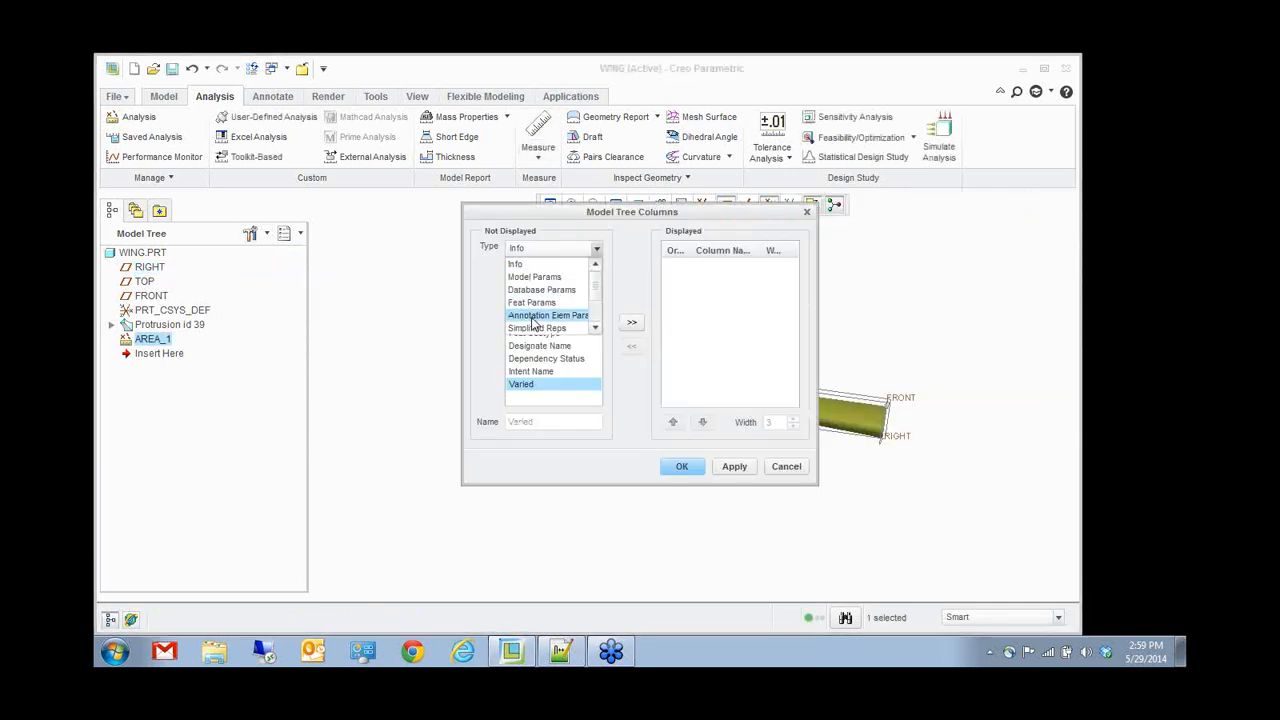
click(540, 314)
click(572, 418)
key(ctrl+v)
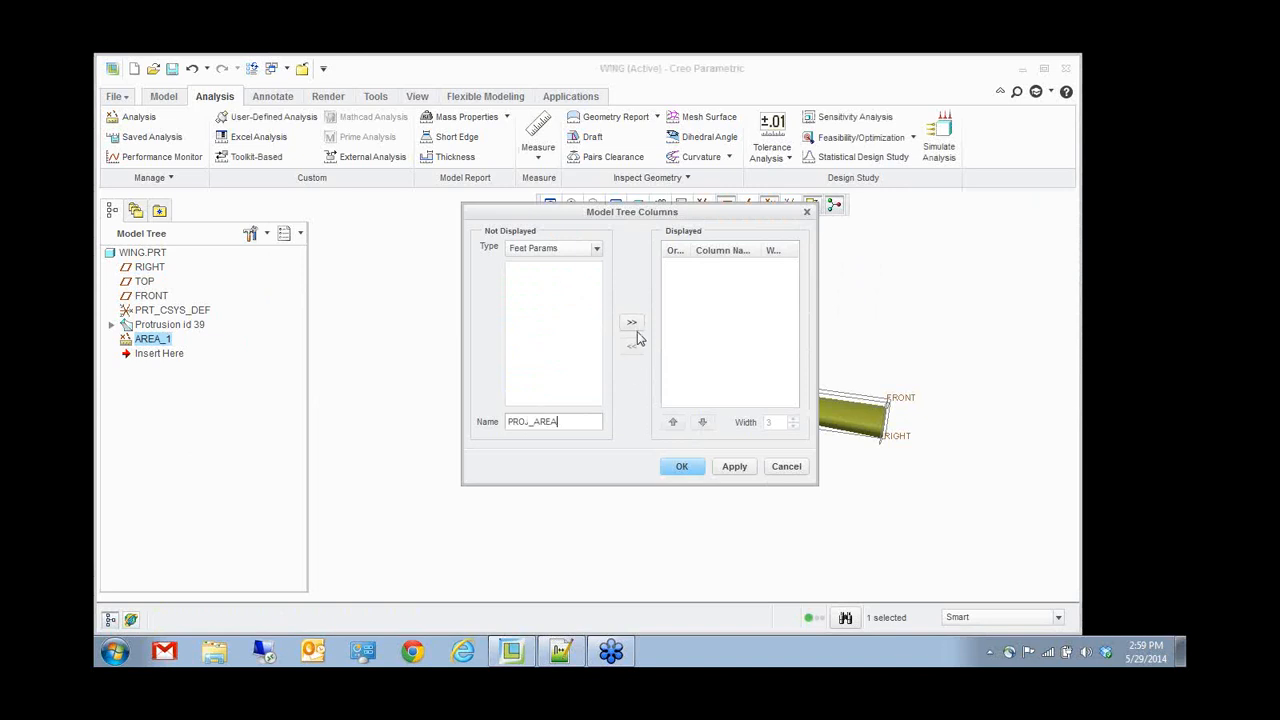
click(636, 324)
click(683, 467)
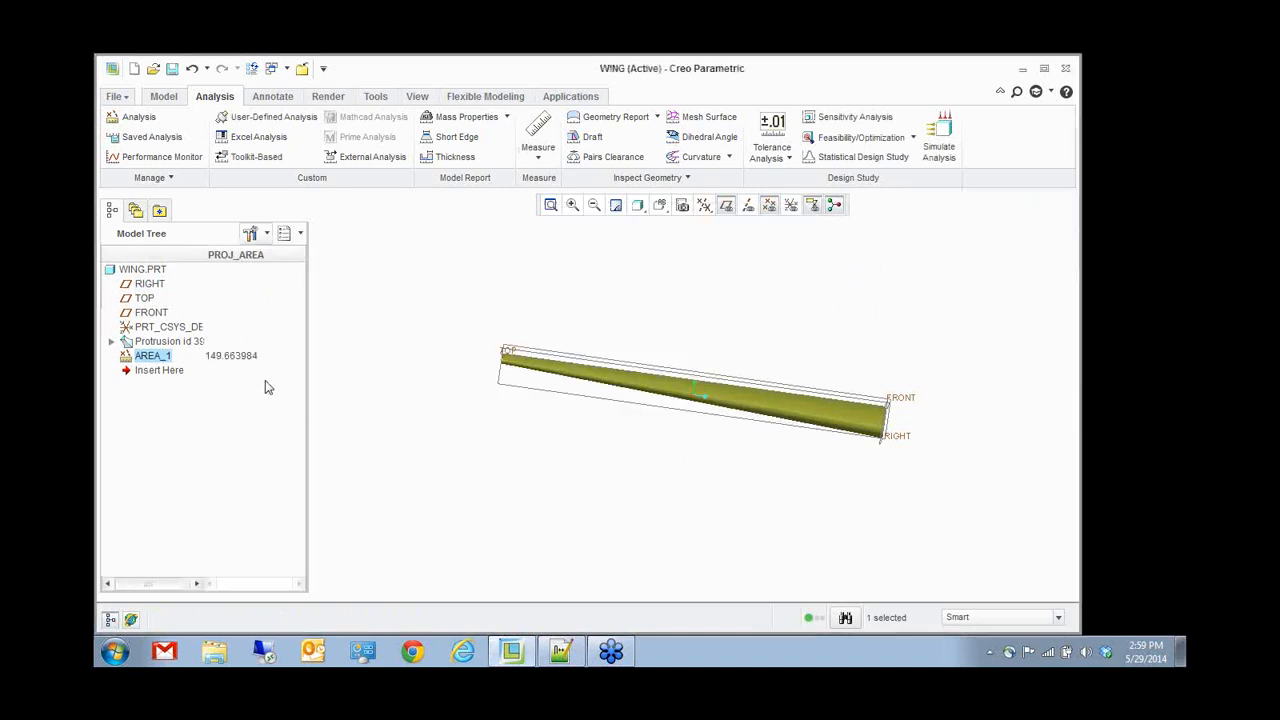
- Clear the selection and hide the datum planes of the wing
middle_drag(489, 423, 469, 429)
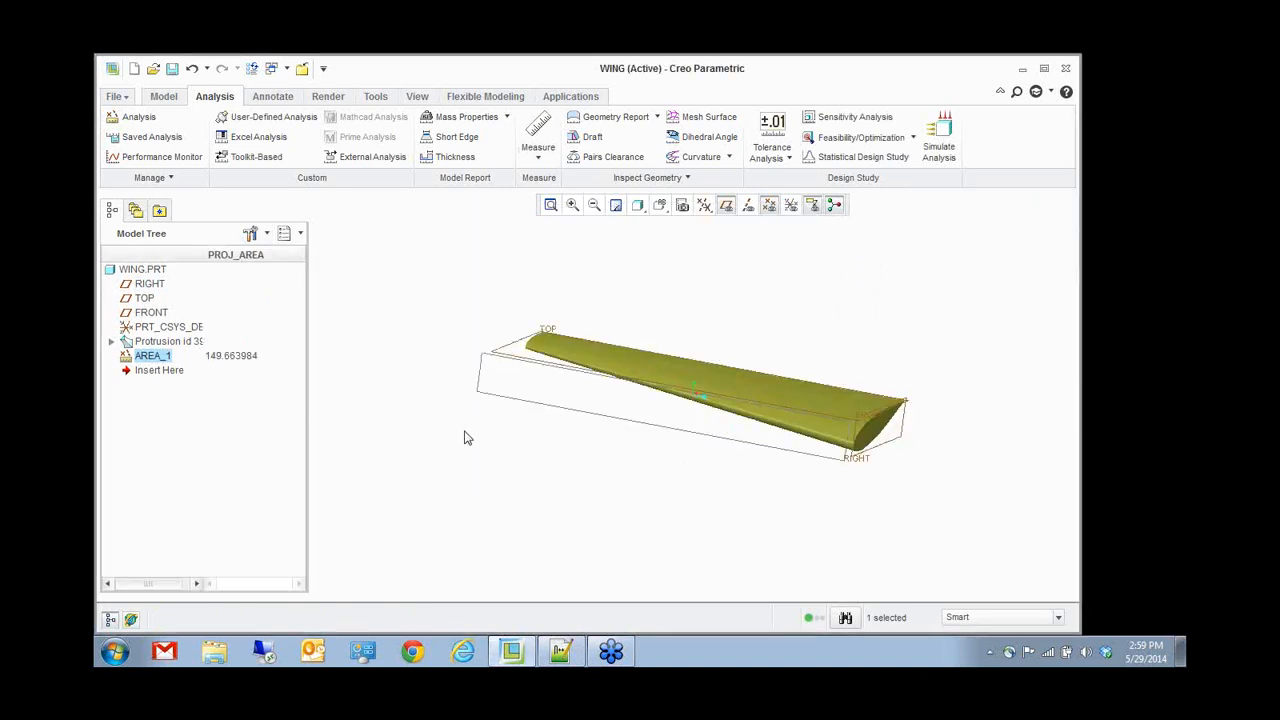
click(467, 433)
click(727, 205)
middle_drag(545, 265, 514, 283)
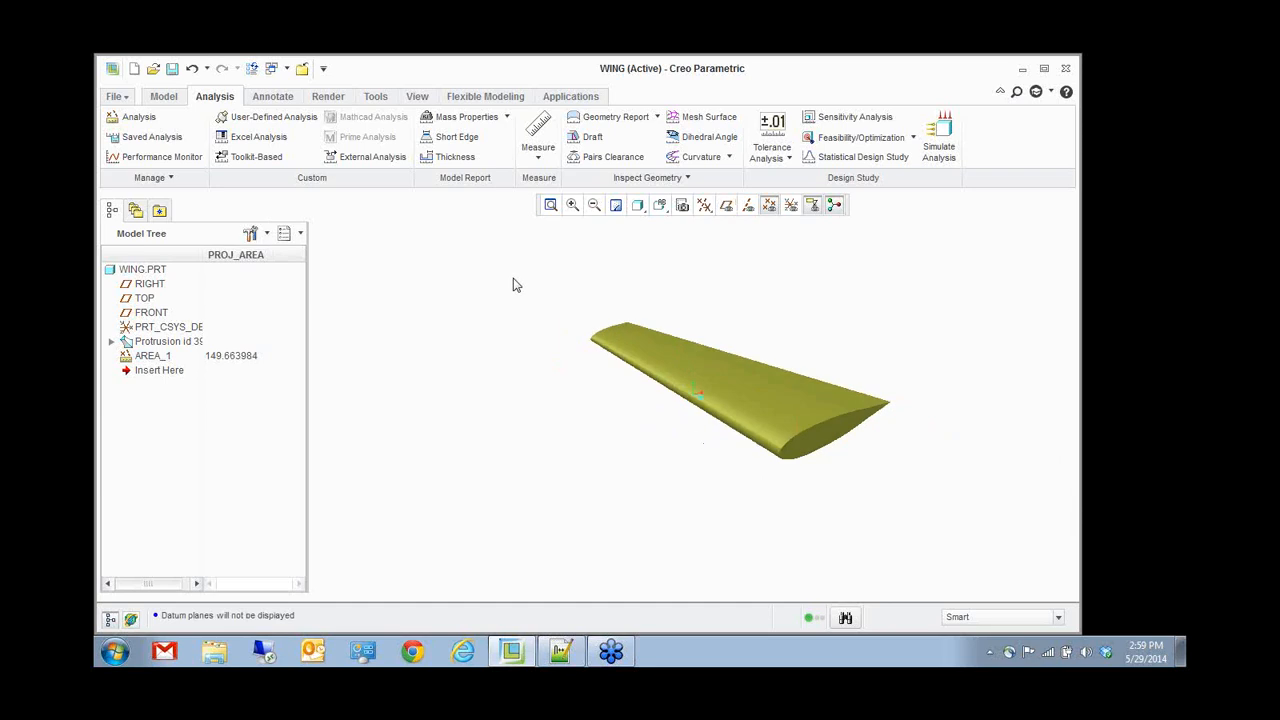
- Start an analysis feature named LIFT_FORCE_CALC, set its type to Excel Analysis and proceed to its definition
click(140, 119)
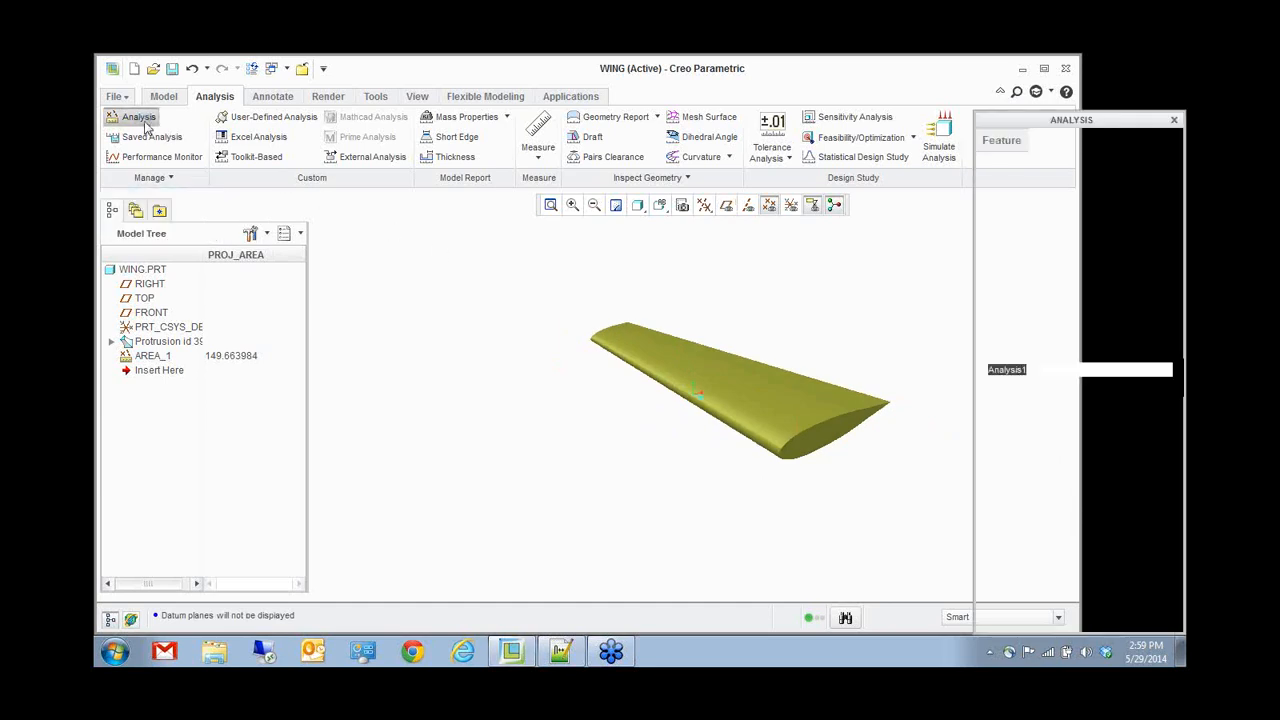
drag(1017, 119, 883, 99)
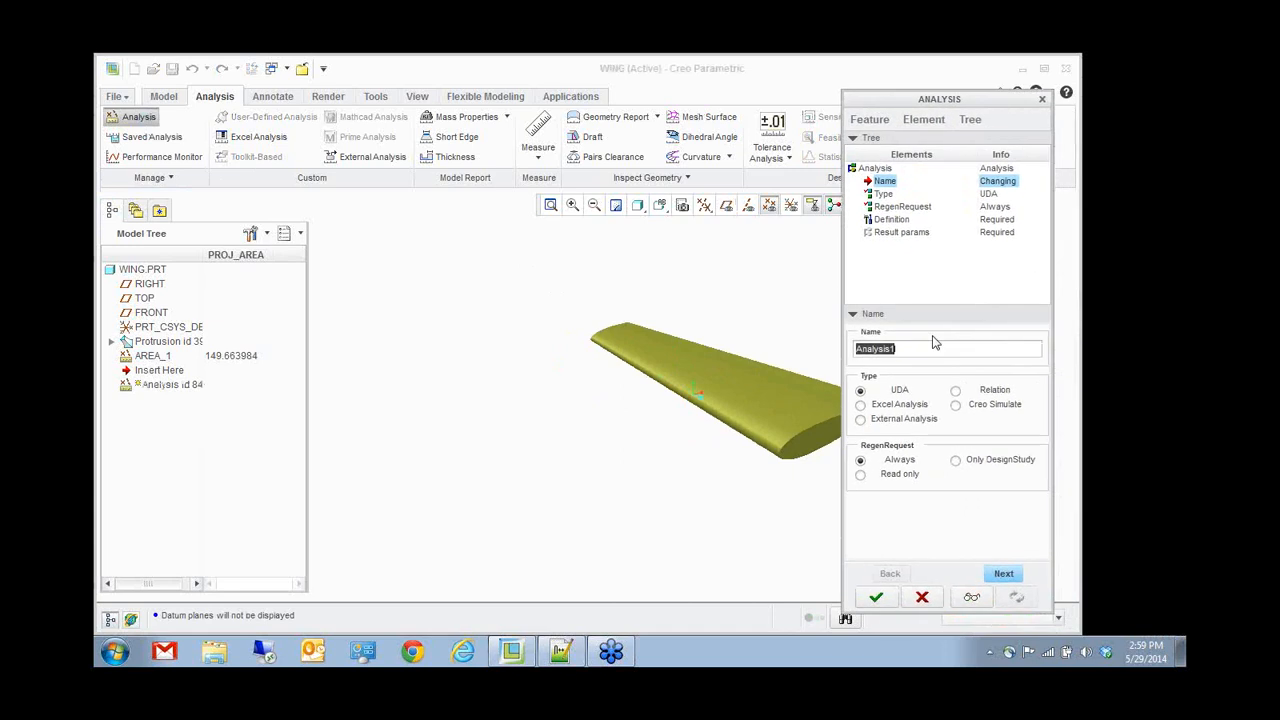
text(lift_force-calc)
key(Return)
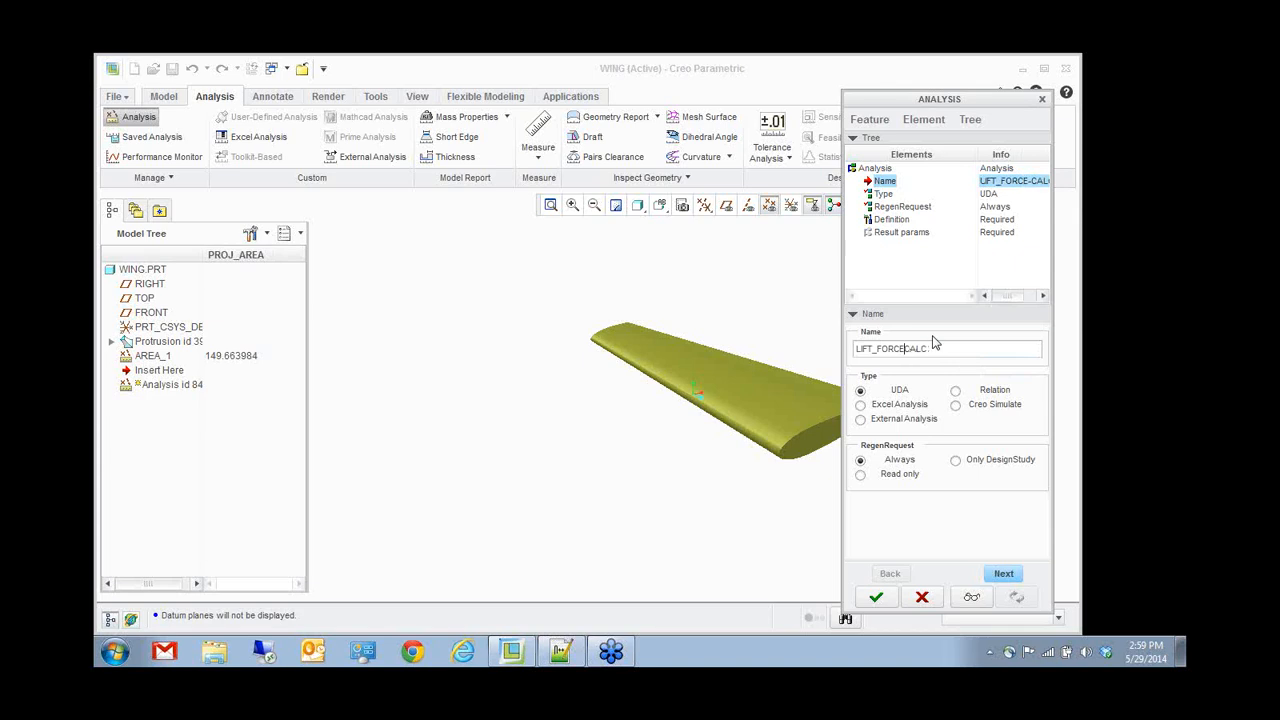
text(_)
click(862, 407)
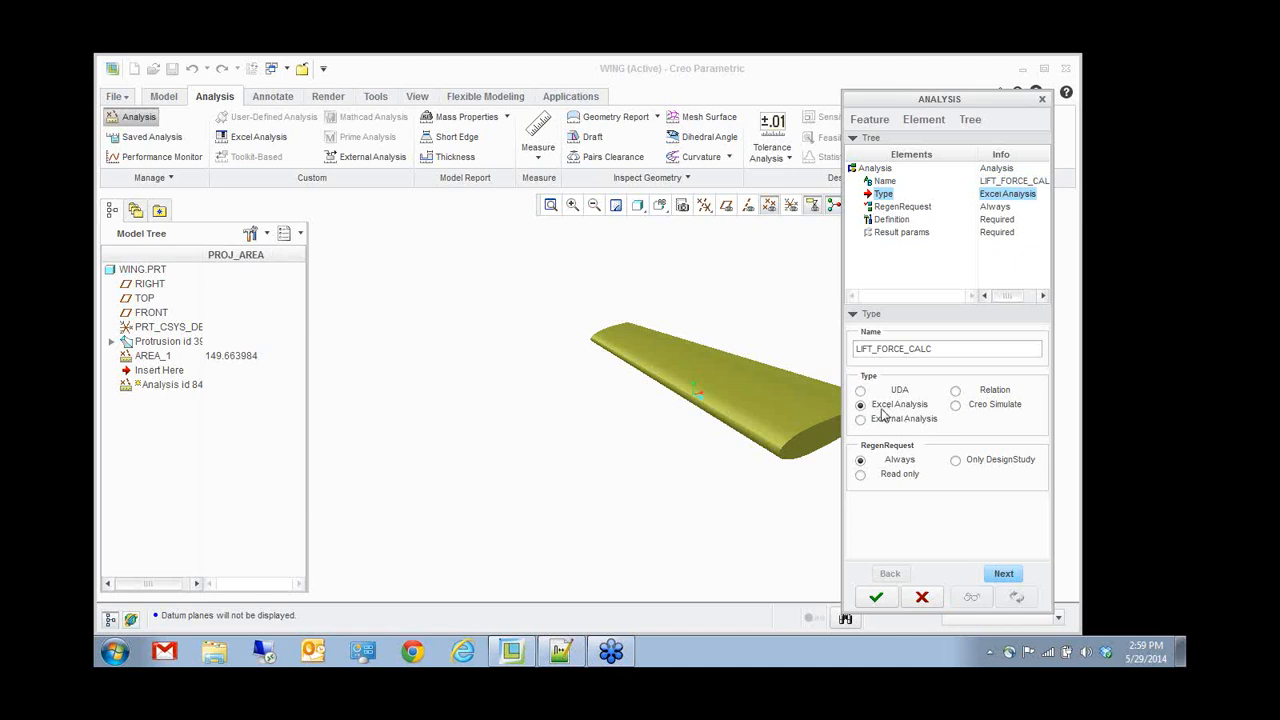
click(1004, 573)
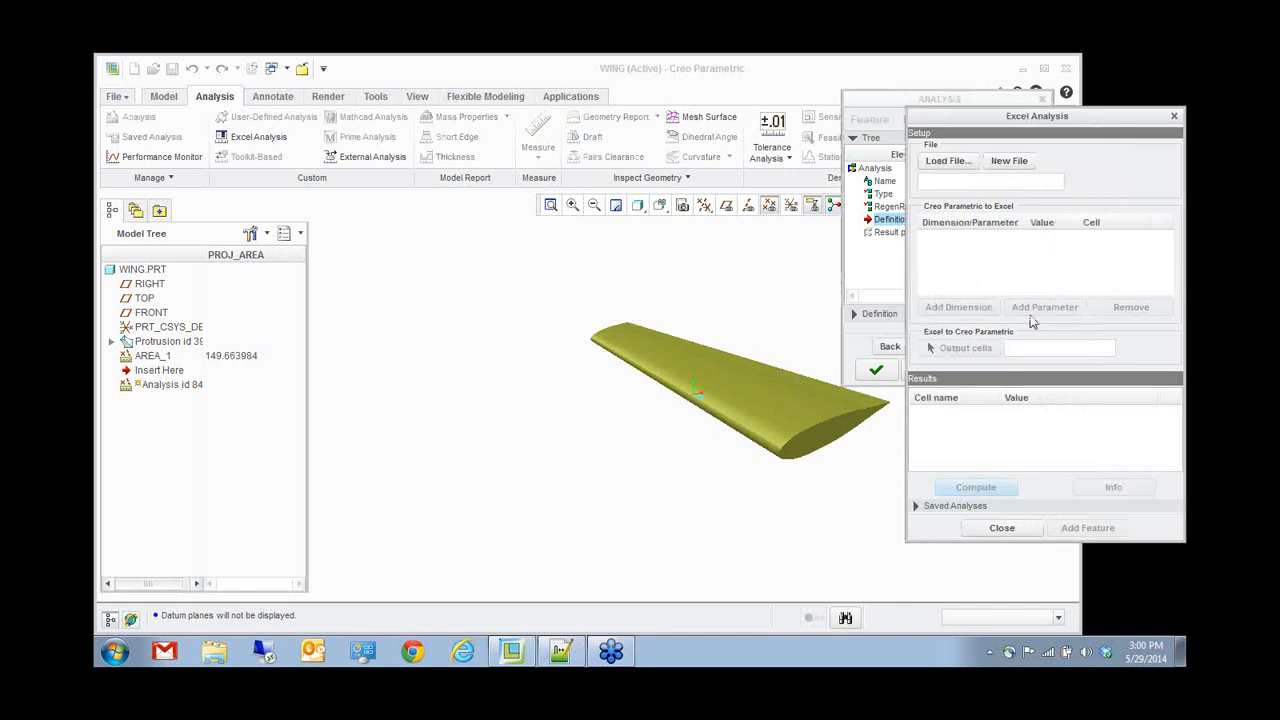
- Load Wing_Calc.xls from the WING folder inside DEMO and place its window beside the wing model
click(947, 162)
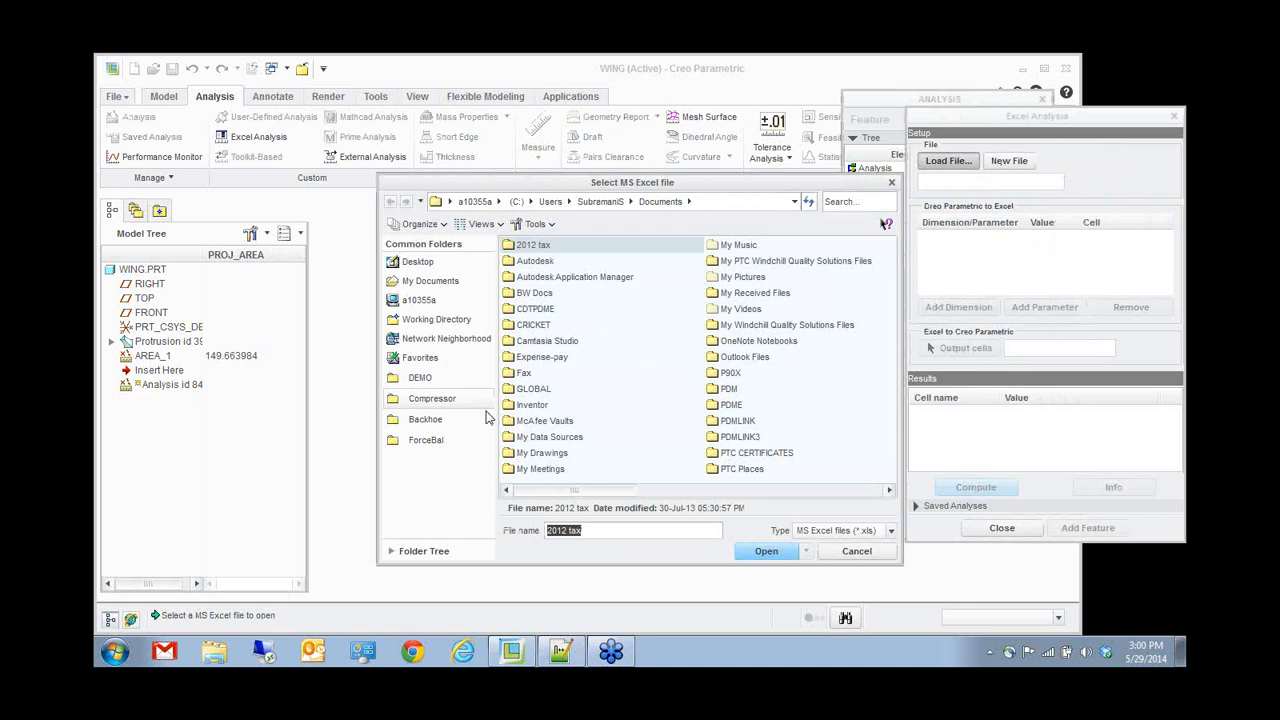
click(419, 378)
double_click(529, 357)
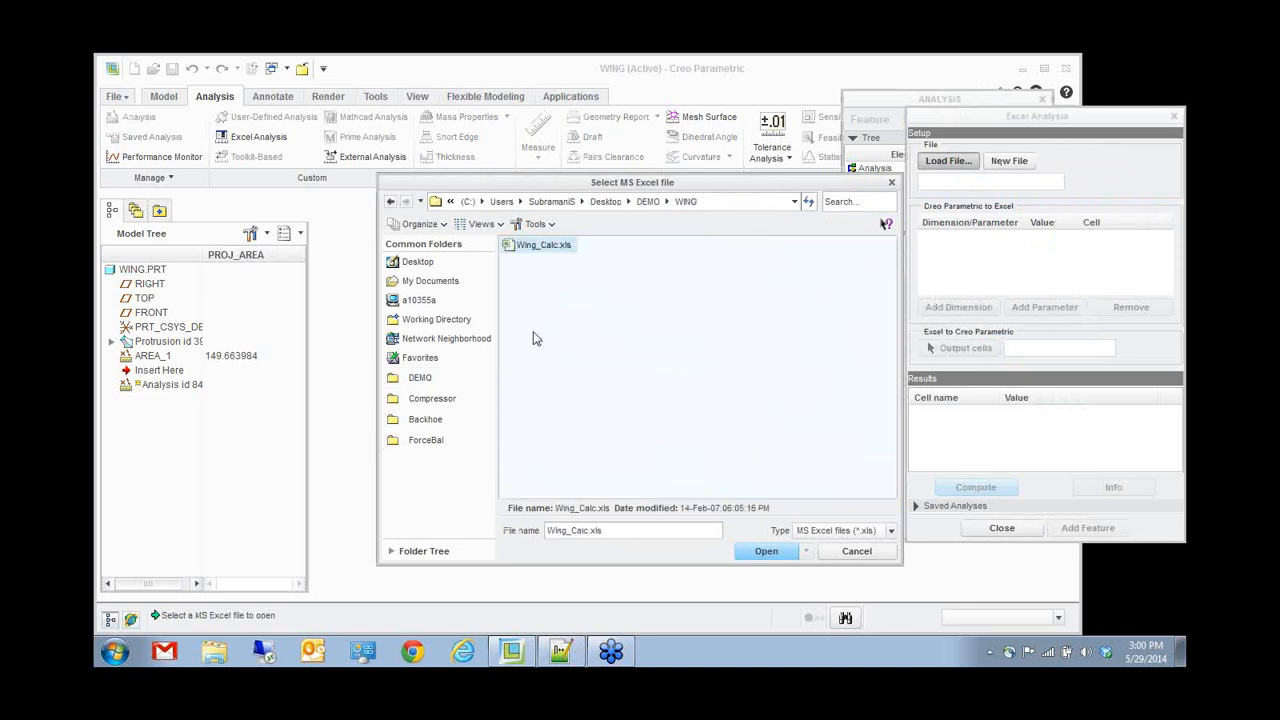
double_click(541, 246)
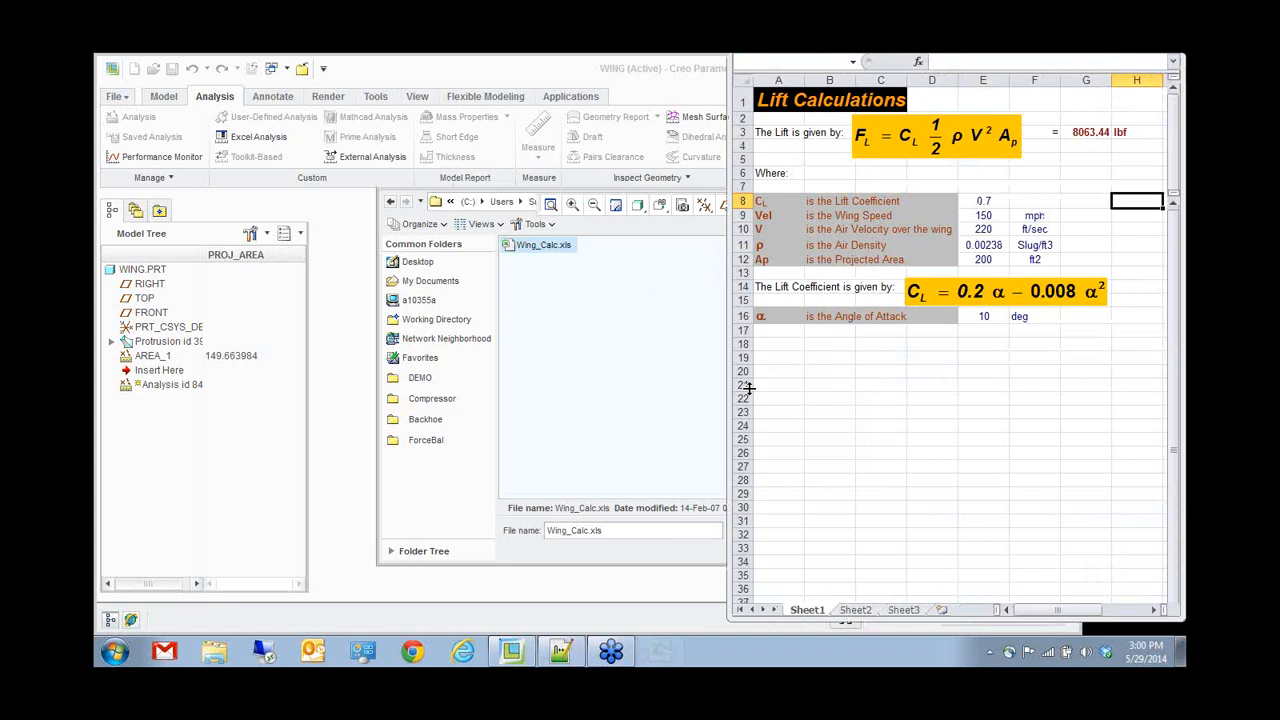
drag(895, 70, 259, 72)
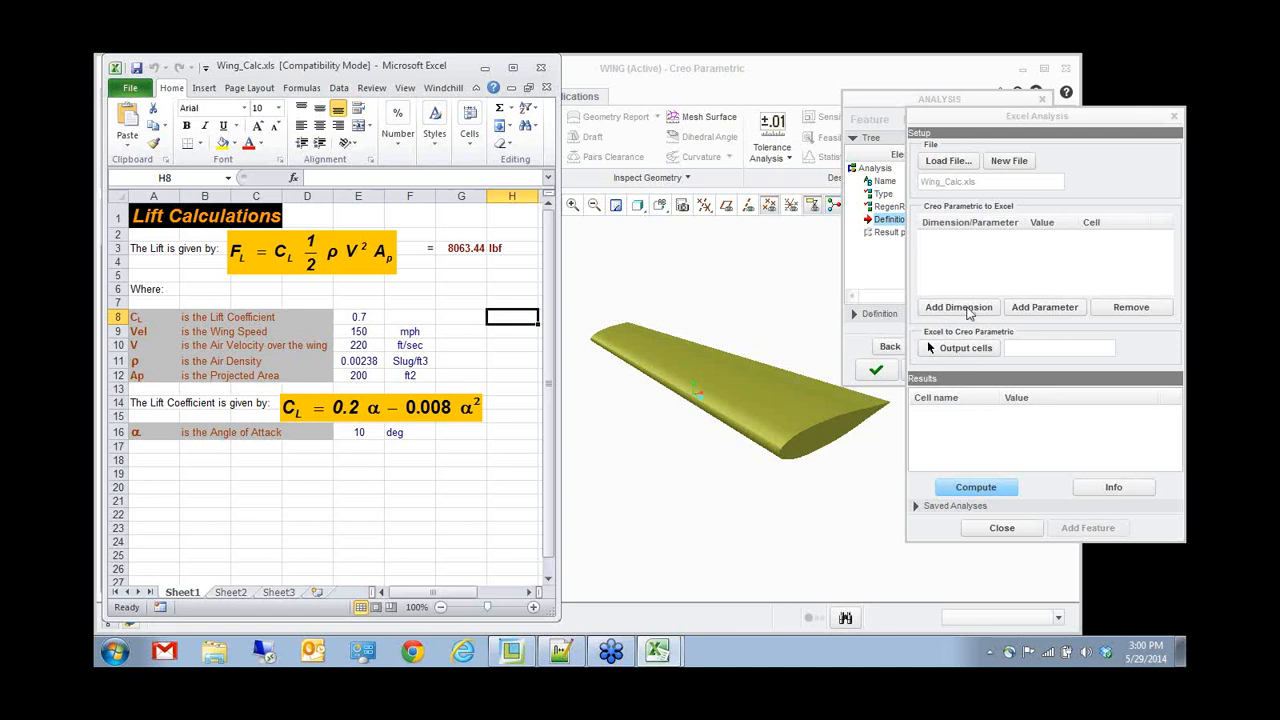
- Link the protrusion's angle dimension d17 to the angle-of-attack cell E16 of the spreadsheet
click(968, 312)
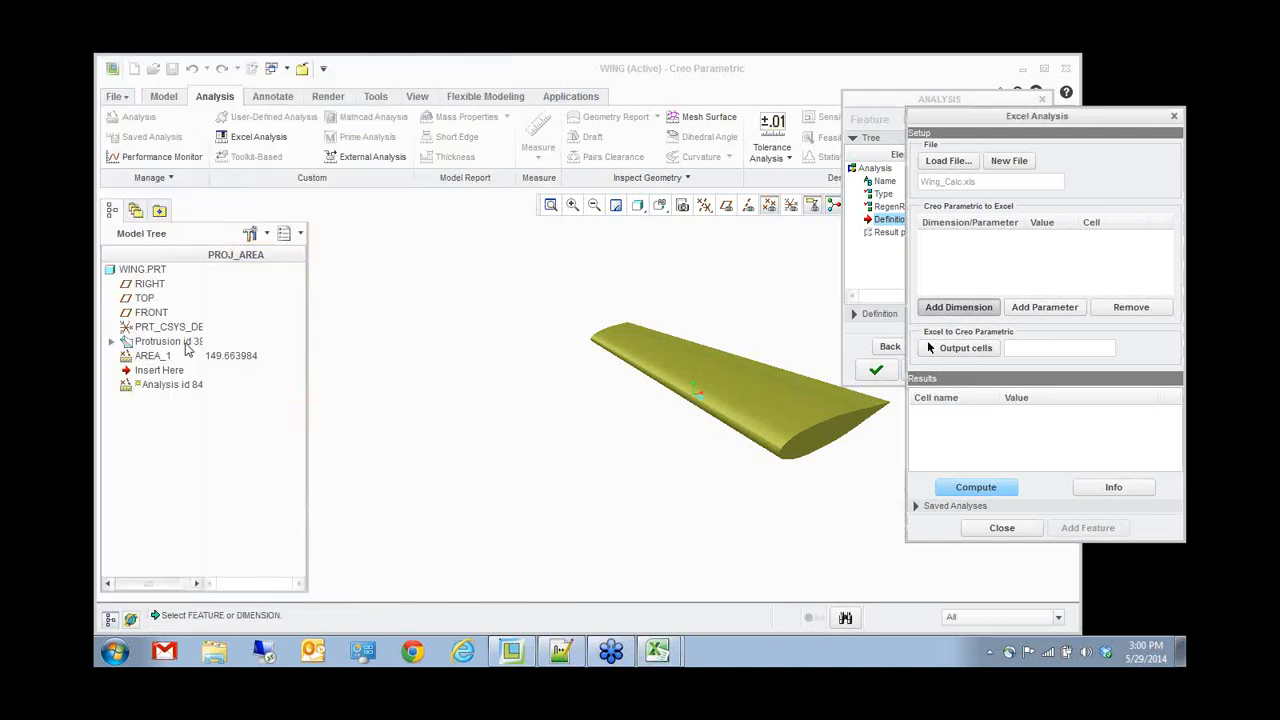
click(186, 346)
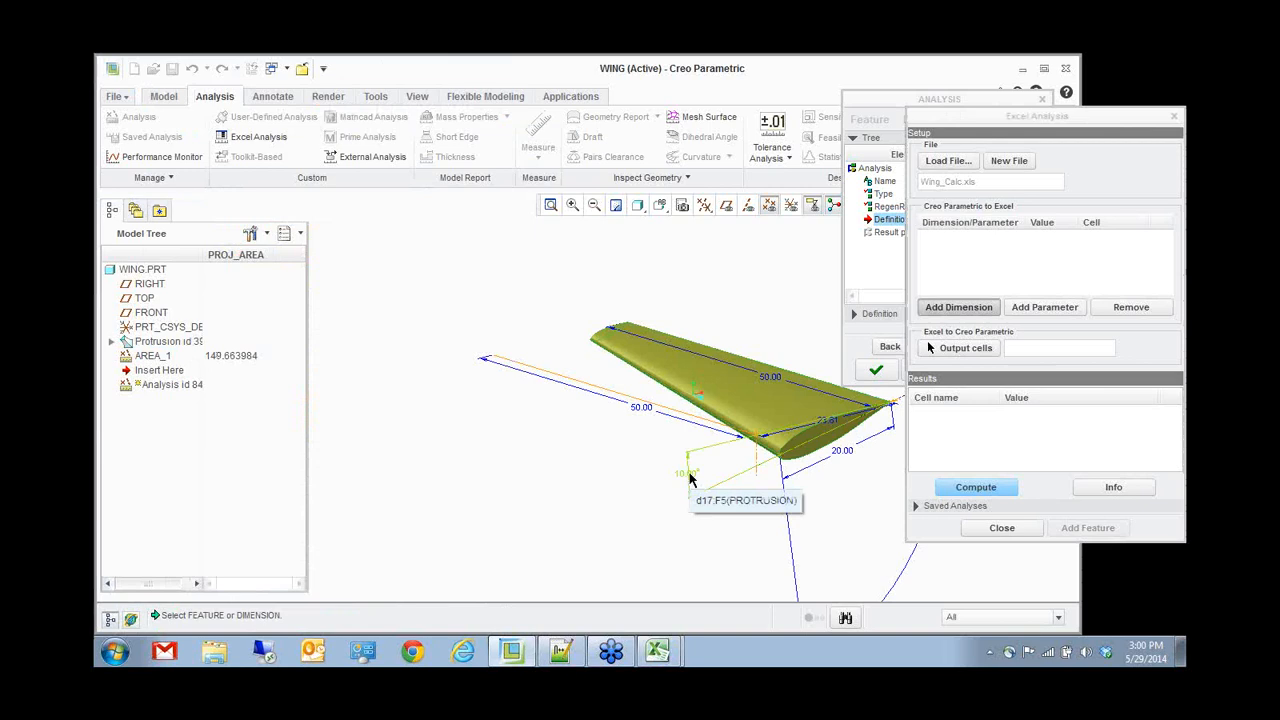
click(690, 480)
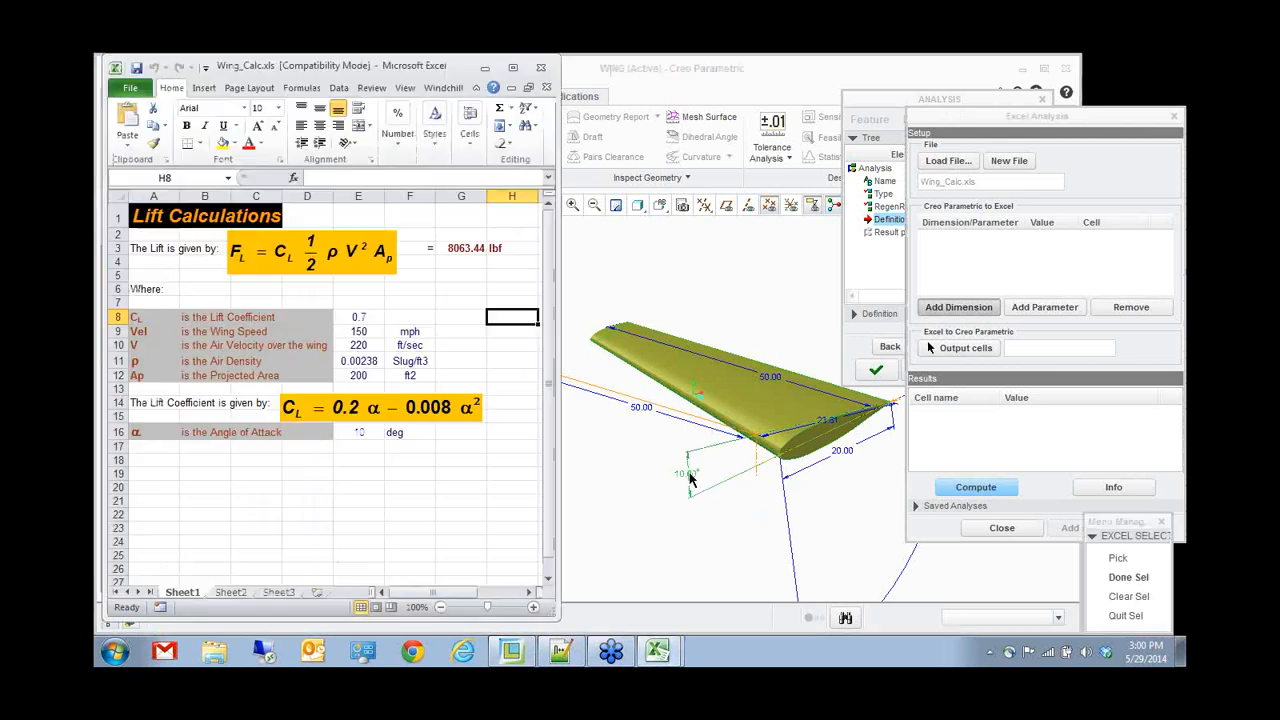
click(362, 434)
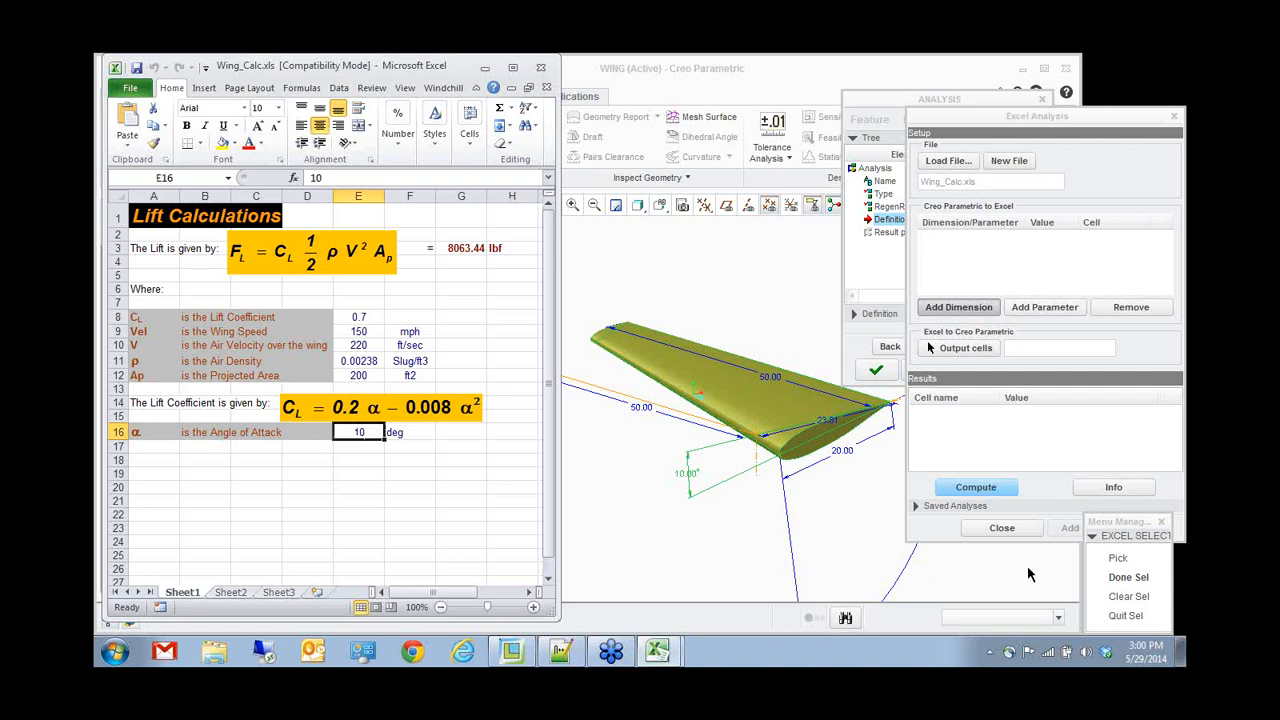
click(1117, 582)
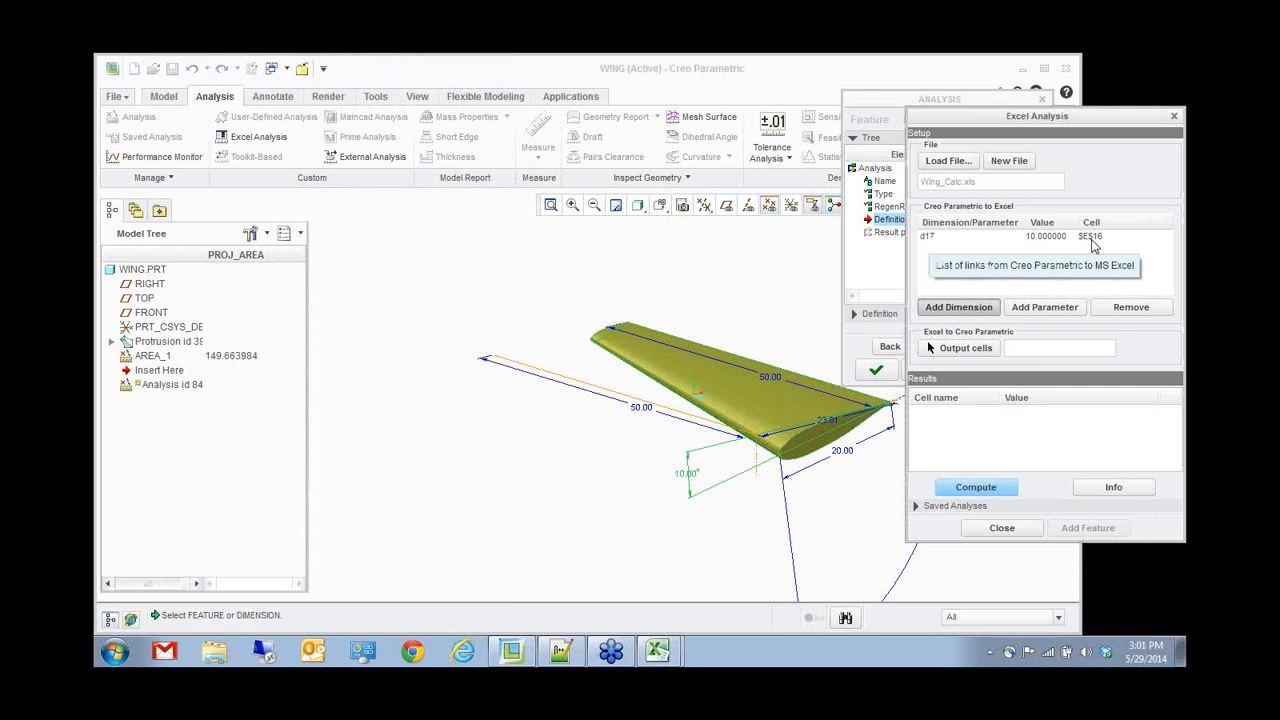
- Link the PROJ_AREA parameter of AREA_1 to the projected-area cell E12 of the spreadsheet
click(1047, 310)
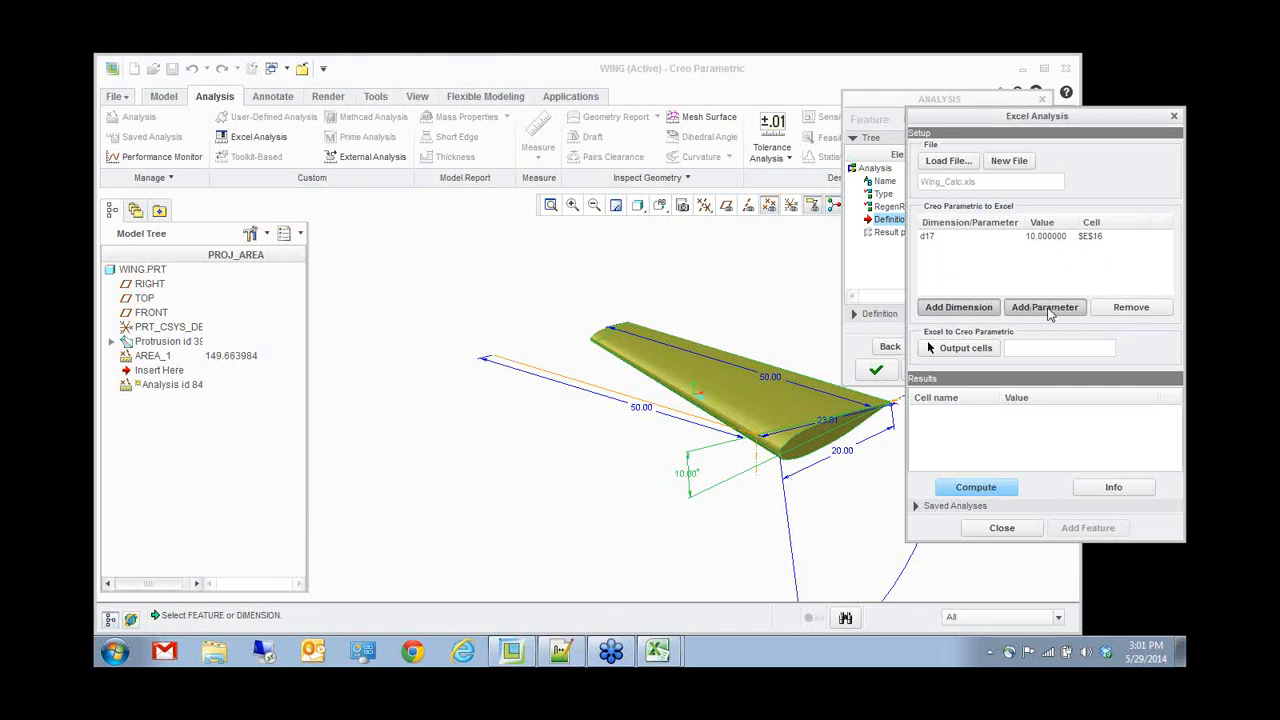
click(150, 128)
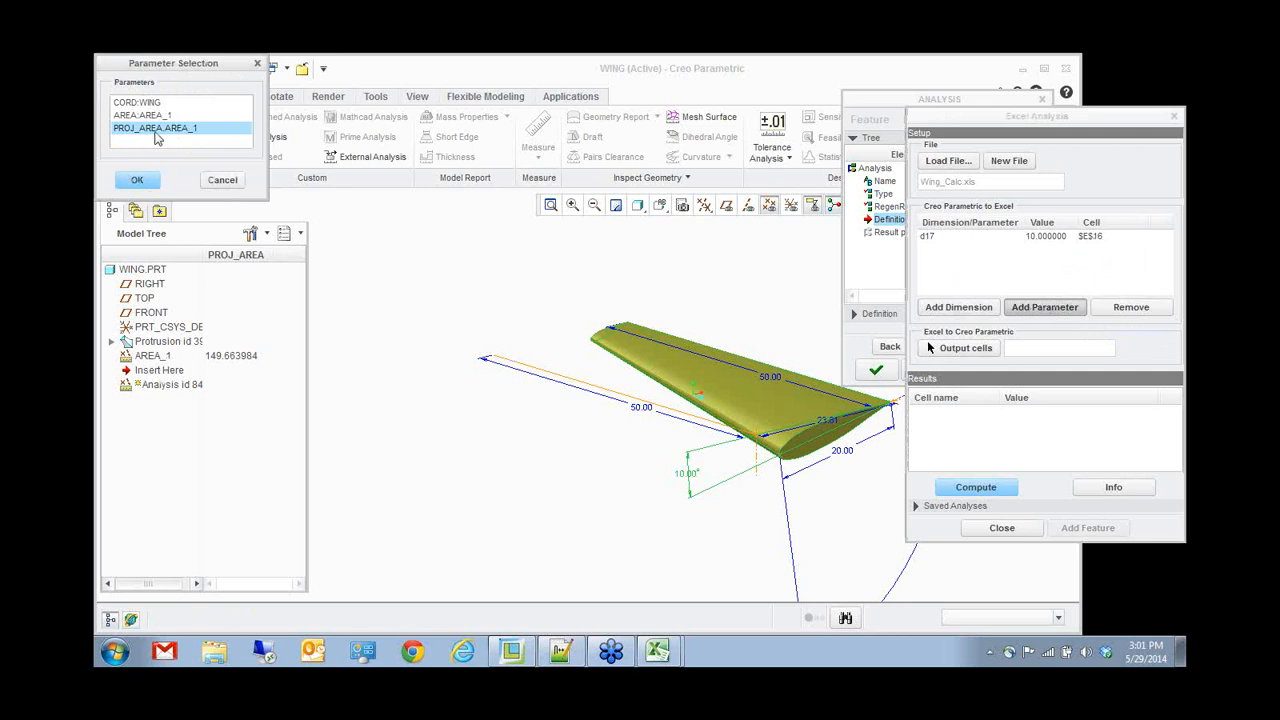
drag(180, 70, 402, 185)
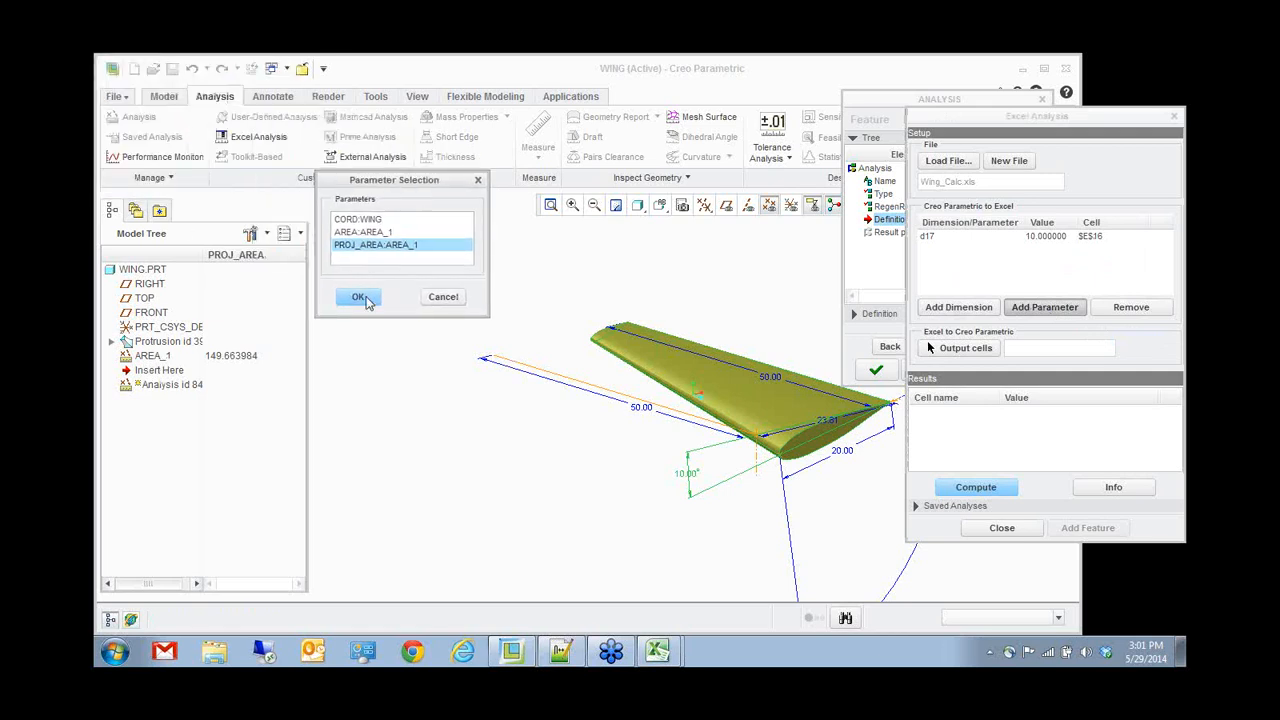
click(357, 295)
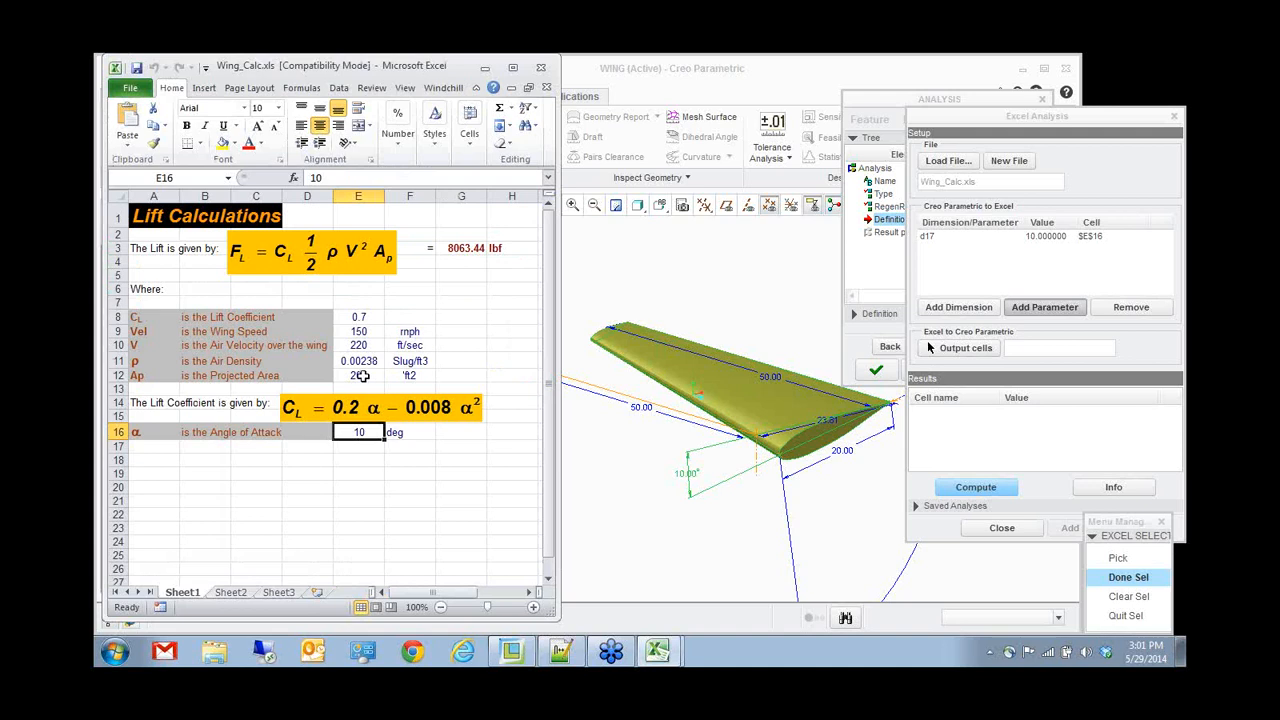
click(360, 376)
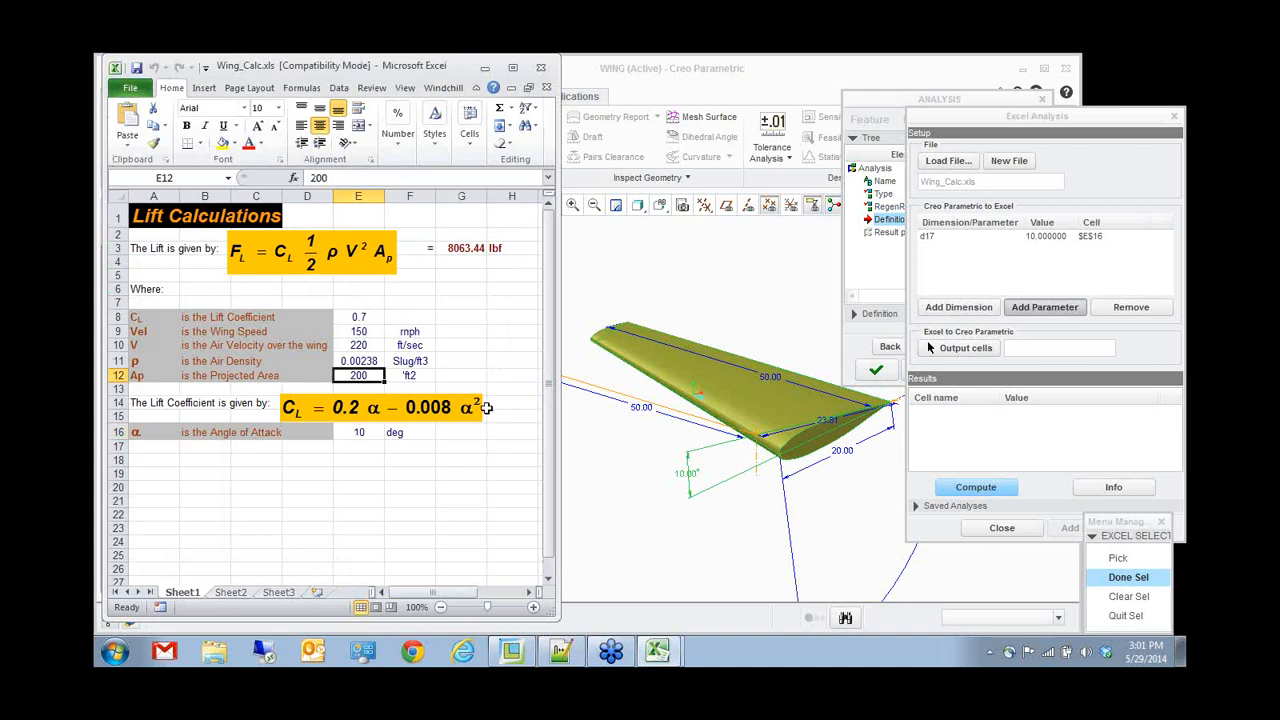
click(1125, 578)
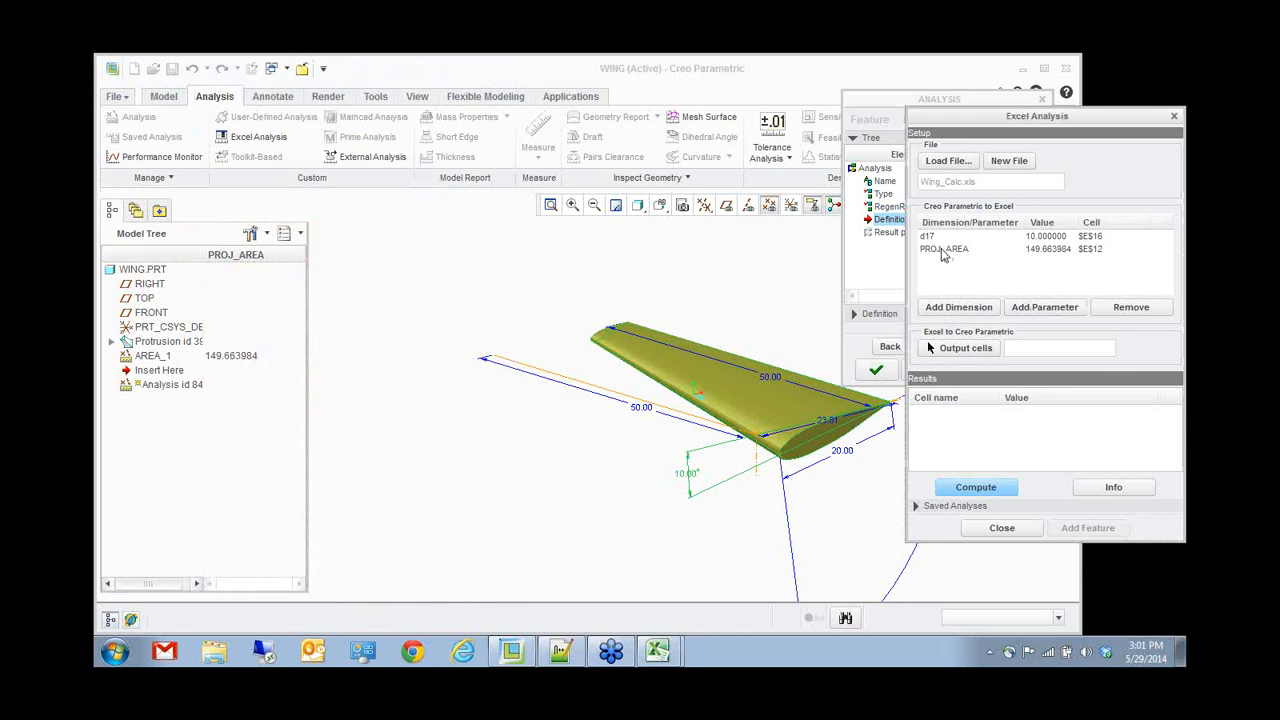
- Set the lift result cell G3 as the Excel output, compute the analysis and close its definition
click(966, 350)
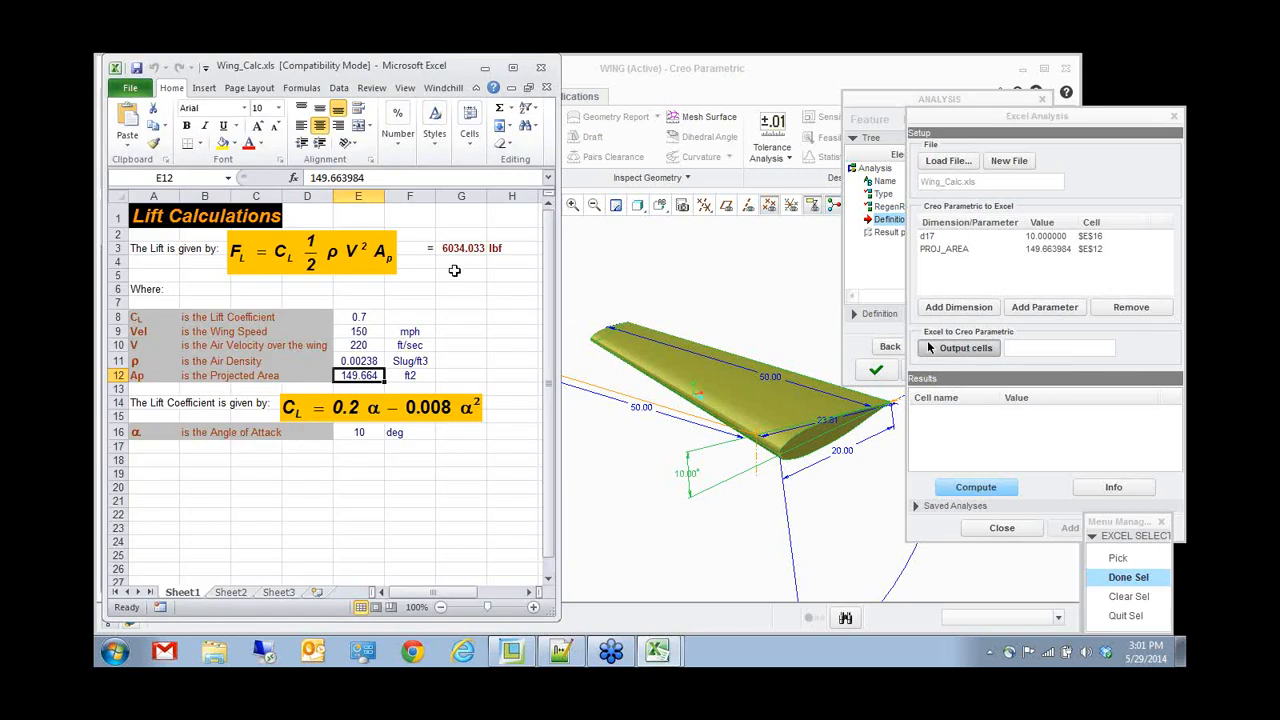
click(461, 249)
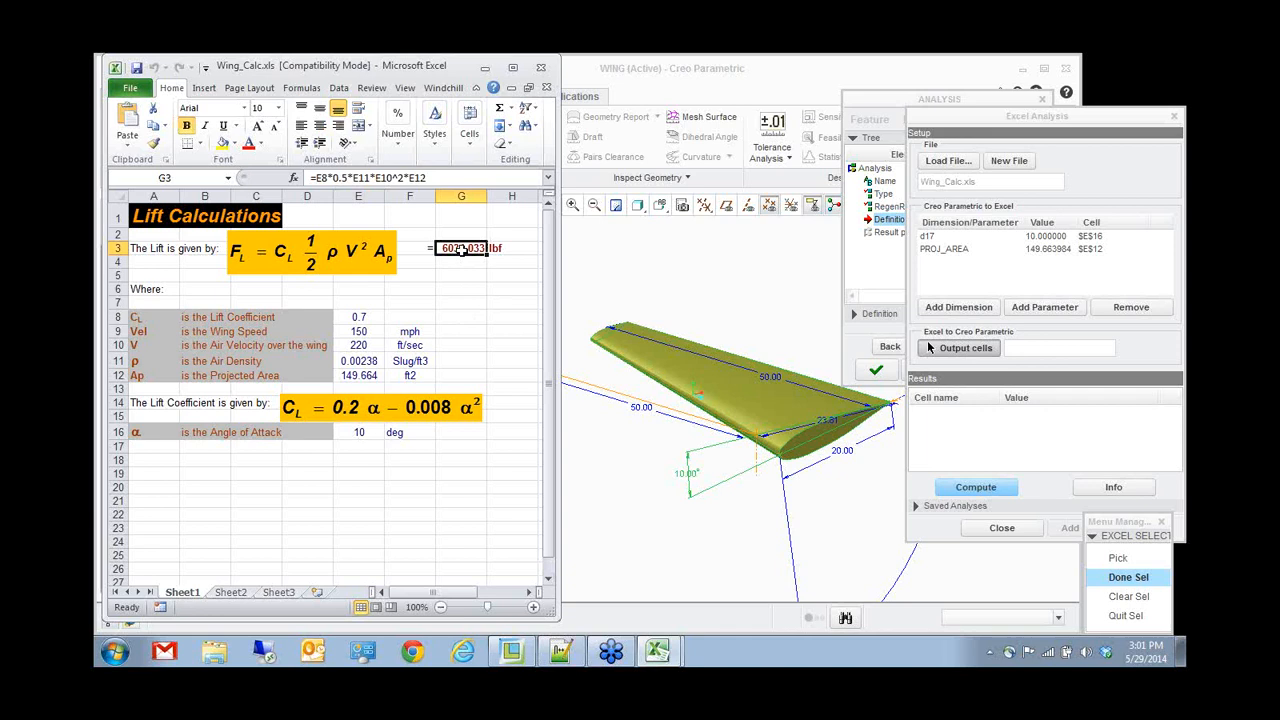
click(1127, 578)
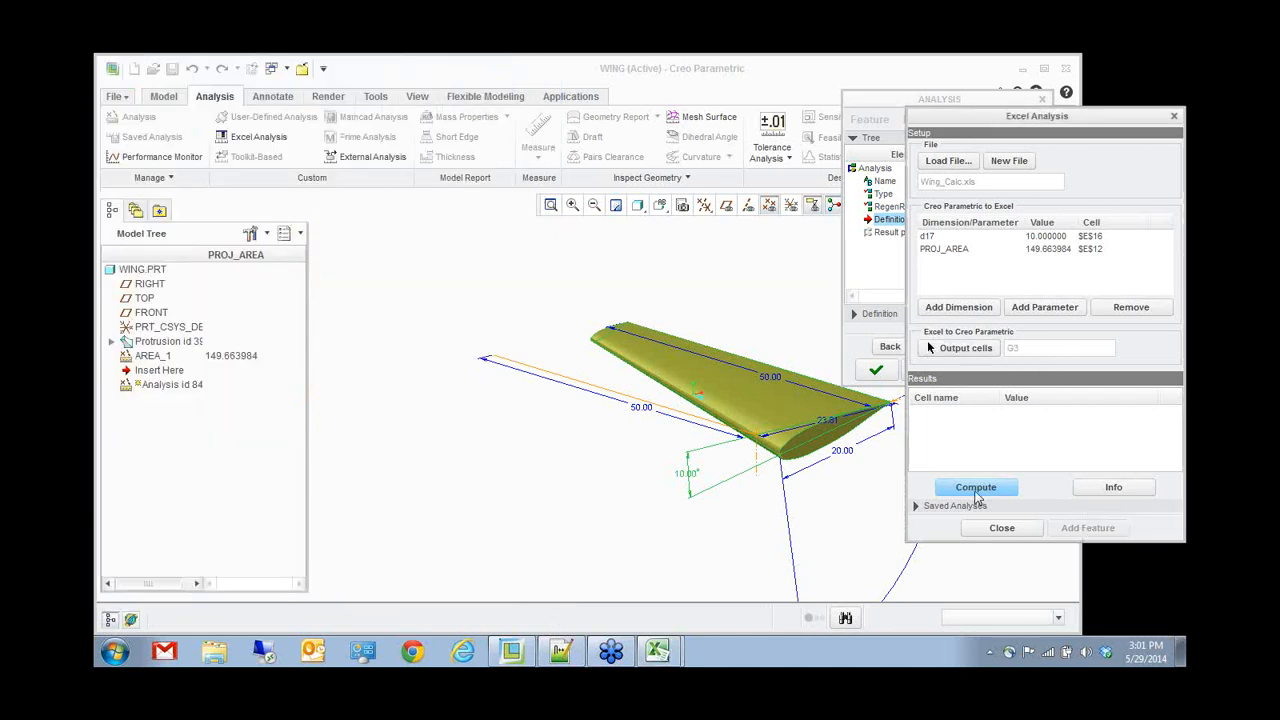
click(977, 488)
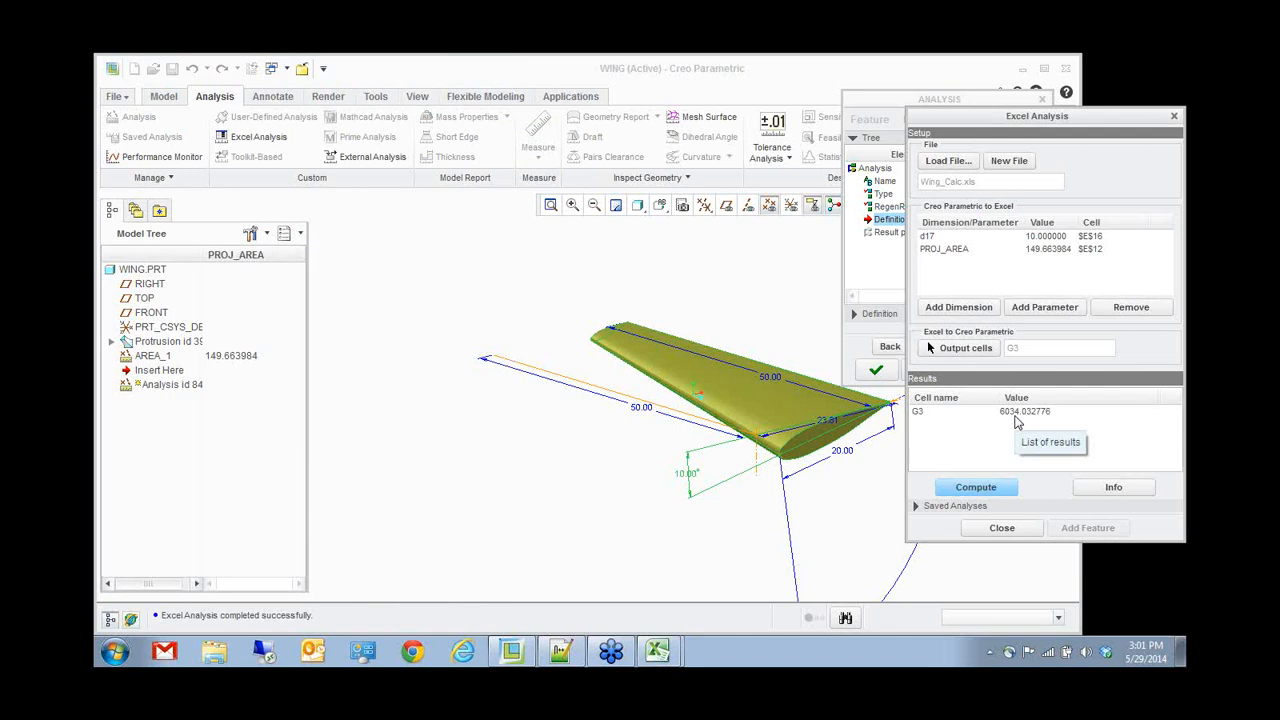
click(1002, 528)
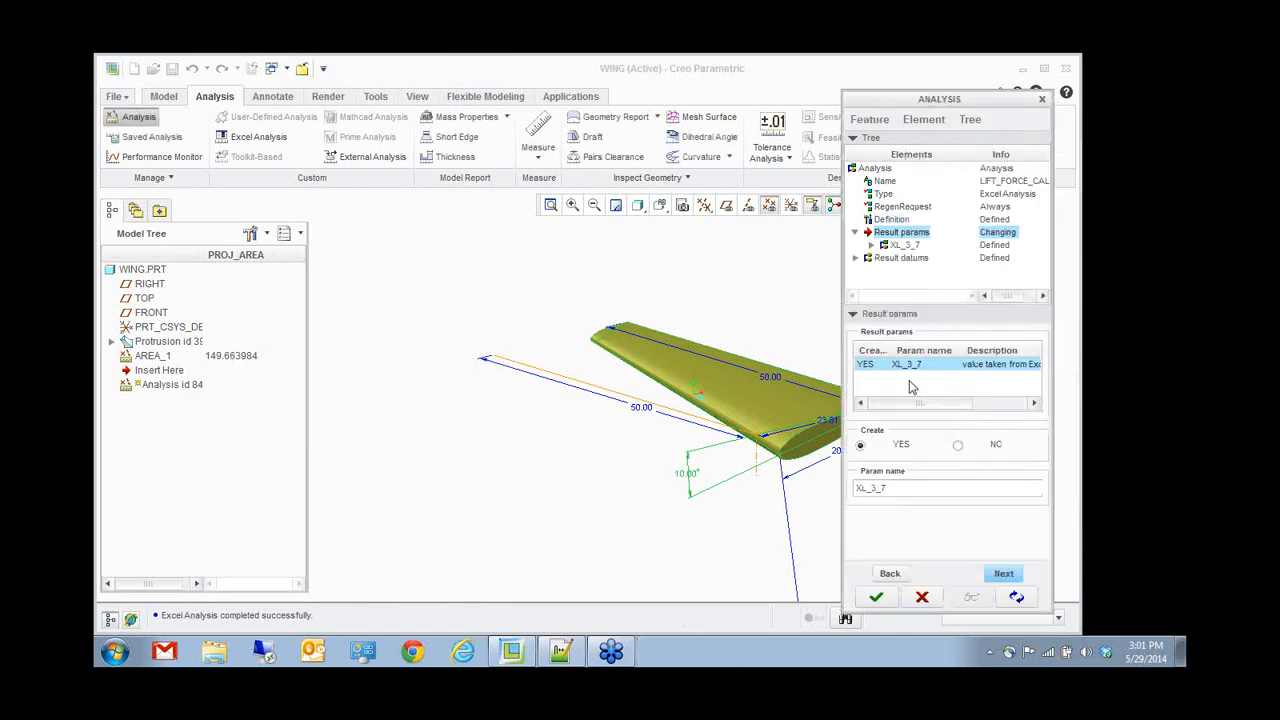
- Name the analysis result parameter LIFT, complete the LIFT_FORCE_CALC feature and clear the selection
double_click(885, 488)
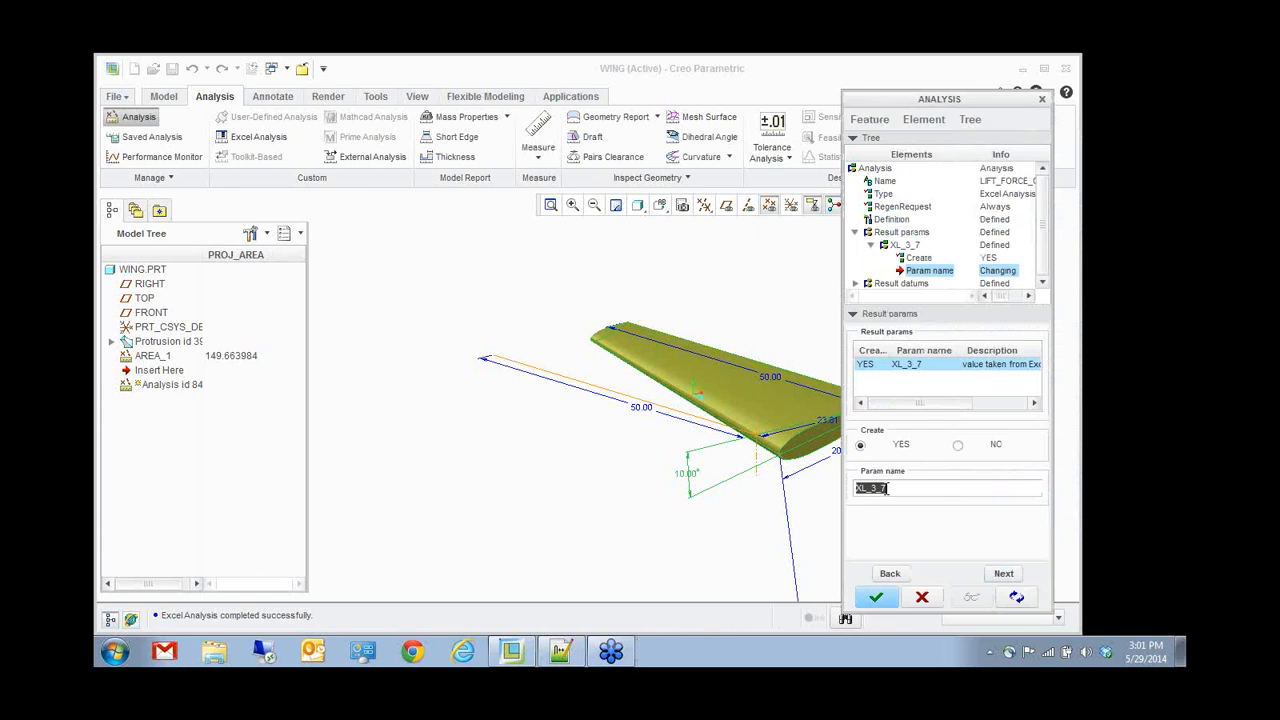
text(LIFT)
key(Return)
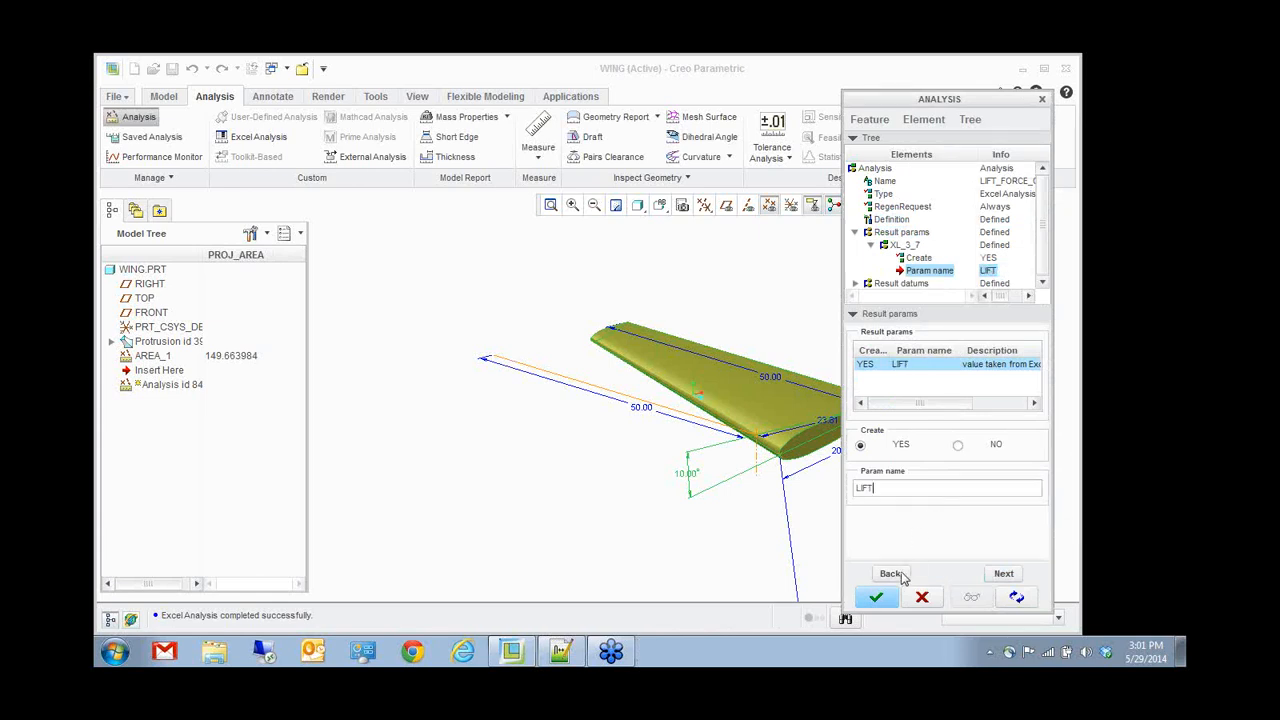
click(877, 597)
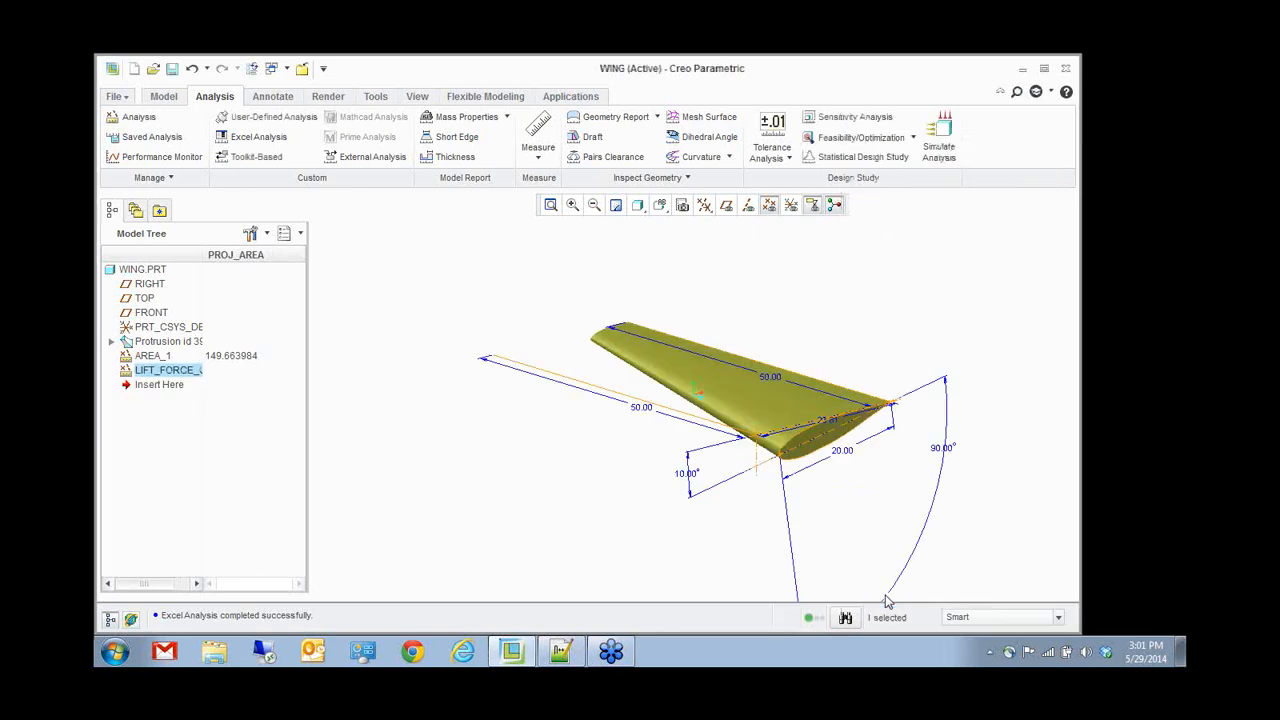
click(445, 452)
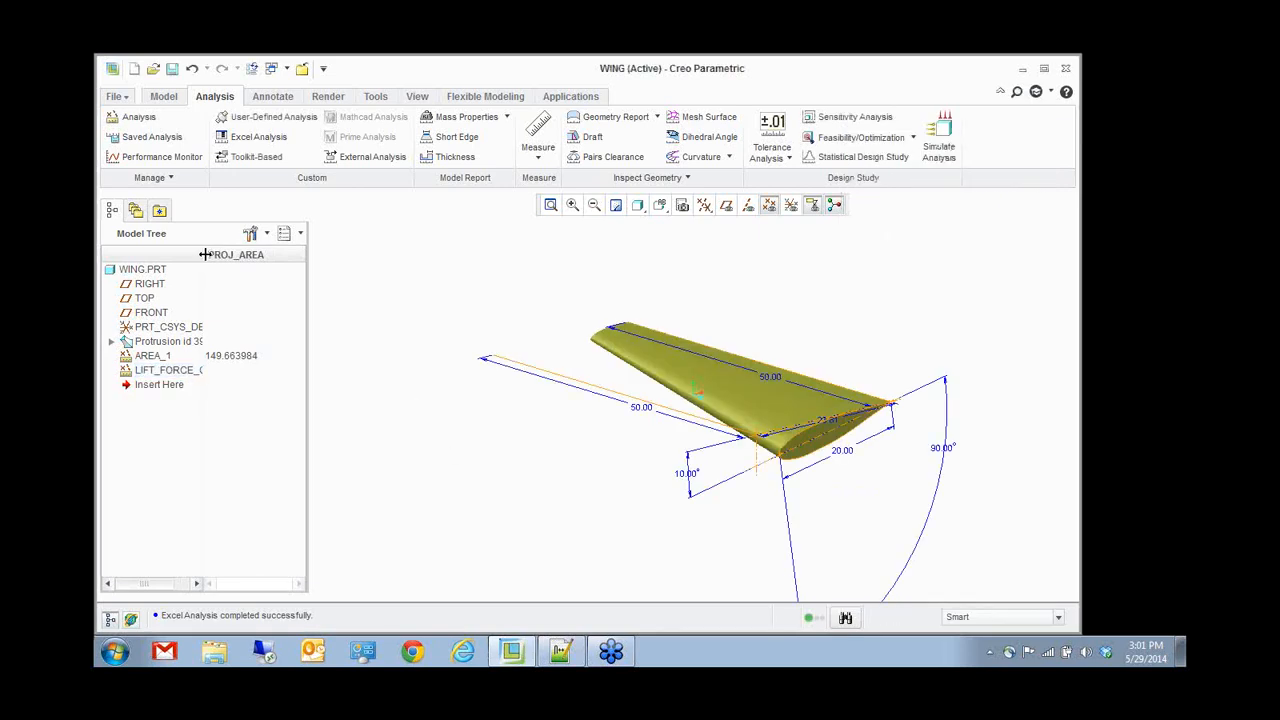
- Add the feature parameter LIFT as a model tree column and resize the tree so feature names and both columns fit
drag(203, 255, 231, 255)
drag(311, 283, 437, 286)
click(397, 234)
click(425, 282)
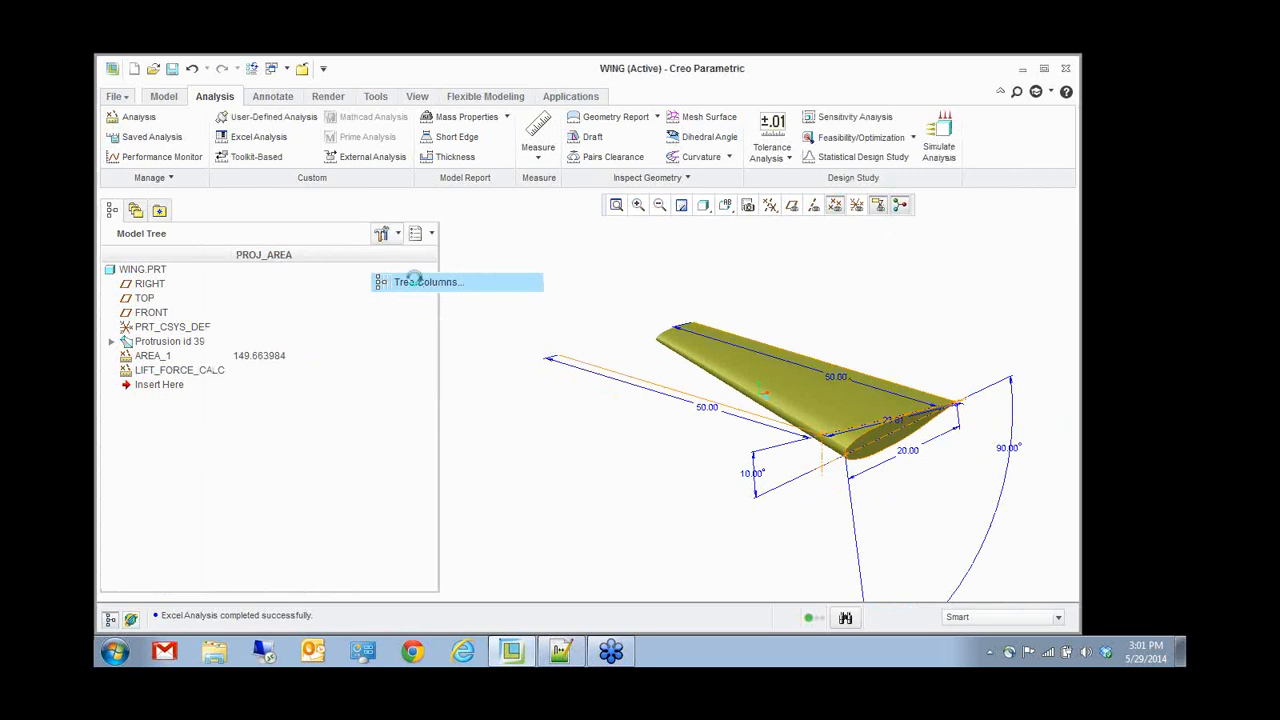
click(596, 248)
click(530, 301)
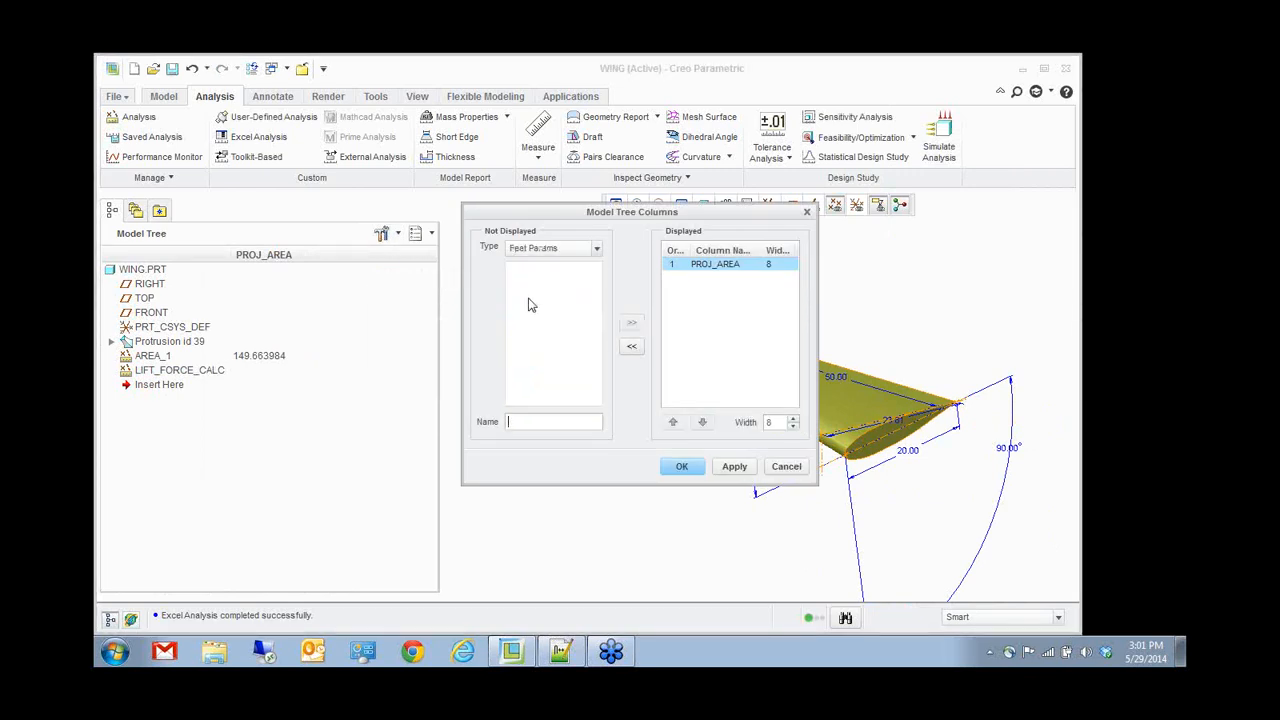
text(LIFT)
key(Return)
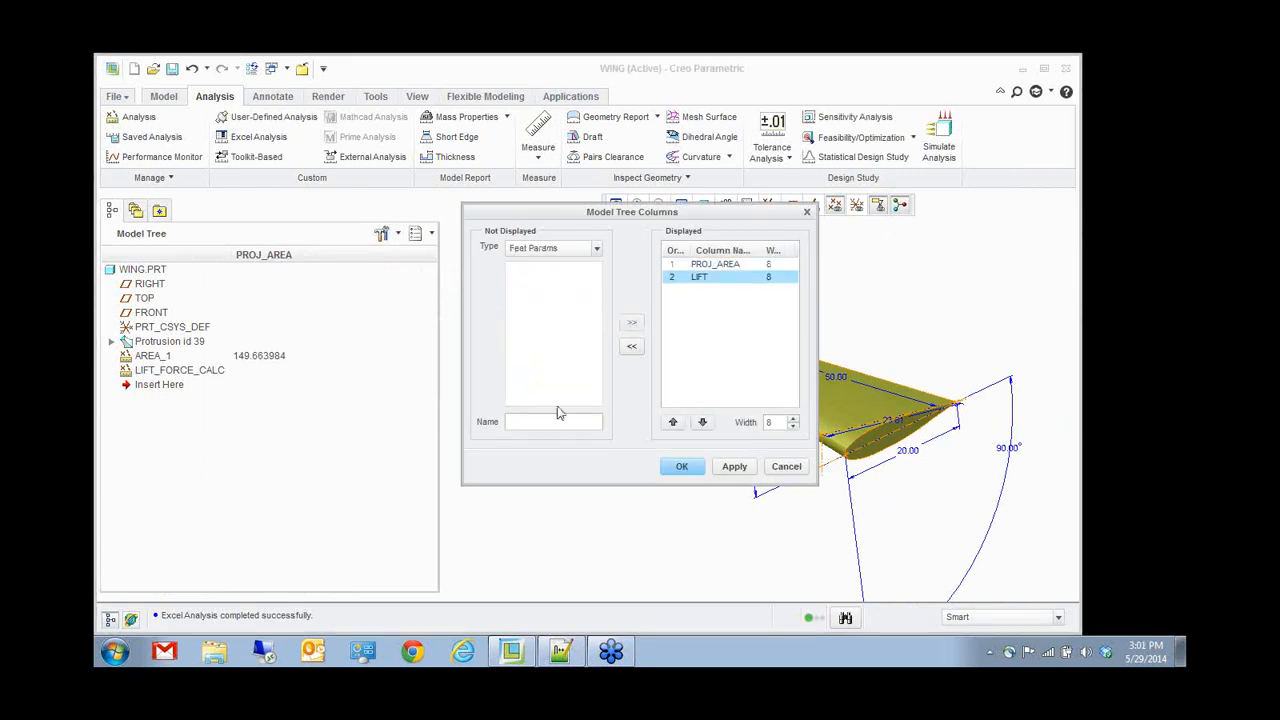
click(681, 466)
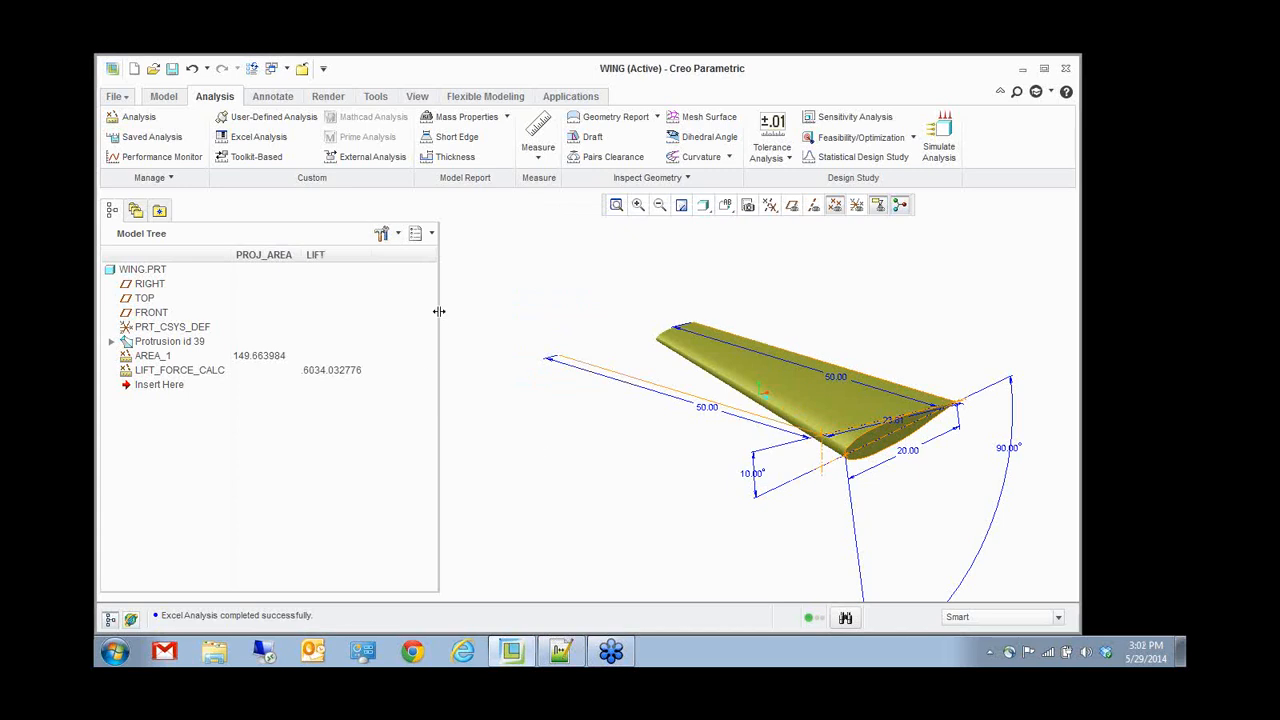
drag(437, 318, 389, 317)
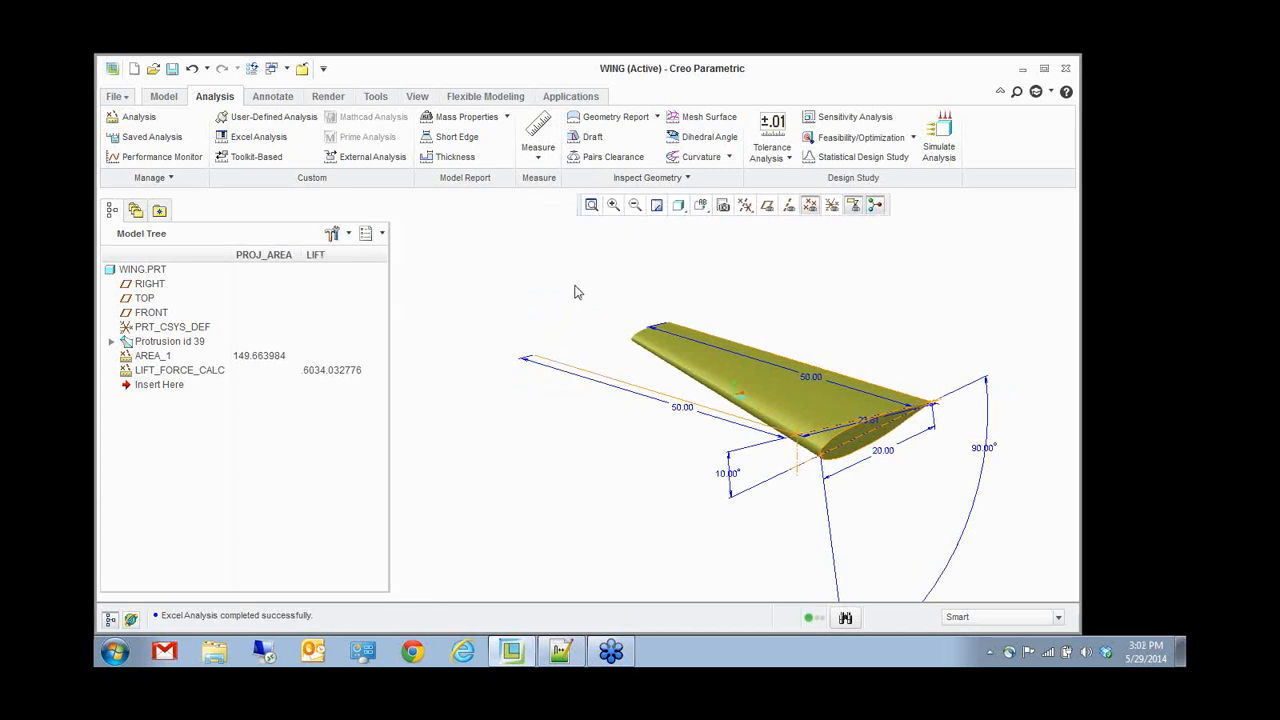
- Clear the wing's displayed dimensions and show the datum planes with the airfoil seen from its end
click(657, 208)
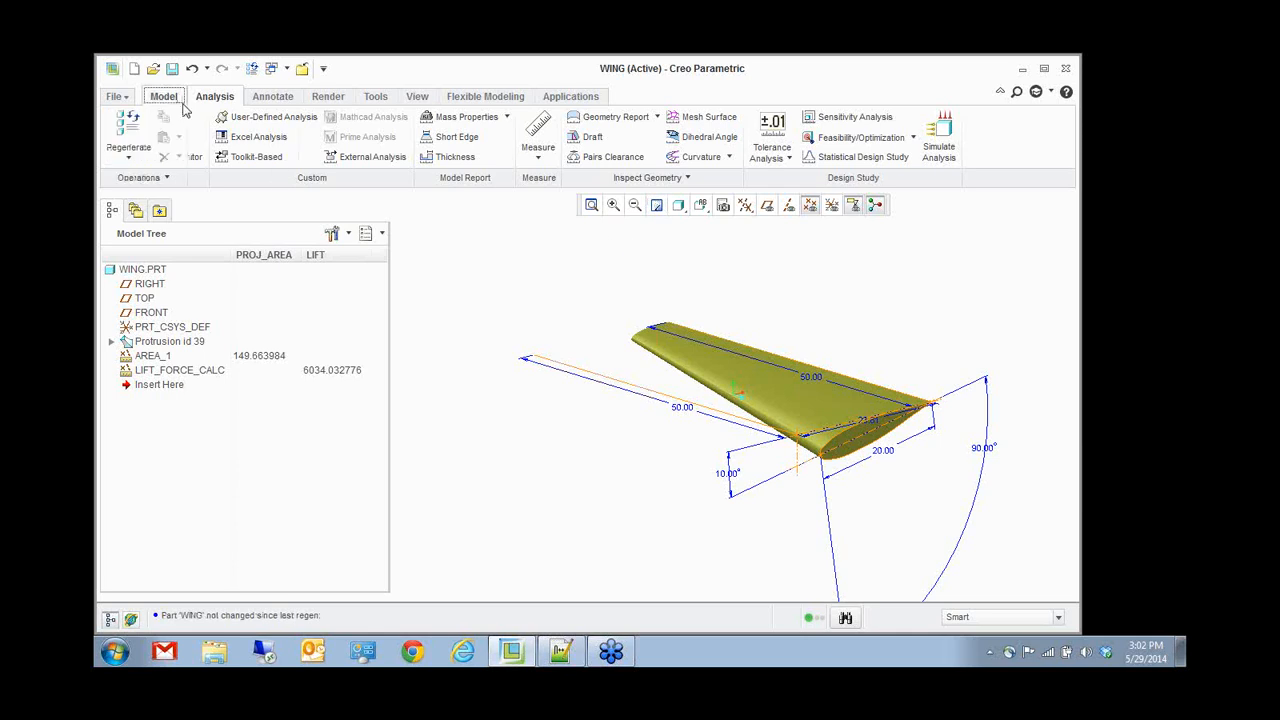
click(163, 96)
click(657, 207)
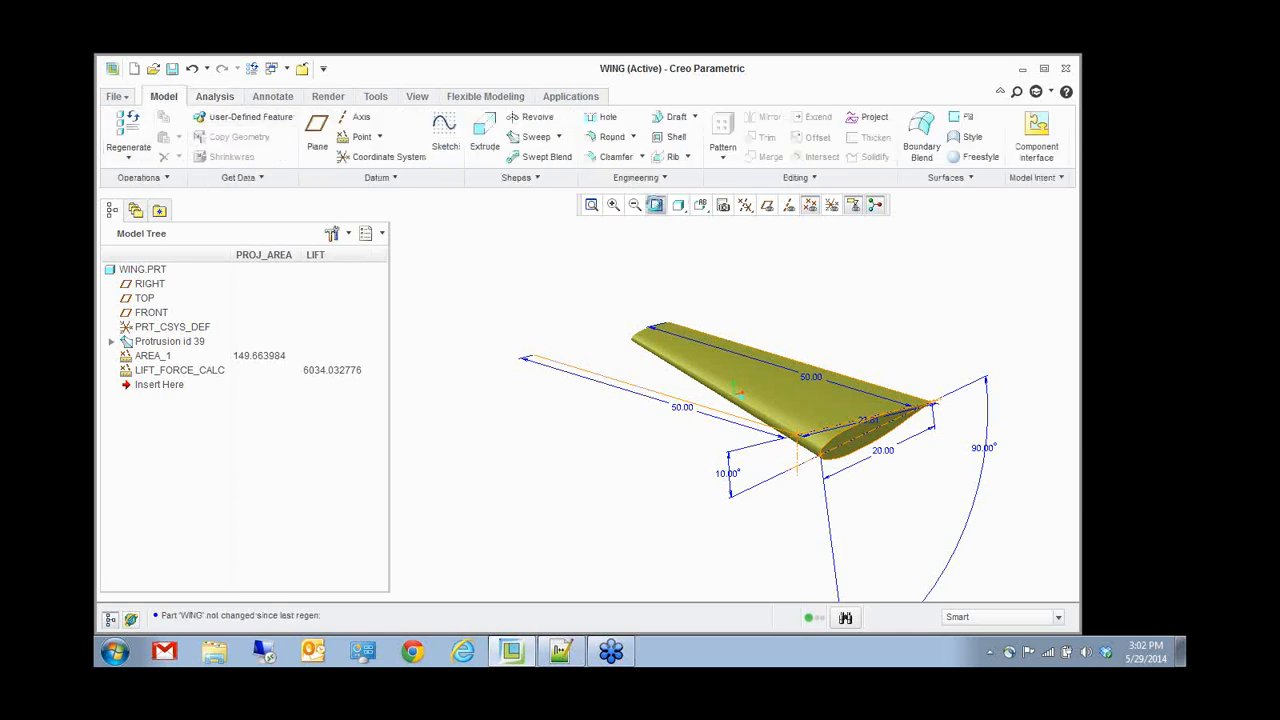
middle_drag(747, 298, 712, 296)
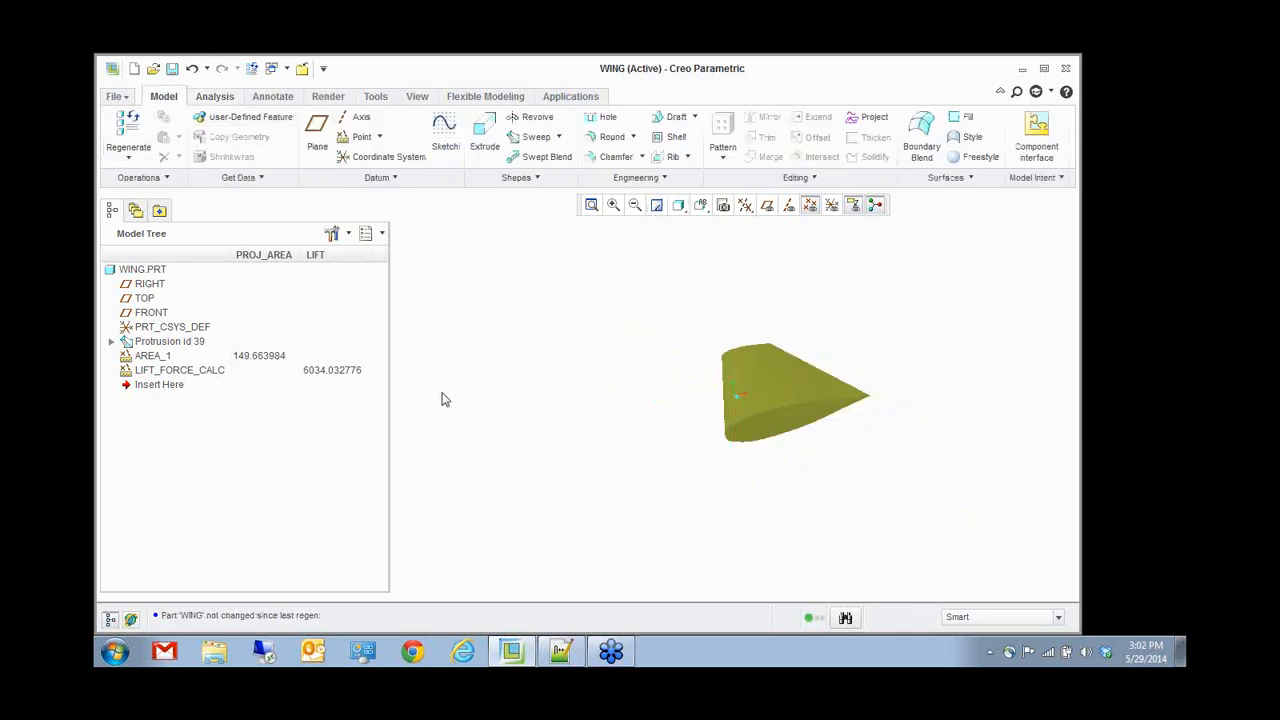
middle_drag(590, 395, 580, 374)
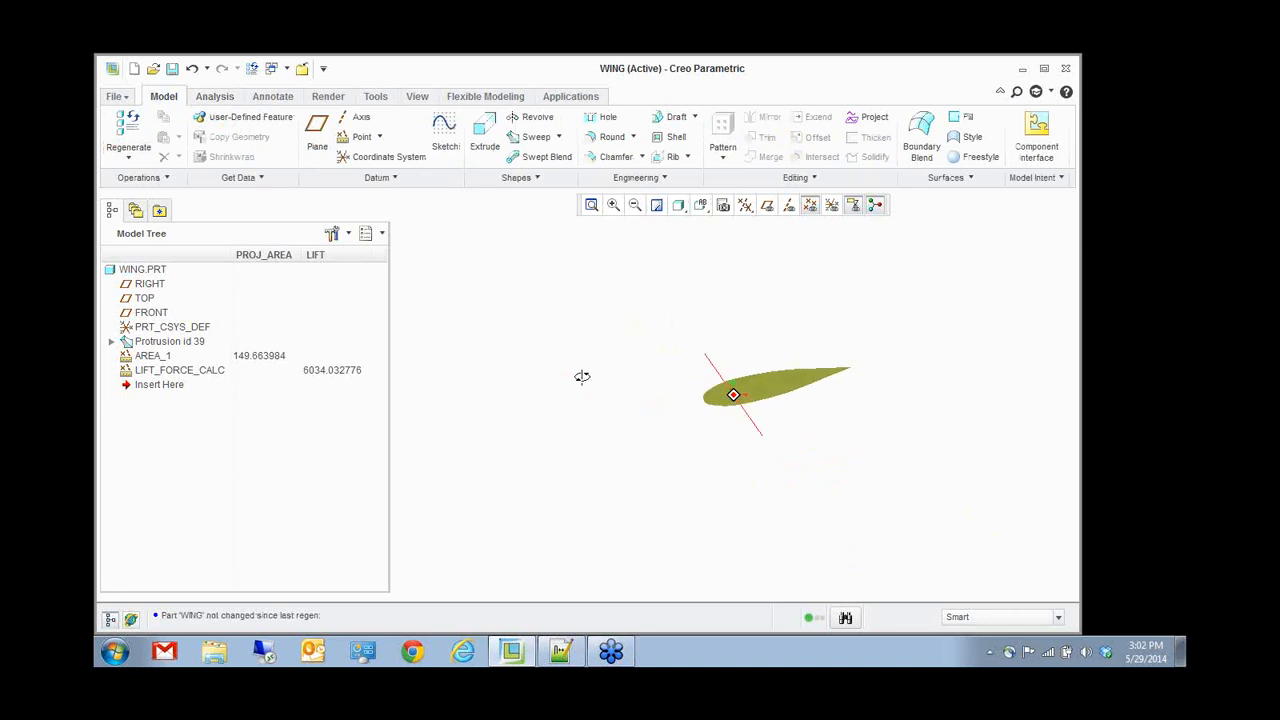
click(776, 216)
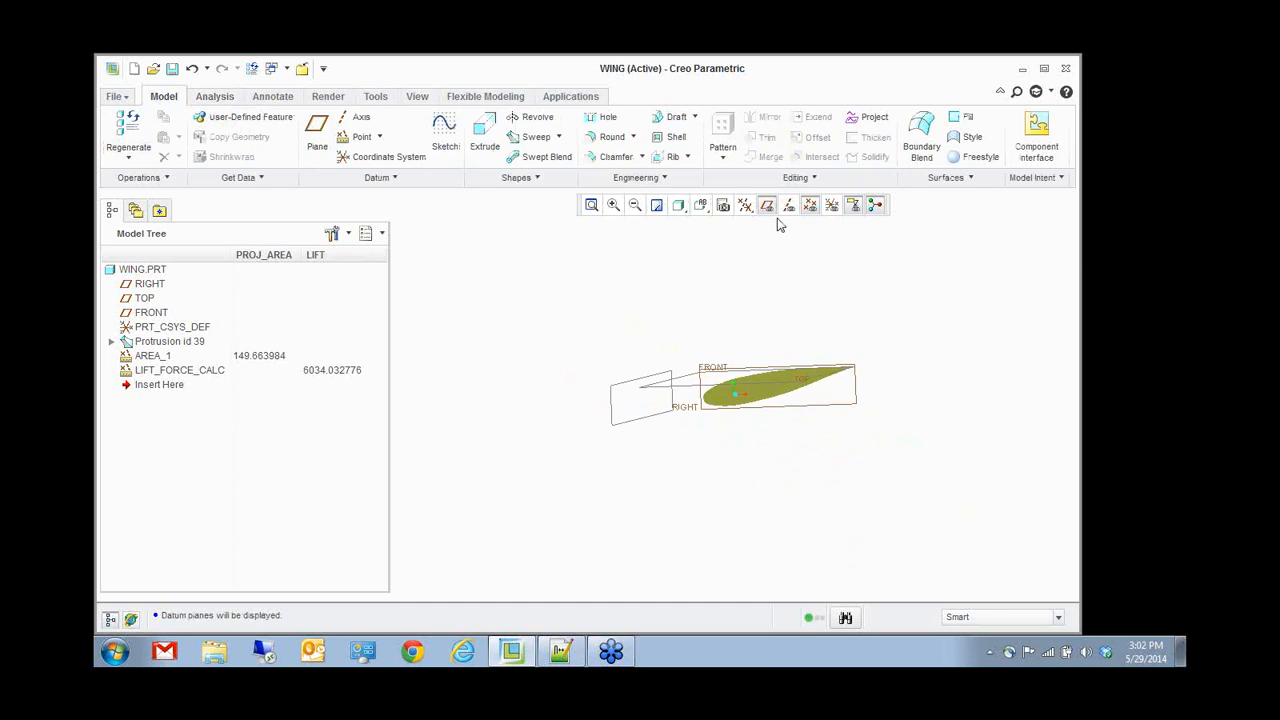
- Start a sensitivity study that varies the protrusion's angle dimension d17 from 0 to 20
click(214, 96)
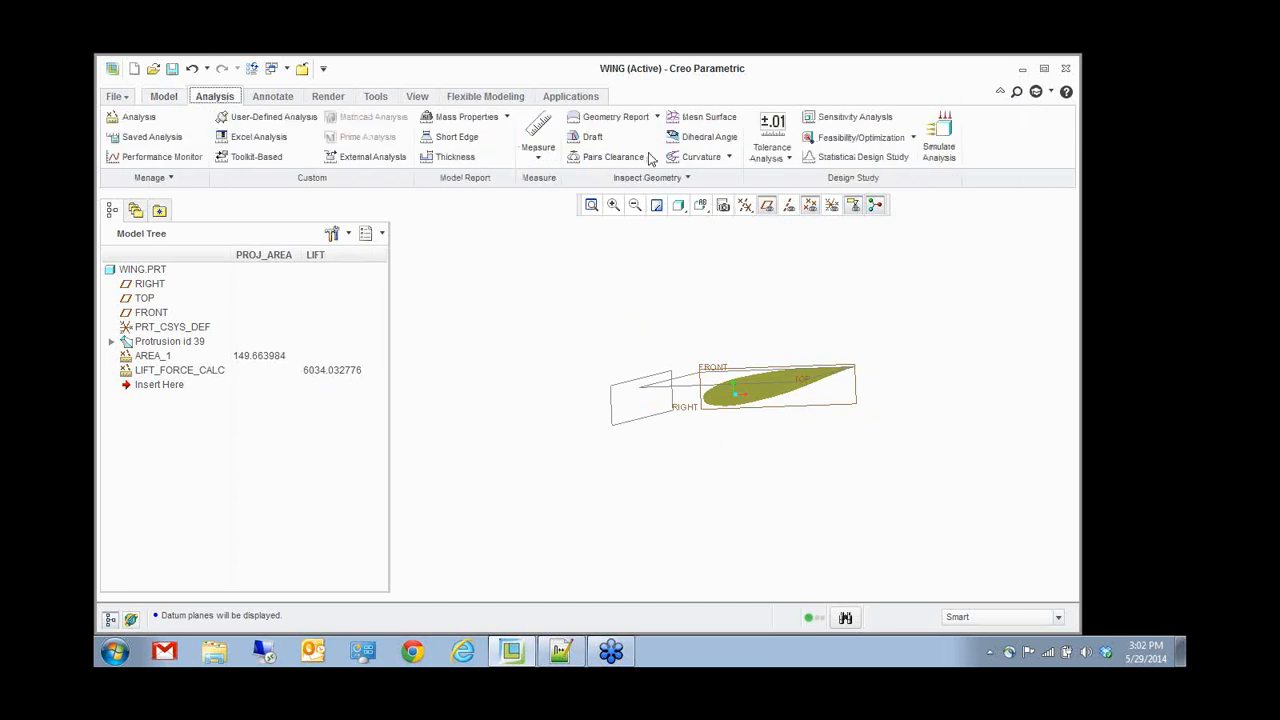
click(852, 118)
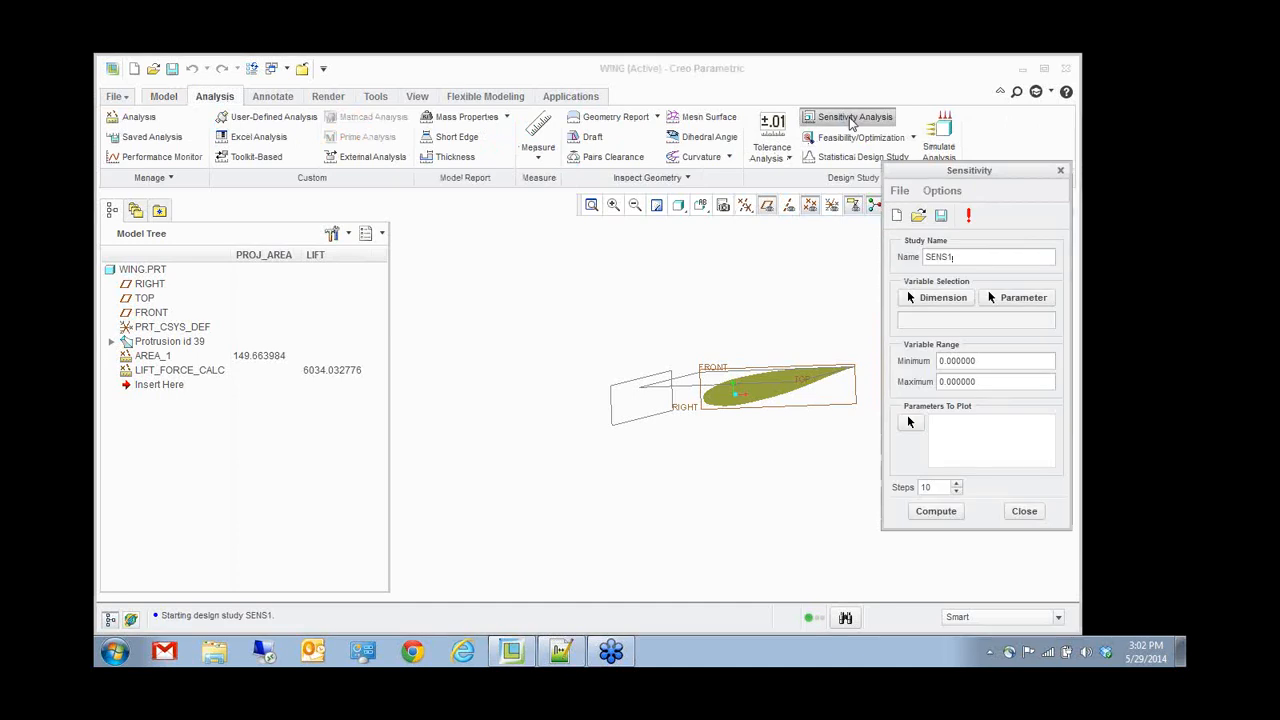
click(922, 297)
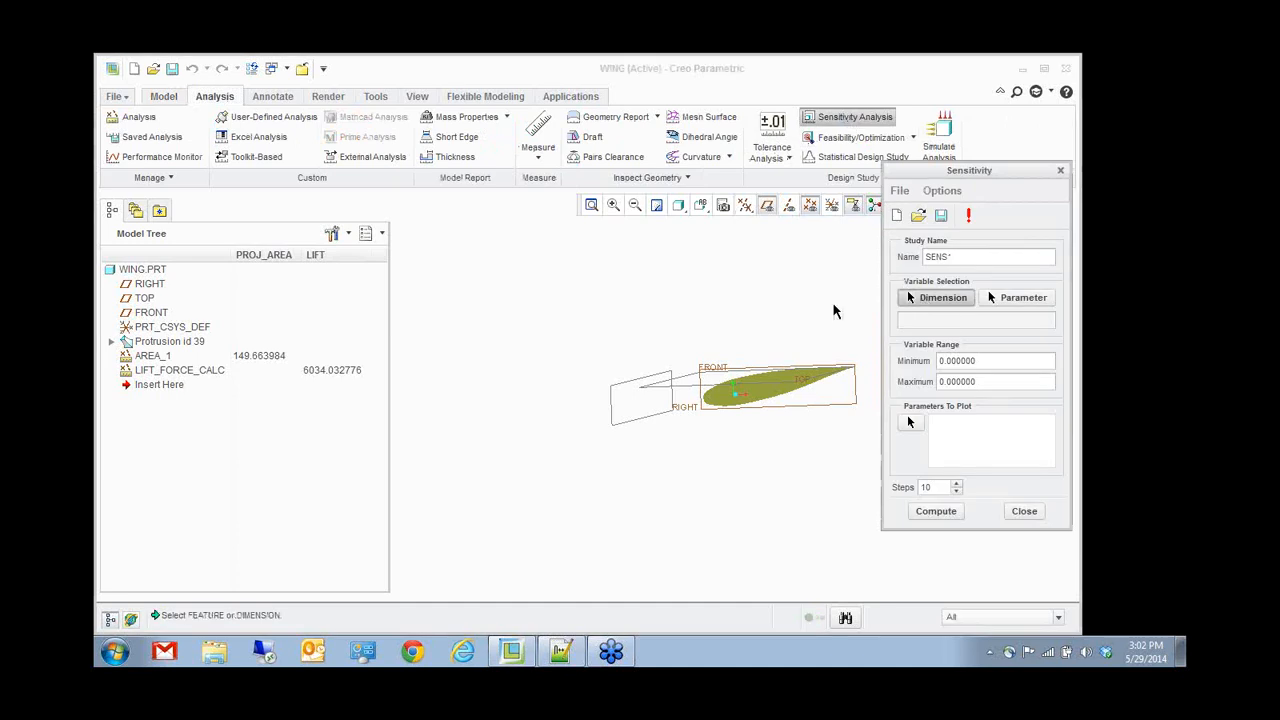
click(184, 341)
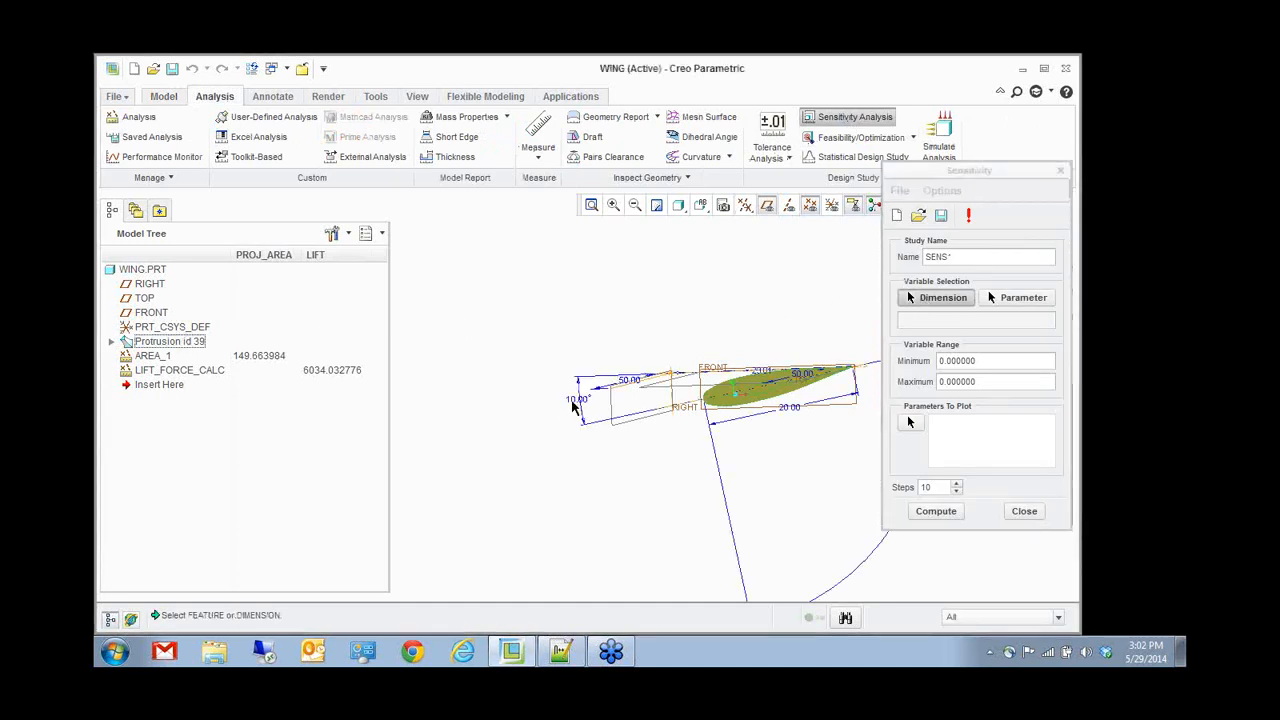
click(578, 400)
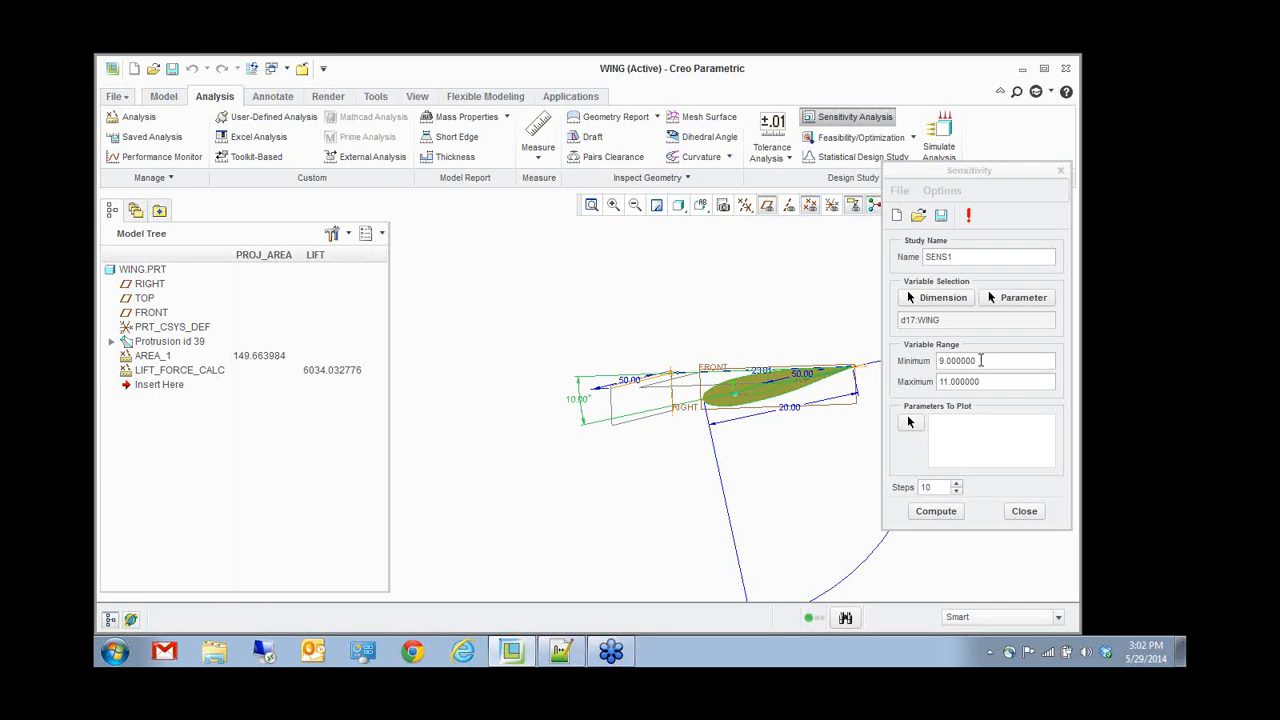
double_click(981, 360)
text(0)
double_click(984, 378)
text(20)
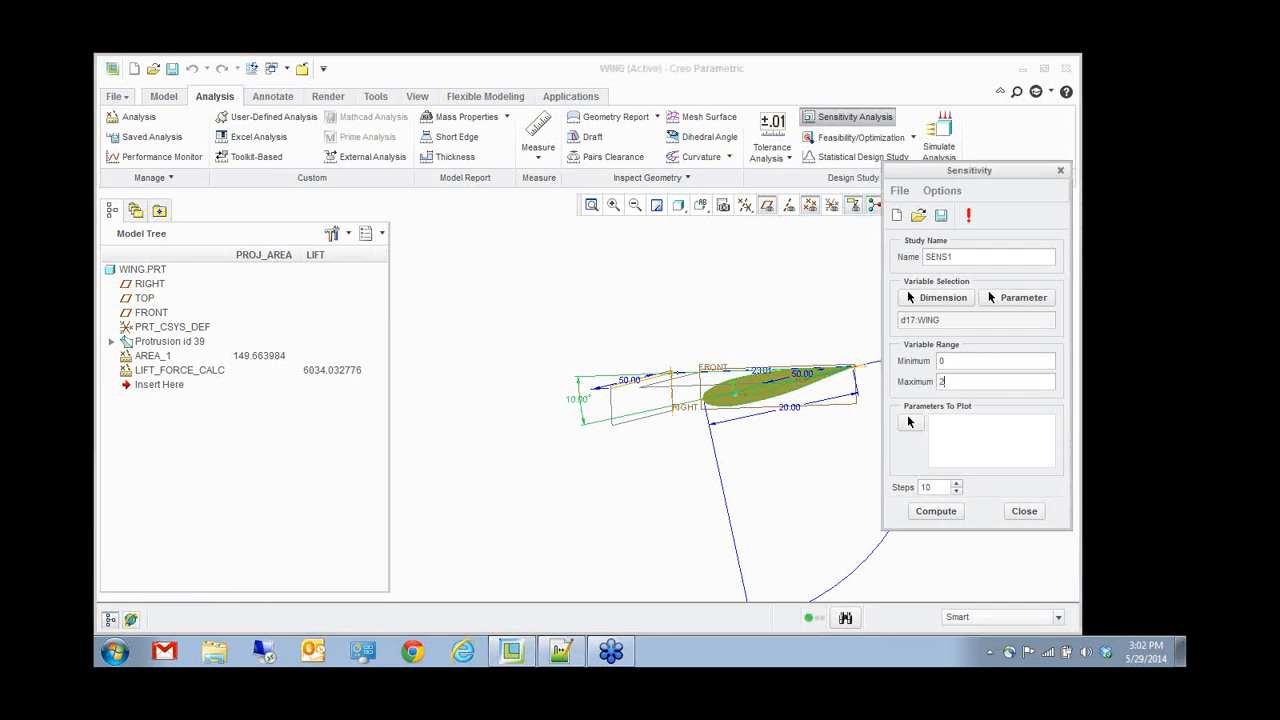
- Choose LIFT:LIFT_FORCE_CALC as the parameter to plot and compute the sensitivity study
click(910, 422)
drag(933, 490, 727, 289)
click(702, 324)
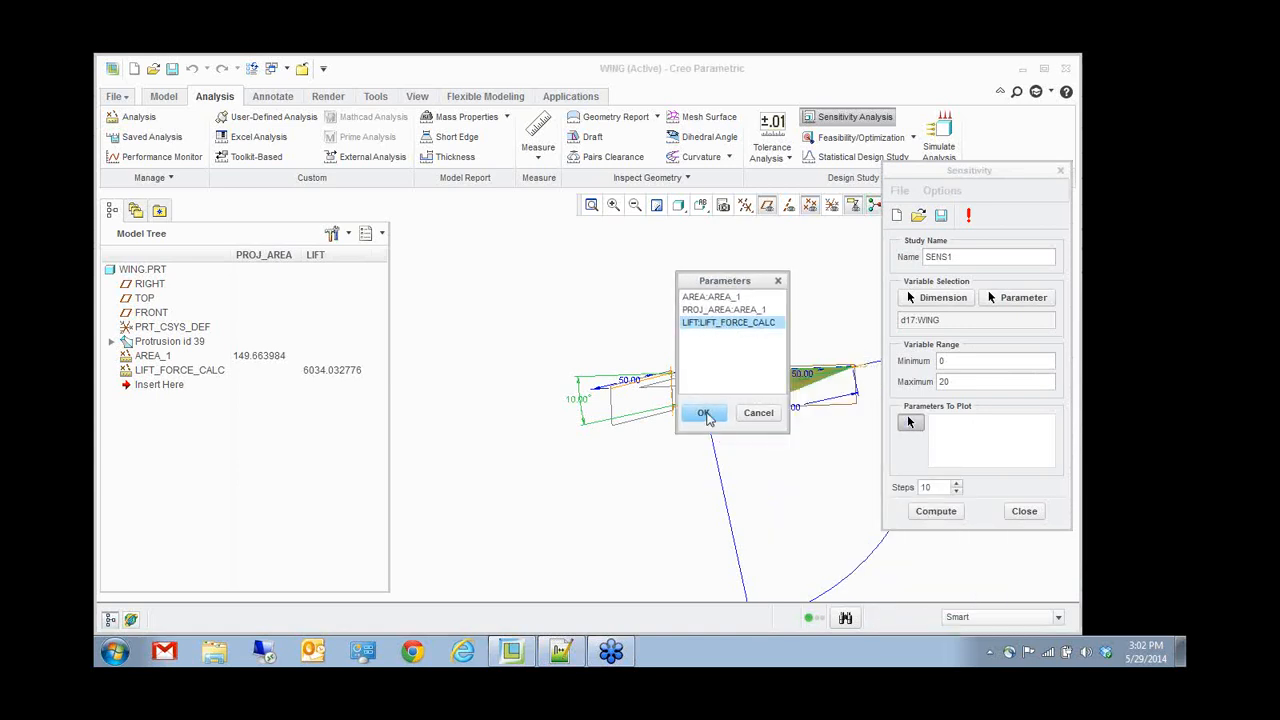
click(703, 413)
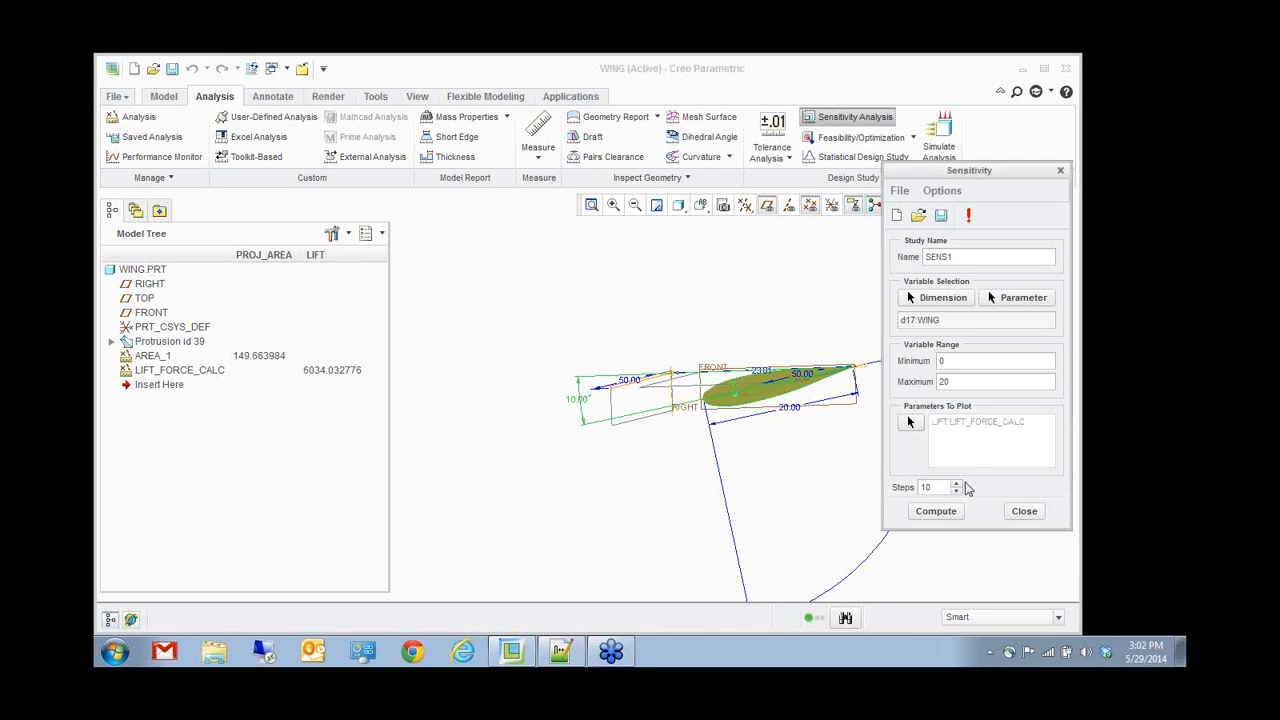
click(938, 511)
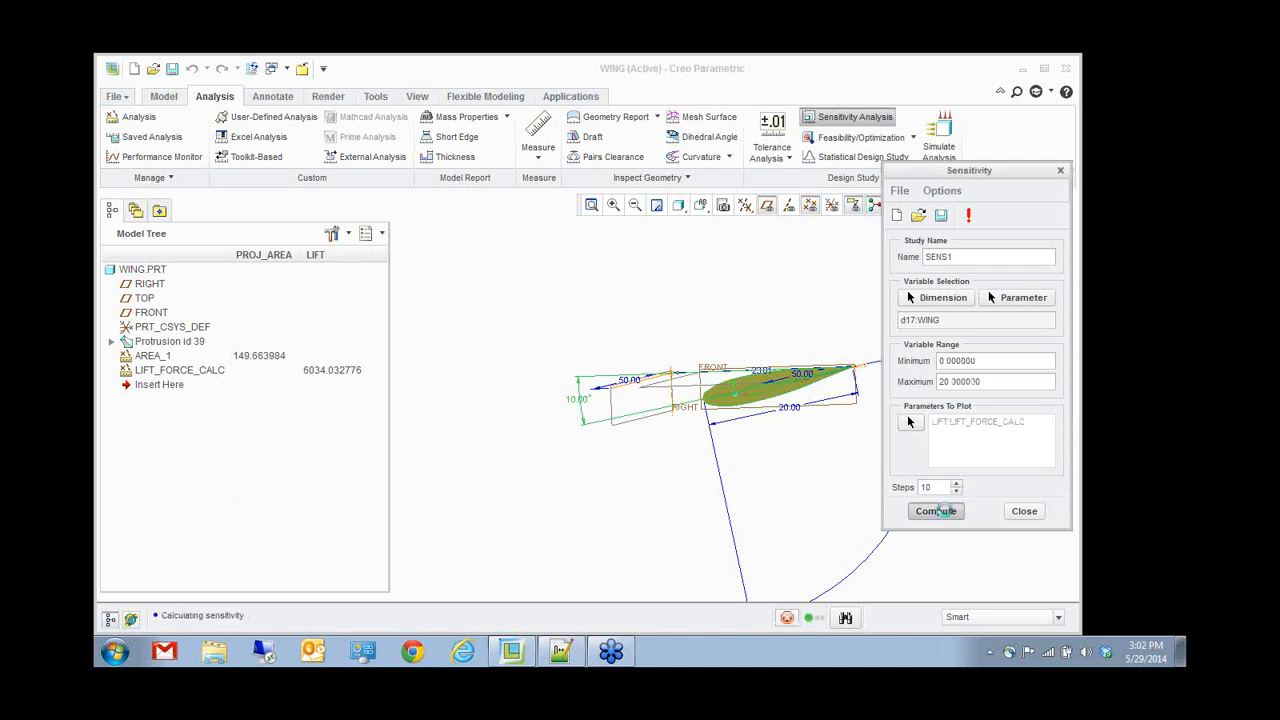
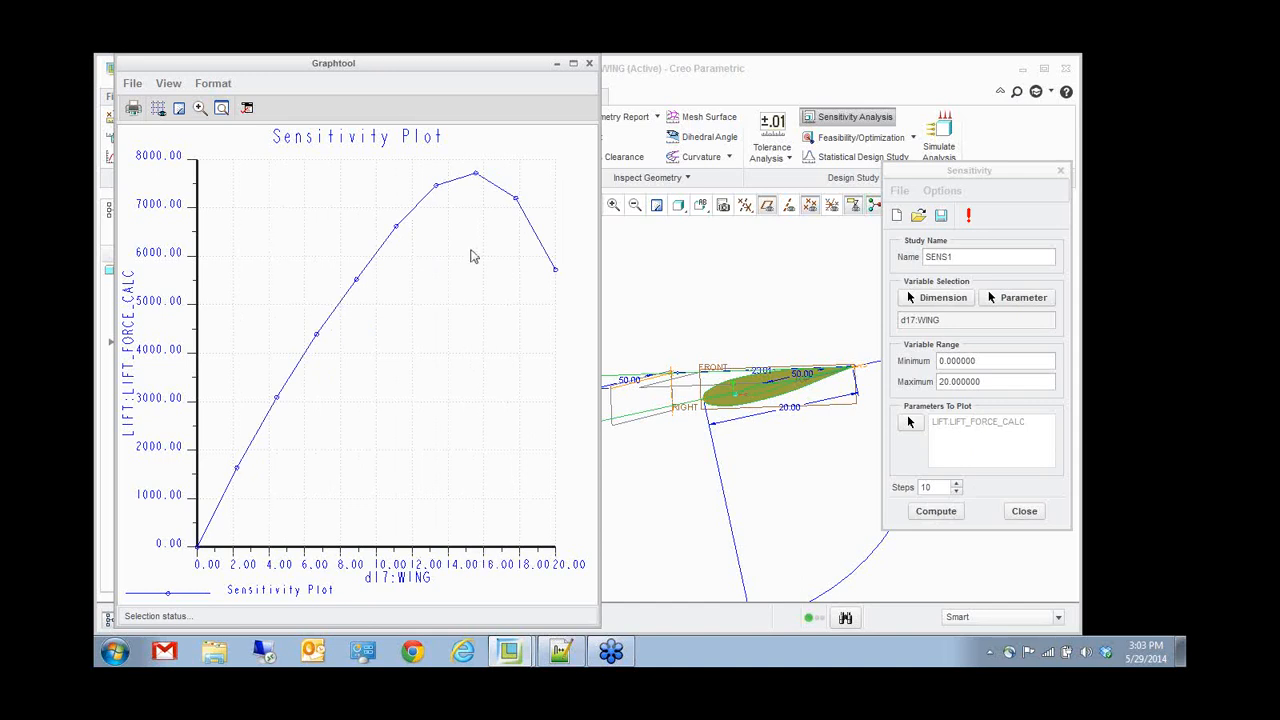
- Read the angle and lift force at the sensitivity plot's peak point, and close the graph and the study
click(477, 177)
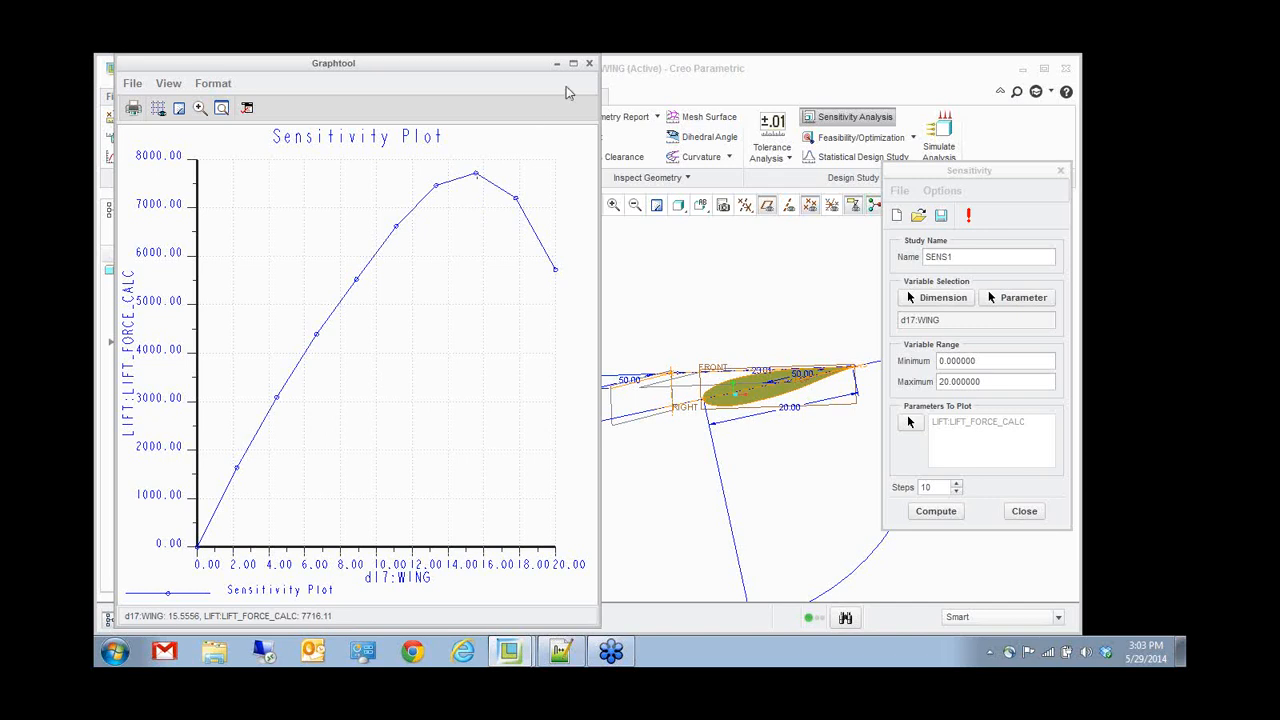
click(589, 64)
click(1024, 511)
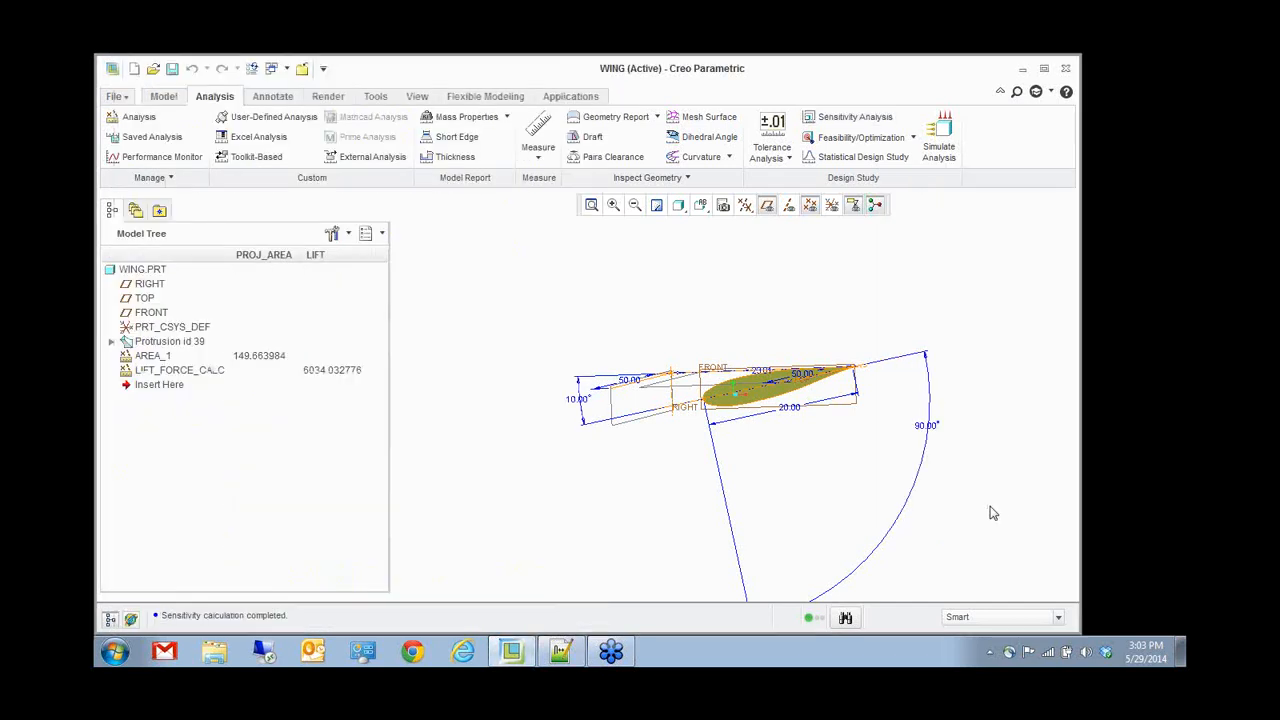
- Start a new optimization/feasibility design study on the wing and set its type to Feasibility
middle_drag(619, 454, 522, 265)
click(836, 143)
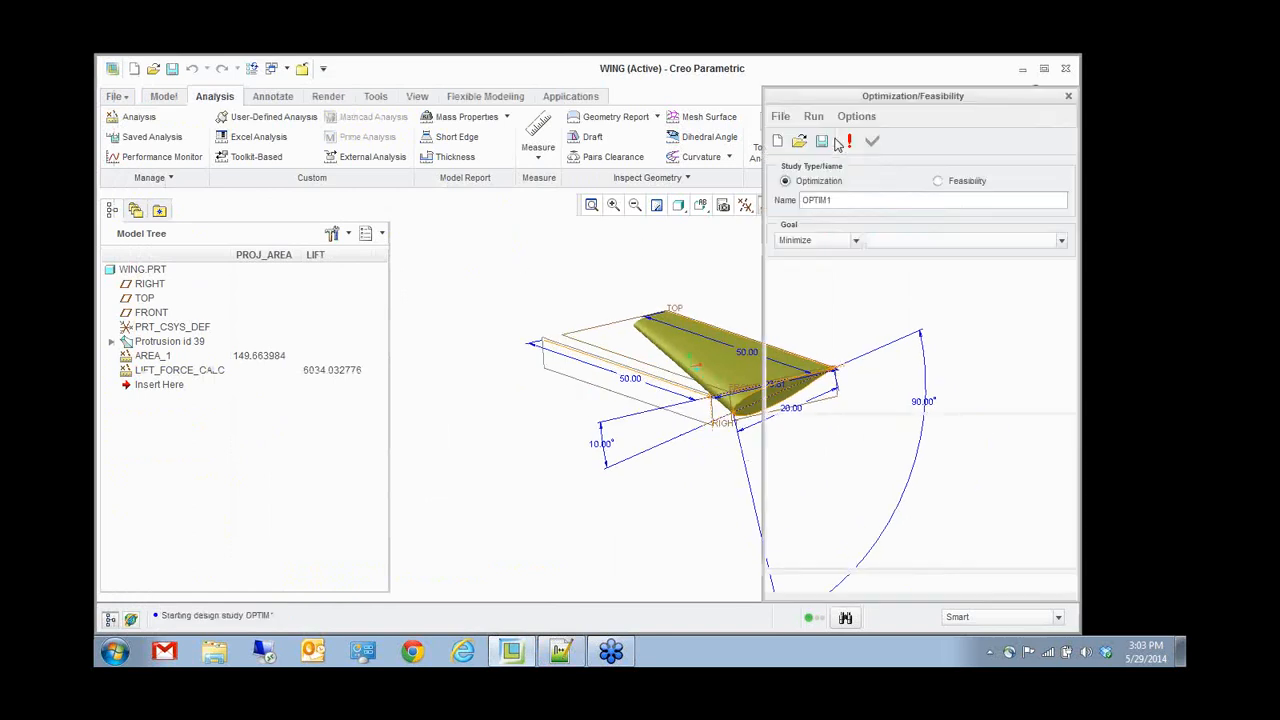
click(938, 180)
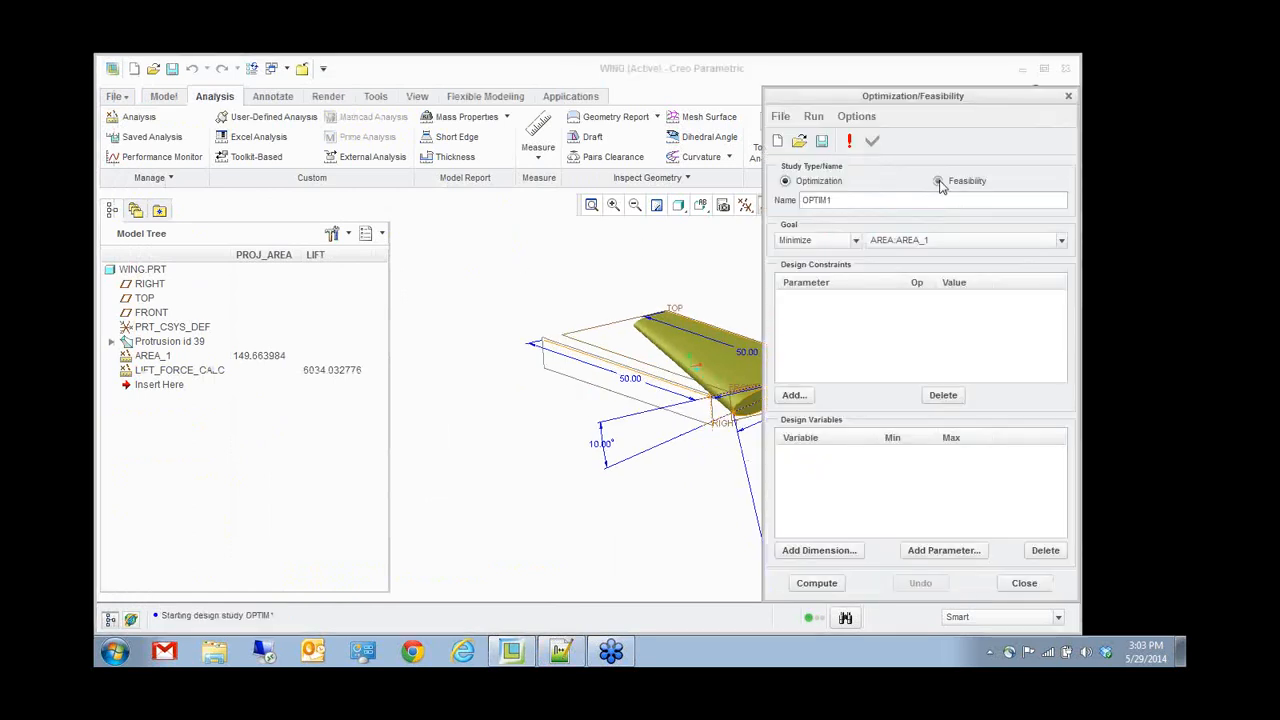
- Add a design constraint requiring LIFT:LIFT_FORCE_CALC to be >= a set value of 7500
click(795, 395)
drag(870, 550, 529, 176)
click(527, 205)
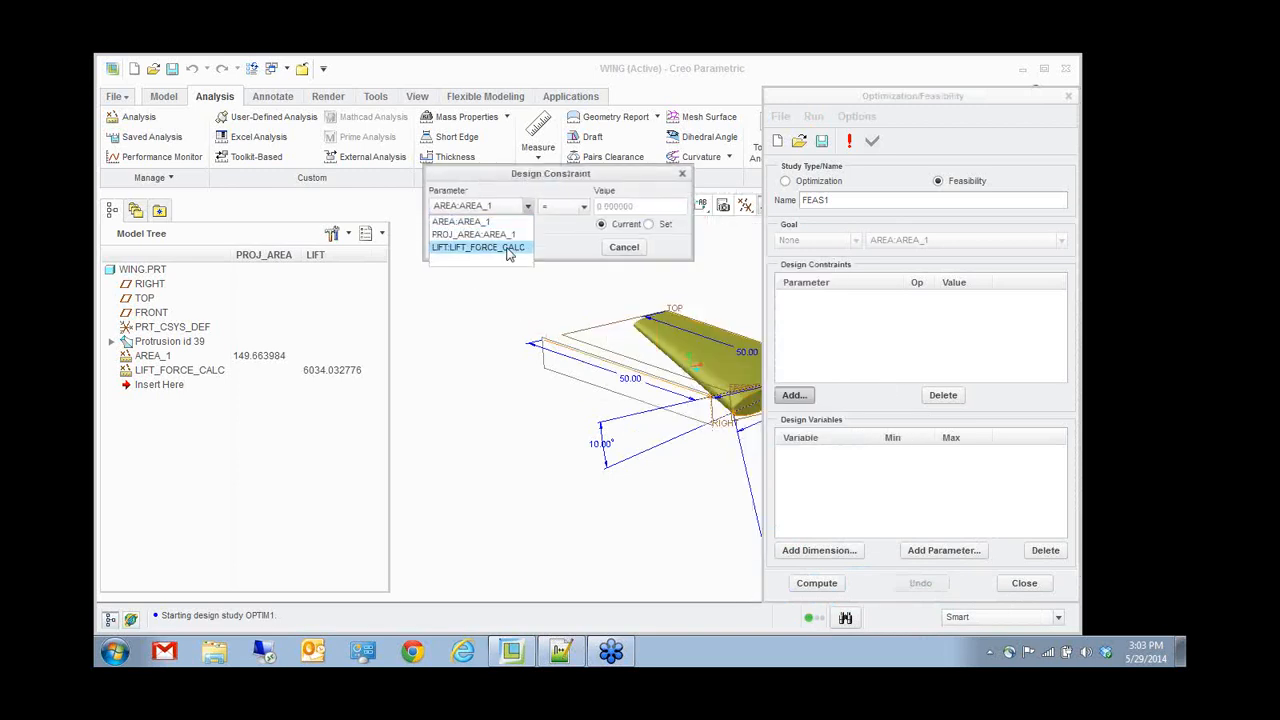
click(505, 247)
click(583, 206)
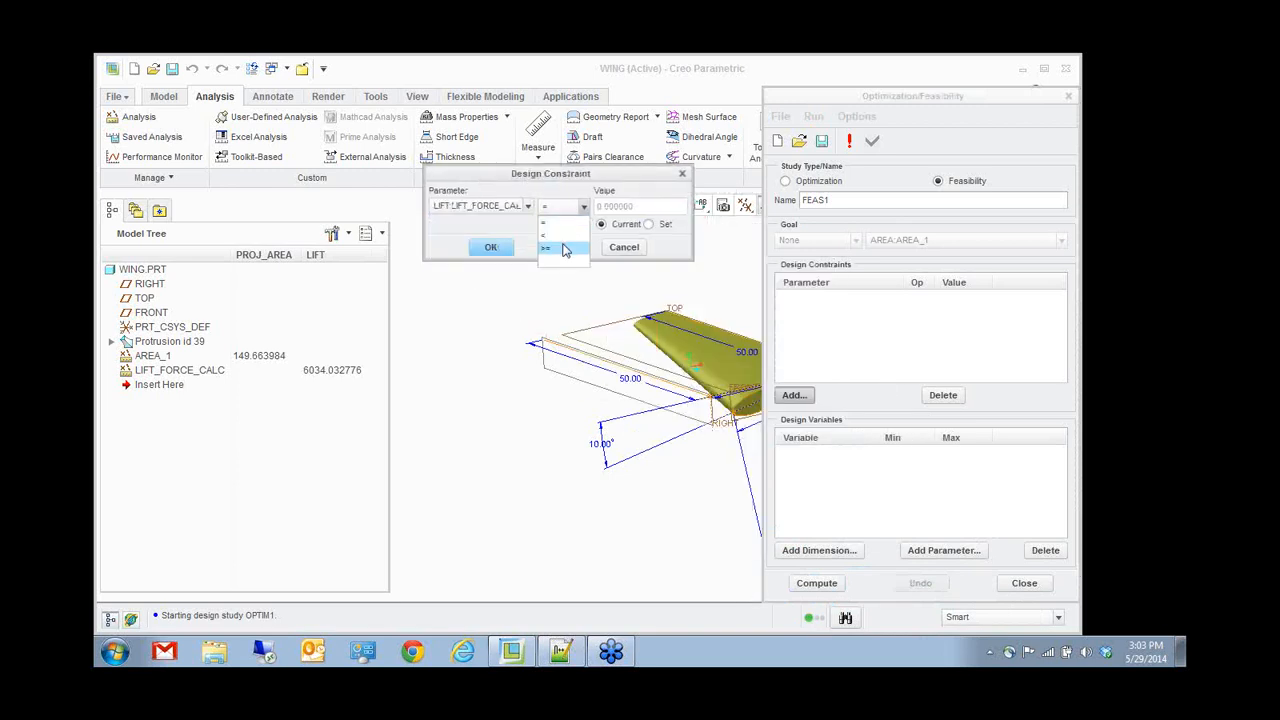
click(565, 247)
click(649, 225)
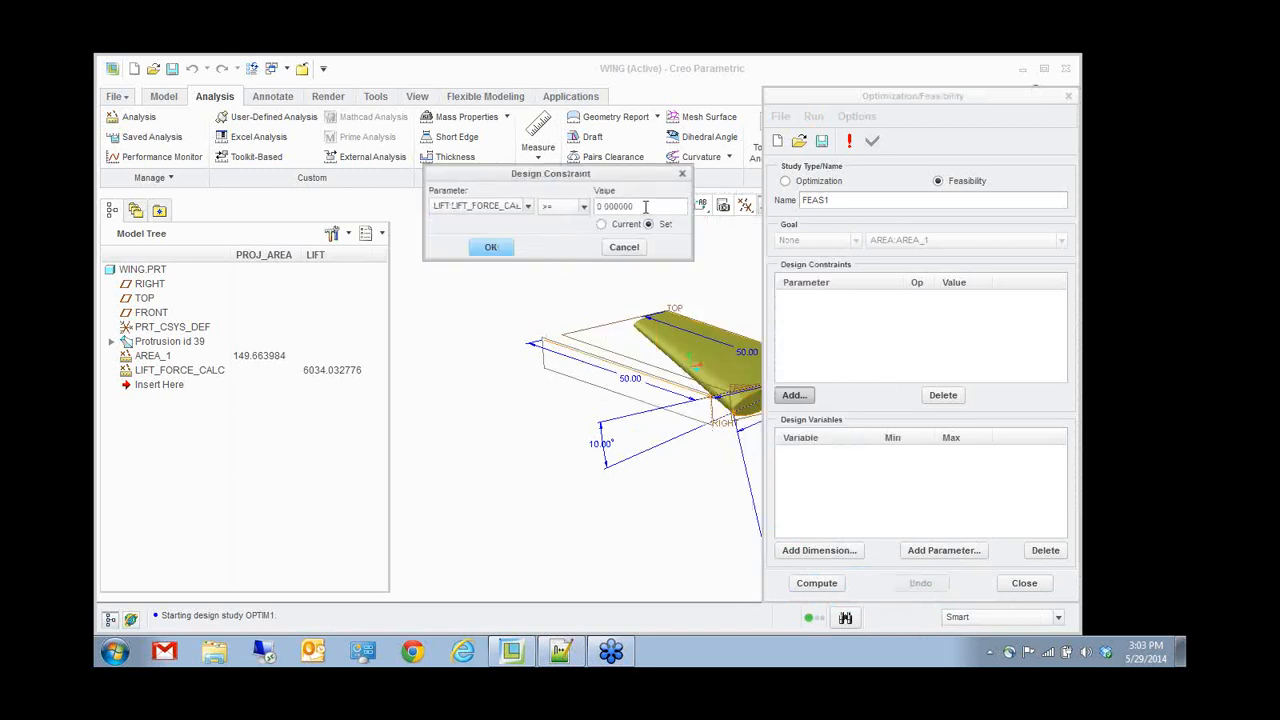
double_click(645, 206)
text(7500)
click(495, 249)
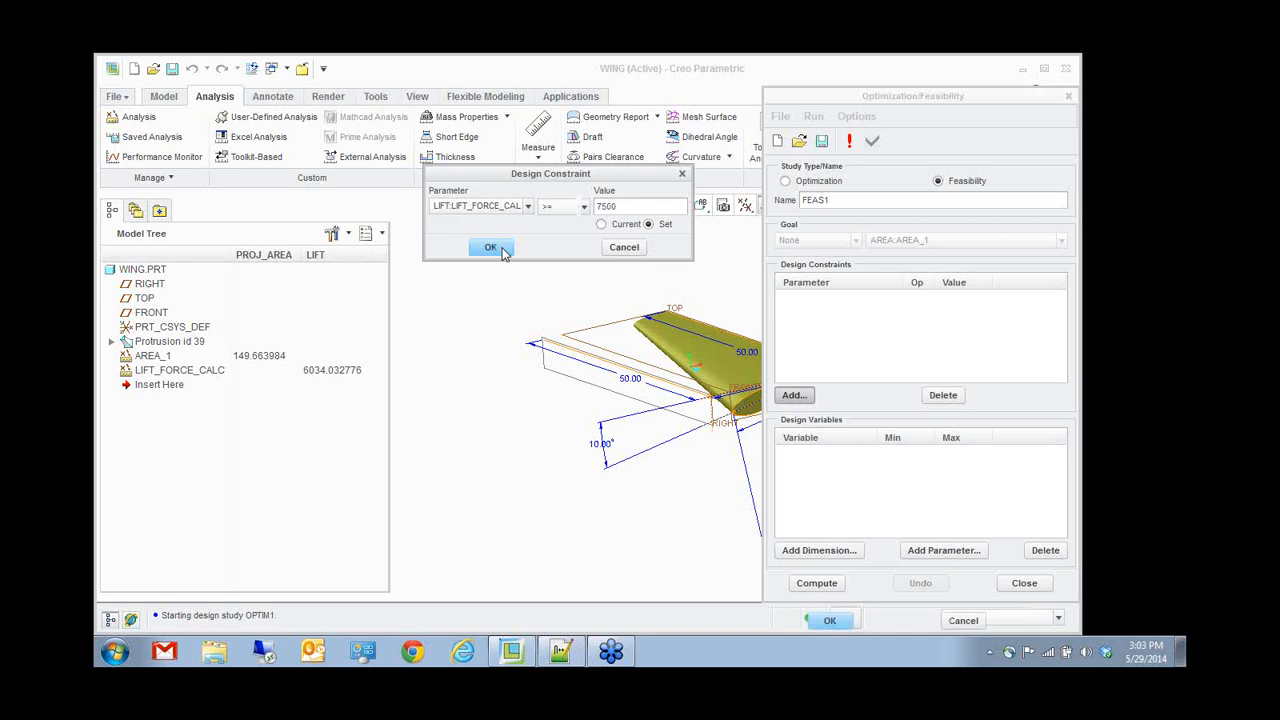
click(1023, 543)
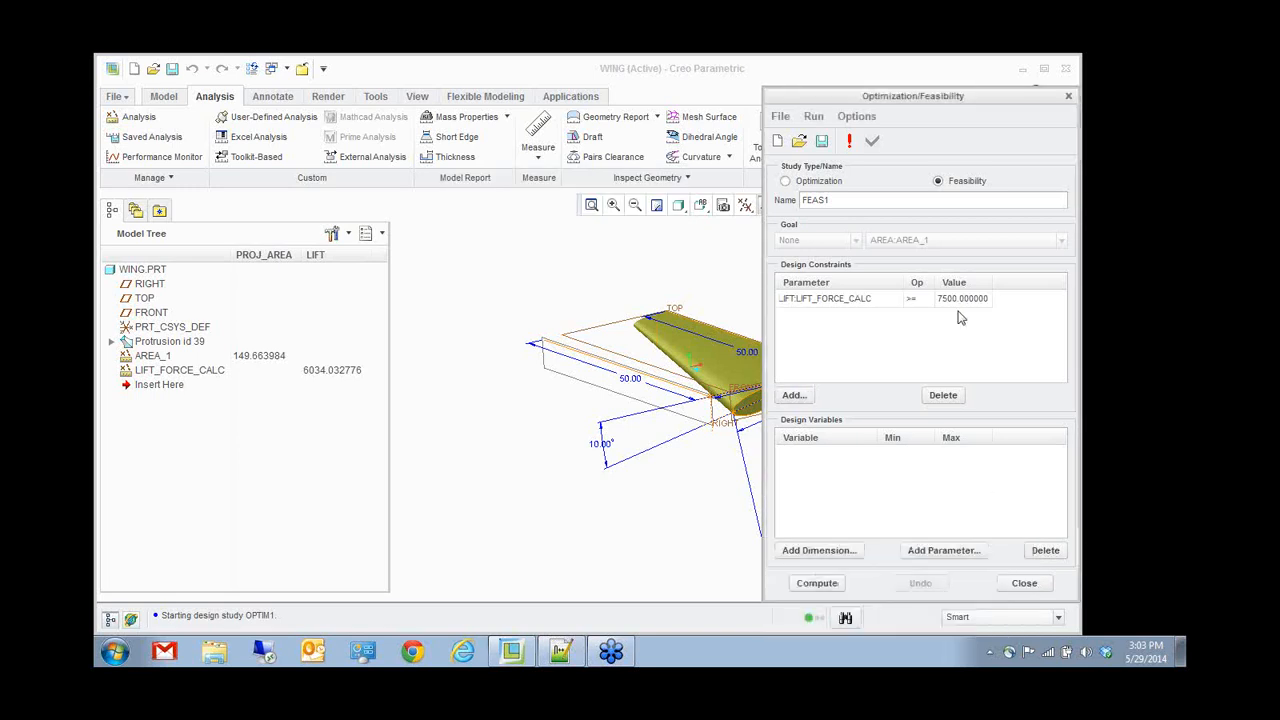
- Add the wing's angle dimension d17 as a design variable ranging from 15.4 to 16 and compute the feasibility study
click(820, 552)
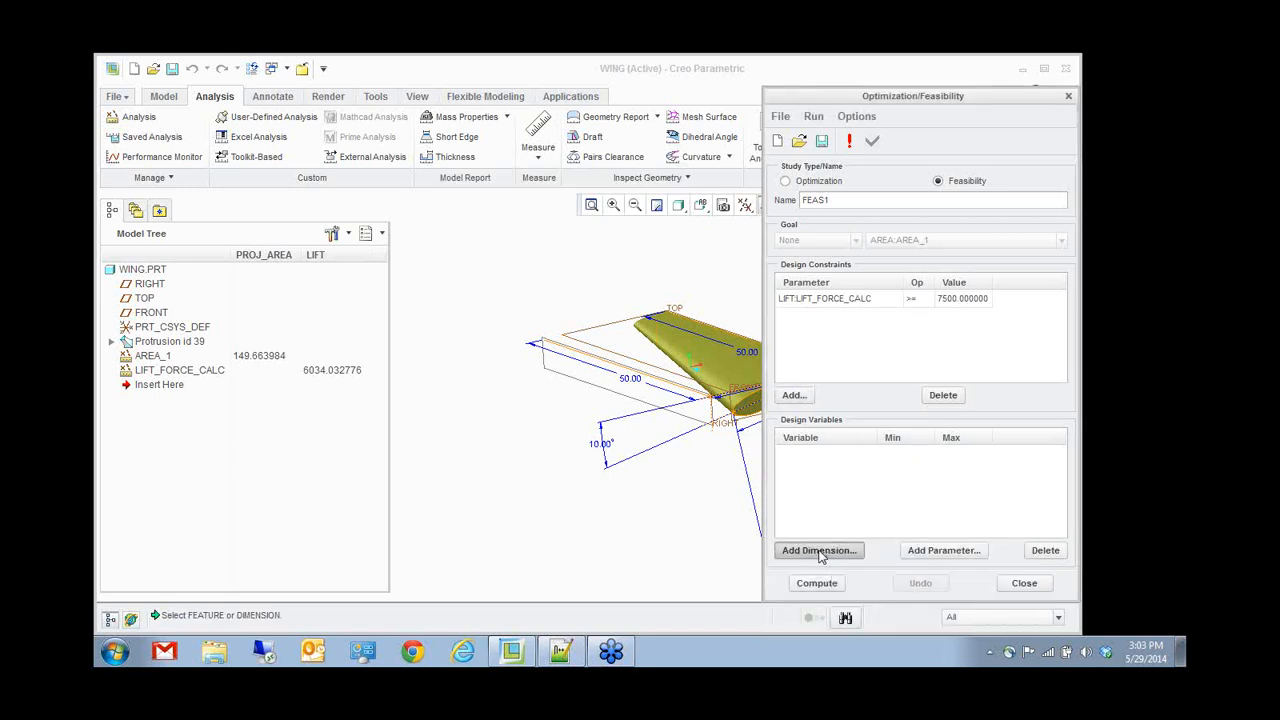
click(607, 450)
click(905, 456)
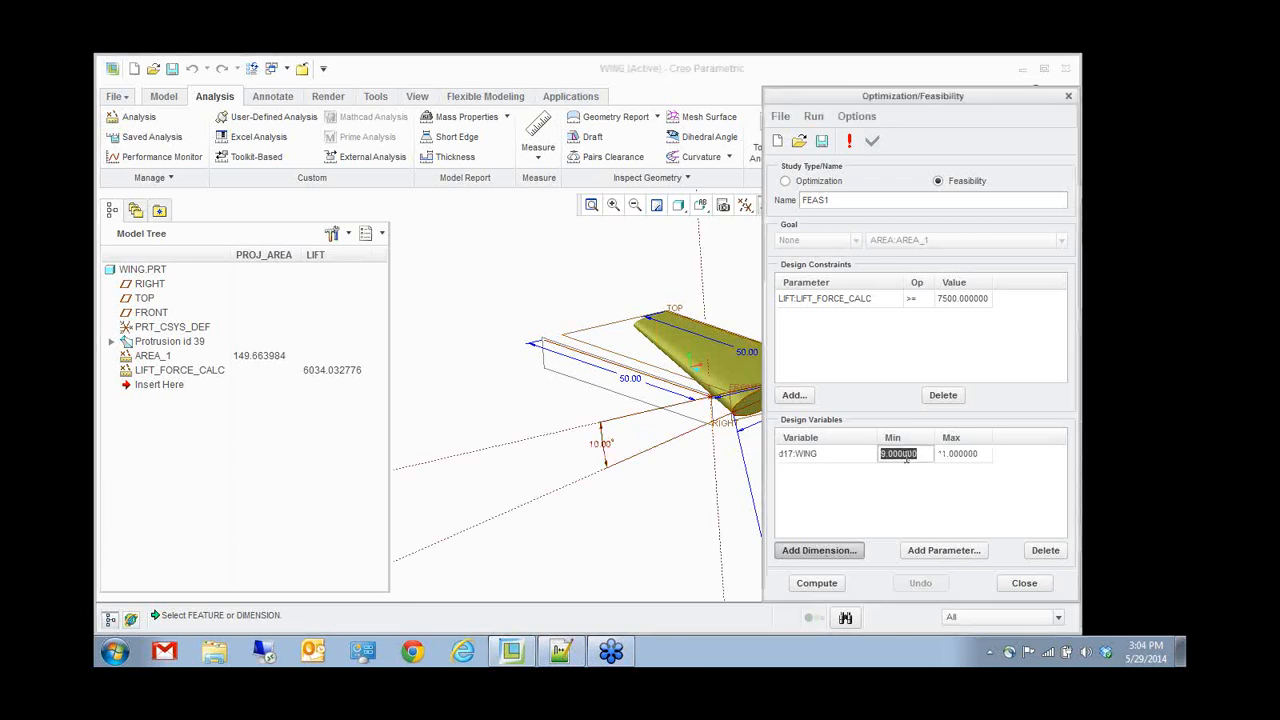
text(15.4)
click(951, 455)
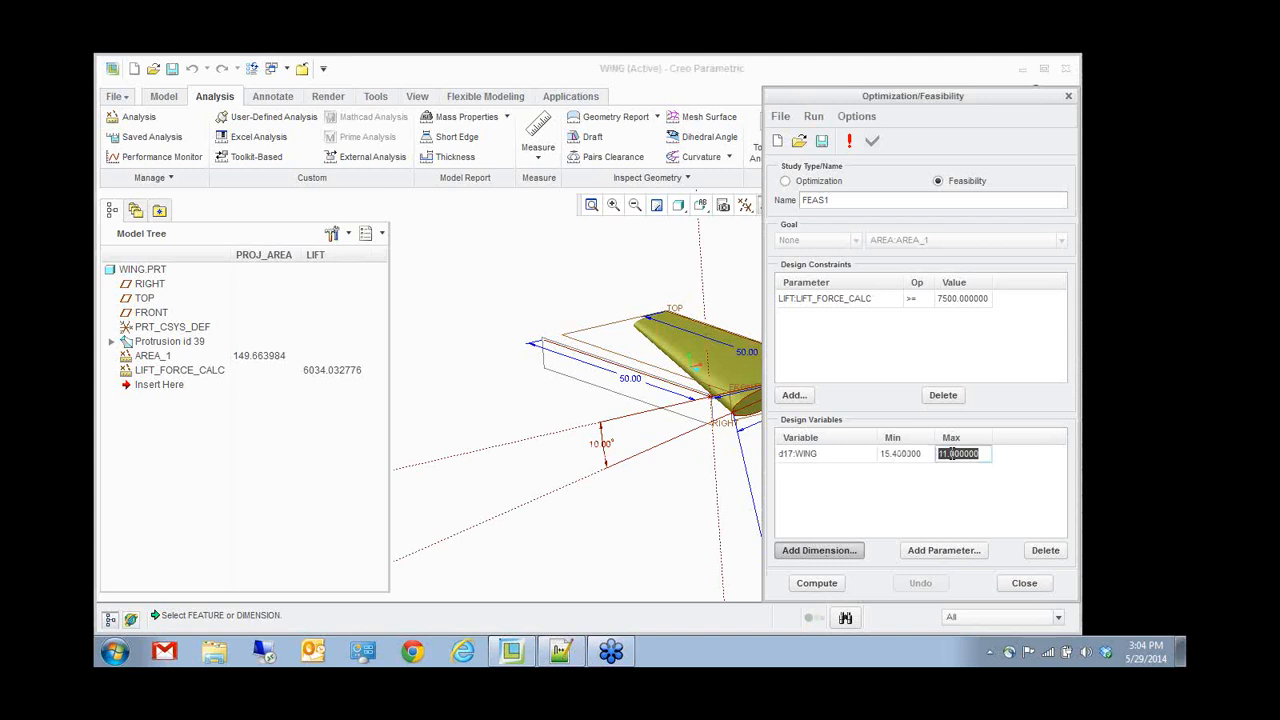
text(16)
click(816, 583)
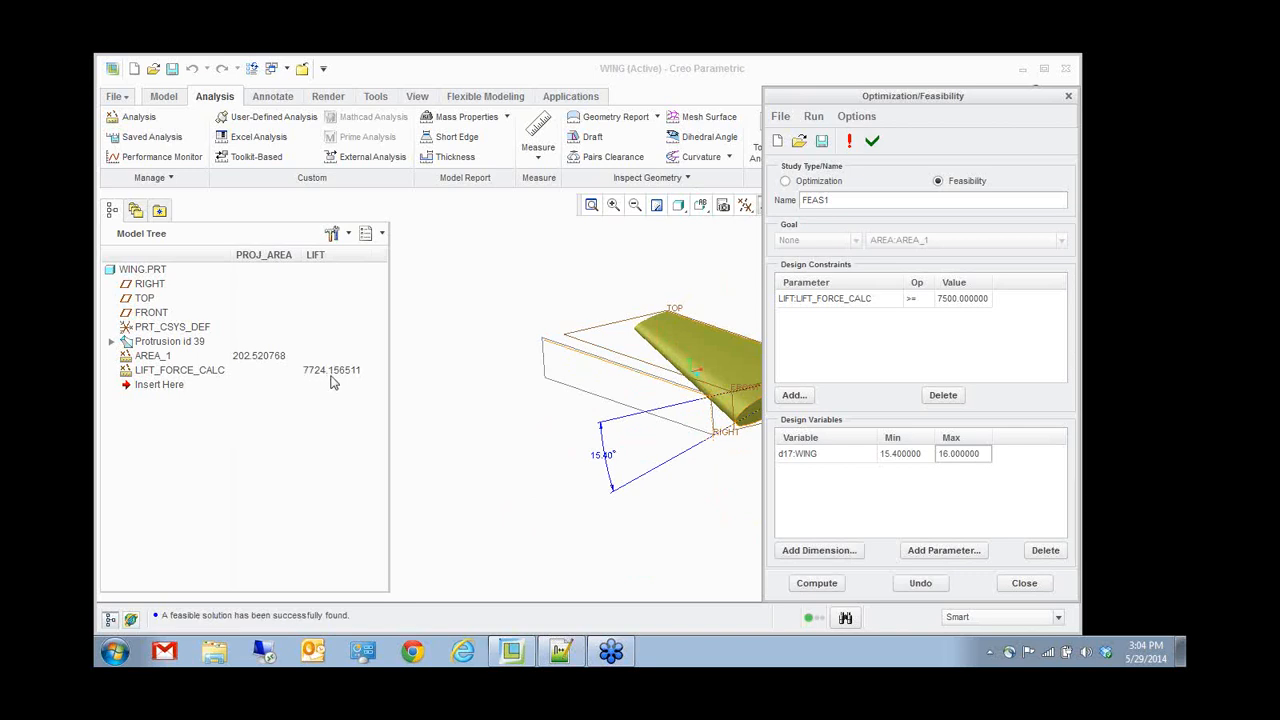
- Review the feasibility study's preferences for graphs, run convergence and solution algorithm, leaving them as they are
click(845, 118)
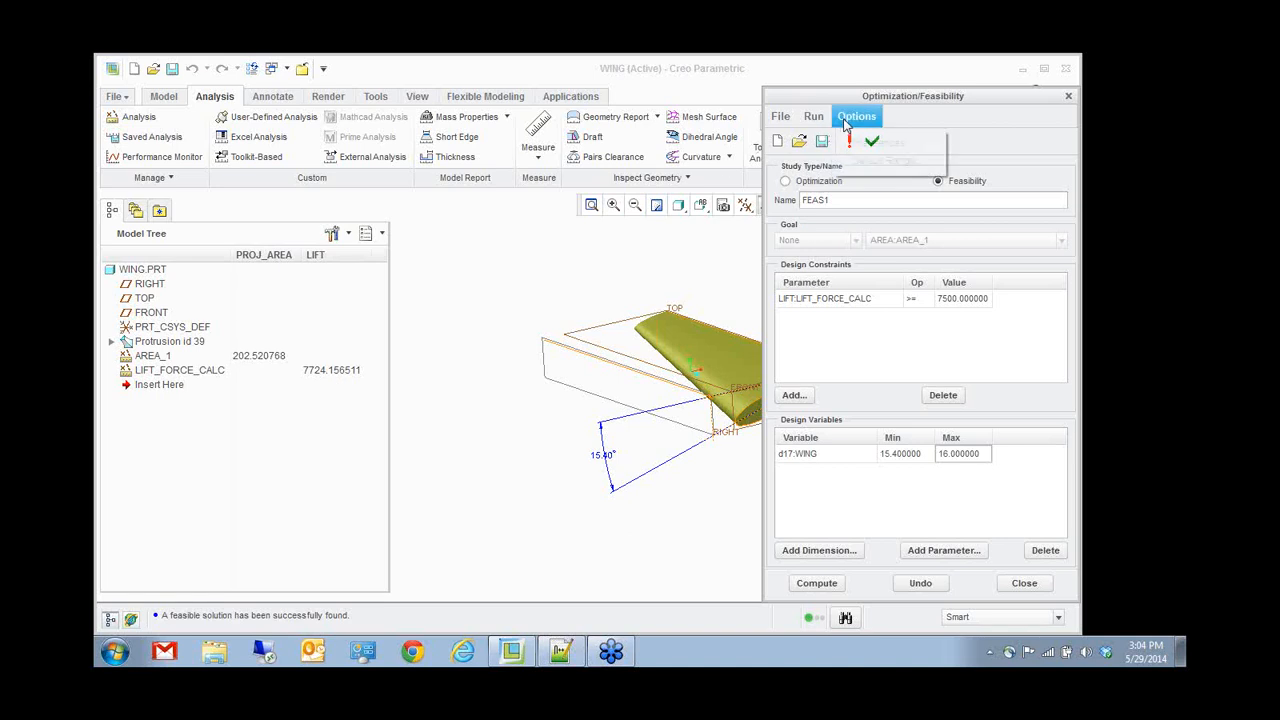
click(872, 145)
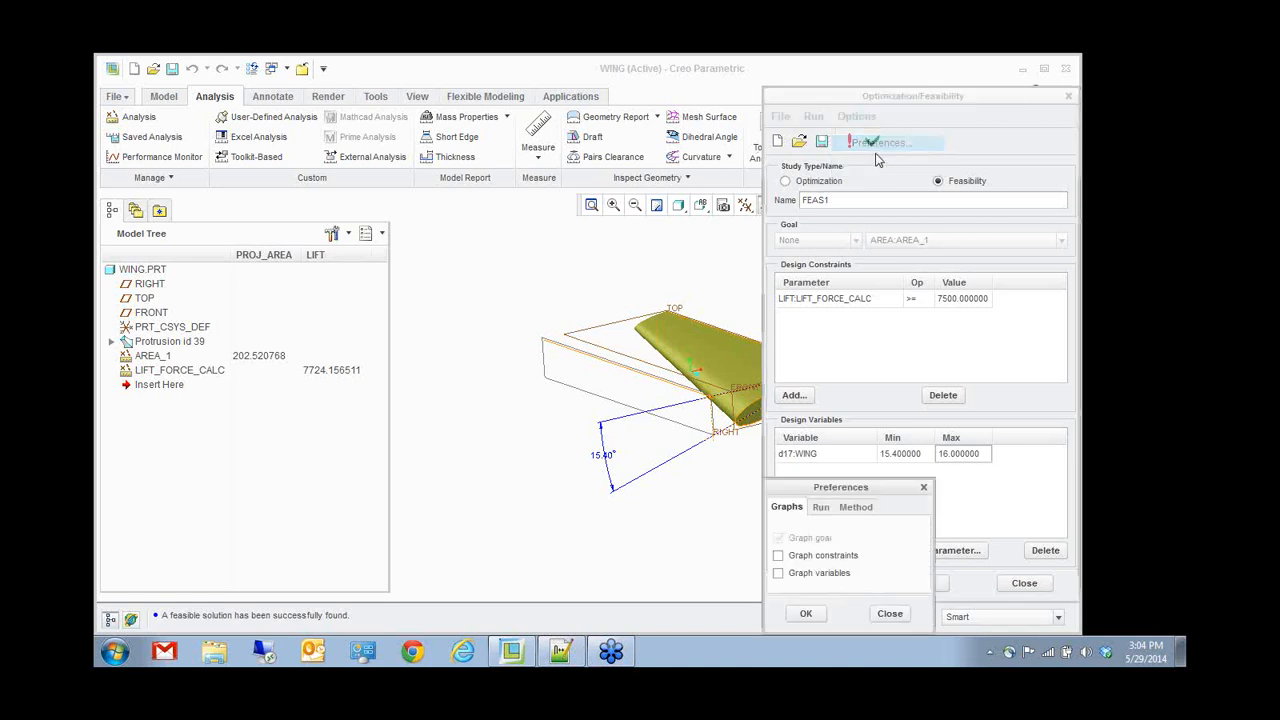
drag(840, 487, 790, 272)
click(770, 292)
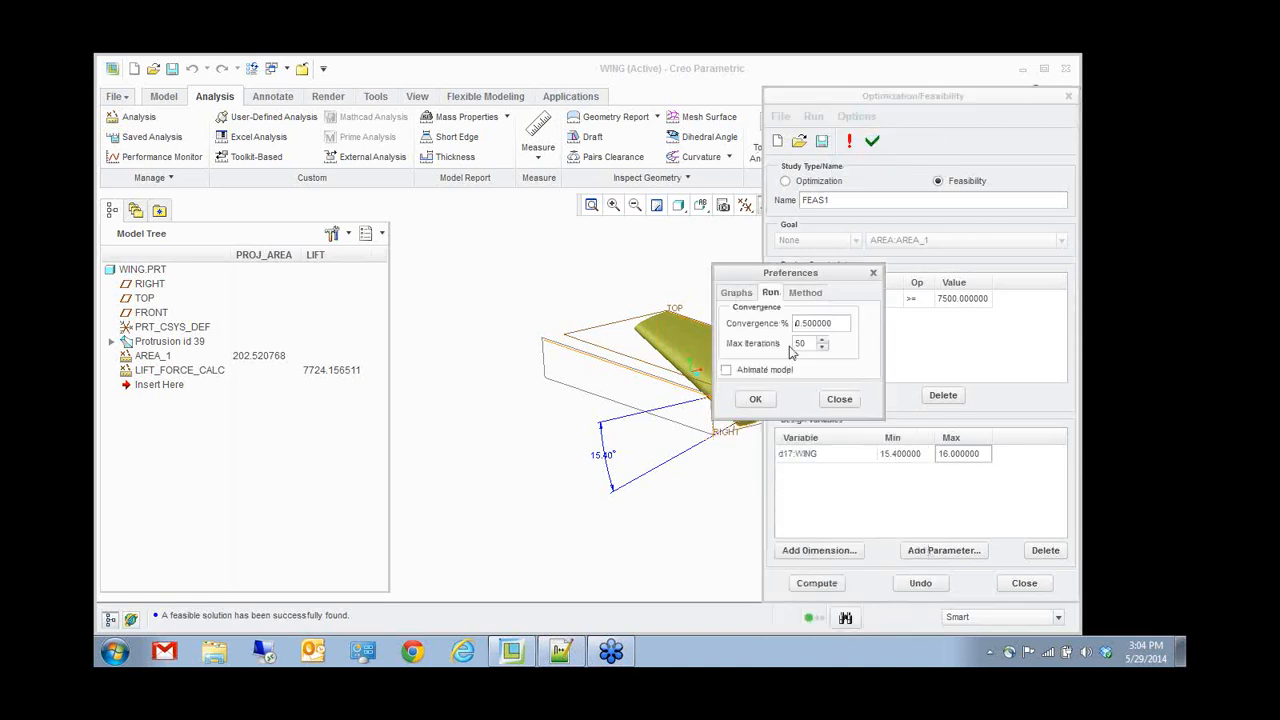
click(810, 293)
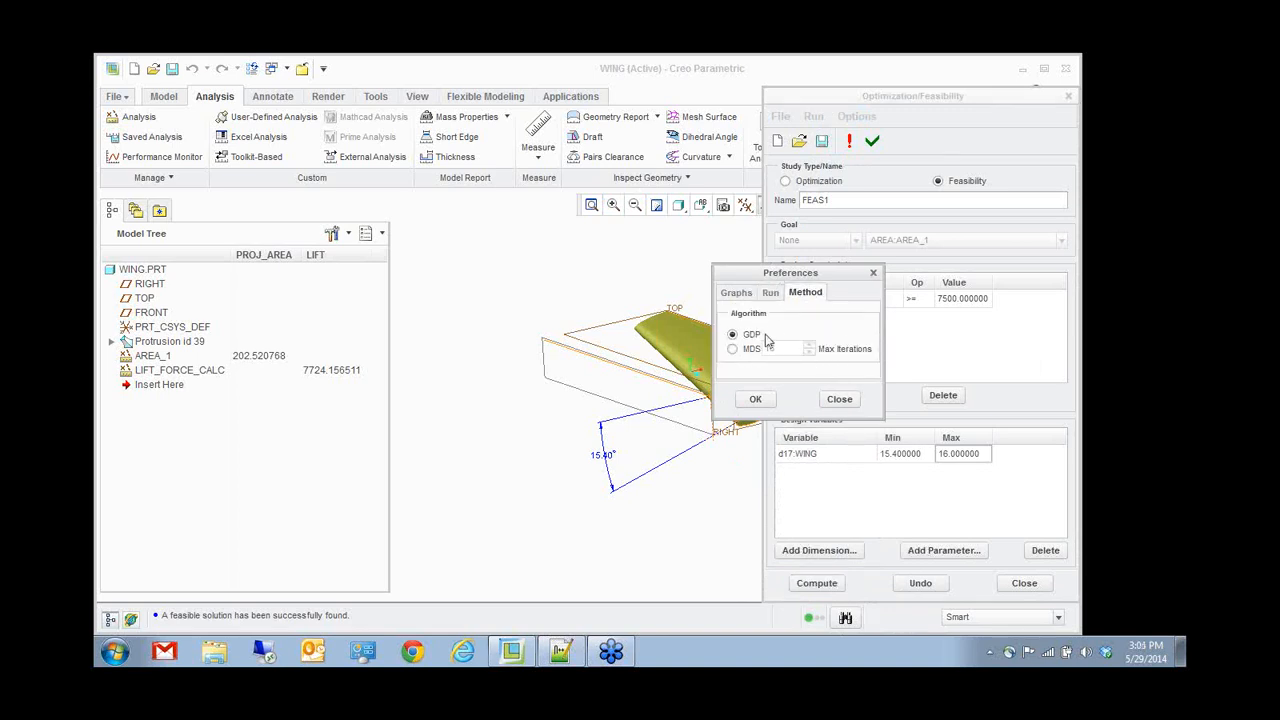
click(845, 400)
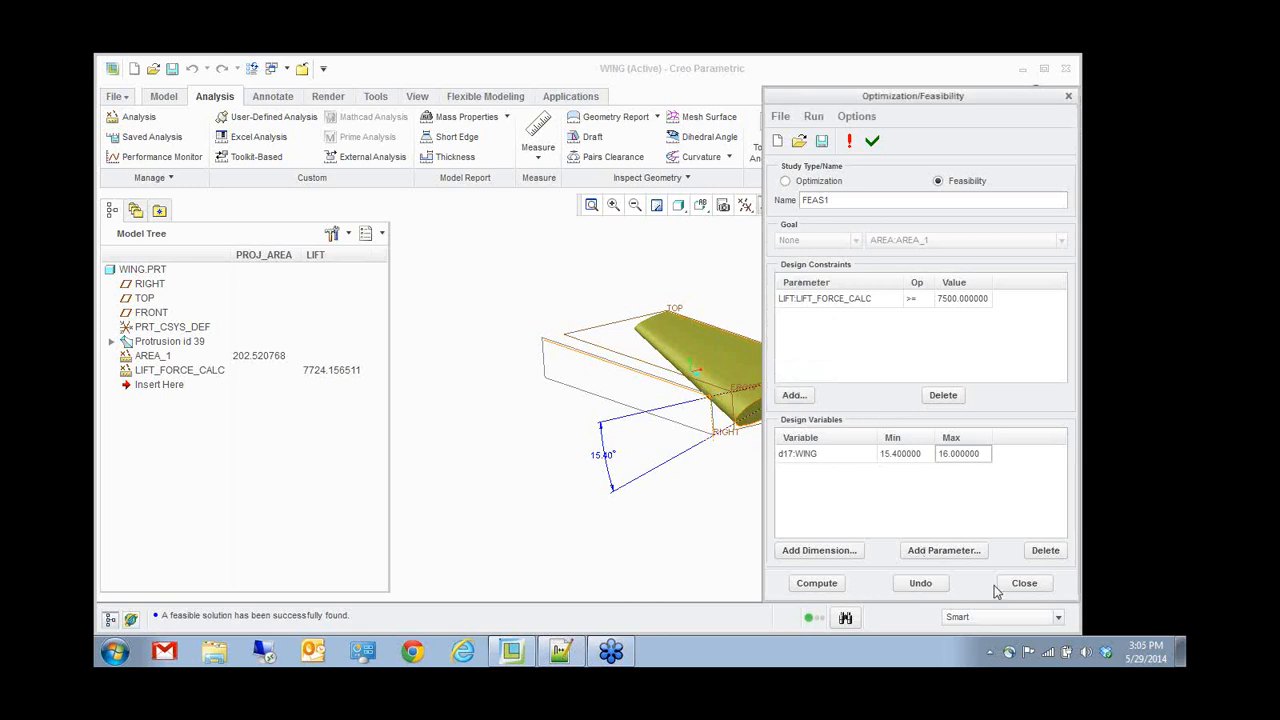
- Close the feasibility study, keeping its model changes, and view the wing from its end
click(1024, 584)
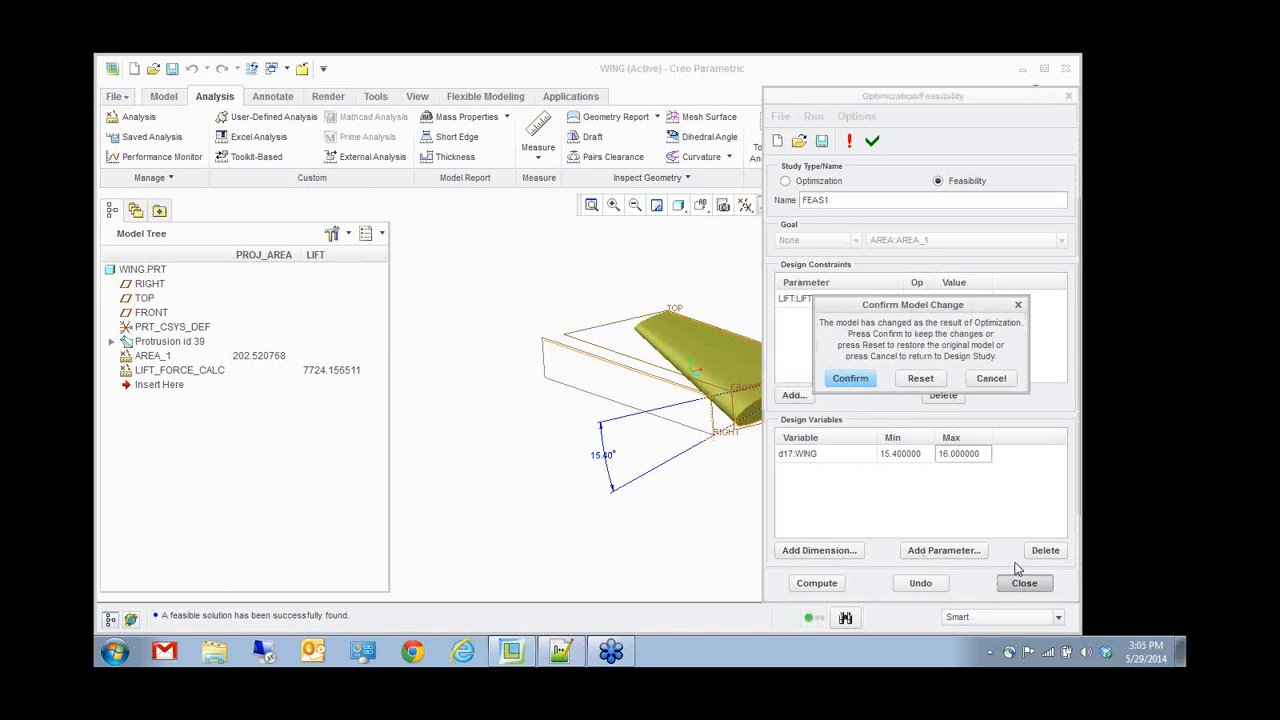
click(850, 379)
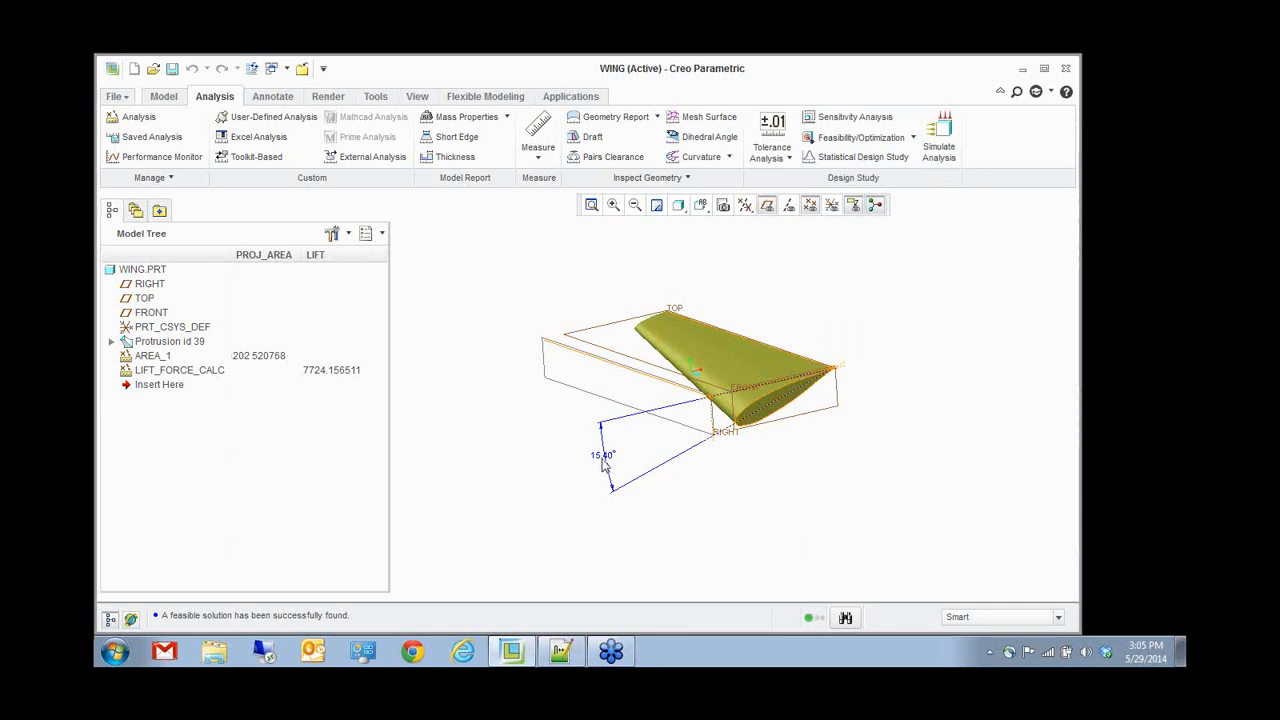
mouse_move(799, 496)
middle_down()
mouse_move(769, 477)
mouse_move(779, 501)
middle_up()
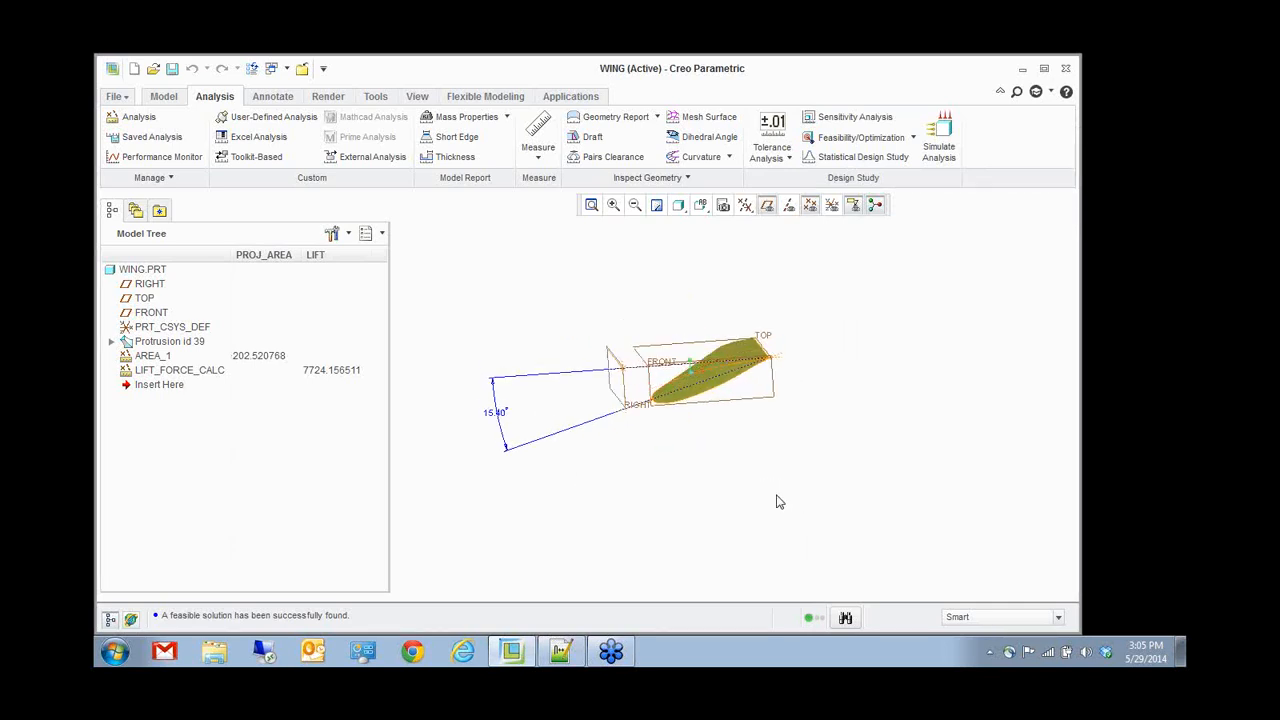
- Erase WING.PRT from the session and open fuel_tank.prt from the FUEL TANK folder in DEMO
click(302, 69)
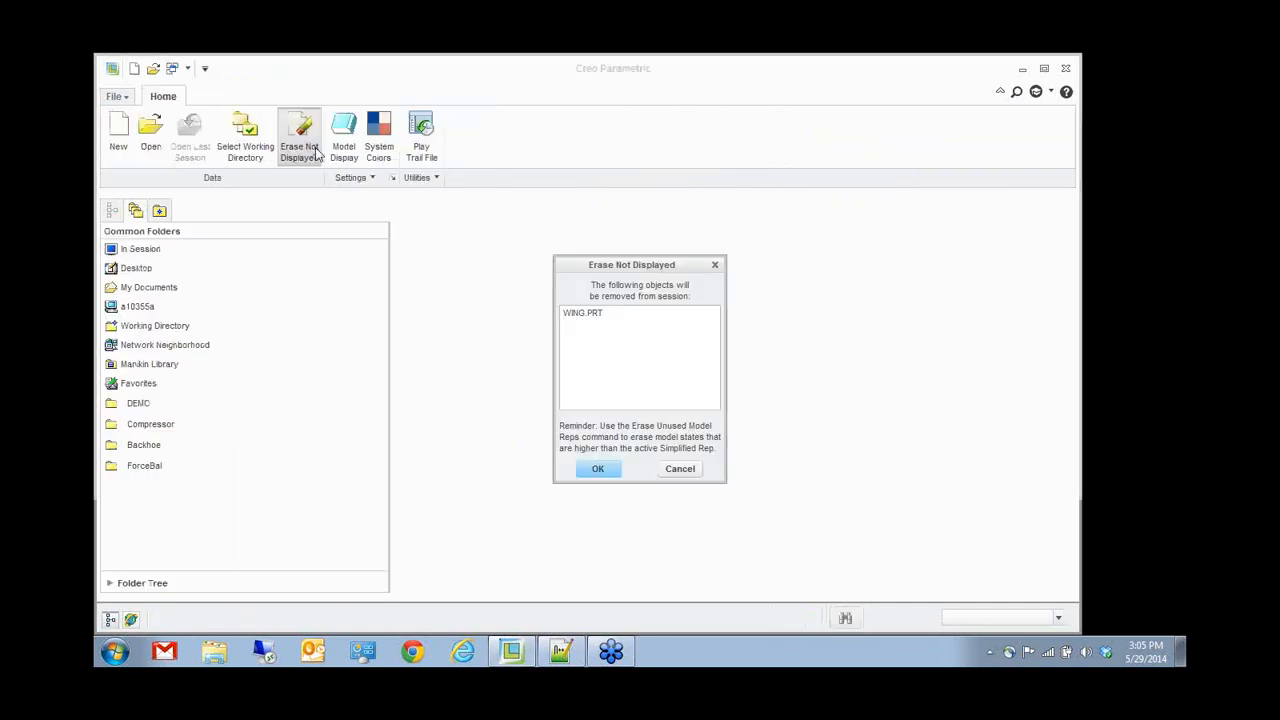
click(597, 469)
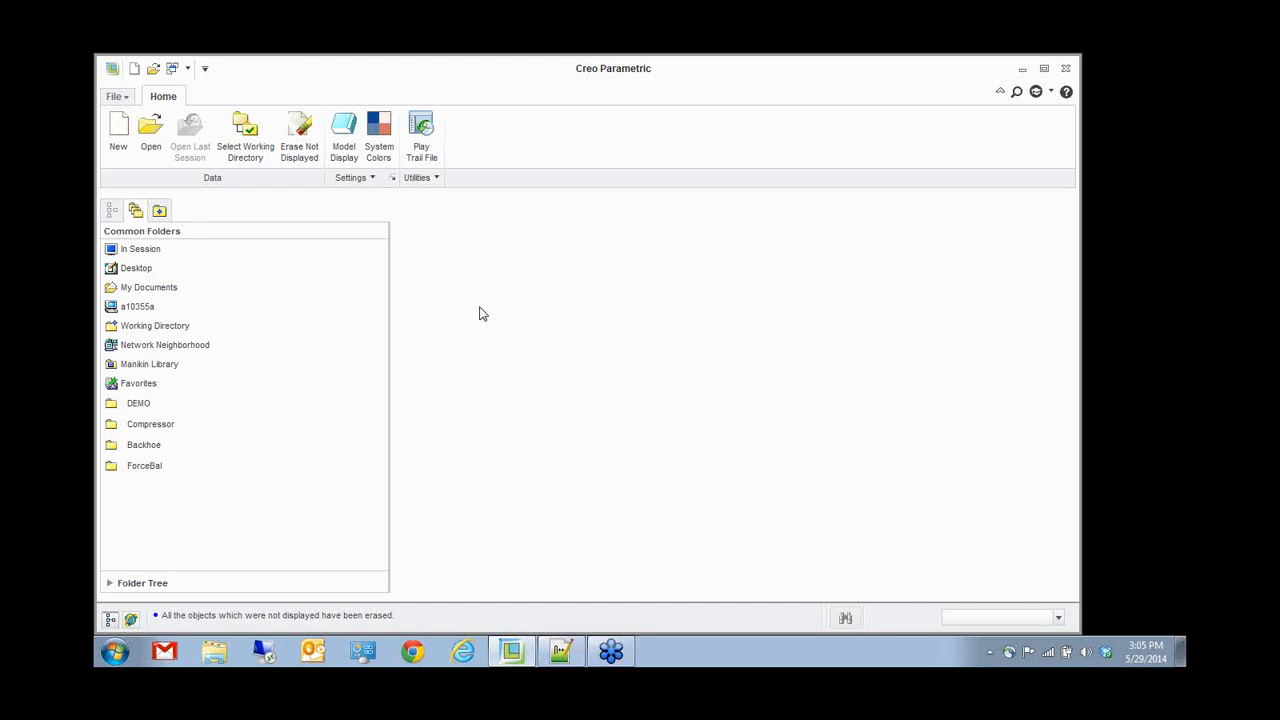
click(150, 130)
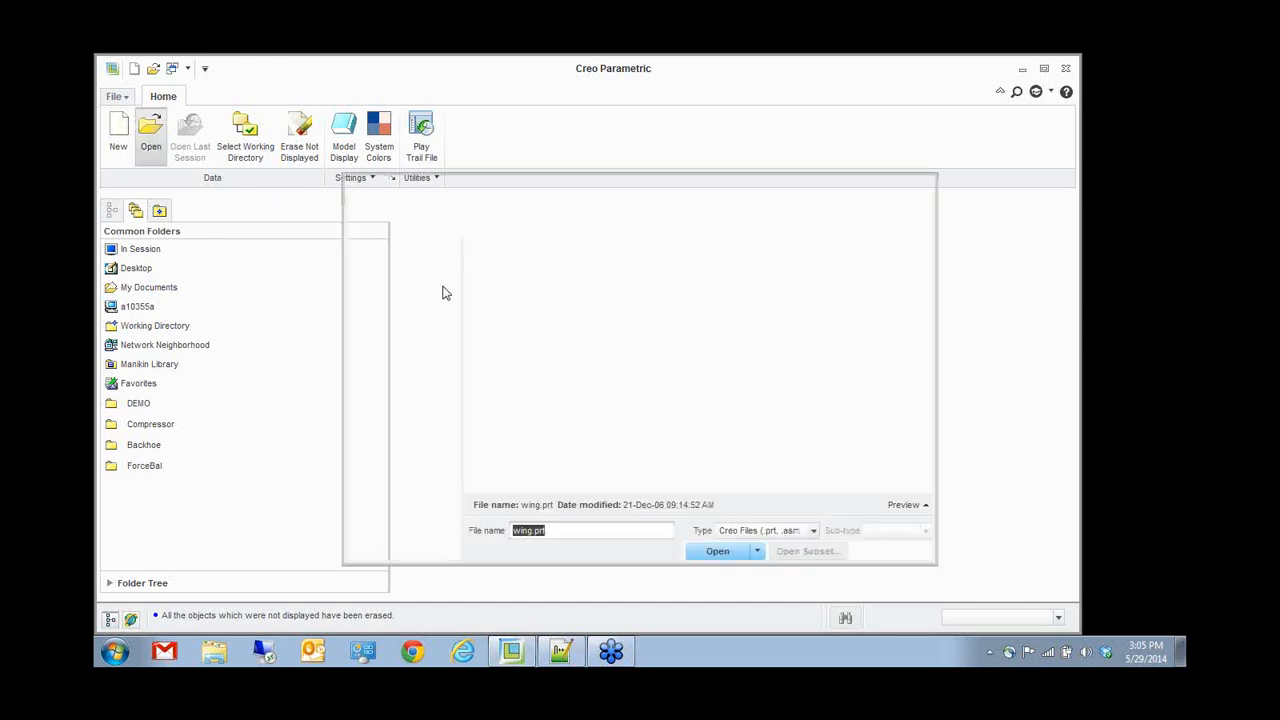
click(395, 497)
click(388, 435)
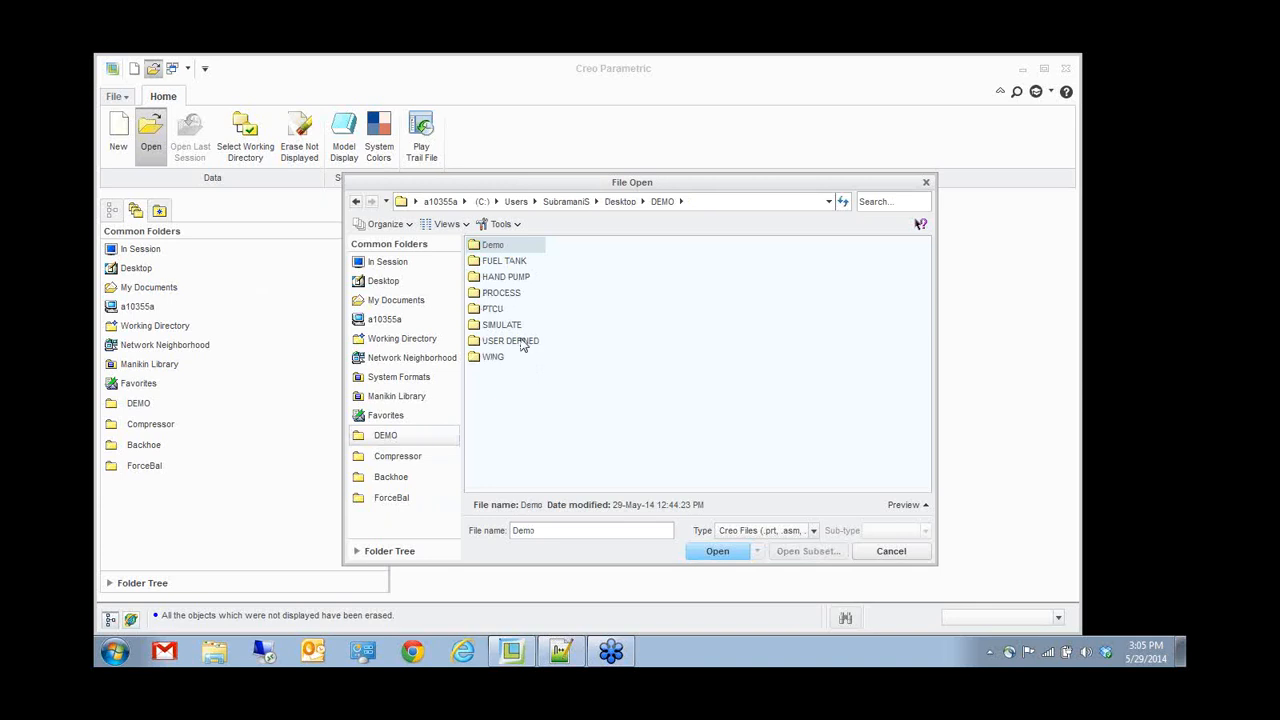
double_click(503, 261)
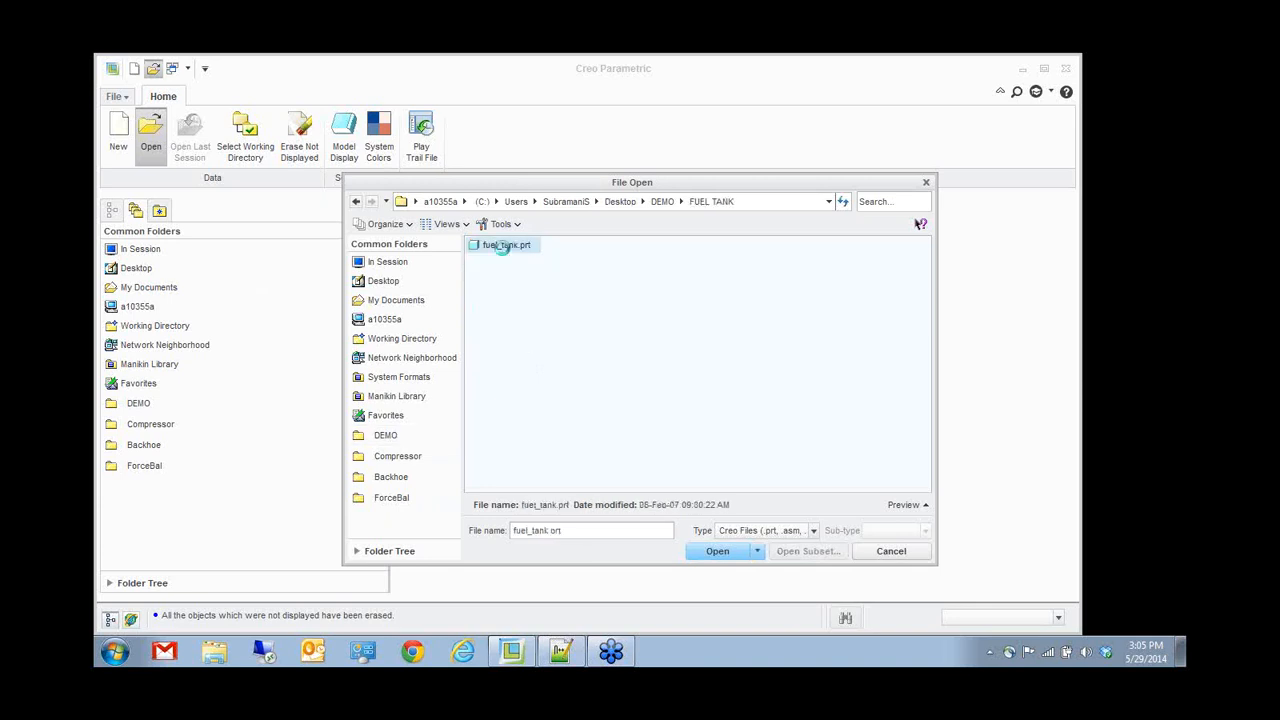
double_click(496, 247)
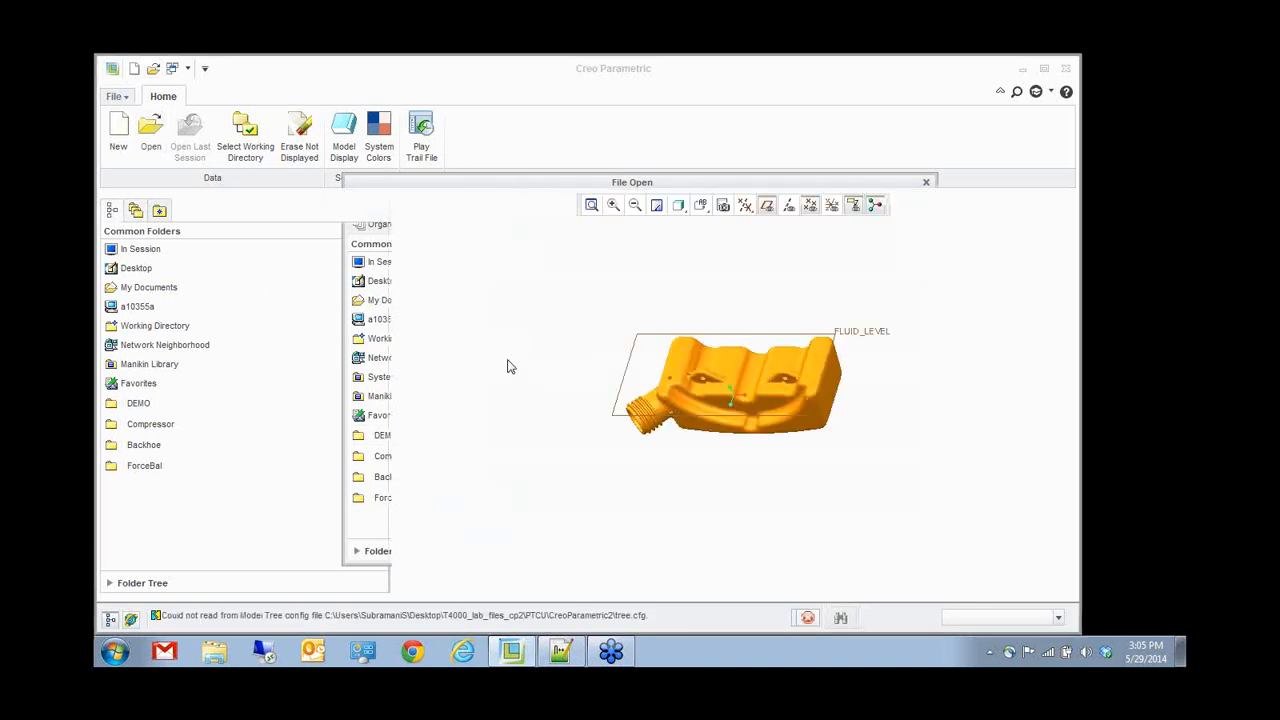
- Examine the fuel tank from the side and locate its FLUID_LEVEL datum plane in the model tree
middle_drag(573, 403, 575, 381)
drag(382, 336, 386, 406)
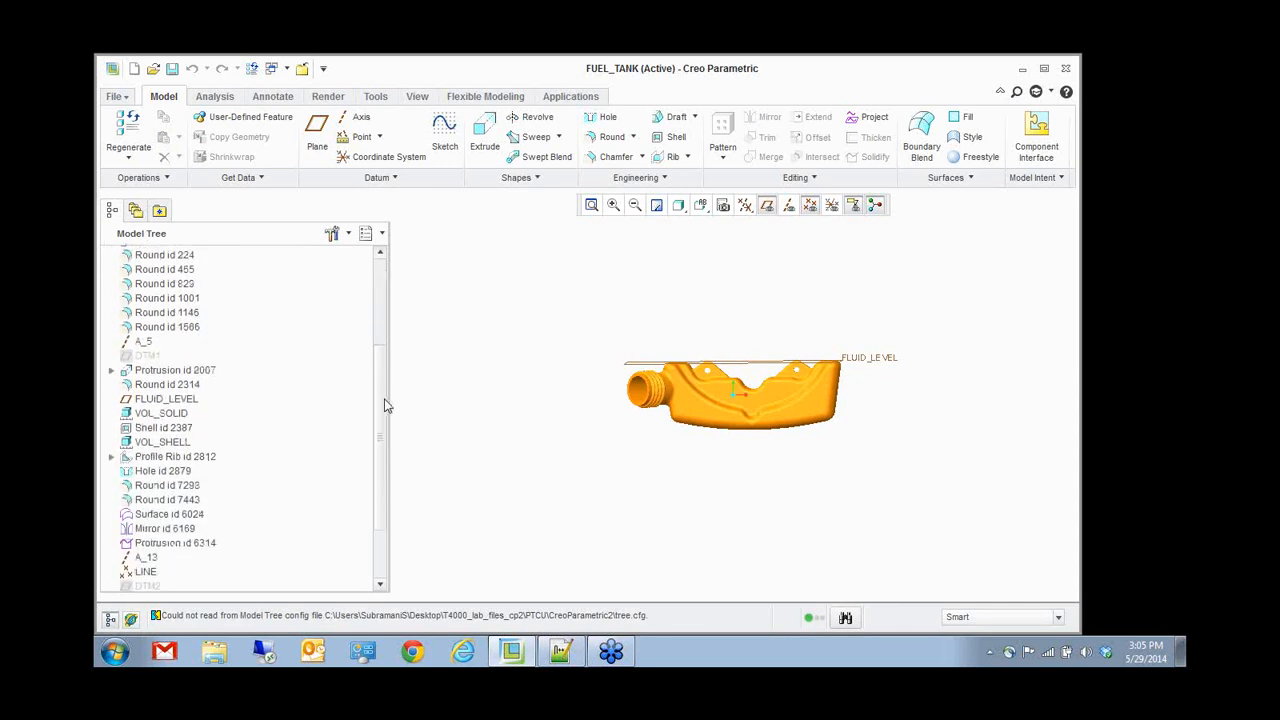
click(753, 367)
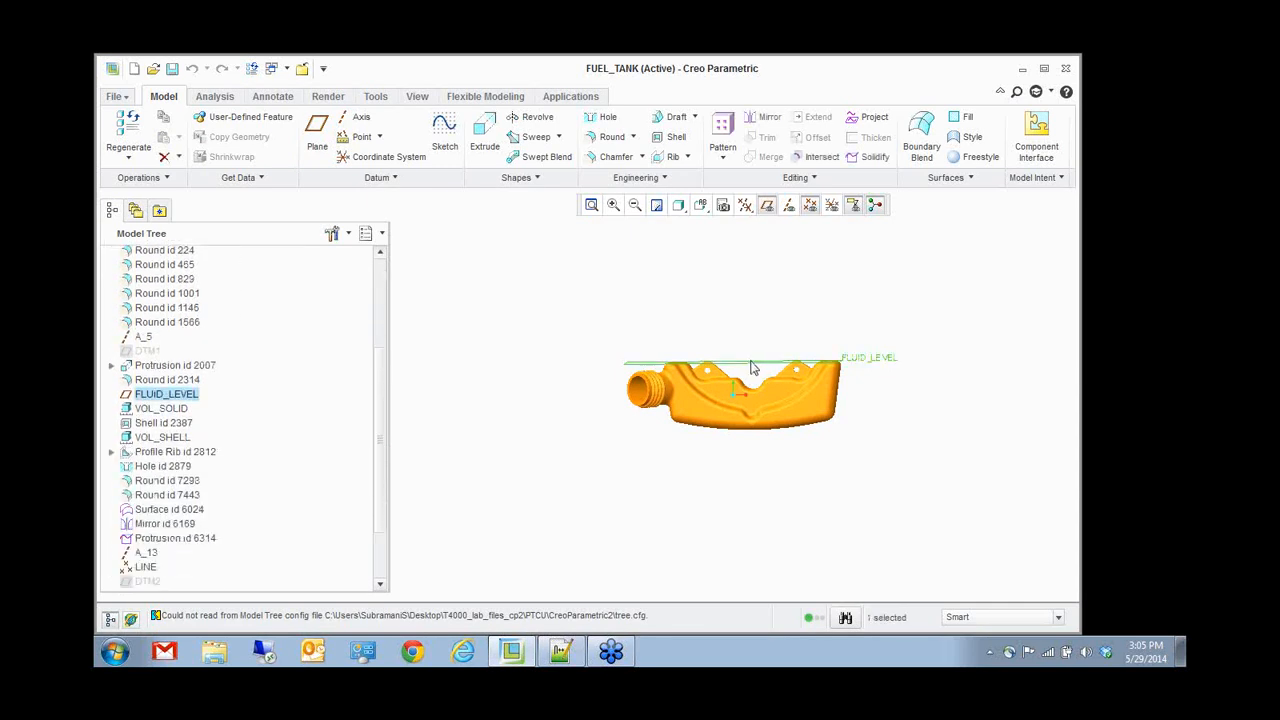
- Review the definition of the VOL_SOLID one-sided volume analysis and close it without changes
click(179, 410)
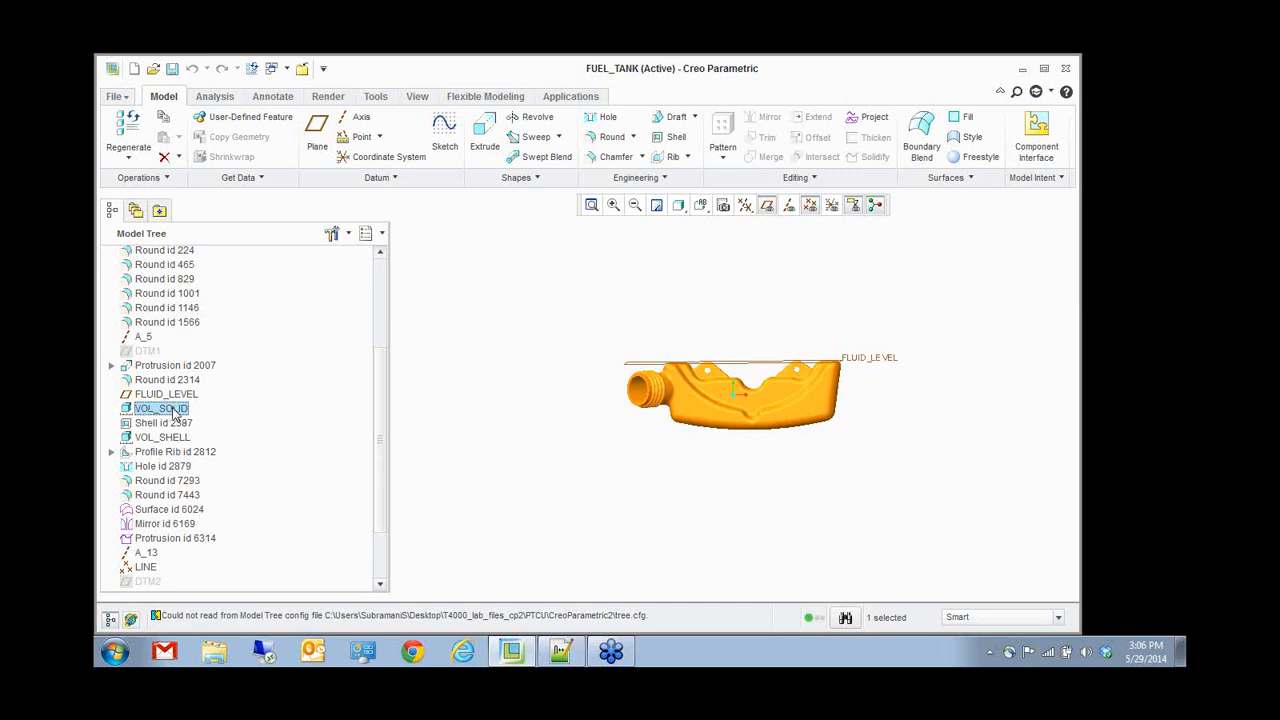
right_click(175, 412)
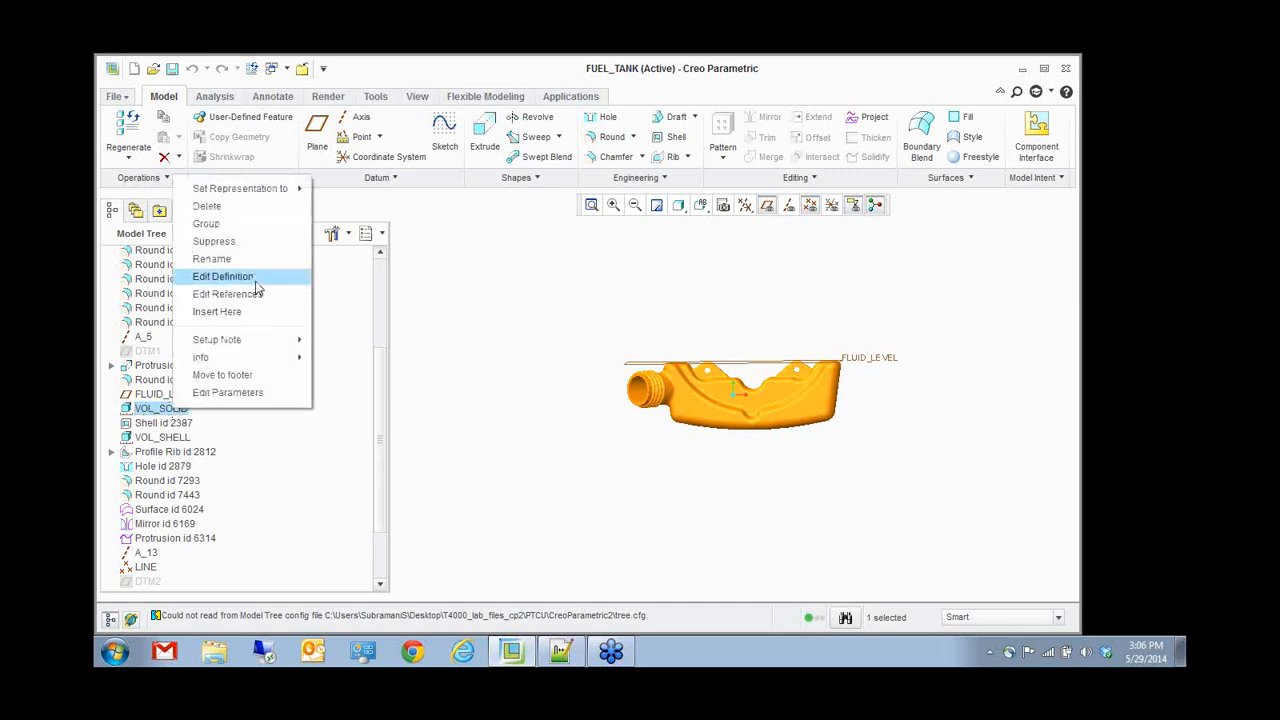
click(215, 277)
drag(1045, 261, 990, 207)
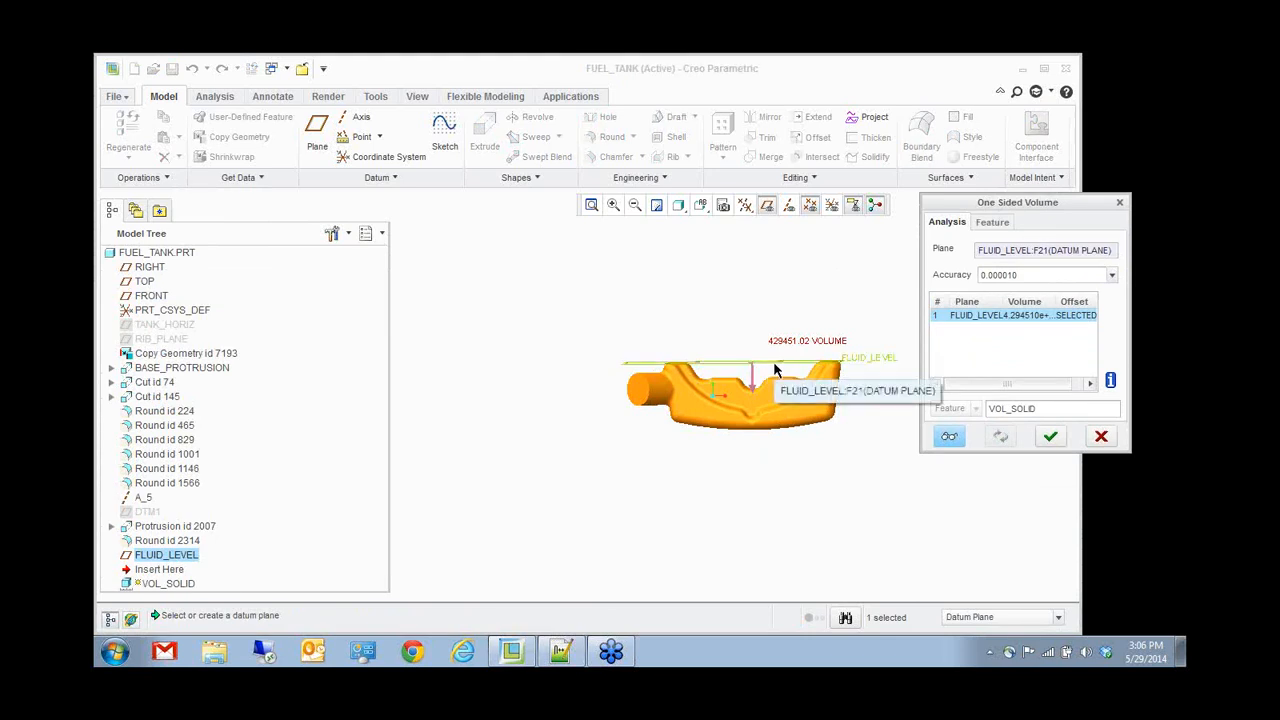
click(1101, 432)
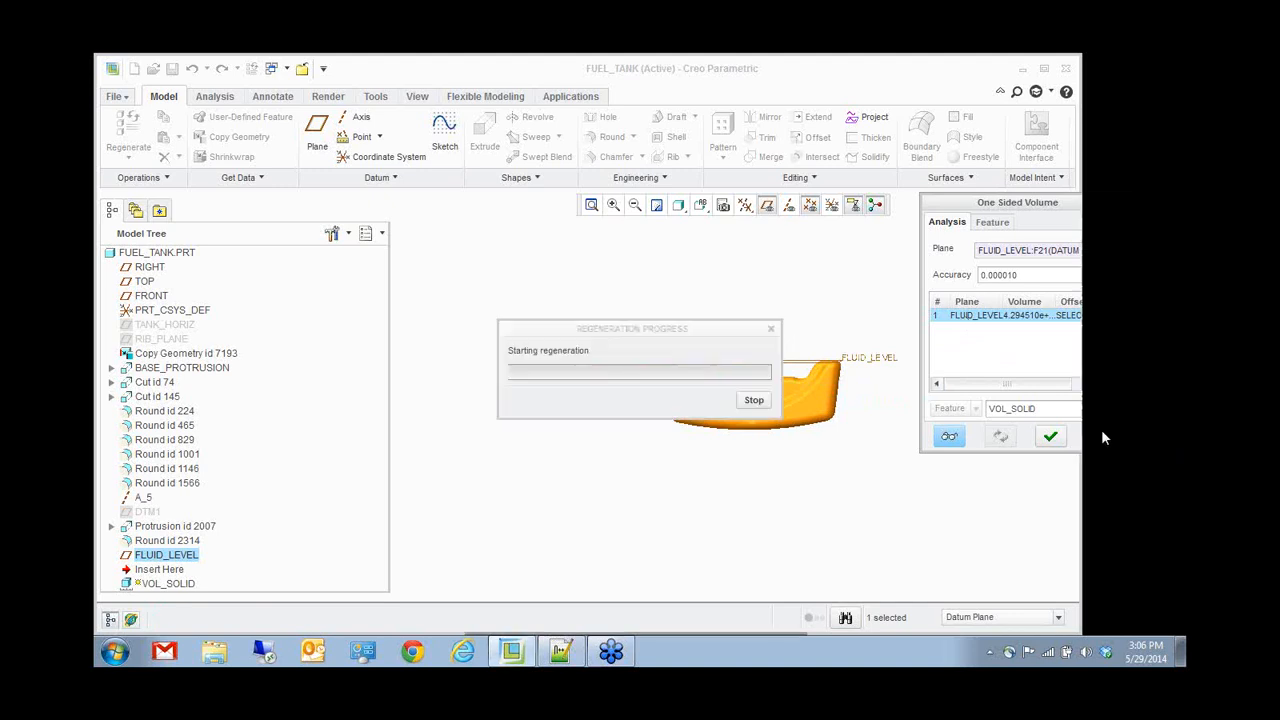
- Open the definition of the VOL_SHELL one-sided volume analysis feature for review
scroll(193, 530, down, 2)
right_click(165, 521)
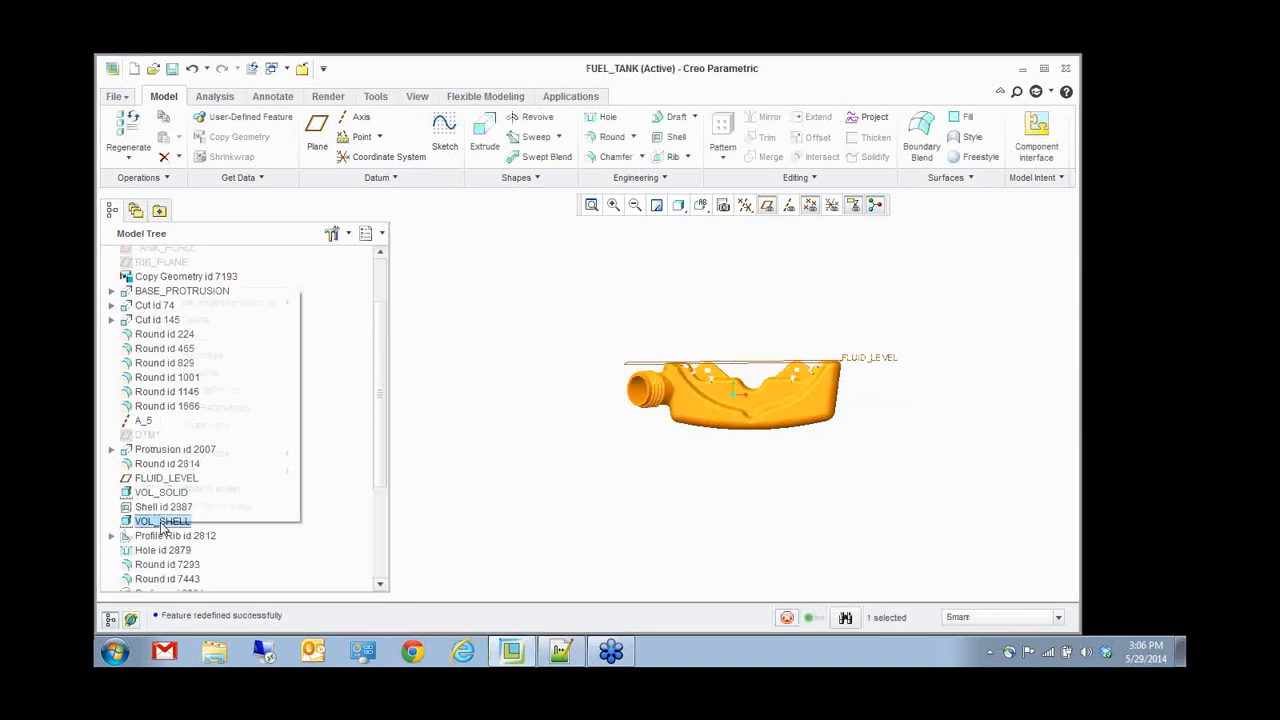
click(211, 390)
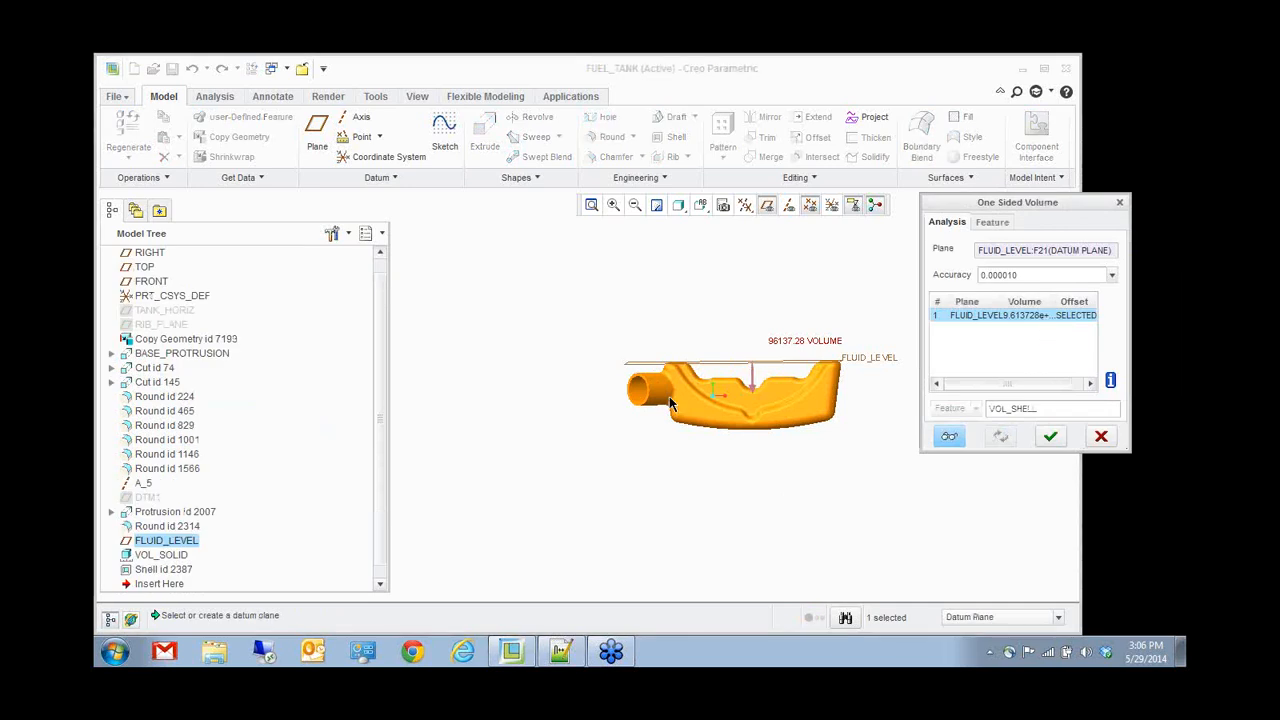
- Accept the VOL_SHELL analysis unchanged and open the relation that defines the VOL_FLUID analysis feature
click(1050, 436)
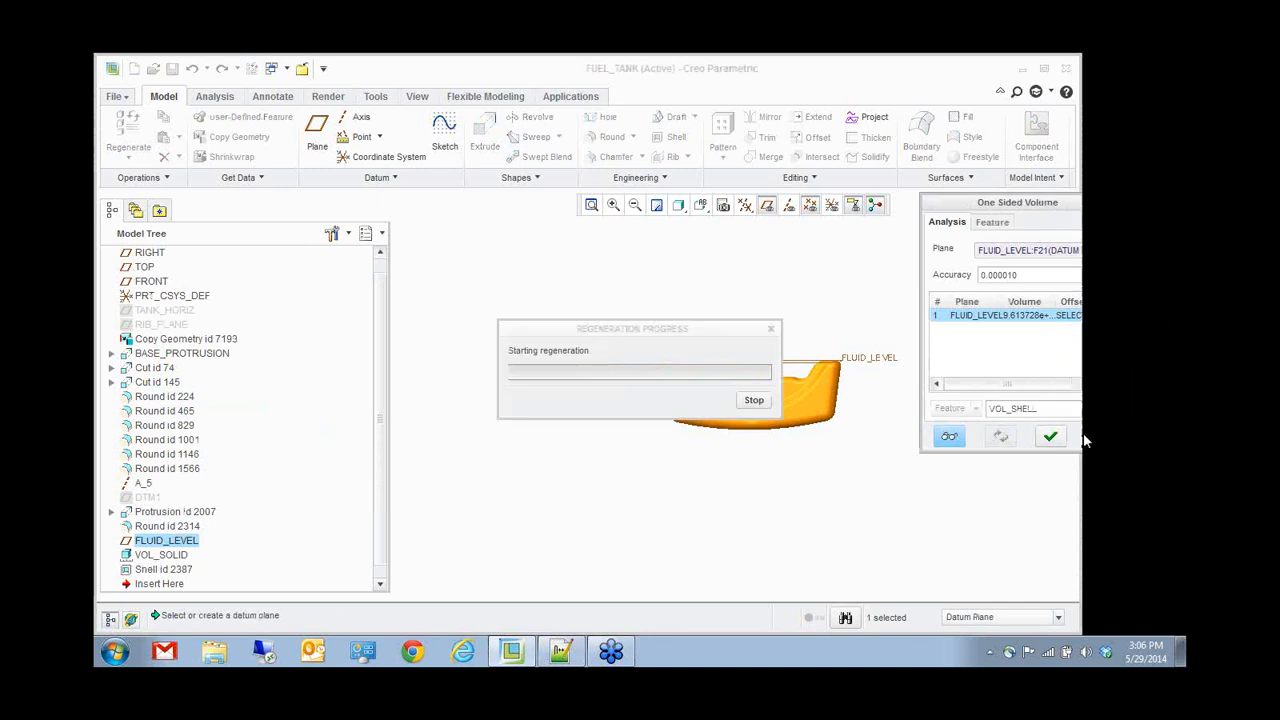
scroll(185, 500, down, 5)
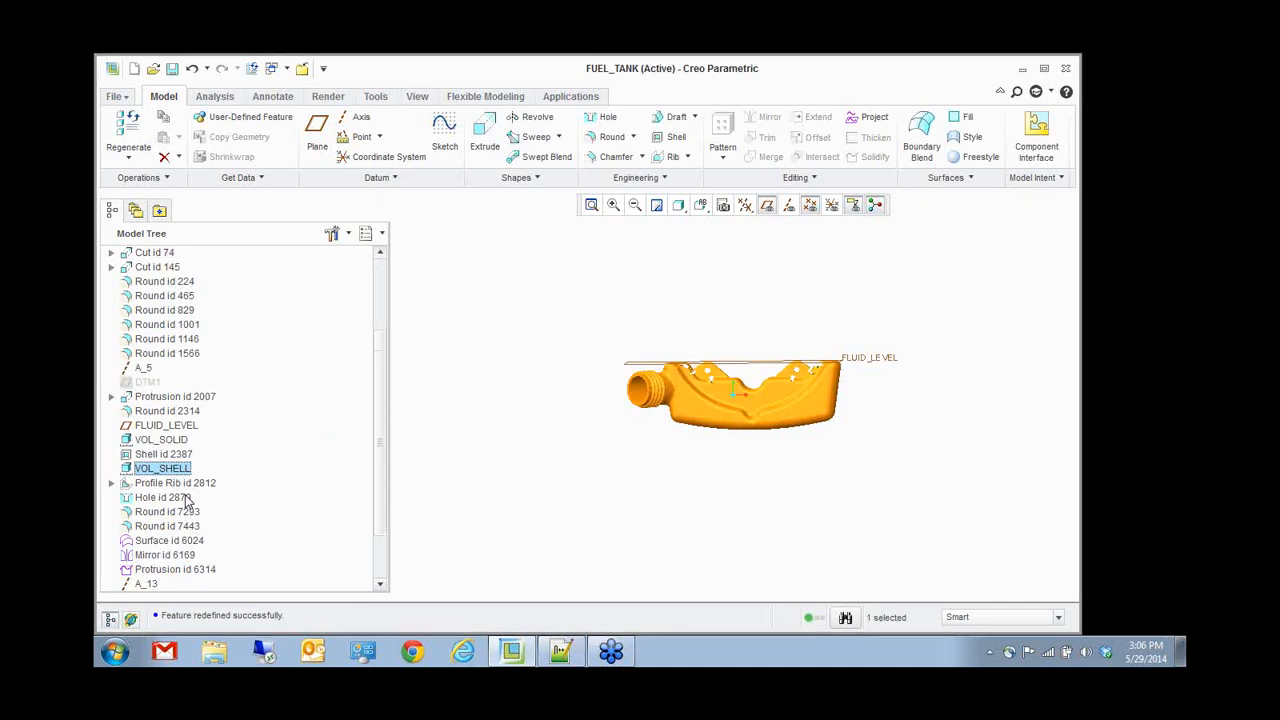
right_click(162, 570)
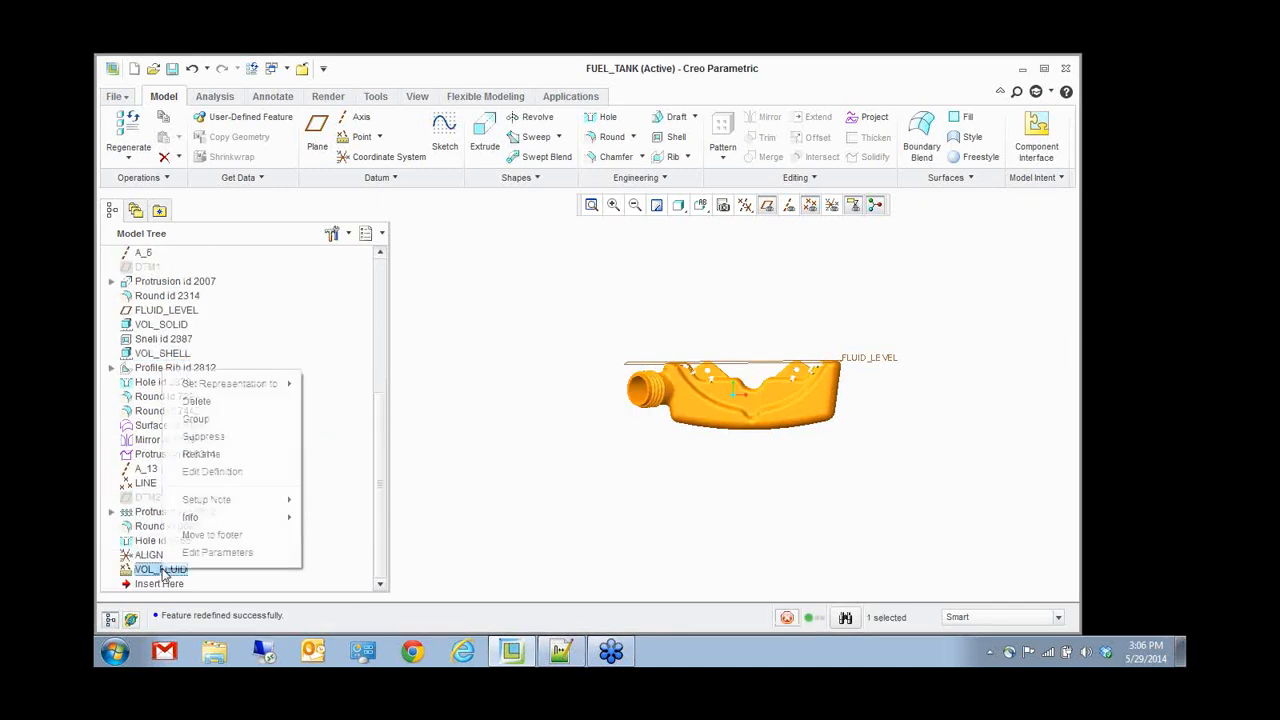
click(212, 471)
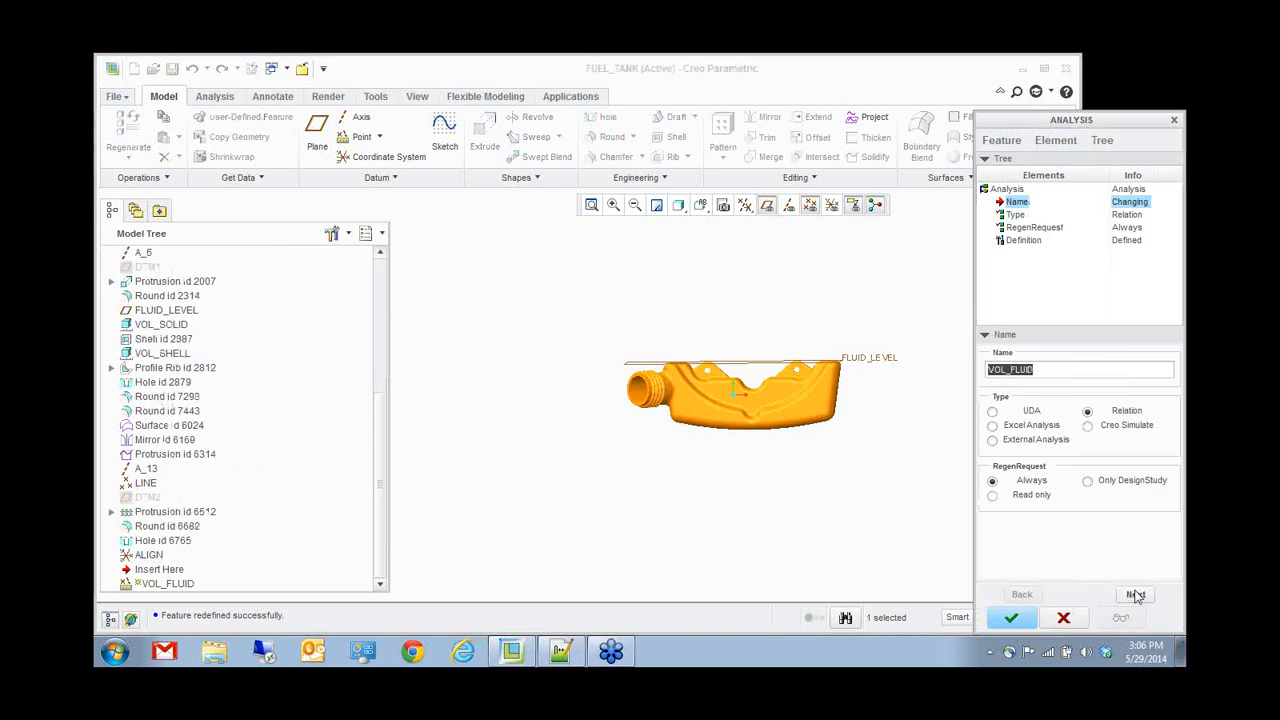
click(1134, 592)
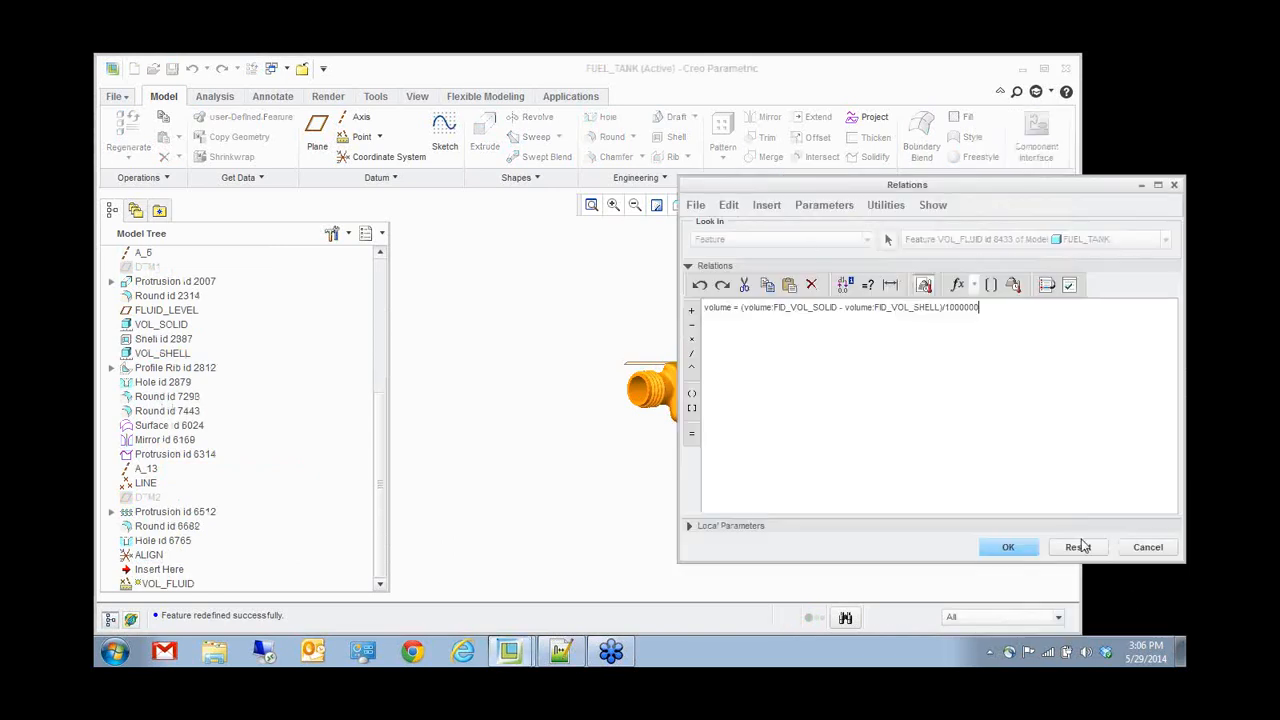
- Review how the VOL_FLUID relation combines the VOL_SOLID and VOL_SHELL volumes, and accept the definition unchanged
drag(796, 183, 251, 203)
drag(198, 324, 393, 326)
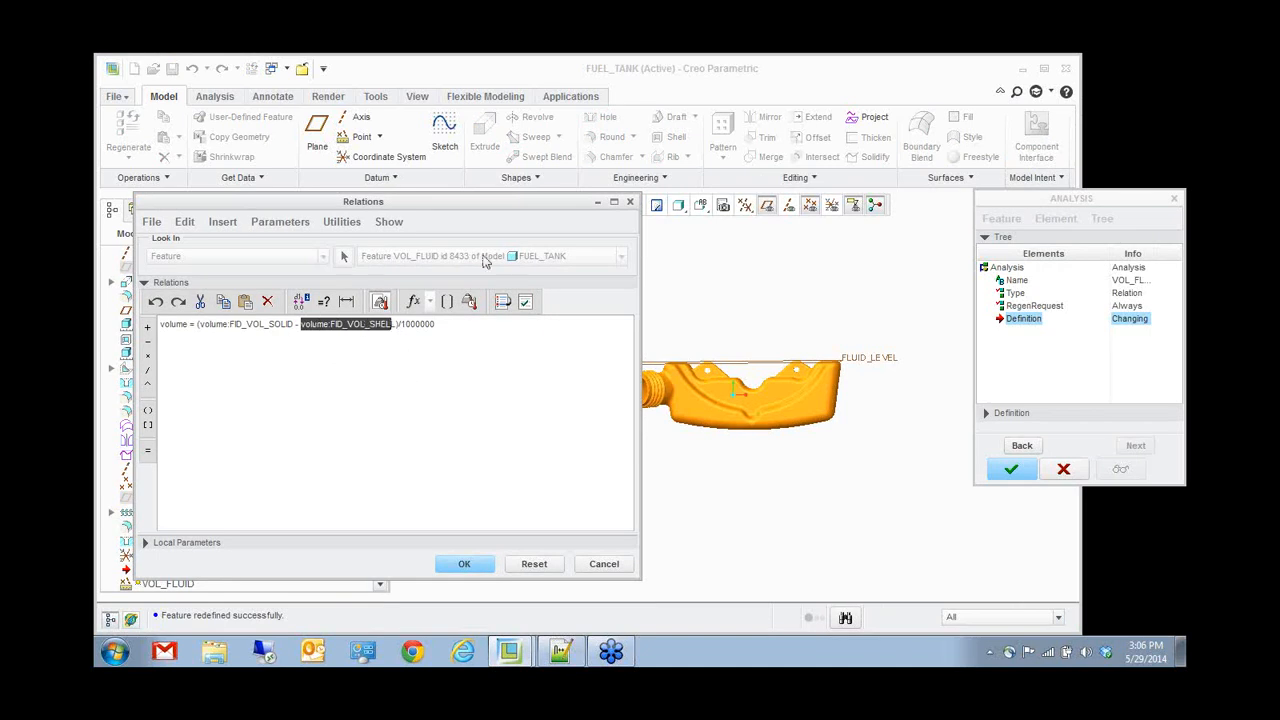
drag(497, 201, 477, 194)
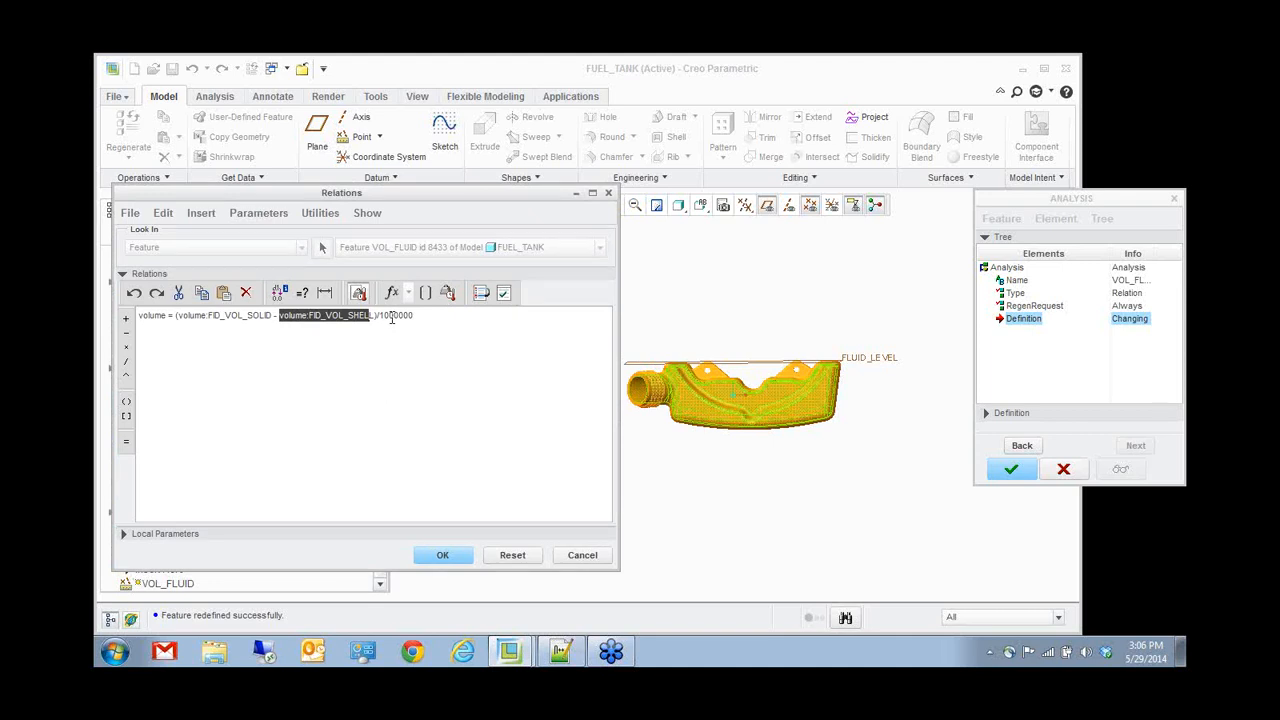
click(452, 564)
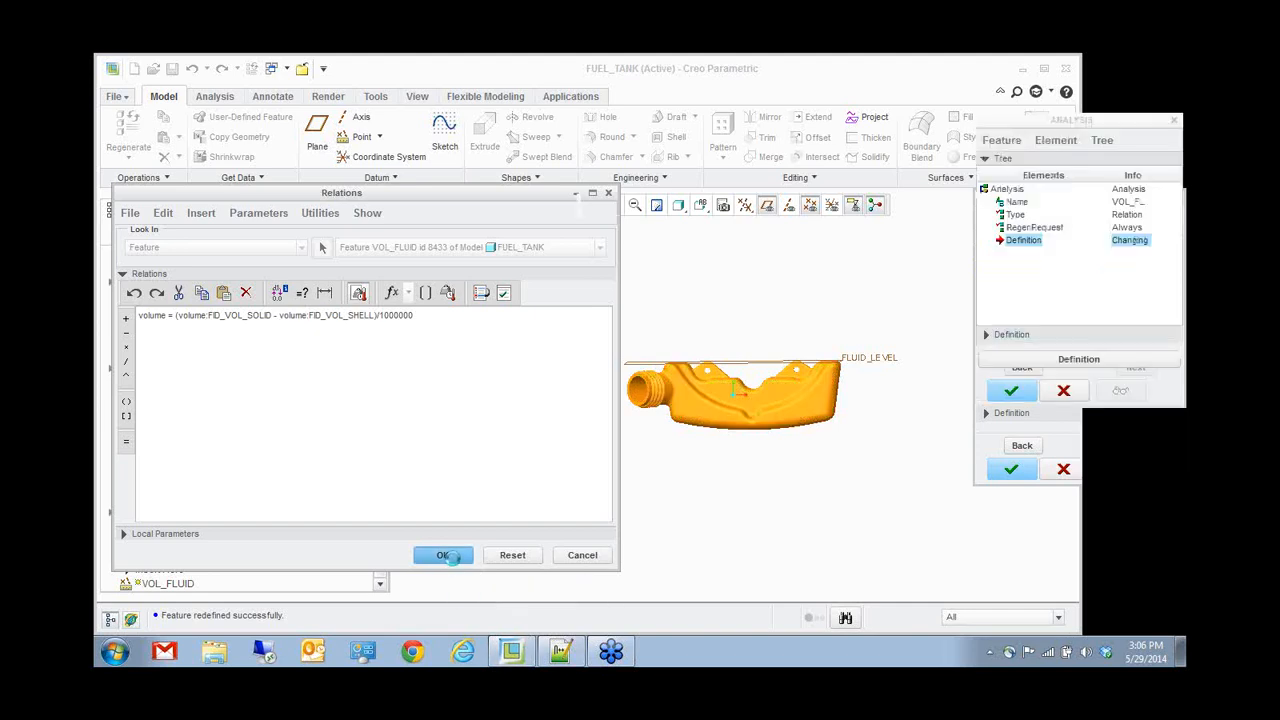
click(1010, 617)
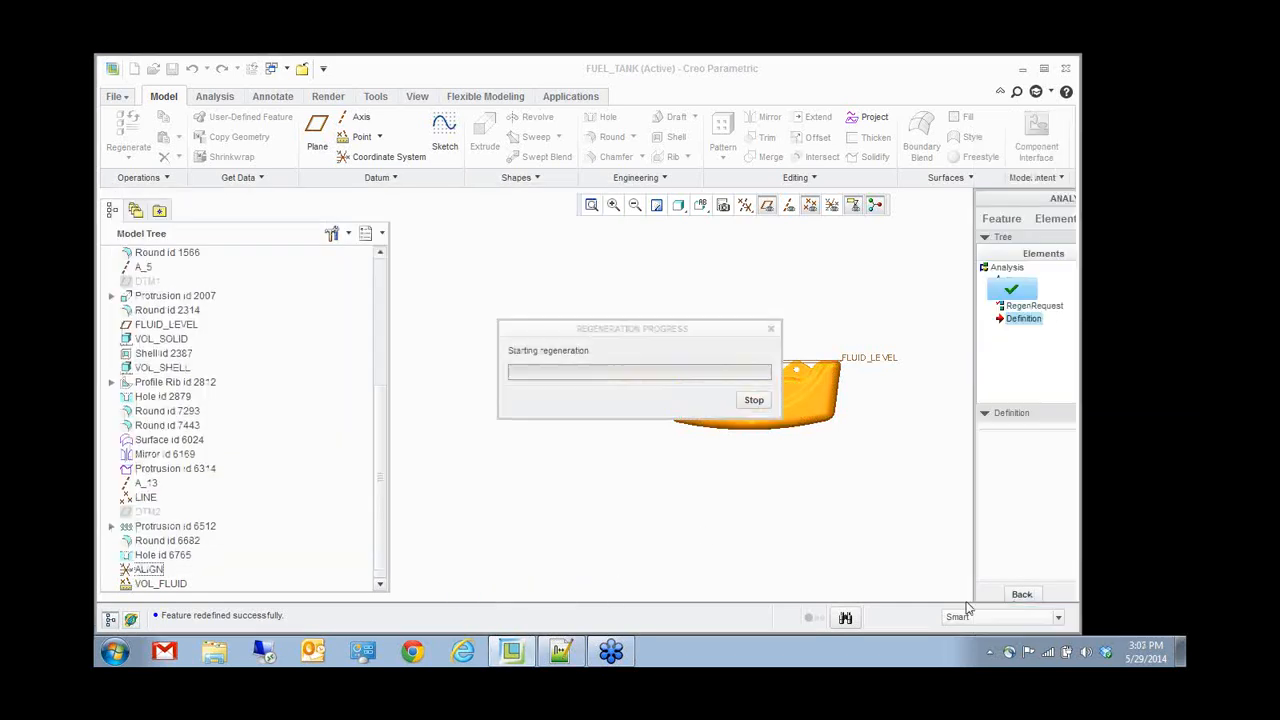
click(333, 233)
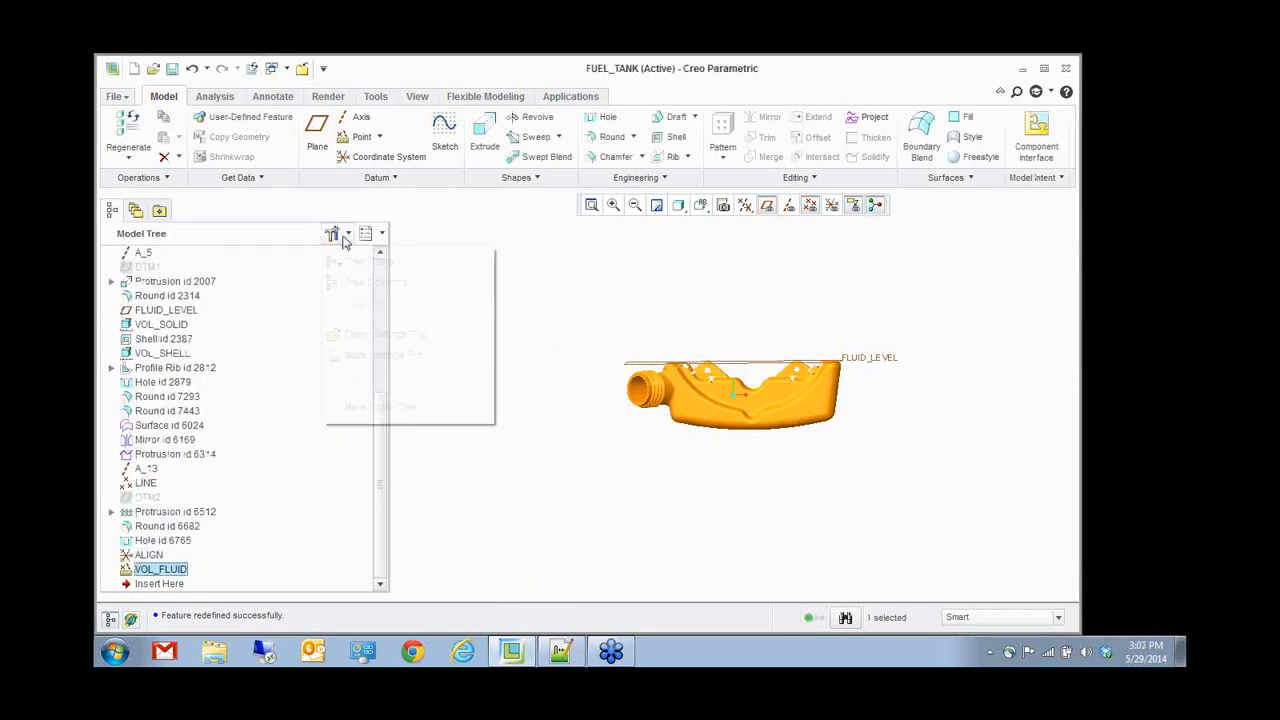
click(362, 261)
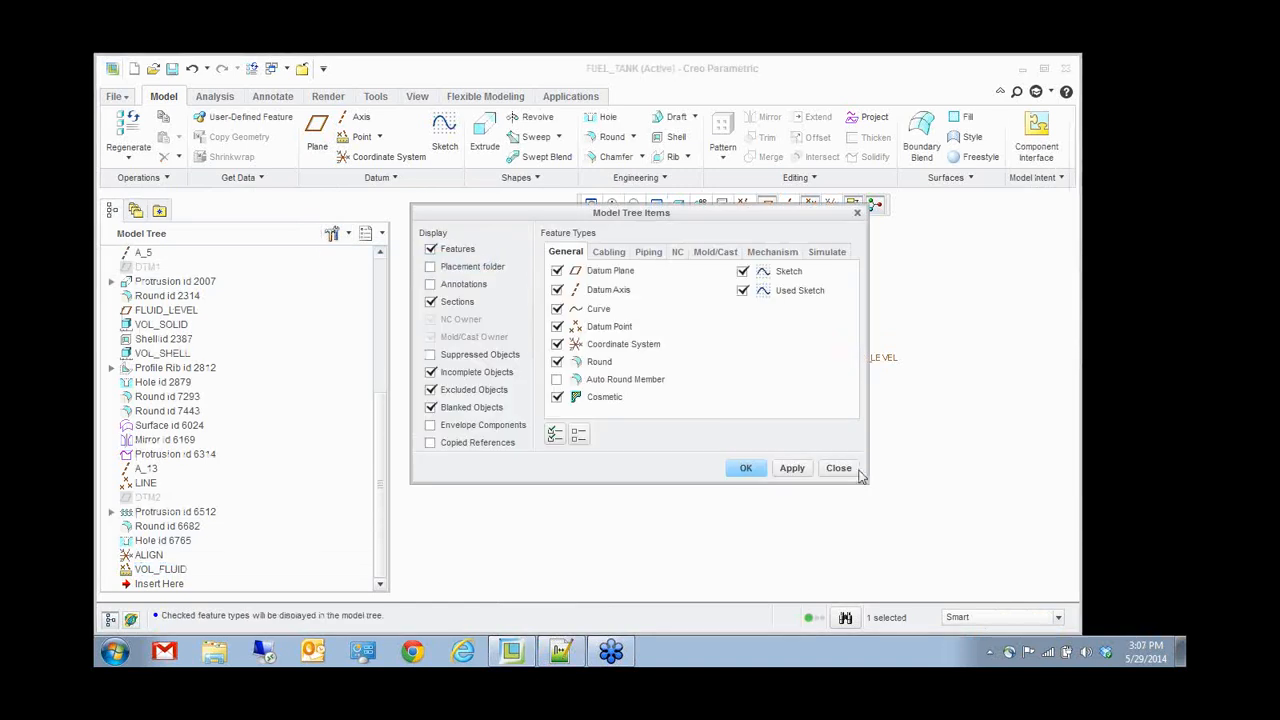
click(839, 468)
- Add a VOLUME feature parameter column to the model tree and bring the volume analysis features into view
click(333, 233)
click(375, 282)
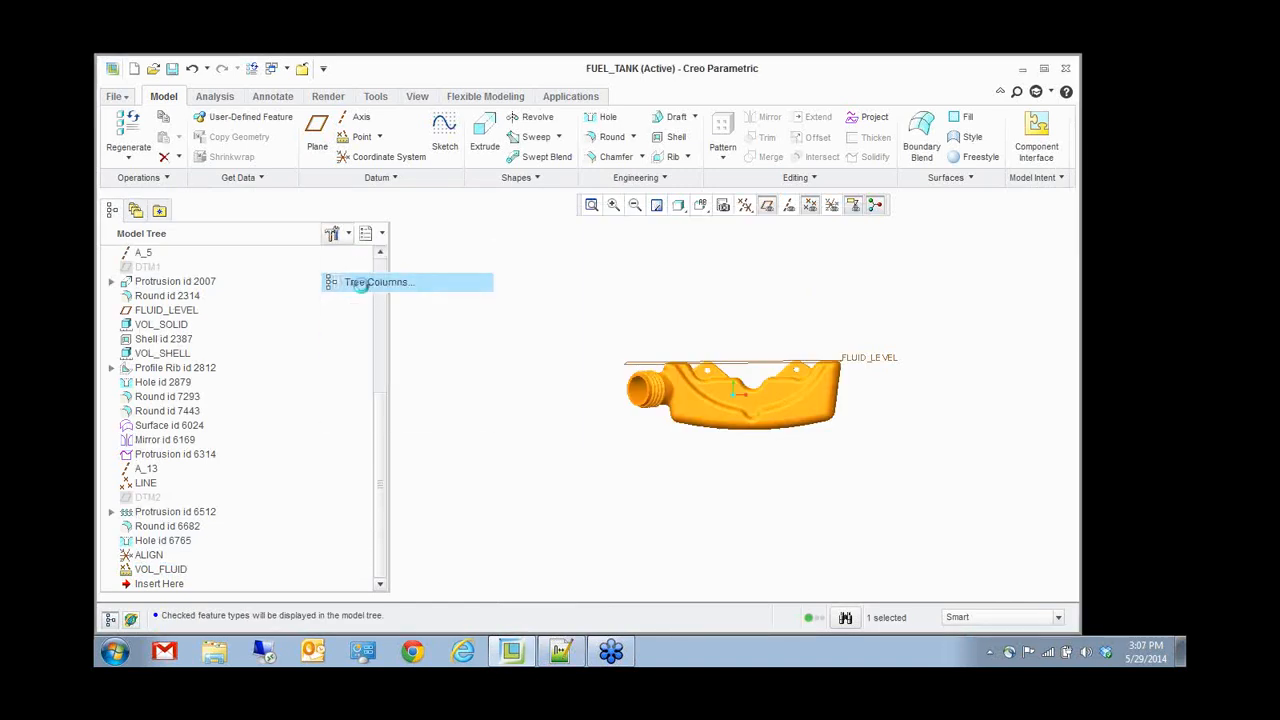
click(553, 248)
click(545, 300)
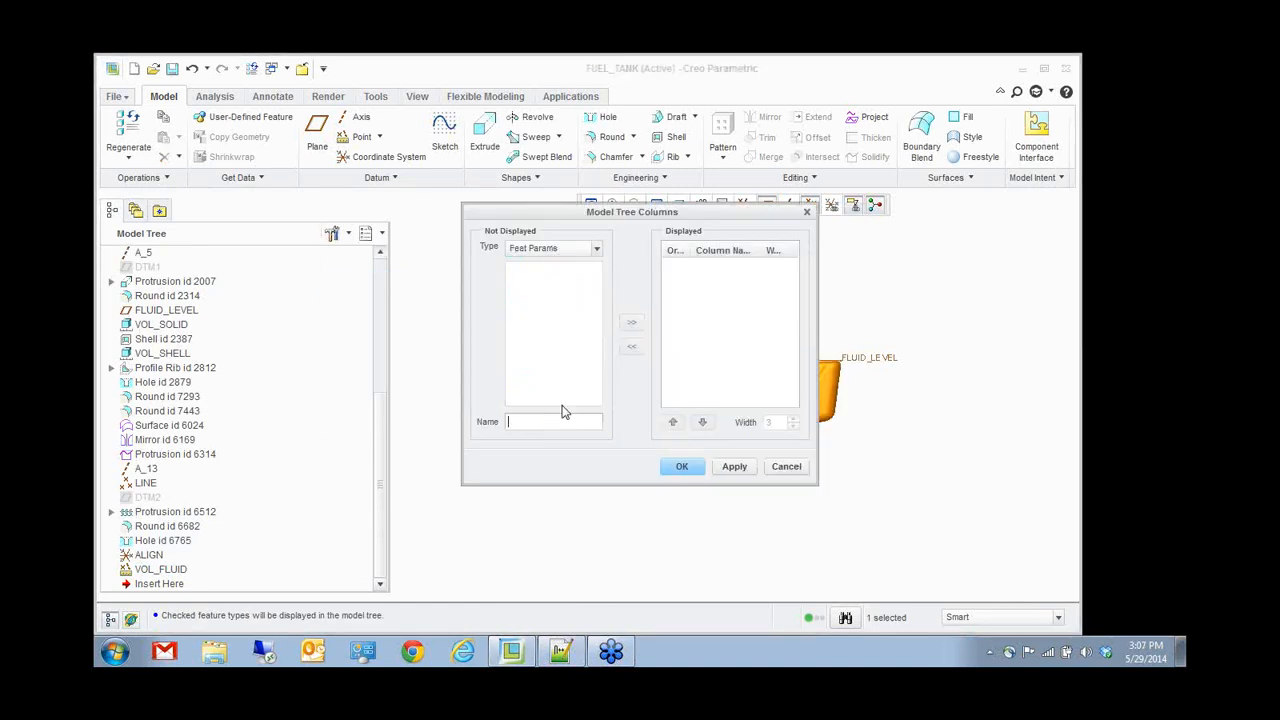
click(549, 421)
text(VOLUME)
key(Return)
click(681, 466)
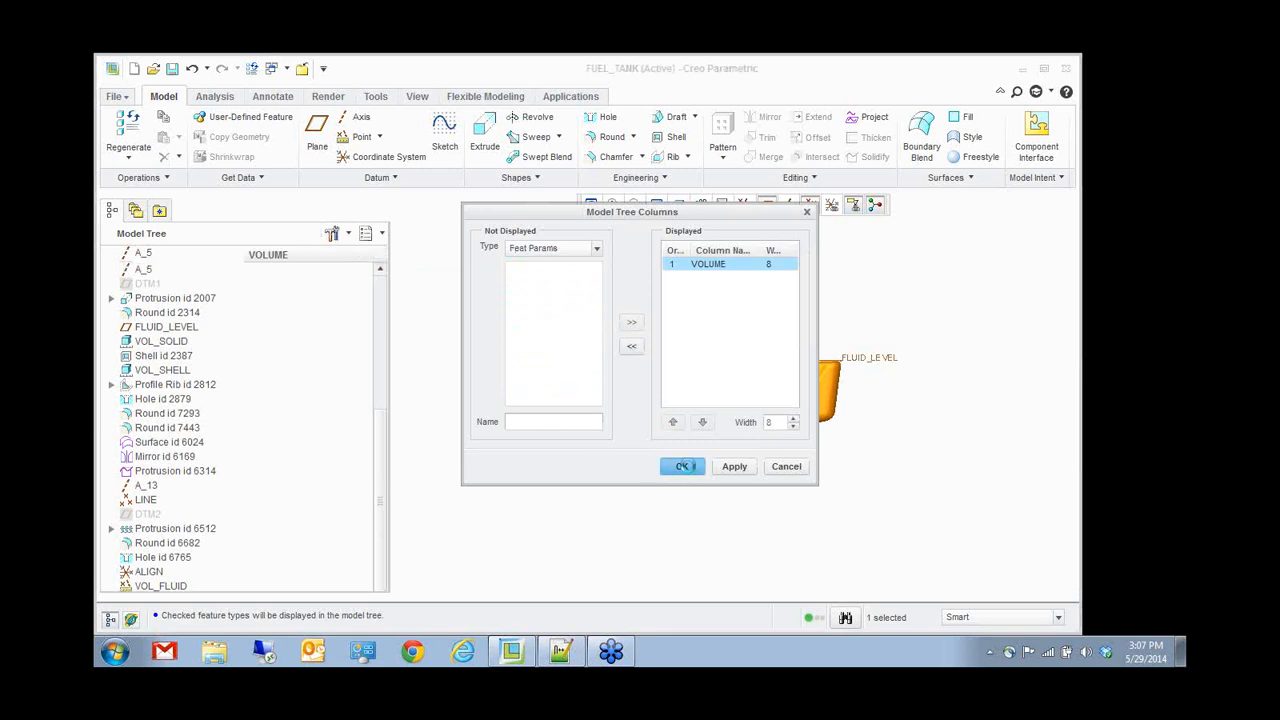
scroll(323, 547, down, 1)
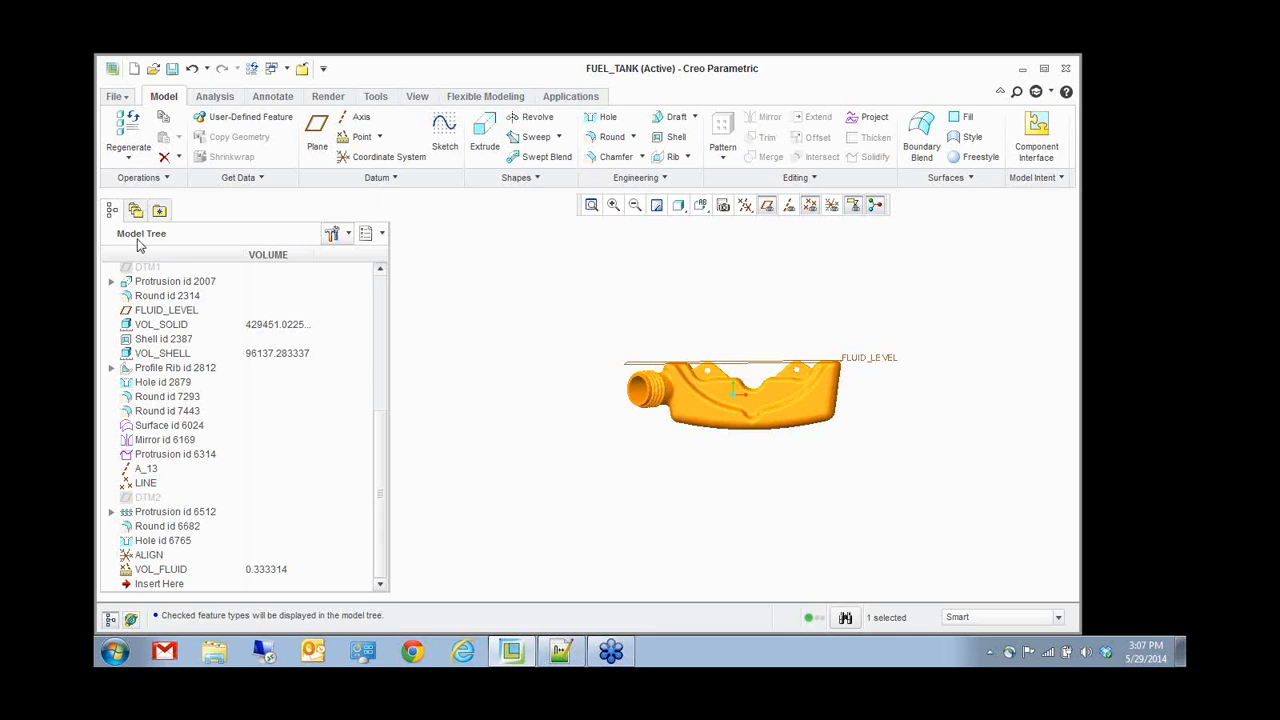
- Start a sensitivity analysis on the fuel tank with the base protrusion's overall height dimension, d5, as the variable
click(214, 96)
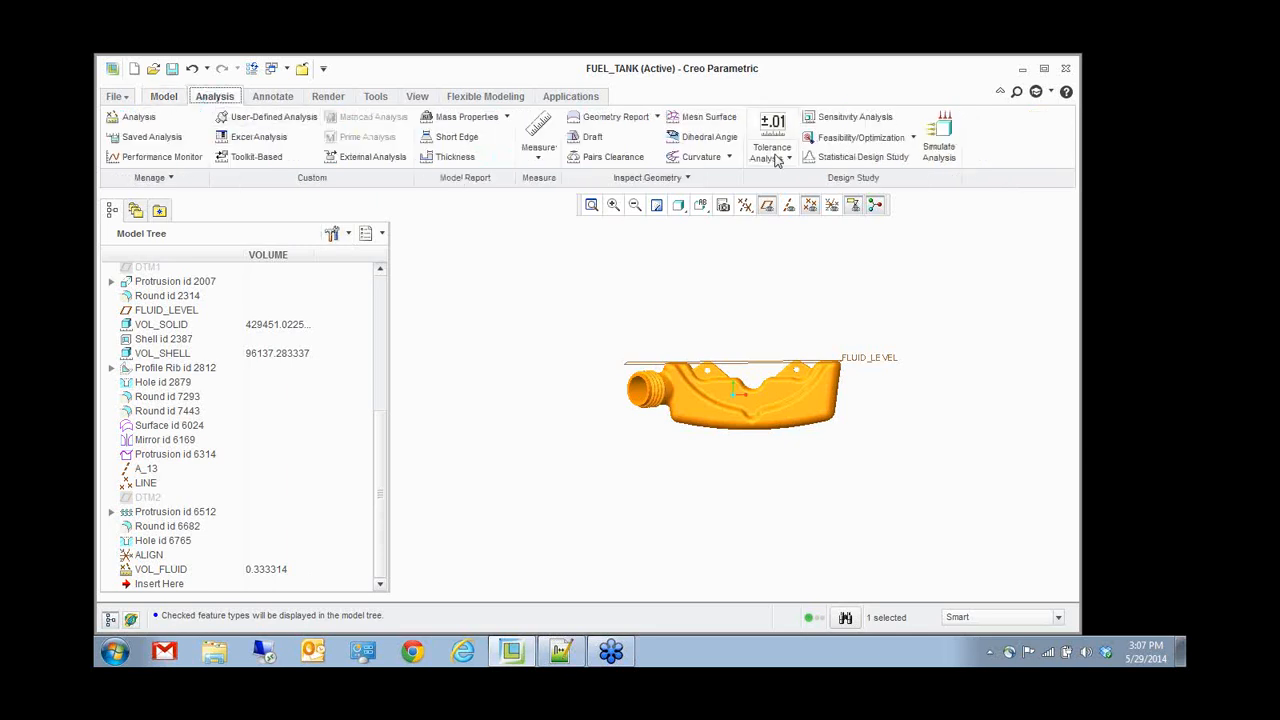
click(855, 116)
click(938, 298)
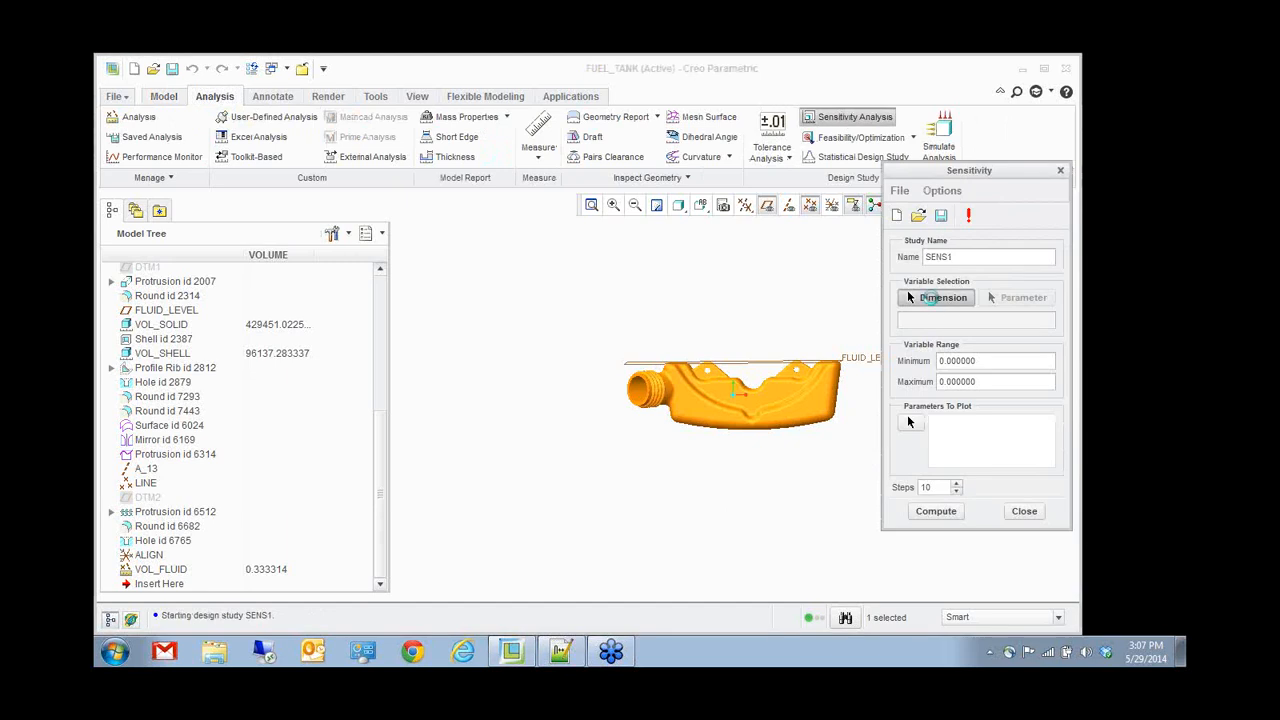
click(805, 425)
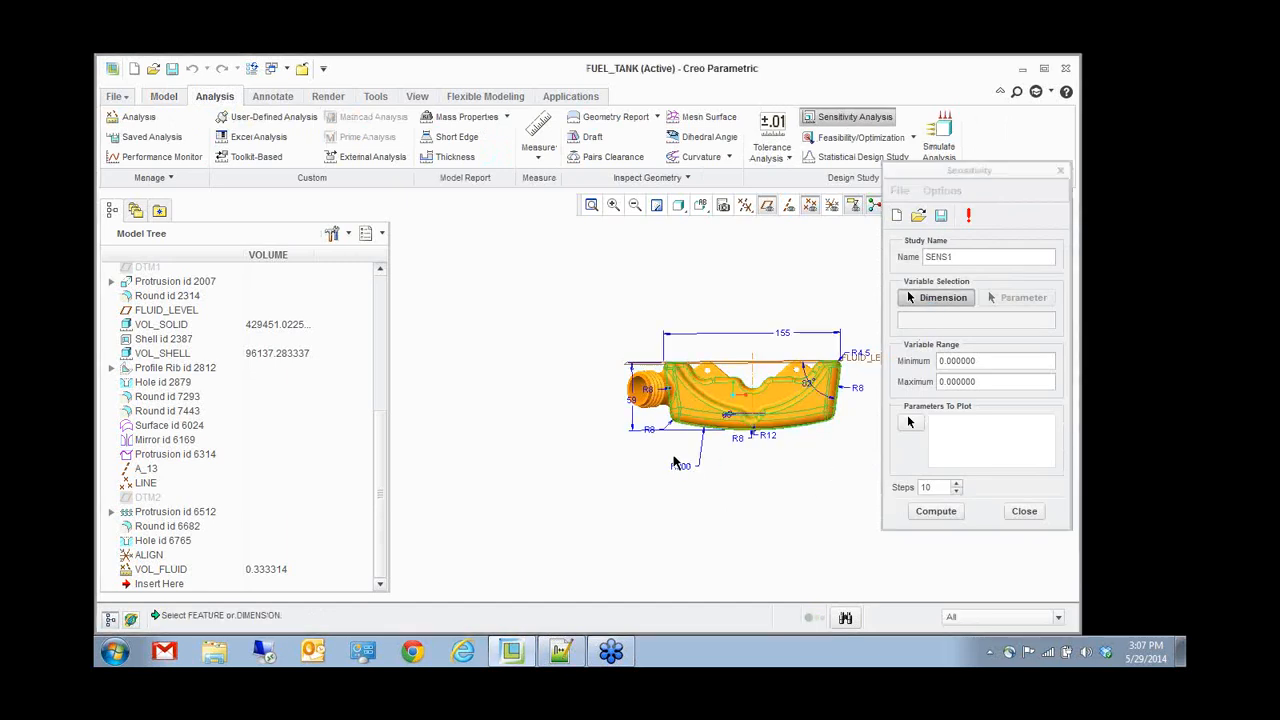
scroll(630, 380, up, 3)
click(627, 377)
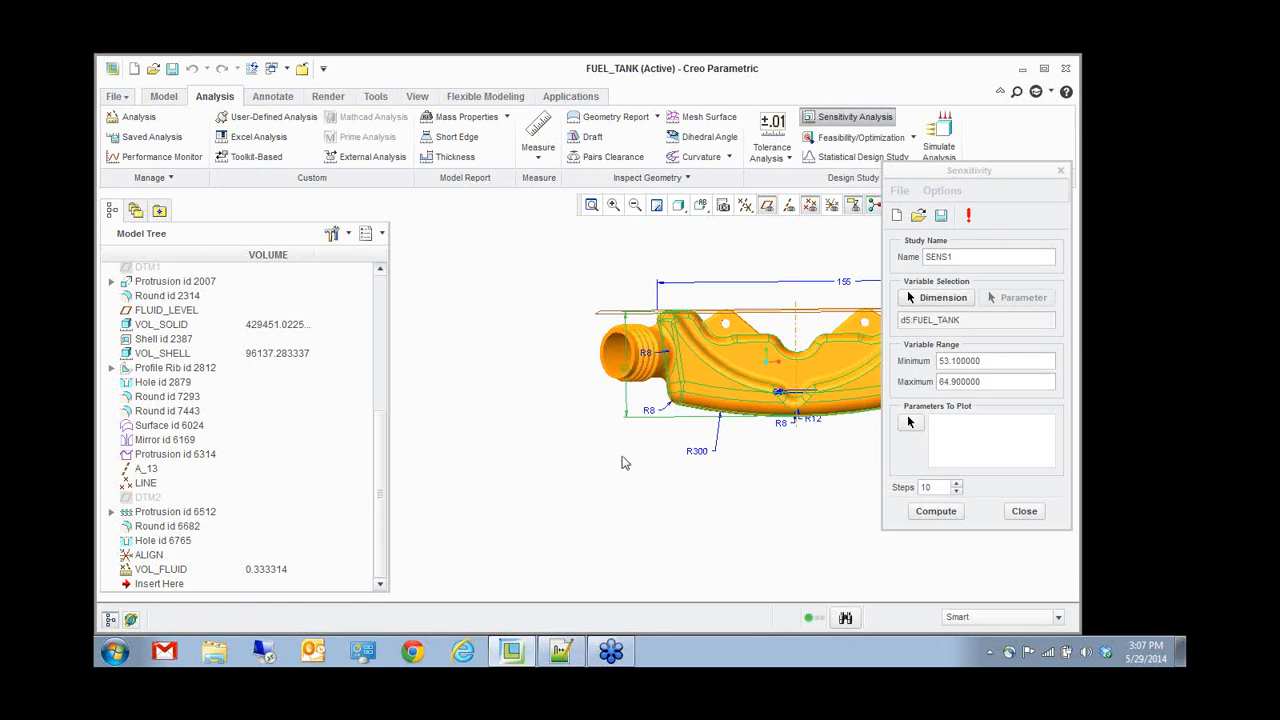
- Enter a new minimum for the height dimension's variable range in the sensitivity study
click(987, 361)
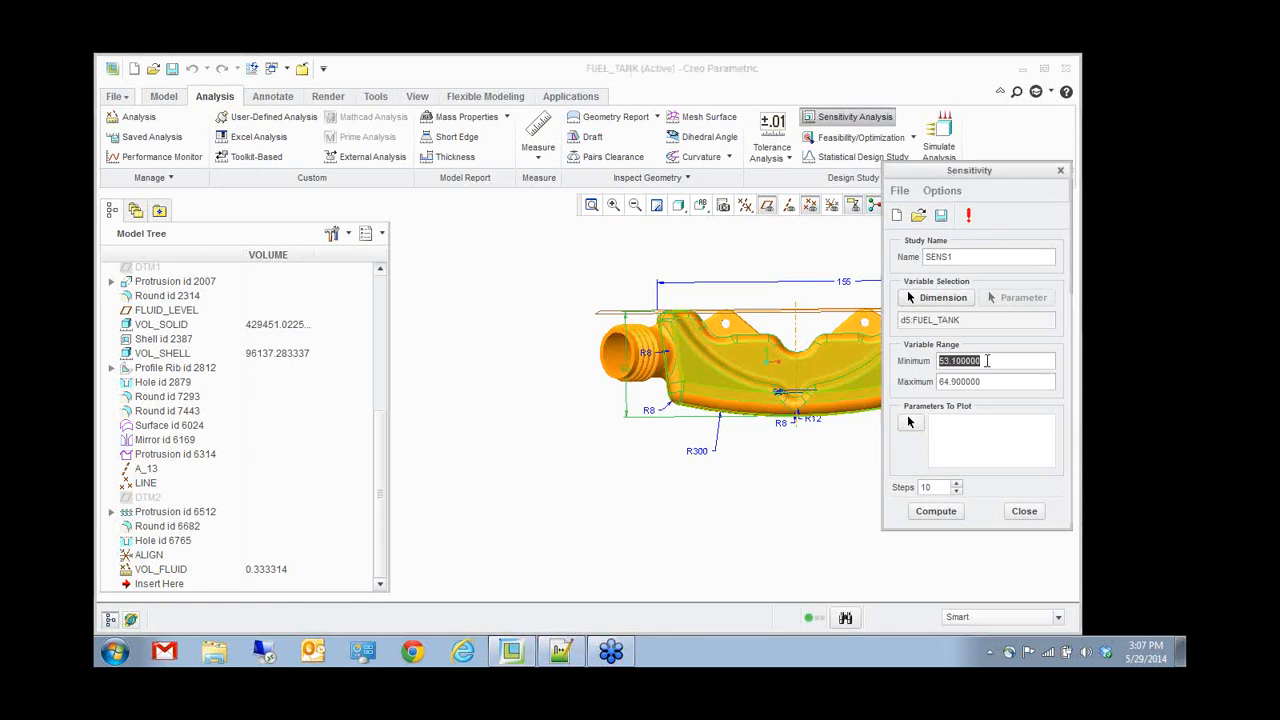
text(5)
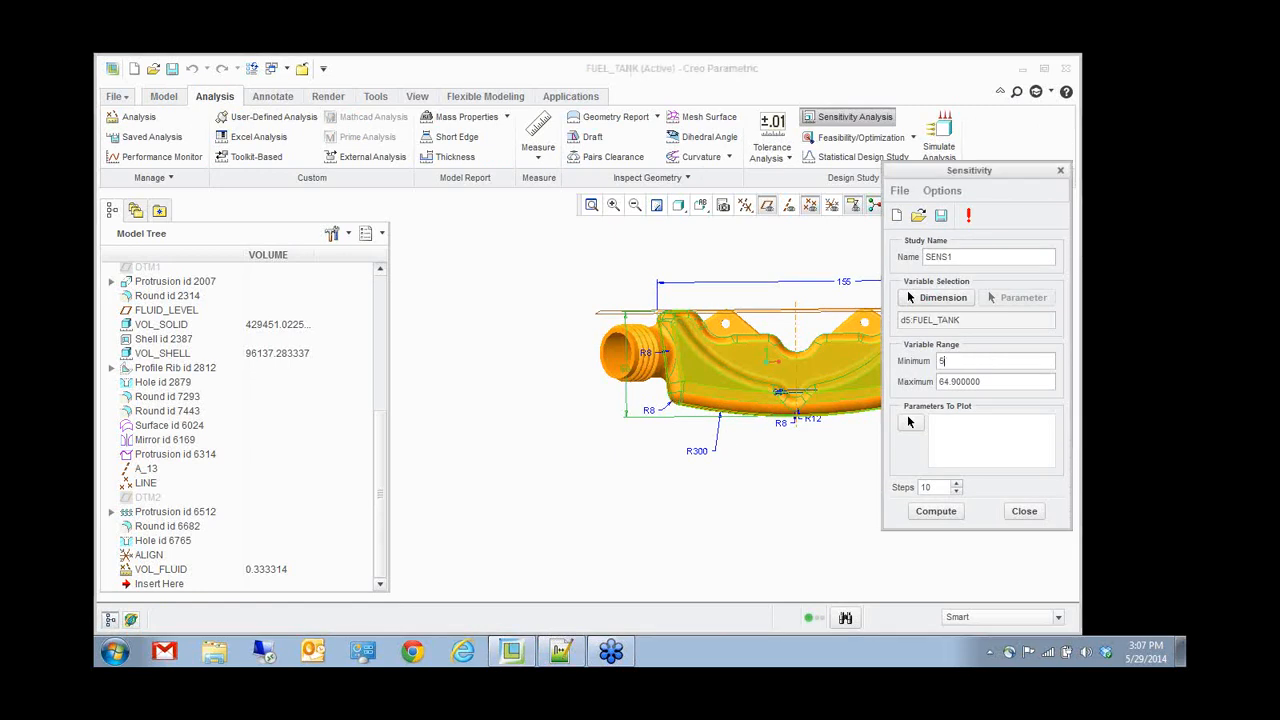
- Set the sensitivity study's variable range for the tank height dimension from 58 to 62
text(8)
click(982, 381)
text(62)
- Plot VOLUME:VOL_FLUID in the sensitivity study, compute it, and close the resulting graph and the study
click(911, 423)
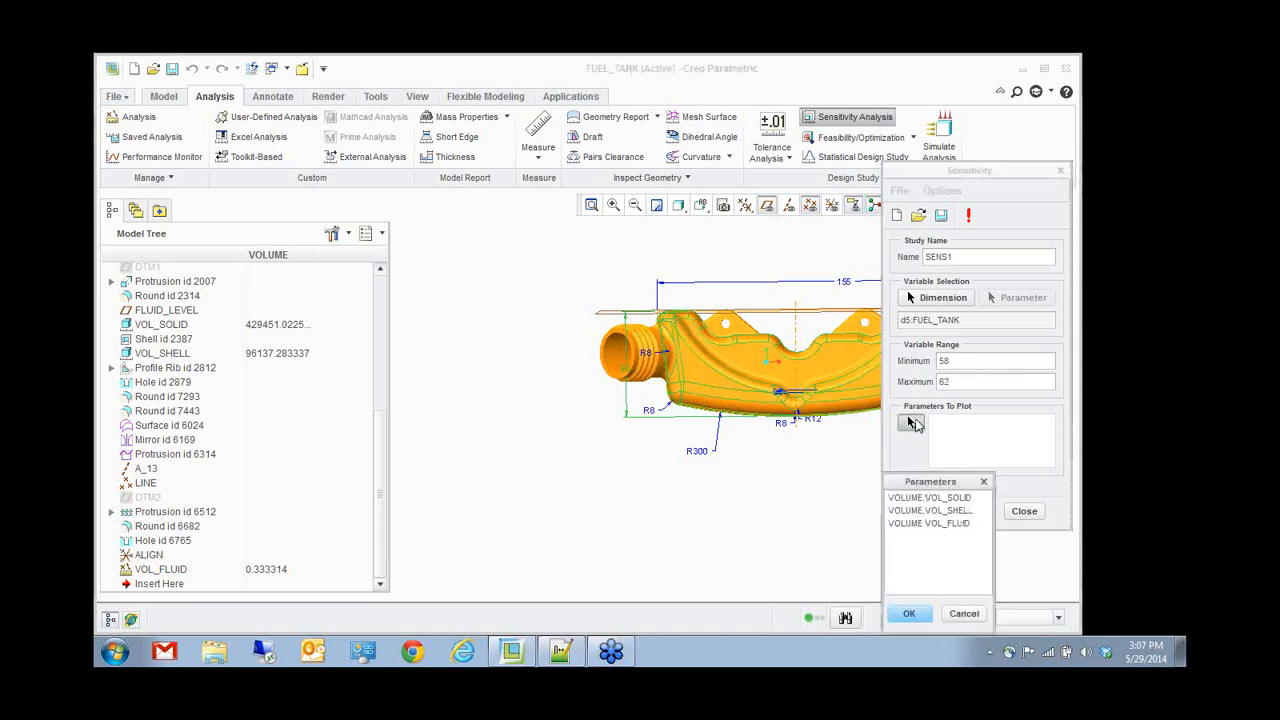
click(937, 526)
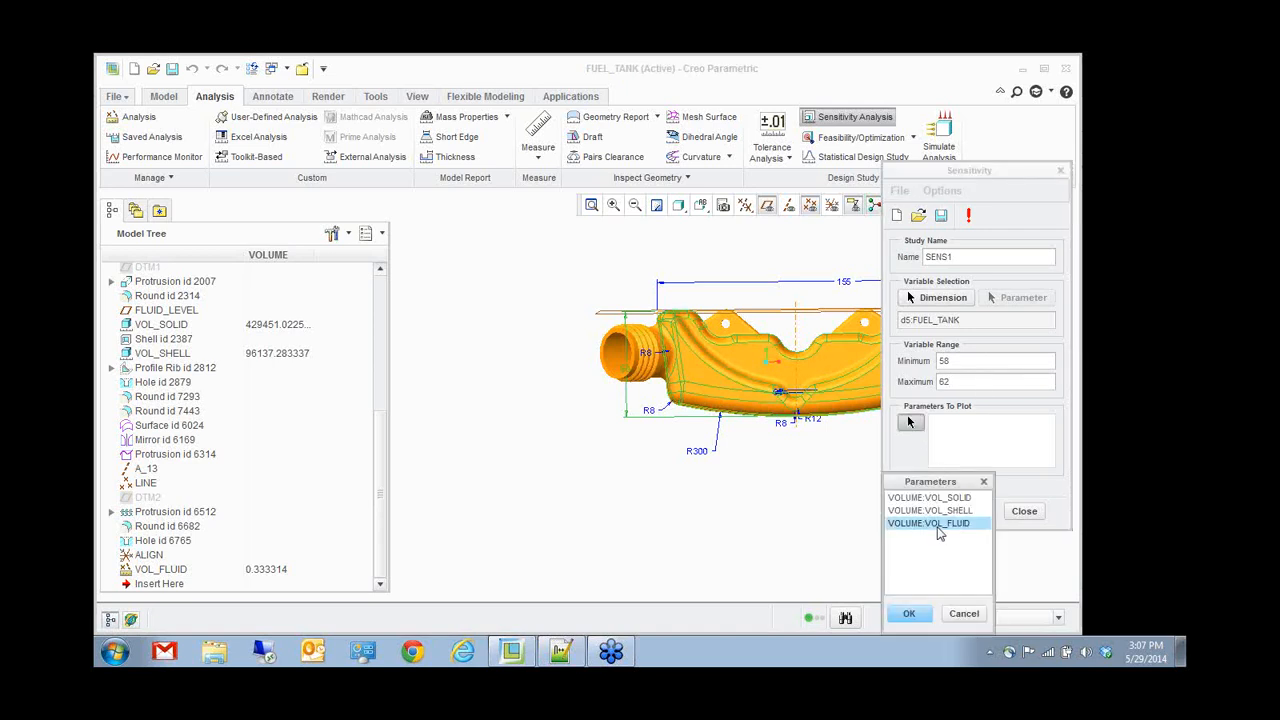
click(909, 613)
click(935, 511)
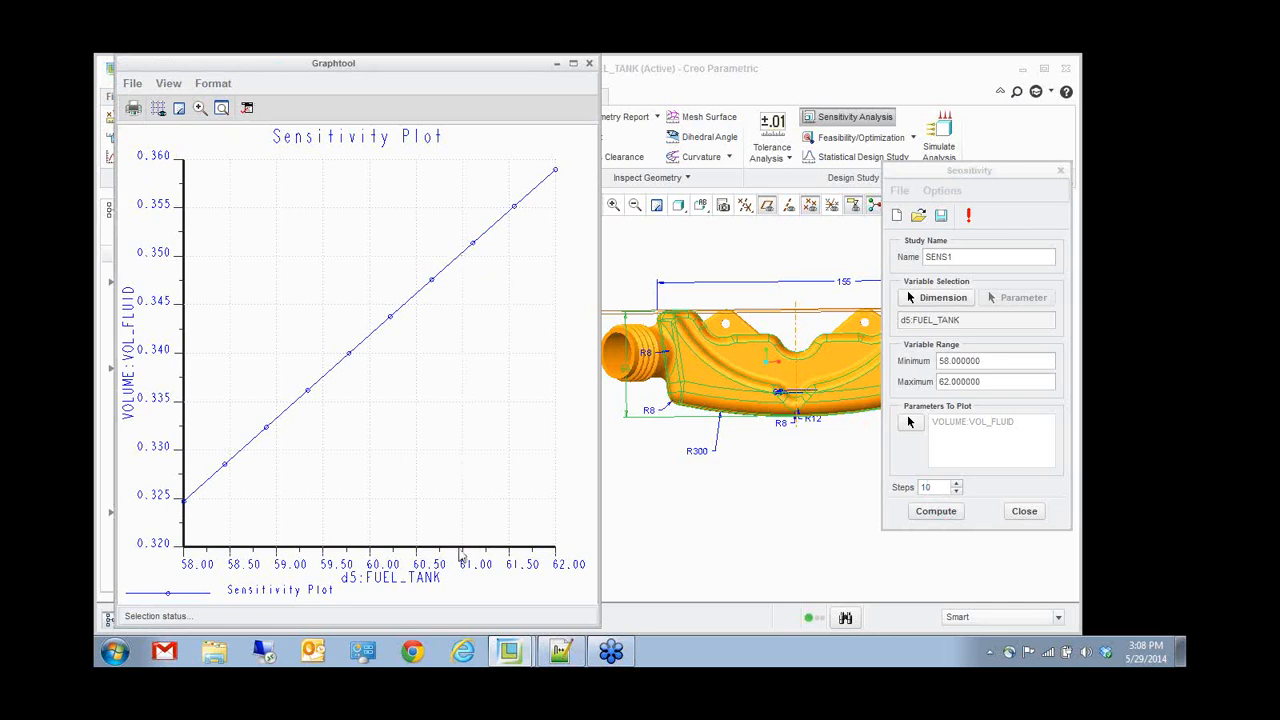
click(589, 63)
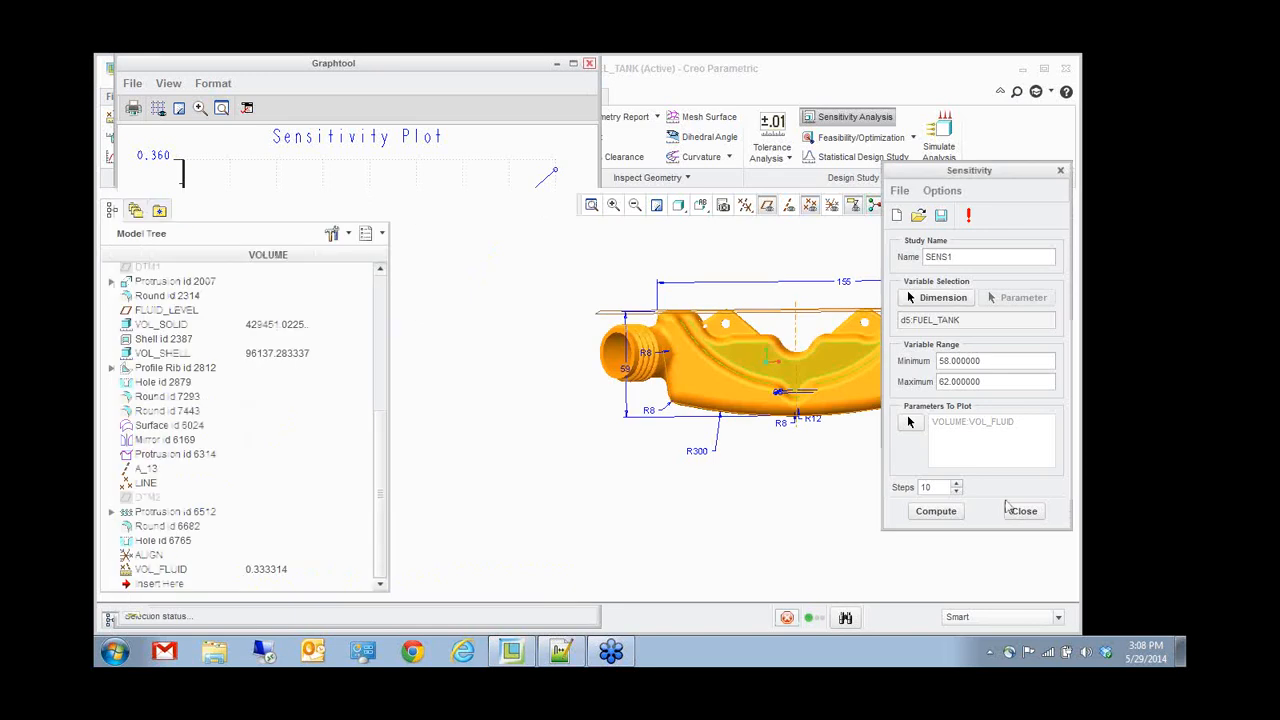
click(1034, 512)
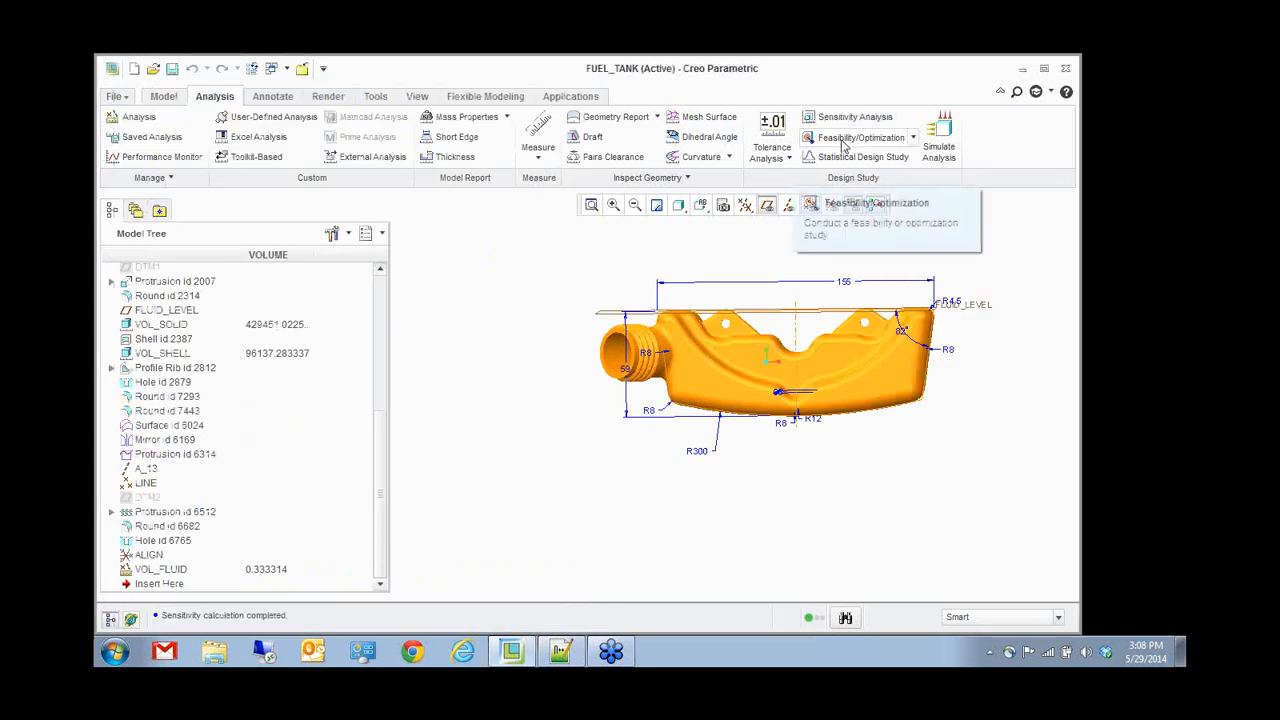
- Start an optimization study with the goal of maximizing VOLUME:VOL_FLUID
click(844, 146)
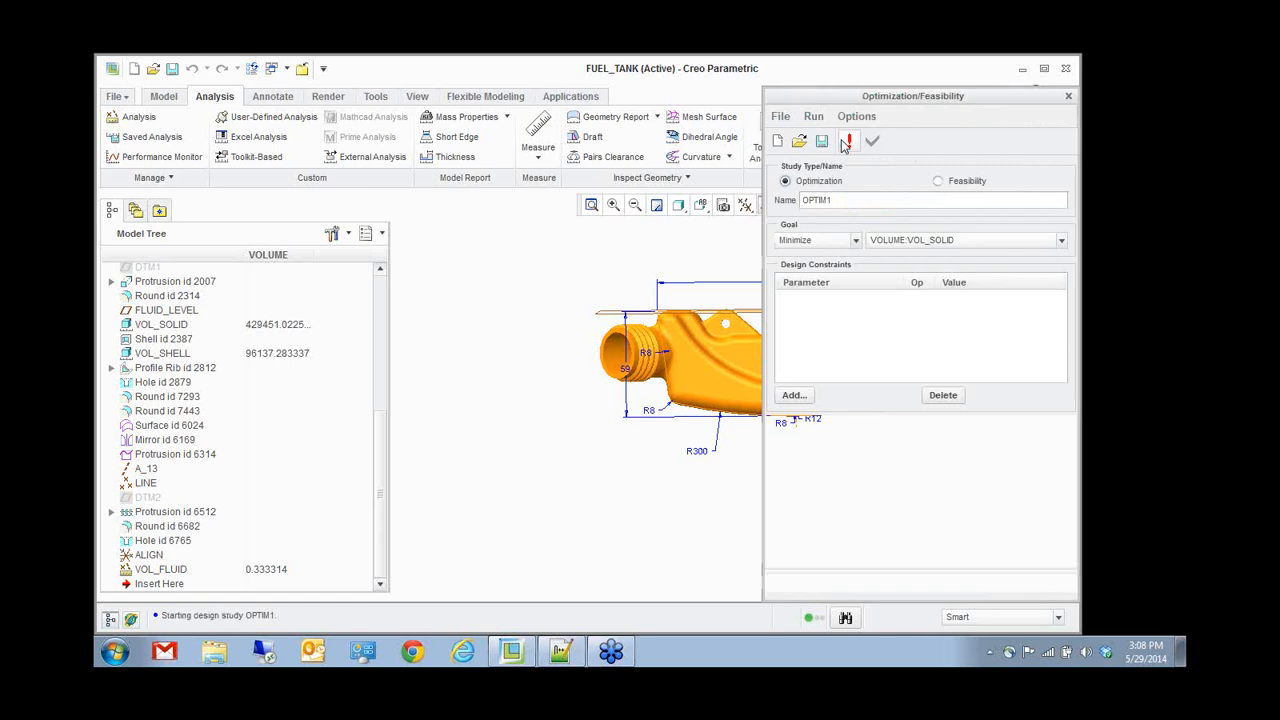
click(855, 240)
click(833, 284)
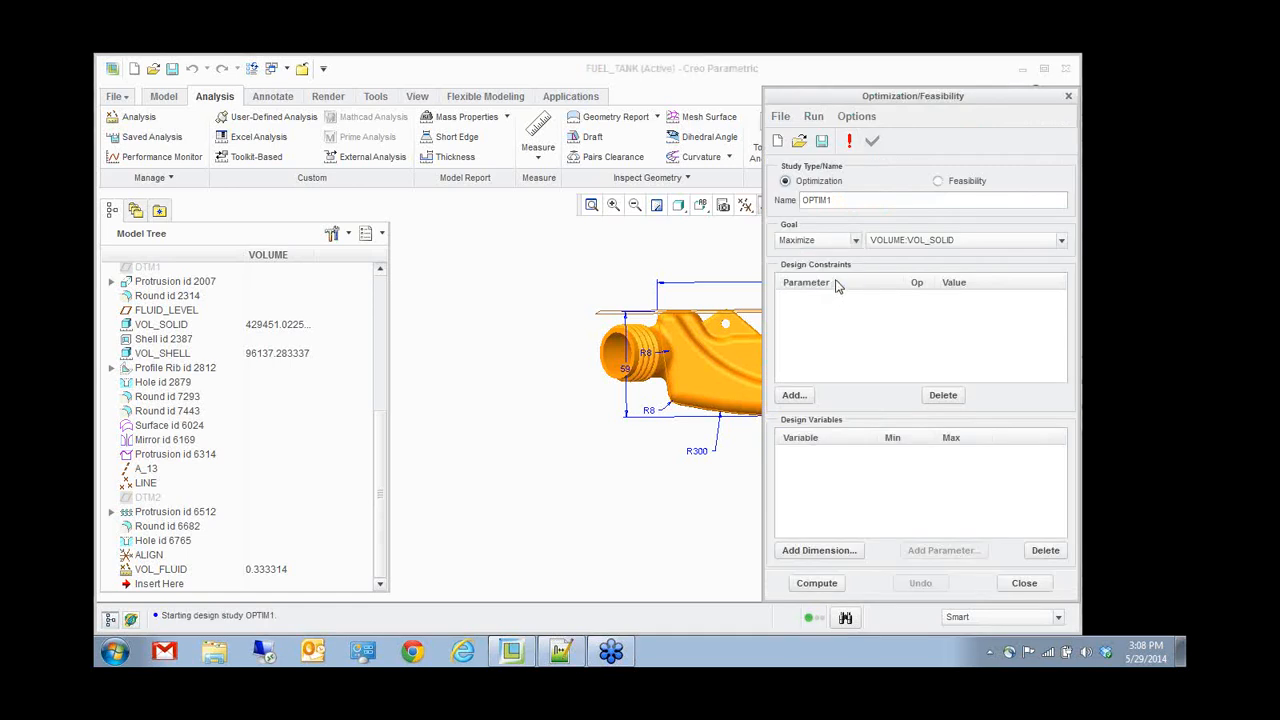
click(948, 242)
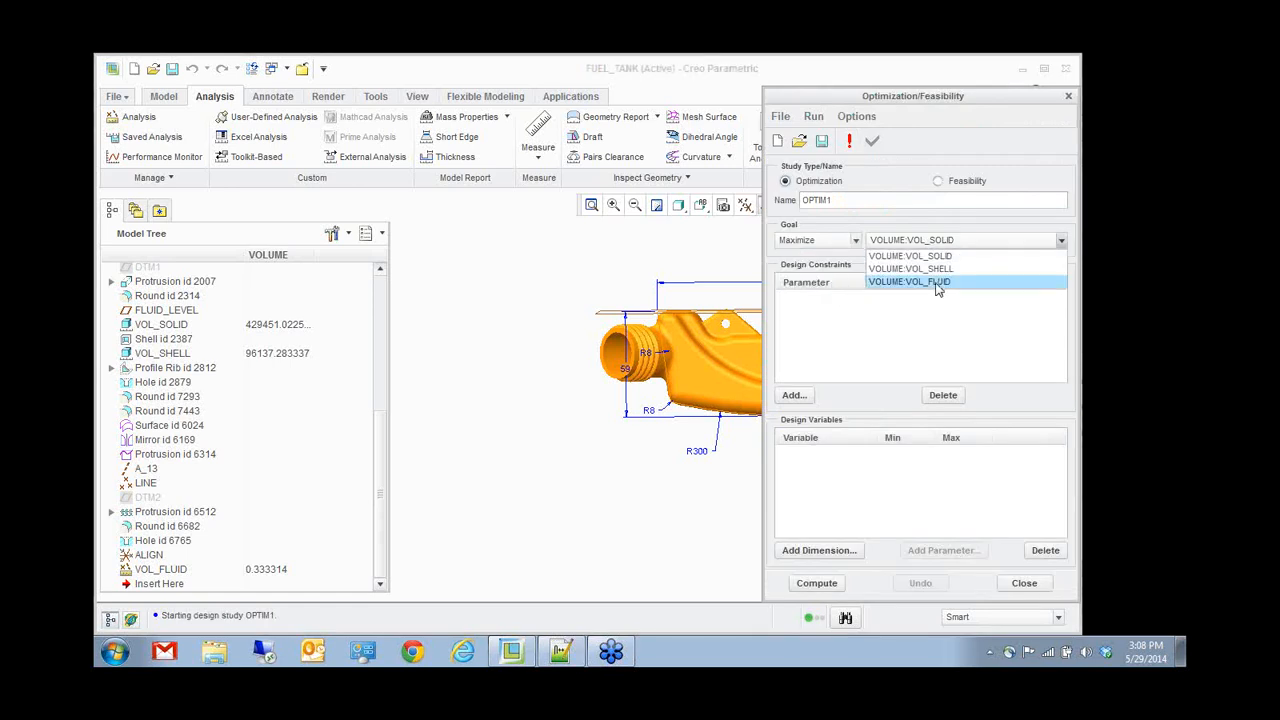
click(937, 284)
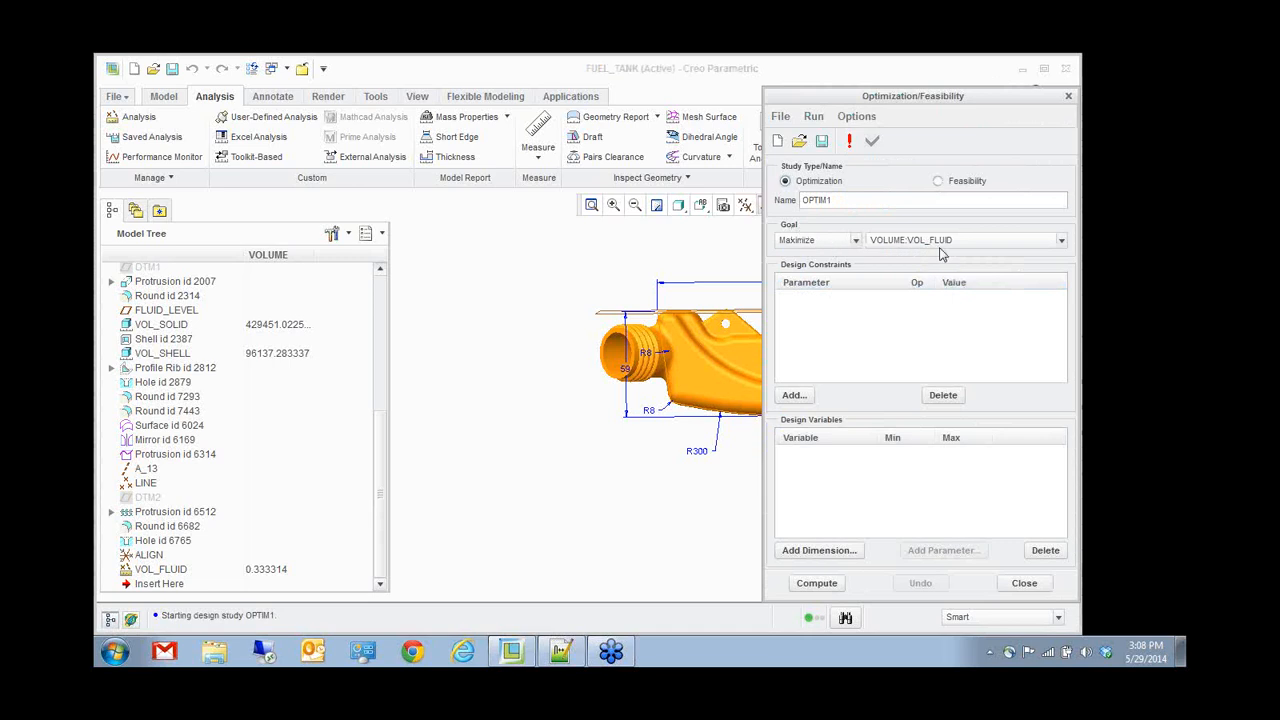
- Add a design constraint that sets VOLUME:VOL_FLUID equal to 0.35
click(798, 396)
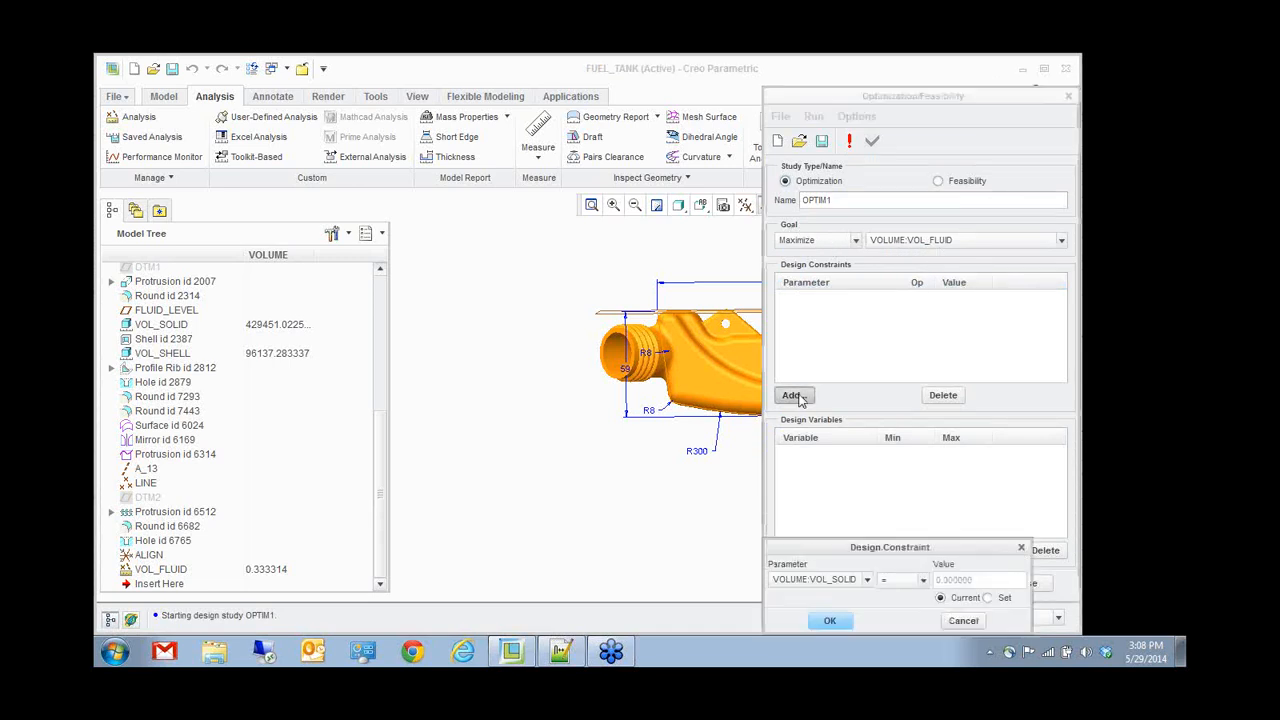
drag(874, 548, 524, 222)
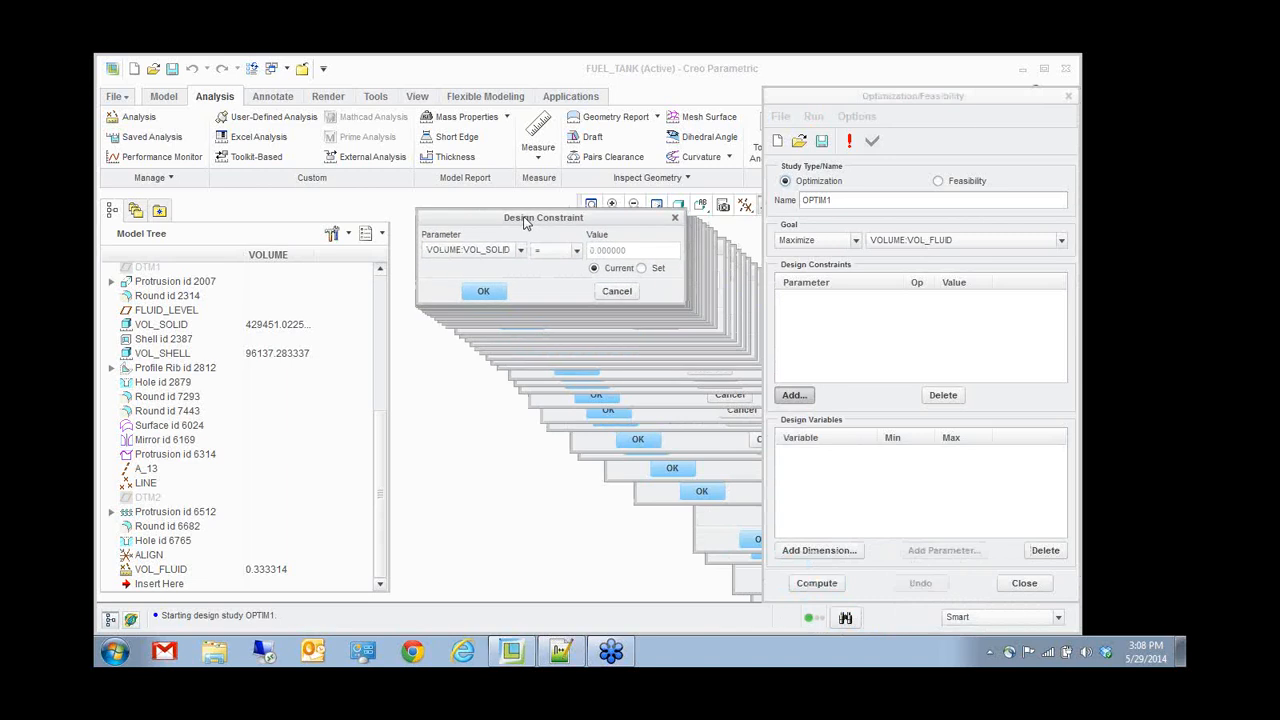
click(520, 249)
click(502, 292)
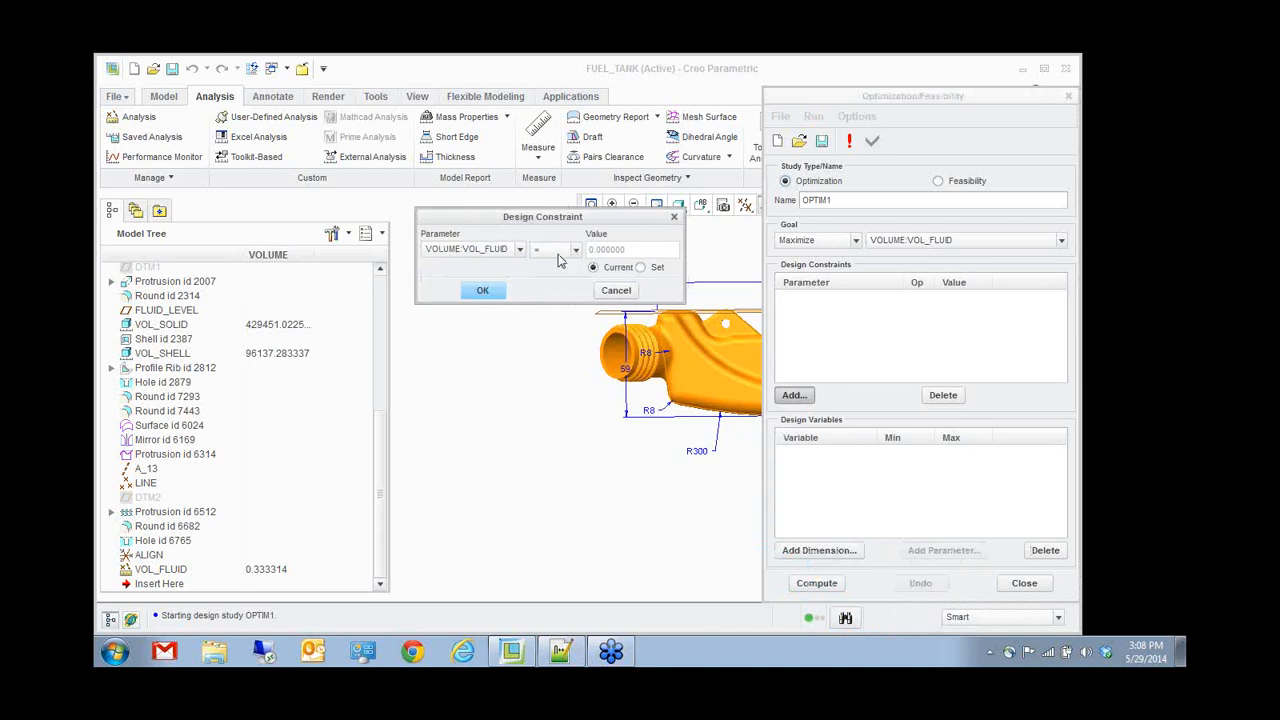
click(640, 268)
double_click(634, 250)
text(0.35)
click(484, 289)
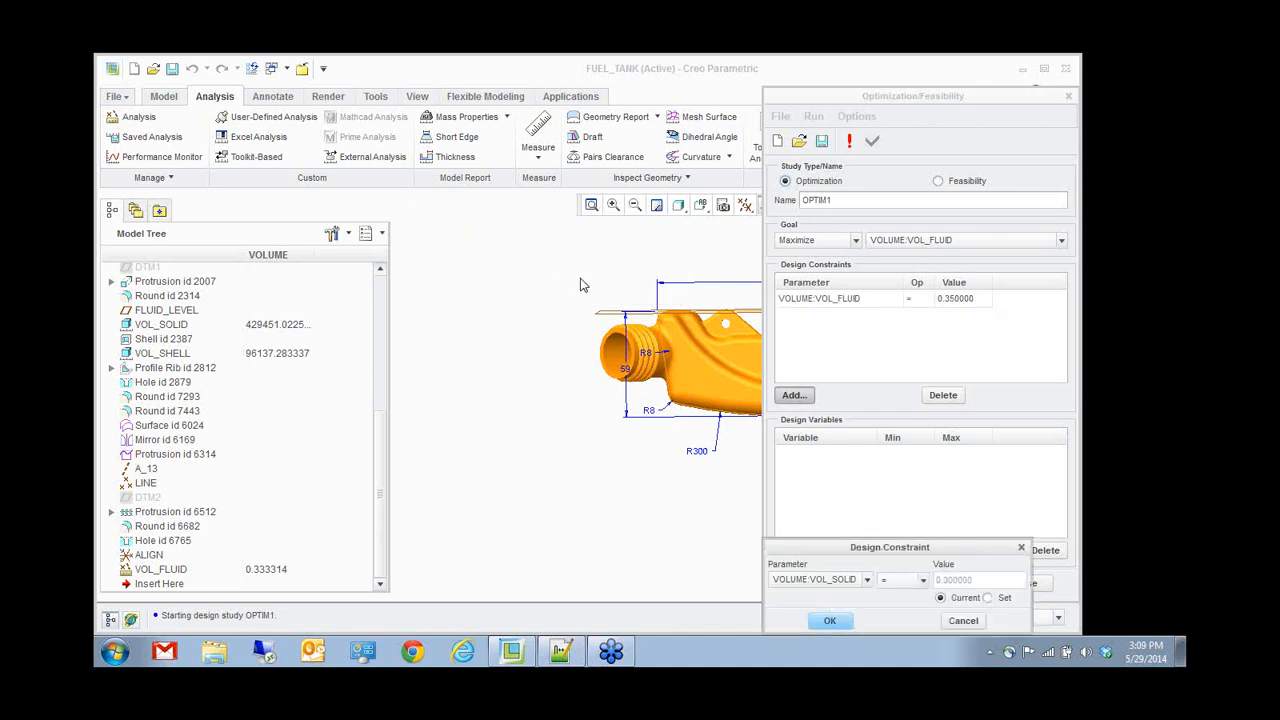
click(1021, 547)
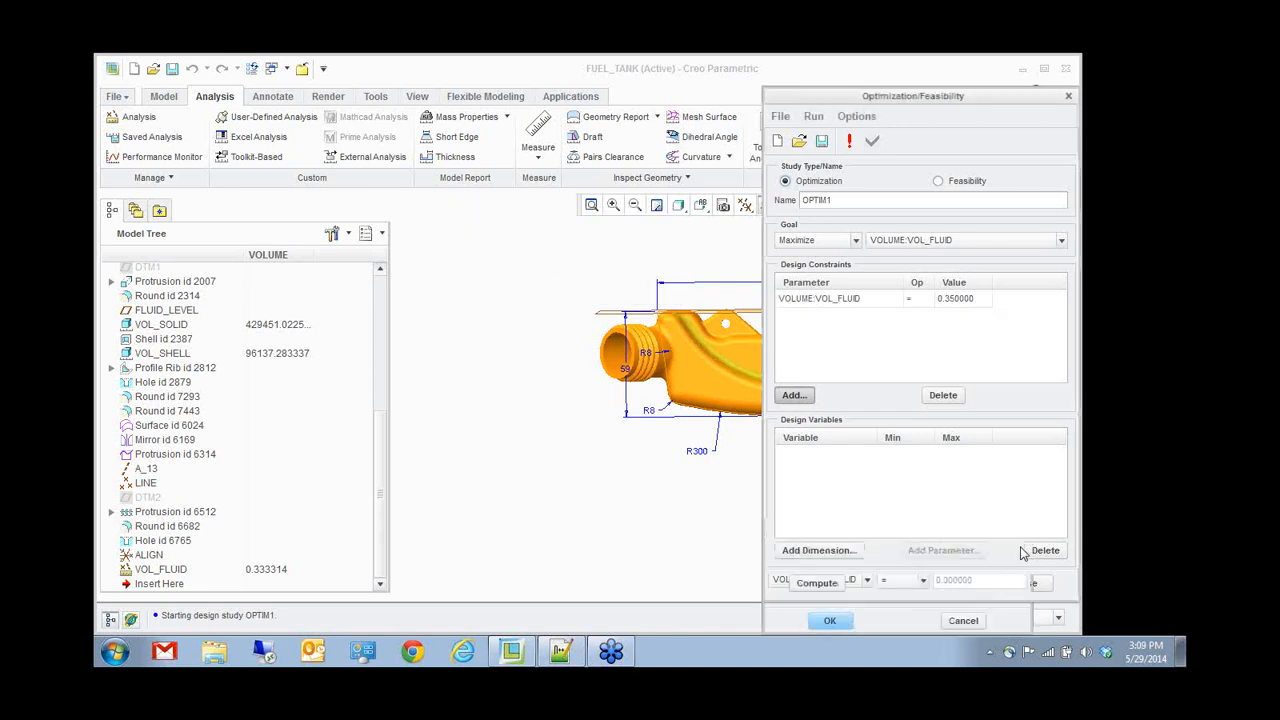
- Add the tank height dimension as a design variable with a minimum of 60 and a maximum of 61
click(810, 551)
click(628, 373)
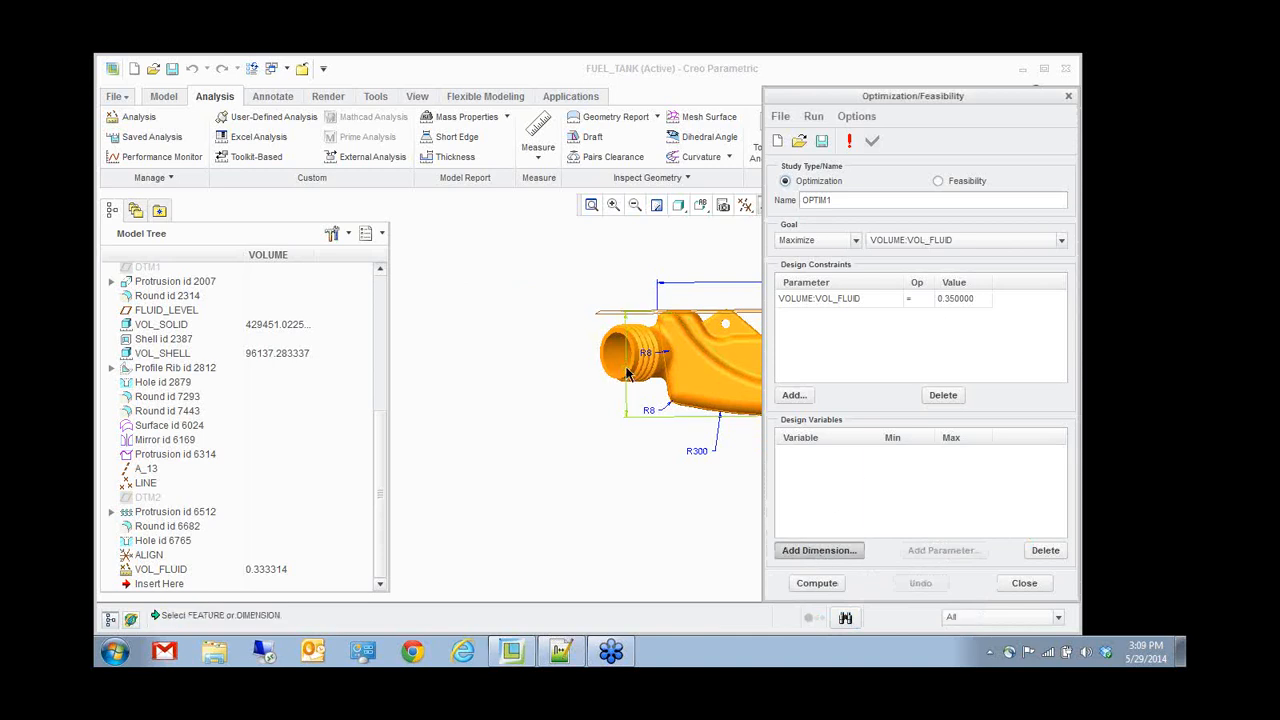
click(626, 370)
double_click(888, 454)
text(6)
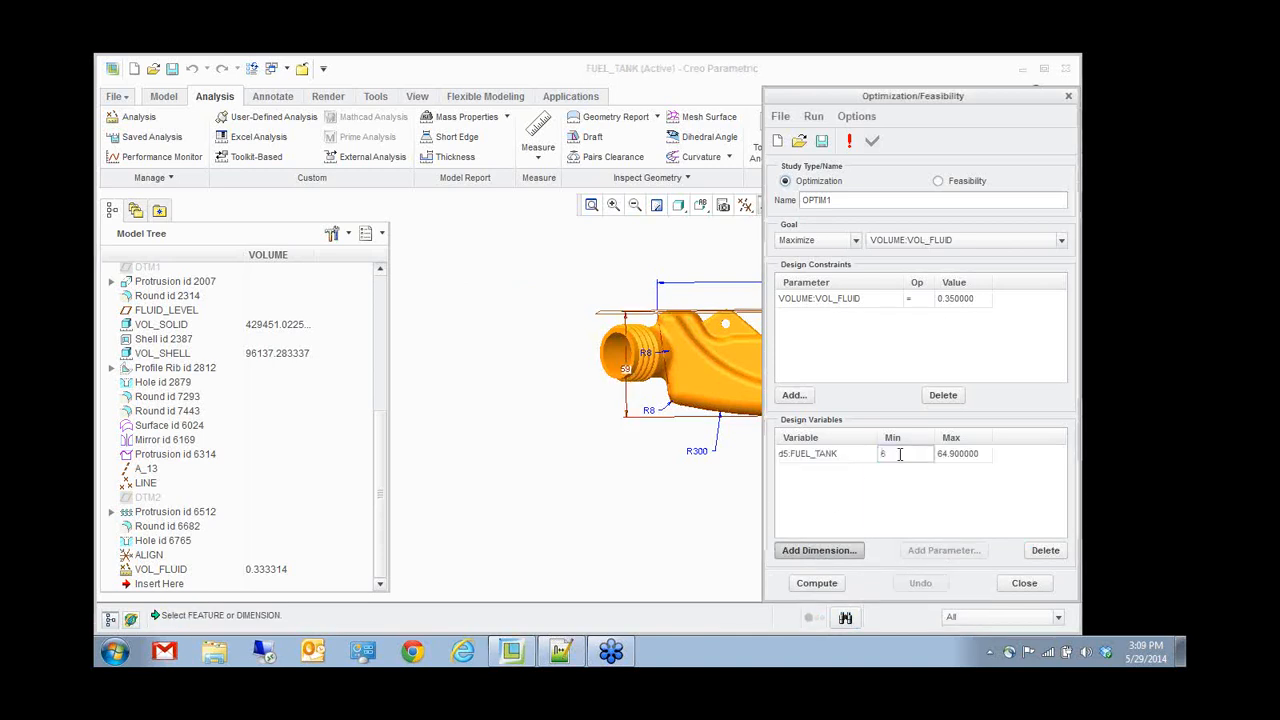
text(0)
double_click(955, 453)
text(31)
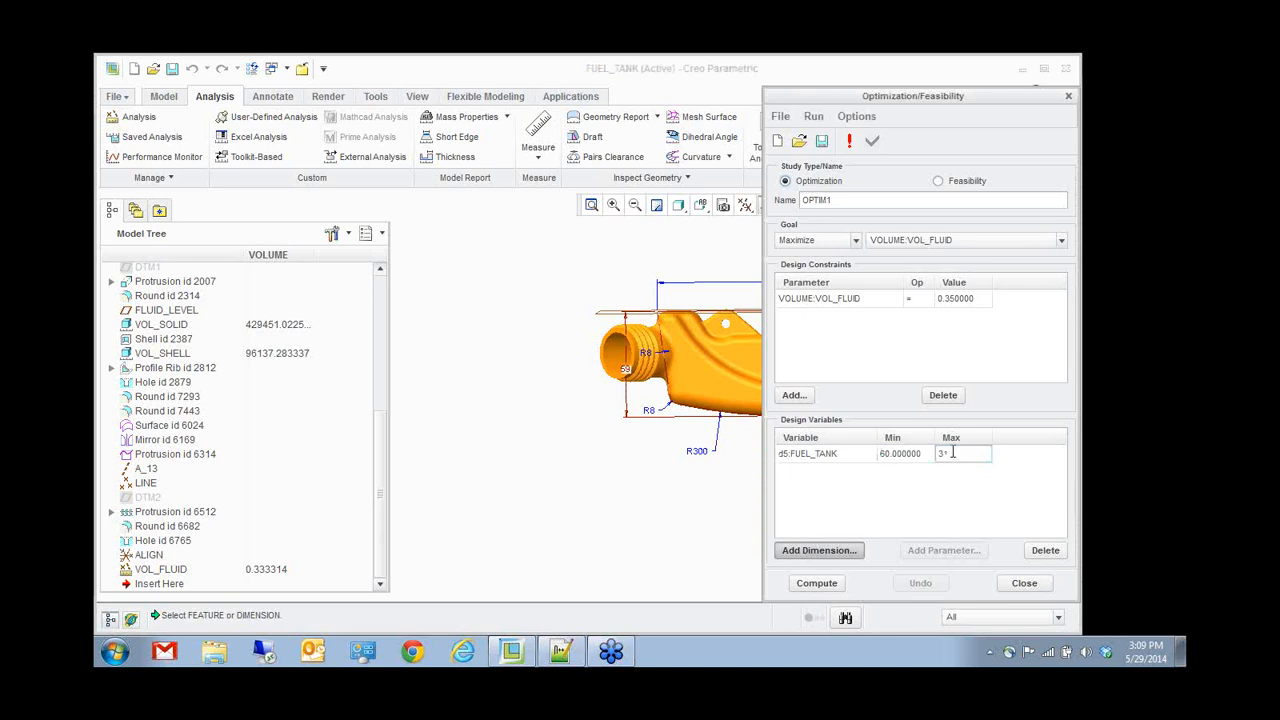
drag(953, 452, 883, 452)
text(61)
- Compute the optimization, check the resulting tank geometry and VOL_FLUID, and close the study while keeping the model changes
click(813, 582)
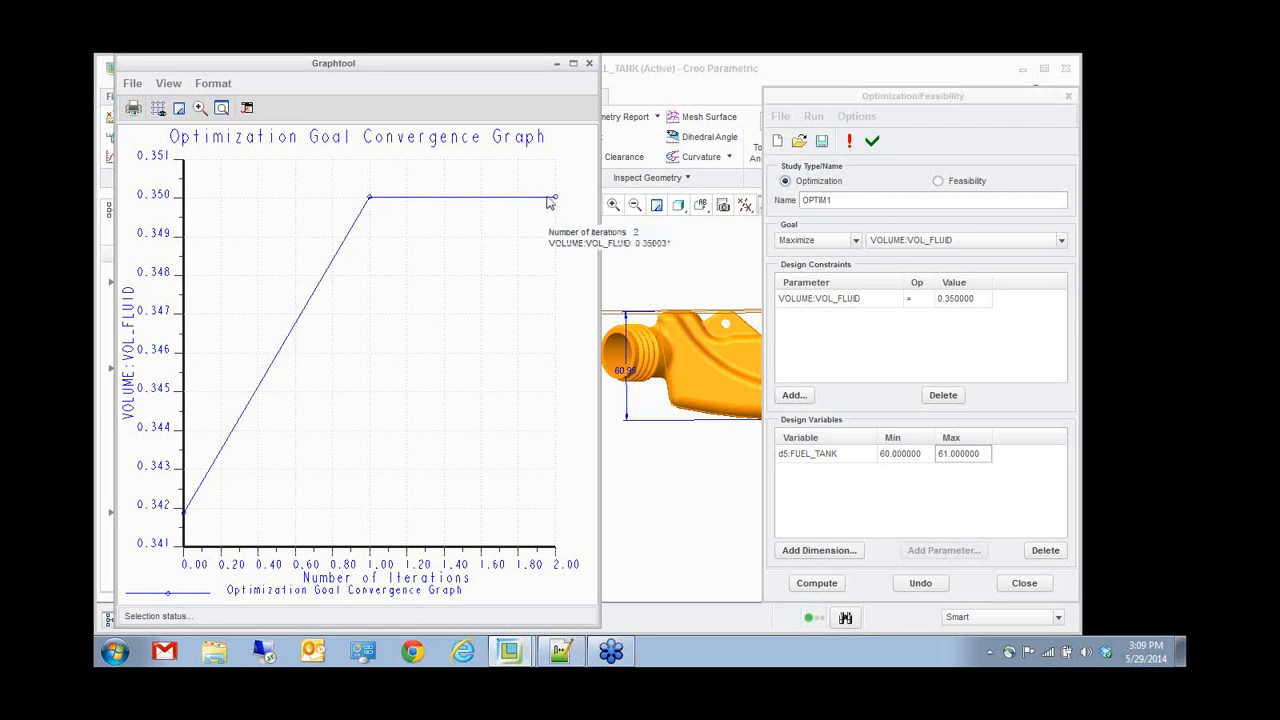
click(589, 64)
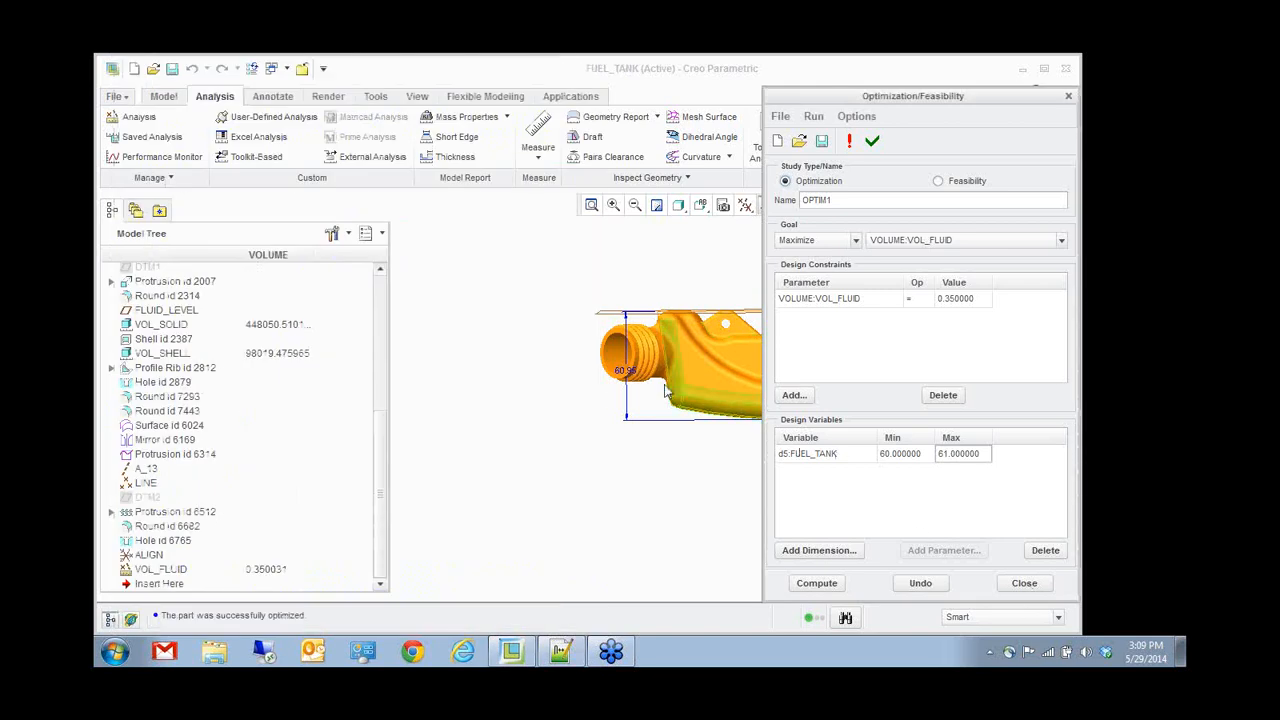
middle_drag(614, 394, 672, 365)
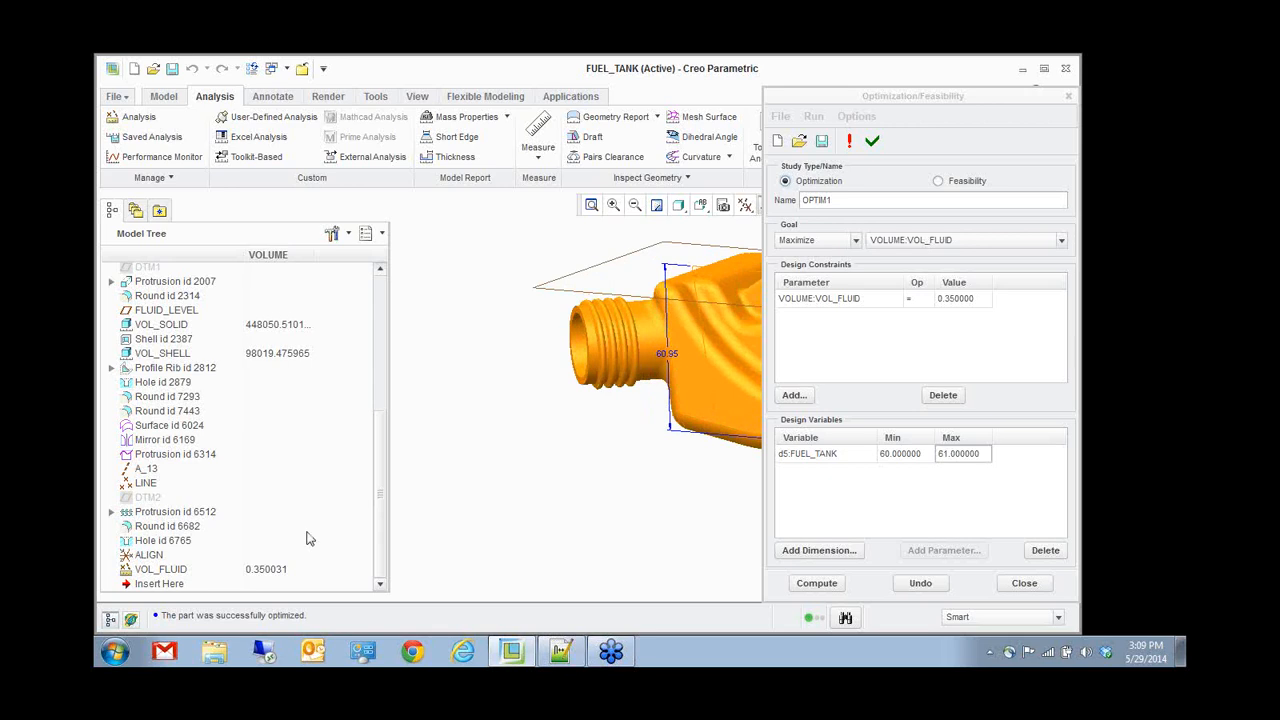
click(270, 576)
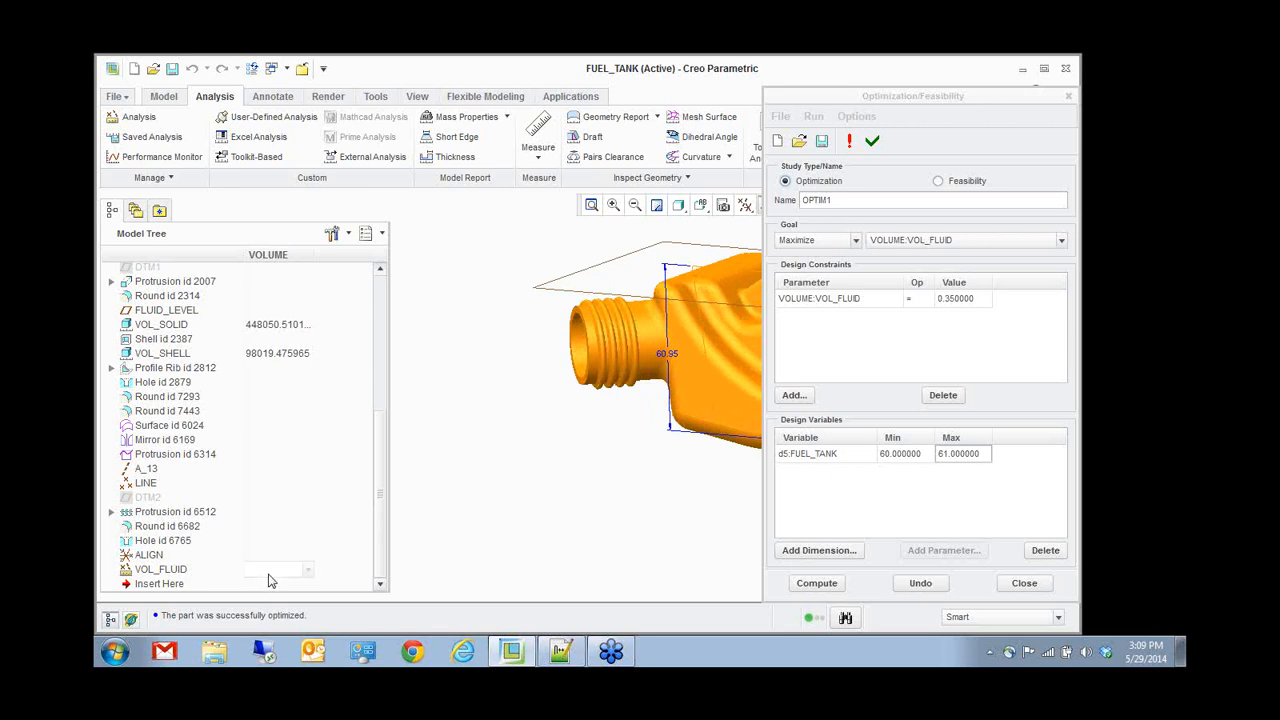
click(176, 570)
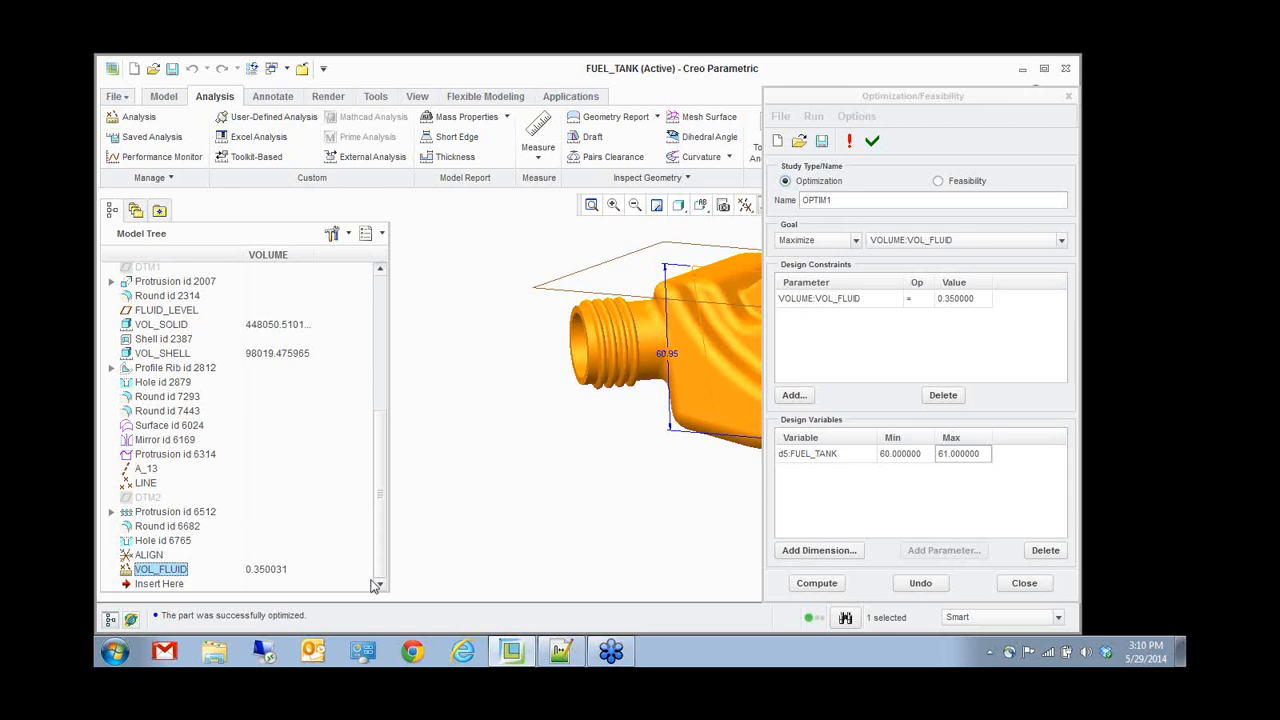
click(1026, 585)
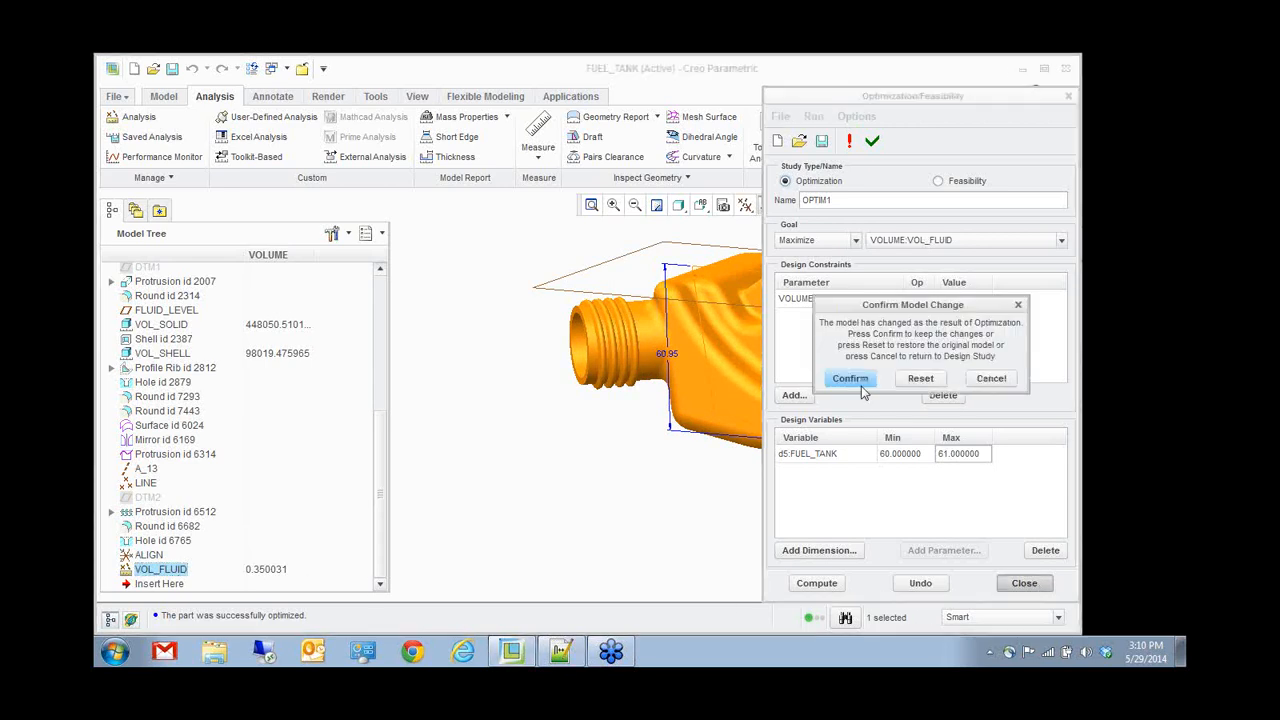
click(851, 379)
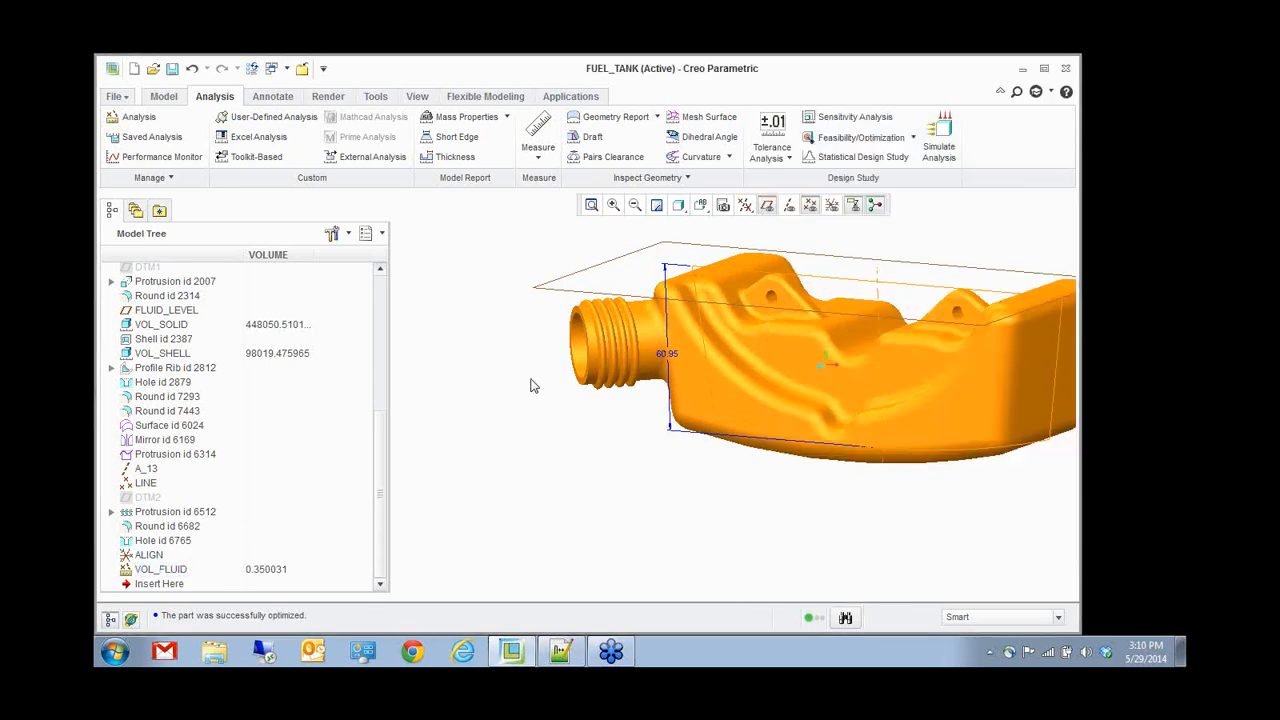
- Open a sensitivity study and choose the FLUID_LEVEL plane's offset dimension as its variable
mouse_move(535, 409)
middle_down()
mouse_move(574, 440)
mouse_move(567, 455)
middle_up()
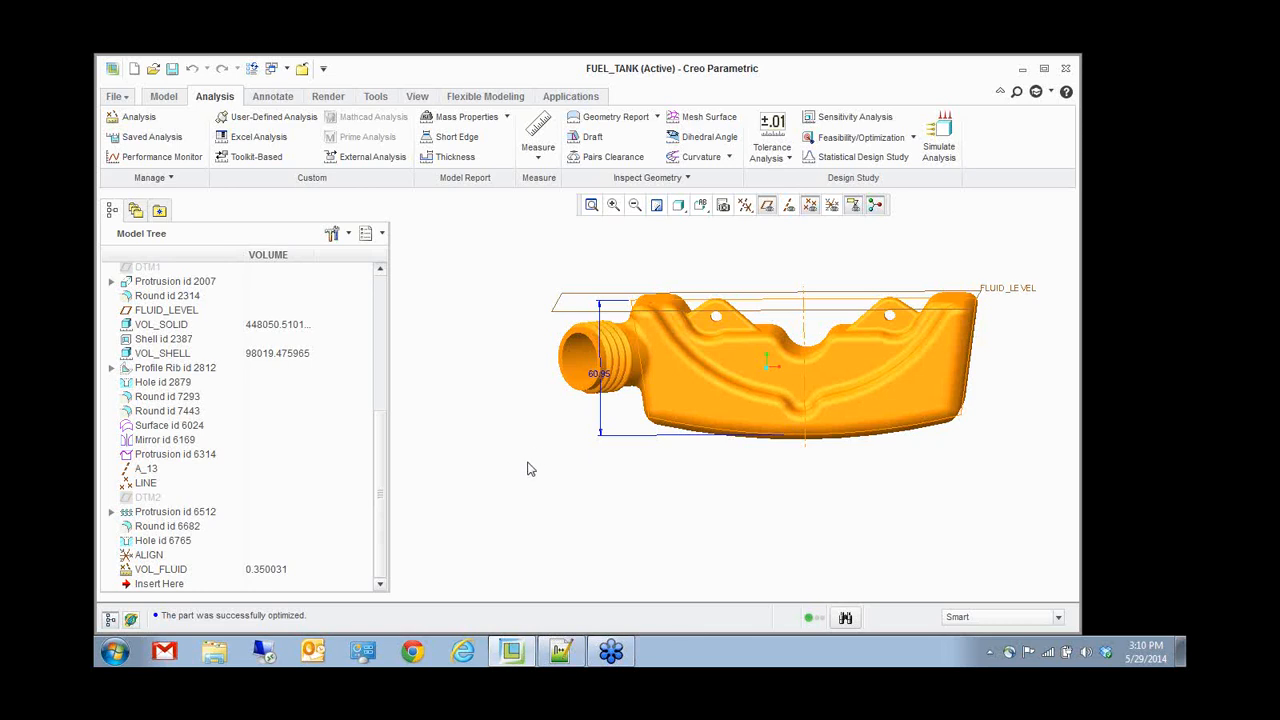
click(855, 121)
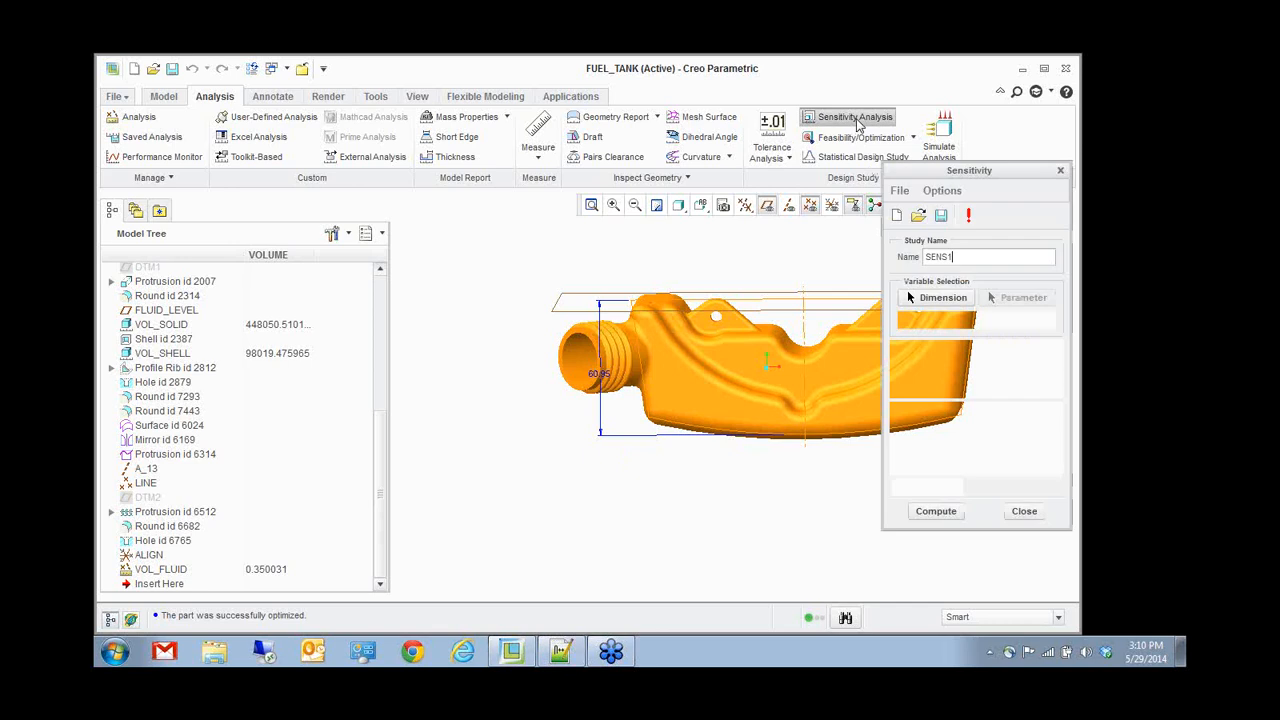
click(928, 300)
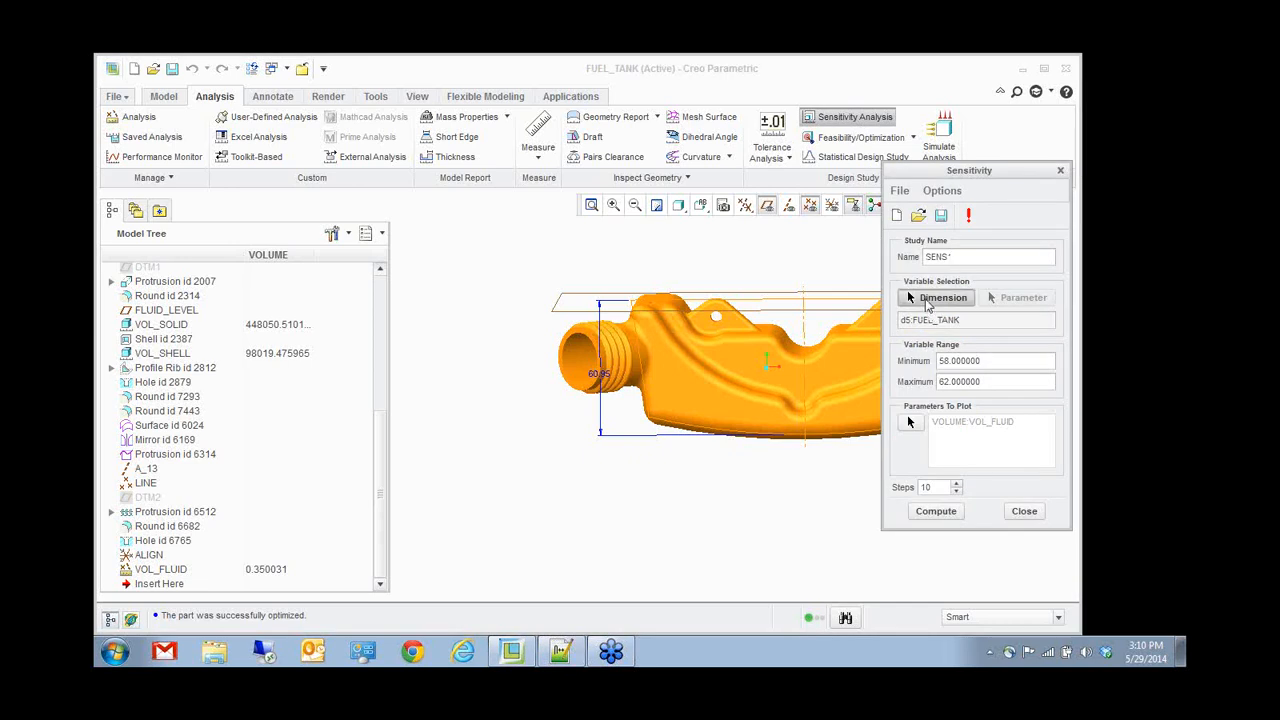
click(566, 289)
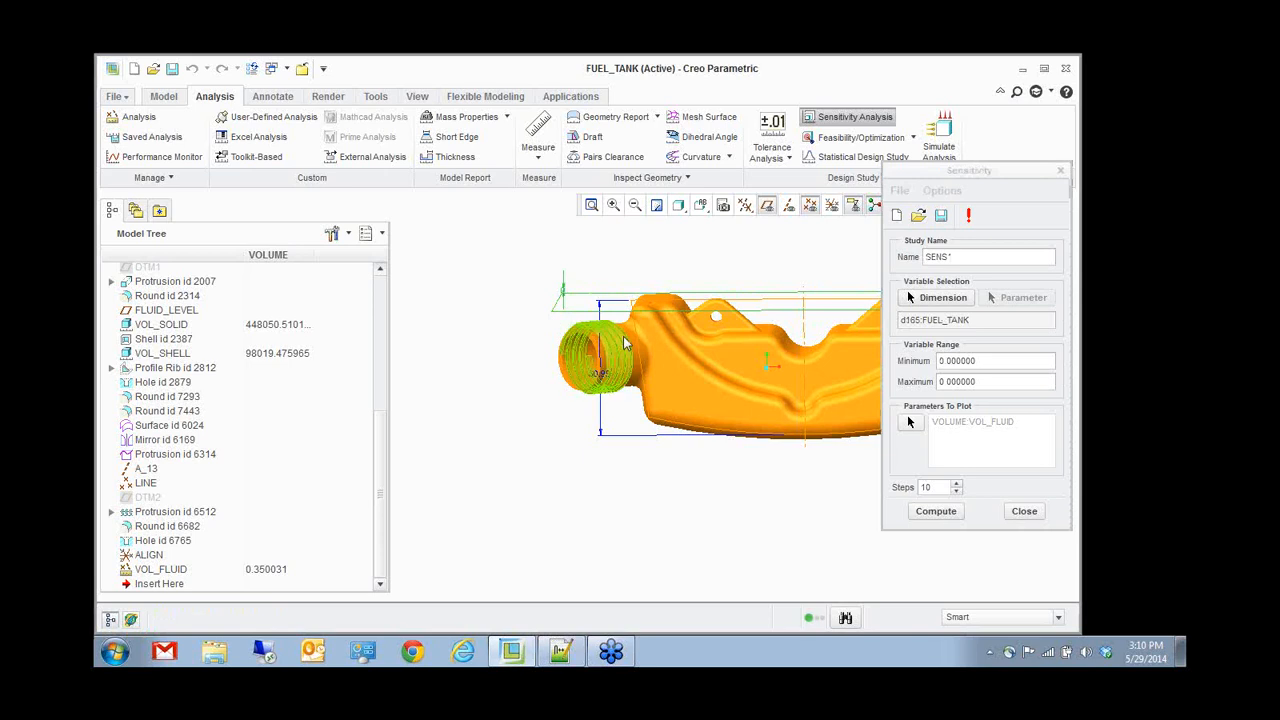
- Set the variable range from 30 to 50, compute the VOL_FLUID sensitivity plot, and close the study
click(980, 360)
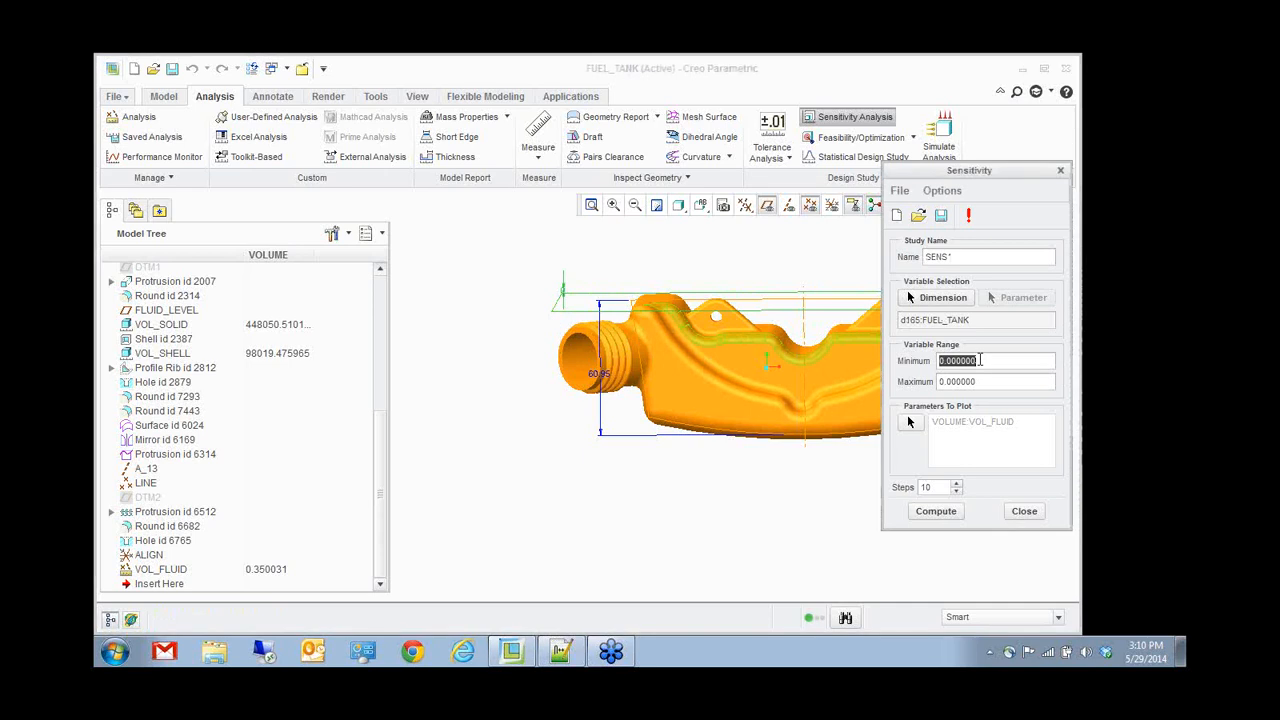
text(30)
click(986, 382)
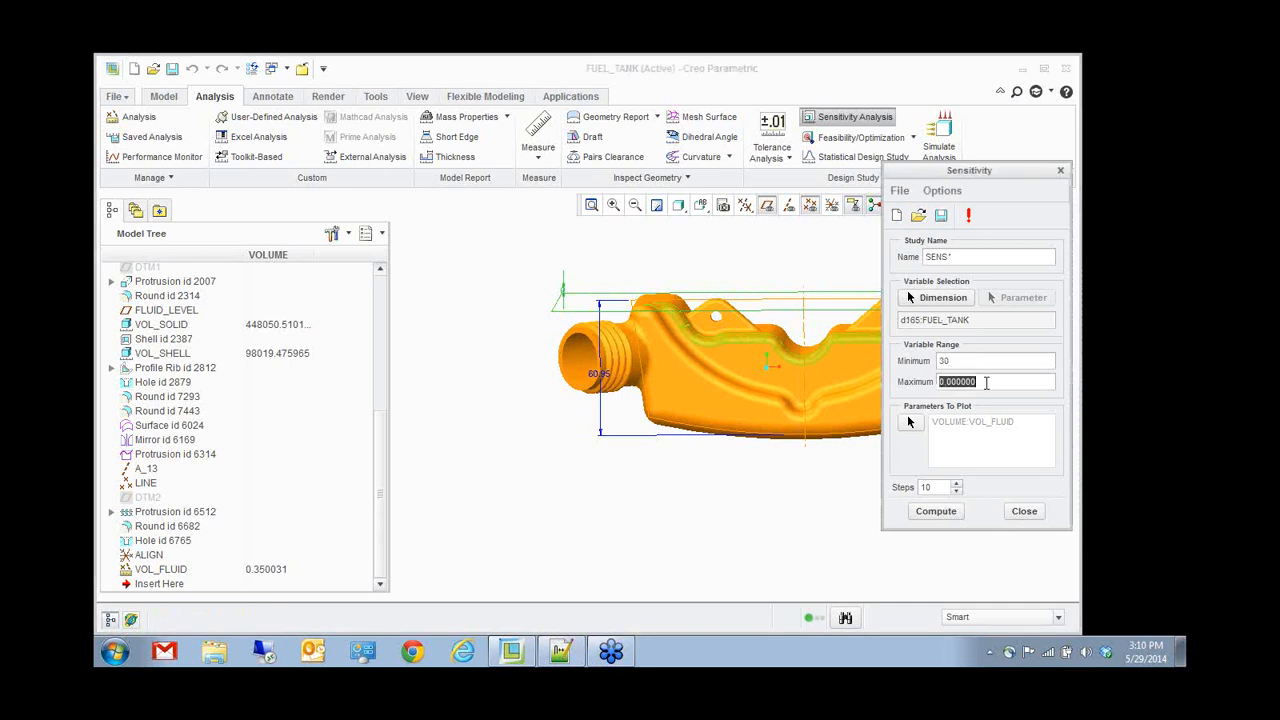
text(50)
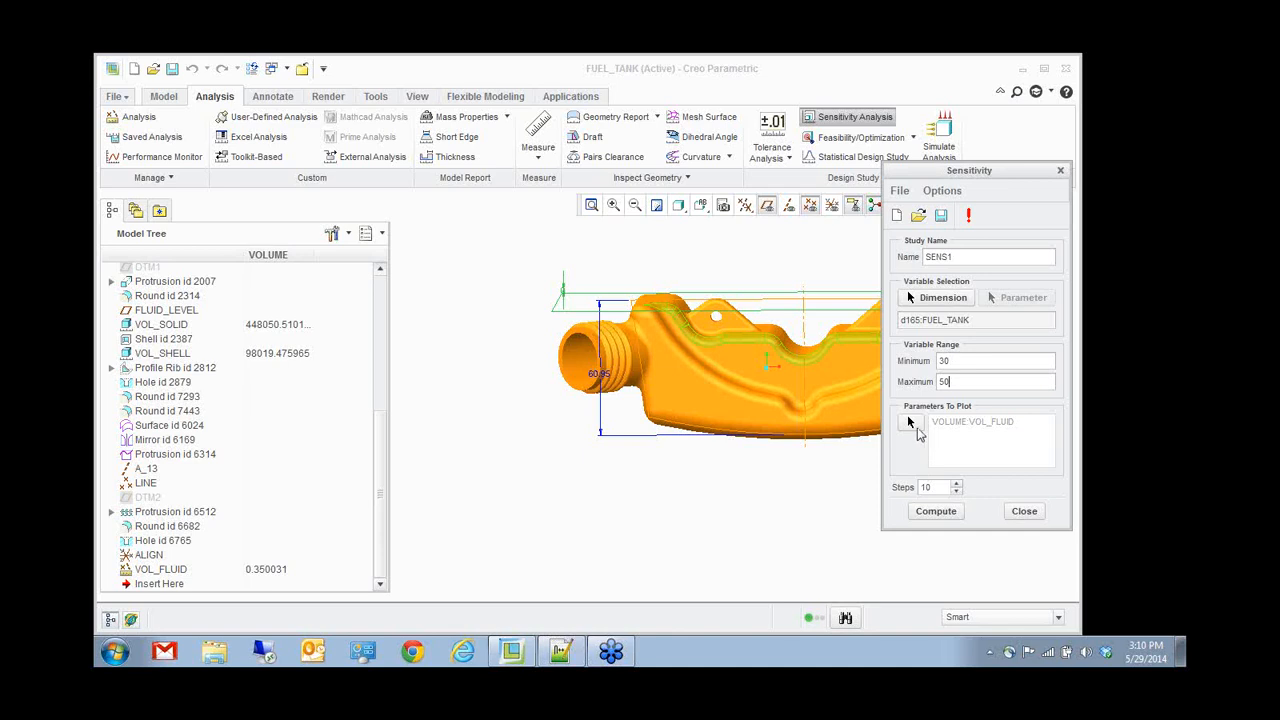
click(938, 512)
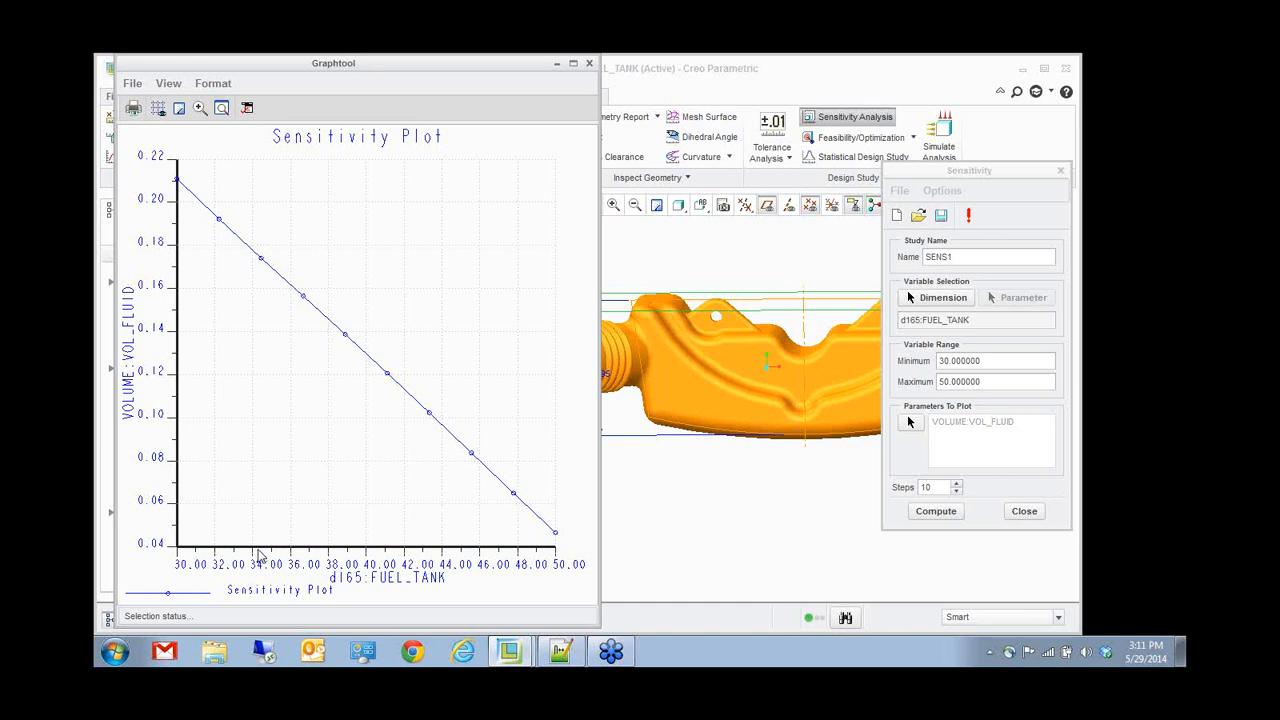
click(1023, 512)
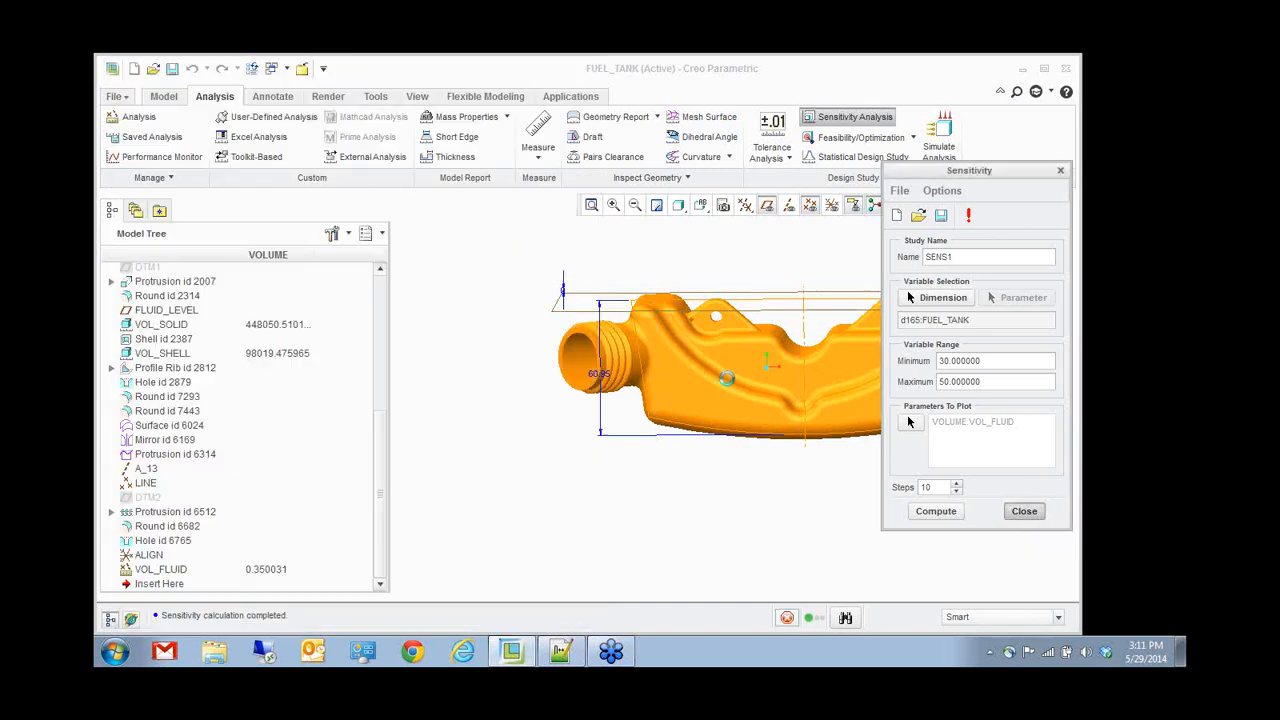
- Open a feasibility study and set the VOL_FLUID design constraint equal to 0.175
click(862, 138)
click(937, 181)
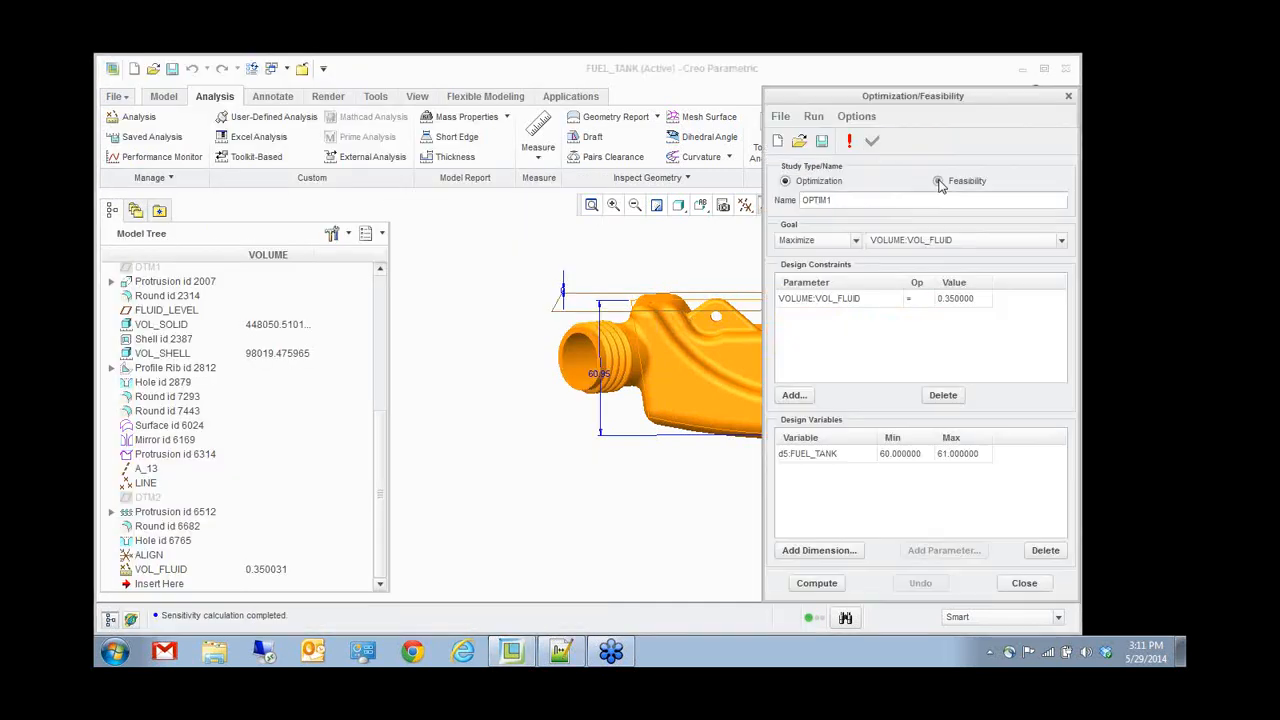
double_click(956, 299)
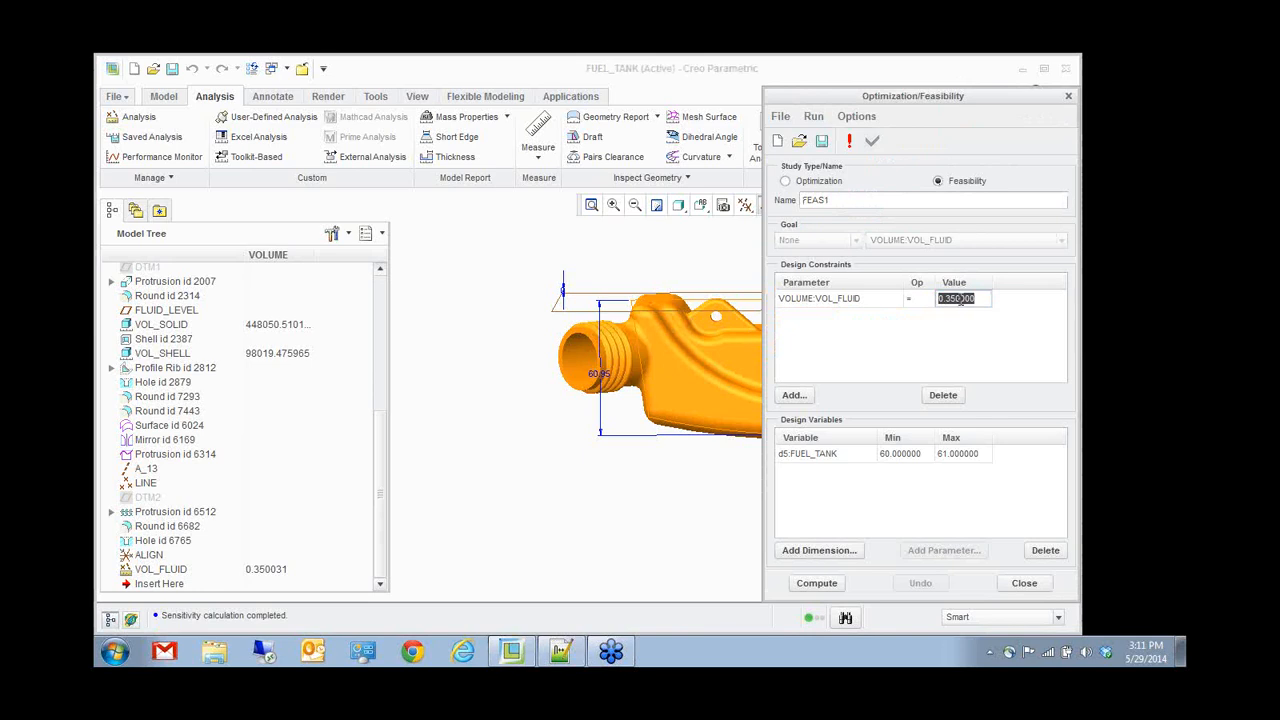
text(0.175)
- Replace the tank height design variable with the FLUID_LEVEL plane's offset dimension, with a minimum of 34 and a maximum of 36
click(832, 458)
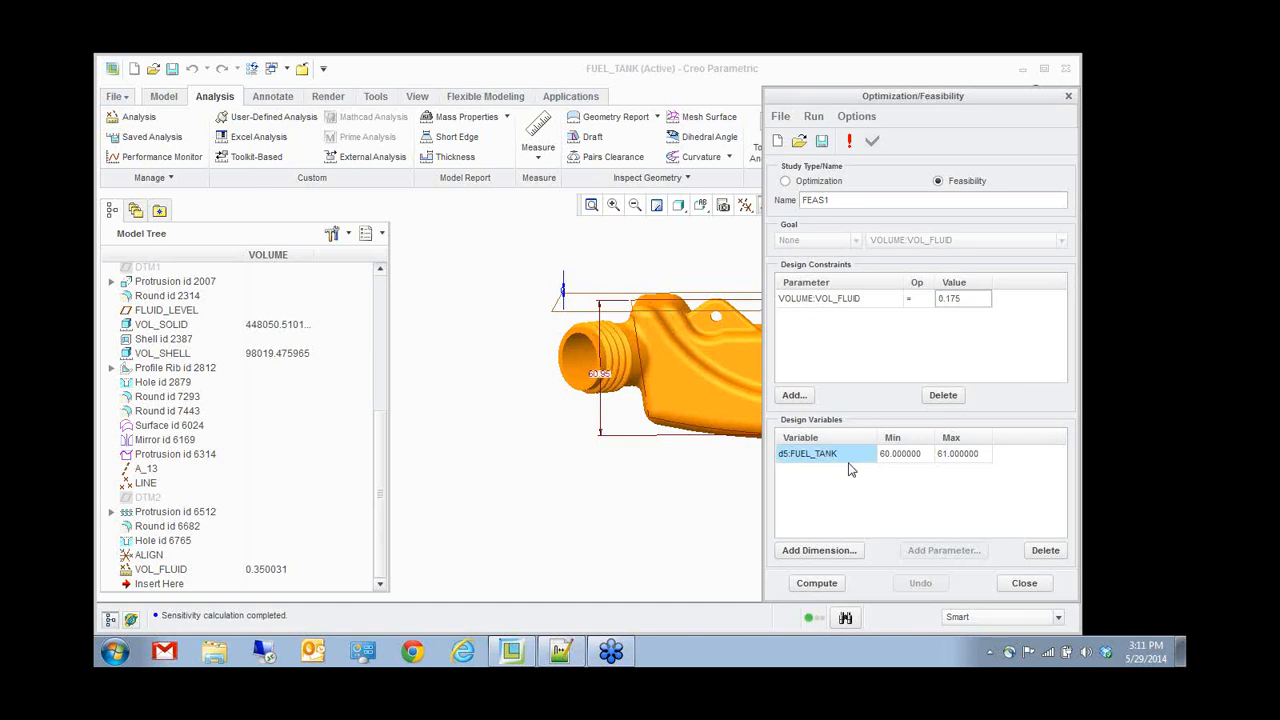
click(1047, 551)
click(826, 554)
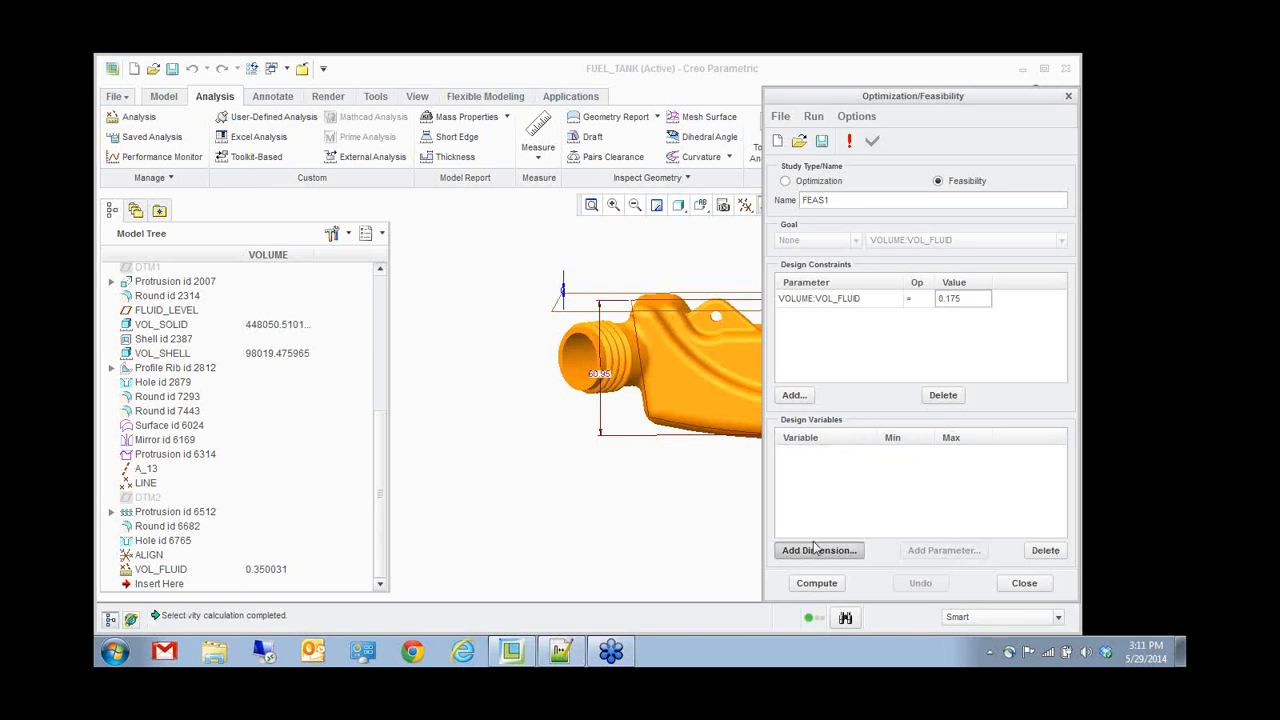
click(564, 295)
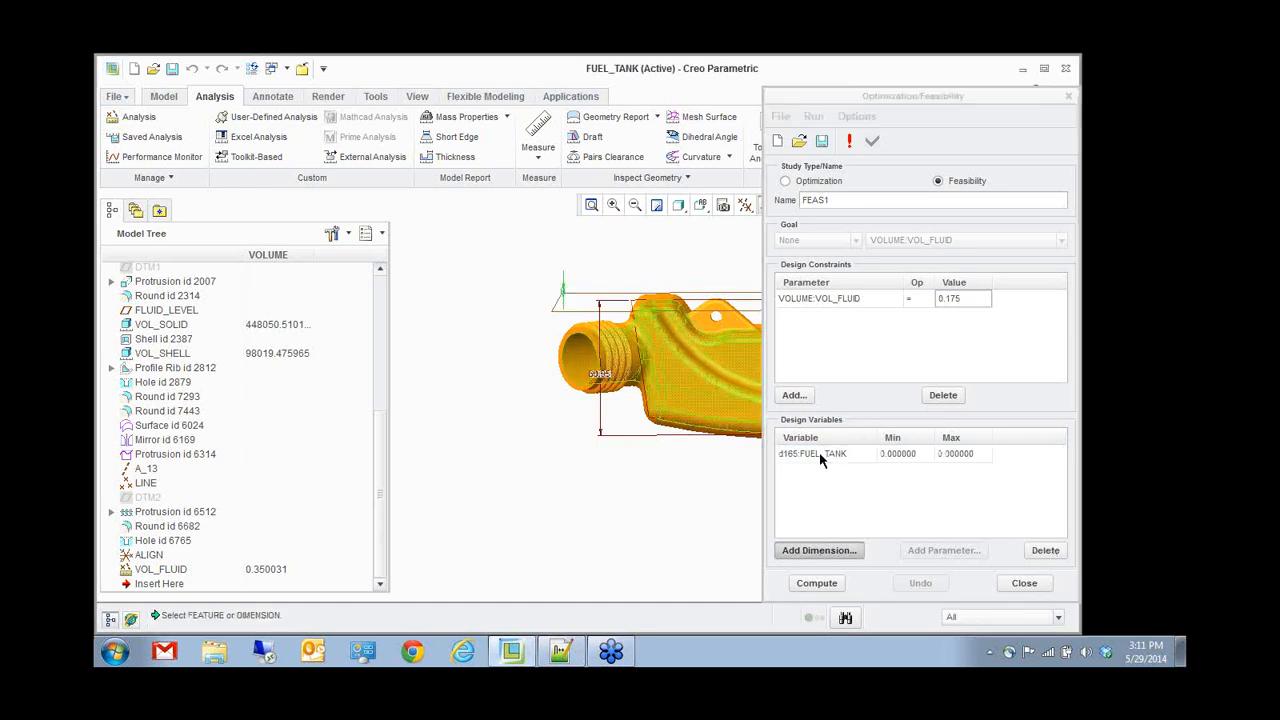
click(924, 453)
text(34)
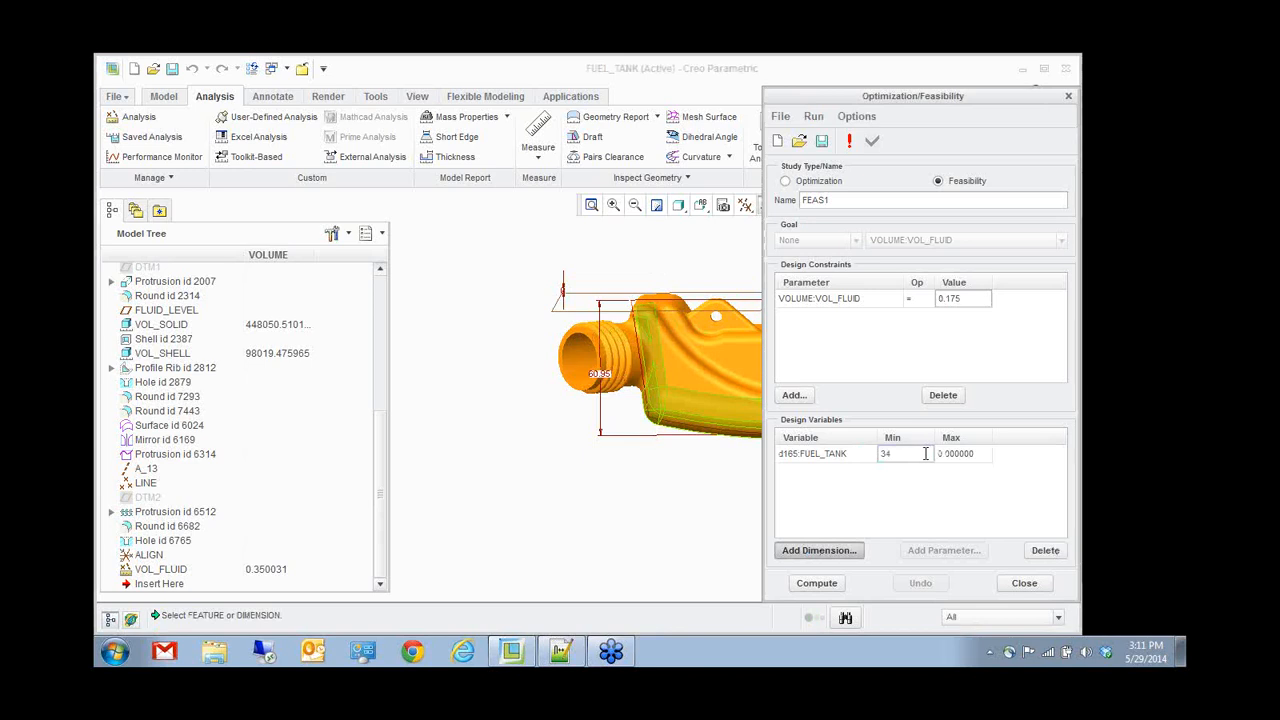
click(958, 453)
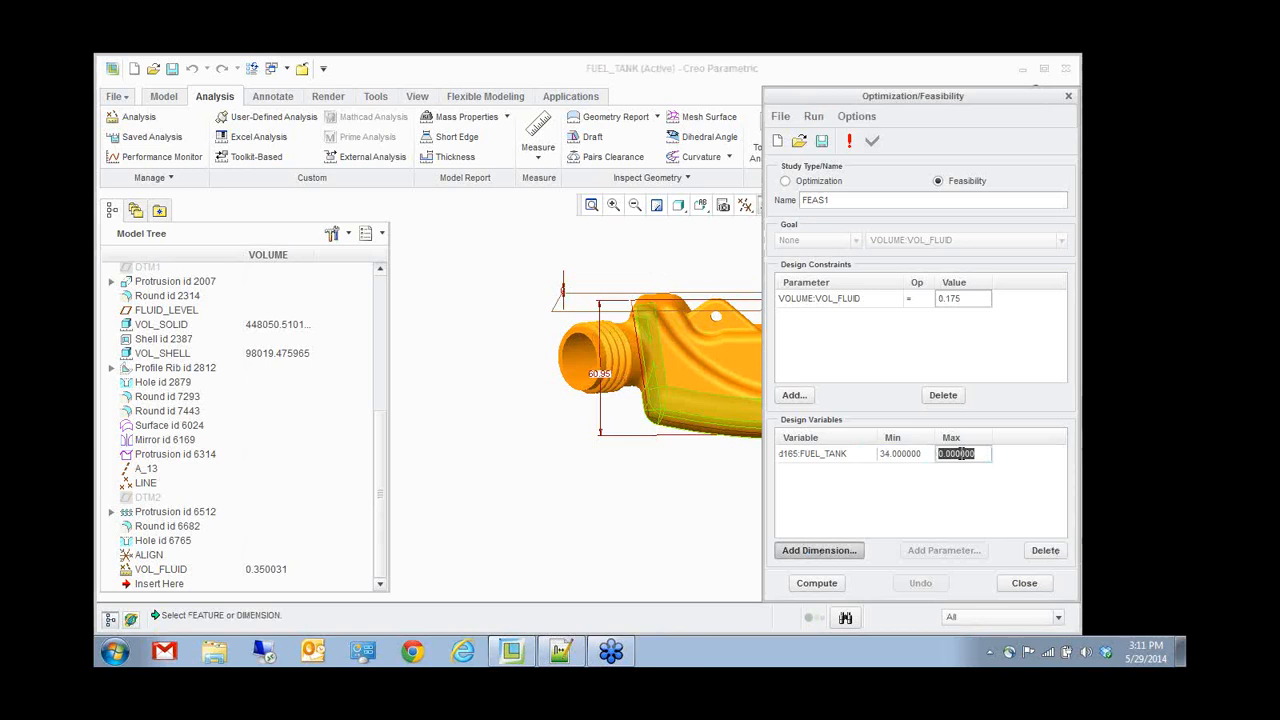
text(36)
- Compute the feasibility study, check the fluid level and VOL_FLUID, and close the study while keeping the model changes
click(823, 585)
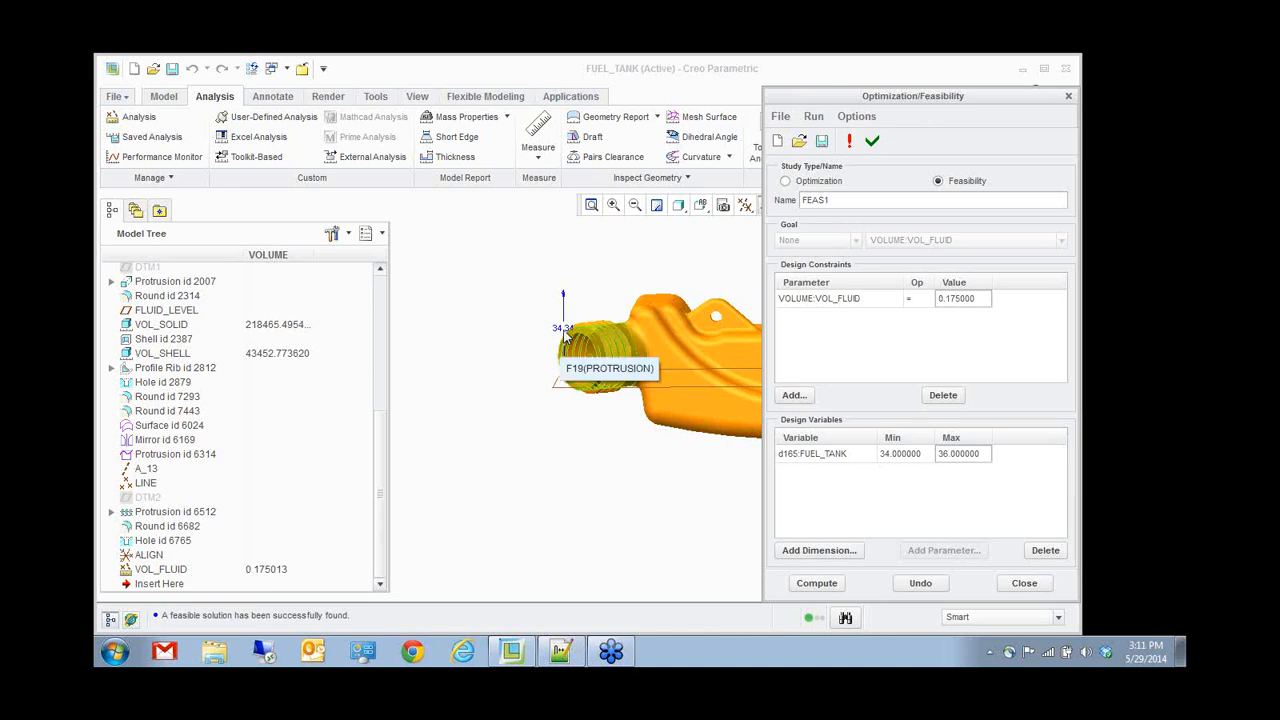
middle_drag(480, 456, 468, 445)
middle_drag(541, 468, 517, 486)
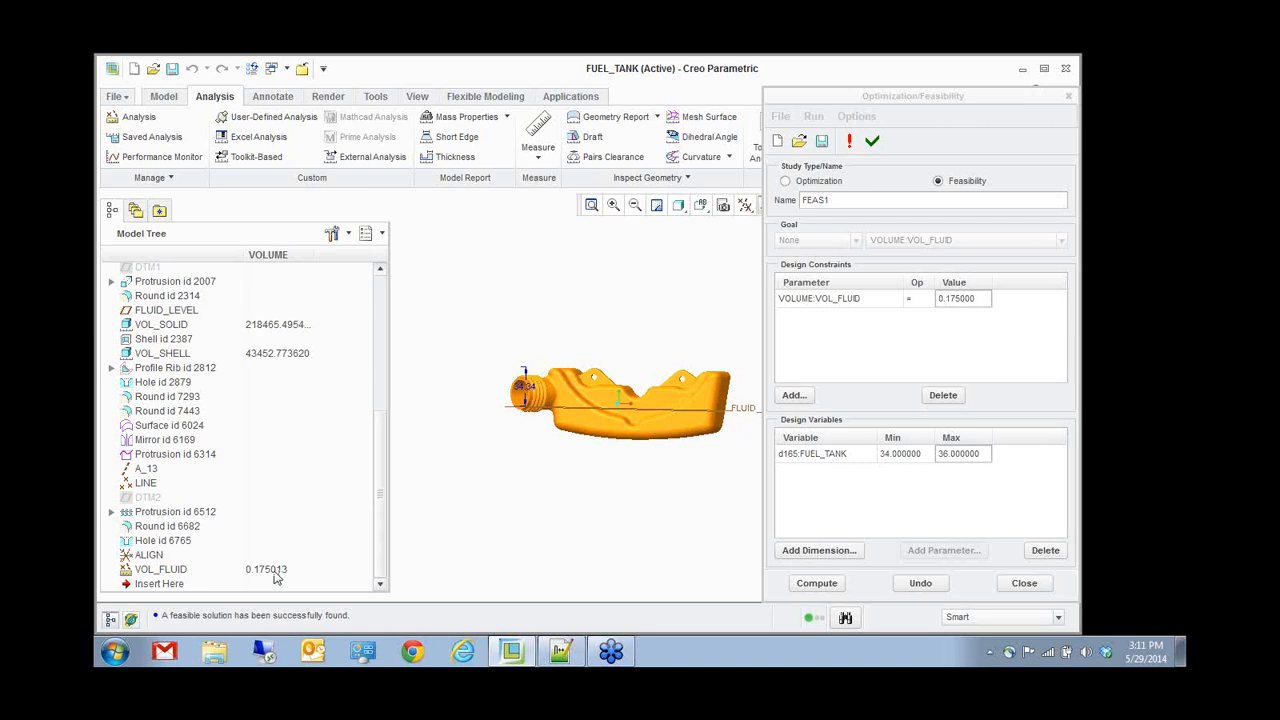
click(1024, 588)
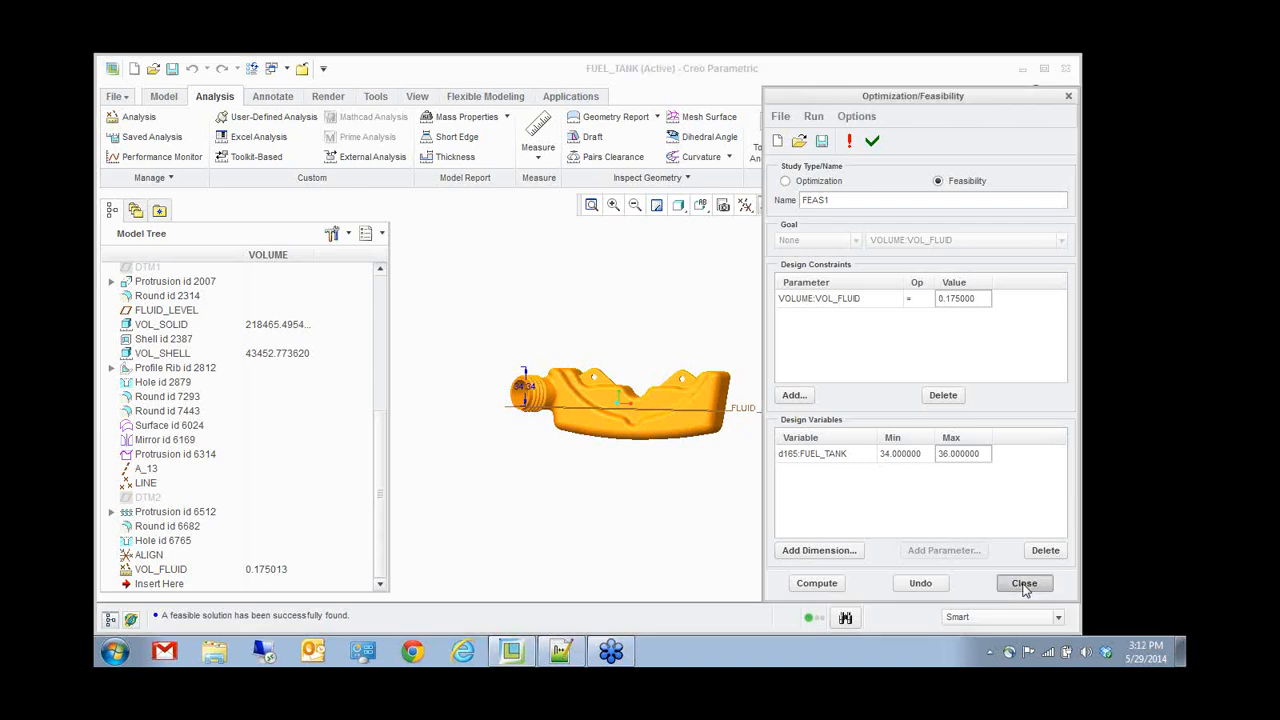
click(851, 379)
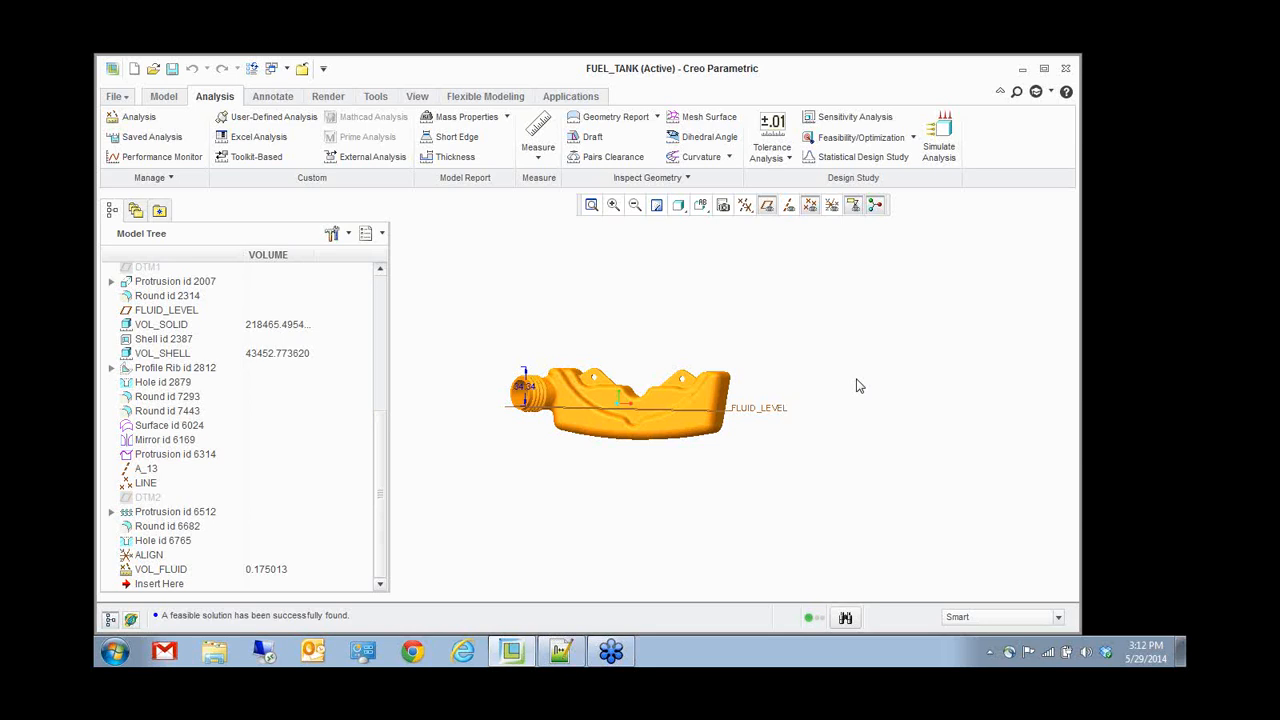
- Close the fuel tank model and open hand_pump_1.asm from the HAND PUMP folder in DEMO
click(301, 68)
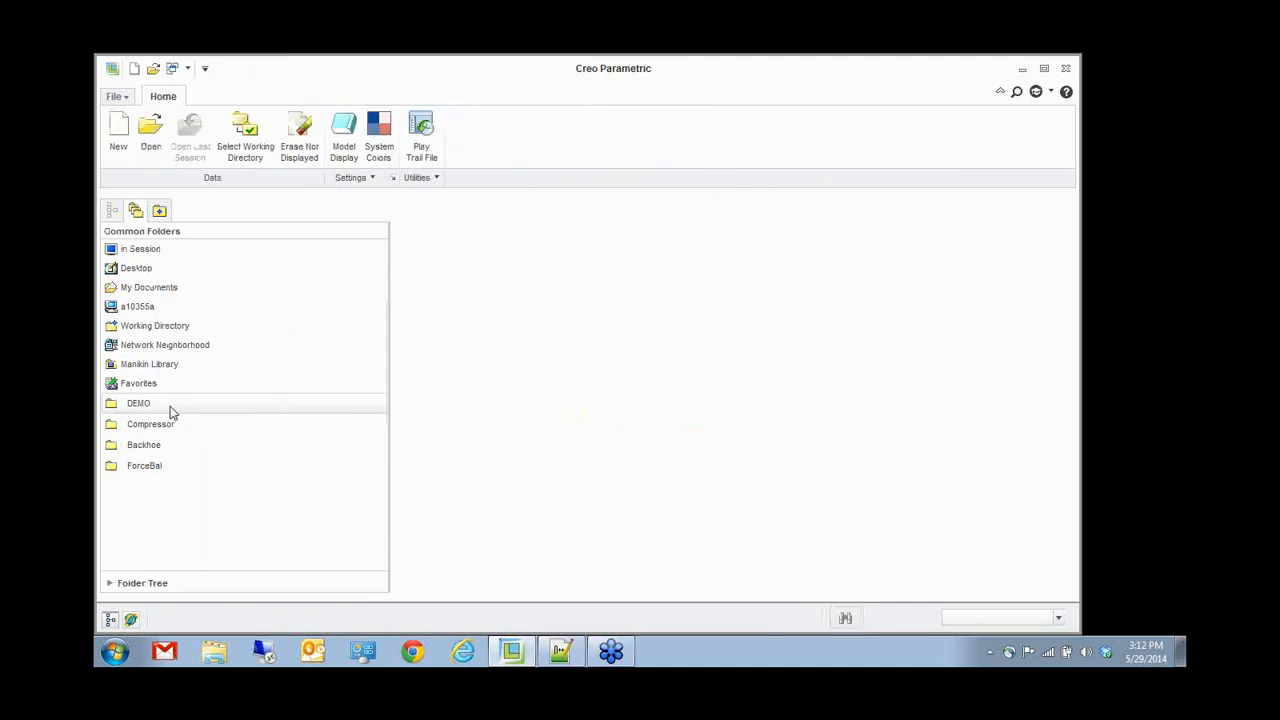
click(171, 405)
click(432, 330)
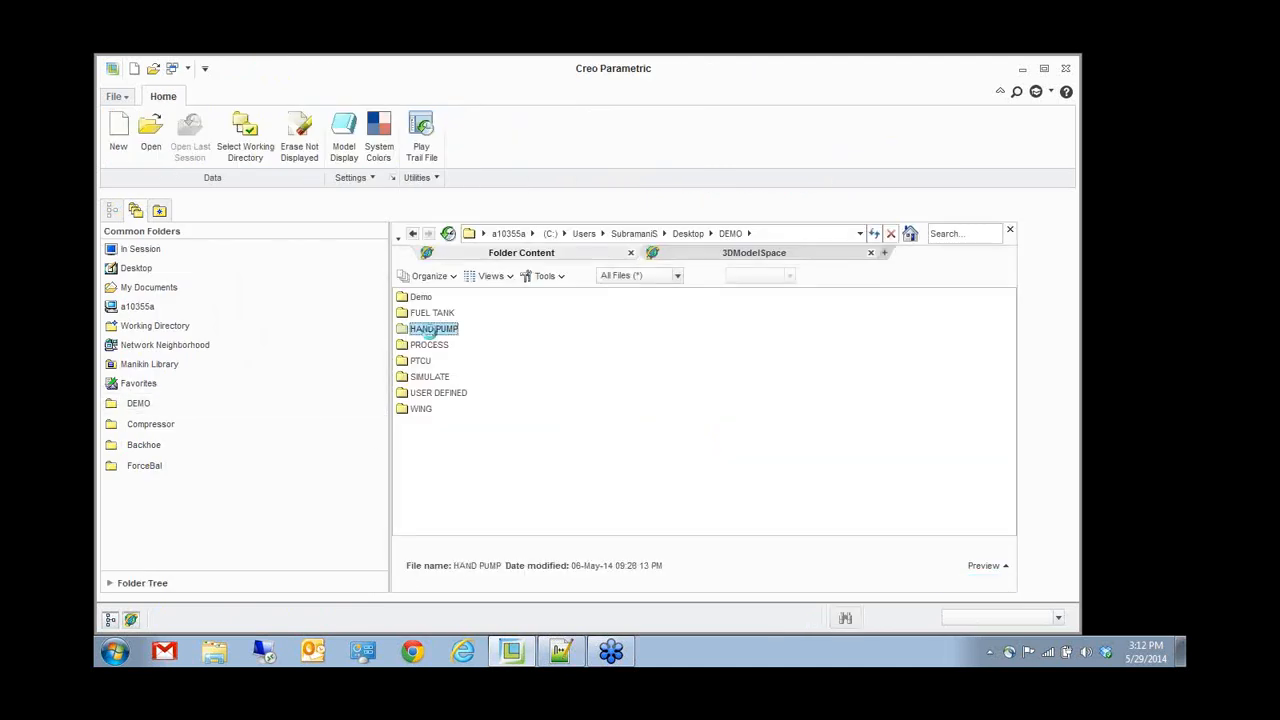
double_click(432, 330)
click(447, 361)
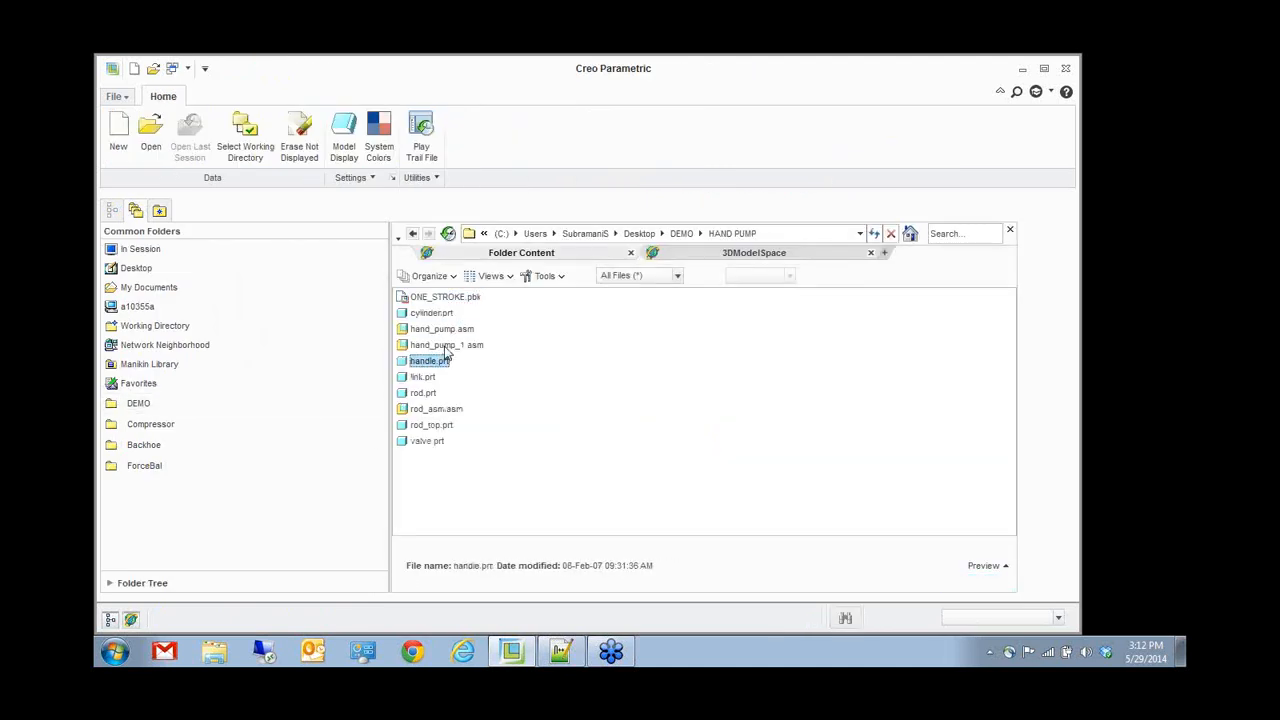
double_click(446, 346)
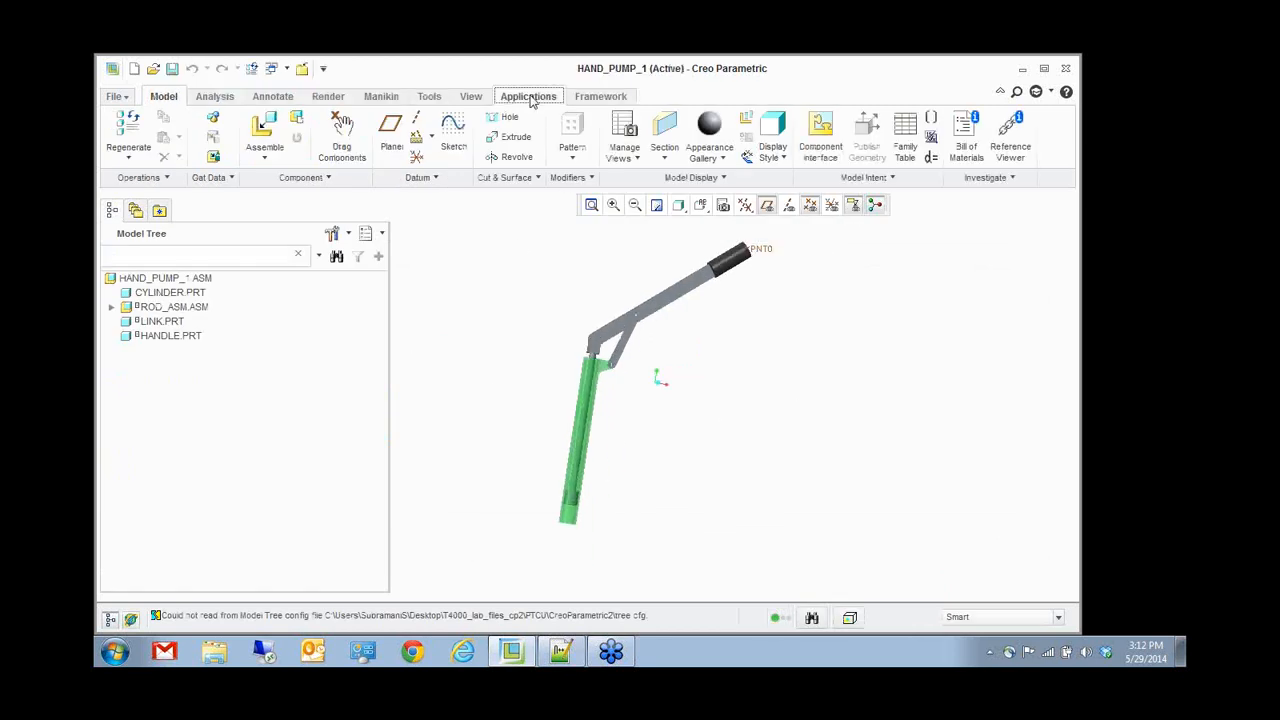
- Run the ONE_STROKE position analysis in Mechanism, then leave Mechanism and save the analysis result
click(528, 97)
click(334, 127)
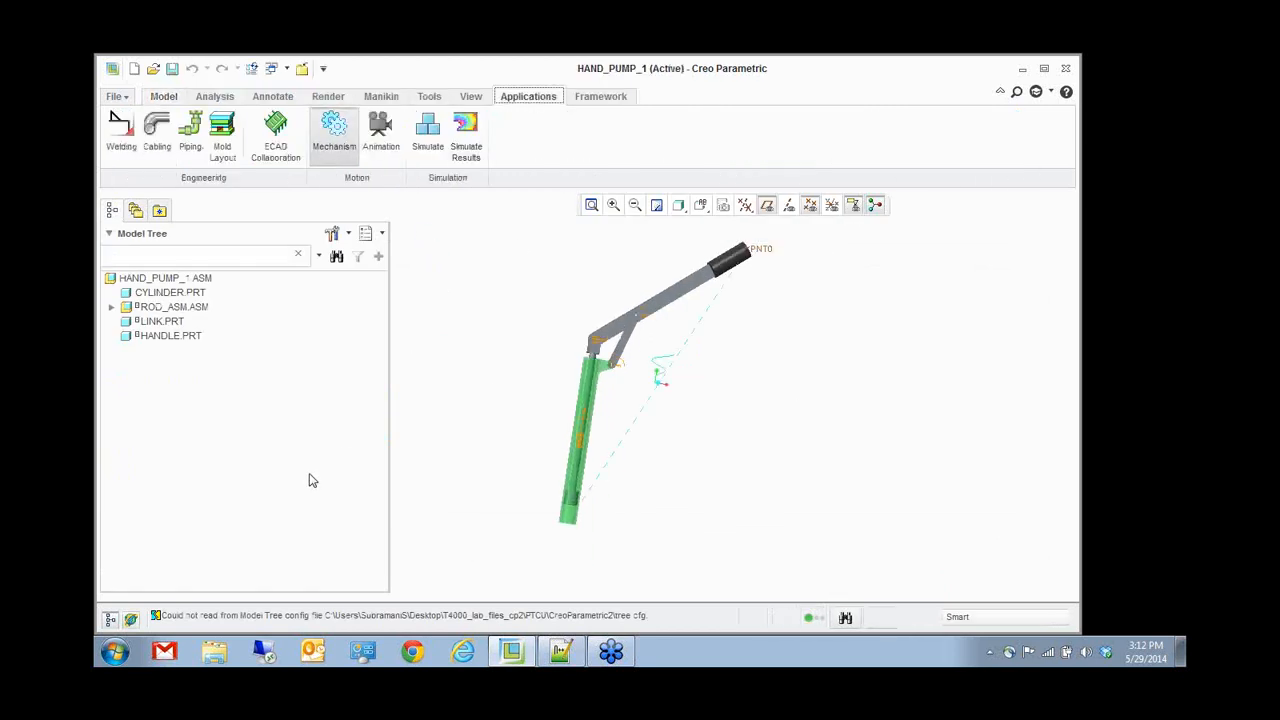
click(111, 567)
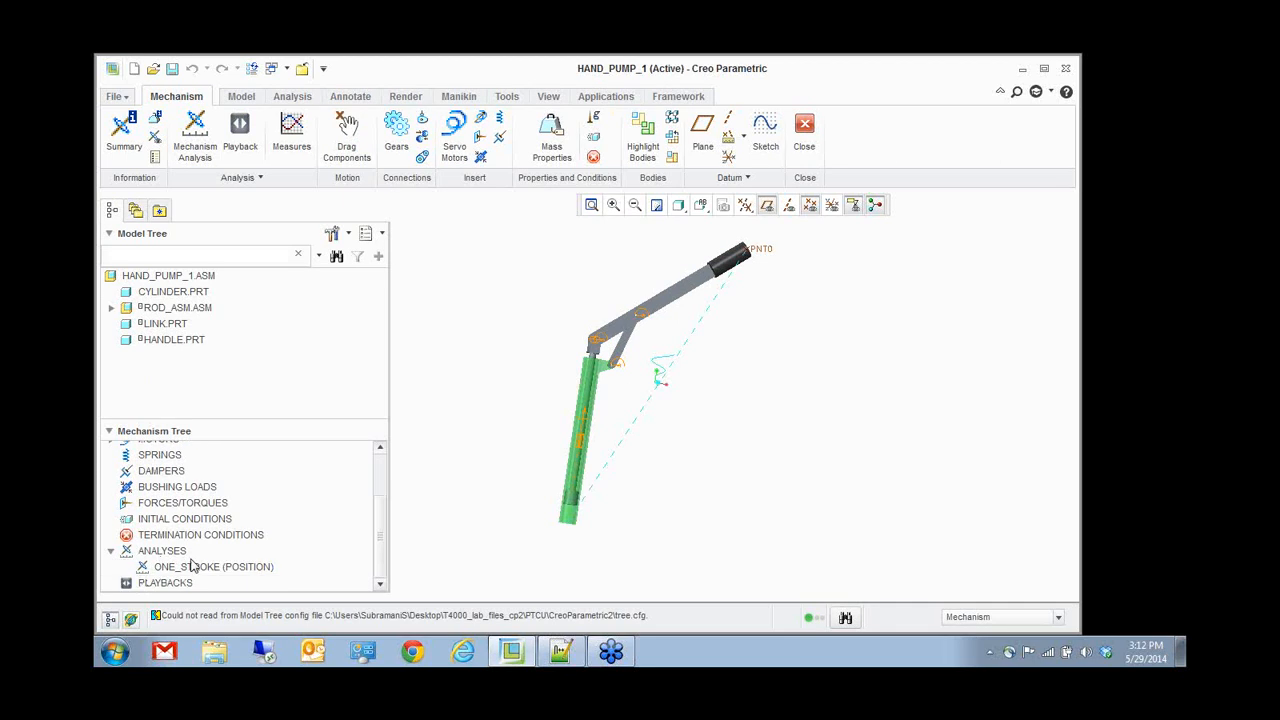
right_click(222, 567)
click(252, 534)
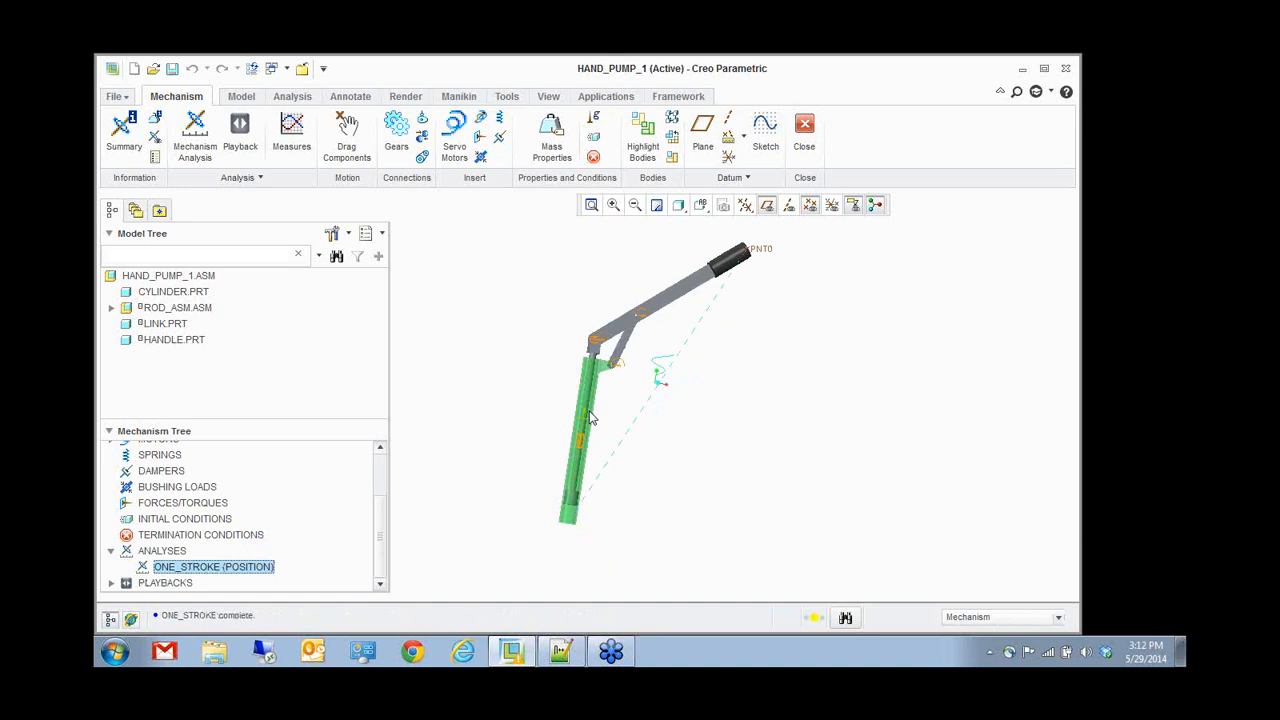
click(805, 137)
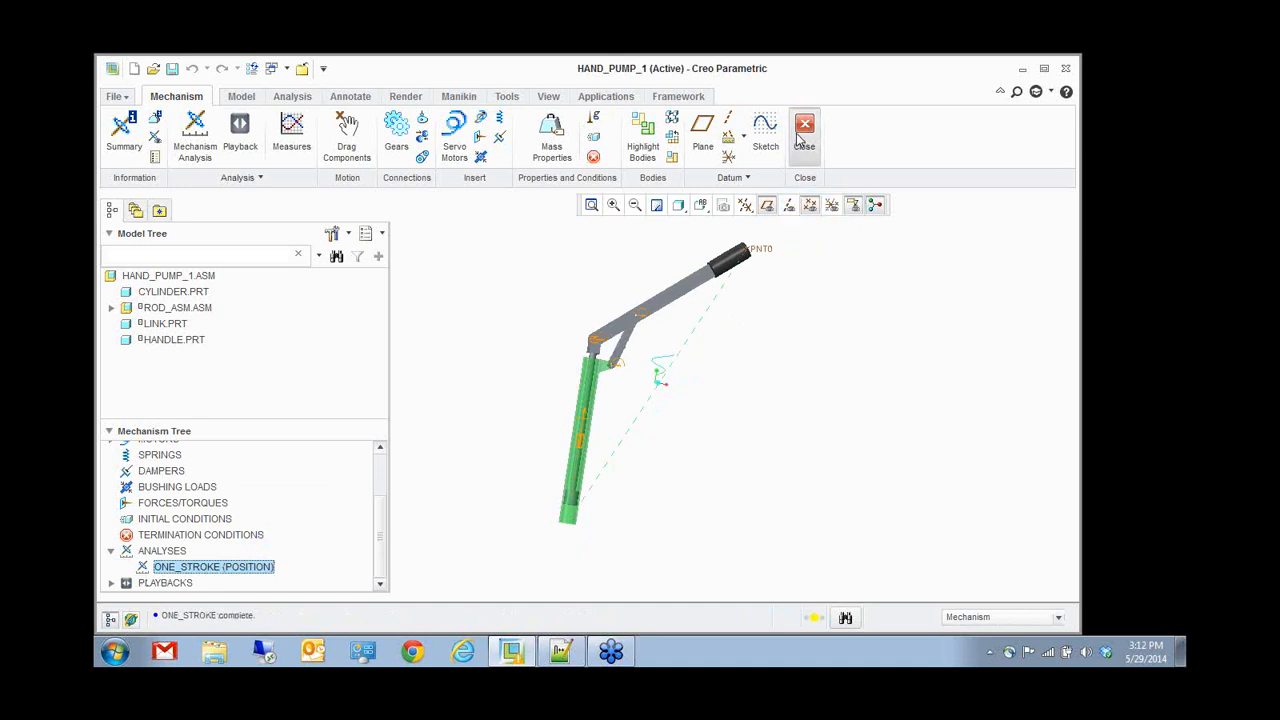
click(639, 443)
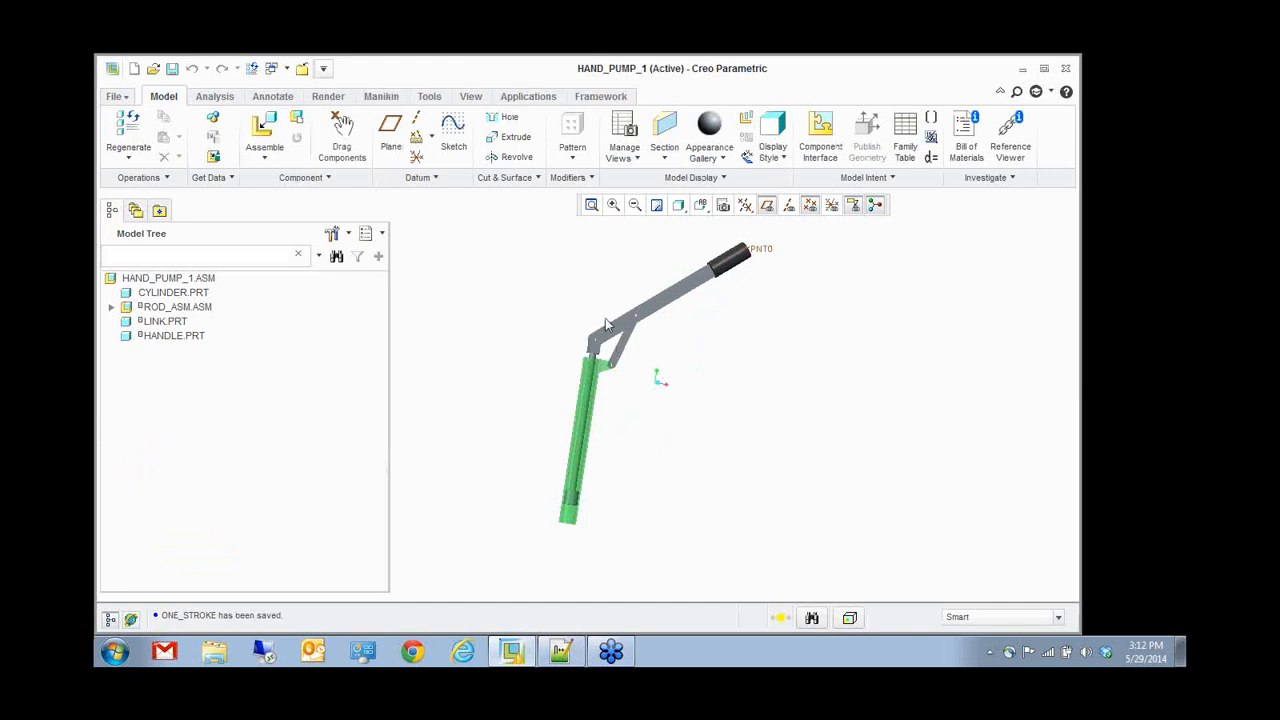
- Turn on the display of features in the assembly's model tree
click(332, 233)
click(360, 261)
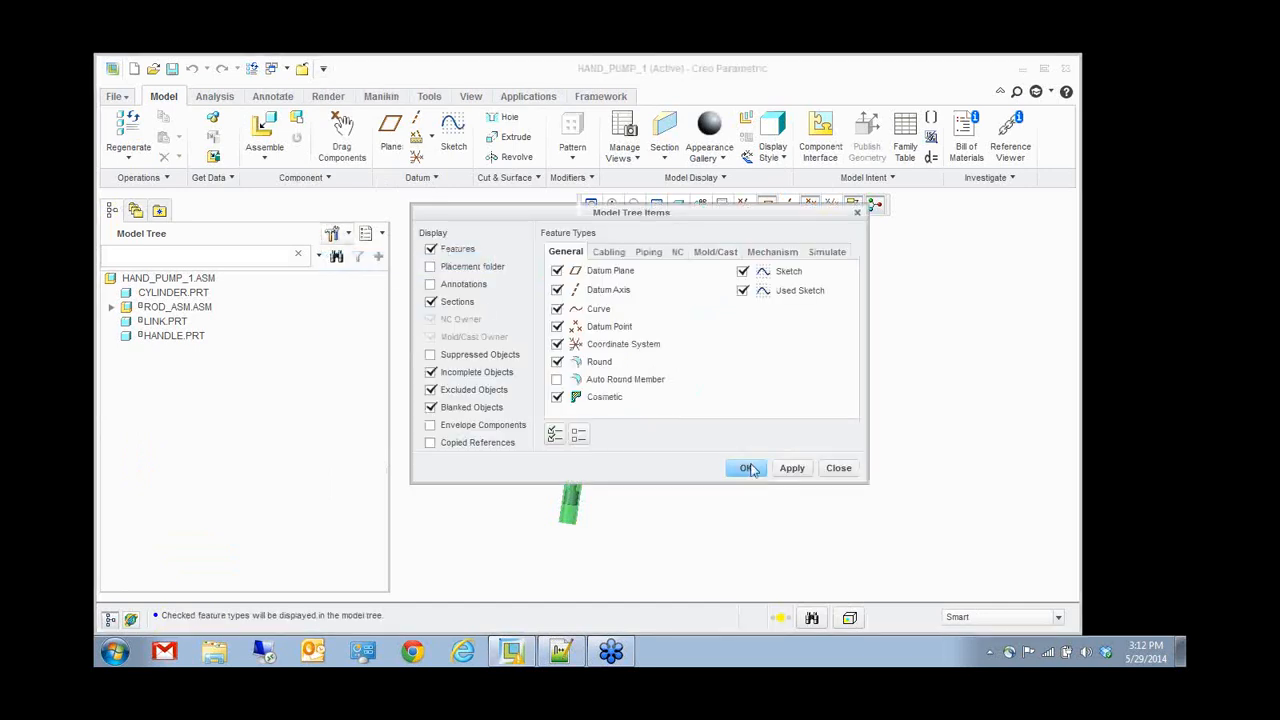
click(748, 468)
- Examine the valve's position inside the open lower end of the pump cylinder
middle_drag(655, 436, 655, 449)
scroll(563, 556, down, 3)
middle_drag(603, 497, 656, 463)
scroll(583, 551, up, 1)
scroll(637, 517, down, 2)
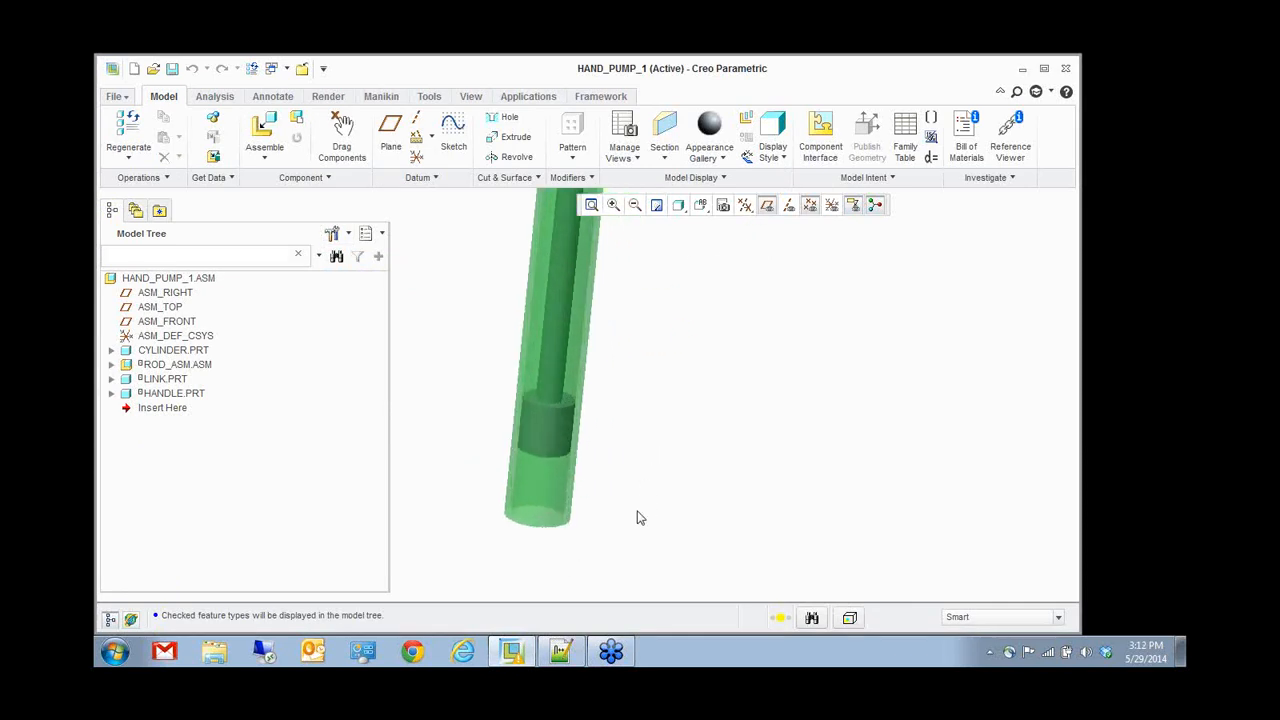
scroll(589, 531, up, 1)
scroll(514, 474, down, 2)
middle_drag(529, 484, 579, 530)
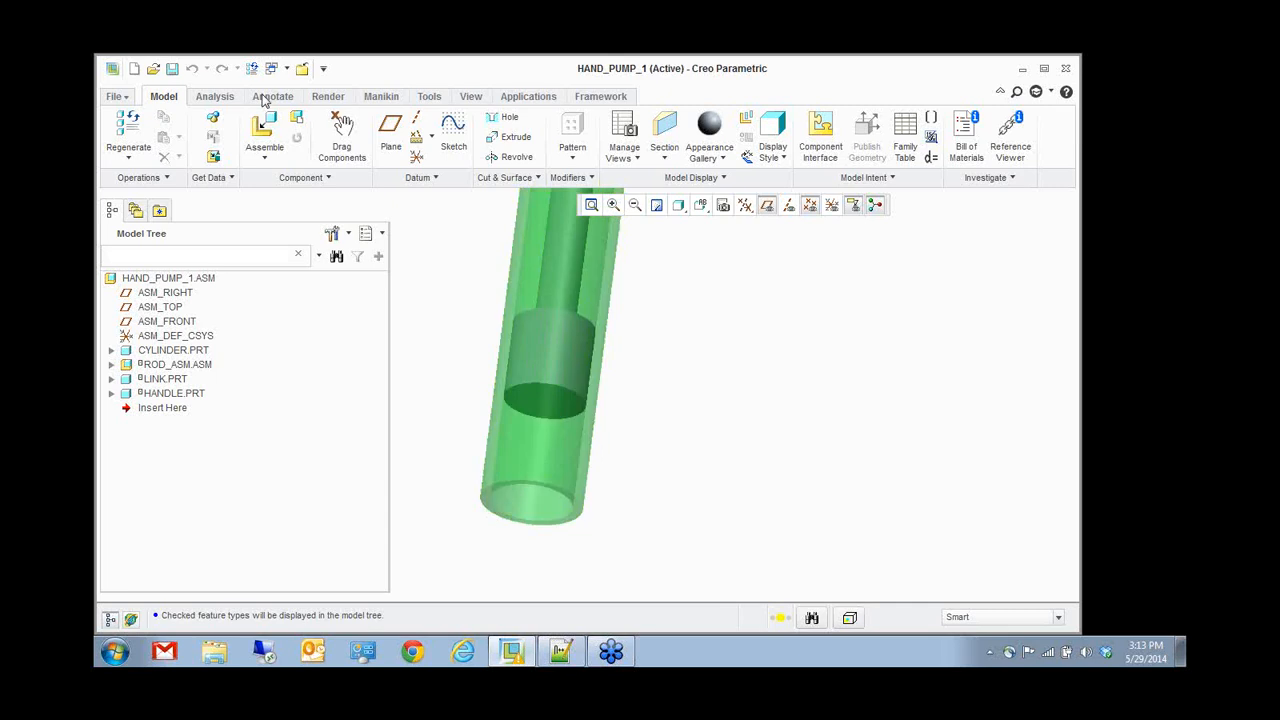
- Measure the distance between the cylinder's lower end face and the valve's bottom face
click(216, 97)
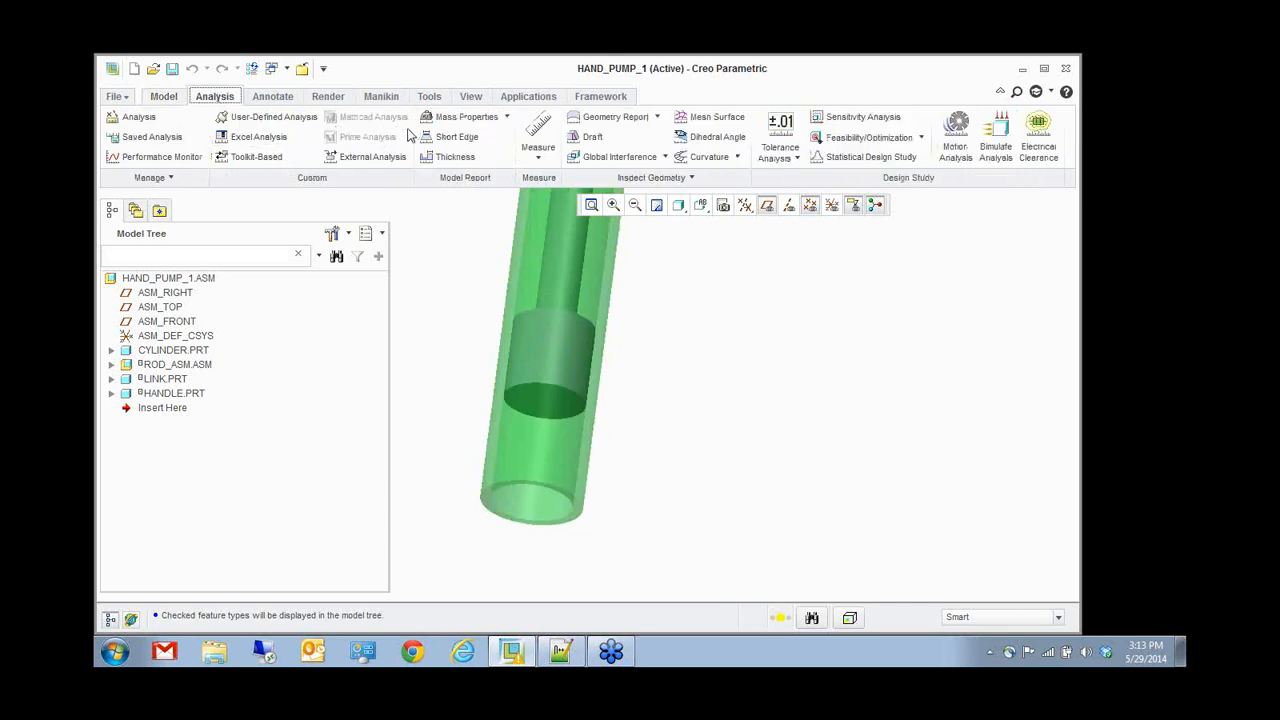
click(537, 150)
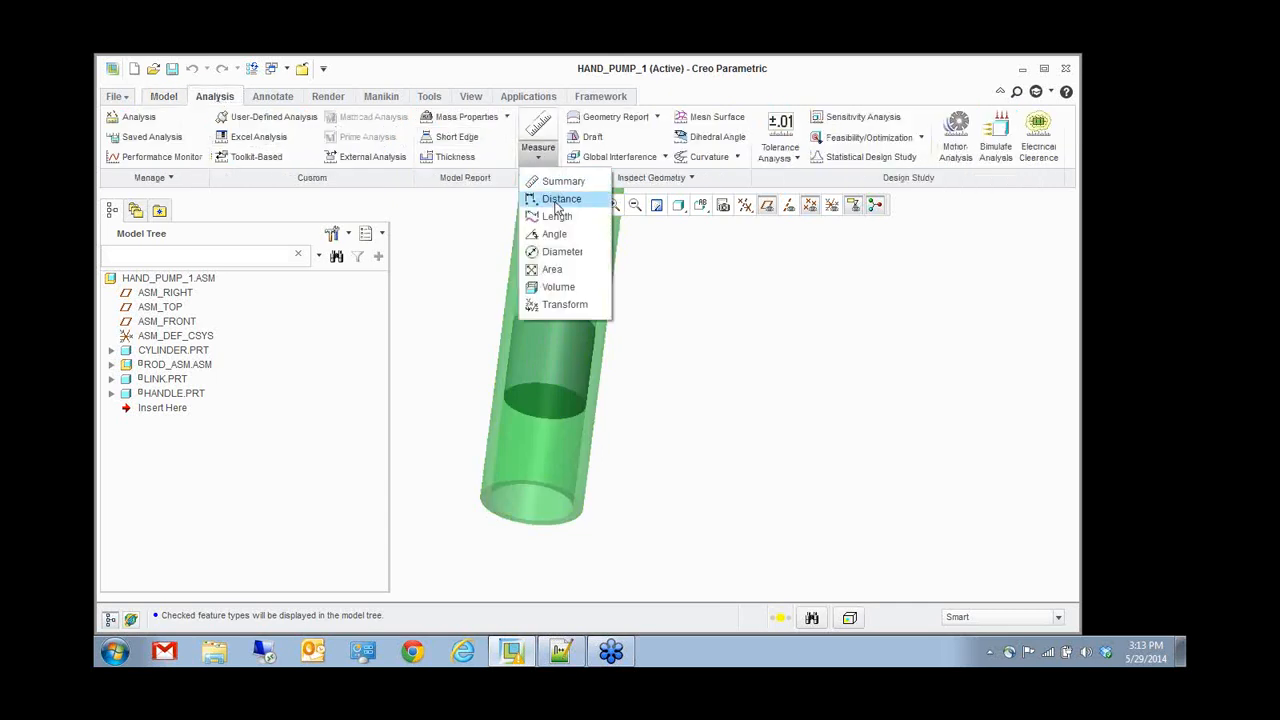
click(556, 203)
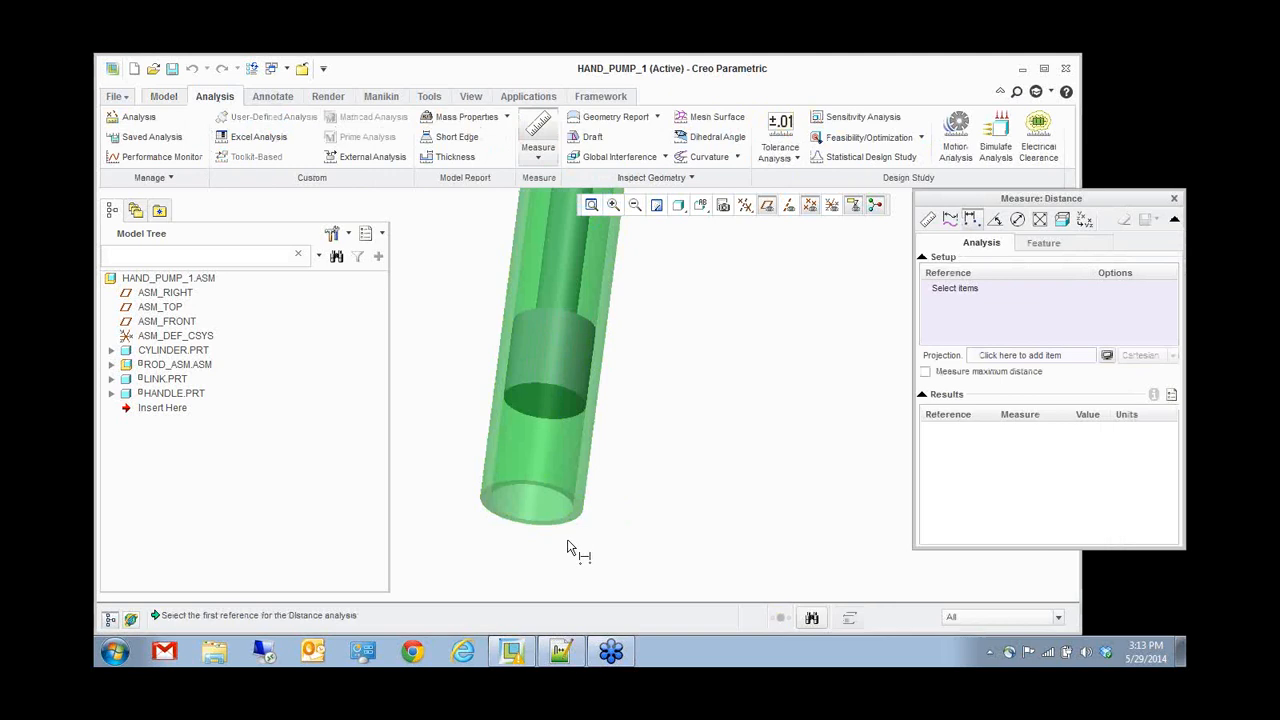
scroll(567, 539, down, 4)
click(592, 478)
scroll(666, 543, up, 3)
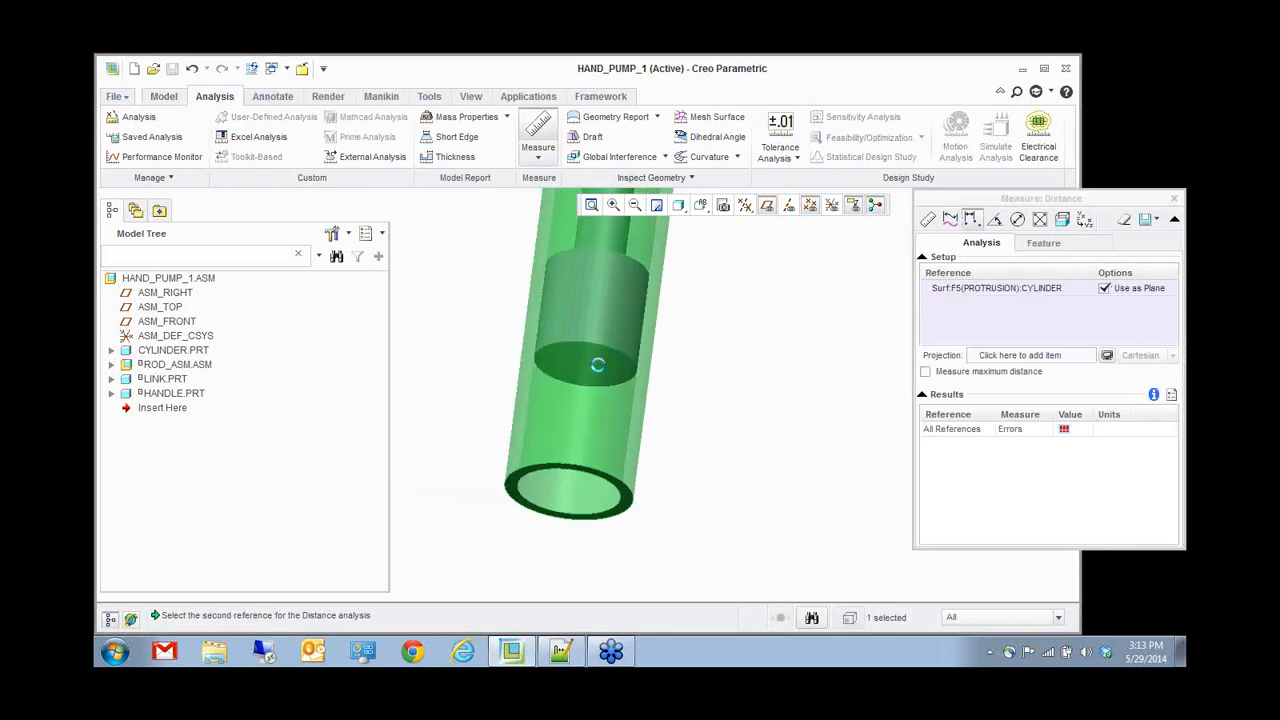
click(598, 370)
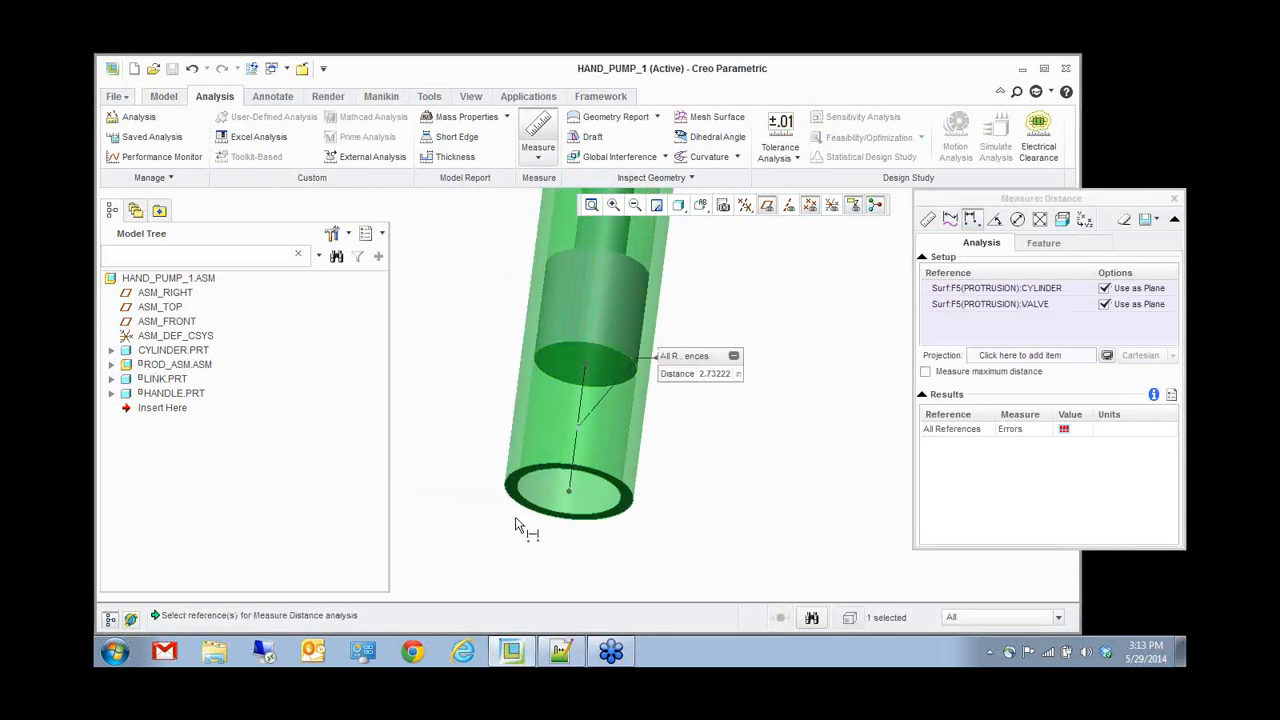
- Set the ASM_DEF_CSYS coordinate system as the distance measurement's projection reference and check the Y component
middle_drag(525, 523, 664, 409)
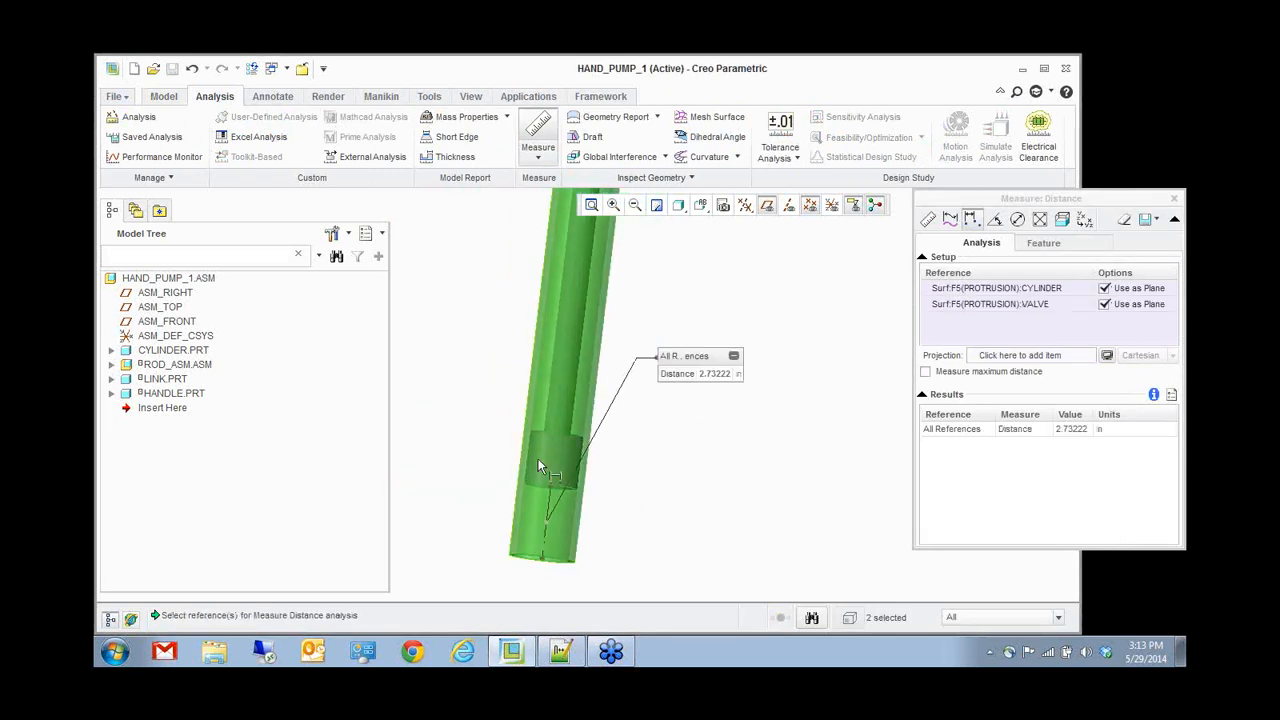
scroll(540, 465, up, 3)
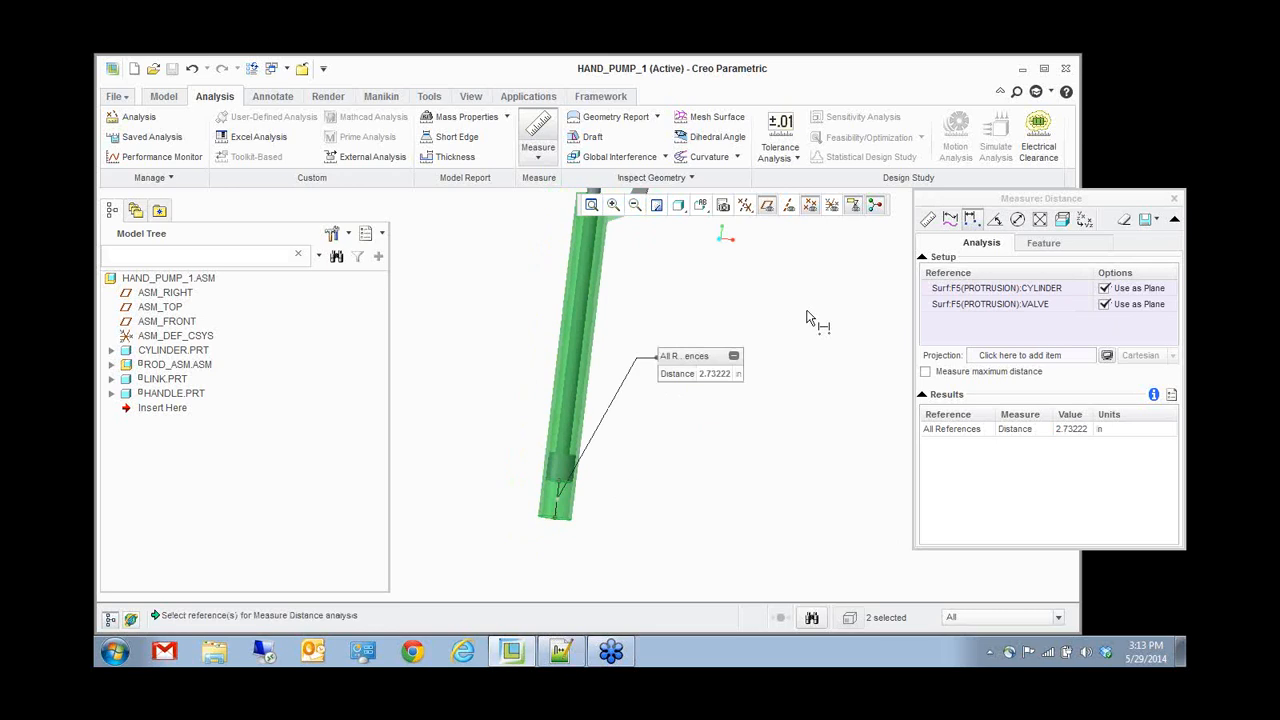
click(1003, 355)
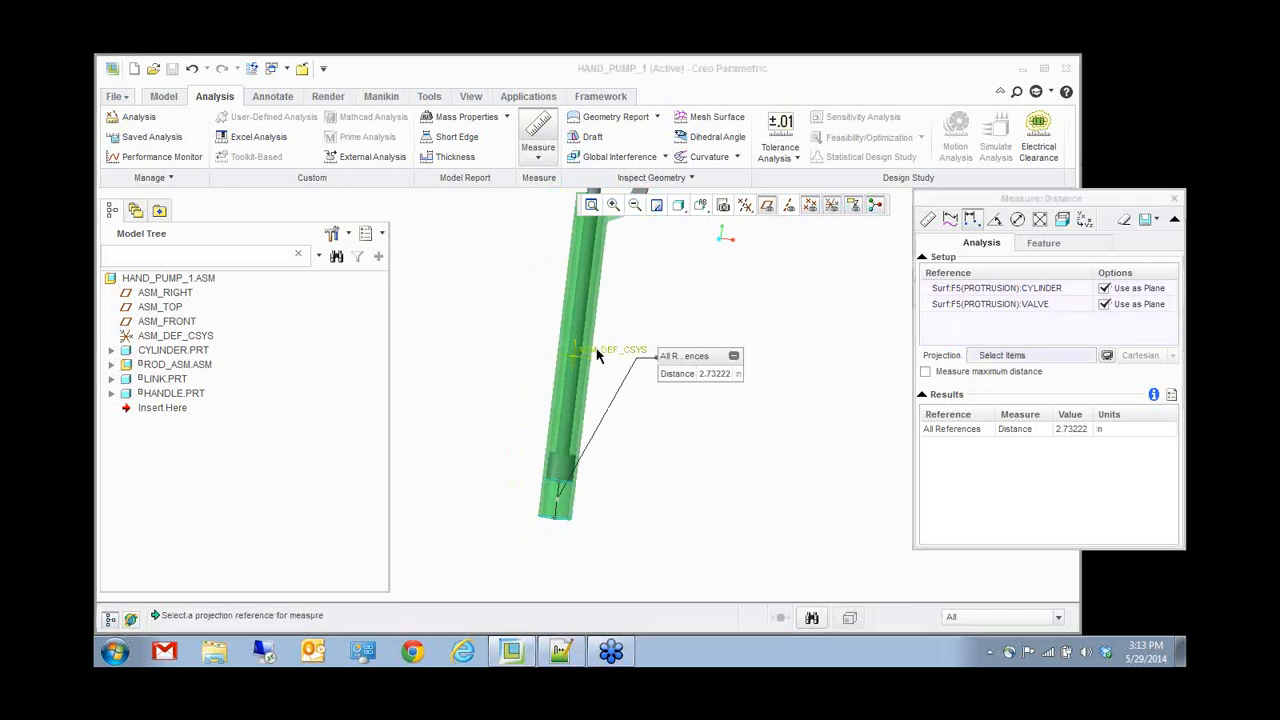
click(597, 355)
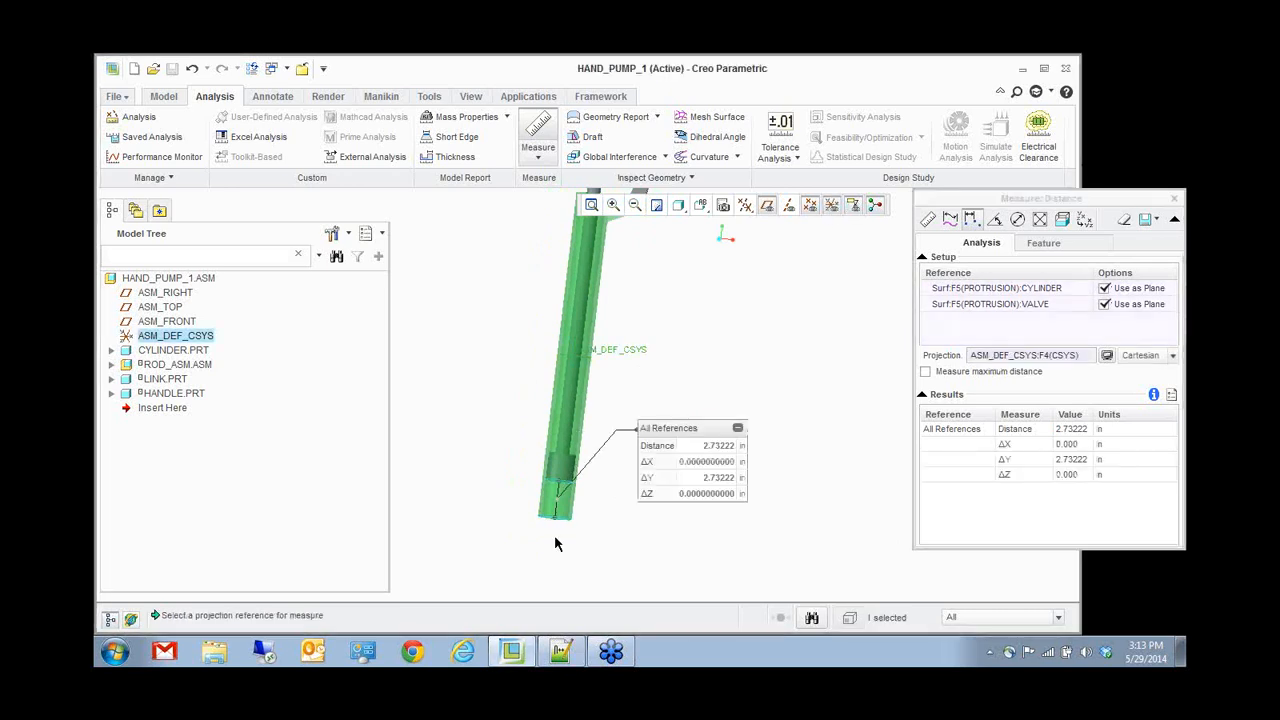
click(730, 485)
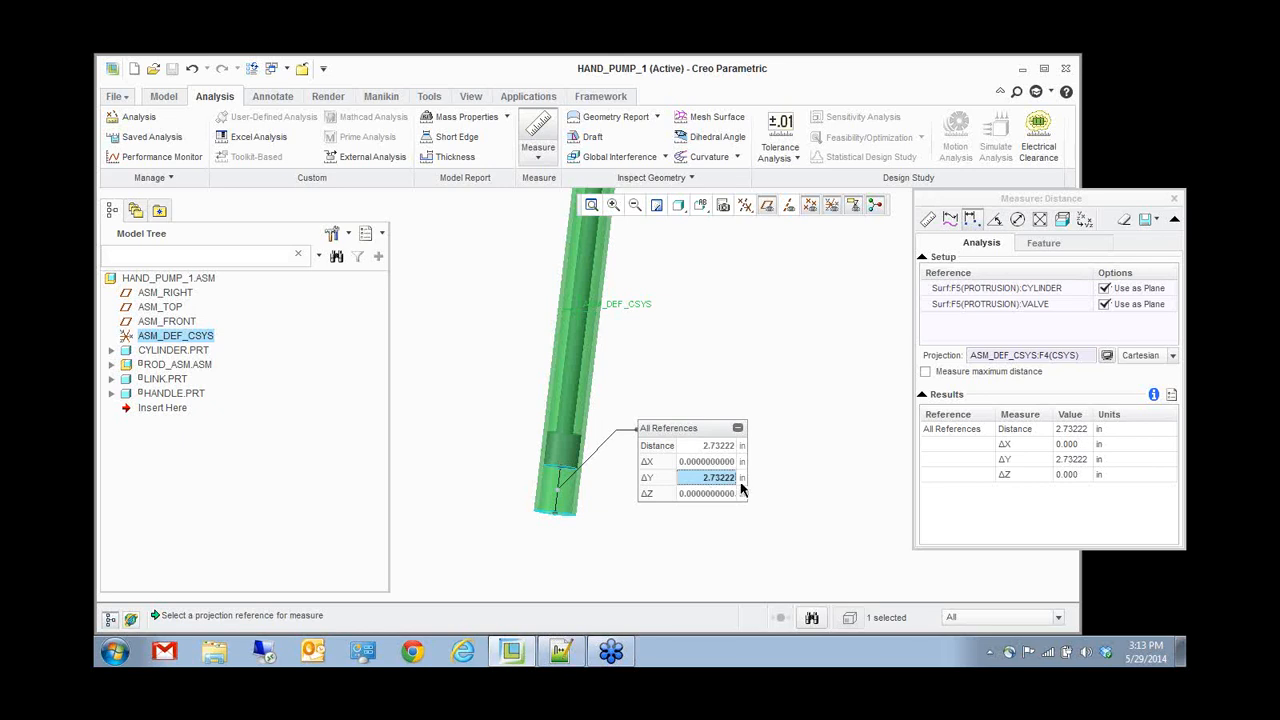
- Limit the distance measurement's feature parameters to DISTANCE_Y, excluding DISTANCE, DISTANCE_X and DISTANCE_Z
click(1085, 245)
click(931, 327)
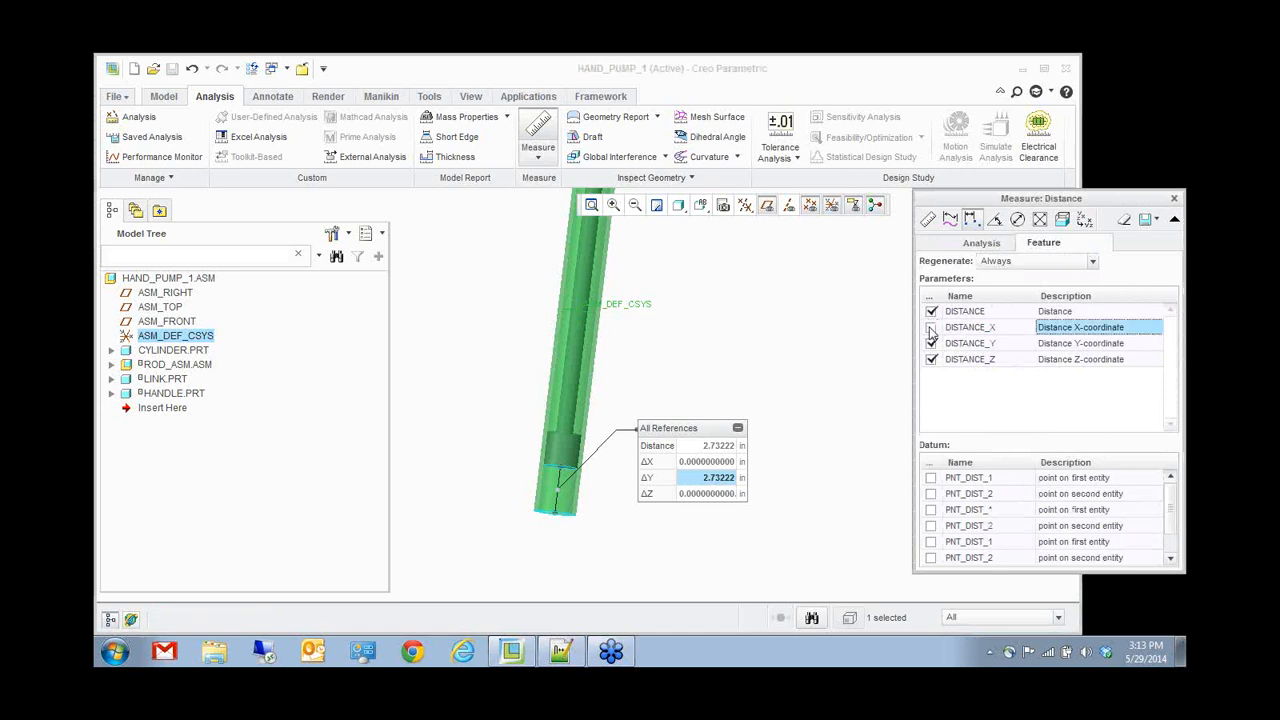
click(931, 311)
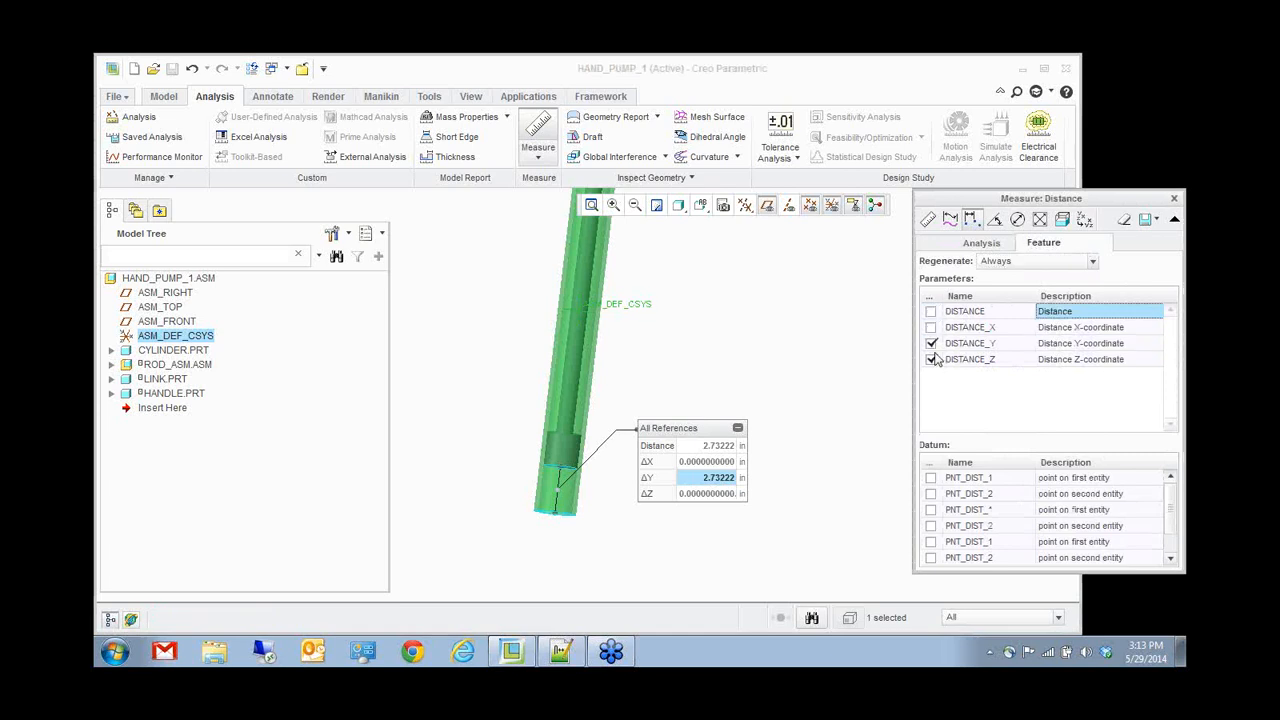
click(931, 359)
- Save the measurement as a feature named DISTANCE_1 and close the measurement
click(1147, 221)
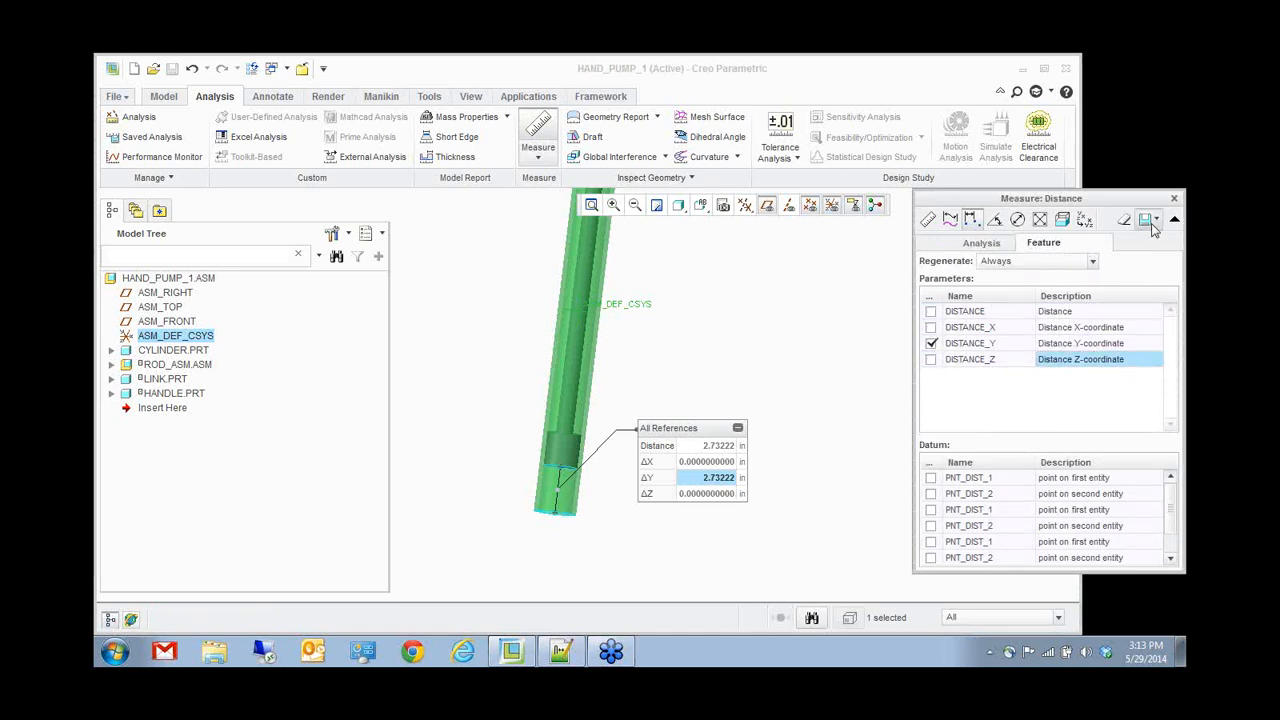
drag(1081, 278, 1048, 281)
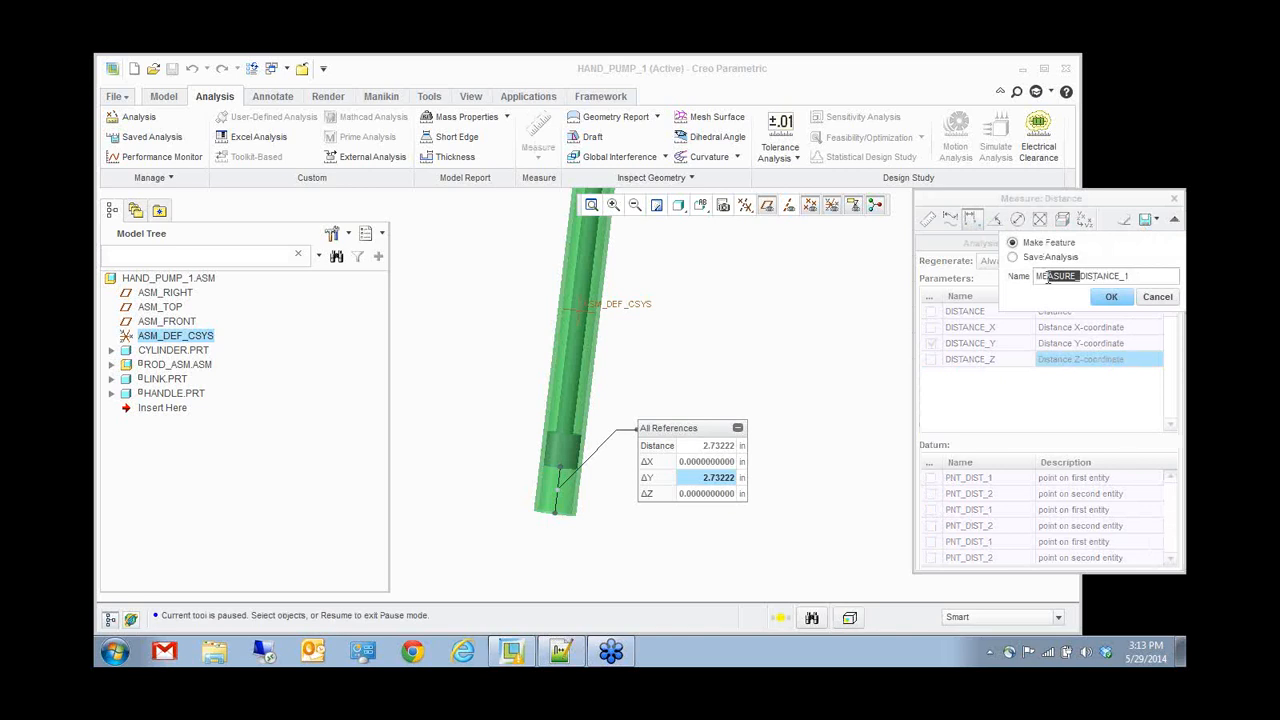
key(BackSpace)
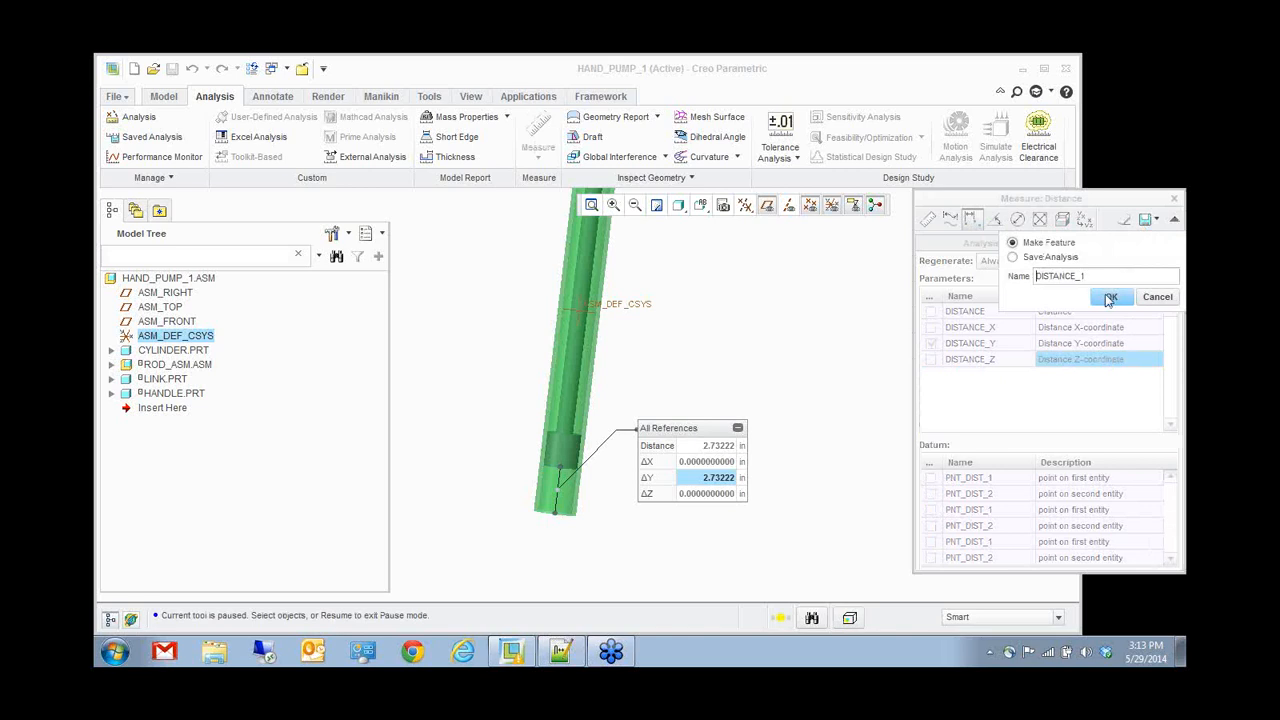
click(1110, 298)
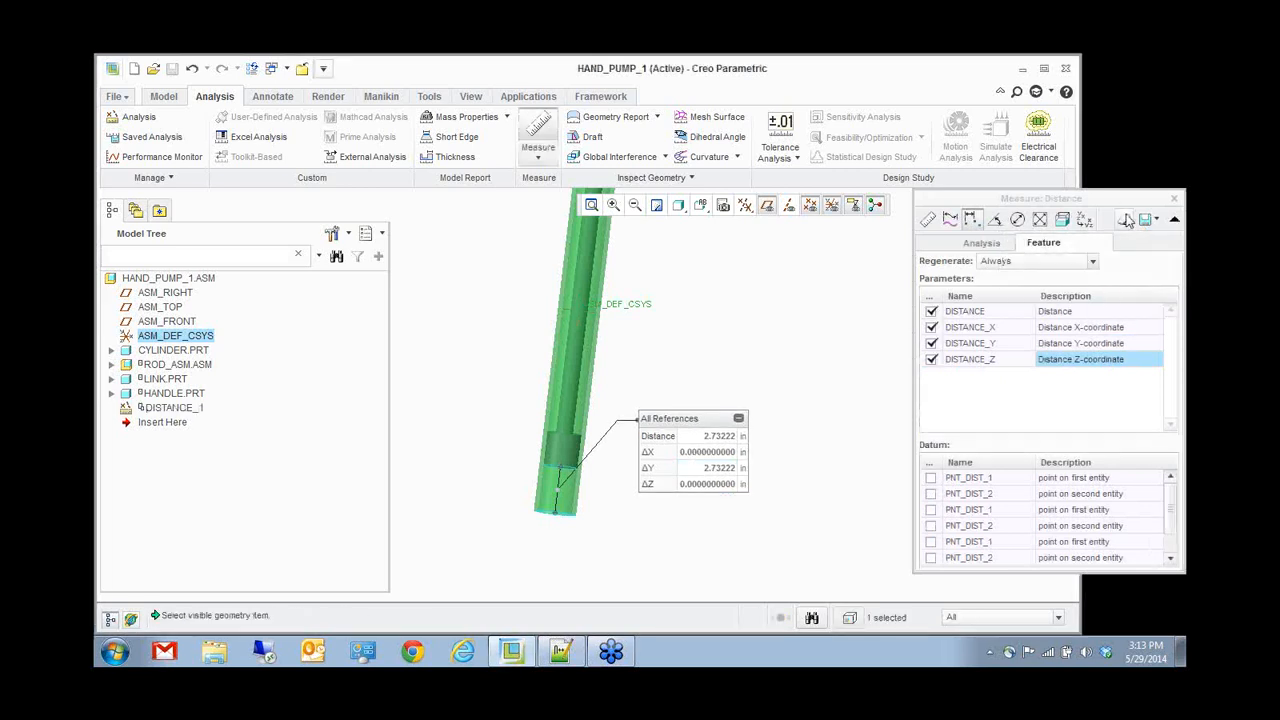
click(1082, 194)
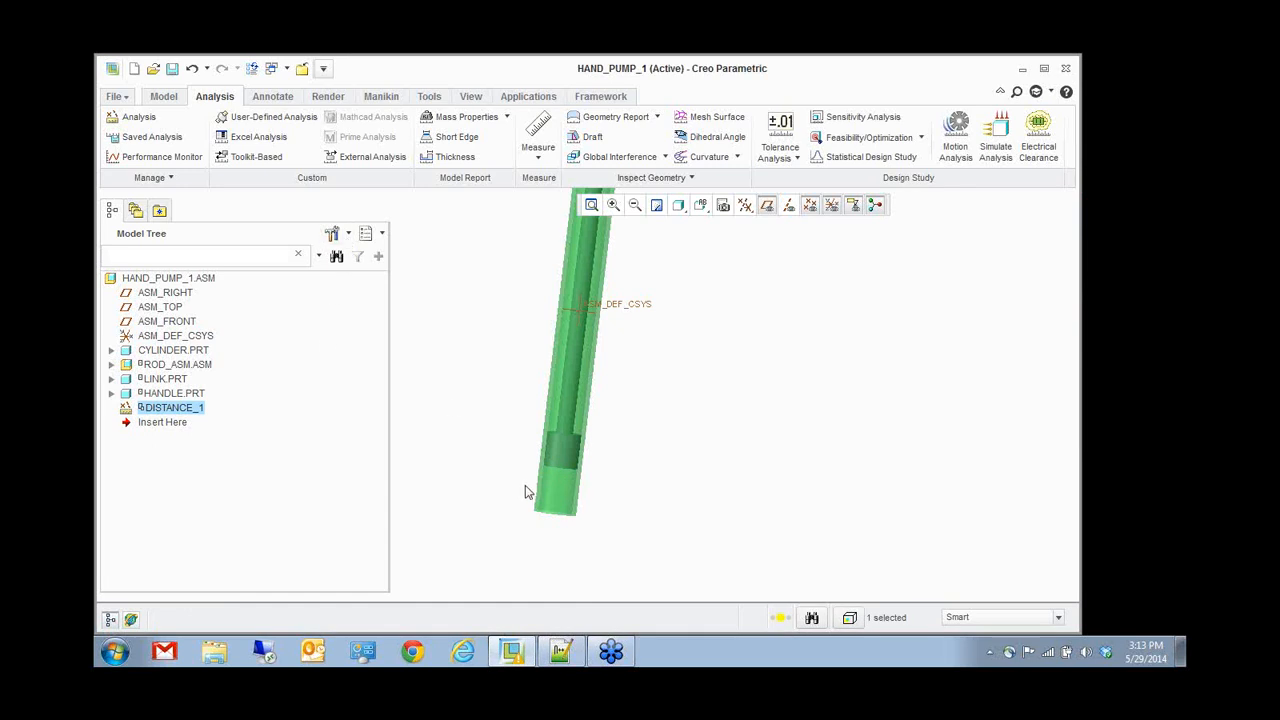
- Reposition the pump handle with Drag Components so the rod's top fitting sits clear above the cylinder's upper end
middle_drag(525, 485, 480, 307)
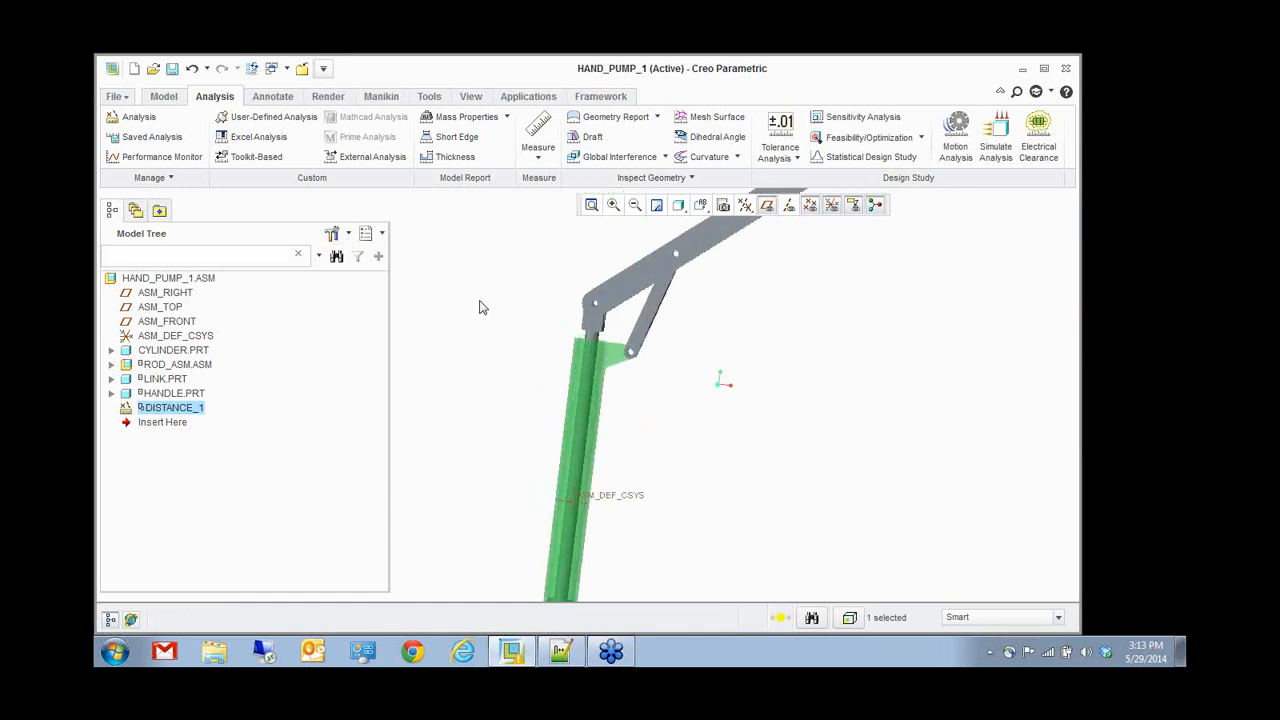
scroll(480, 307, up, 2)
click(163, 96)
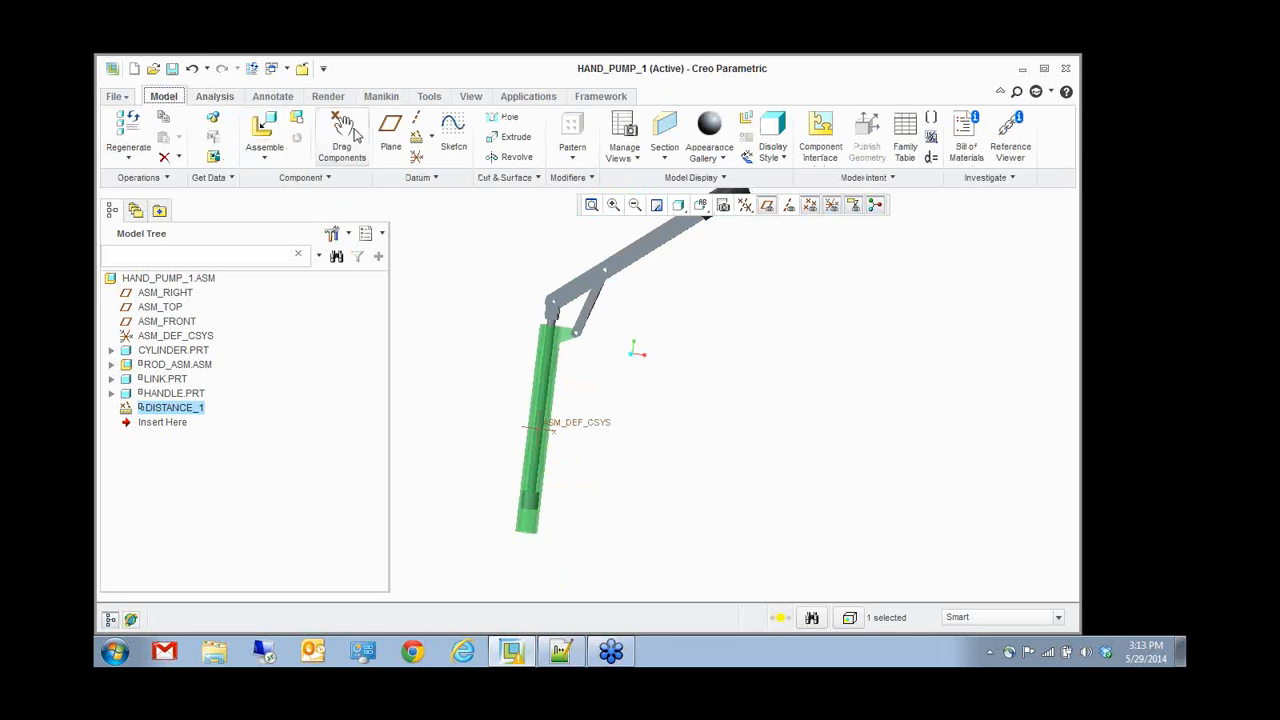
click(342, 130)
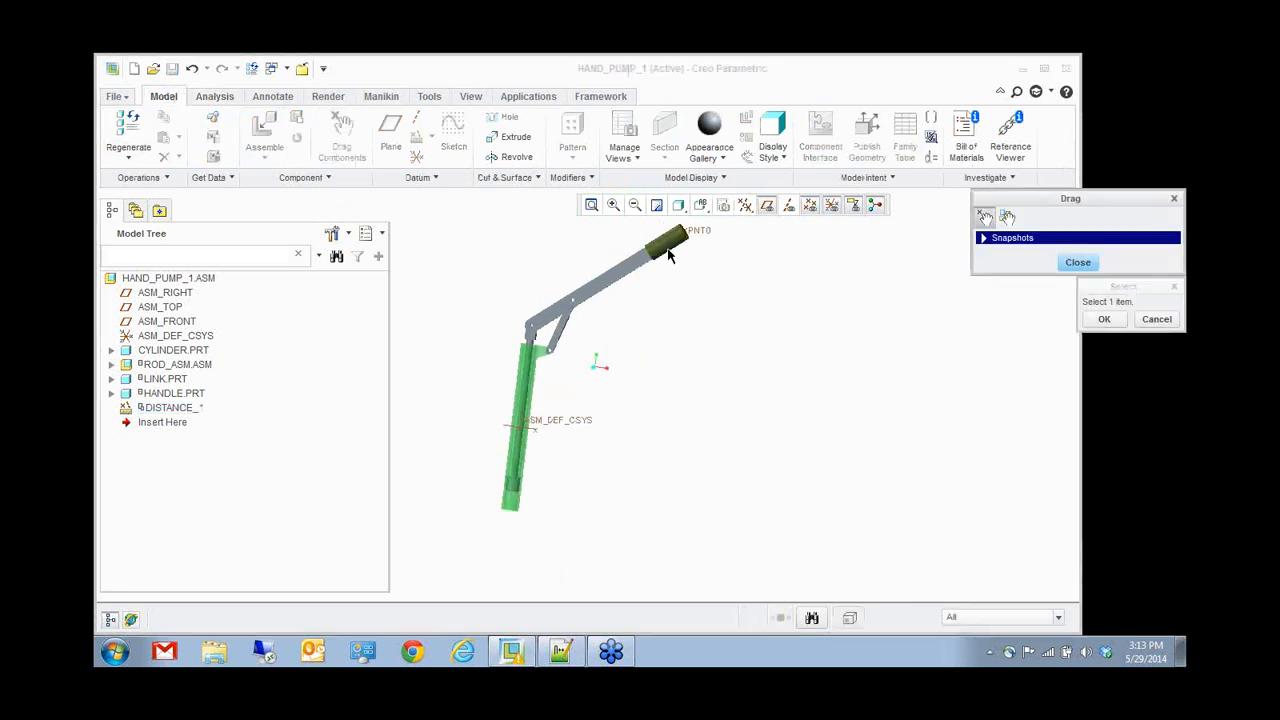
click(678, 236)
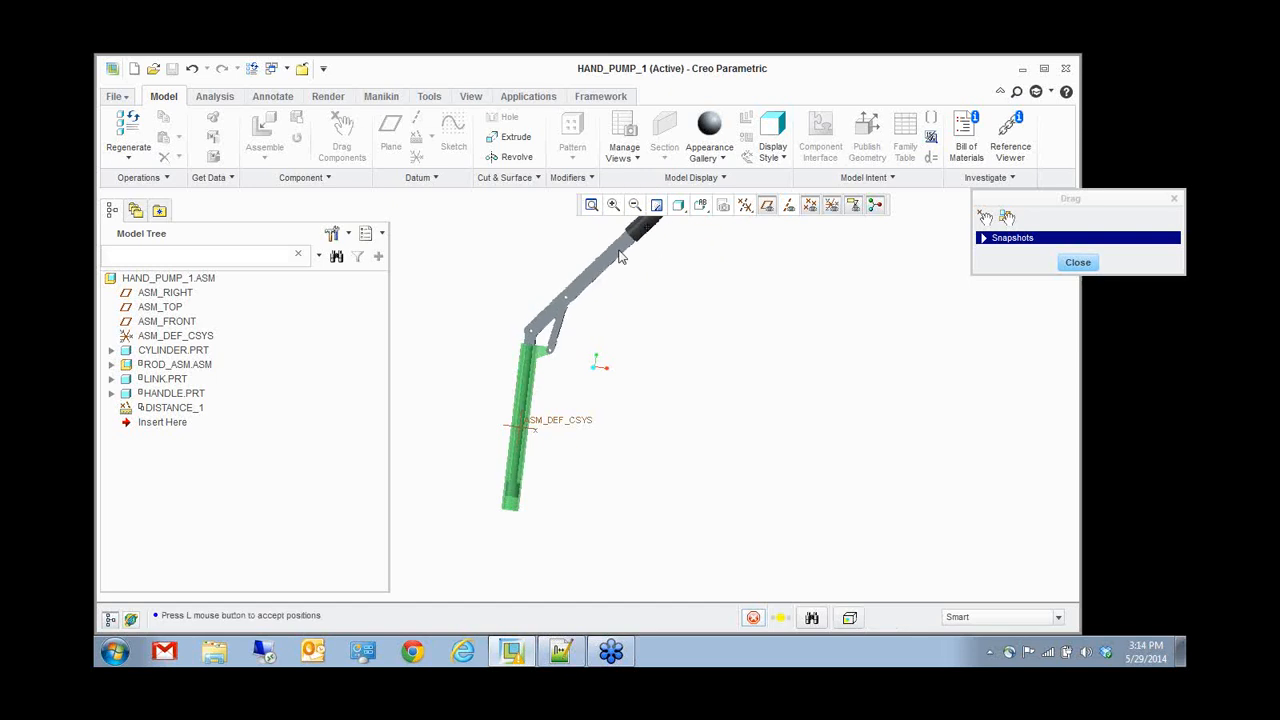
click(517, 339)
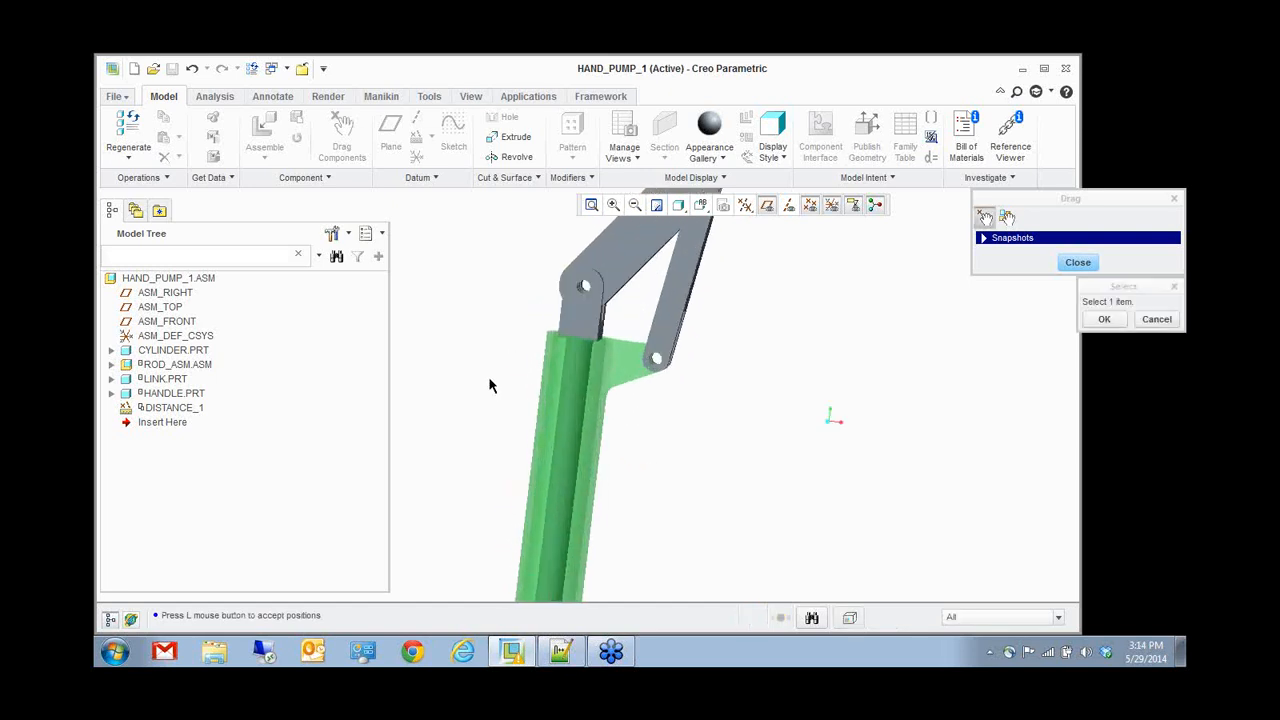
click(613, 281)
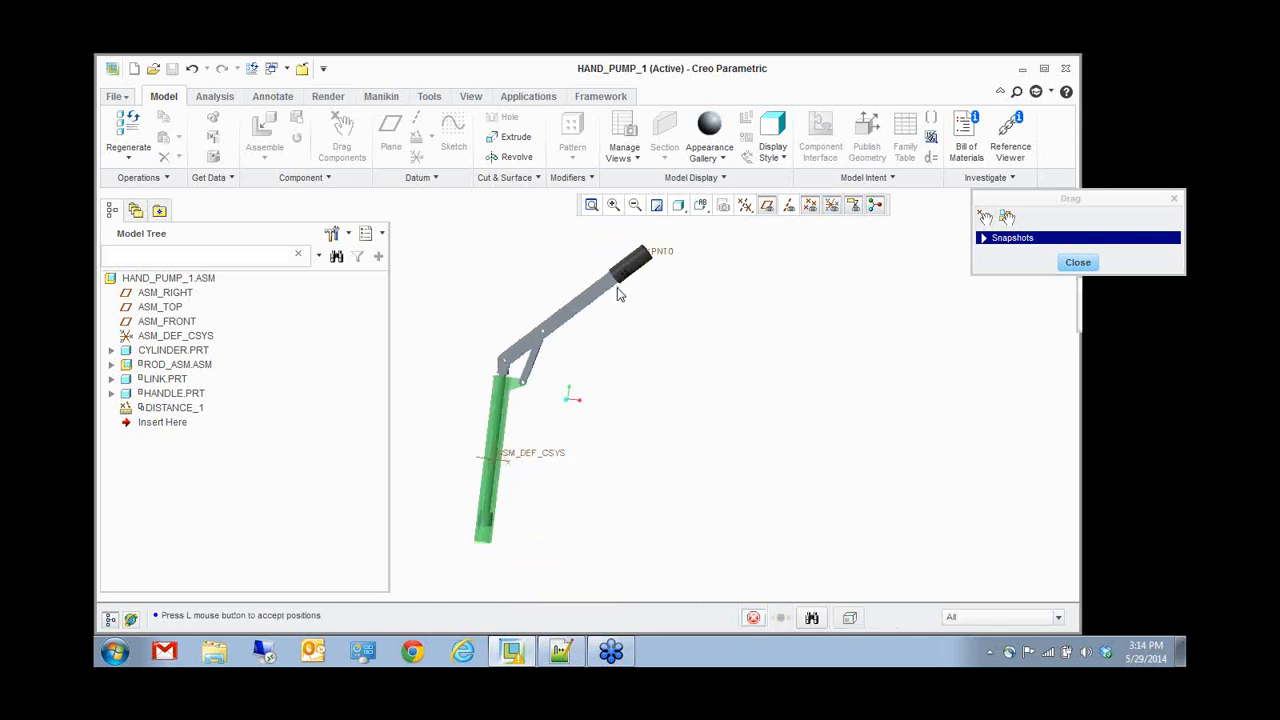
click(618, 305)
scroll(478, 395, up, 4)
scroll(490, 392, up, 3)
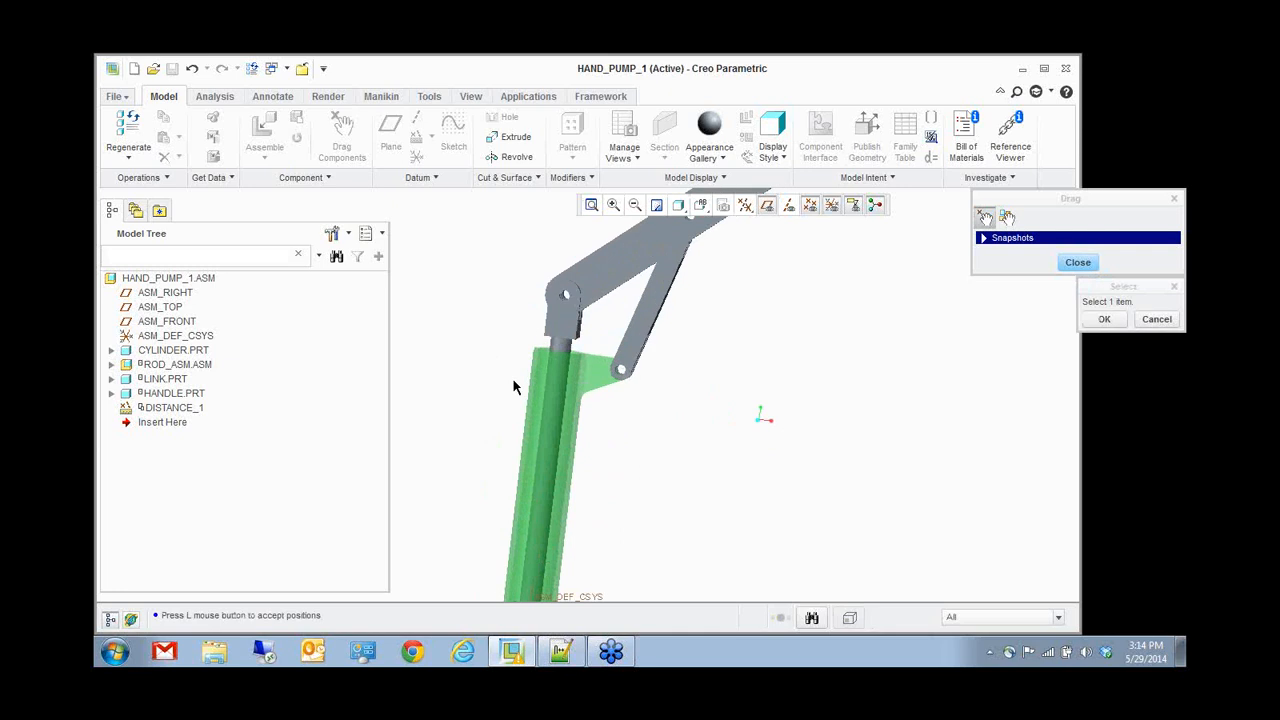
scroll(513, 387, up, 2)
click(1077, 263)
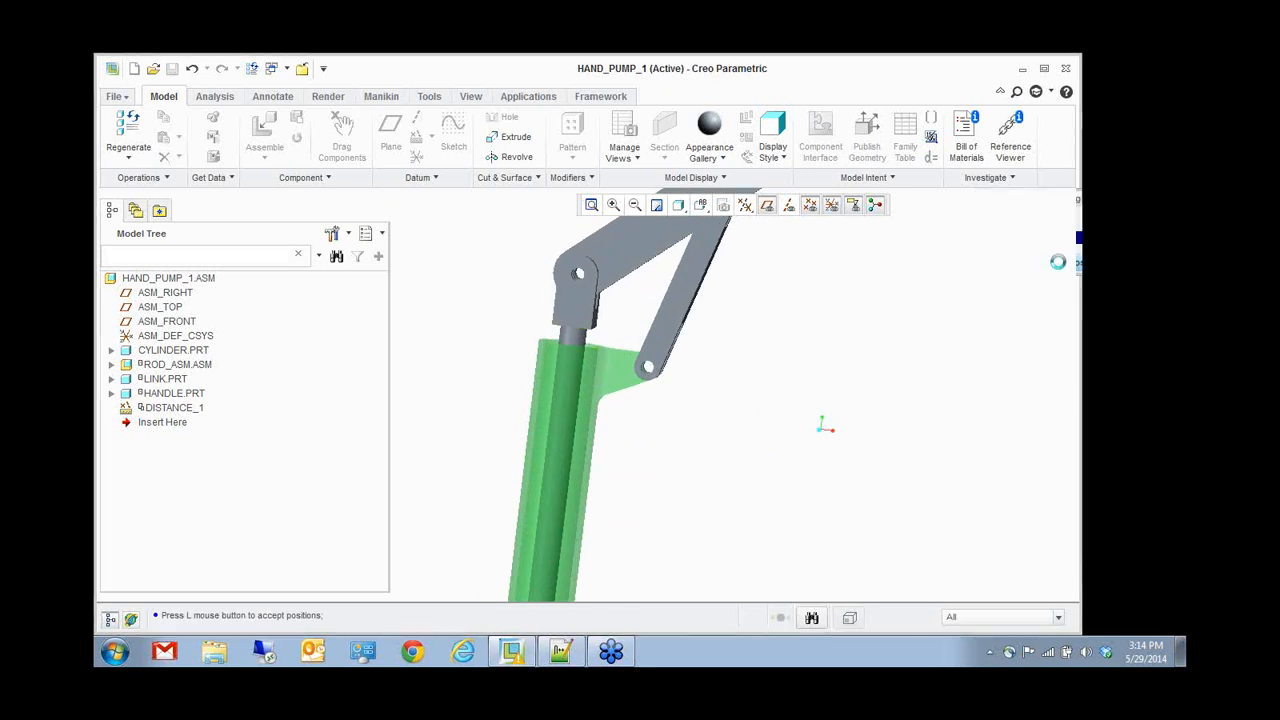
- Run a Pairs Clearance analysis from CYLINDER.PRT to ROD_TOP.PRT, with selection filtered to parts
click(215, 96)
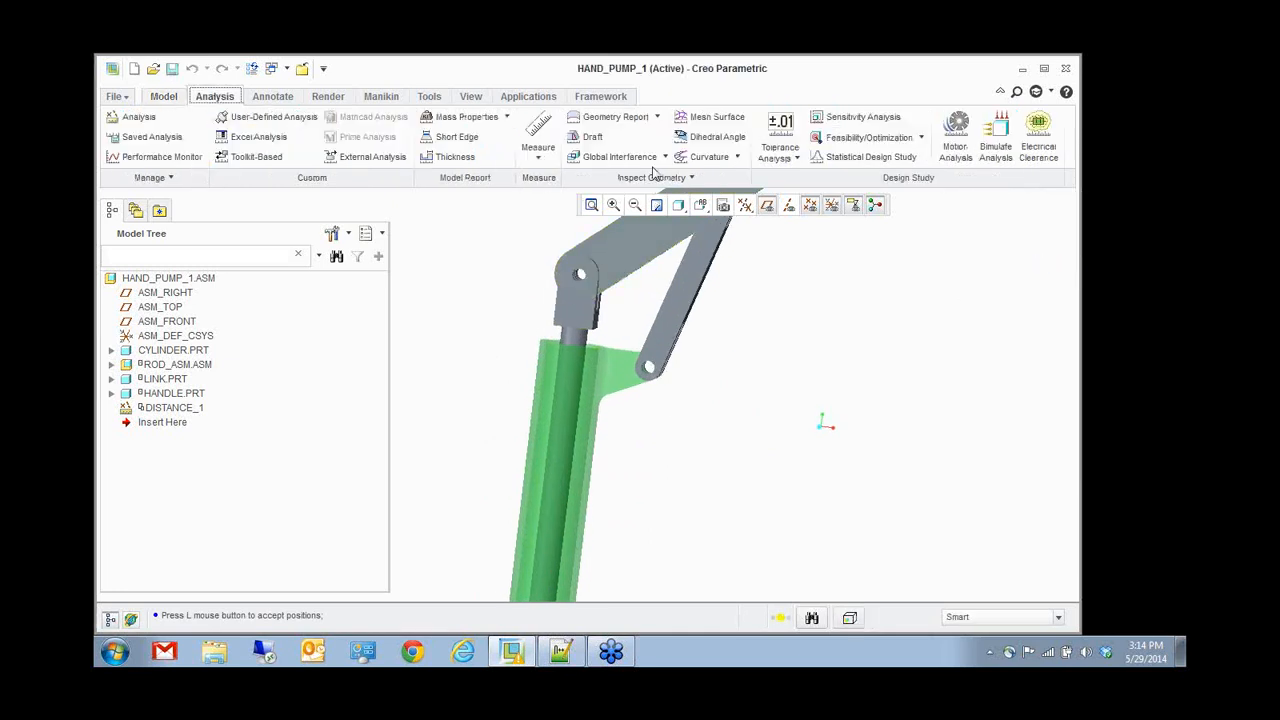
click(664, 157)
click(646, 251)
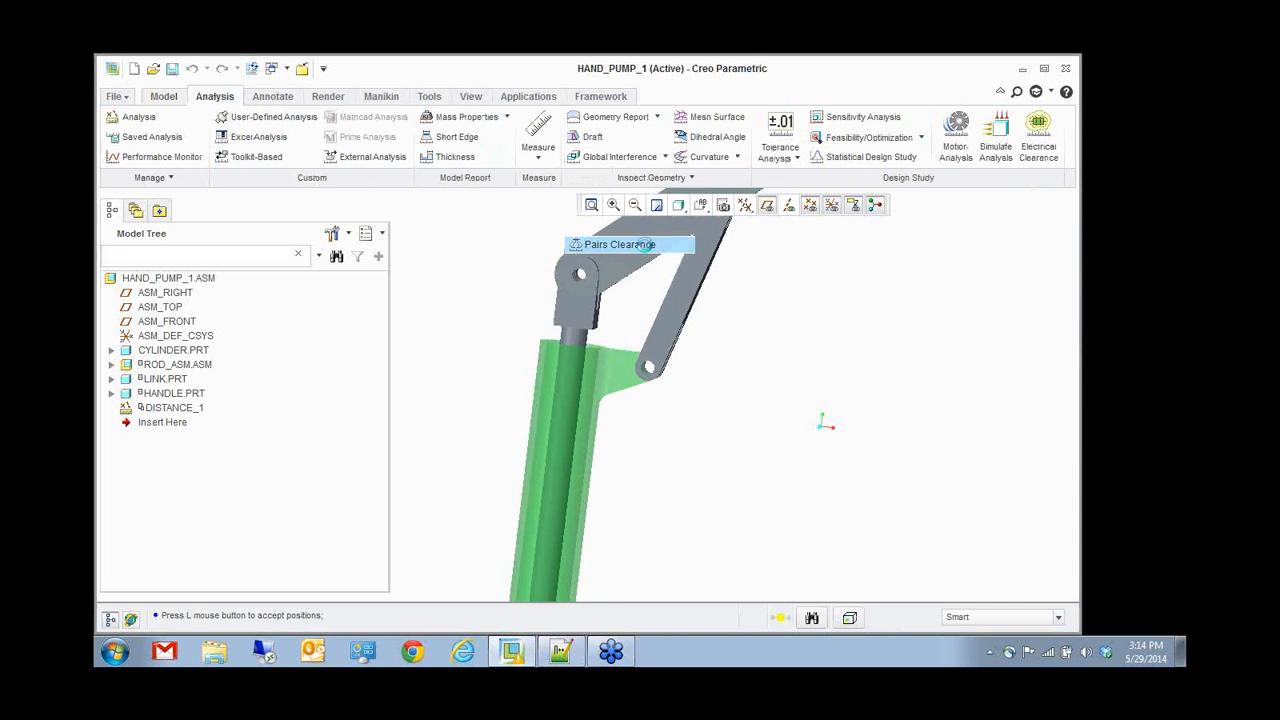
click(1000, 616)
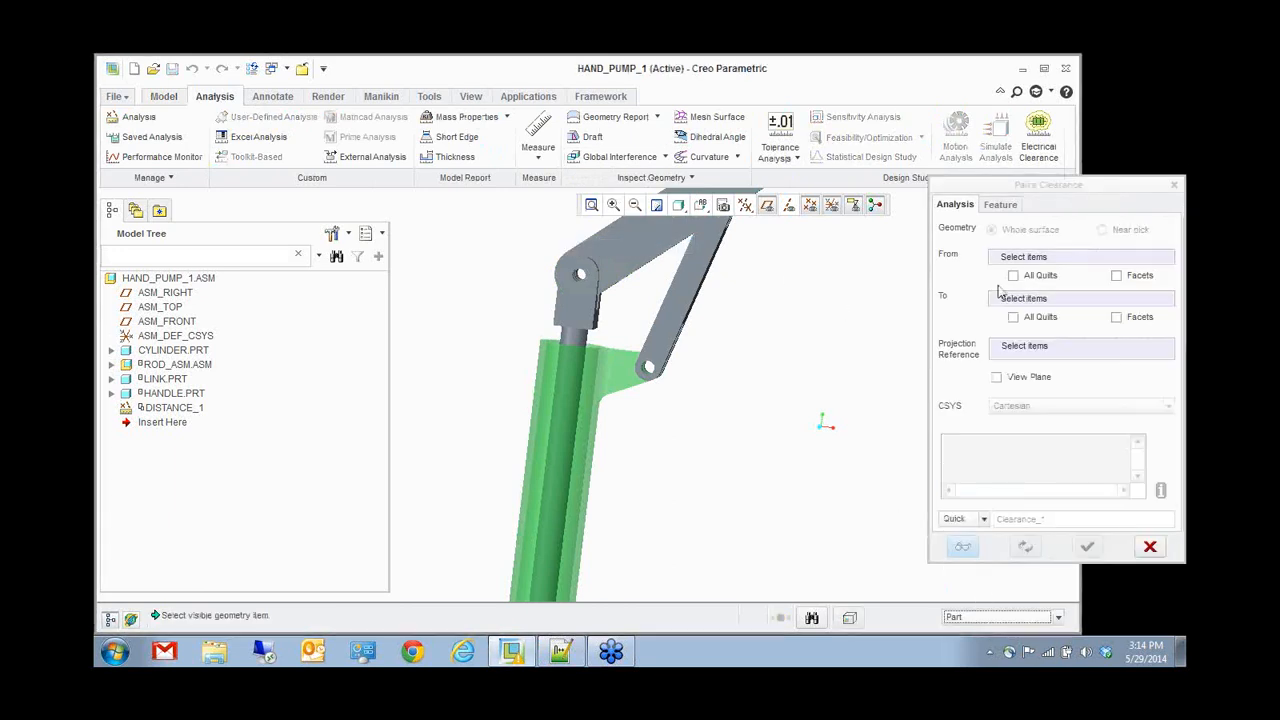
click(990, 580)
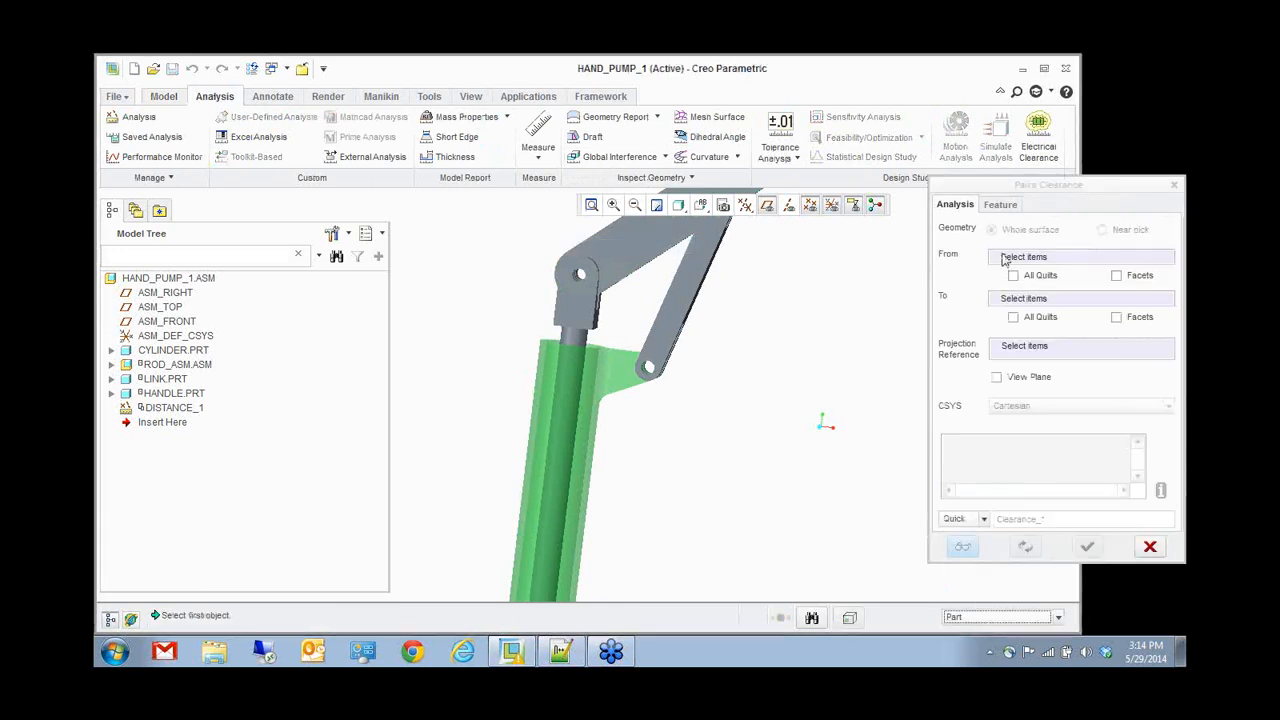
click(596, 342)
click(591, 318)
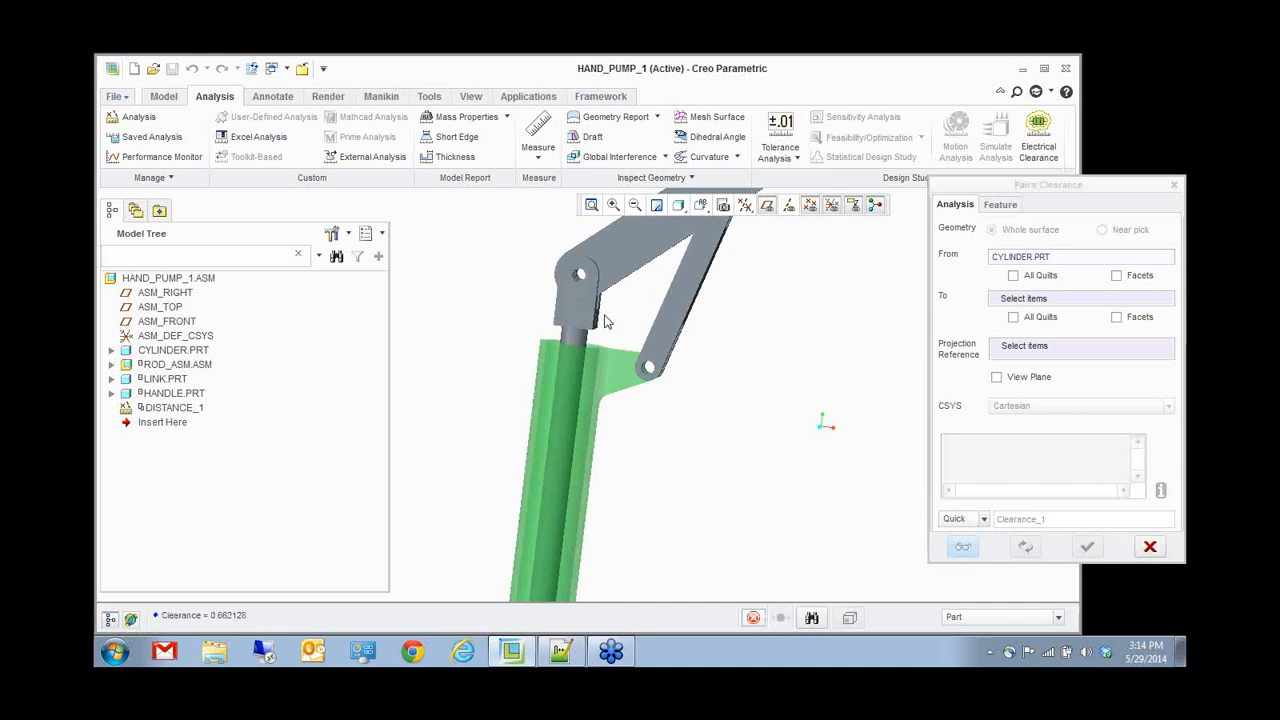
- Save the pairs clearance analysis as a feature that creates the CLEARANCE parameter, copying the parameter's name
click(984, 520)
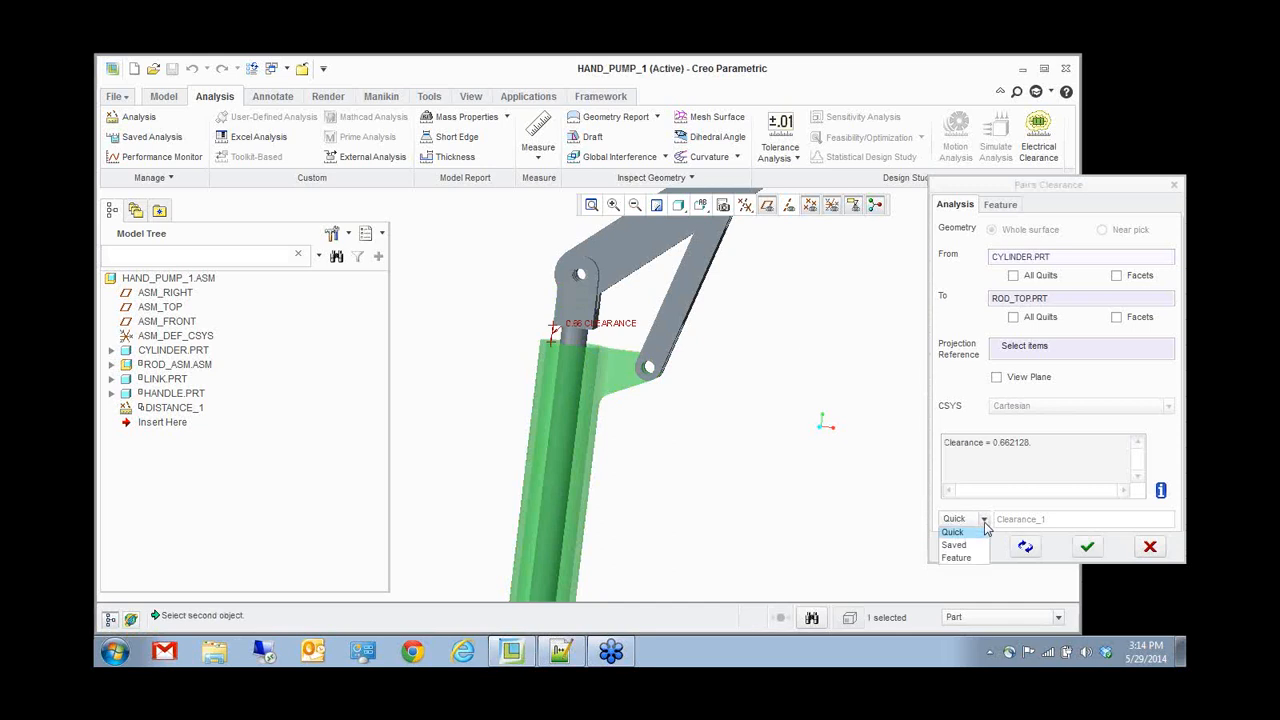
click(984, 555)
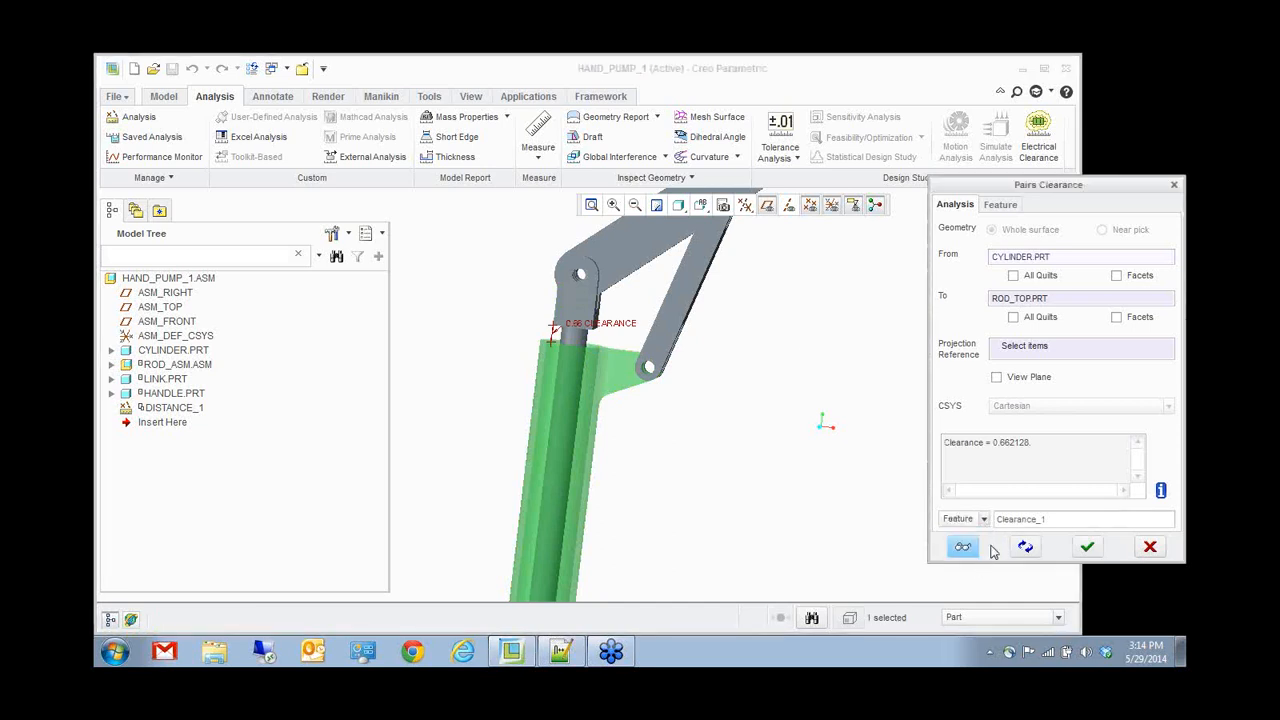
click(1001, 205)
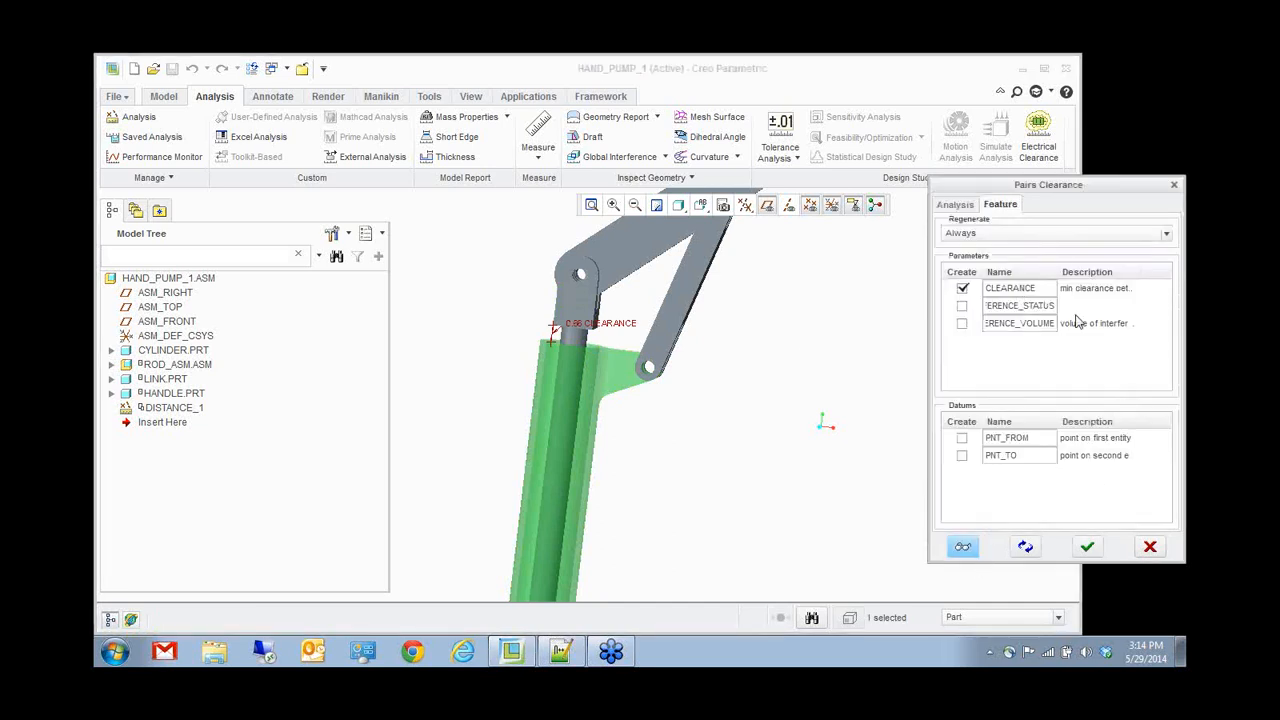
double_click(1042, 288)
click(1088, 547)
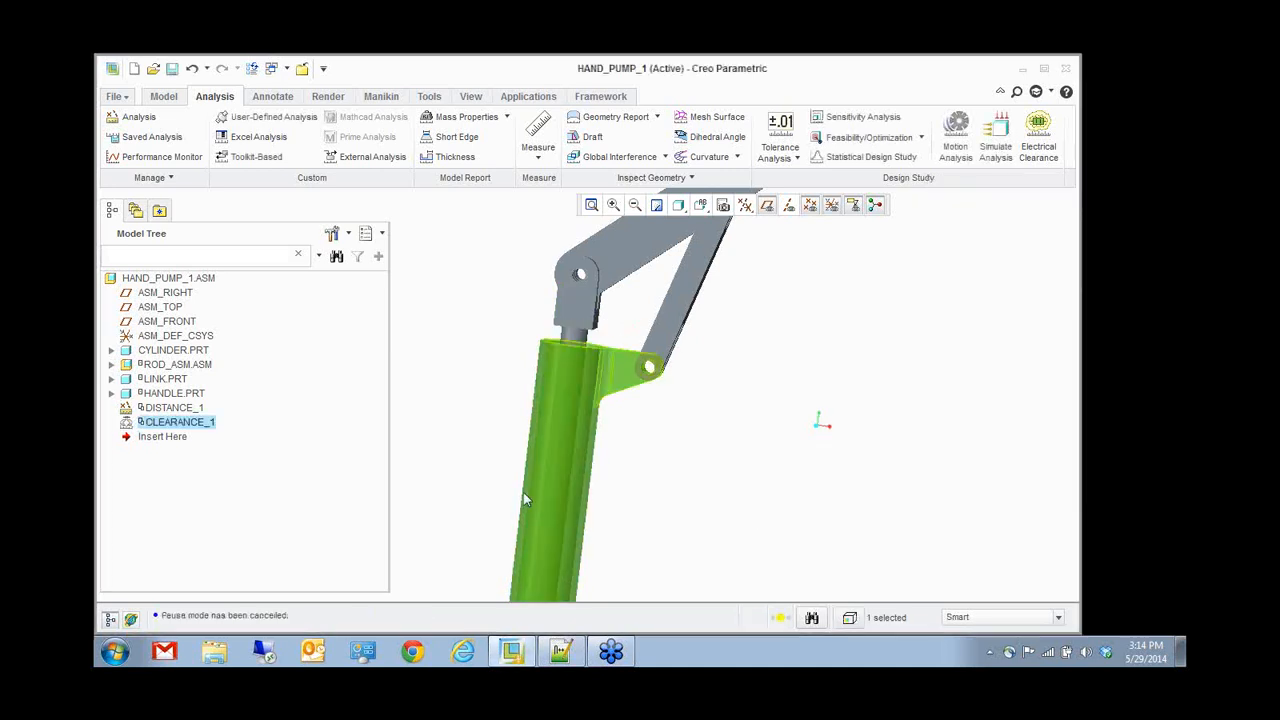
- Add the CLEARANCE feature parameter as a model tree column
click(366, 233)
click(376, 282)
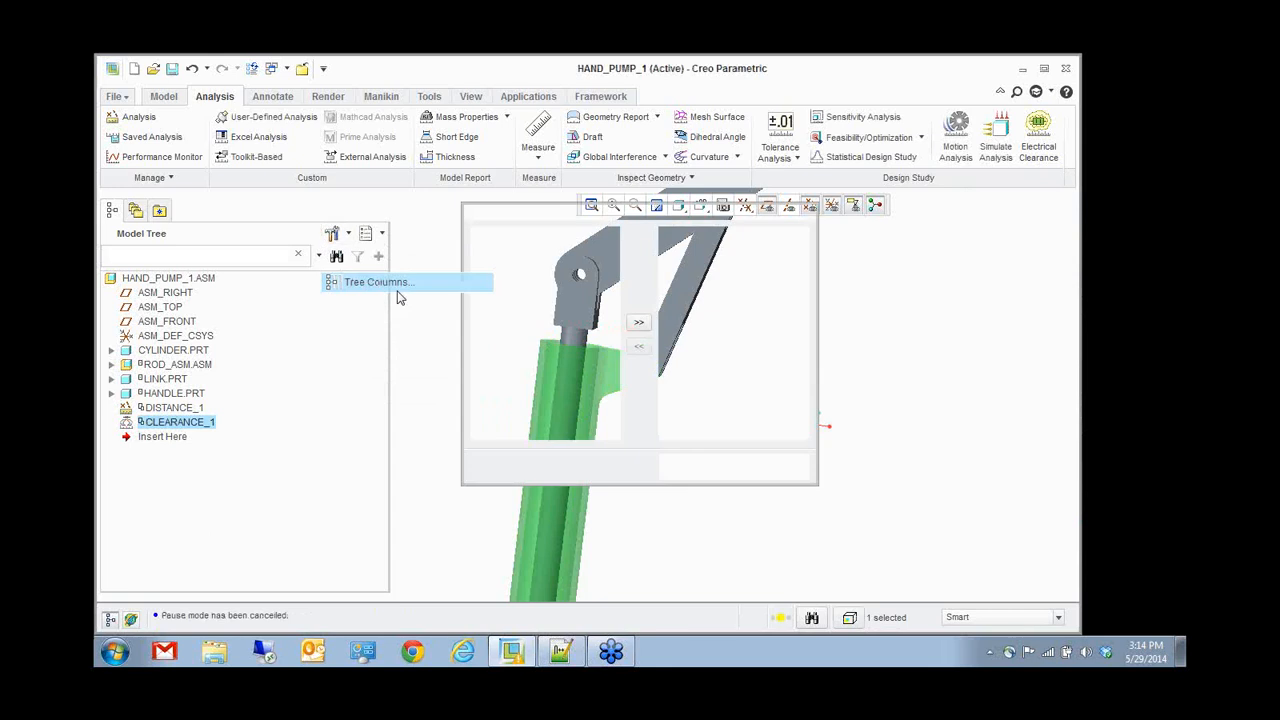
click(638, 322)
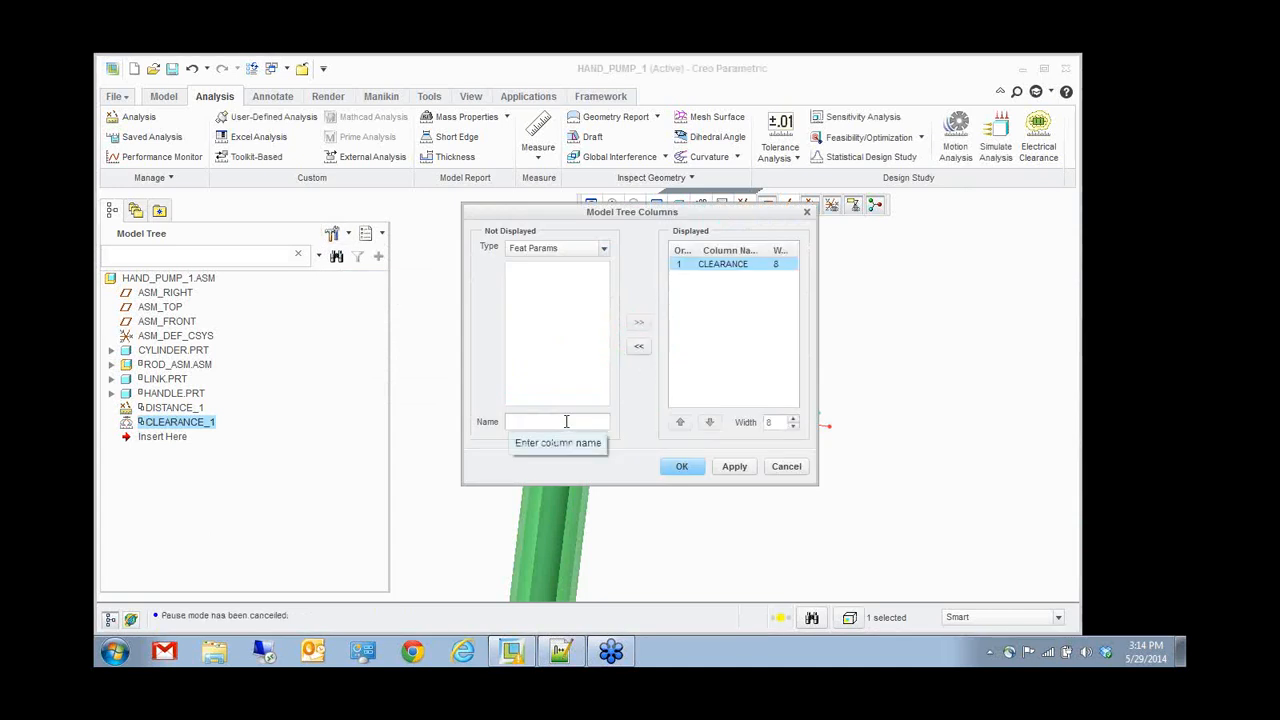
click(677, 468)
- Copy the DISTANCE_Y parameter name from the DISTANCE_1 feature's definition, leaving the feature unedited
click(175, 424)
right_click(190, 424)
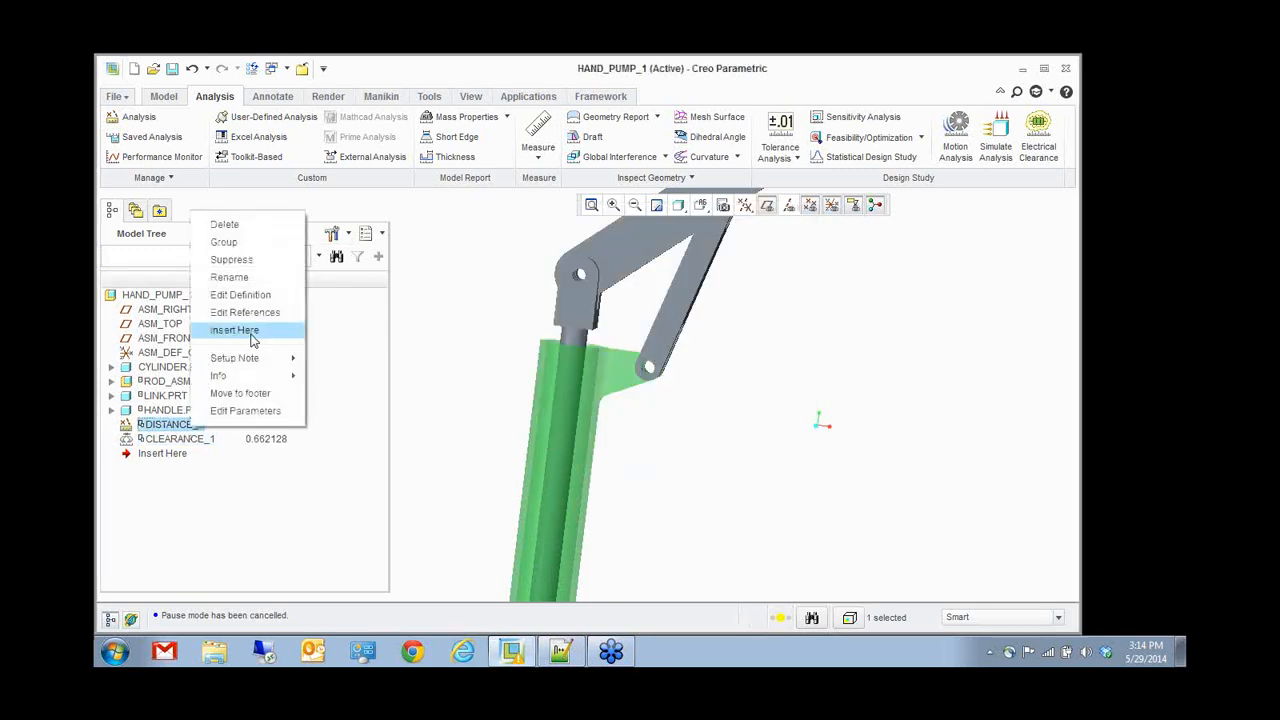
click(258, 296)
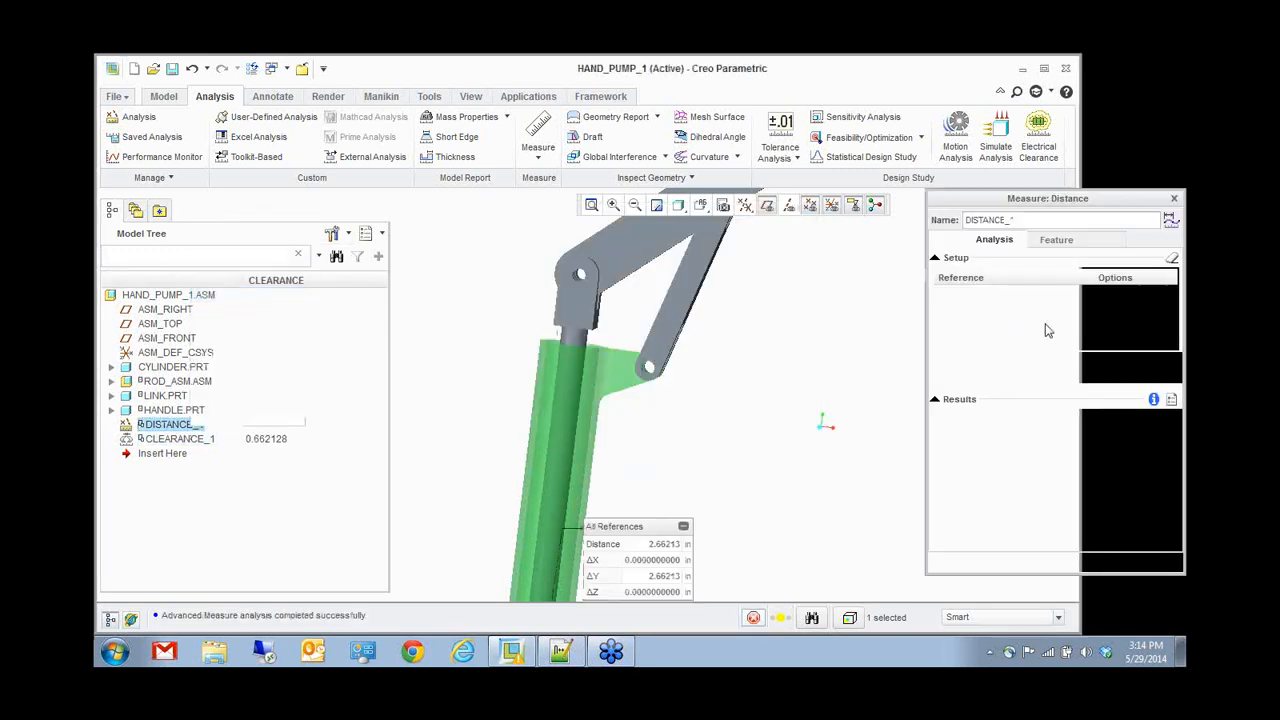
click(1056, 239)
click(1020, 340)
key(ctrl+c)
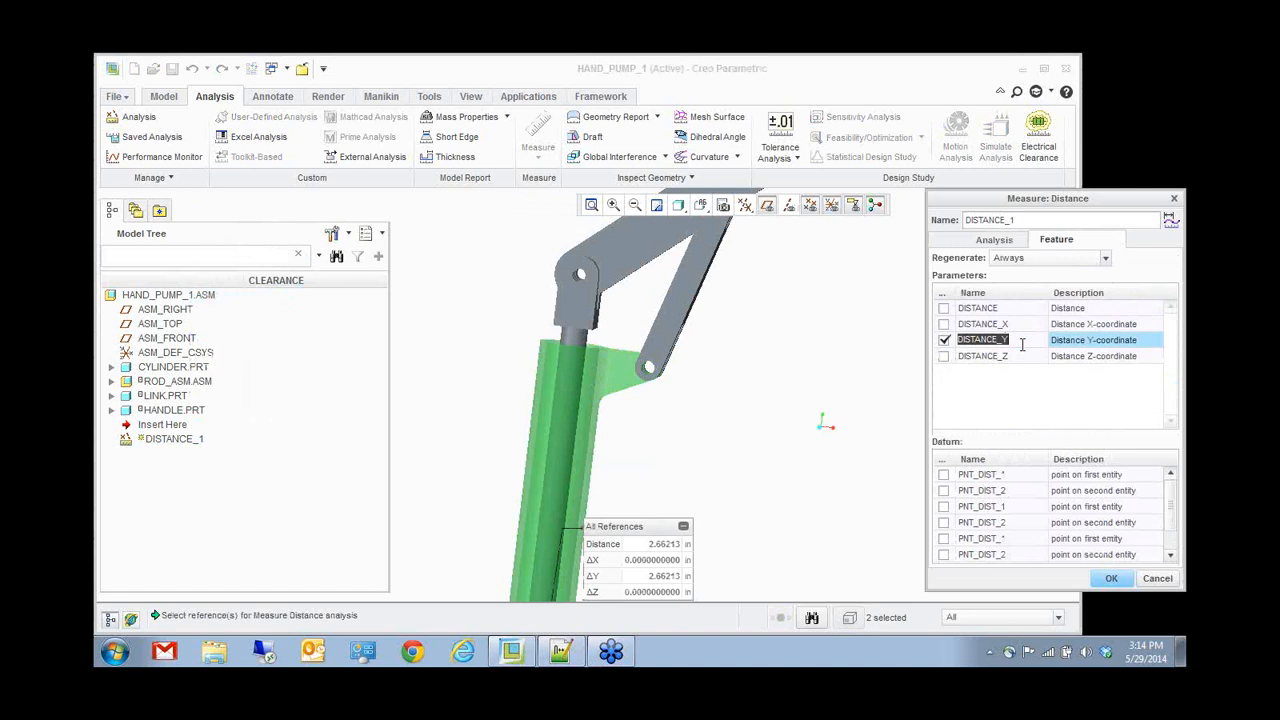
click(1172, 586)
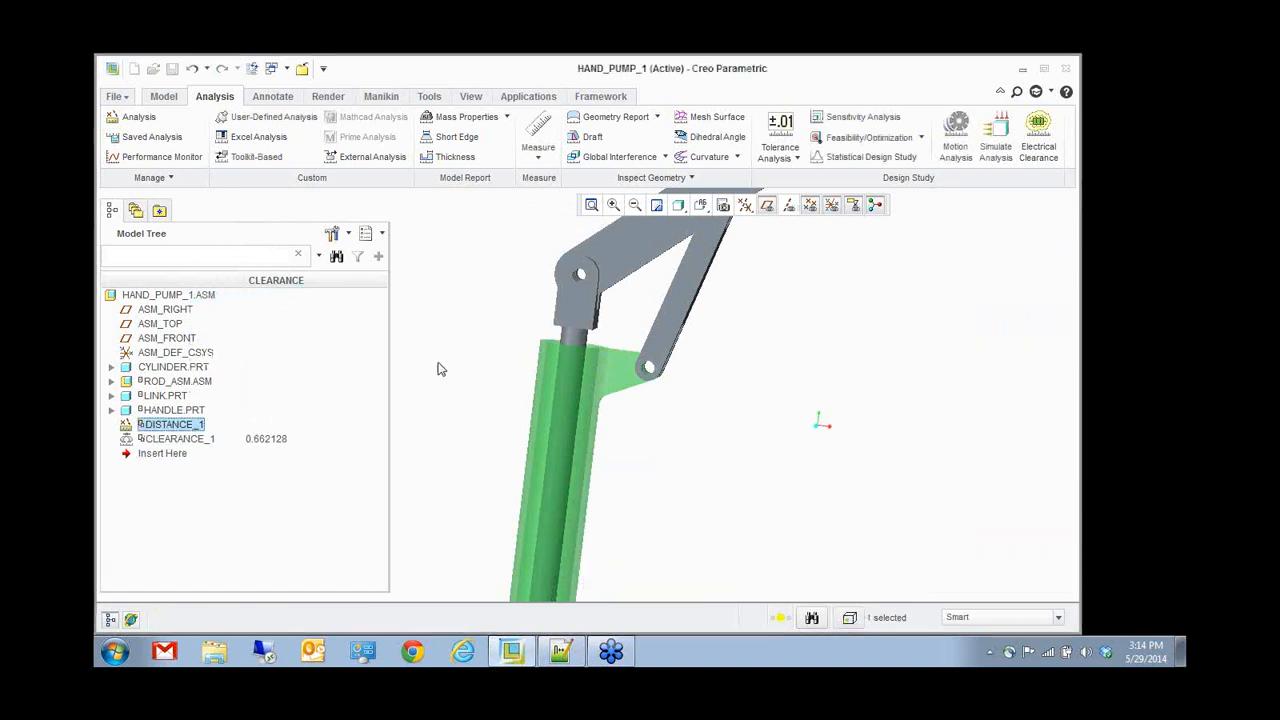
- Add the DISTANCE_Y feature parameter as a second model tree column and show the whole pump in its default orientation
click(332, 233)
click(345, 282)
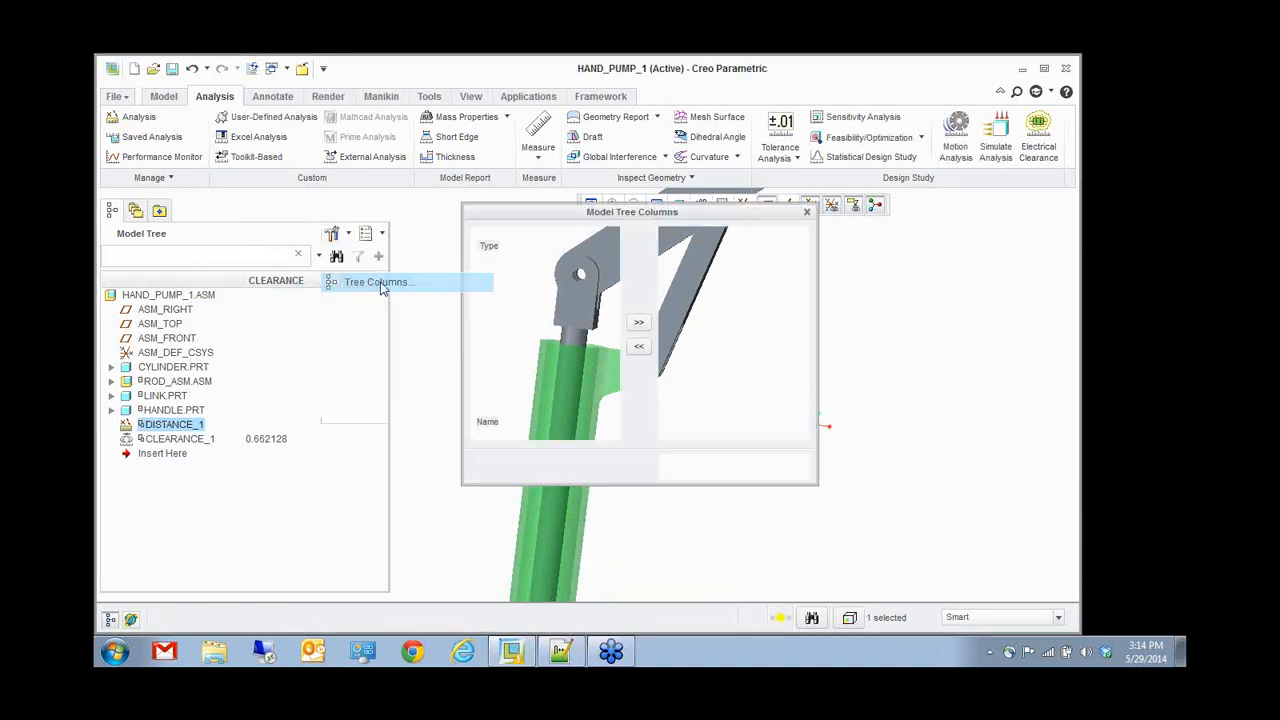
click(555, 248)
click(533, 303)
click(555, 421)
key(ctrl+v)
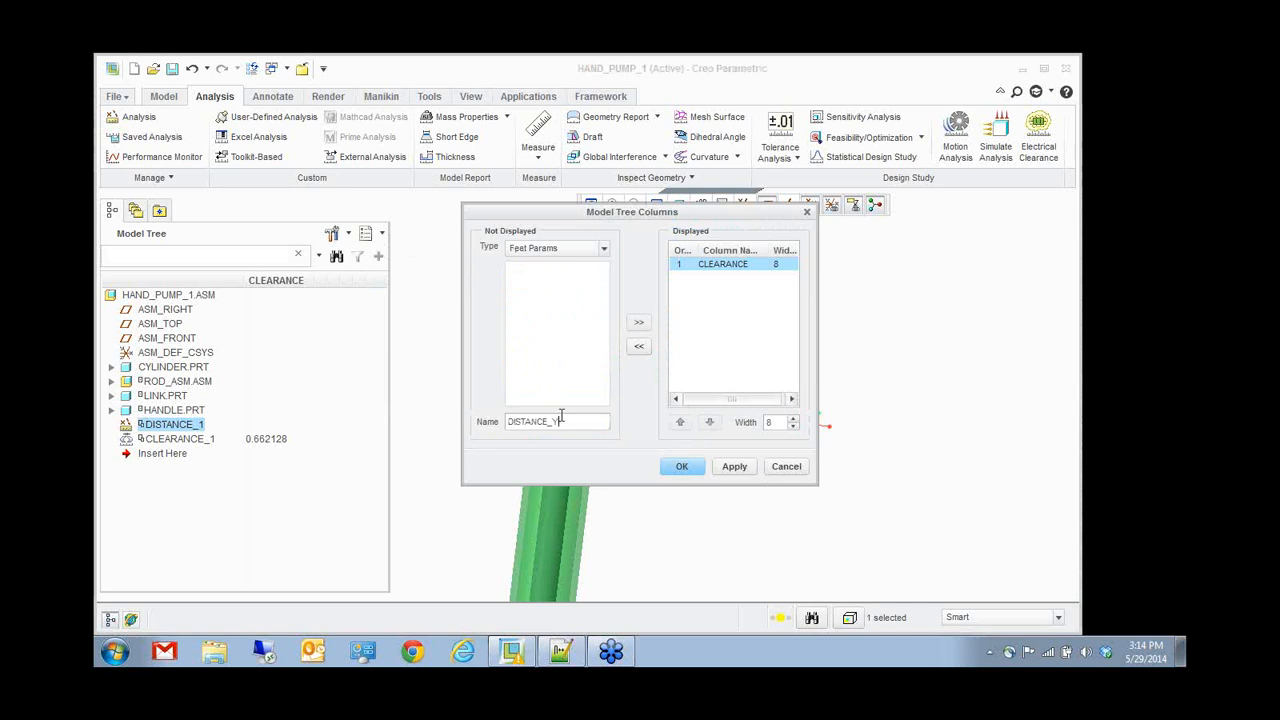
click(639, 322)
click(678, 466)
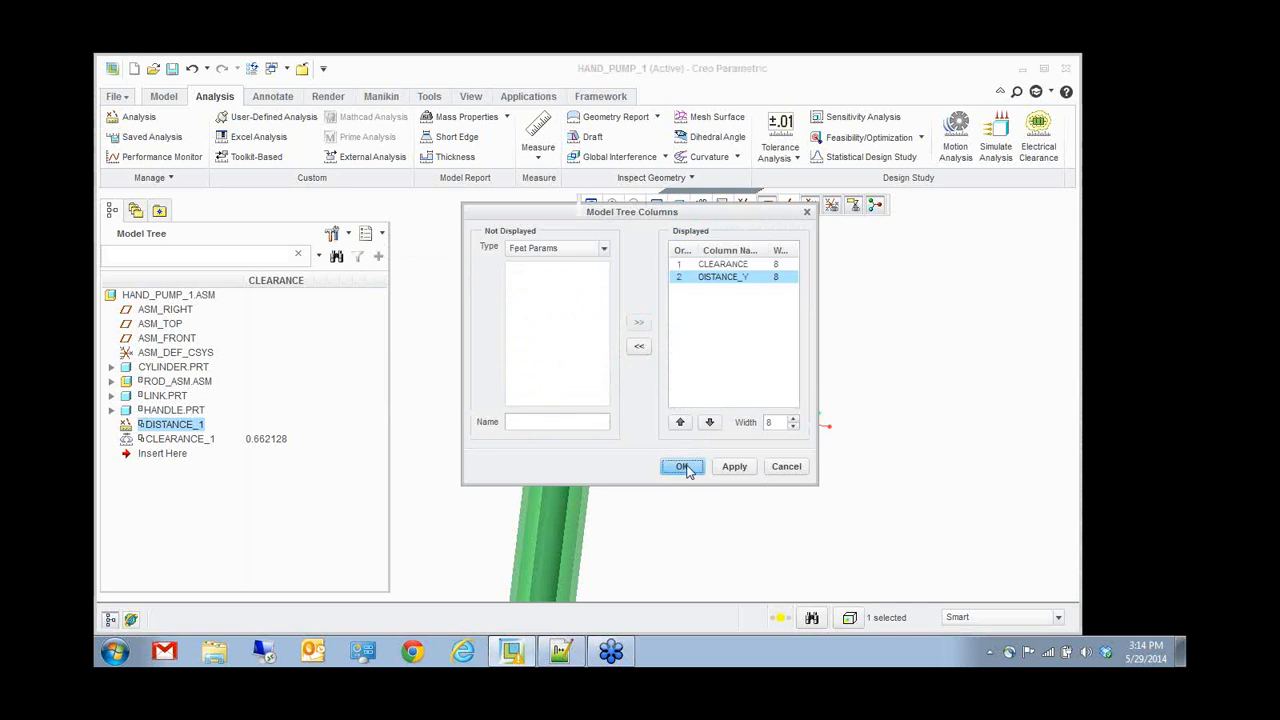
click(726, 464)
key(ctrl+d)
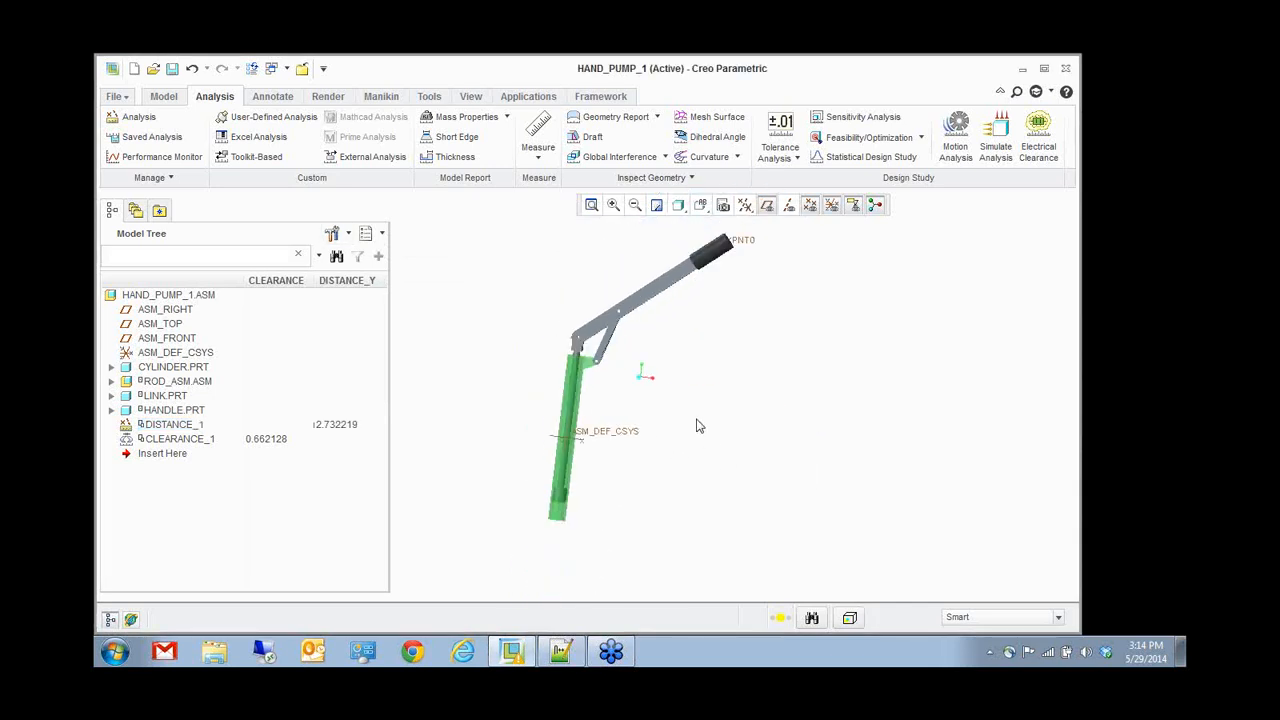
mouse_move(697, 420)
middle_down()
mouse_move(701, 401)
mouse_move(689, 401)
middle_up()
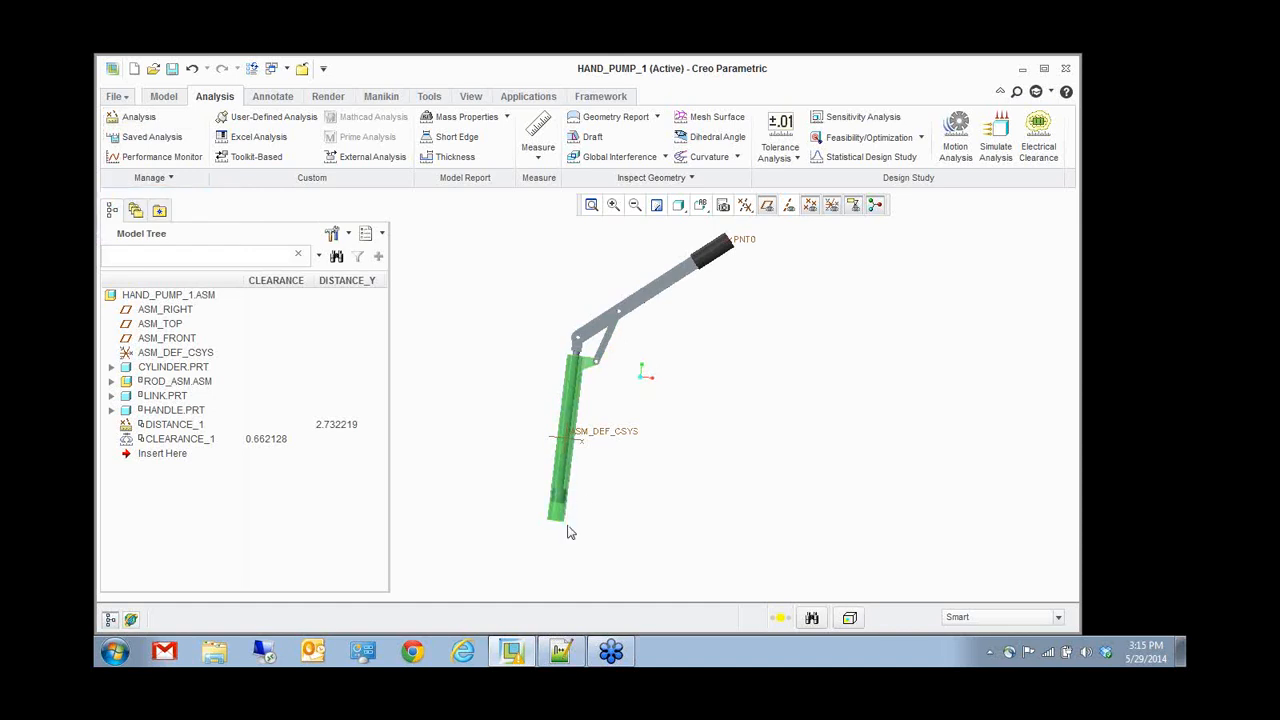
scroll(562, 510, down, 4)
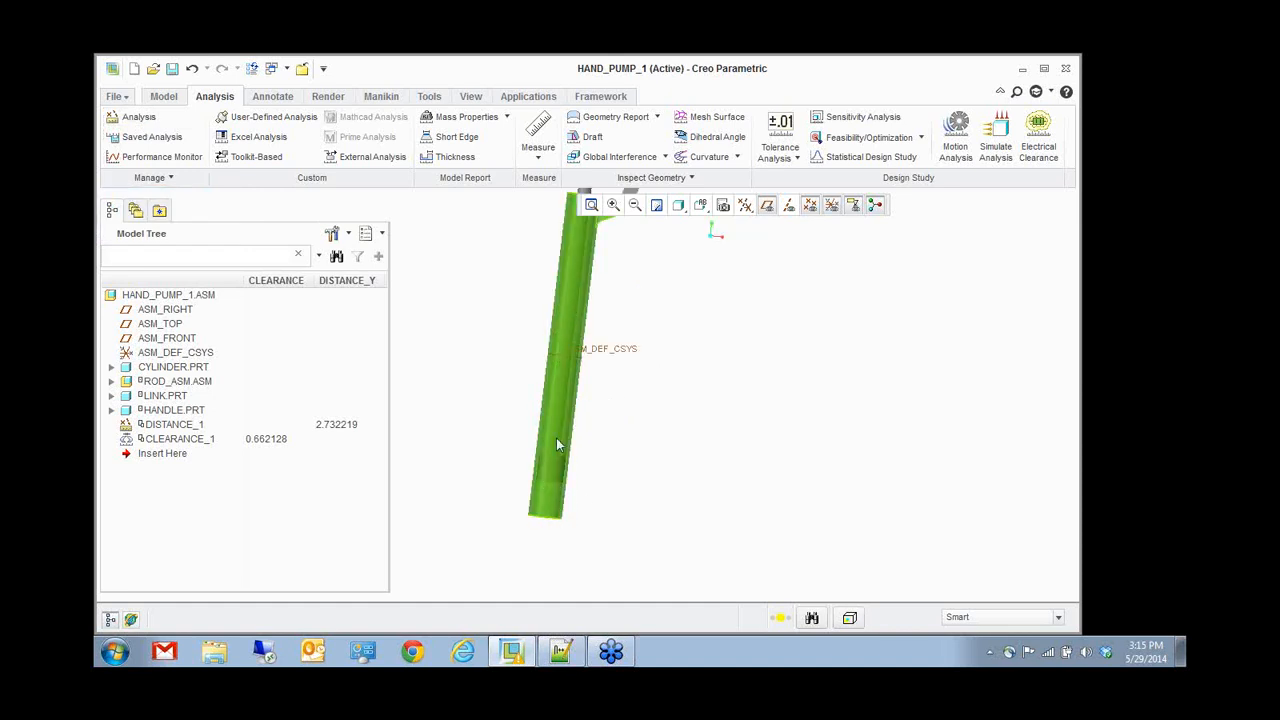
click(551, 474)
key(ctrl+d)
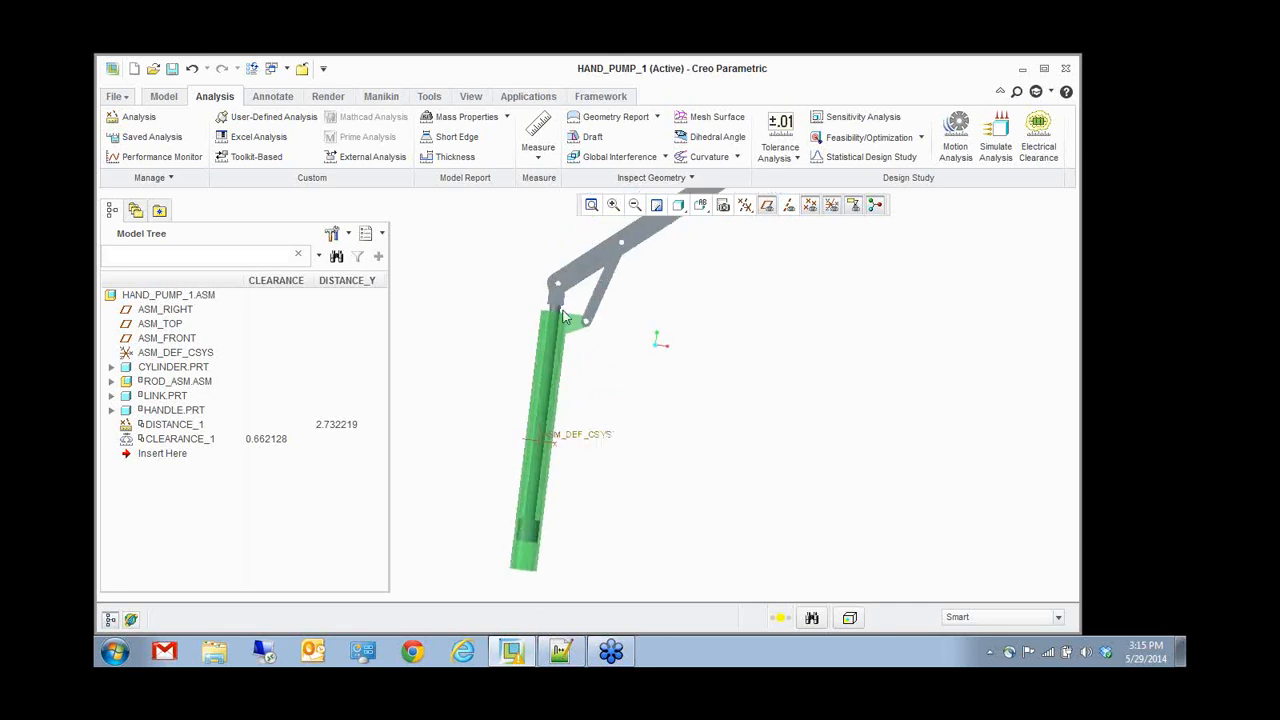
scroll(523, 331, up, 3)
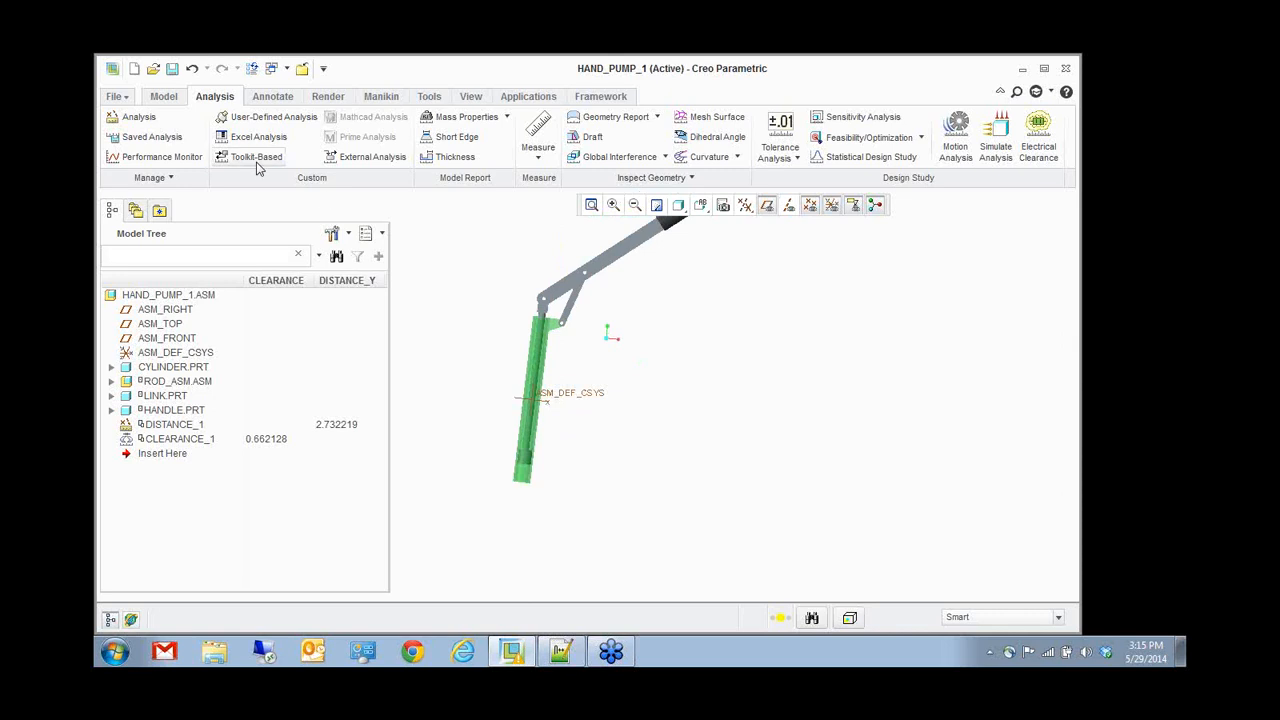
- Start a new analysis feature named RANGE_OF_MOTION, set its type to Motion Analysis and open its motion definition
click(137, 117)
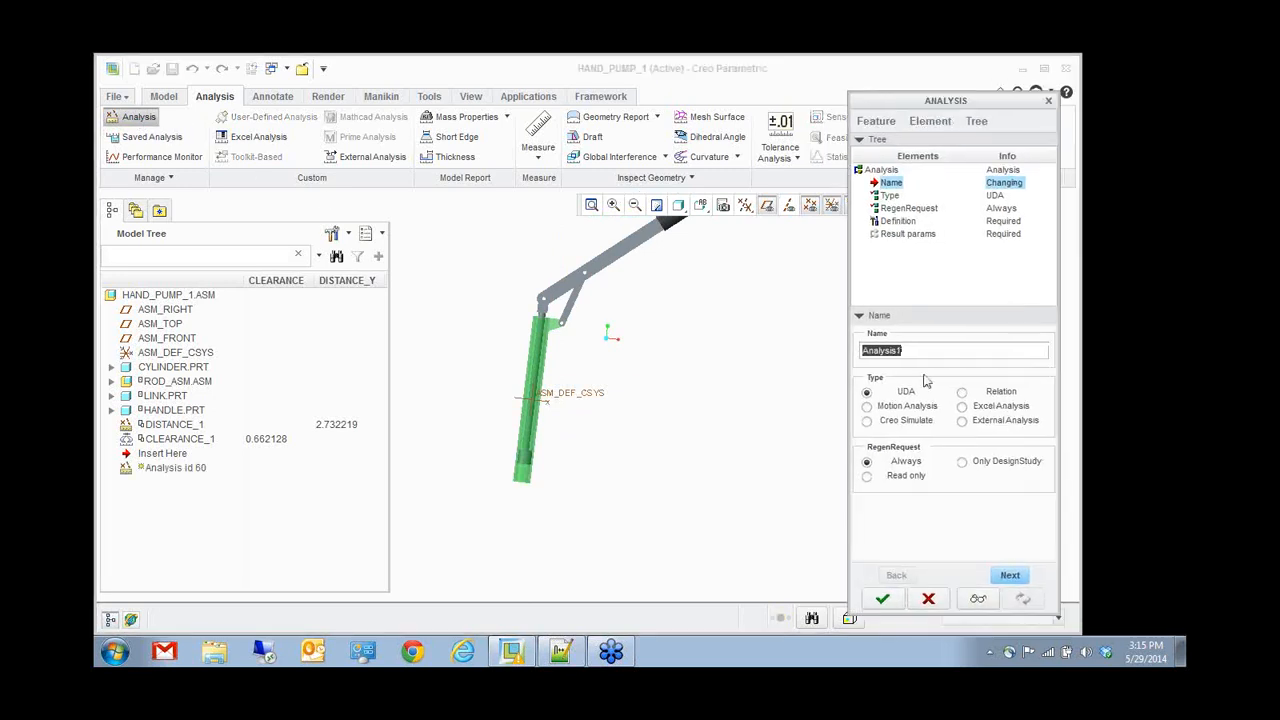
text(RANGE_OF_)
text(MOTION)
key(Return)
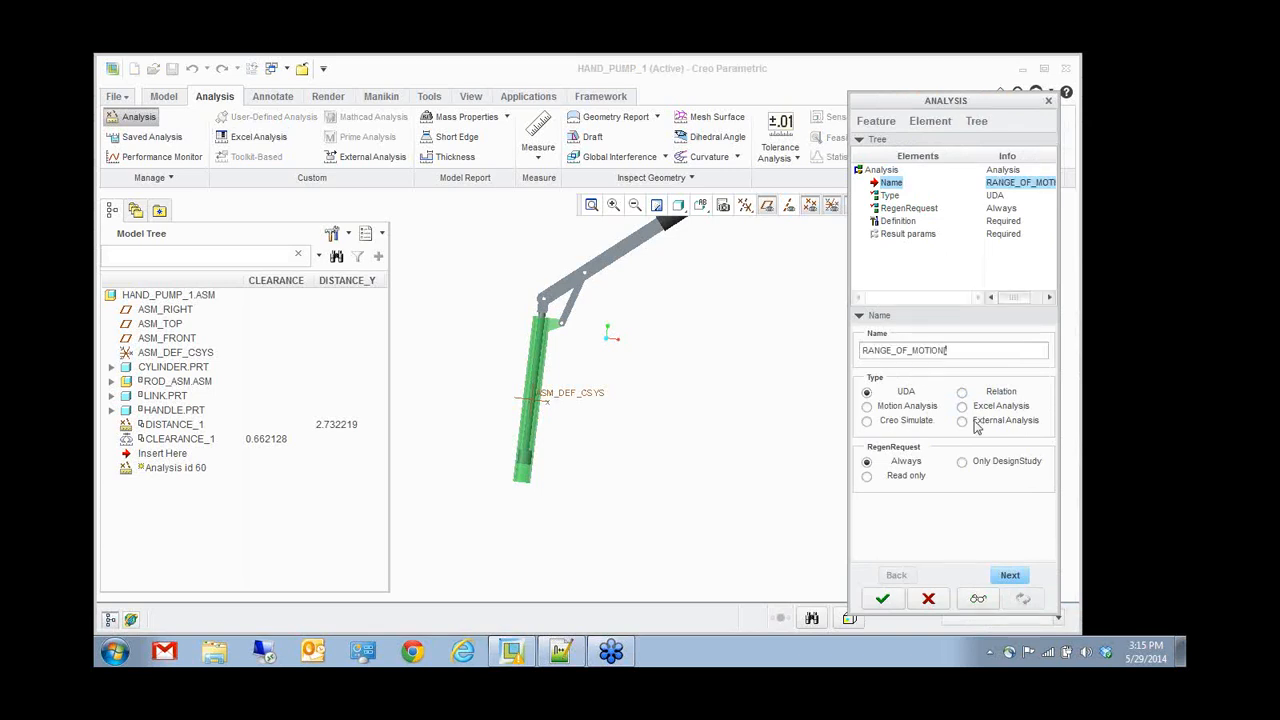
click(868, 407)
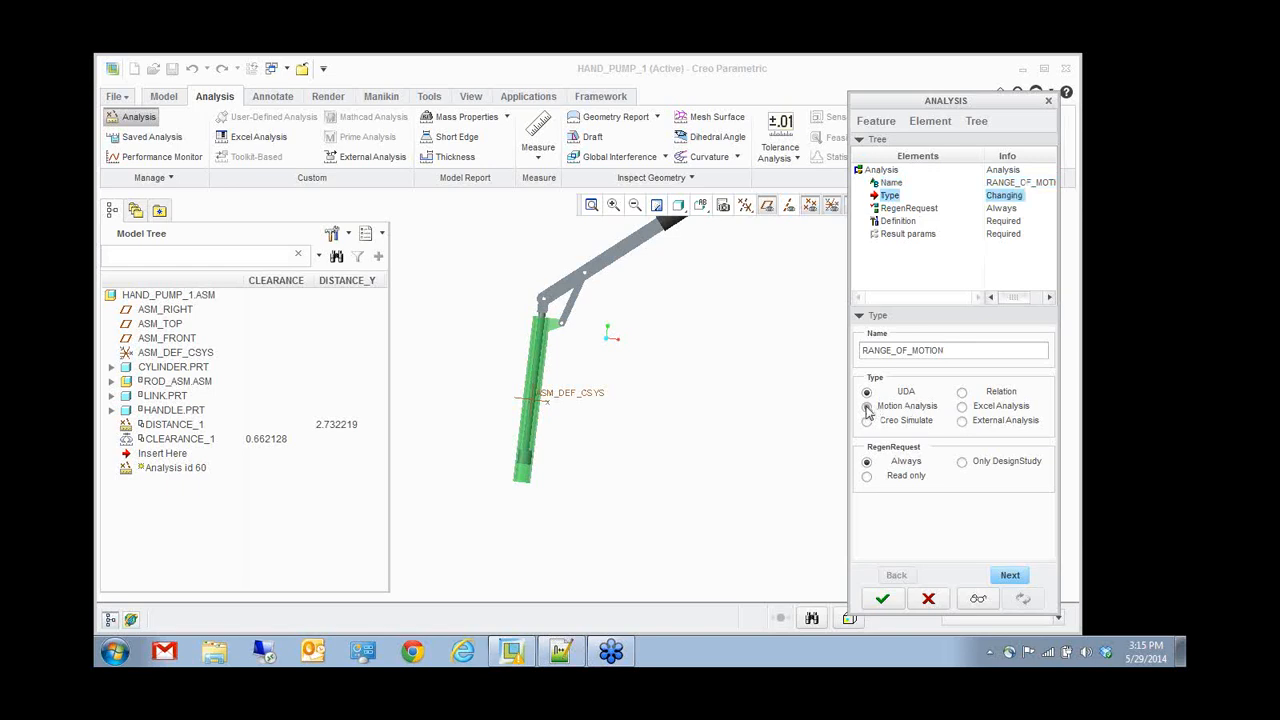
click(1010, 576)
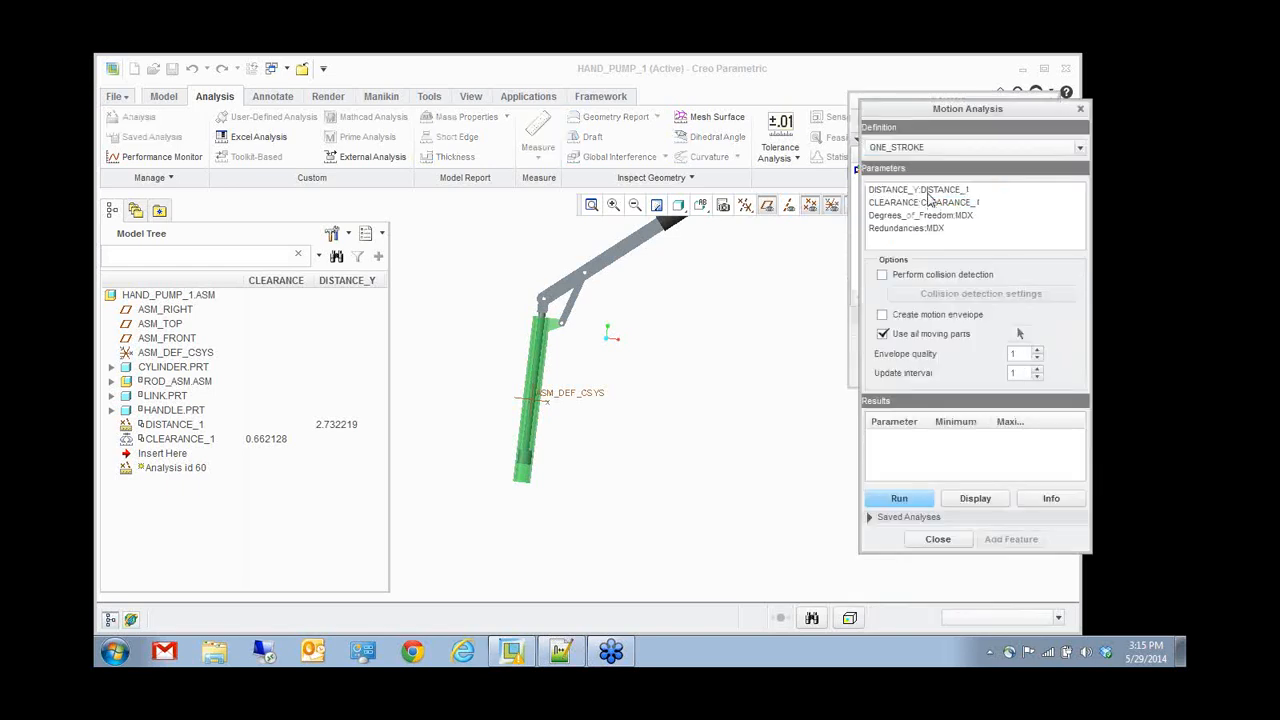
- Run the ONE_STROKE motion analysis for the DISTANCE_Y and CLEARANCE parameters
click(927, 194)
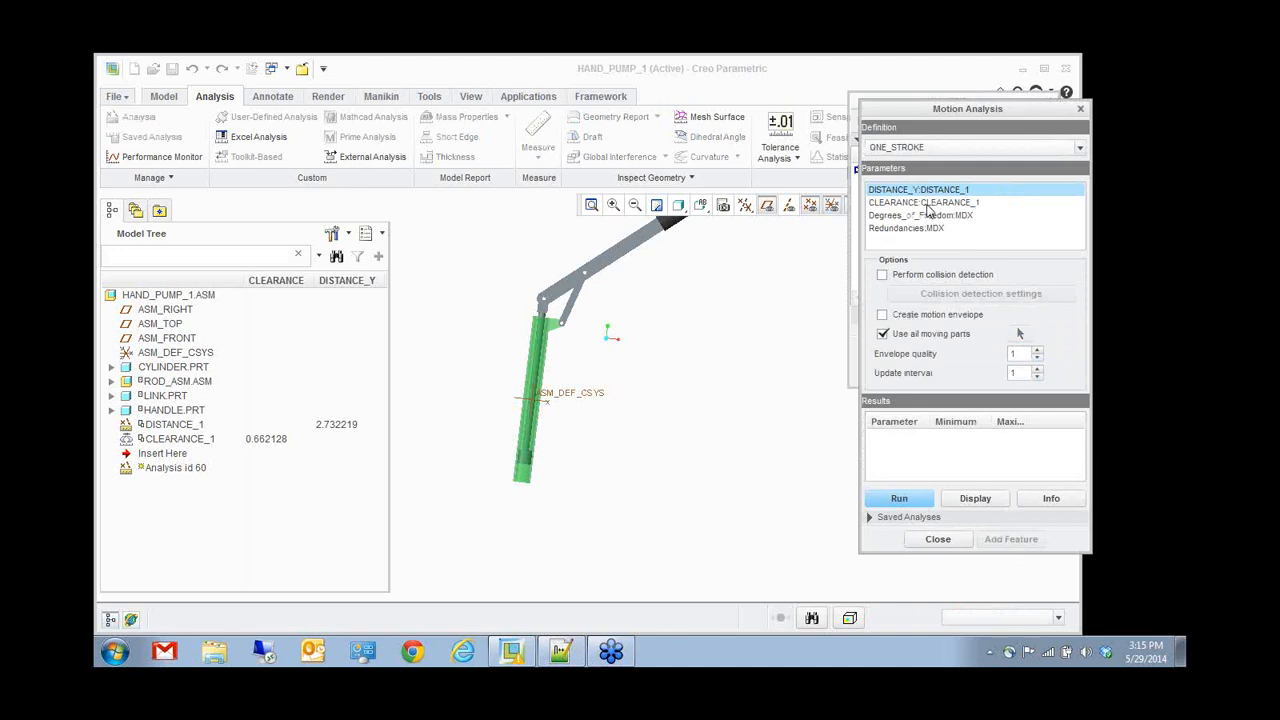
ctrl+click(927, 204)
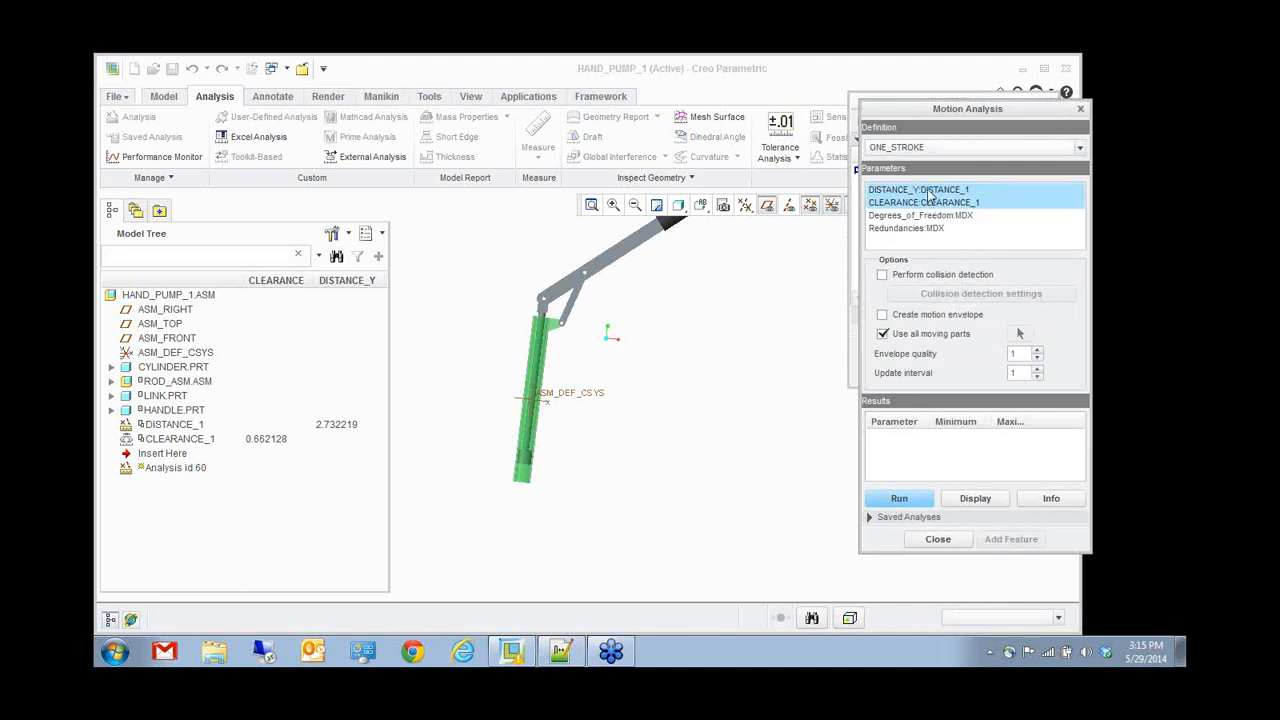
click(910, 498)
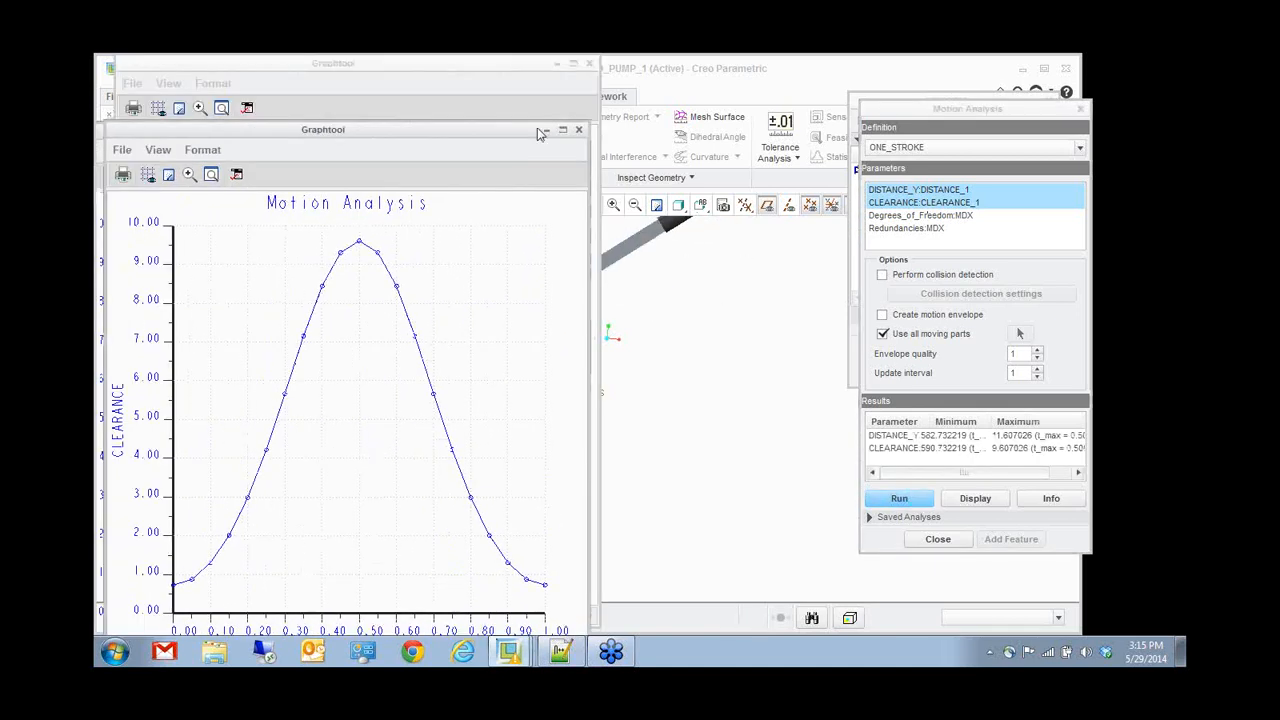
- Place the CLEARANCE and DISTANCE_Y graphs side by side, compare both curves over the stroke and close the graphs
drag(445, 141, 948, 74)
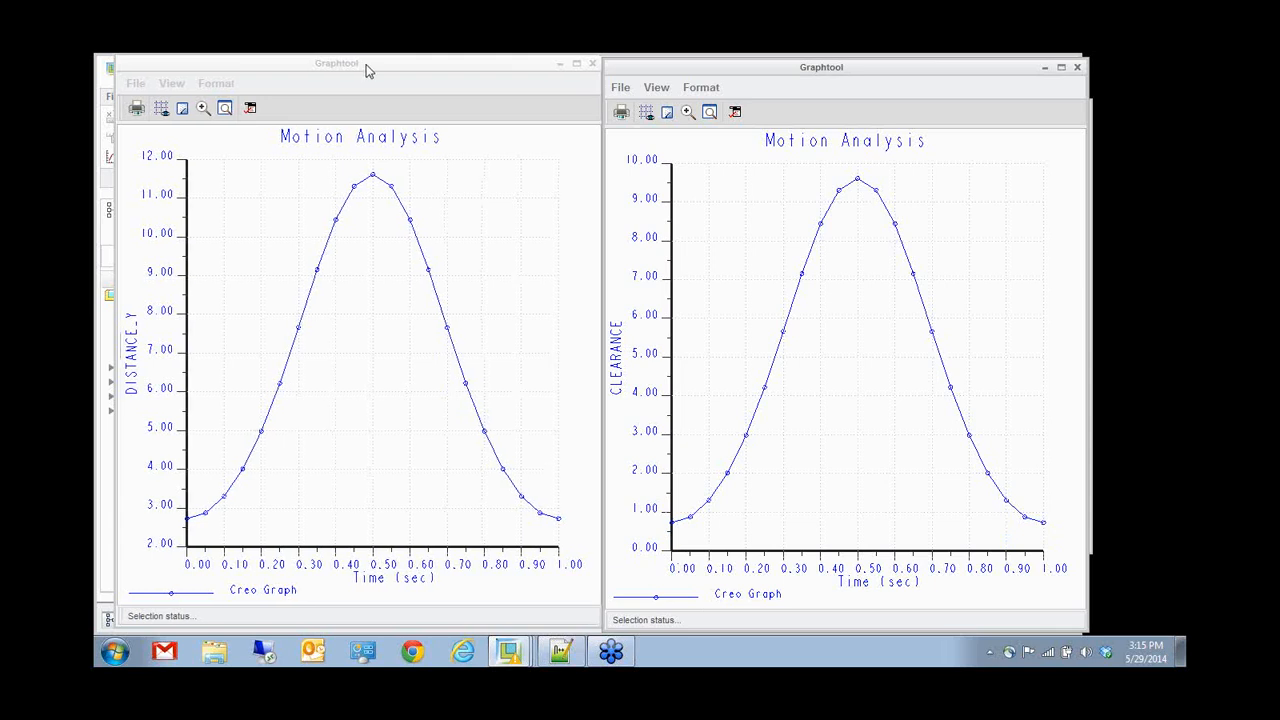
drag(366, 71, 436, 70)
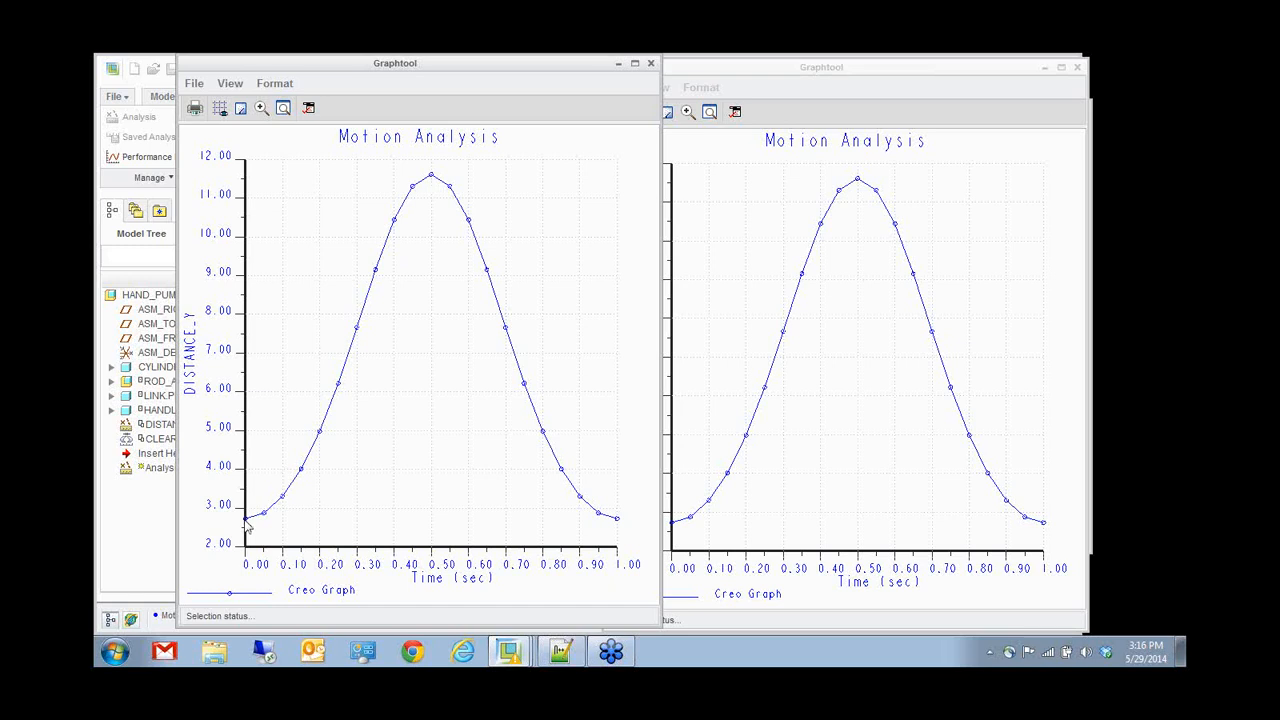
mouse_move(245, 526)
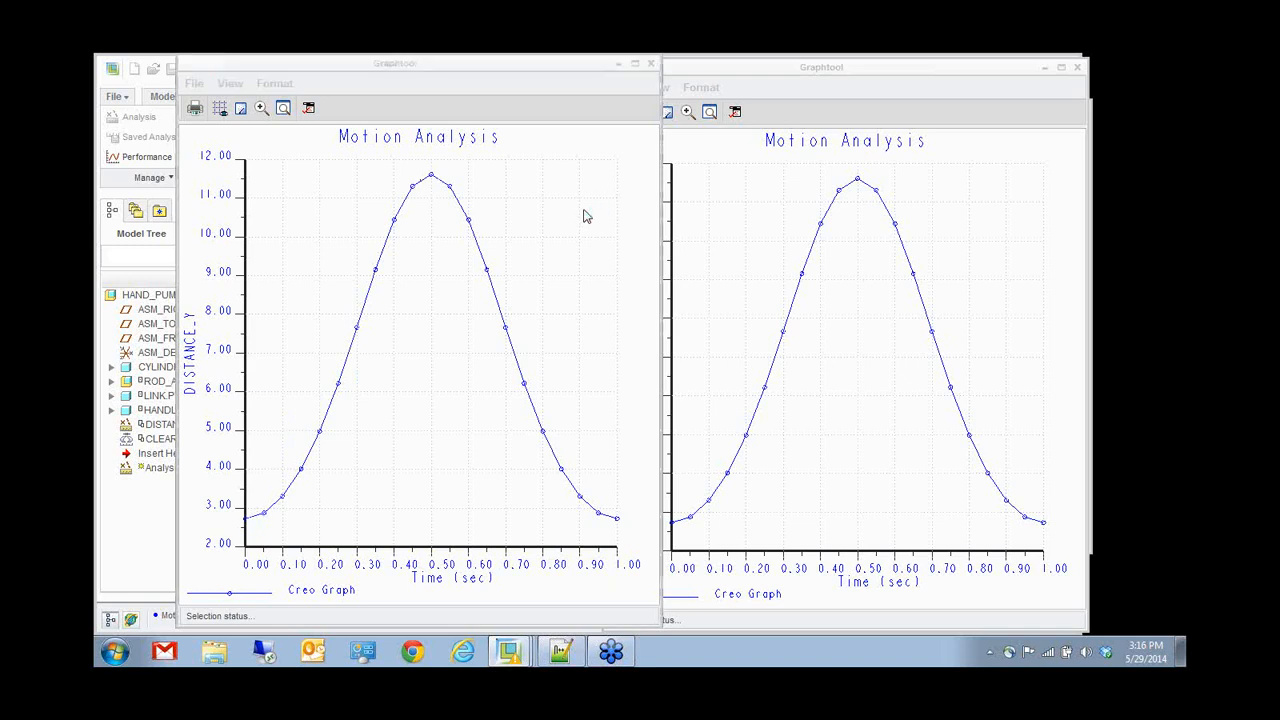
click(652, 64)
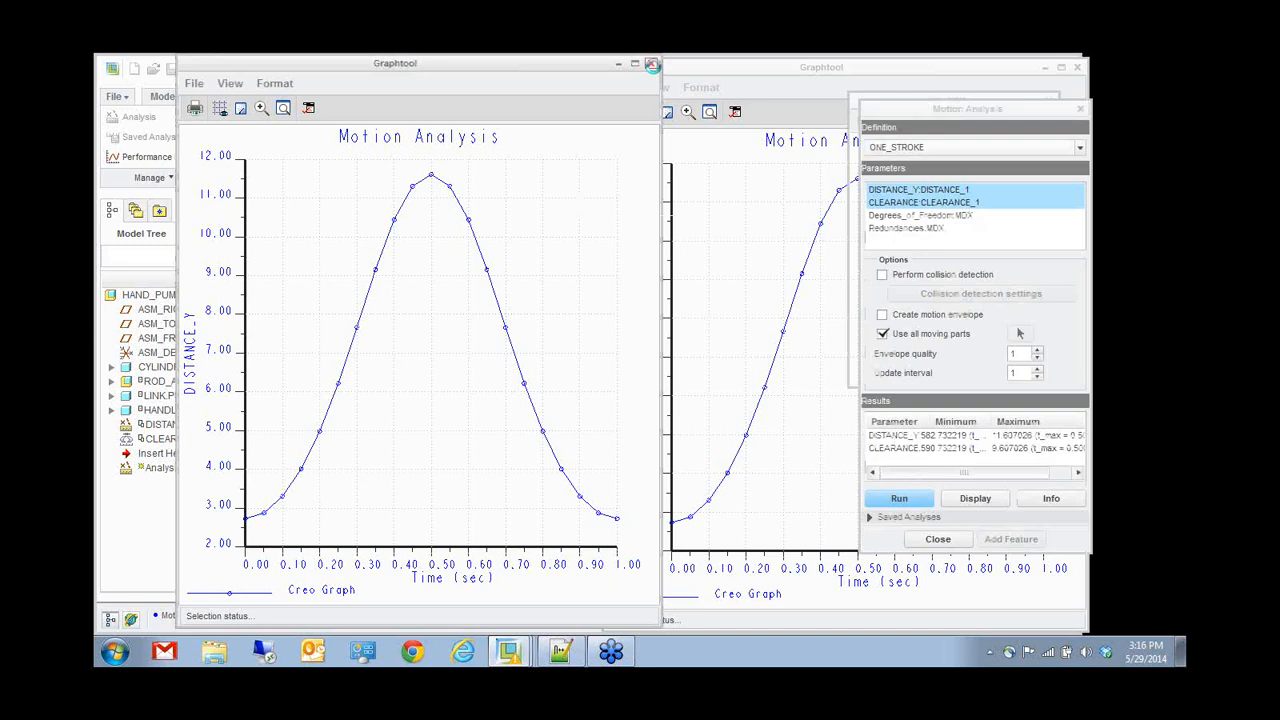
- Accept the motion definition and set MIN_DISTANCE_Y and MAX_DISTANCE_Y to be created as result parameters
click(938, 540)
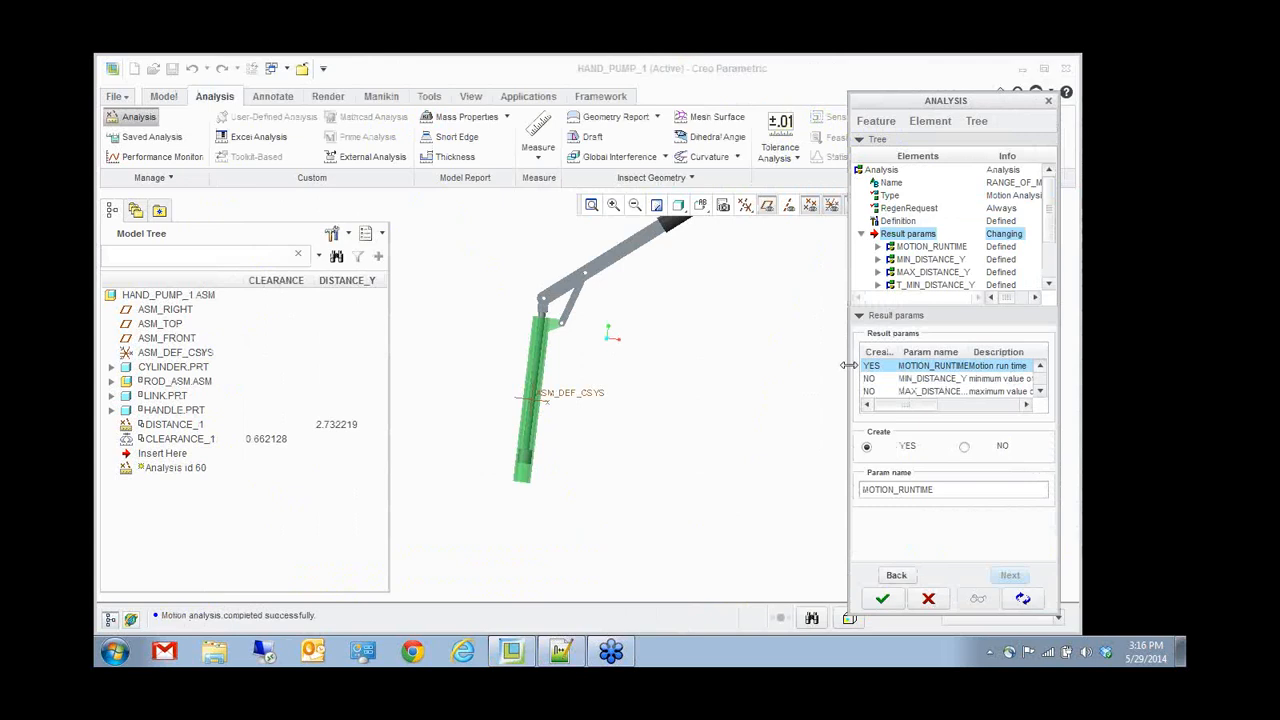
drag(847, 365, 730, 370)
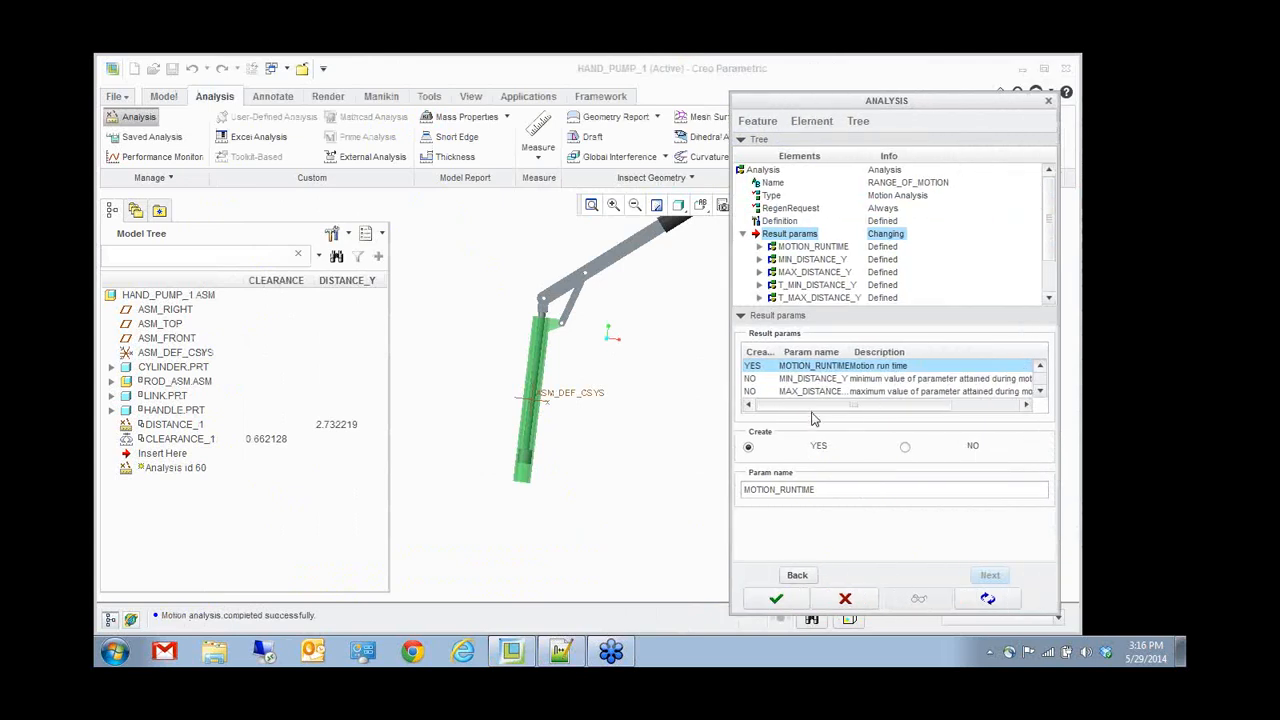
click(812, 379)
click(748, 447)
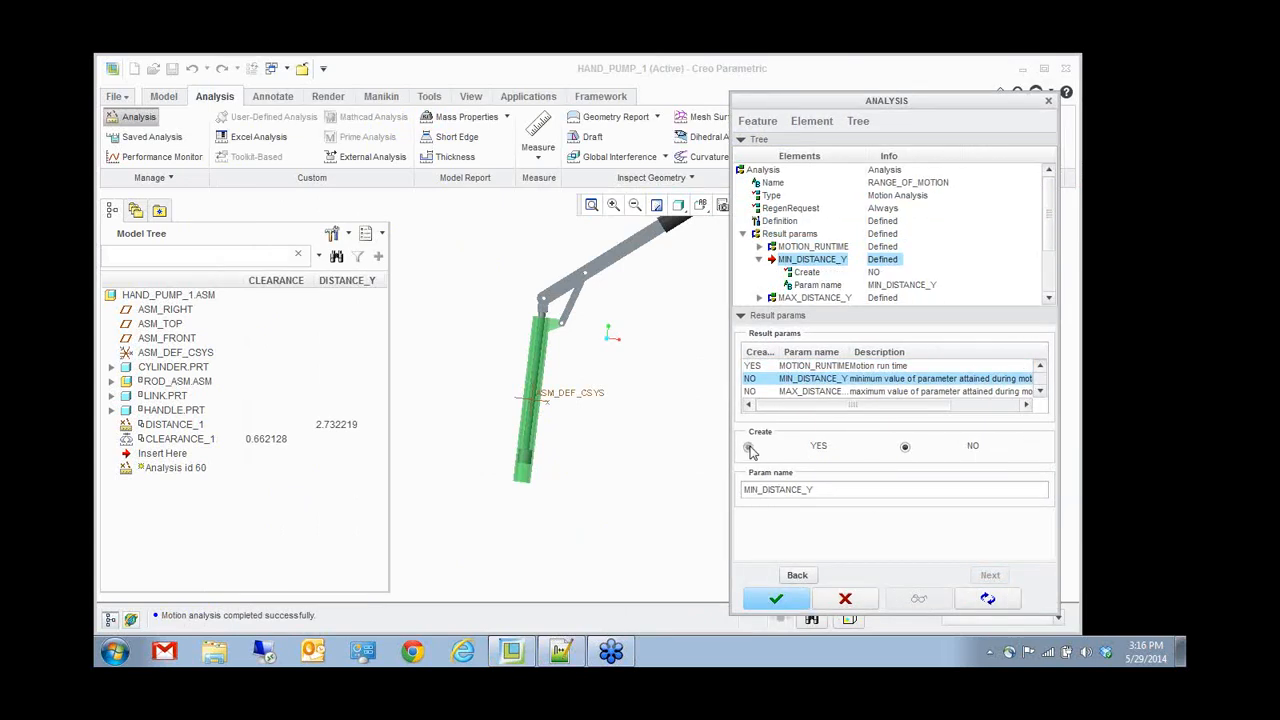
click(814, 391)
click(750, 449)
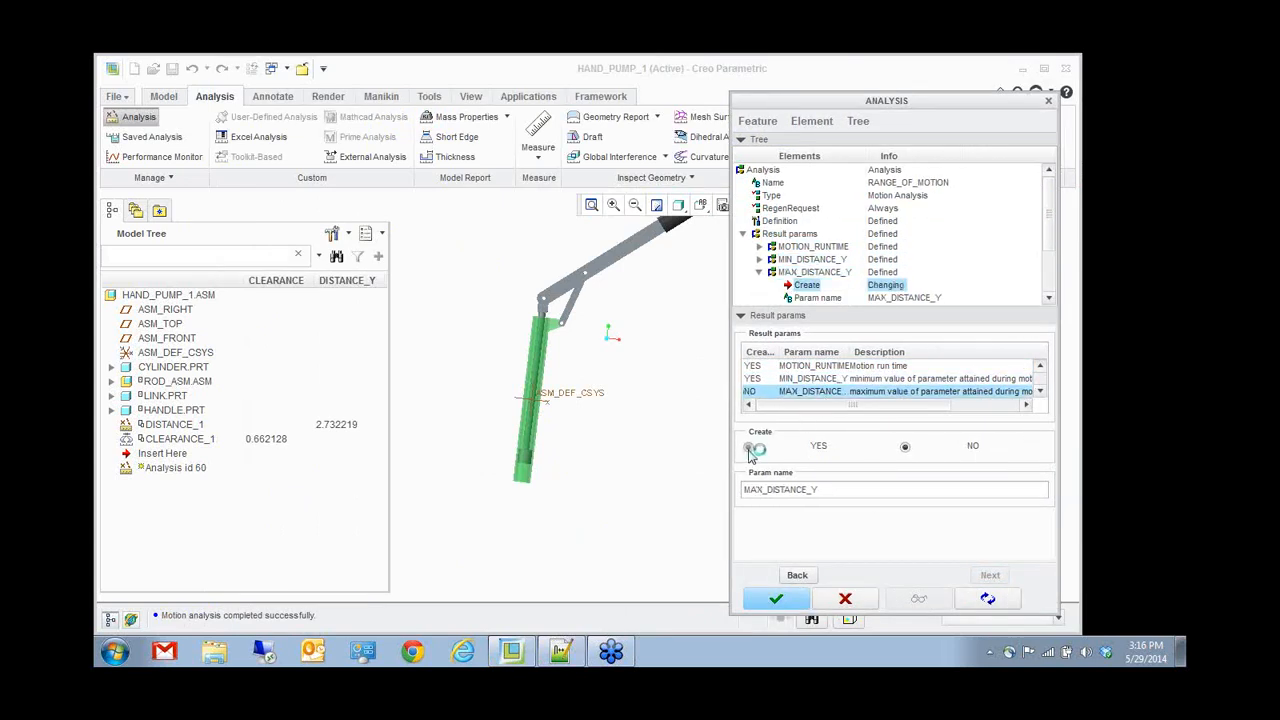
- Set MIN_CLEARANCE to be created as a result parameter and save the RANGE_OF_MOTION feature
click(1040, 393)
click(1040, 393)
click(1040, 393)
click(1040, 393)
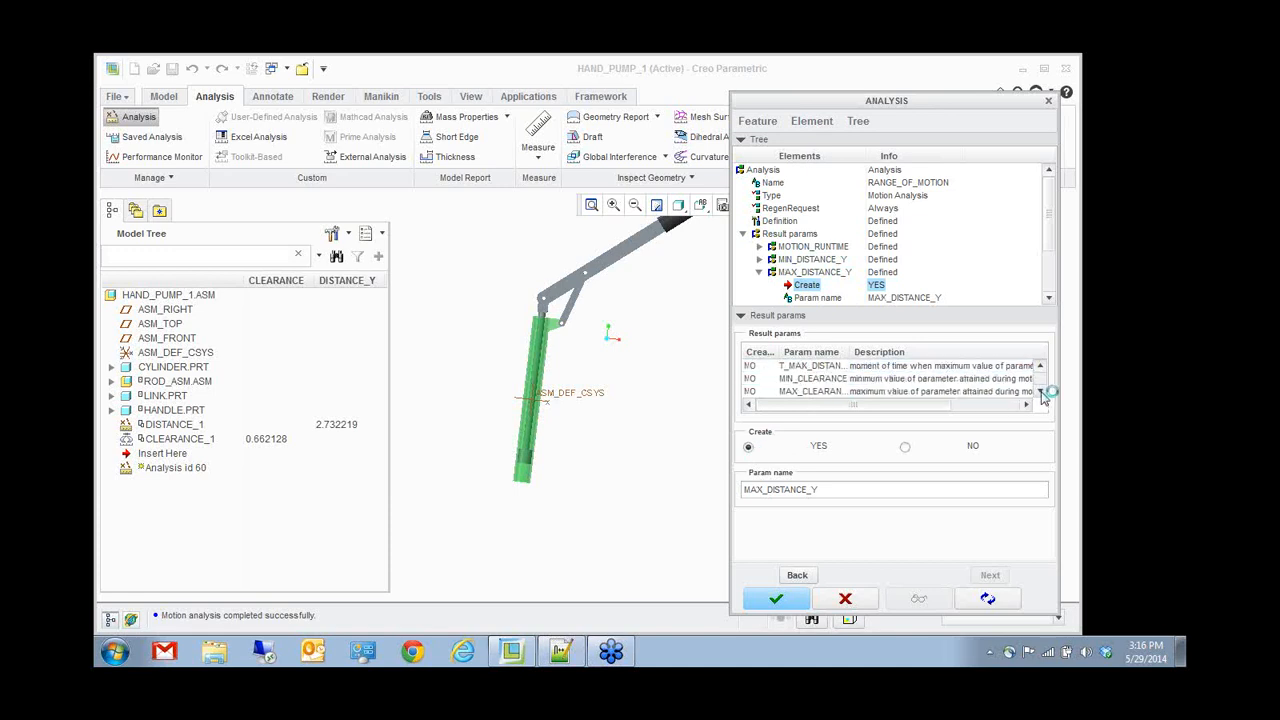
click(817, 380)
click(749, 449)
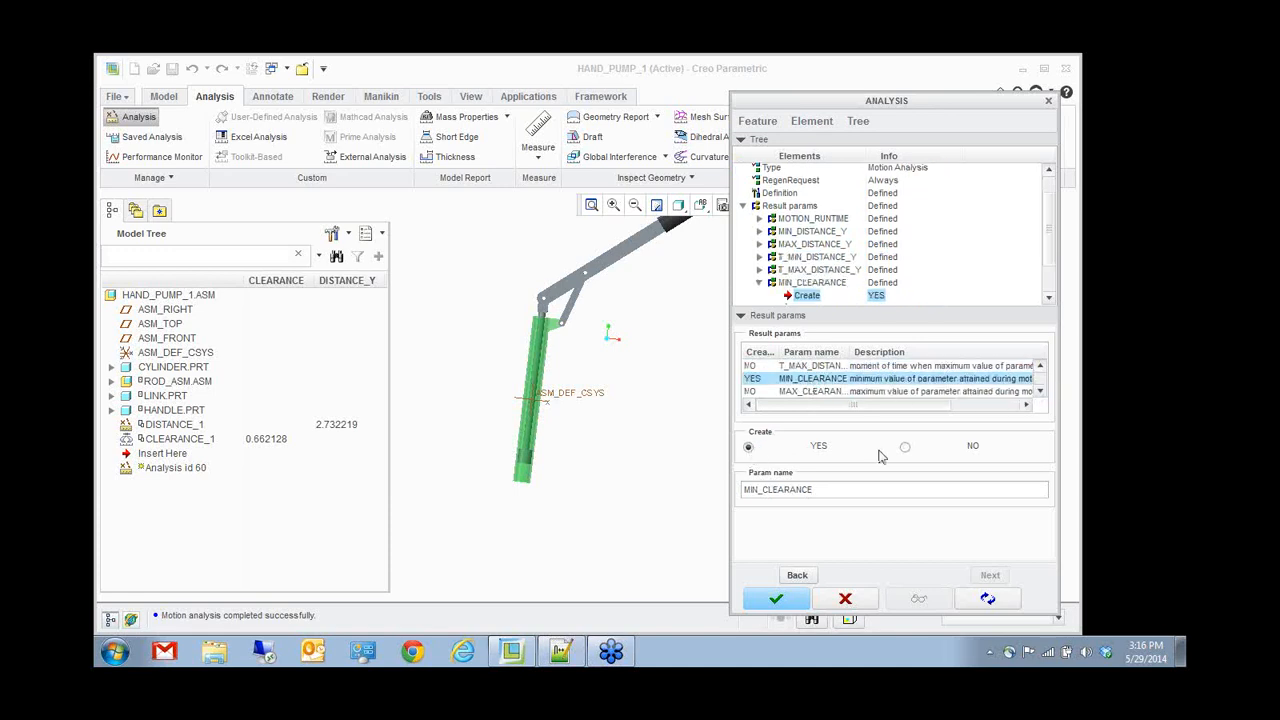
click(777, 598)
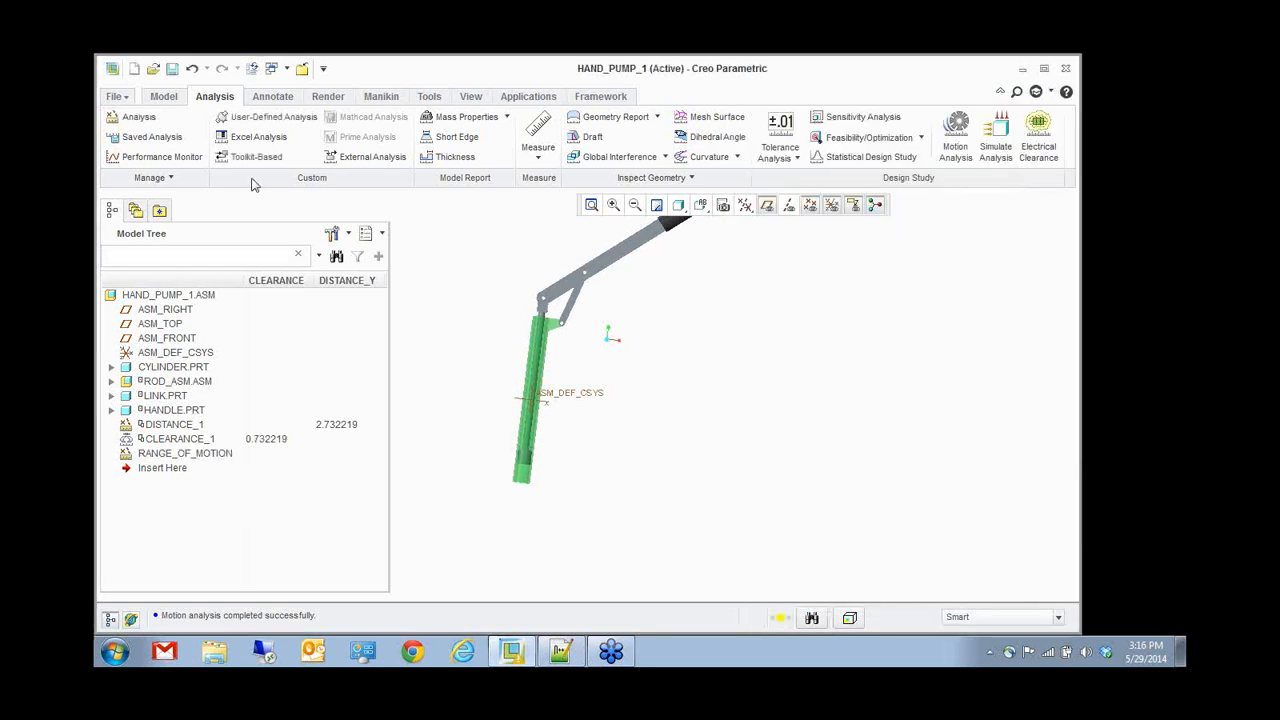
- Start another analysis feature named VOLUME_CALC, set its type to Relation and open its relation definition
click(137, 118)
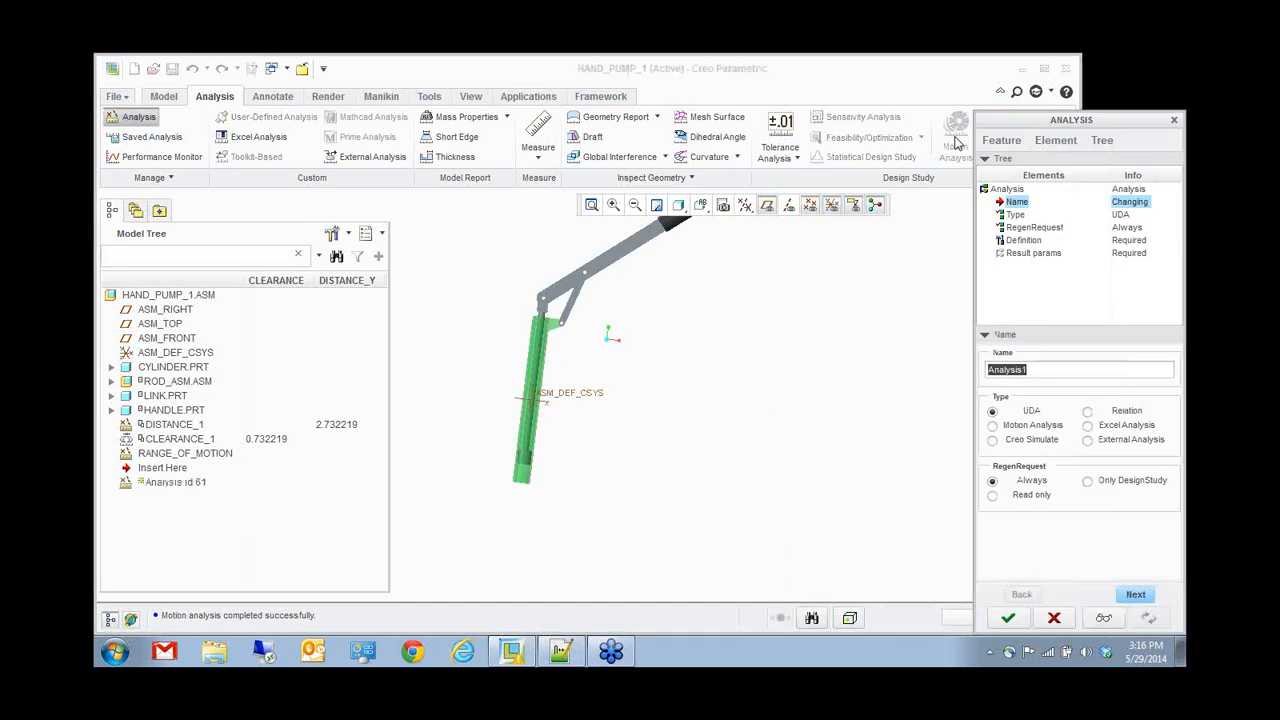
drag(1068, 120, 882, 77)
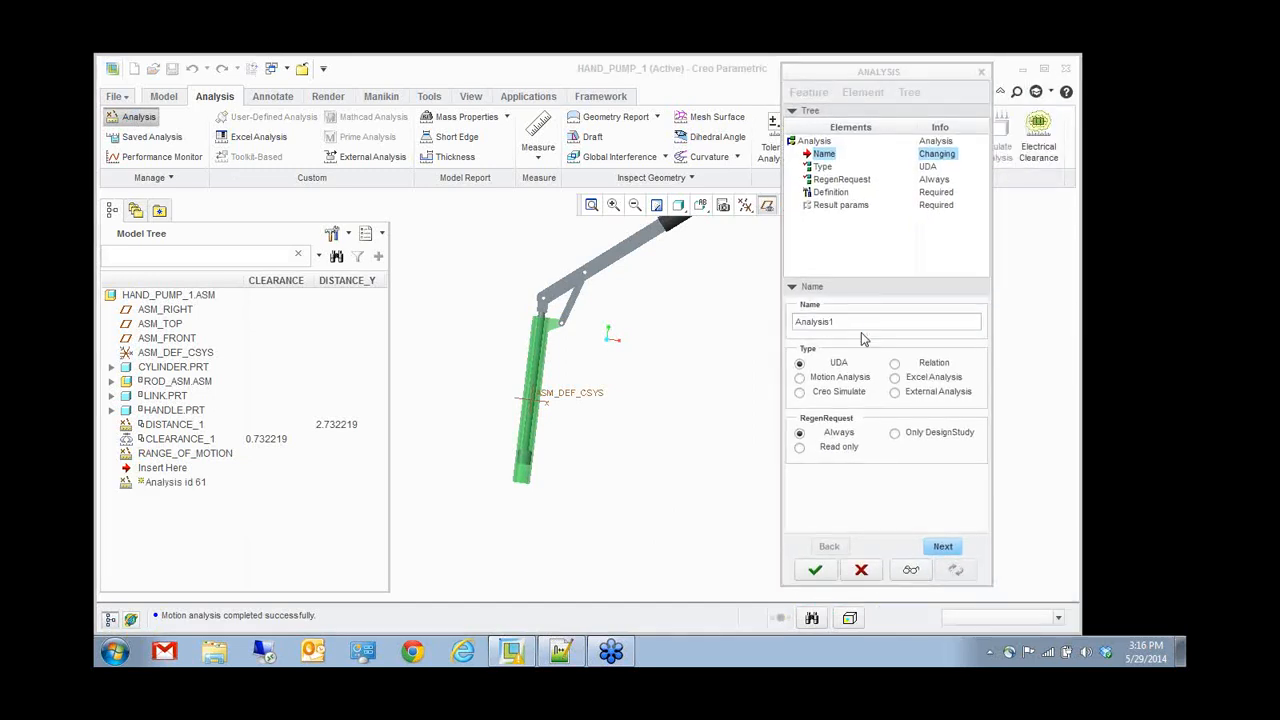
click(862, 321)
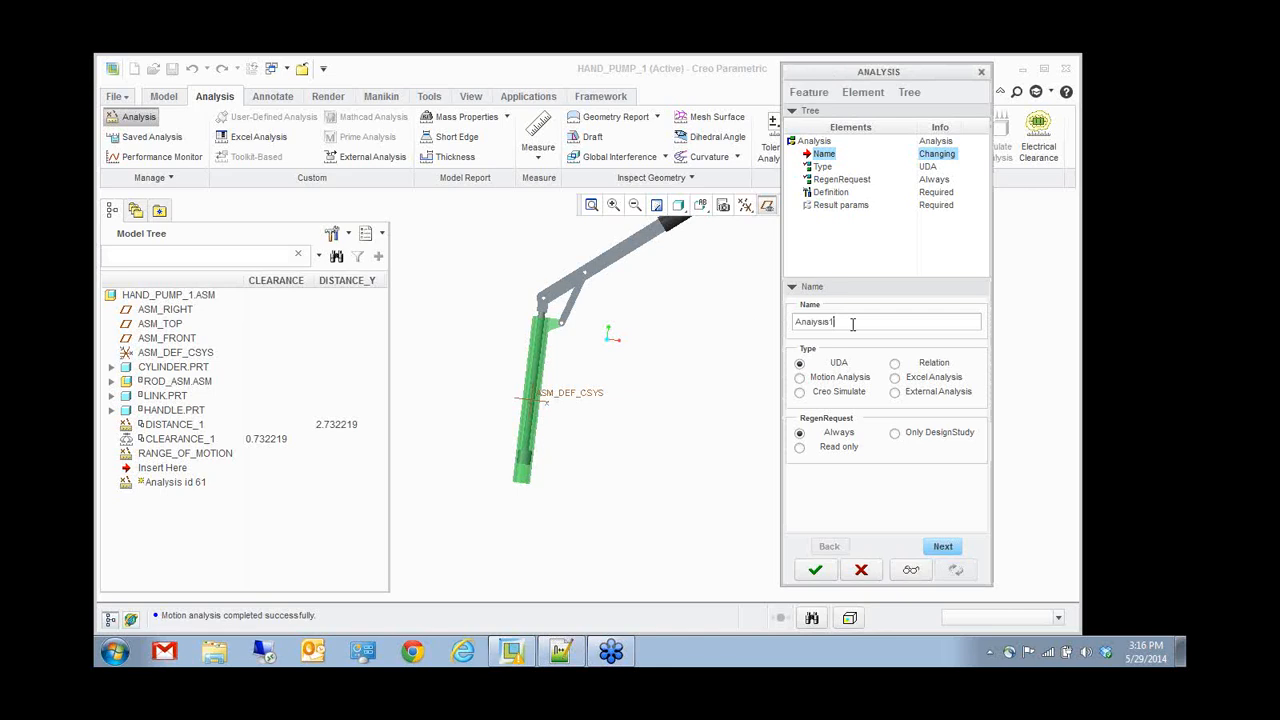
key(ctrl+a)
text(VOLUME_CALC)
click(895, 365)
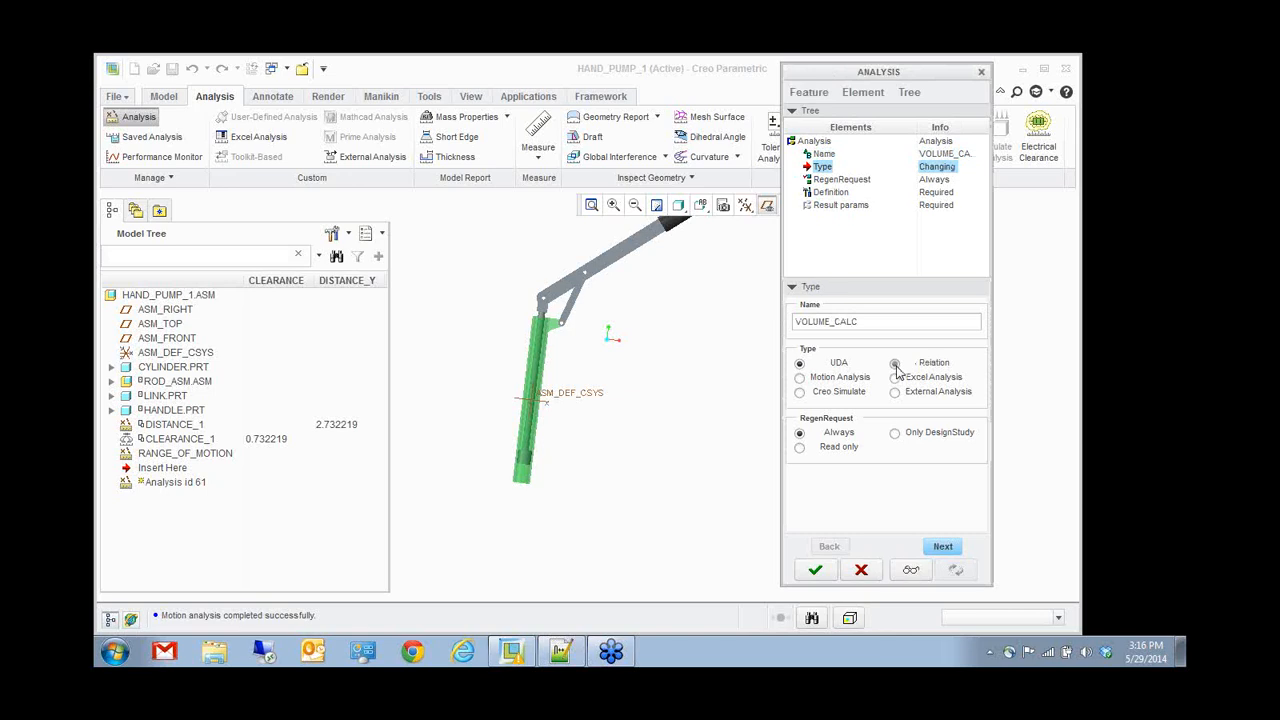
click(943, 547)
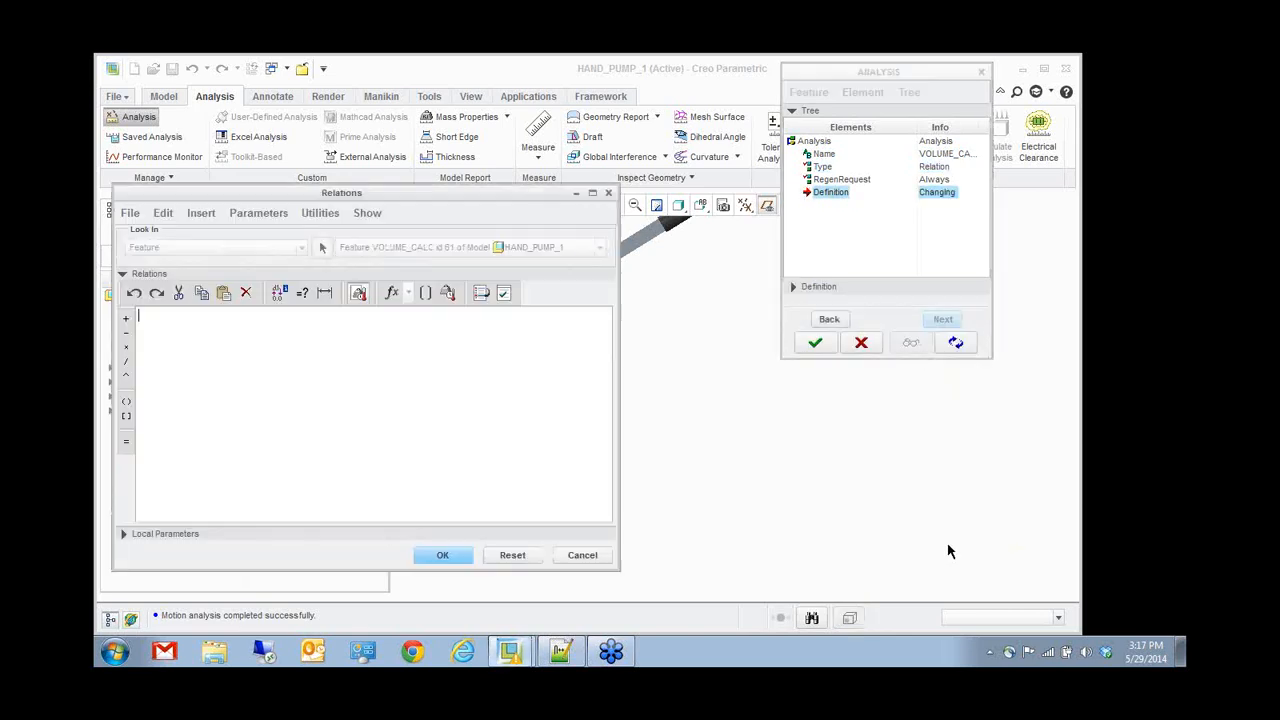
- Enter and verify the relation VOLUME = (MAX_DISTANCE_Y:FID_RANGE_OF_MOTION - MIN_DISTANCE_Y:FID_RANGE_OF_MOTION)*PI, and save the VOLUME_CALC feature
drag(425, 192, 691, 174)
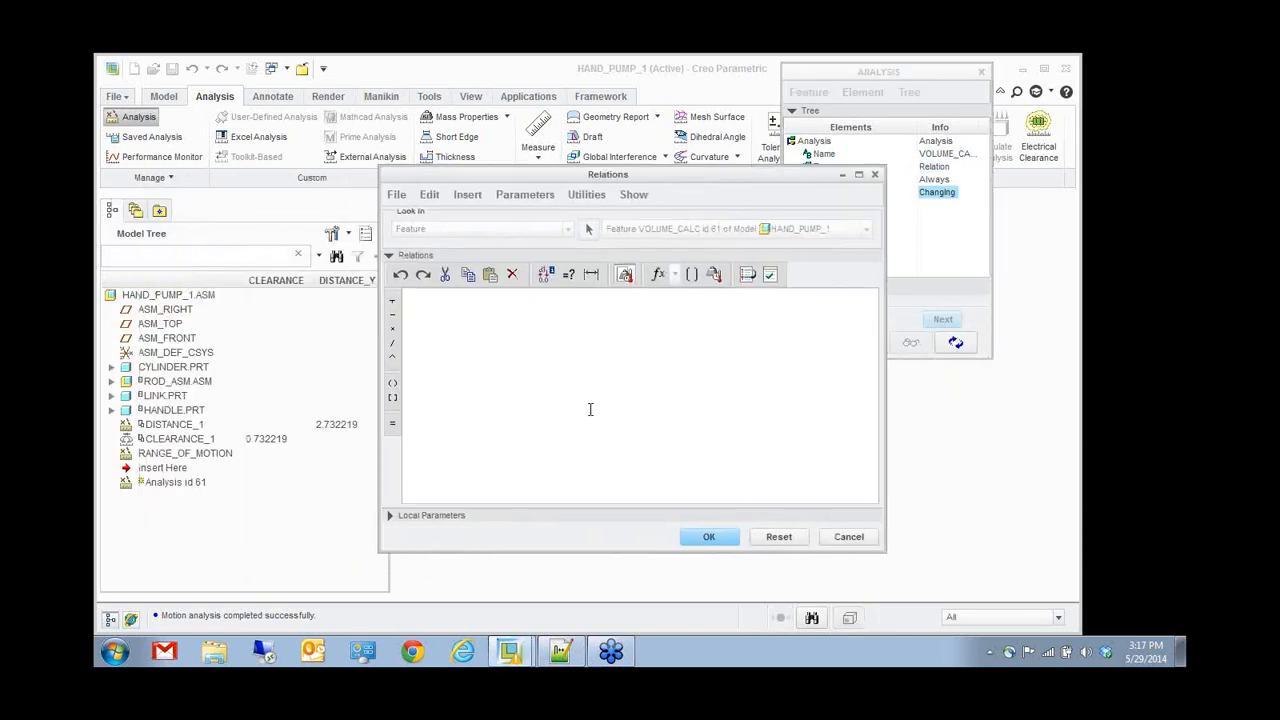
text(VOLUME = ()
text(MAX_DISTANCE_Y:FID)
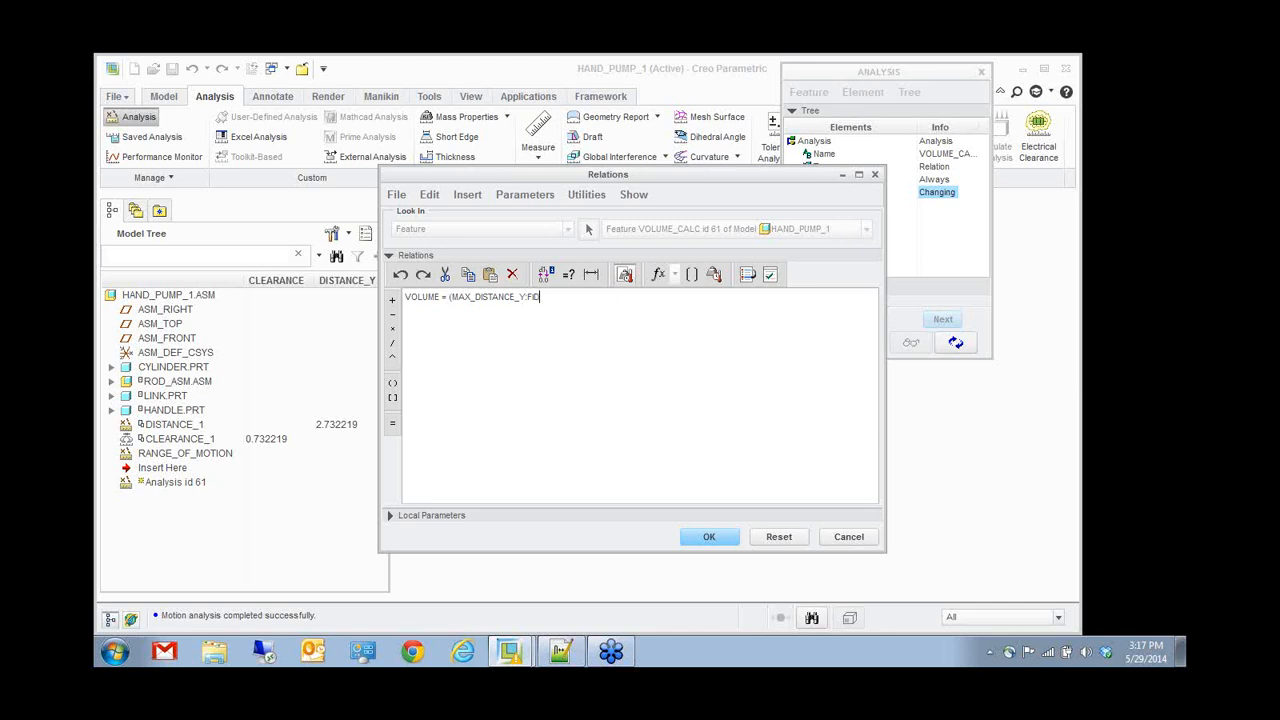
text(_RANGE_OF_MOTION - MIN_DISTANCE_Y)
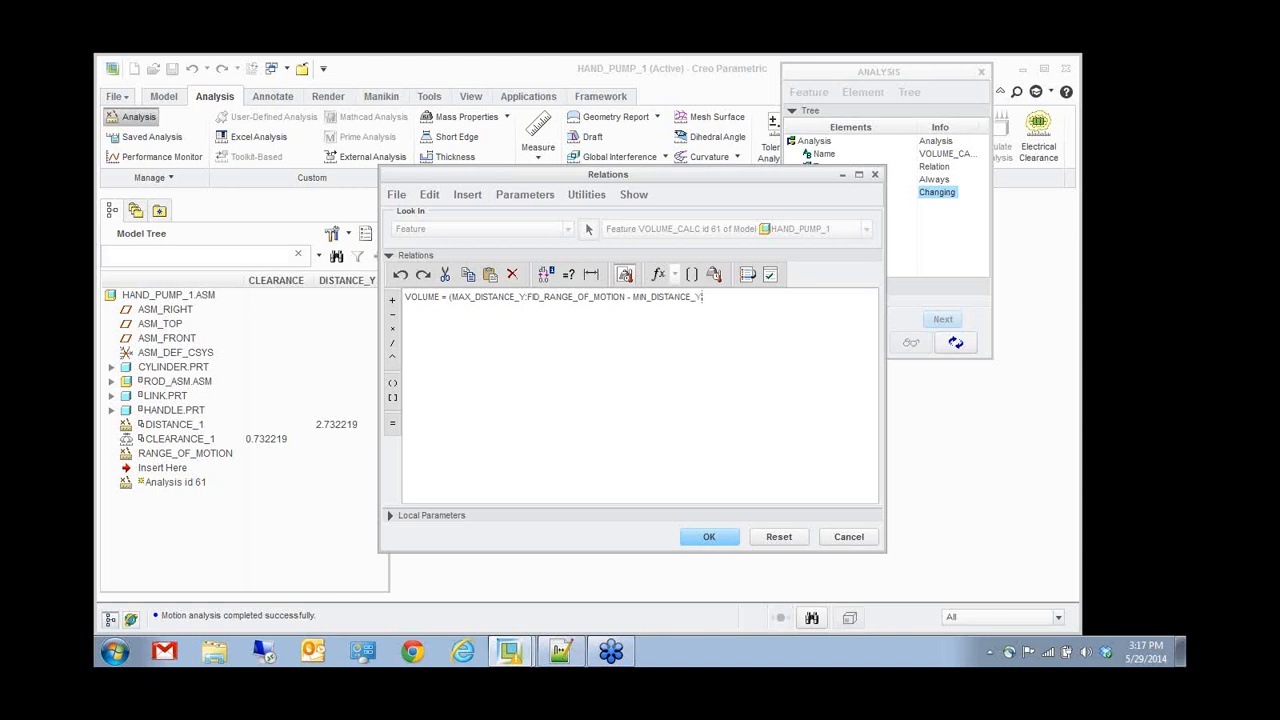
text(:FID_RANGE_OF_MOTION)
text()*PI)
click(767, 273)
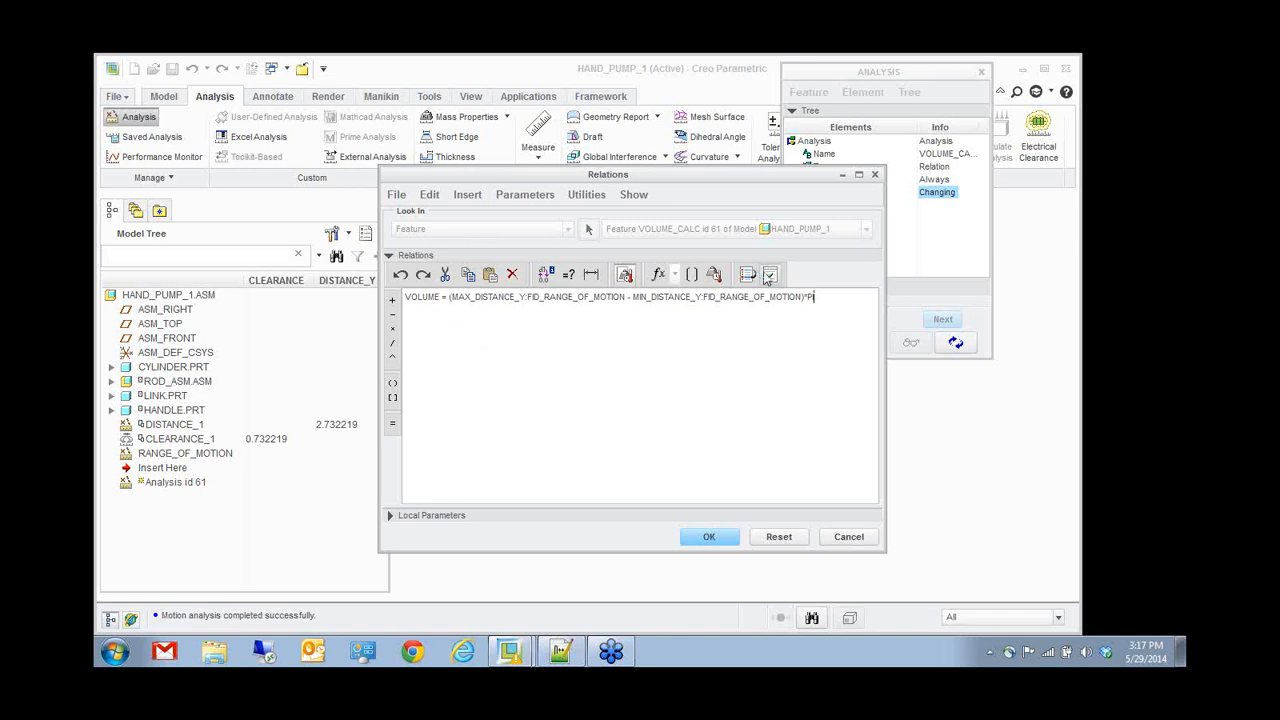
click(646, 401)
click(709, 536)
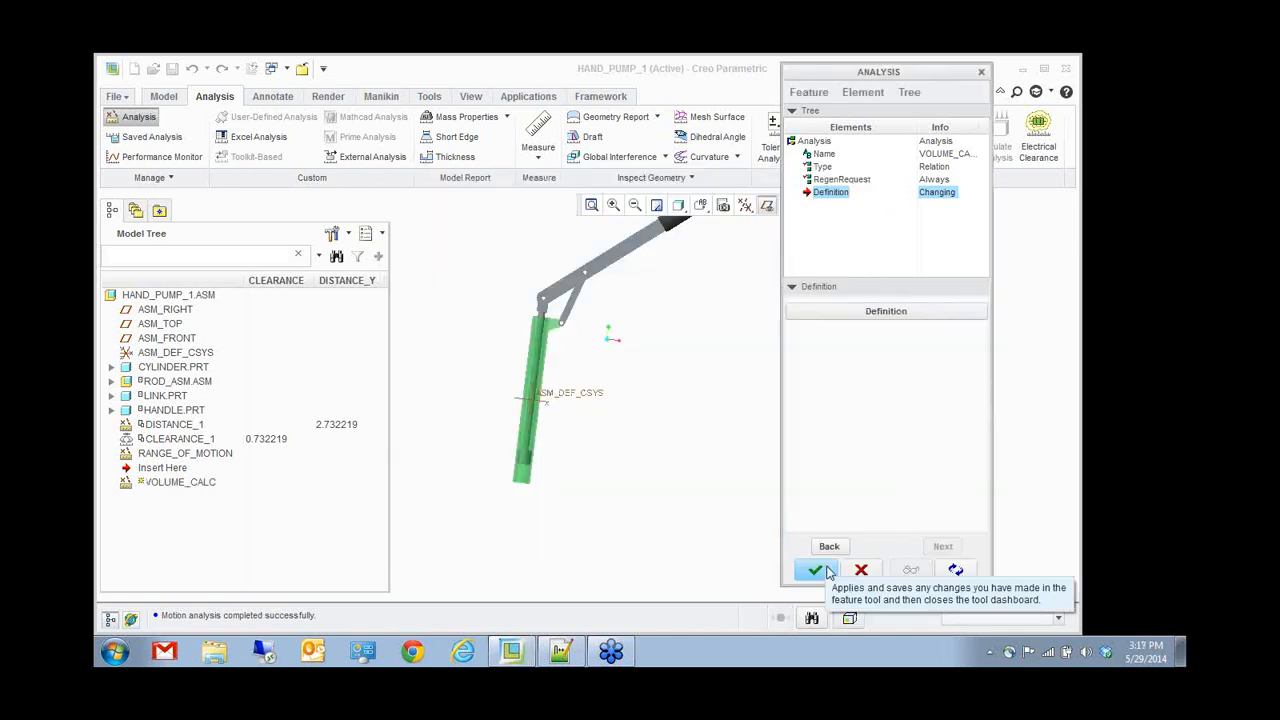
click(824, 572)
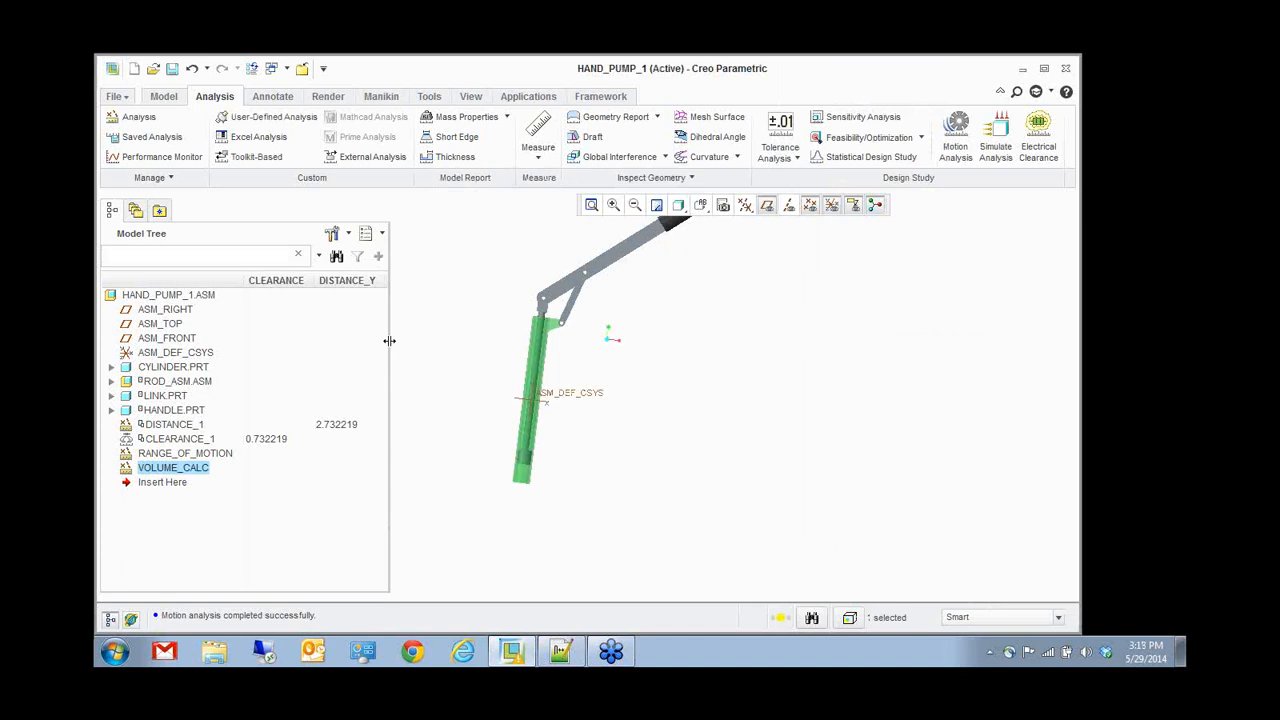
- Add the feature parameter VOLUME as a model tree column and widen the tree so the column shows
click(335, 234)
click(372, 281)
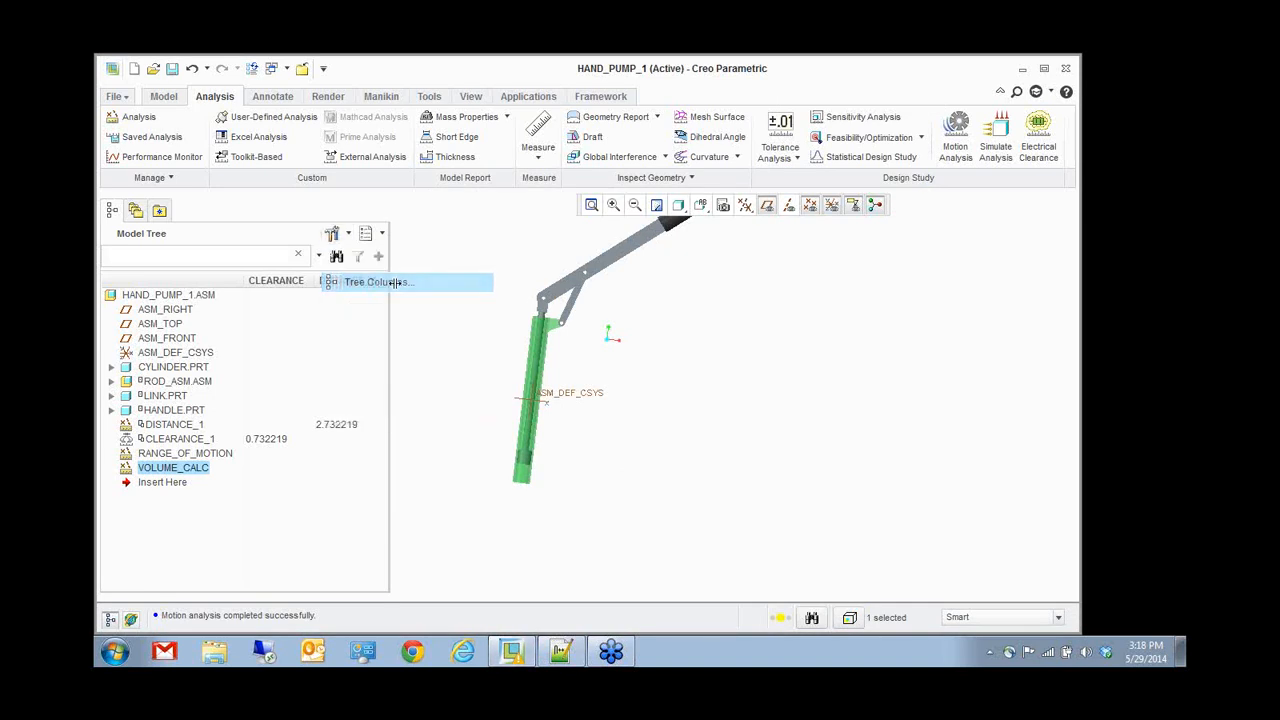
click(540, 286)
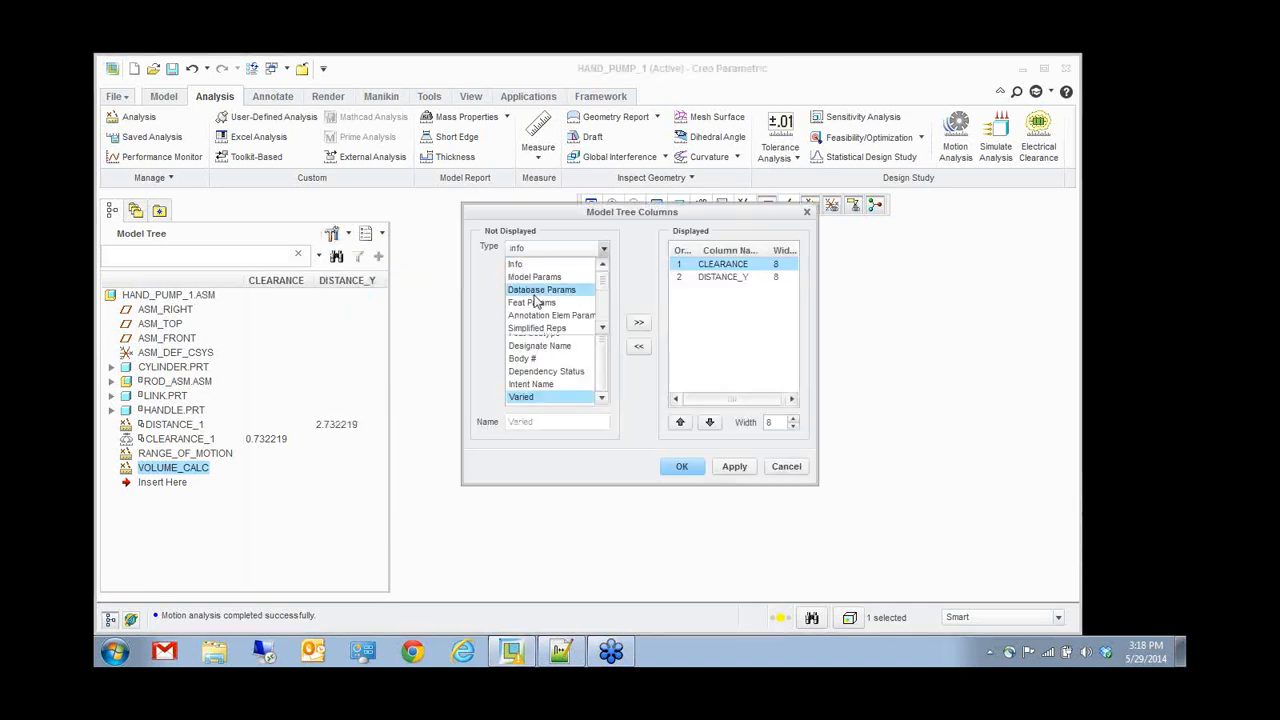
click(547, 422)
text(VOLUME)
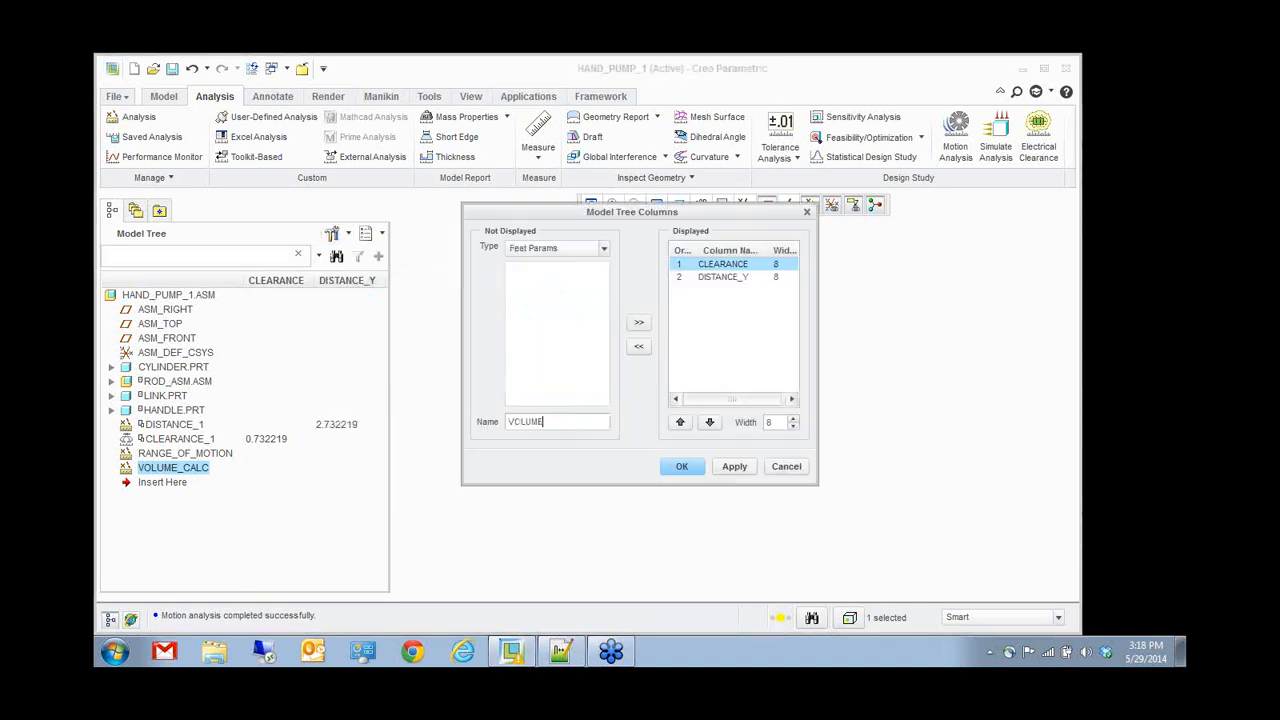
click(639, 322)
click(682, 466)
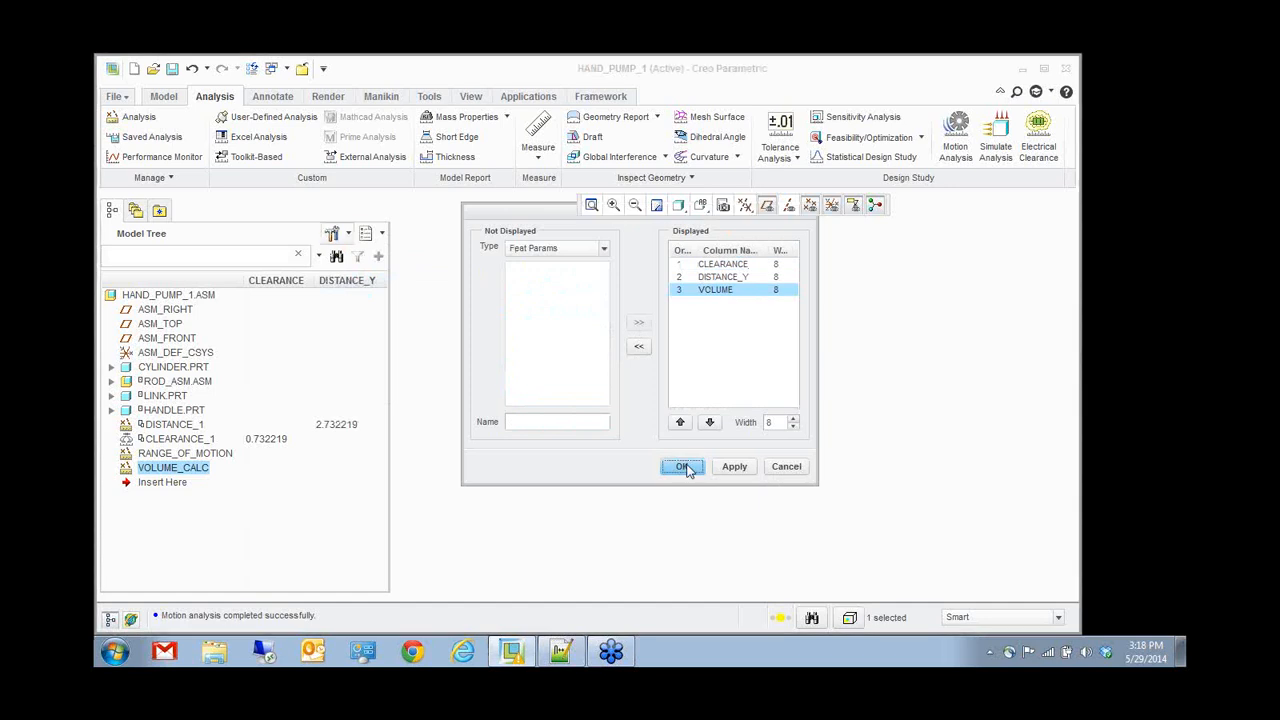
drag(438, 457, 486, 460)
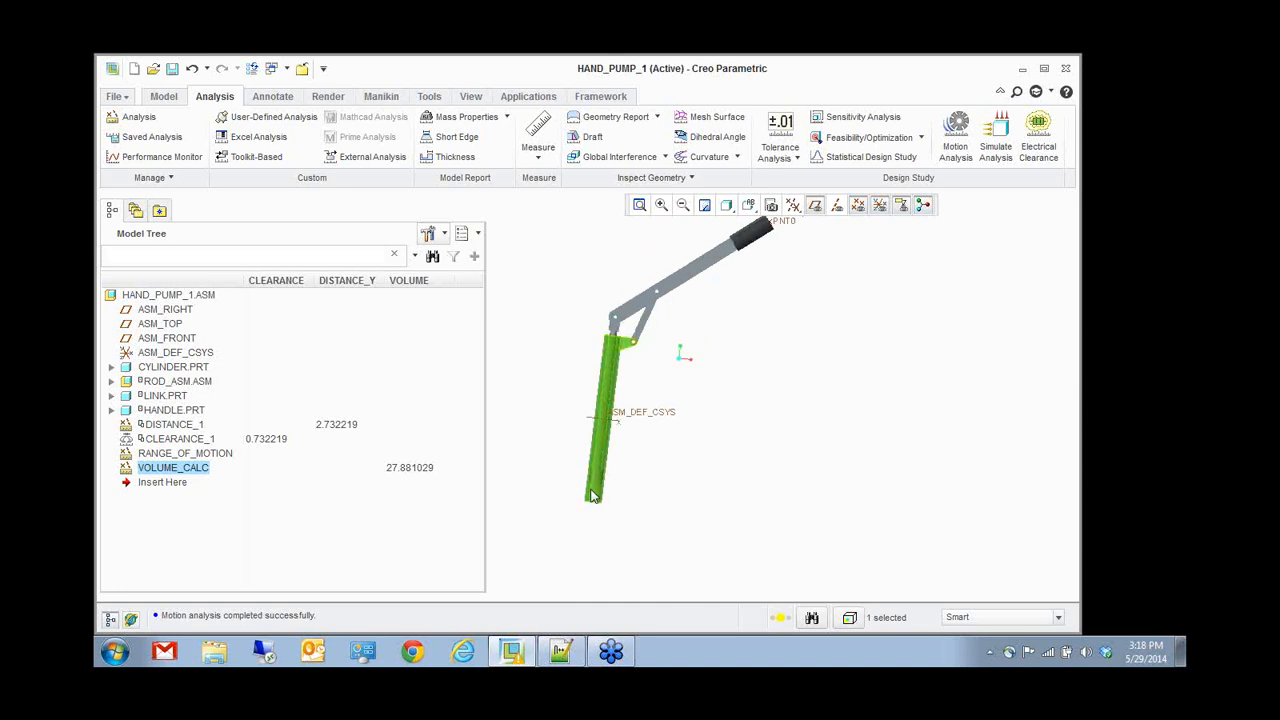
- Start a sensitivity study and select the link's 8.000 length dimension as its variable
scroll(640, 488, up, 4)
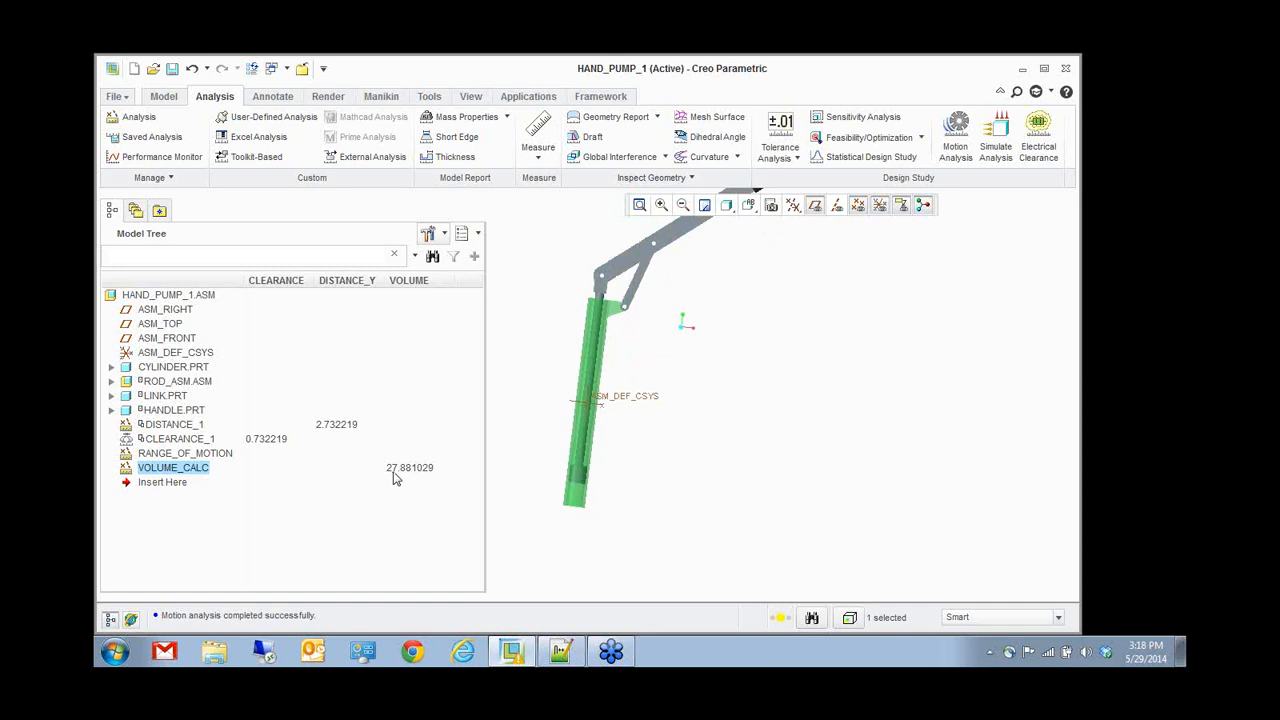
click(505, 481)
scroll(621, 533, up, 1)
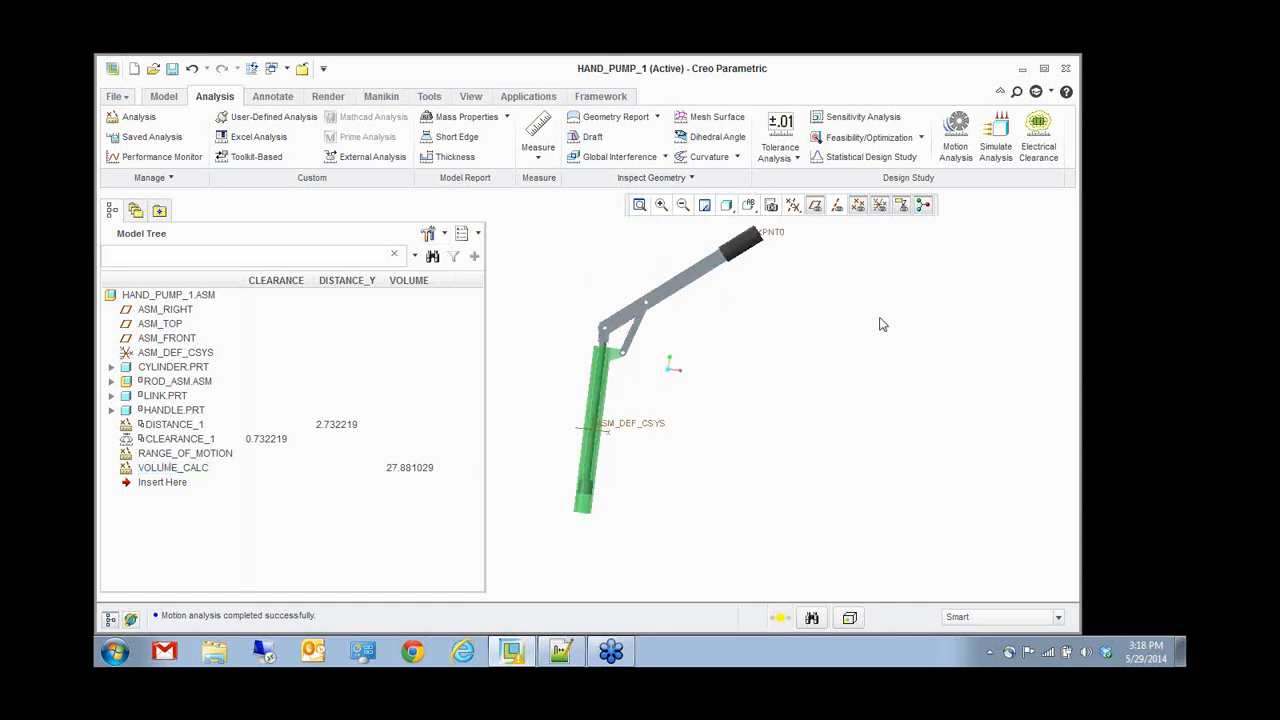
click(863, 118)
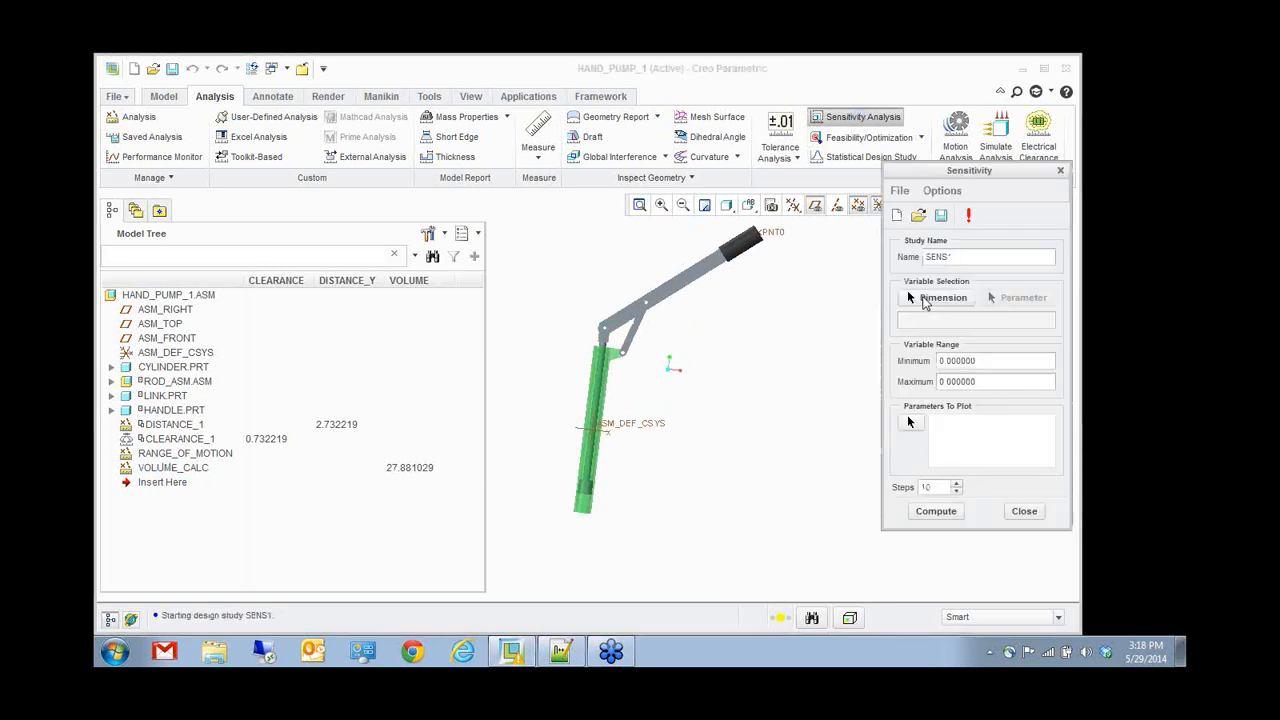
click(925, 298)
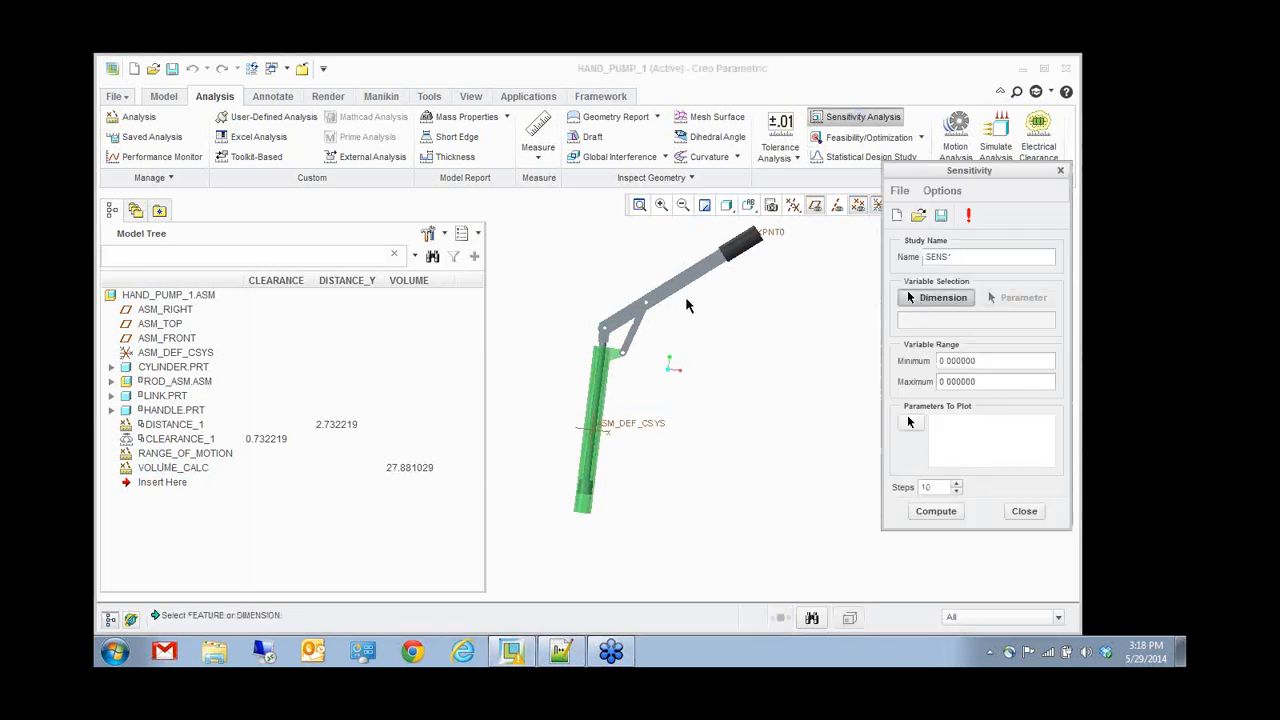
click(634, 338)
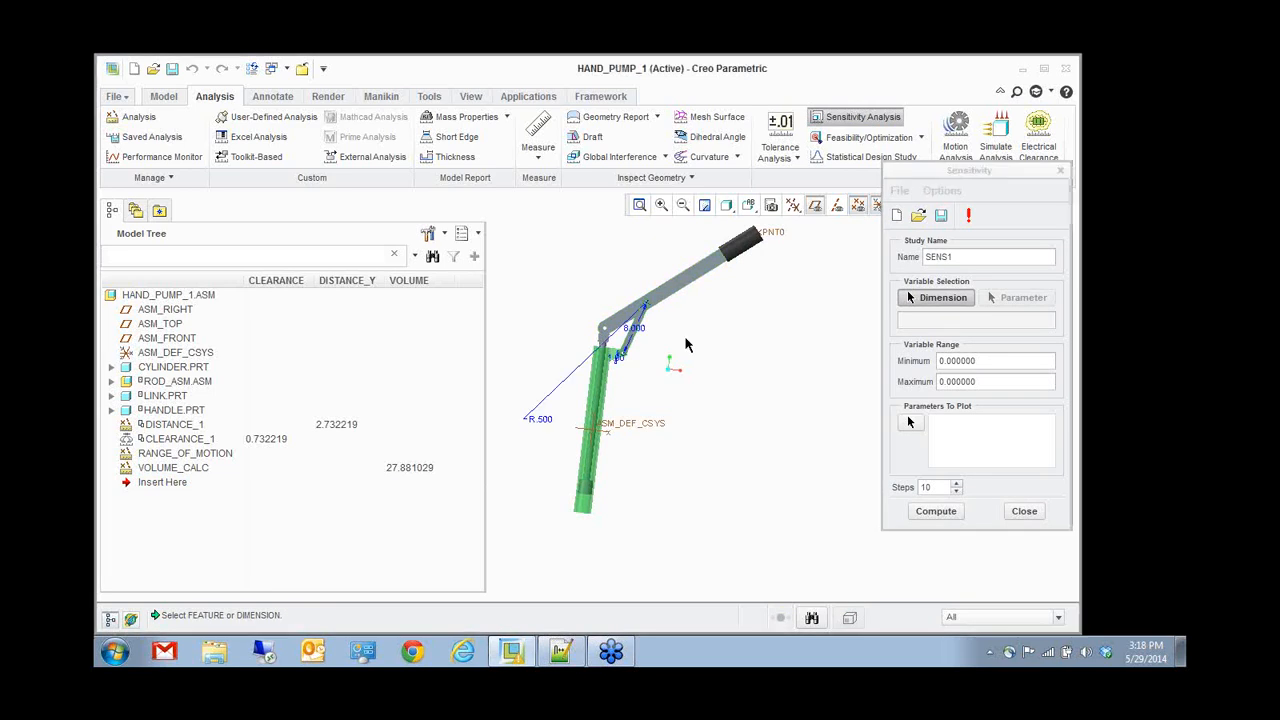
click(633, 331)
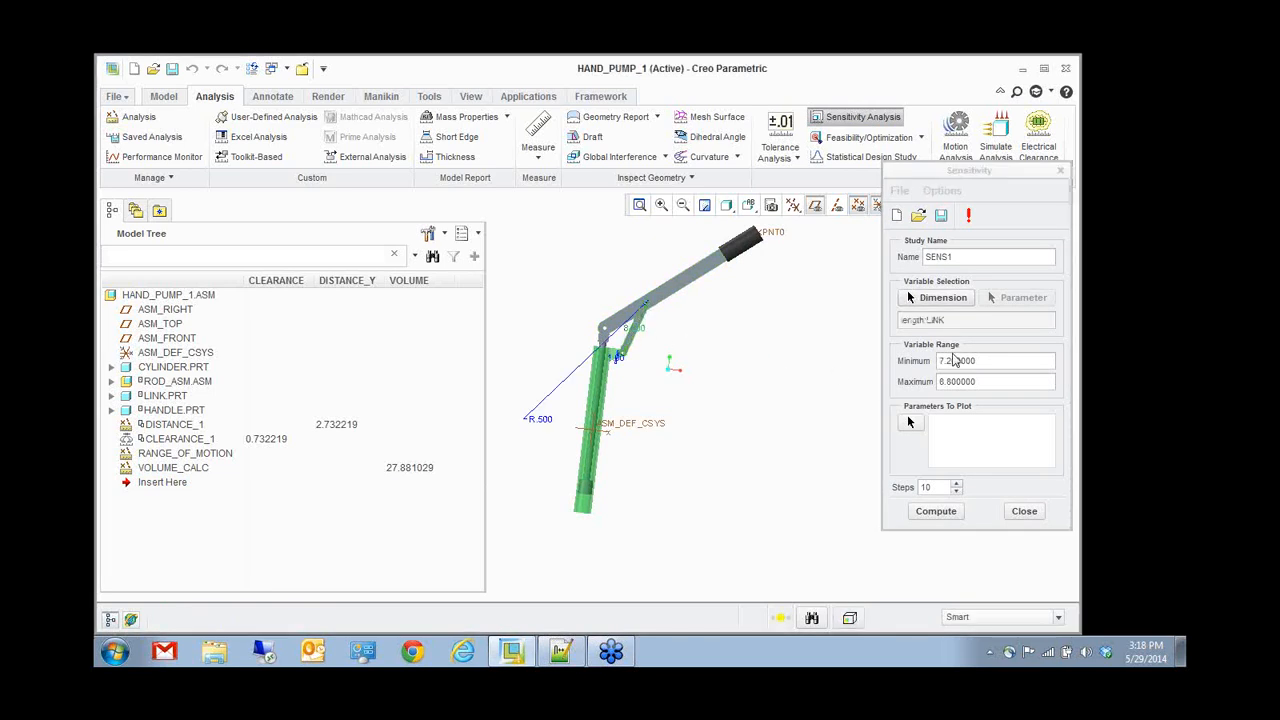
- Set the link length range from 6 to 10 and choose VOLUME:VOLUME_CALC as the parameter to plot
text(6.)
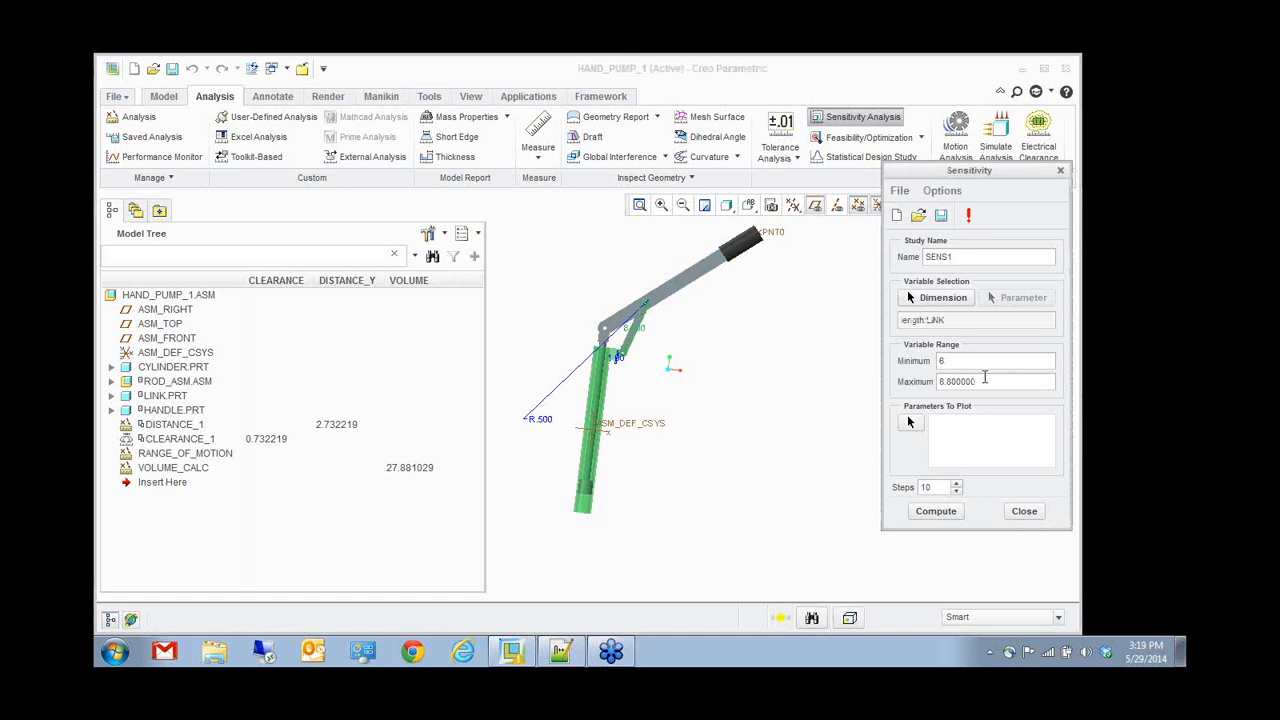
key(Tab)
text(10)
click(910, 422)
click(927, 561)
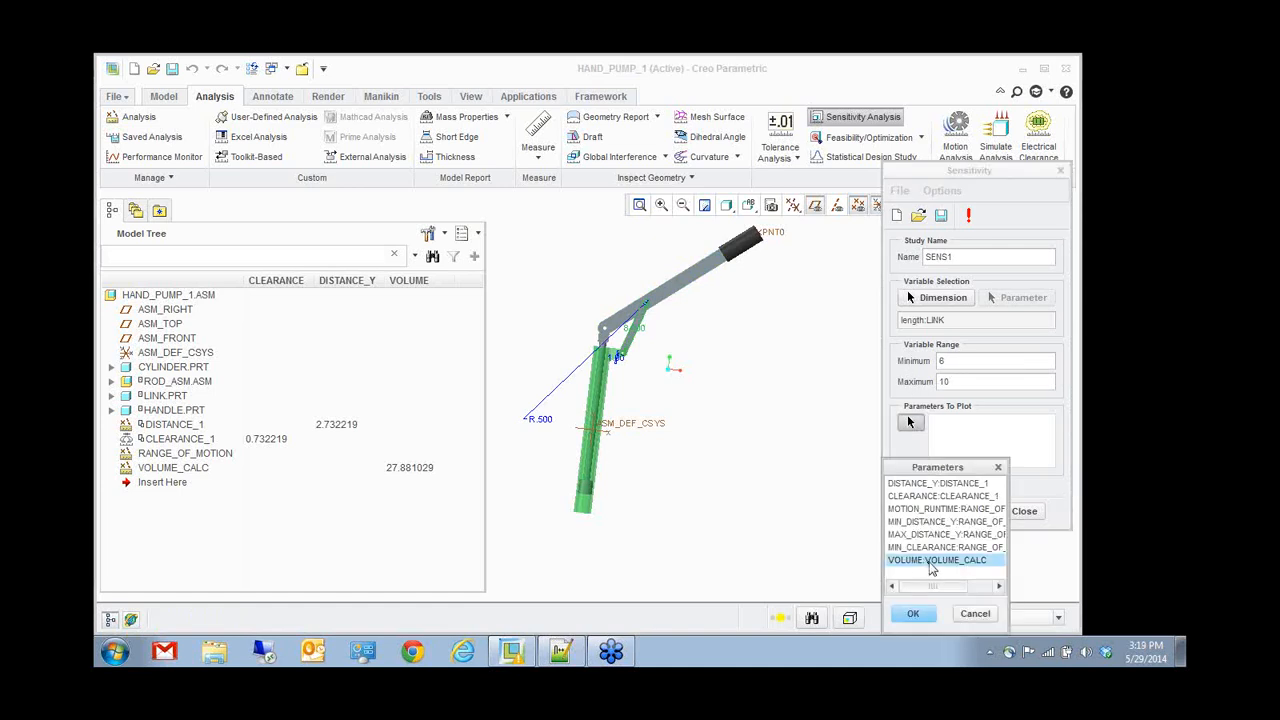
click(913, 614)
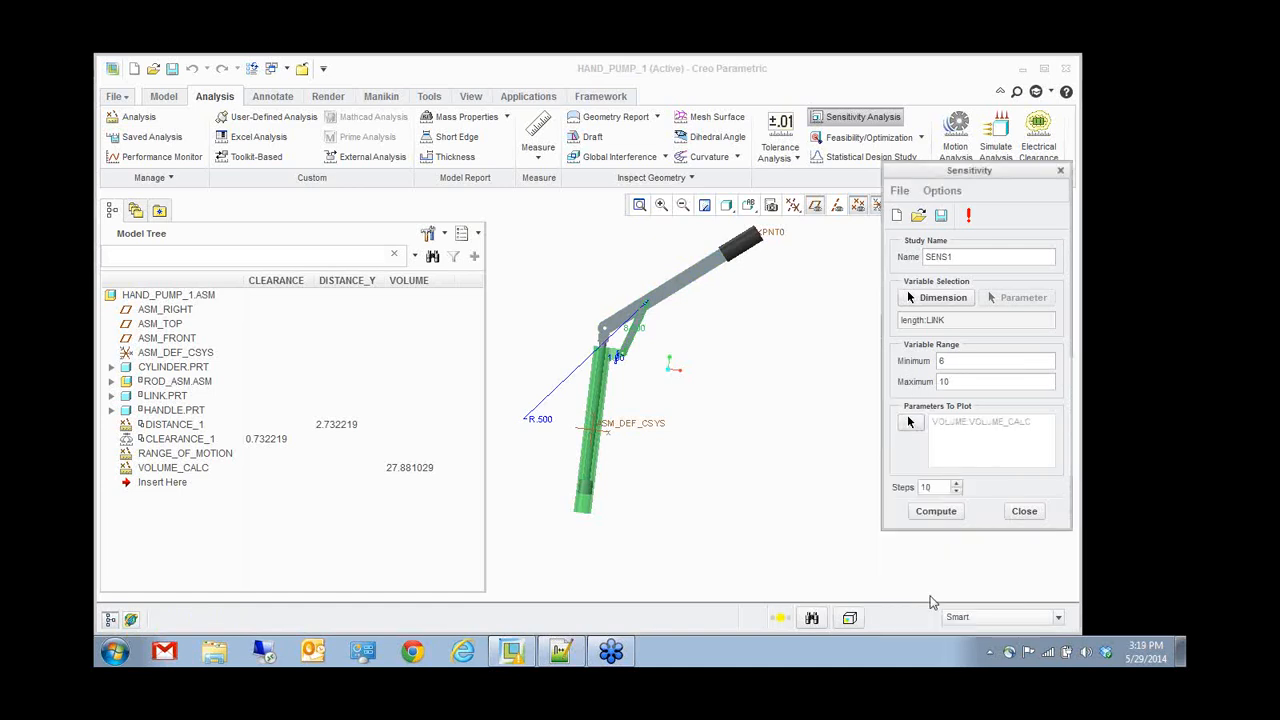
- Compute the sensitivity study with 5 steps, check the plotted volume at link length 10, and close the study
double_click(934, 487)
text(5)
click(940, 513)
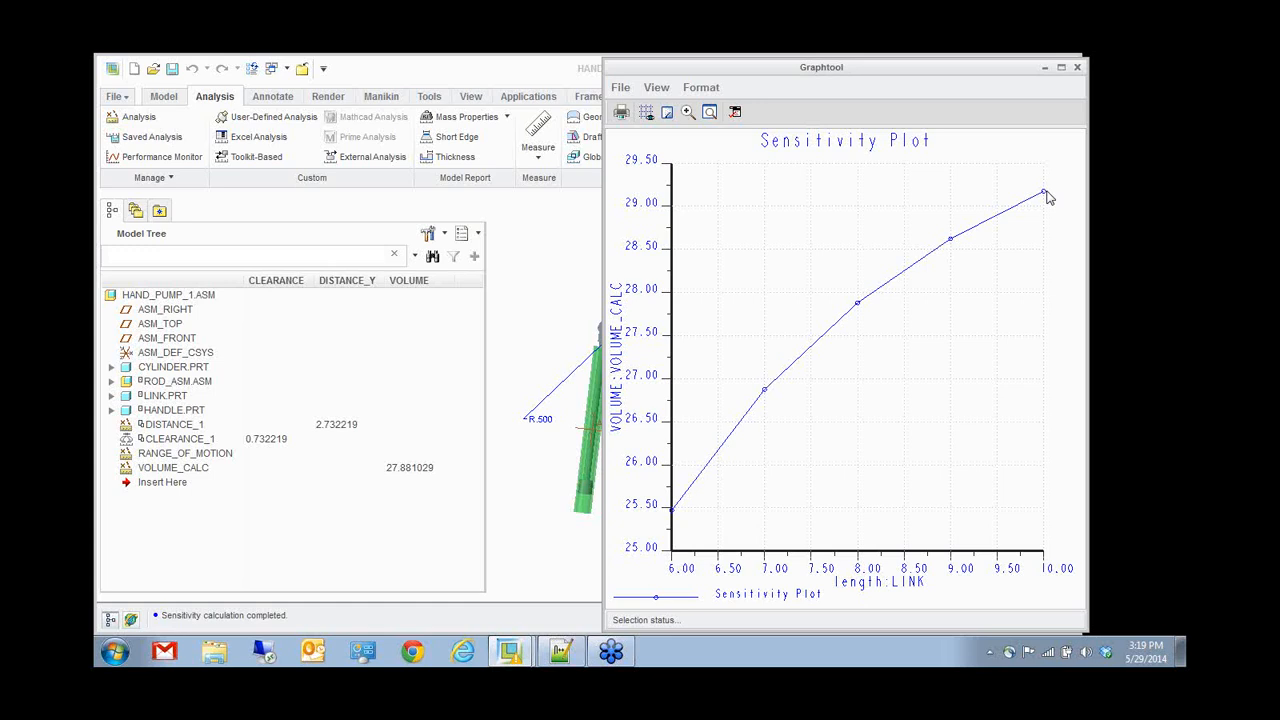
mouse_move(1046, 194)
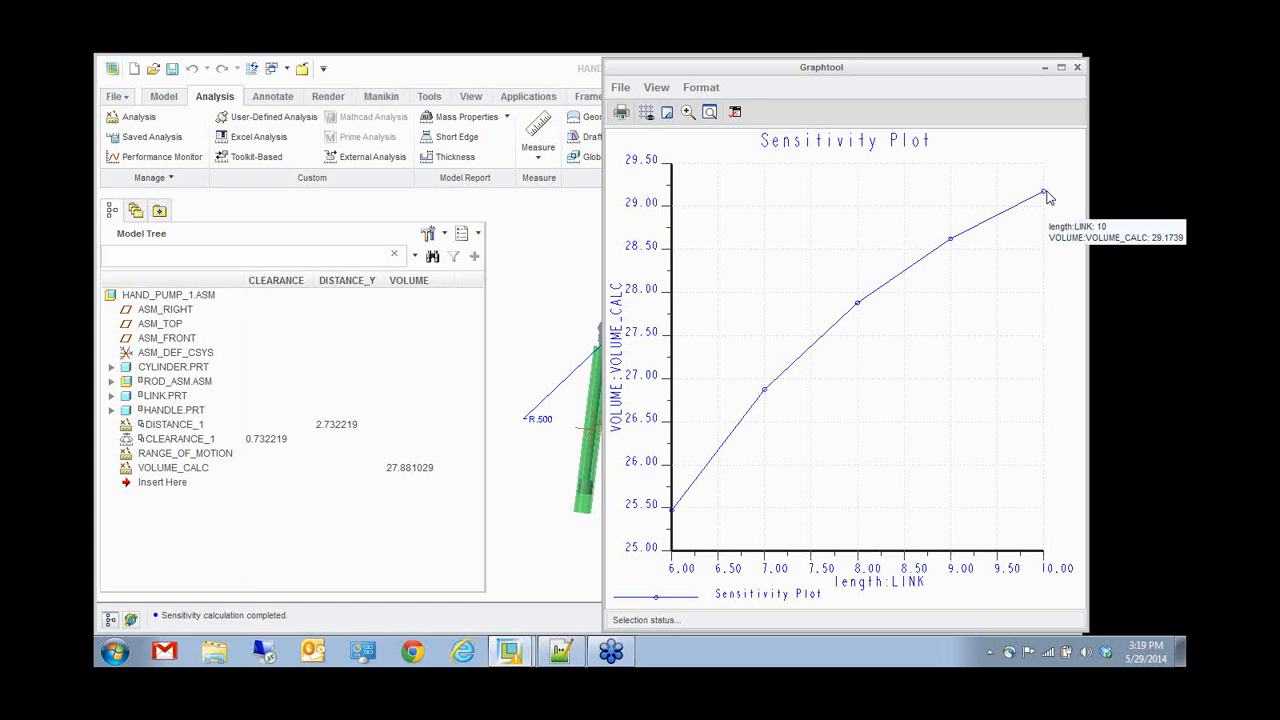
click(1077, 67)
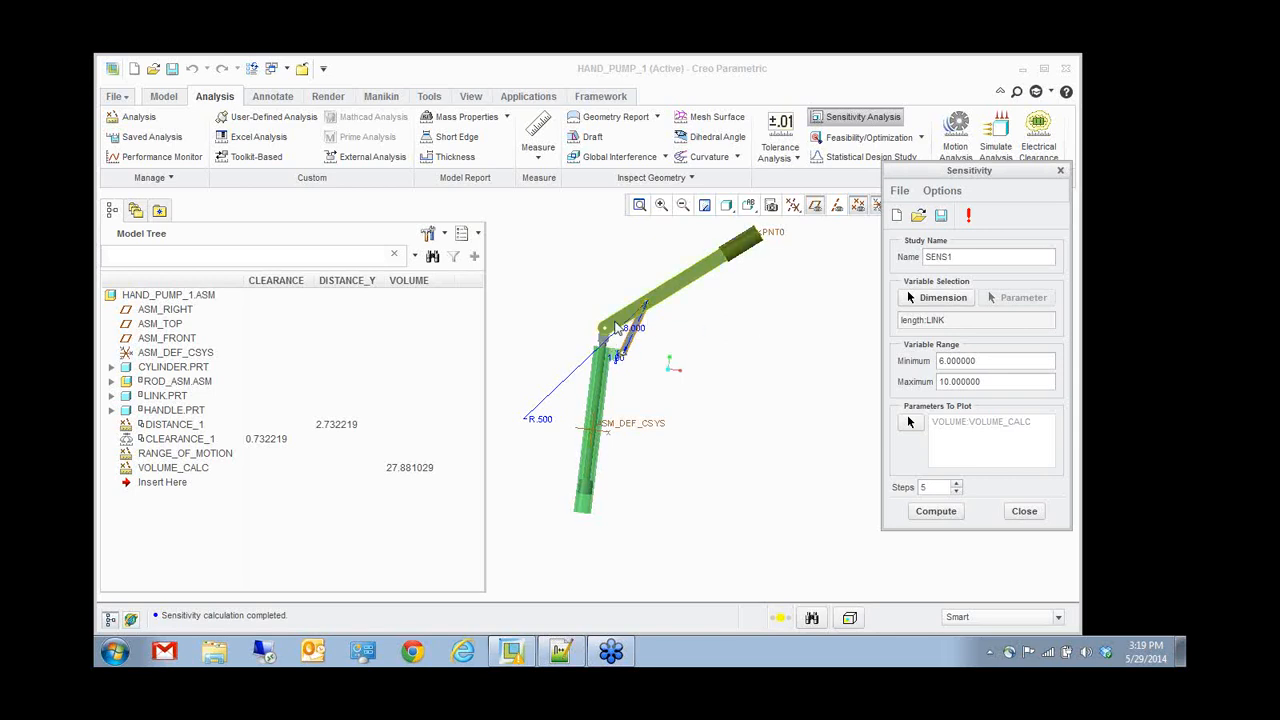
scroll(620, 328, up, 3)
scroll(602, 332, up, 2)
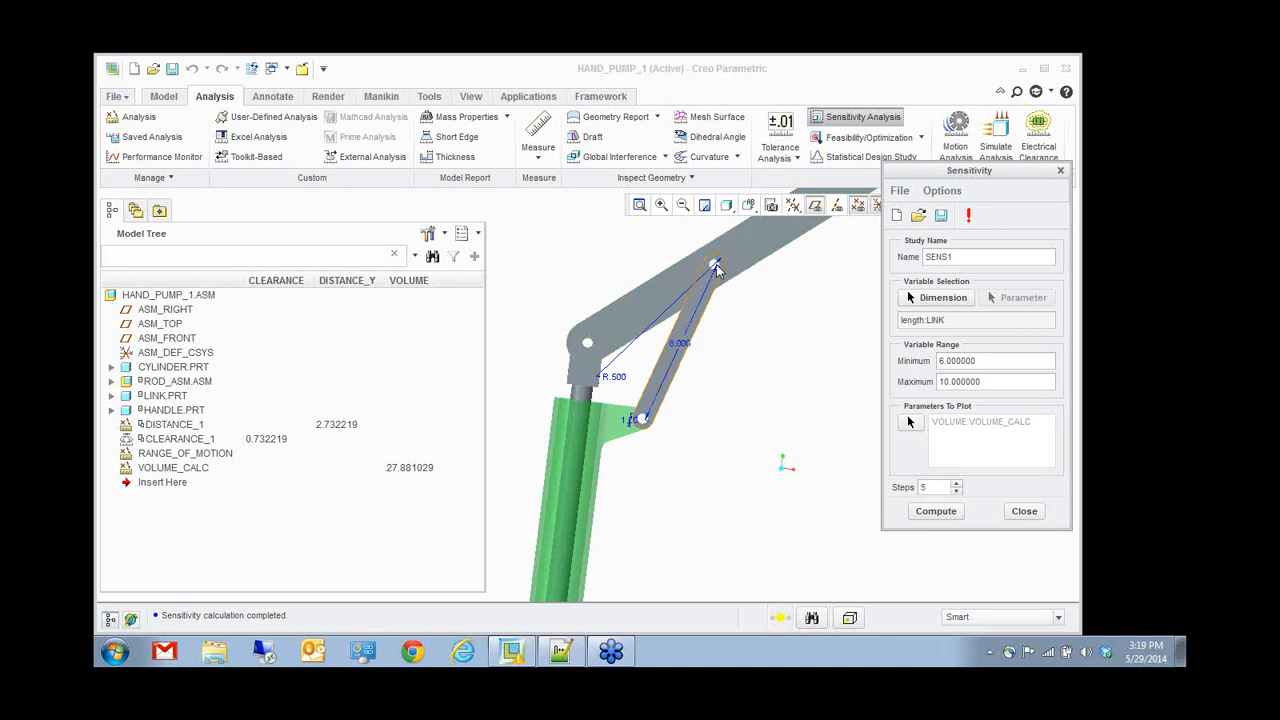
click(1024, 511)
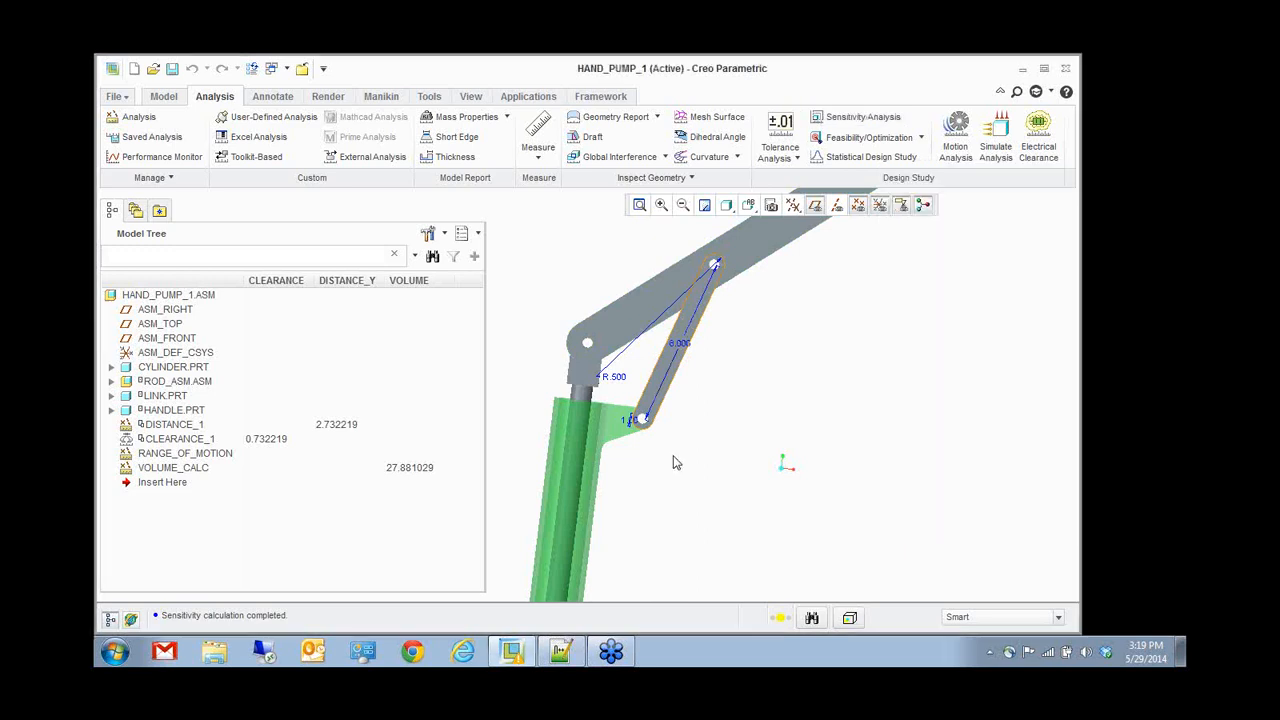
- Start a feasibility/optimization design study and move its dialog clear of the pump model
scroll(614, 447, up, 2)
scroll(628, 268, up, 1)
scroll(837, 162, up, 1)
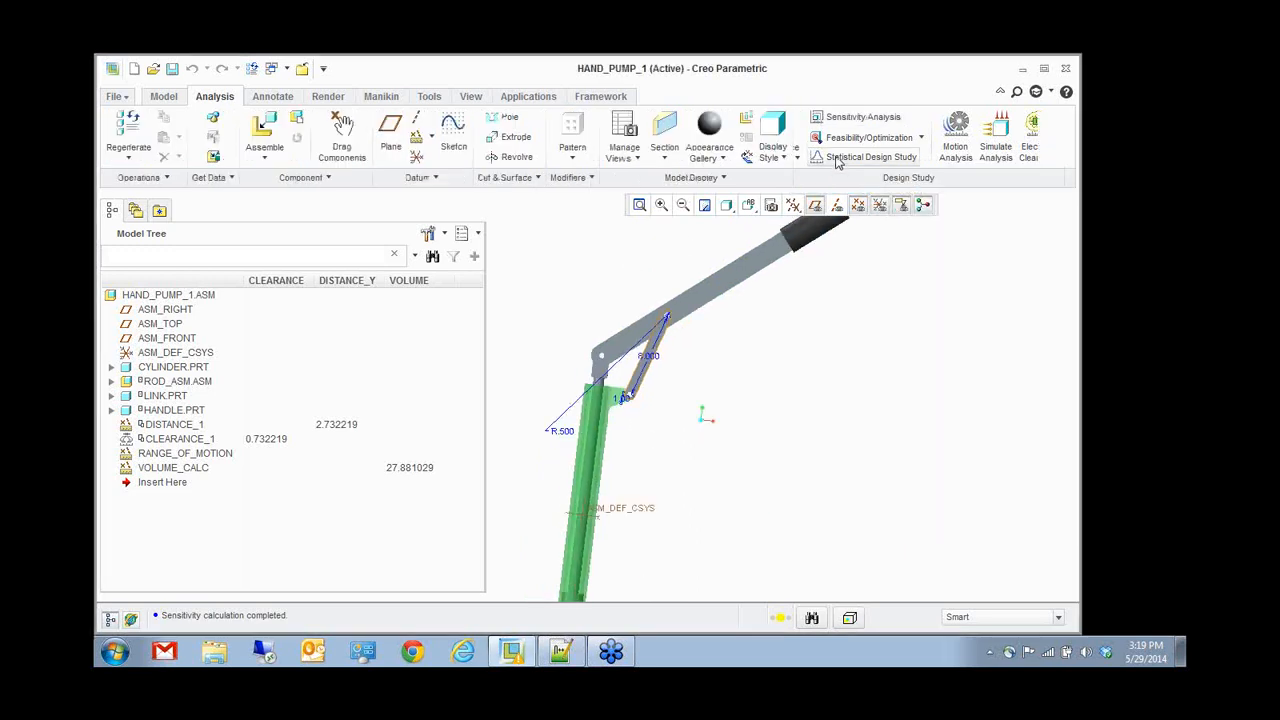
scroll(840, 155, down, 1)
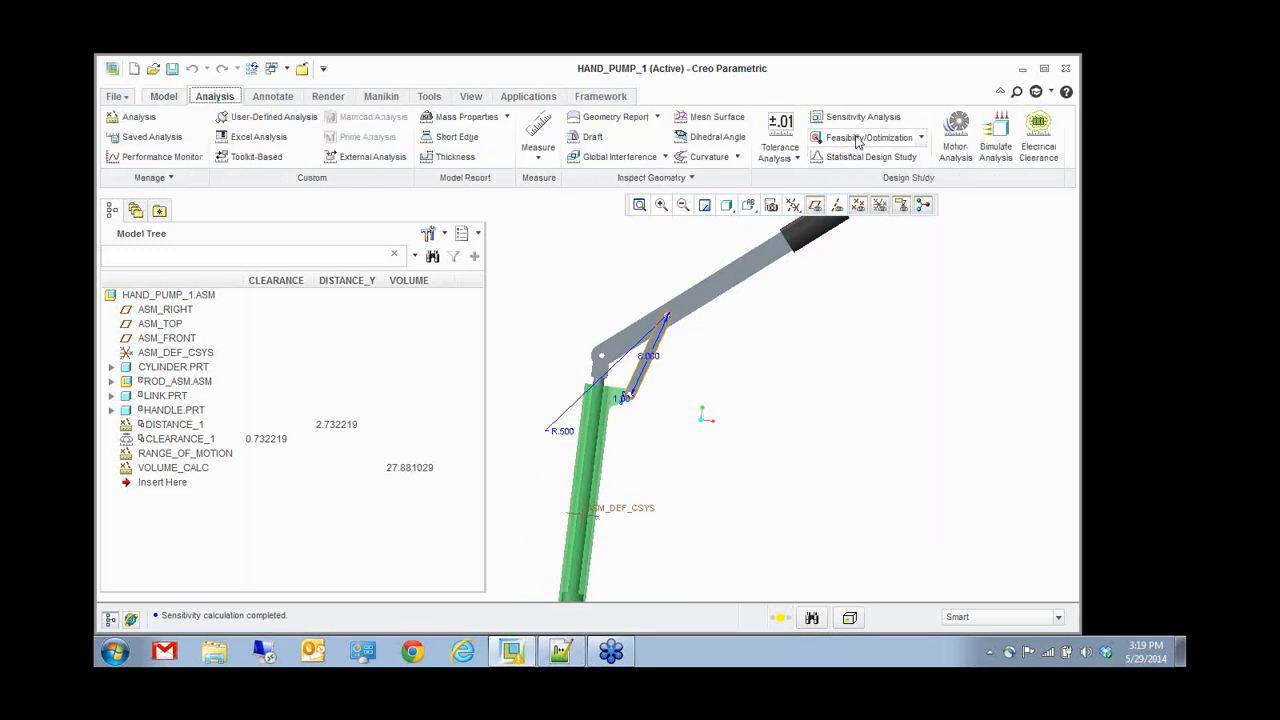
click(856, 139)
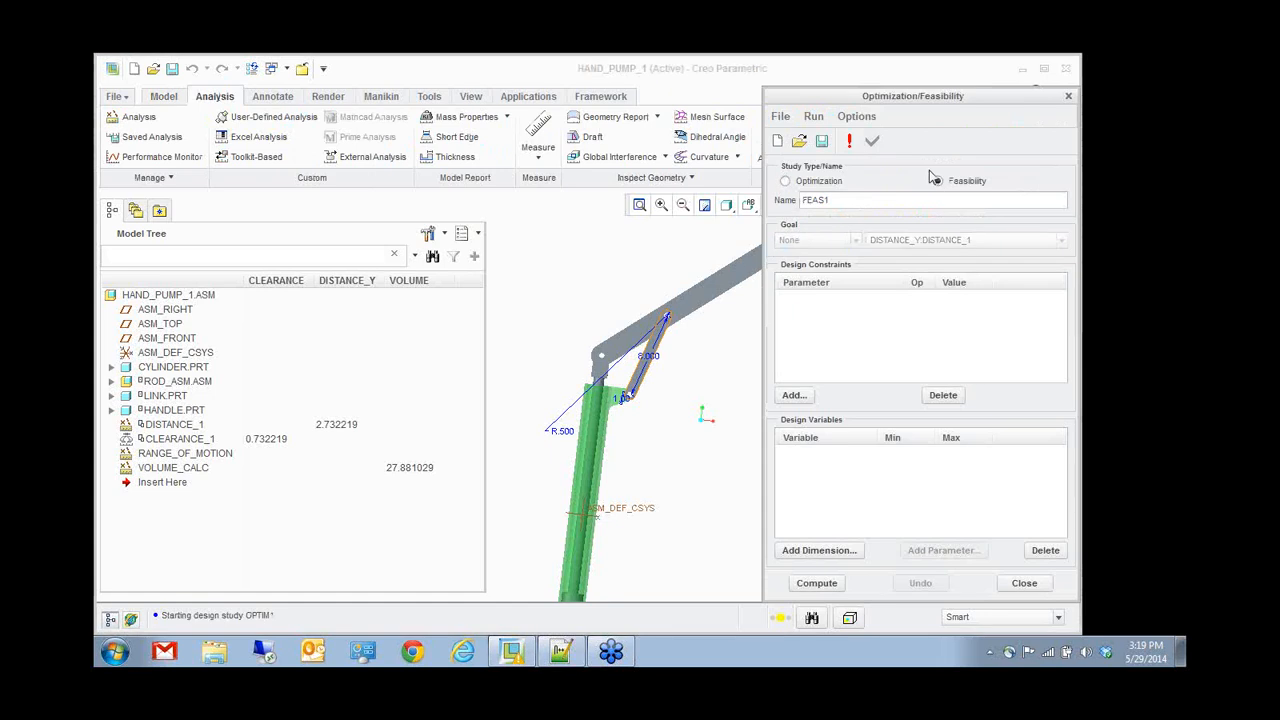
drag(894, 99, 925, 79)
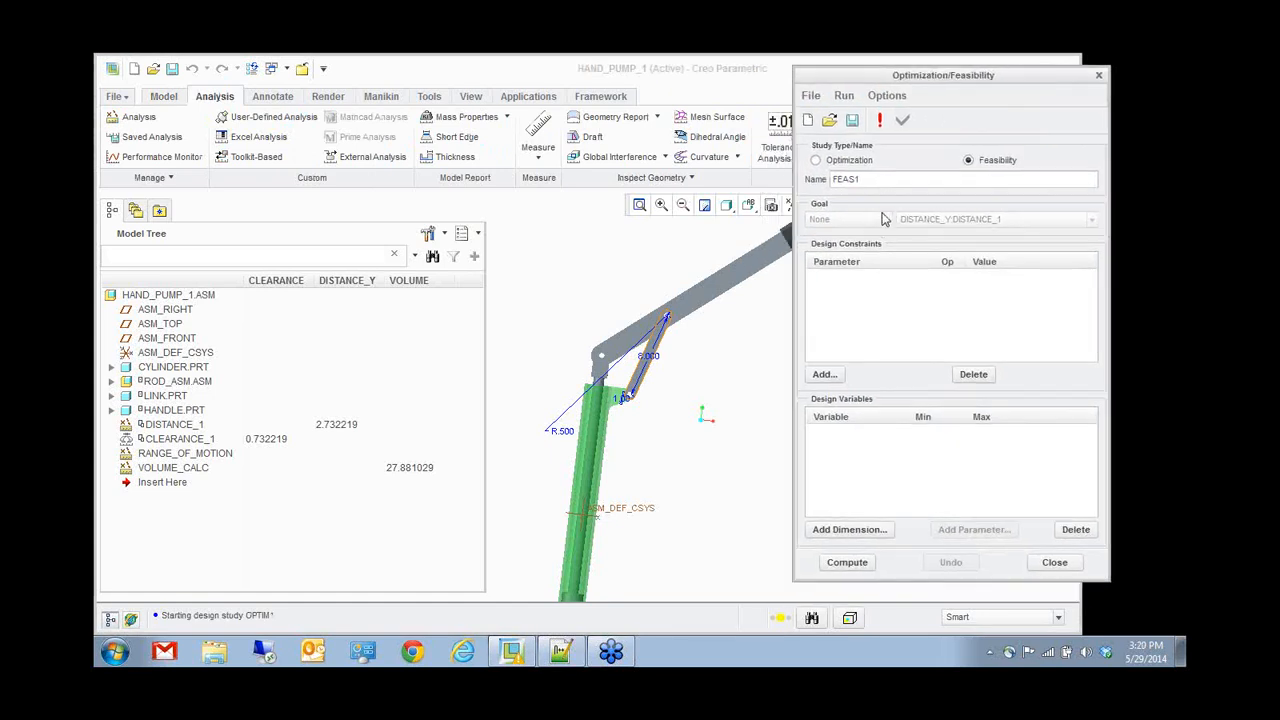
click(816, 161)
click(886, 219)
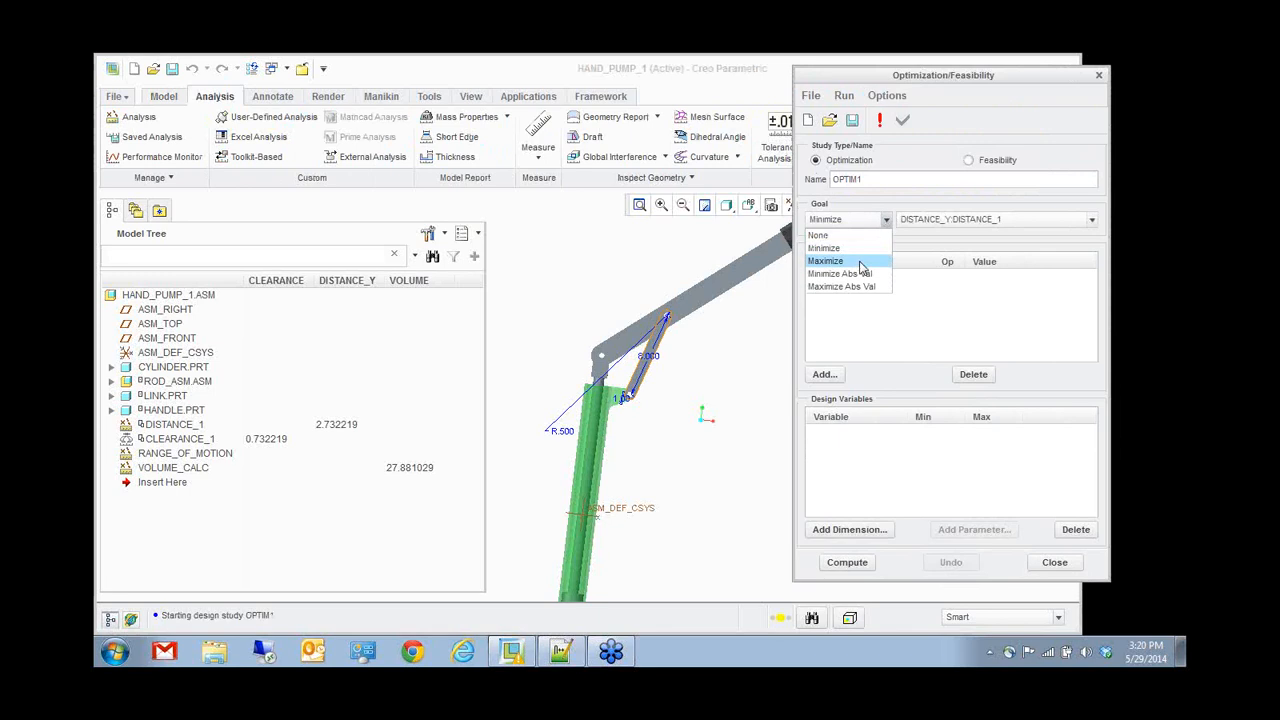
click(856, 263)
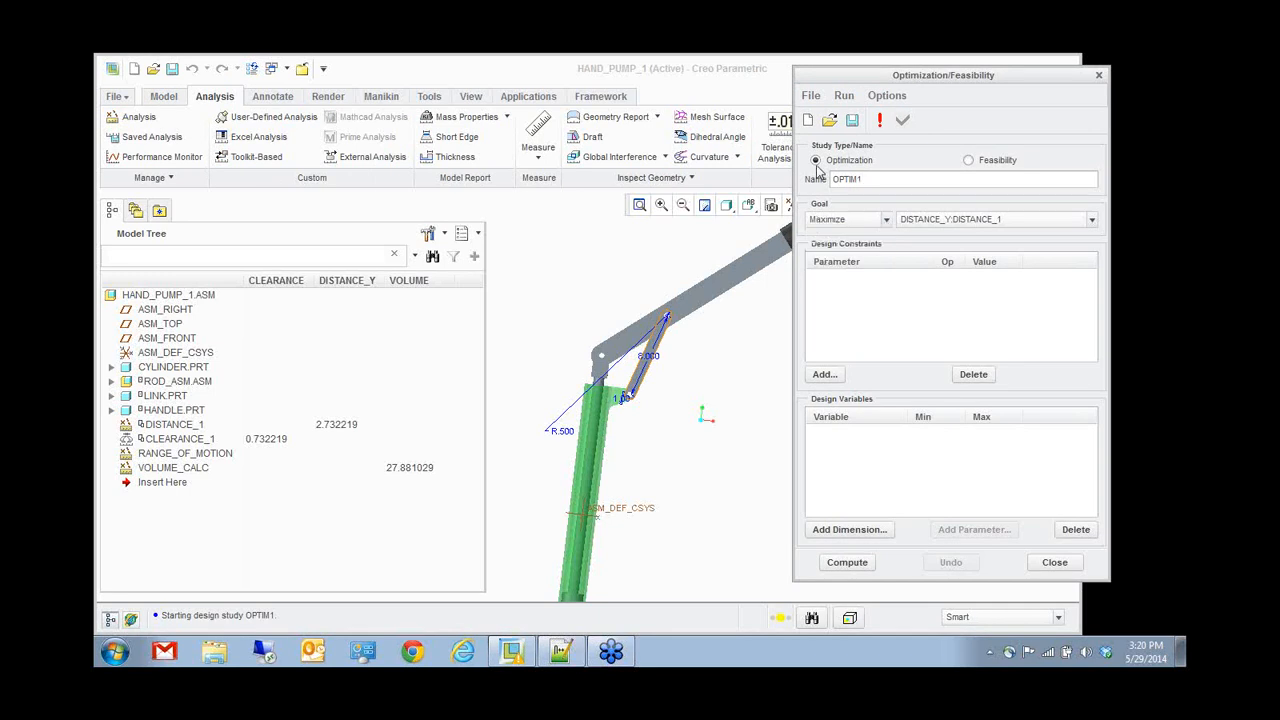
click(969, 161)
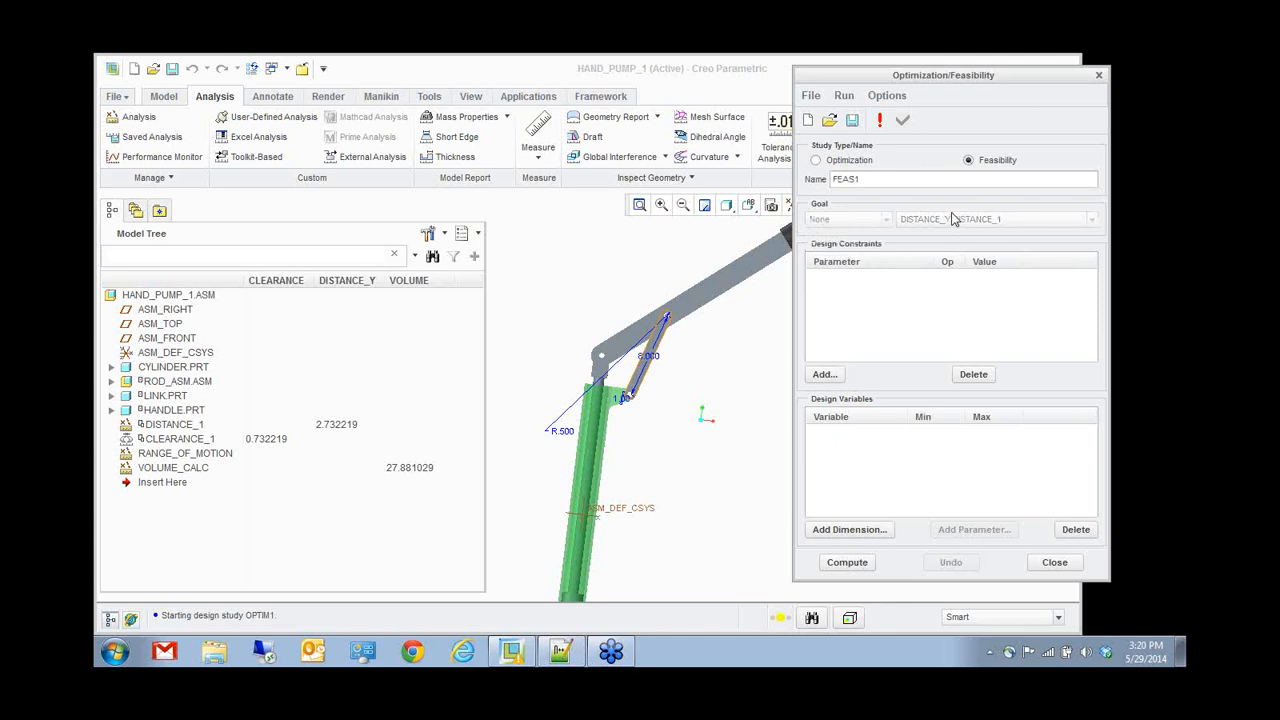
- Set the study type to Optimization with the goal to maximize VOLUME:VOLUME_CALC
click(816, 160)
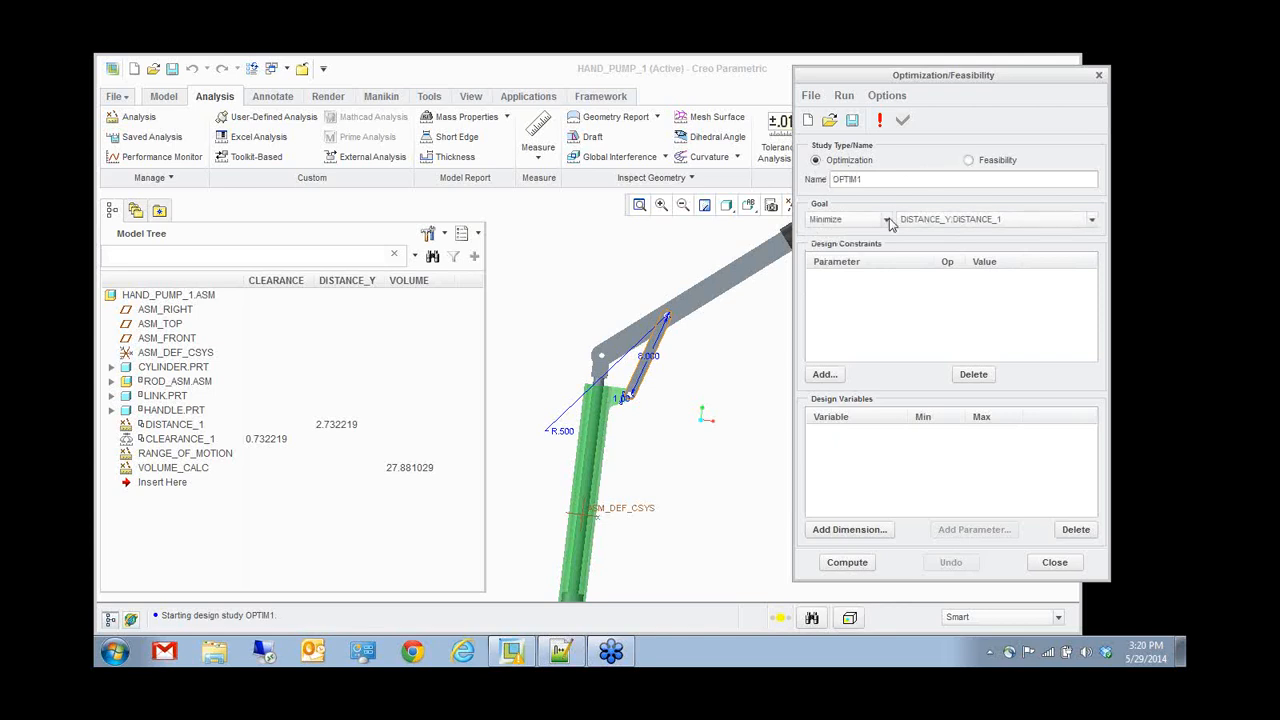
click(886, 220)
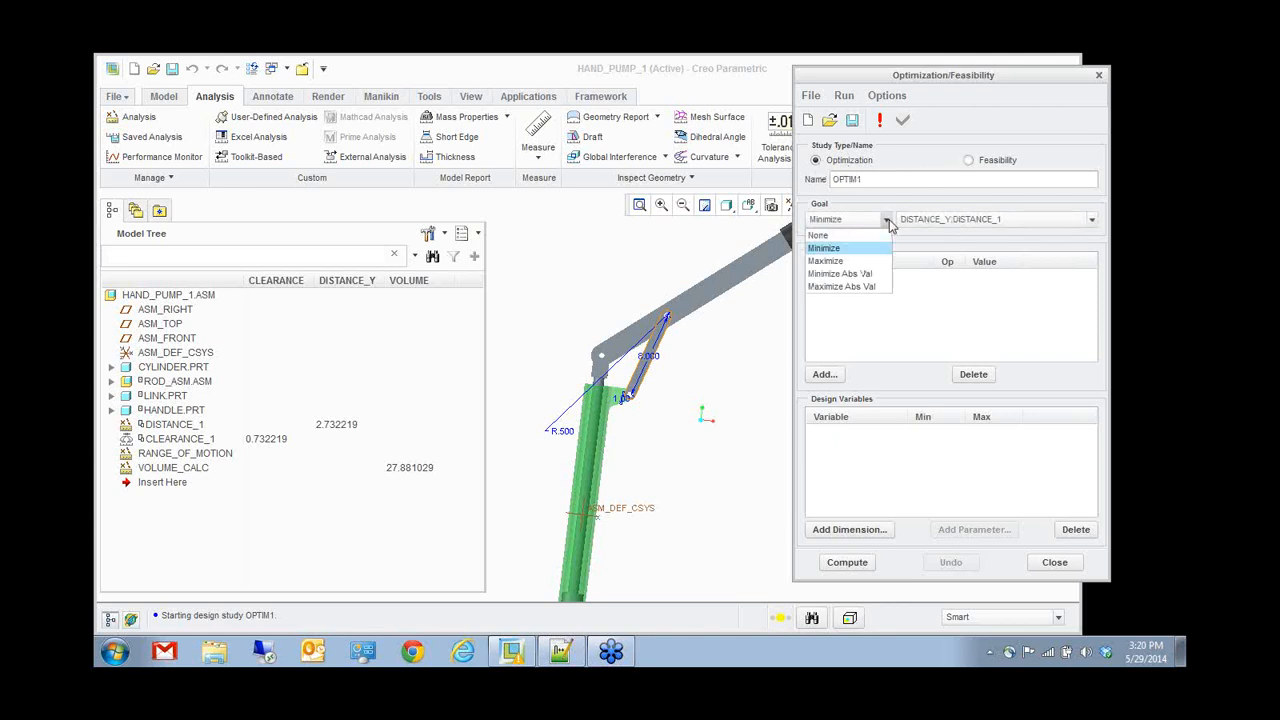
click(866, 261)
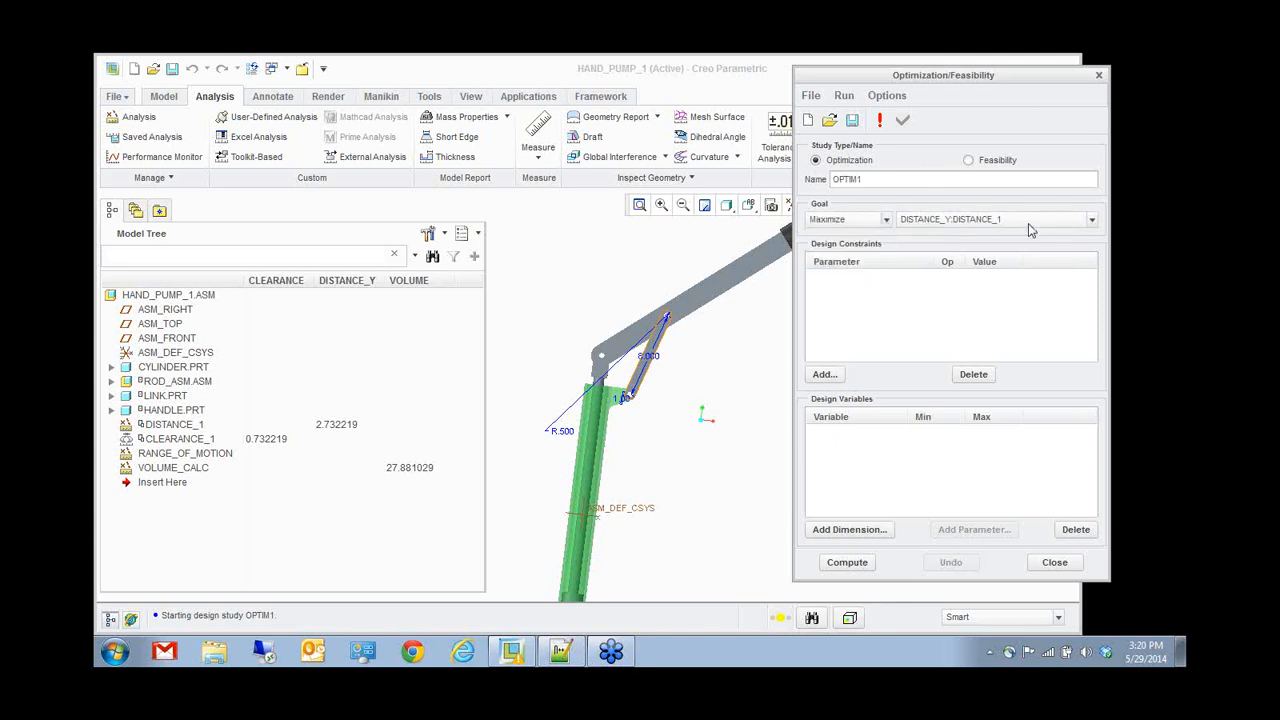
click(1035, 222)
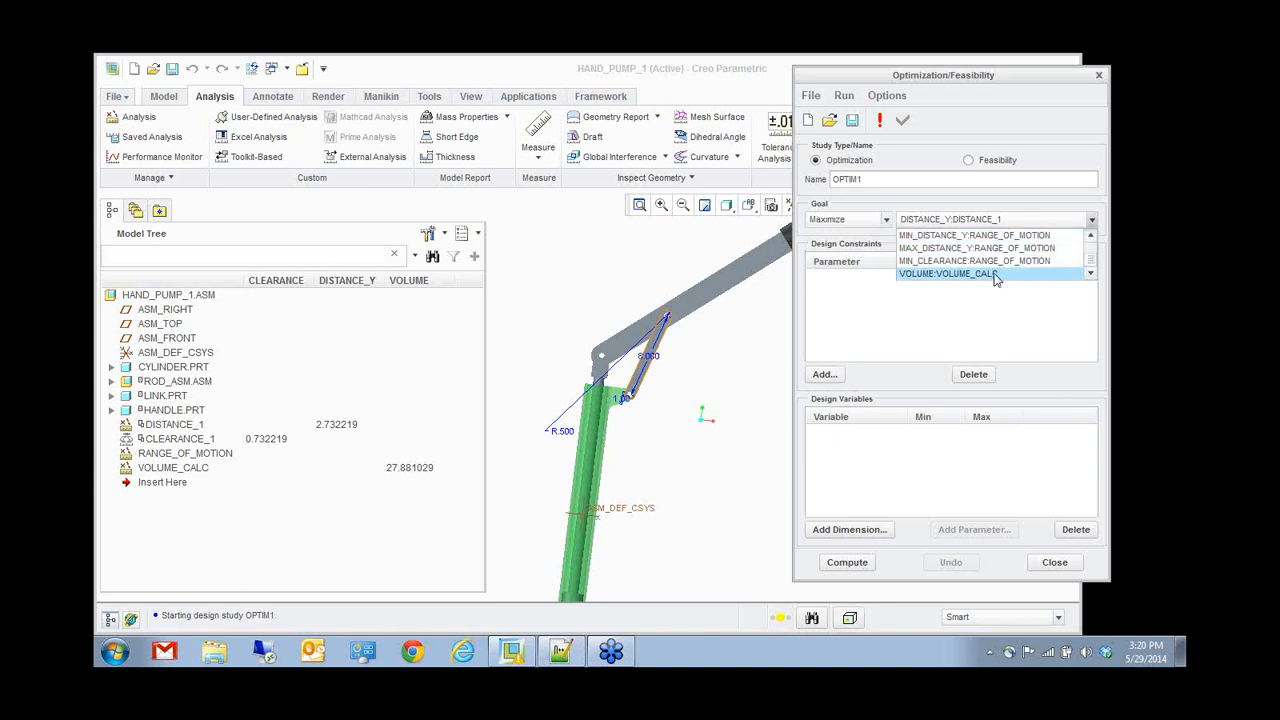
click(995, 274)
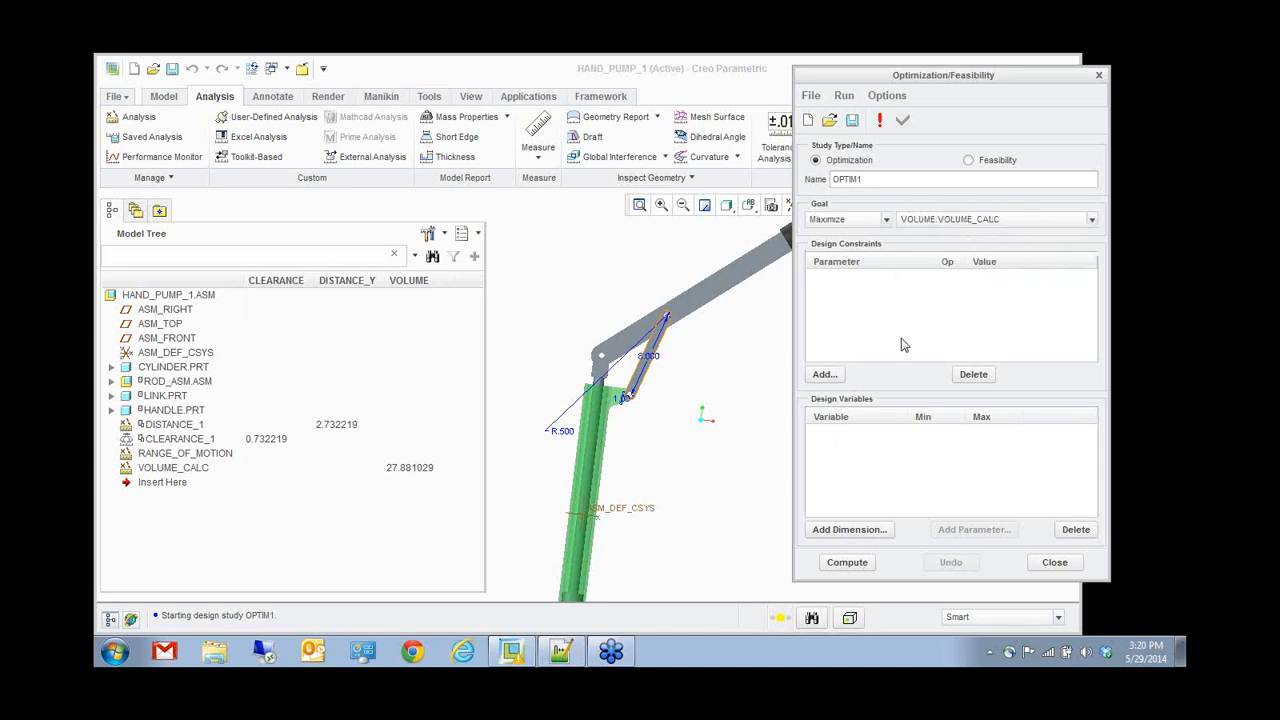
- Add a design constraint requiring CLEARANCE:CLEARANCE_1 to be >= a set value of 0.25
click(825, 374)
drag(900, 547, 573, 161)
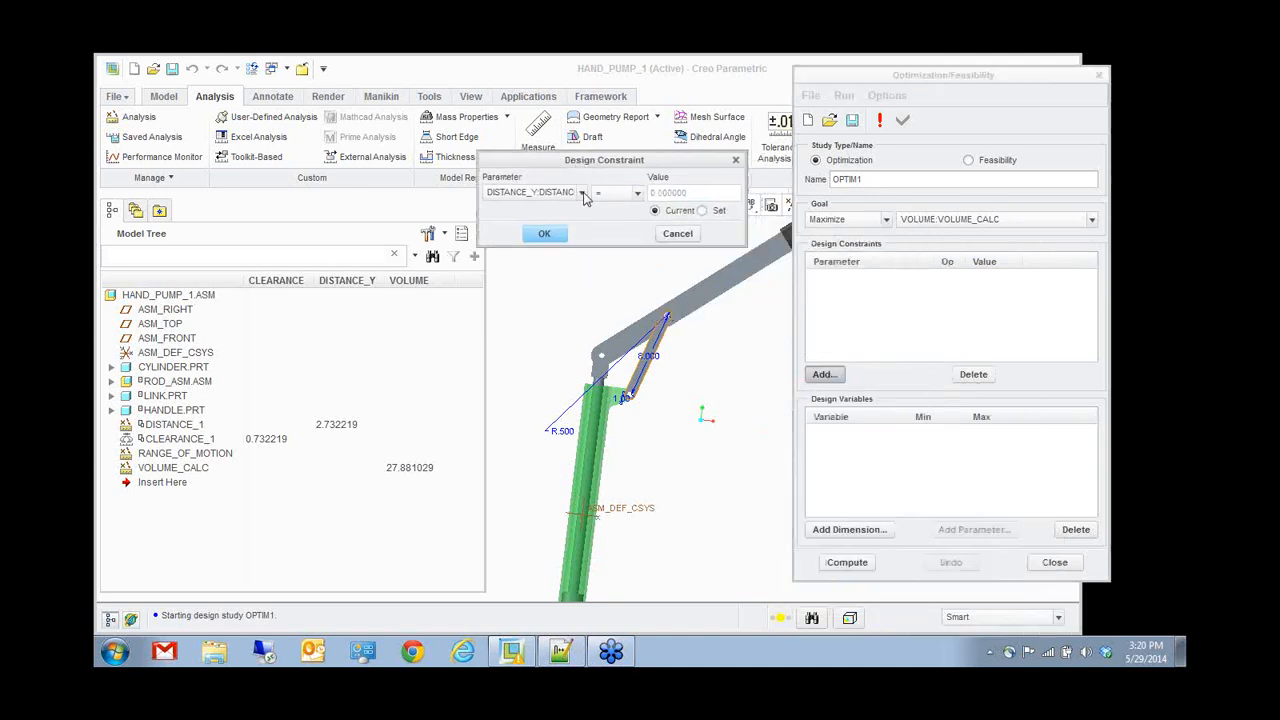
click(583, 193)
click(530, 220)
click(637, 193)
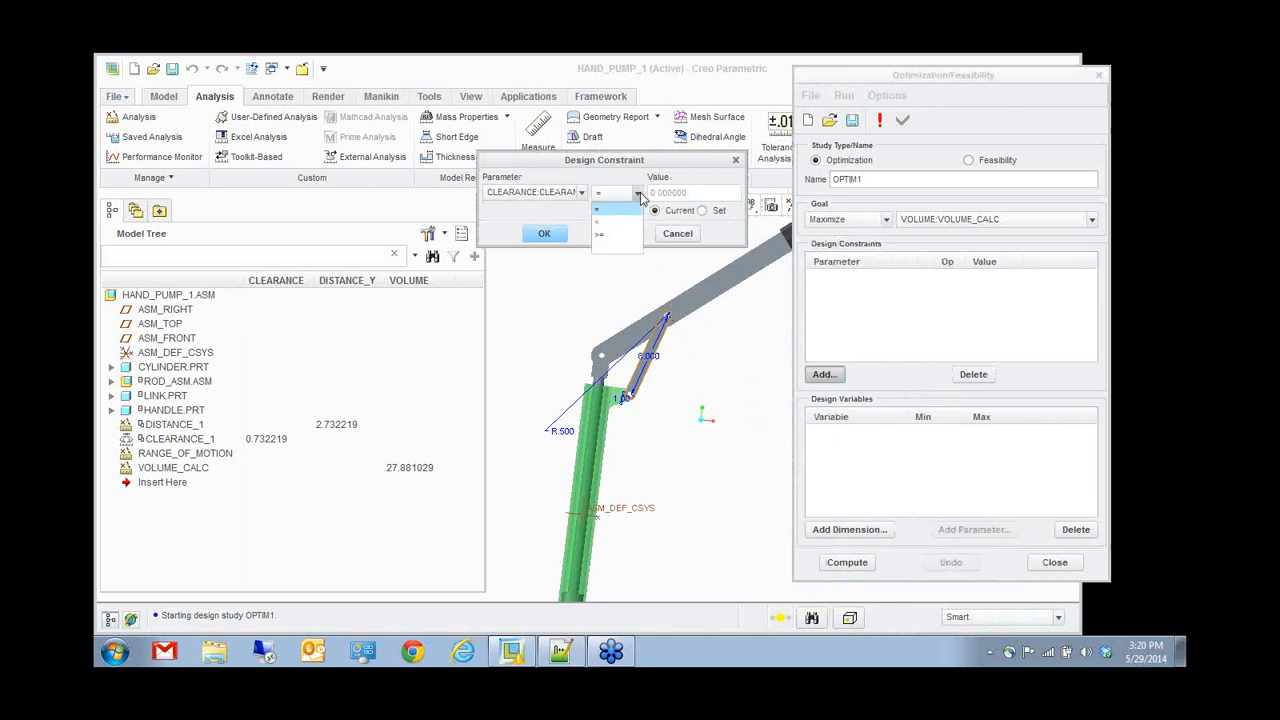
click(612, 236)
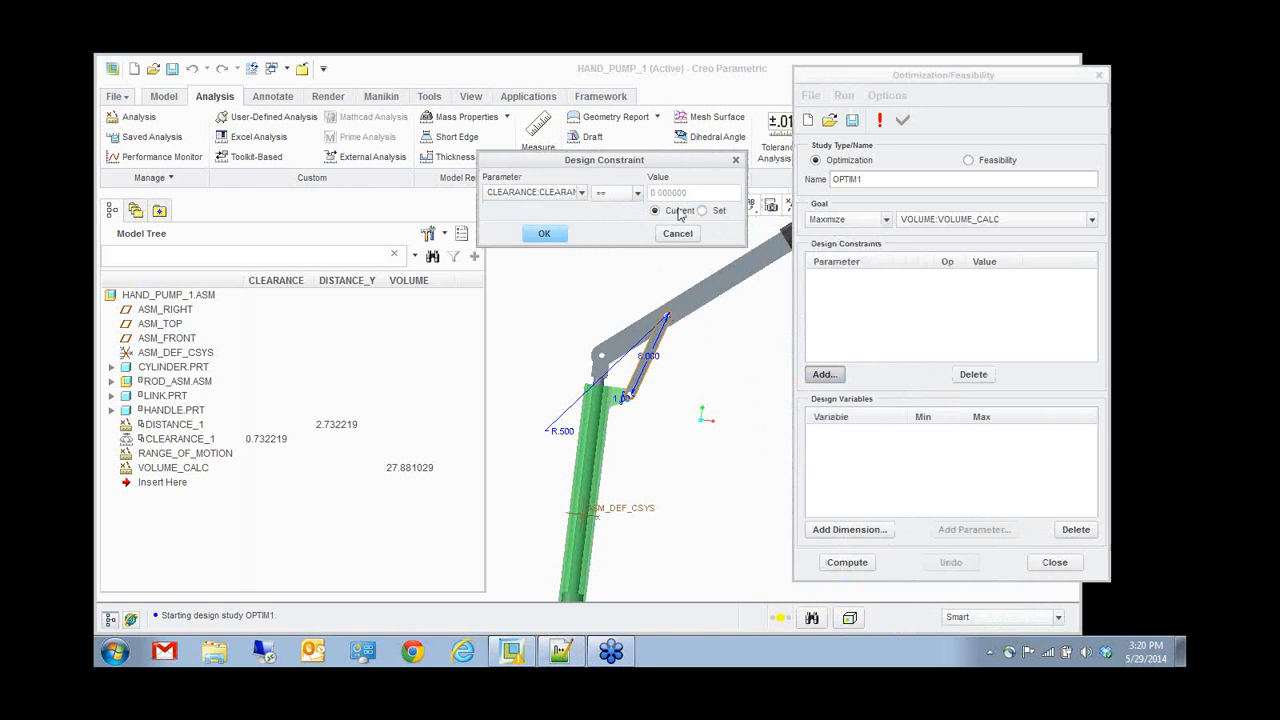
click(702, 210)
drag(698, 193, 656, 193)
text(2)
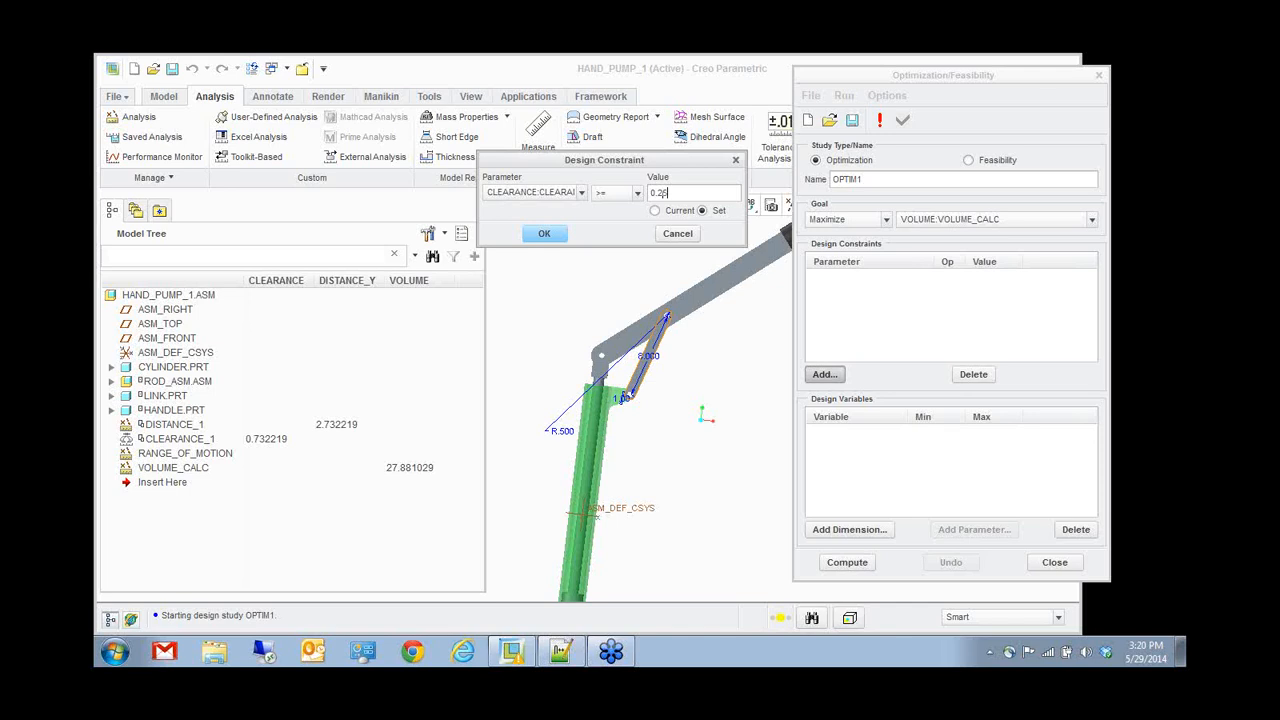
text(5)
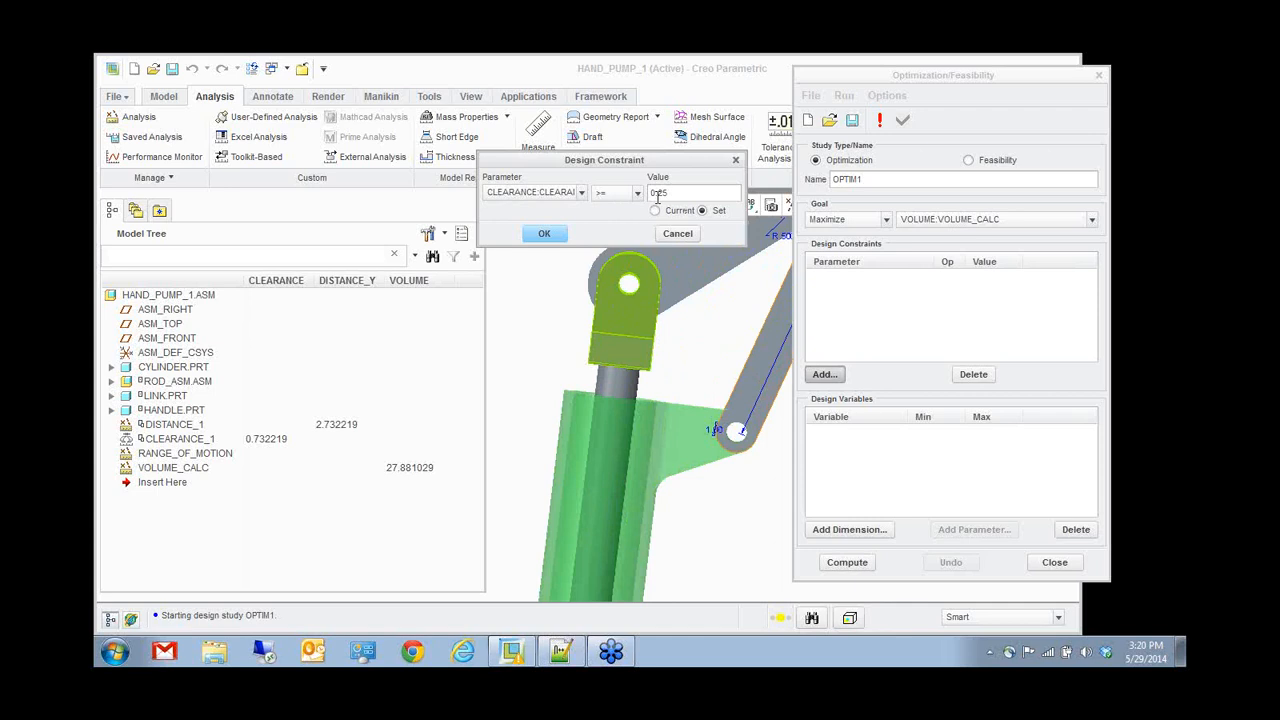
click(546, 233)
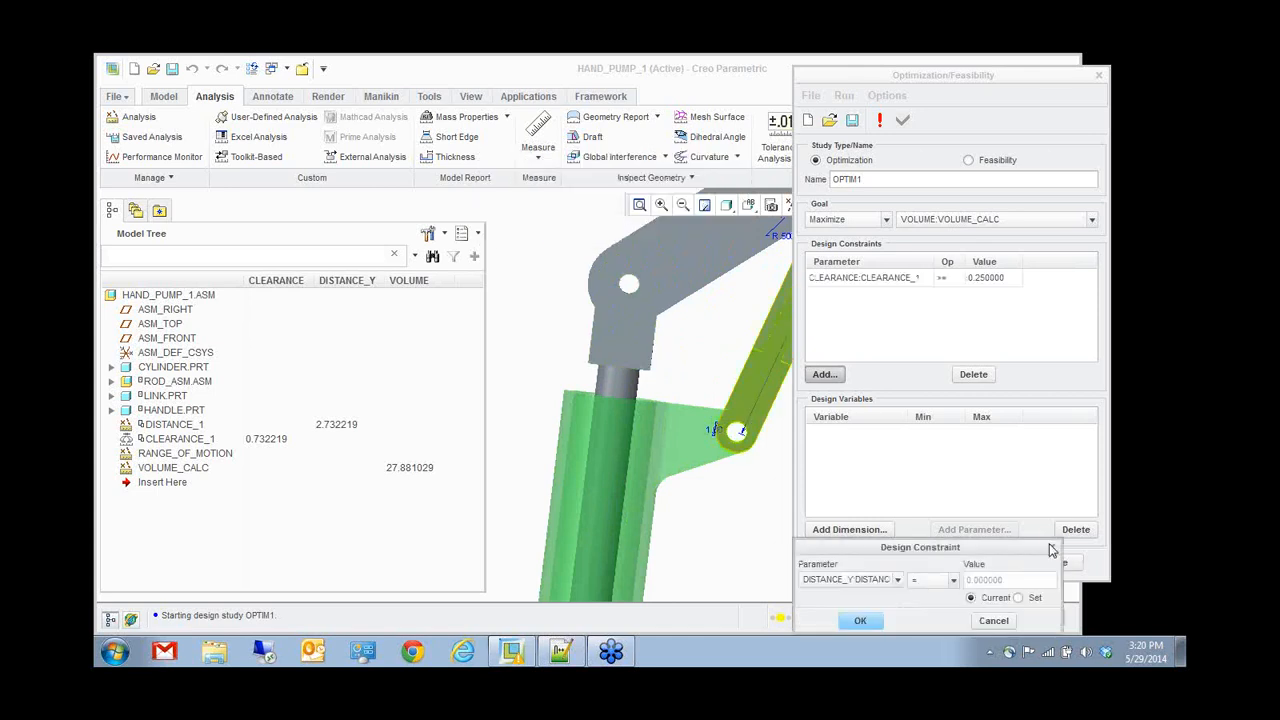
click(994, 620)
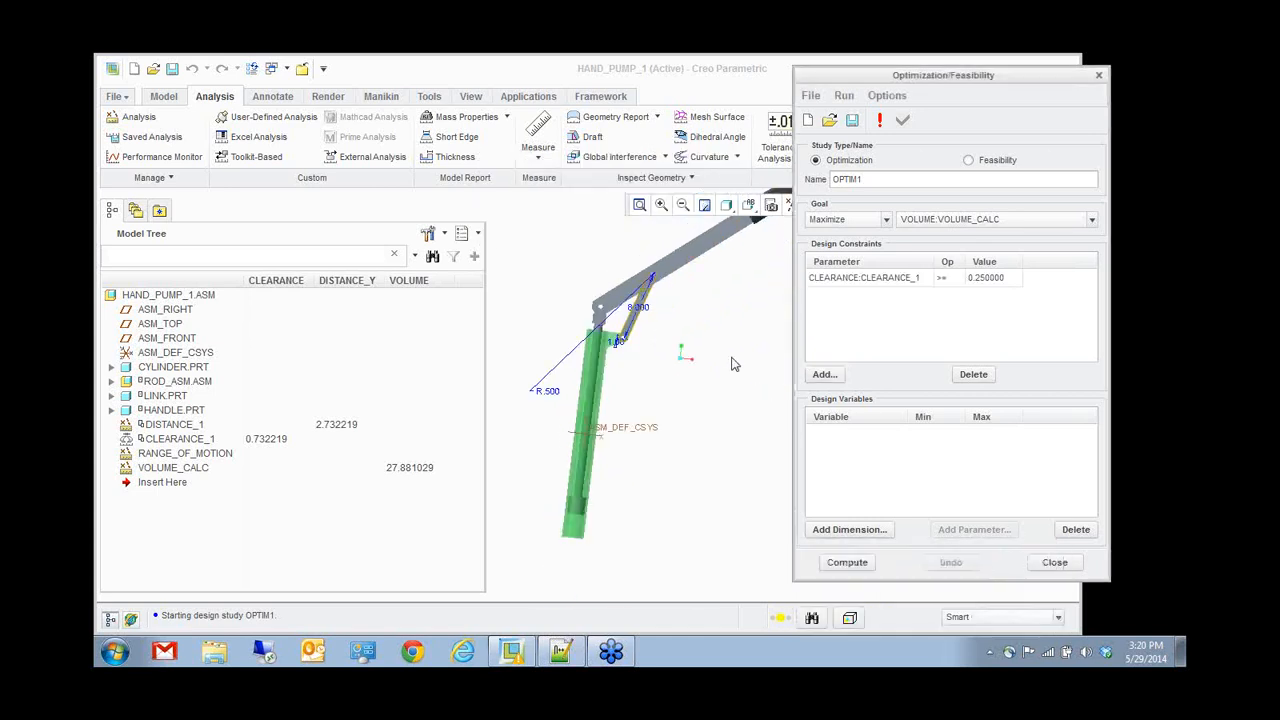
- Add the link's length dimension as a design variable with a minimum of 6 and a maximum of 10
click(845, 530)
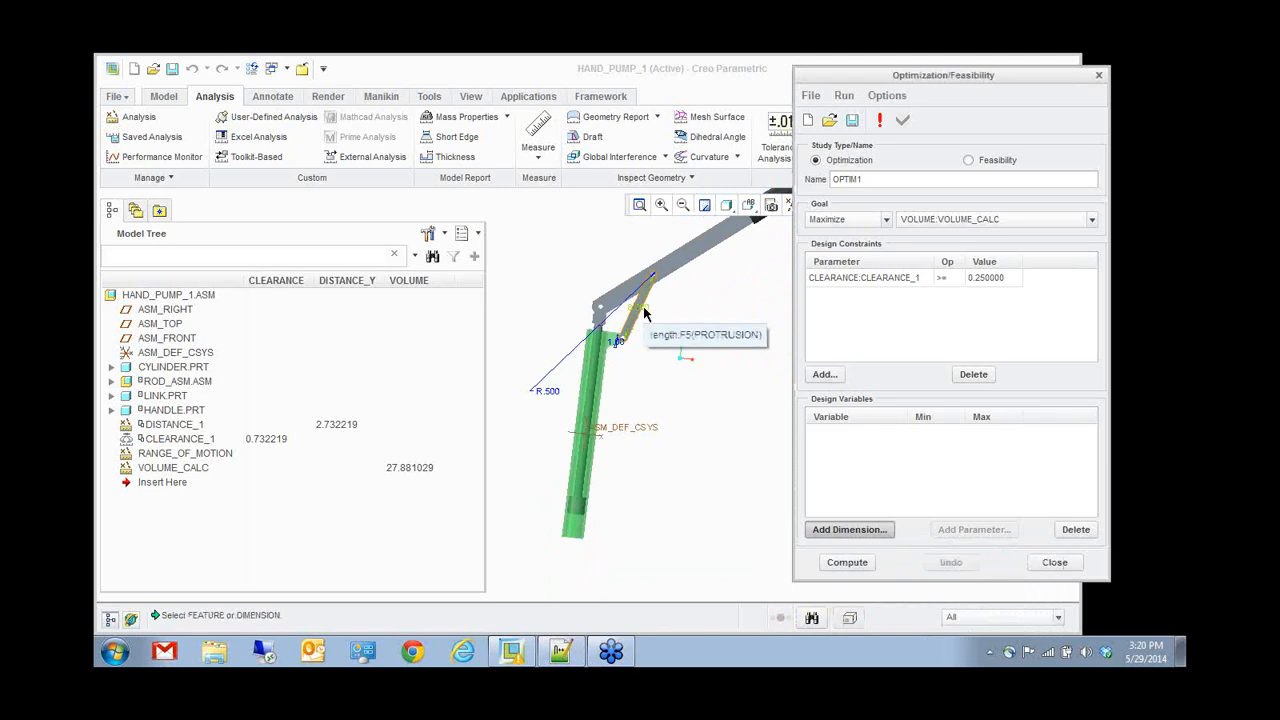
click(645, 314)
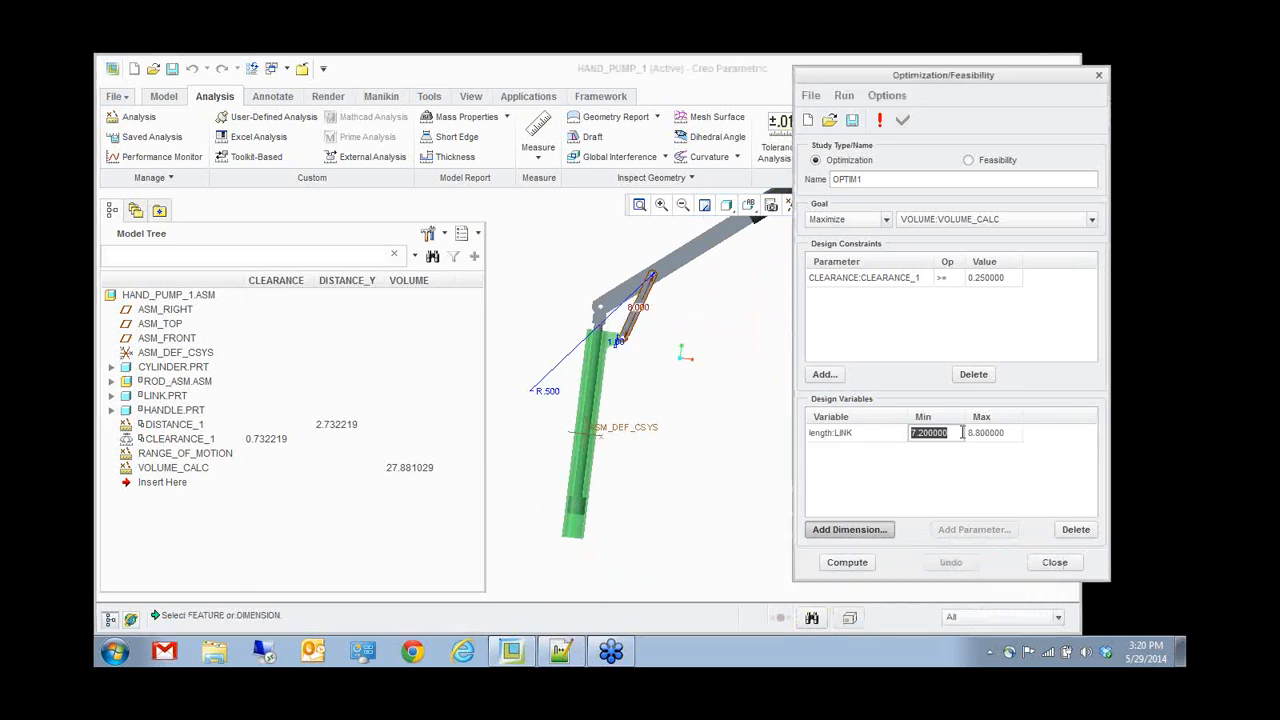
text(6)
click(1000, 432)
text(10)
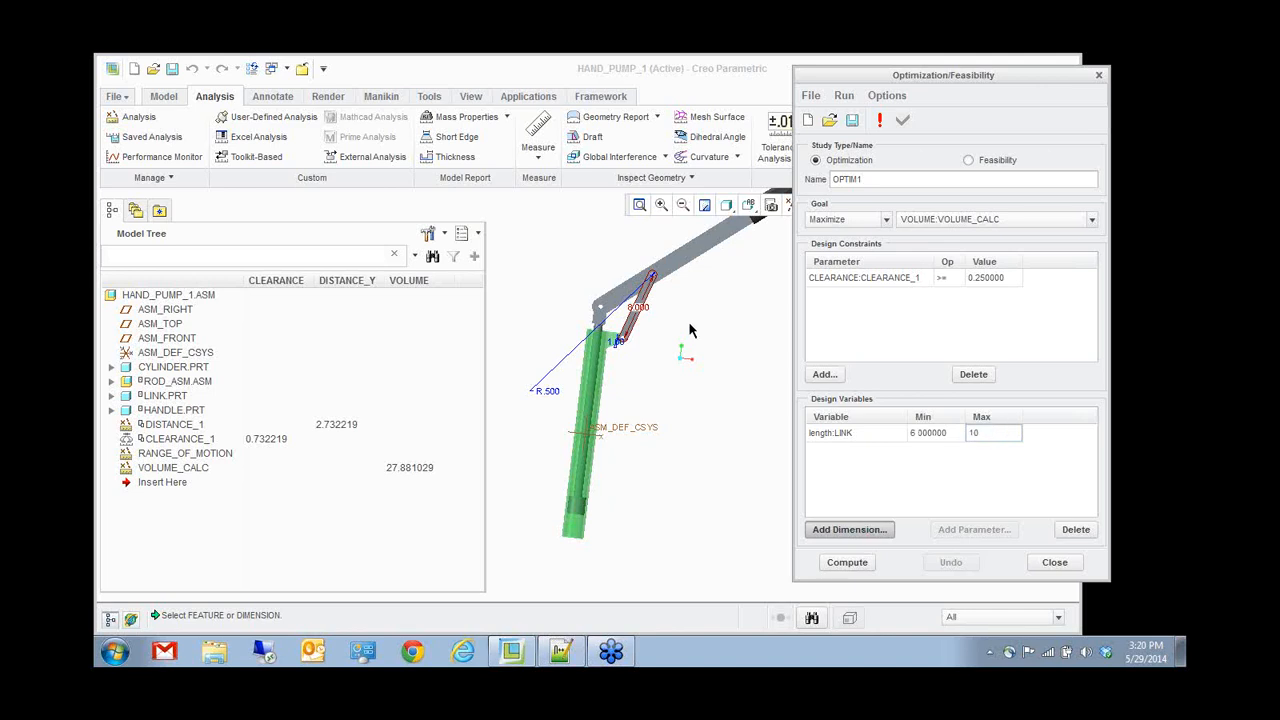
- Add the handle's length dimension as a second design variable, keeping its default range
scroll(640, 288, down, 5)
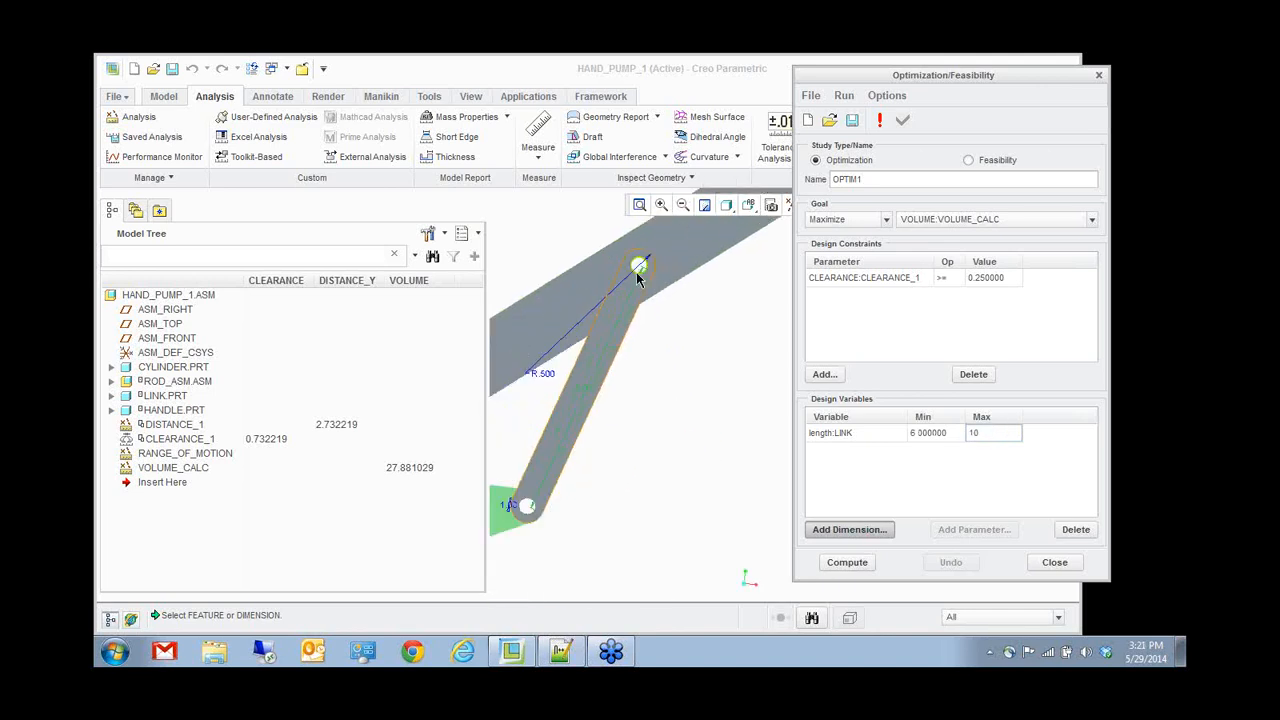
scroll(600, 358, up, 5)
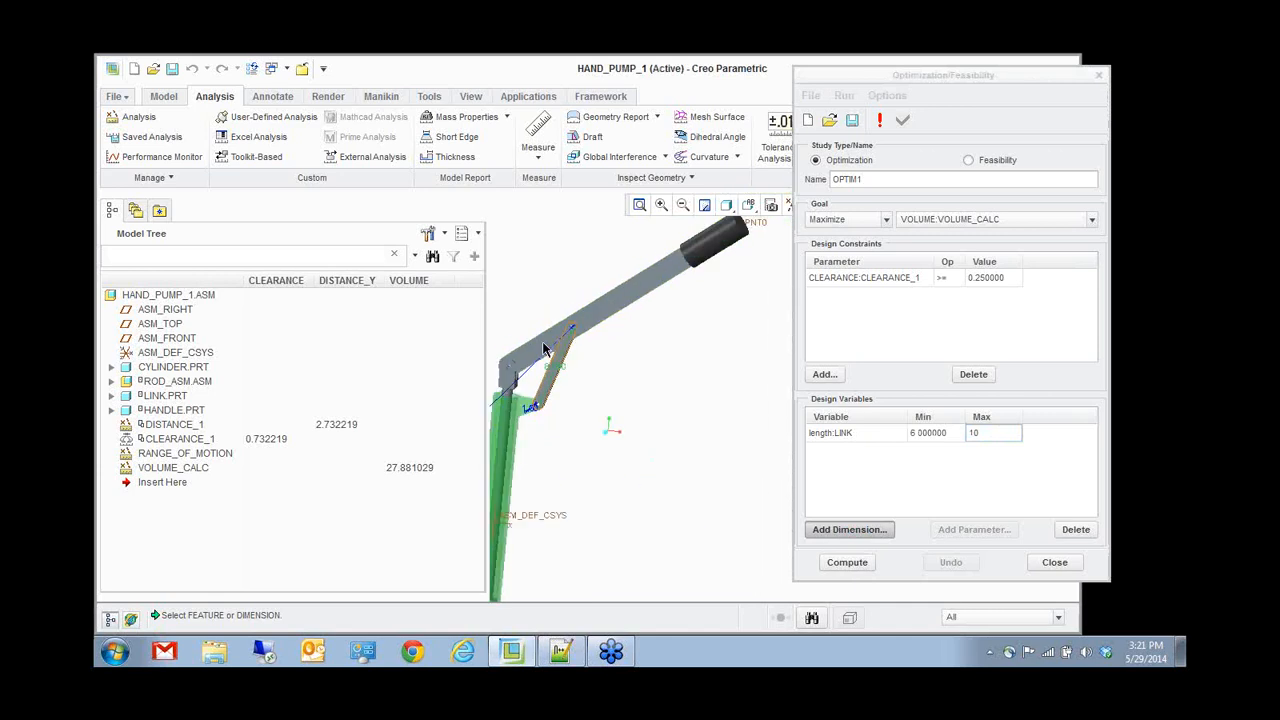
click(591, 314)
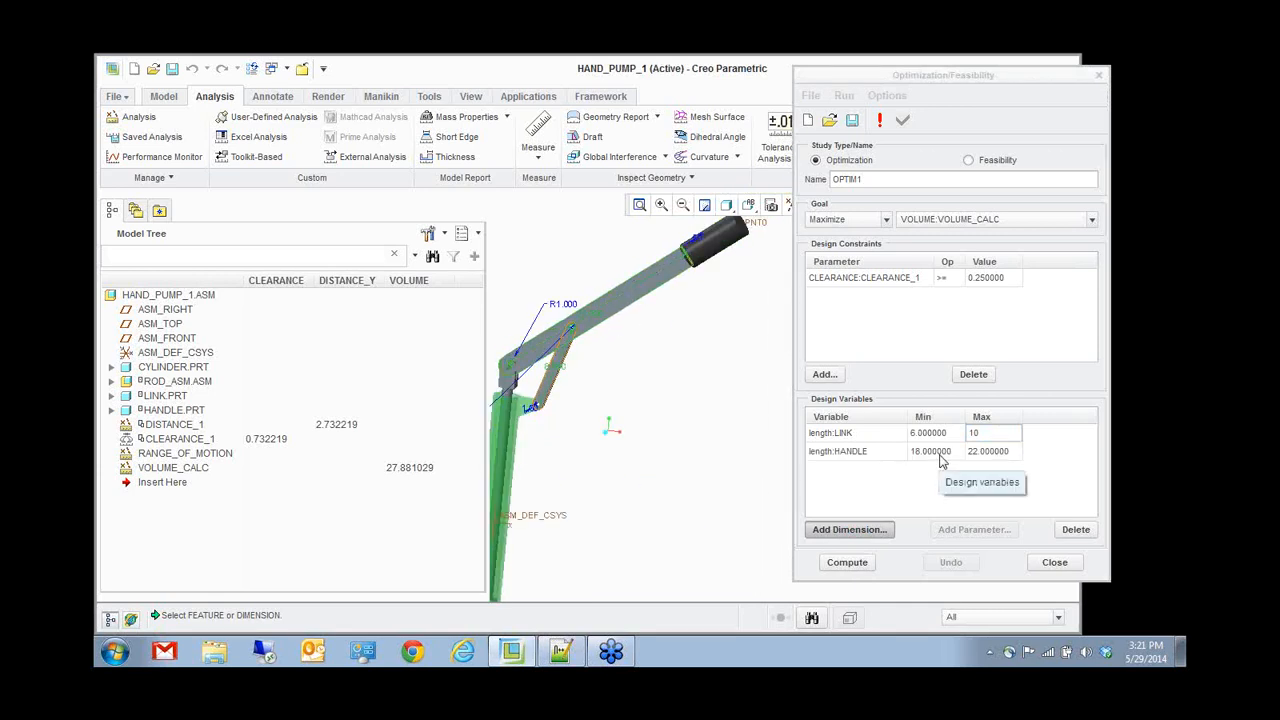
- Add the handle's pin hole location dimension as a design variable with a minimum of 5 and a maximum of 10
click(848, 530)
scroll(545, 335, up, 5)
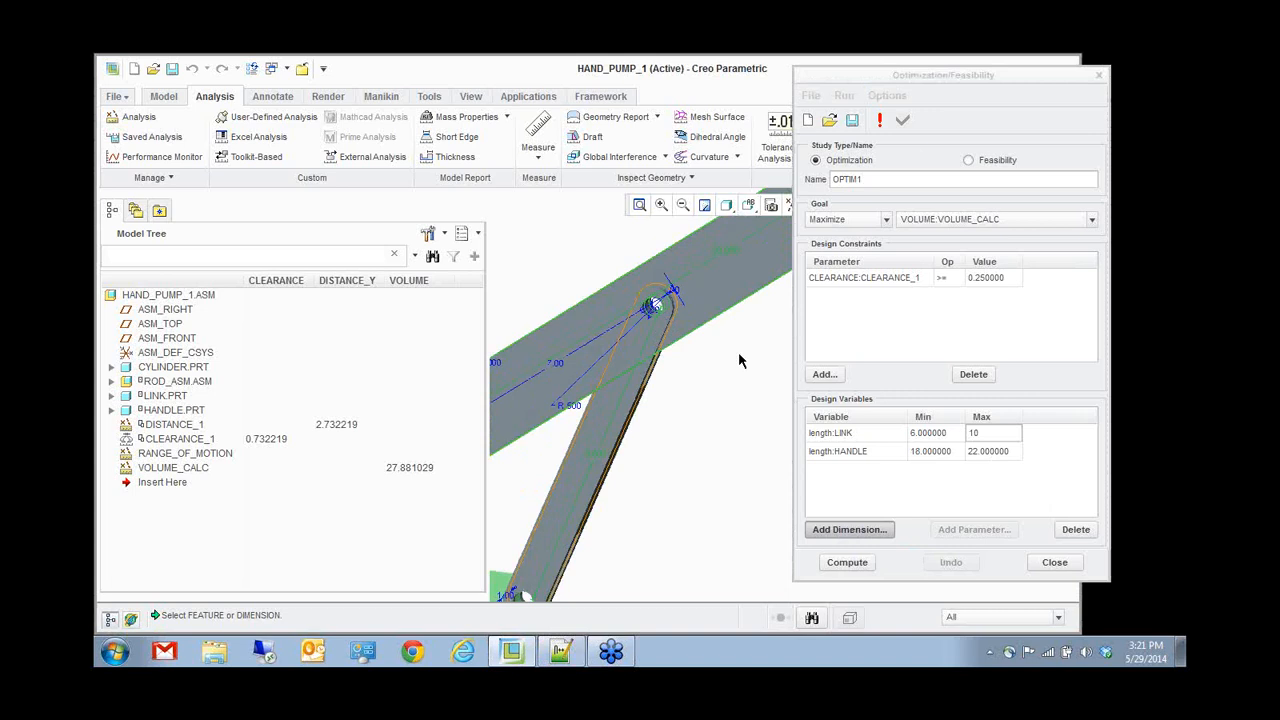
scroll(635, 350, down, 3)
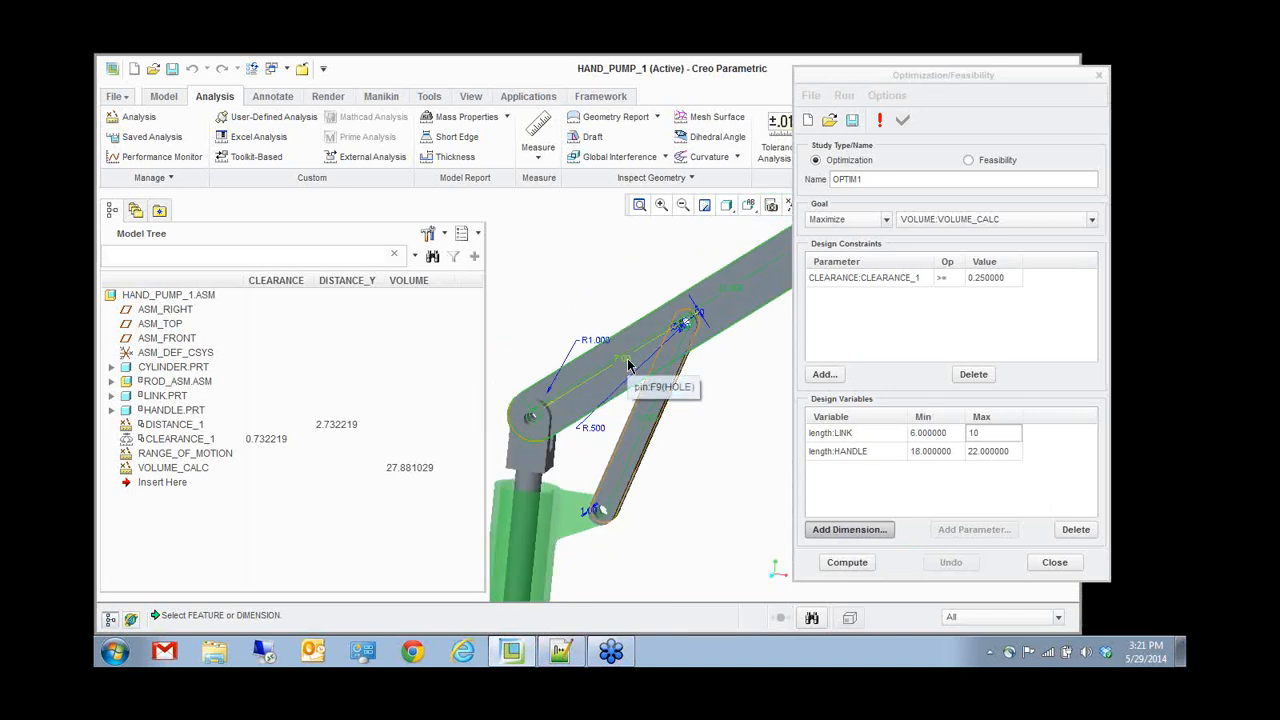
click(684, 320)
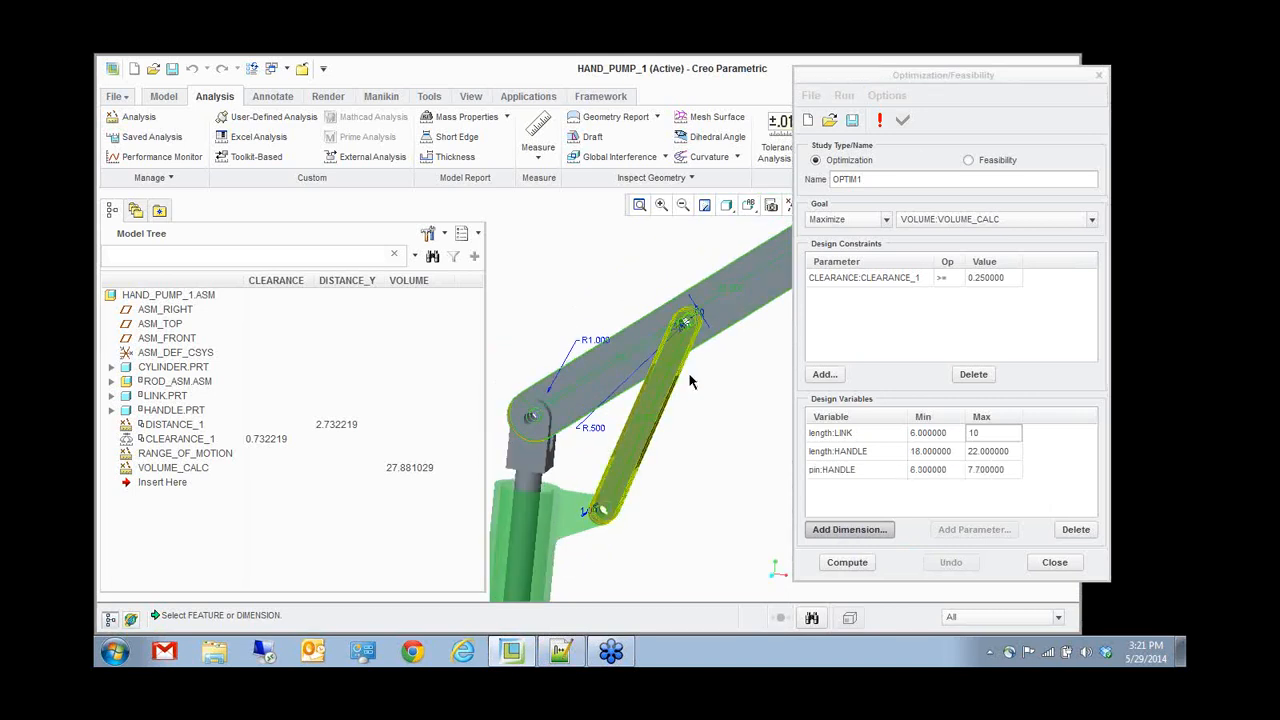
click(946, 471)
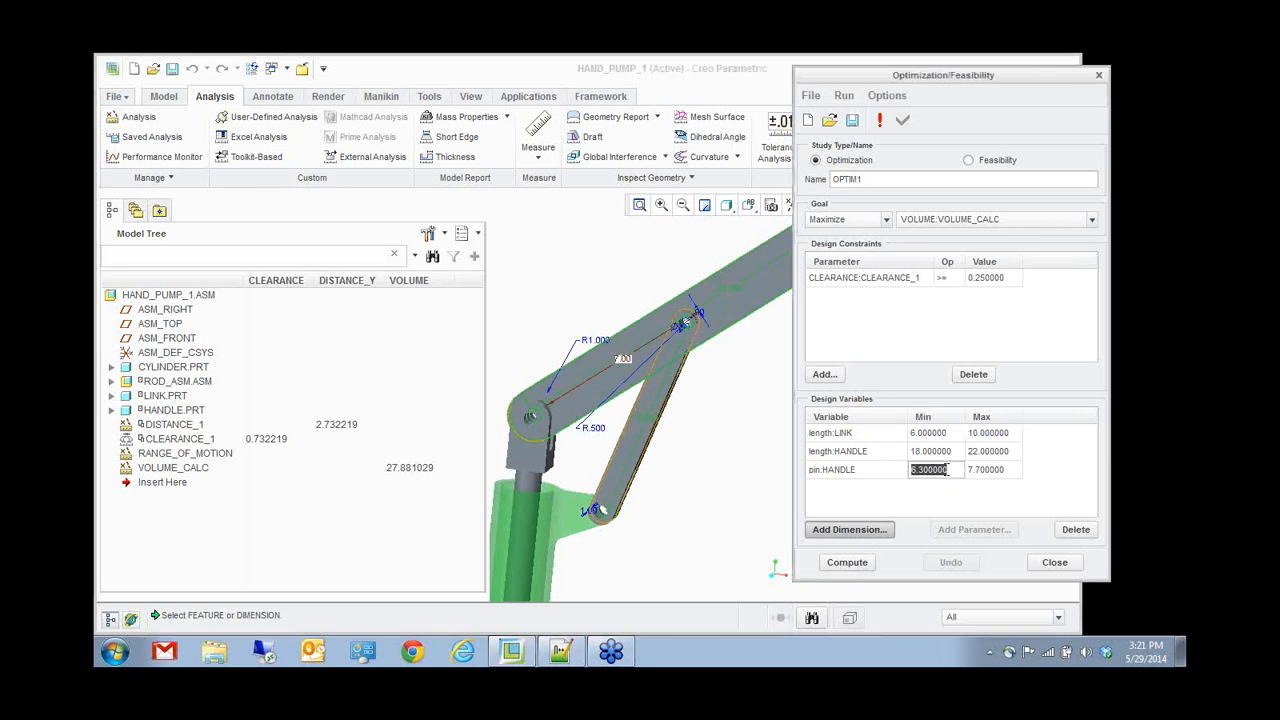
text(5.3)
click(995, 470)
text(10)
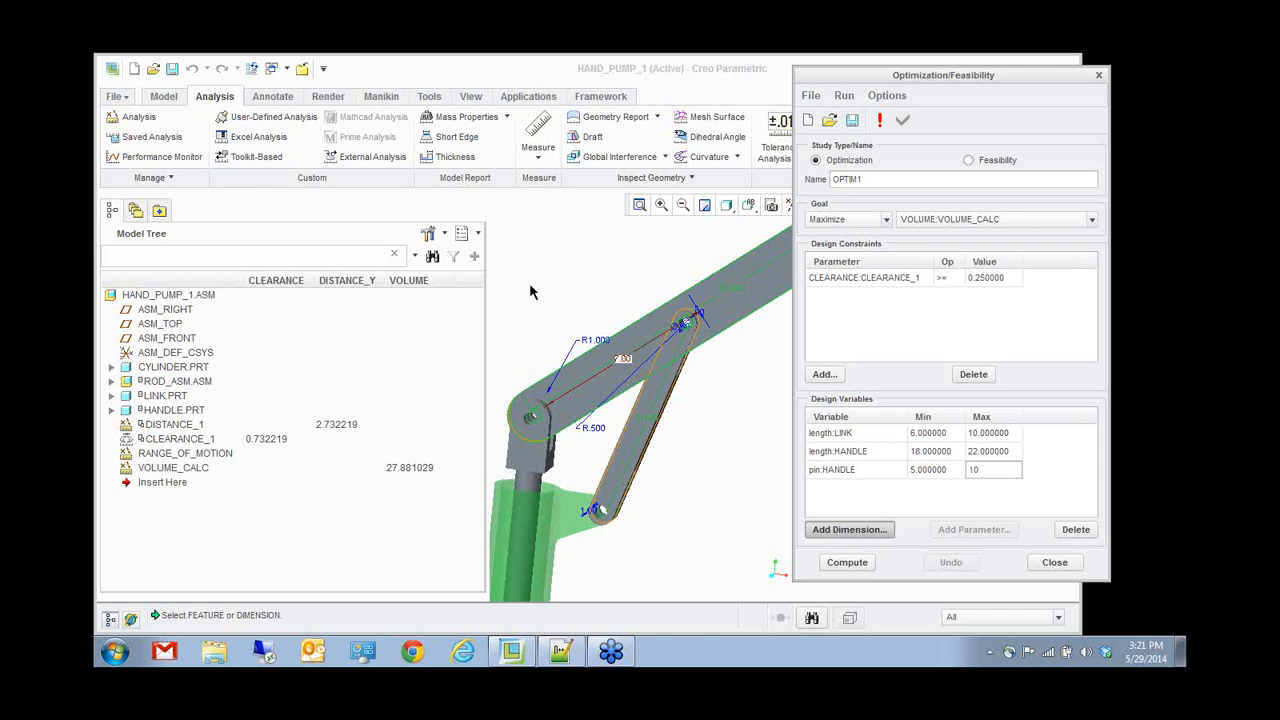
- Compute the optimization study and check its completion message and goal convergence graph
middle_drag(623, 325, 700, 390)
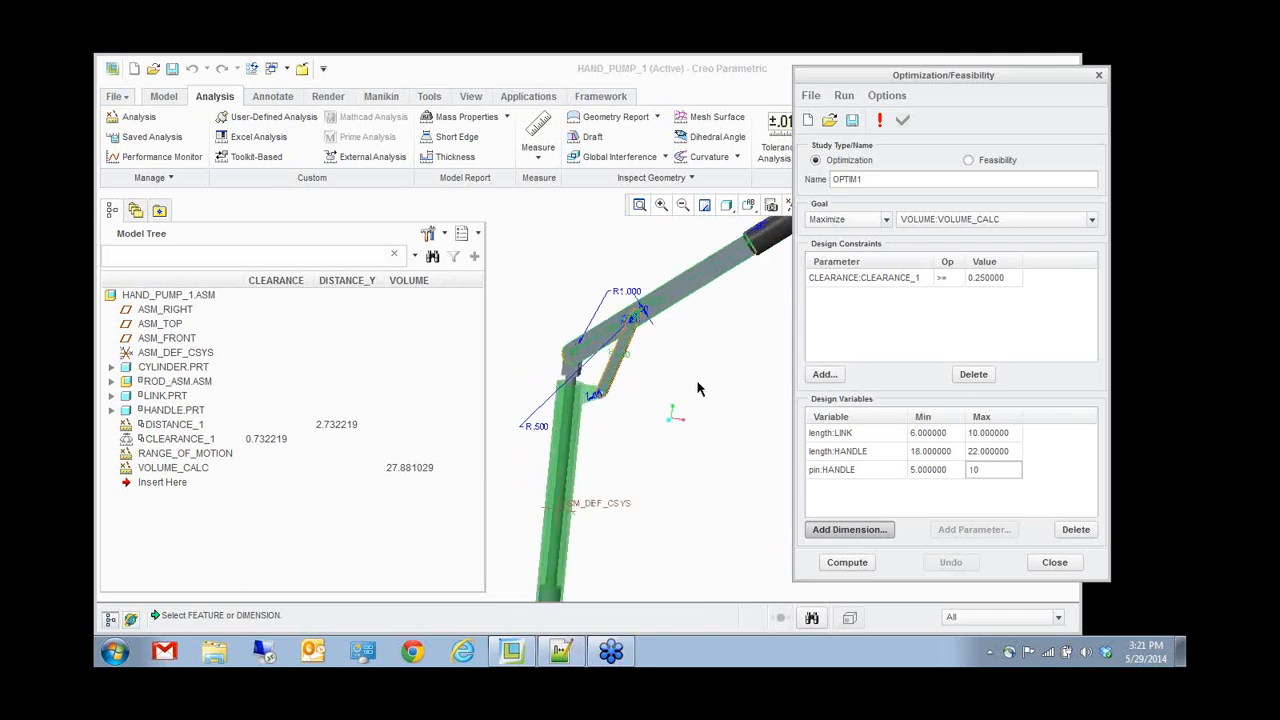
click(847, 562)
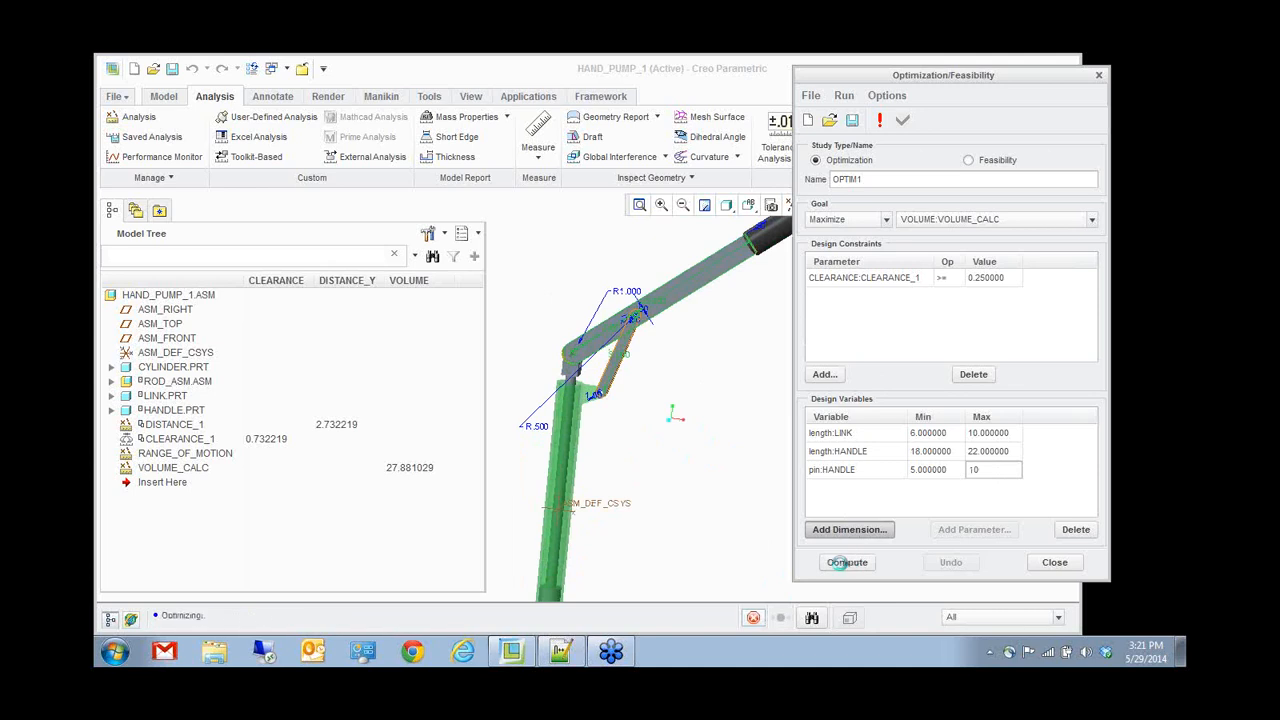
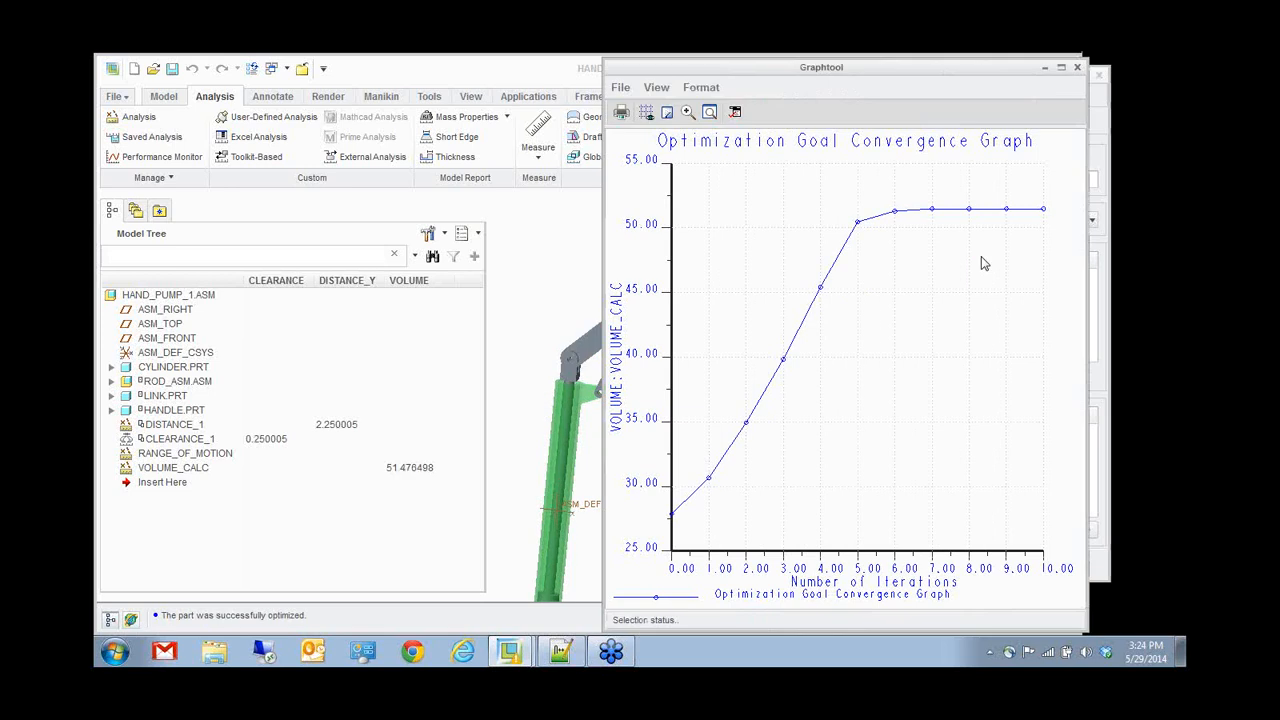
click(173, 617)
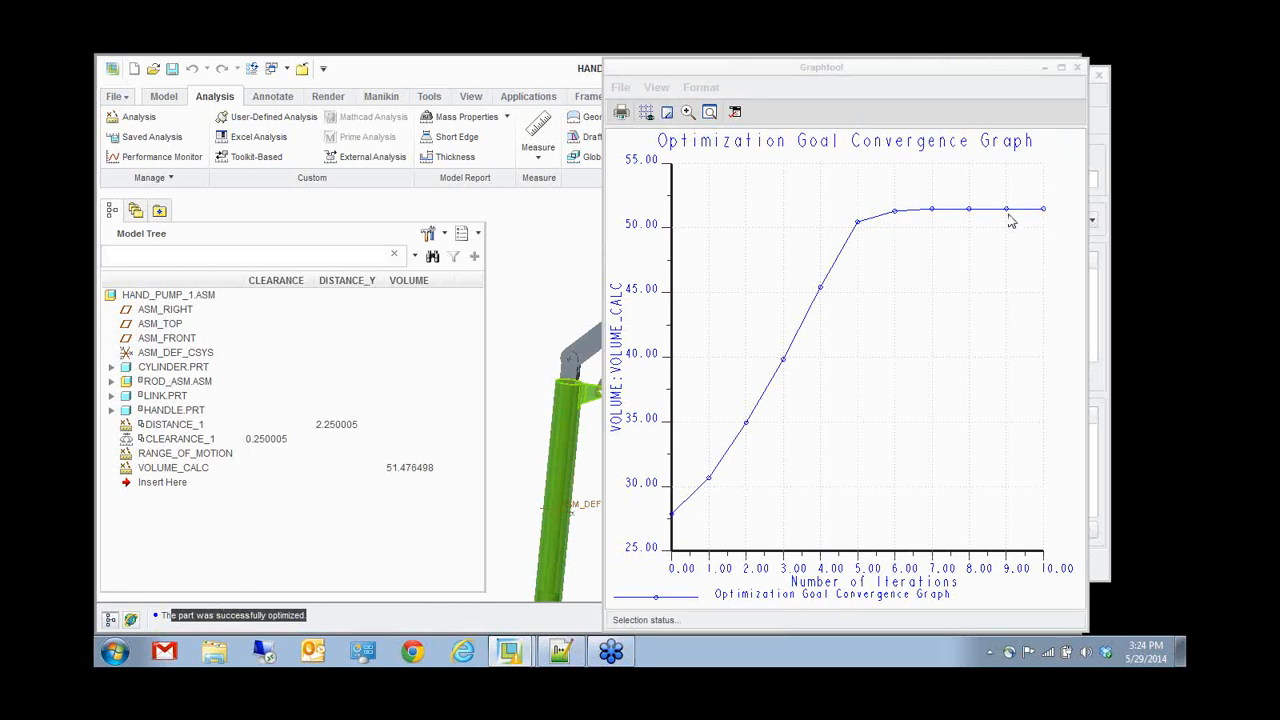
- Close the convergence graph and the optimization study, keeping the optimized changes to the model
click(1080, 77)
click(1080, 77)
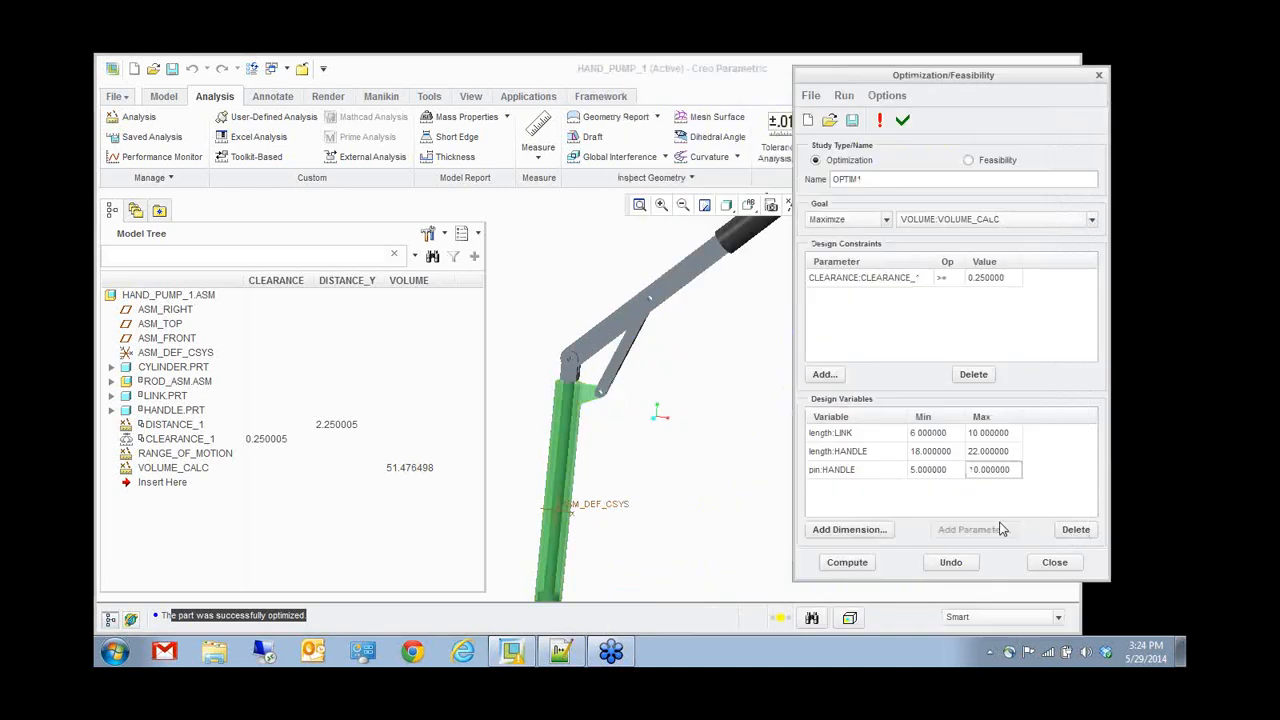
click(1054, 563)
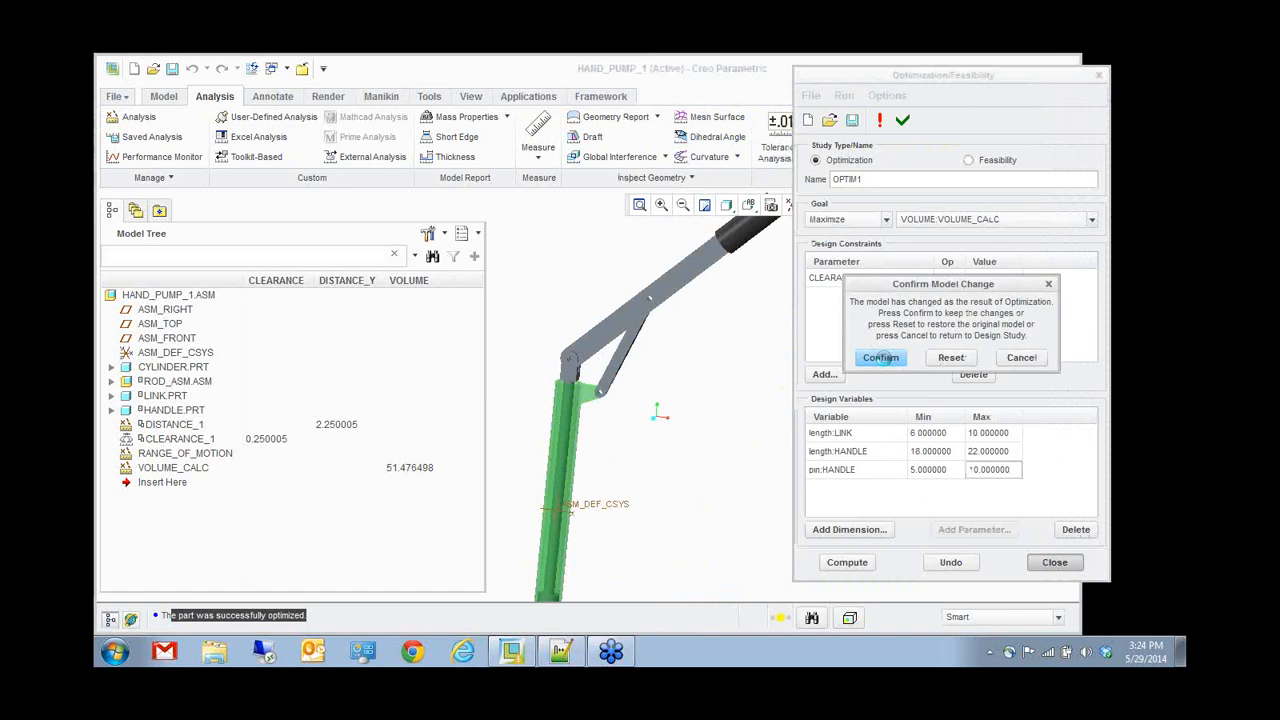
click(880, 358)
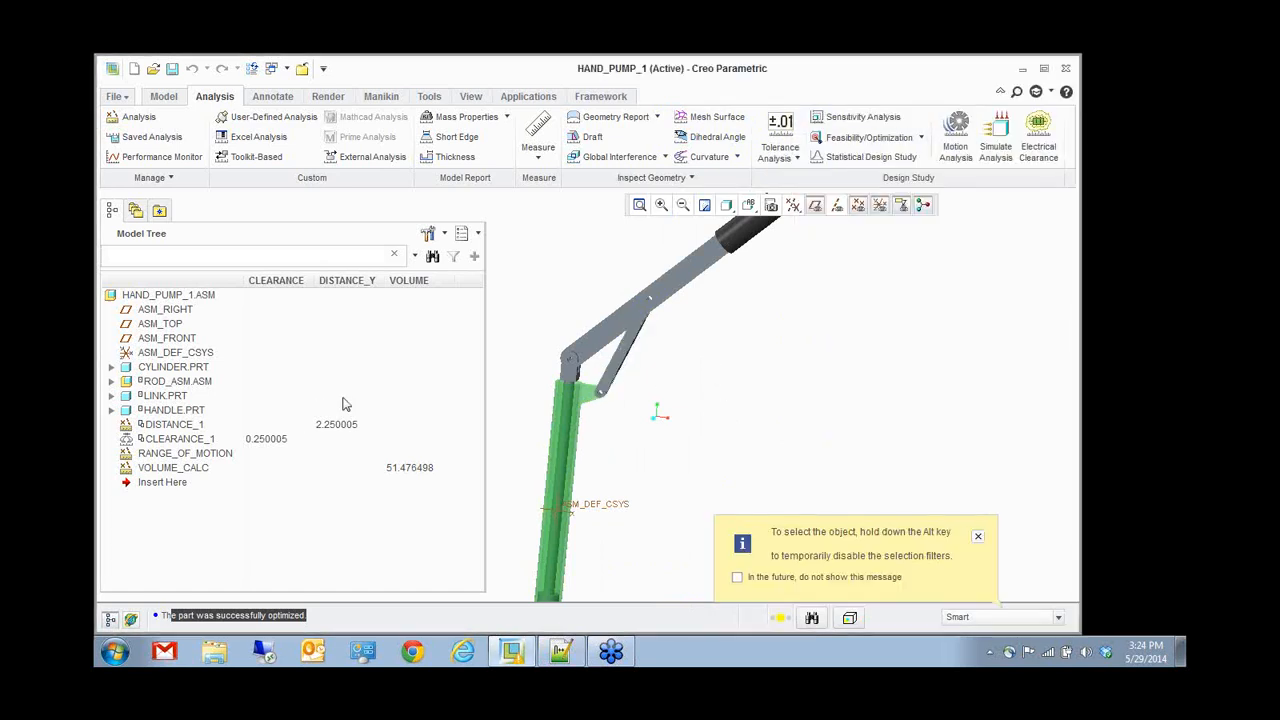
- Display the dimensions of Protrusion id 39 in LINK.PRT to check the link's optimized length
click(175, 381)
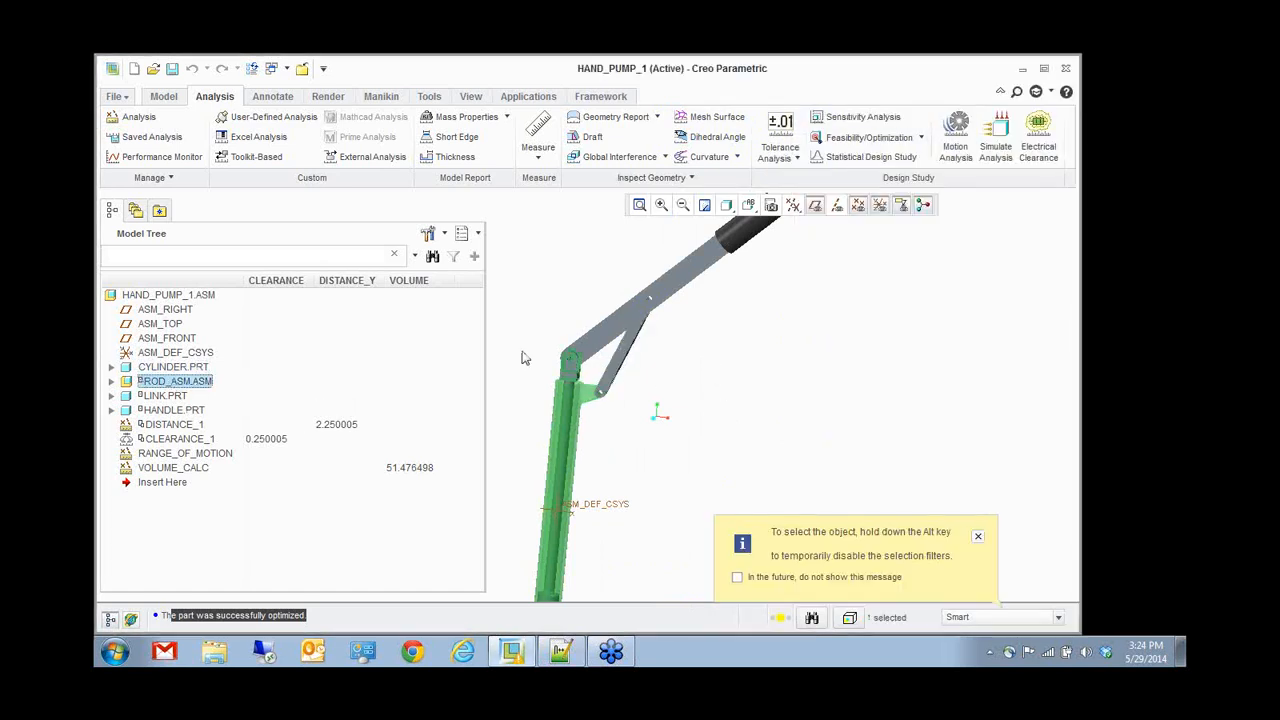
click(632, 343)
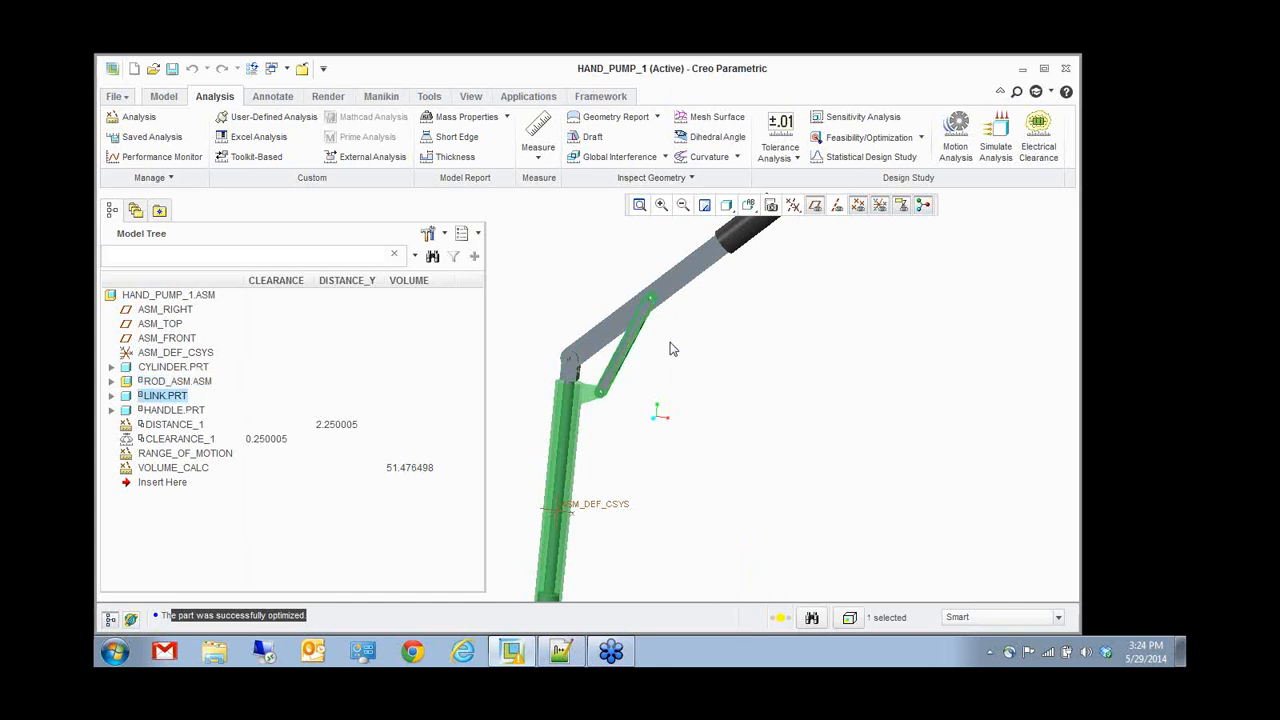
right_click(670, 348)
click(111, 396)
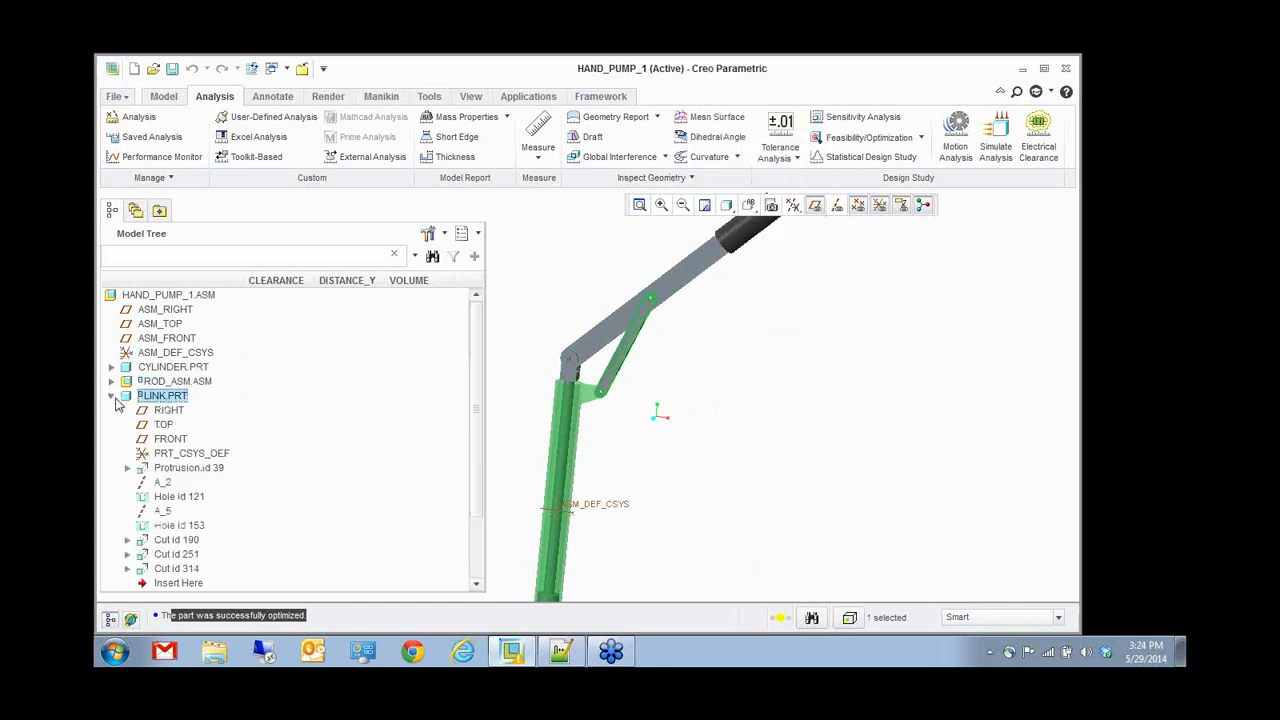
right_click(193, 470)
click(270, 318)
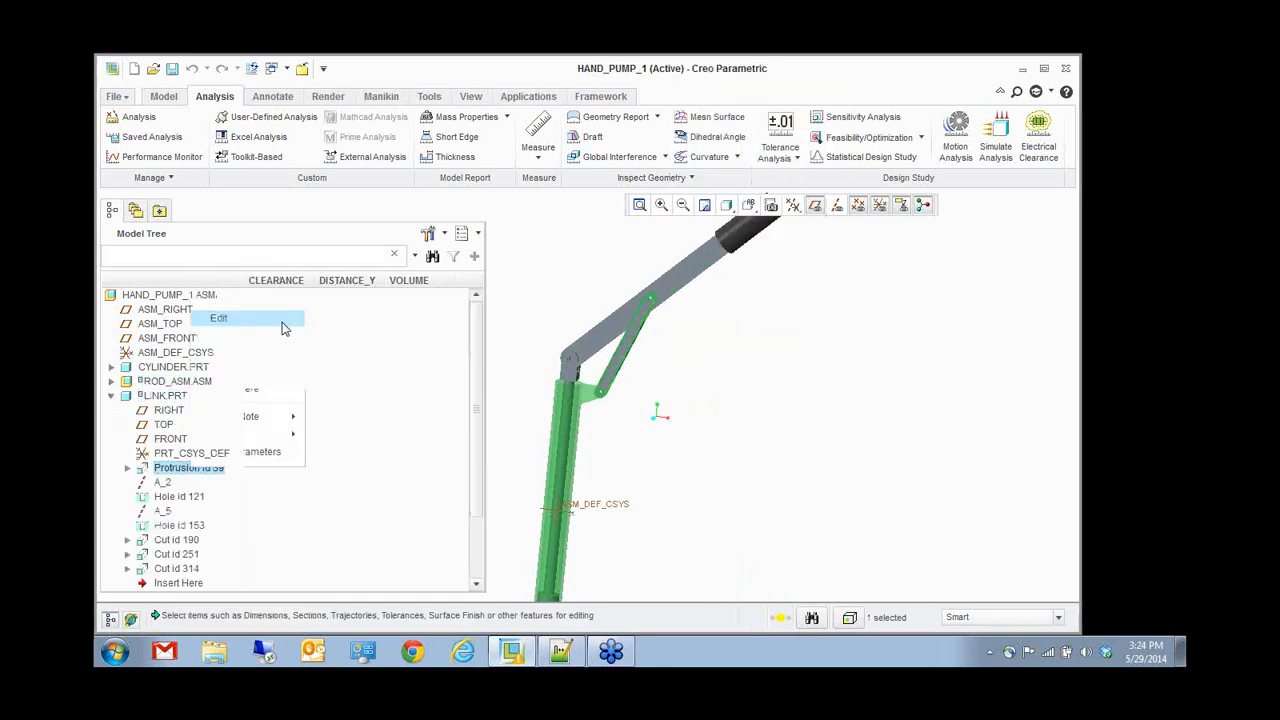
mouse_move(657, 357)
middle_down()
mouse_move(657, 414)
mouse_move(640, 351)
middle_up()
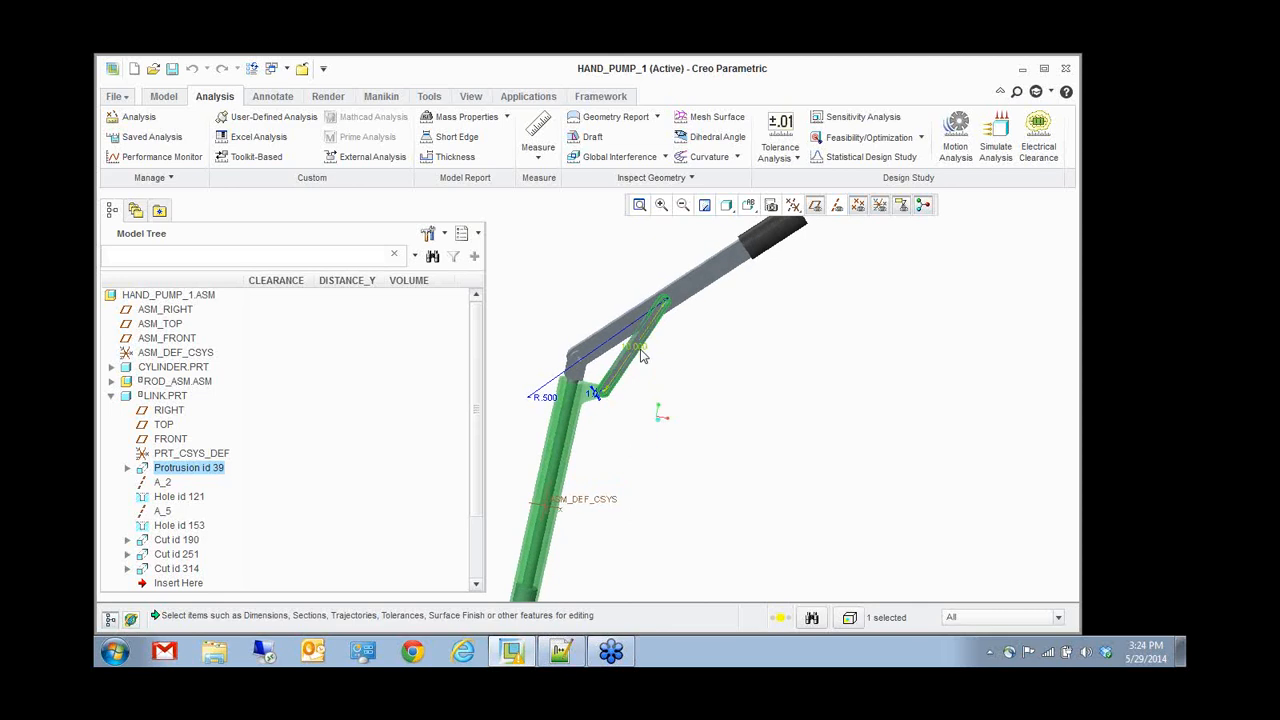
- Display the dimensions of Hole id 153 in HANDLE.PRT to check the optimized pin hole location
click(111, 396)
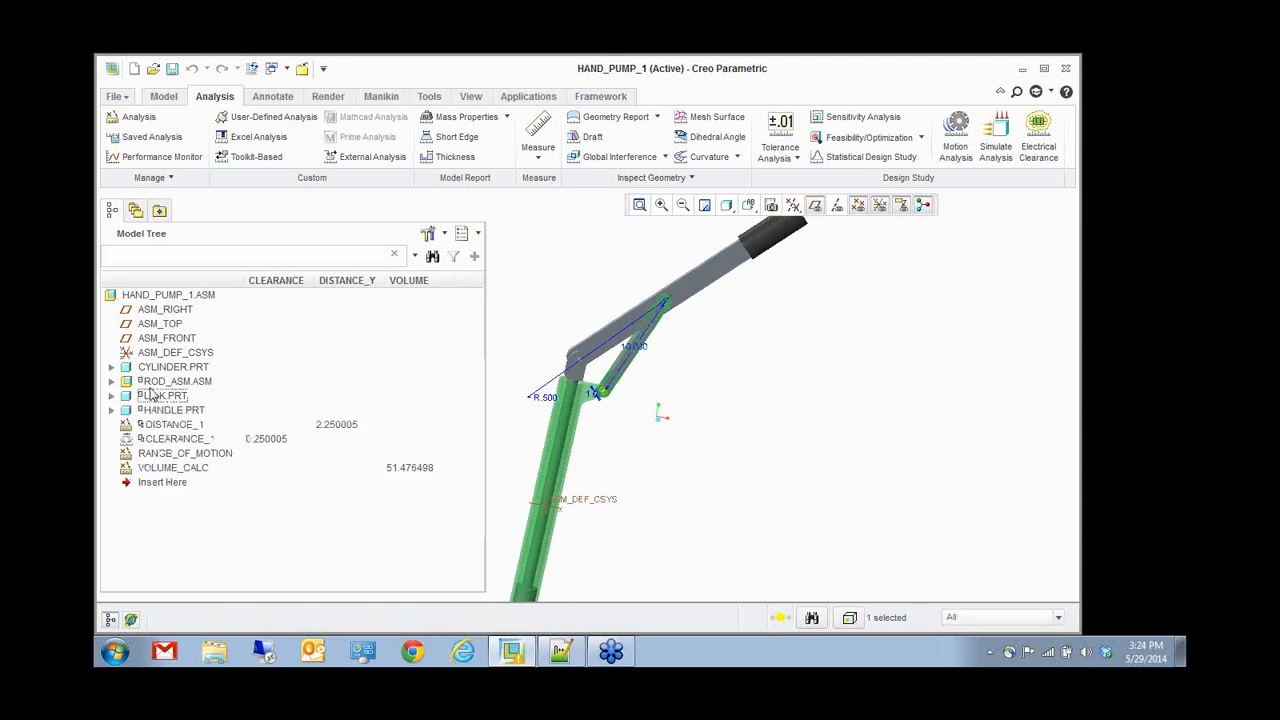
click(150, 411)
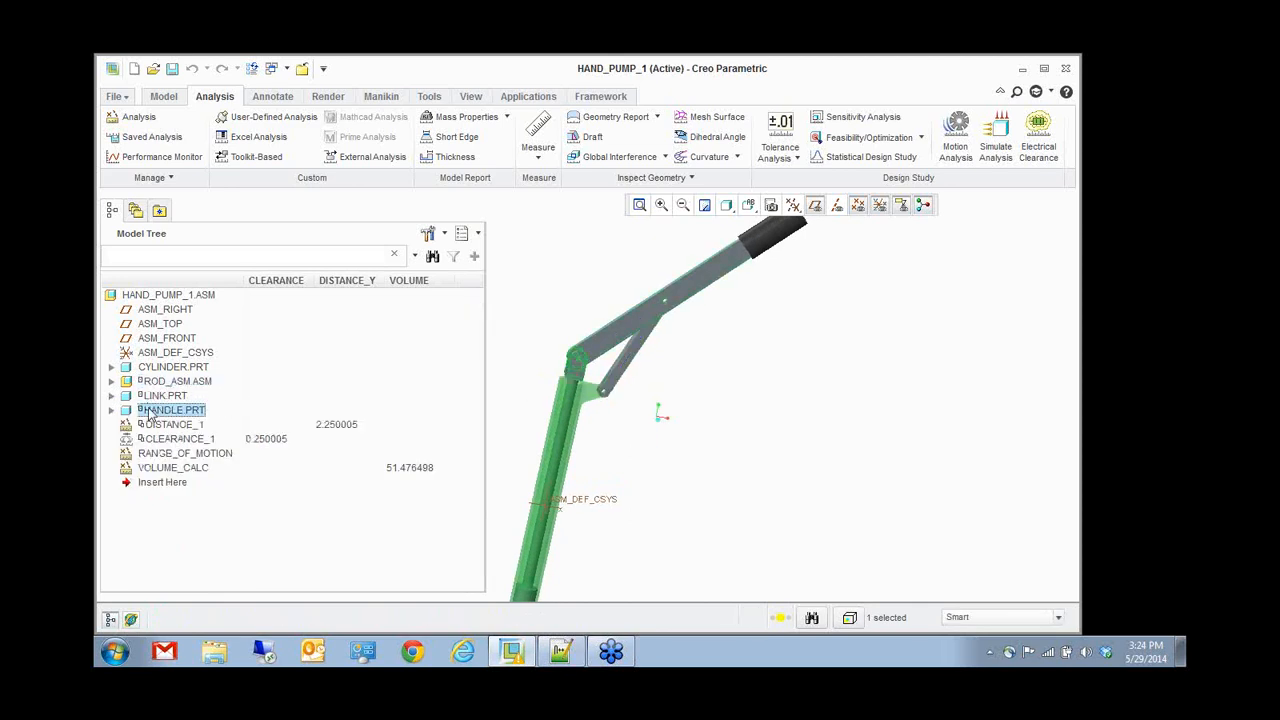
click(111, 410)
click(186, 483)
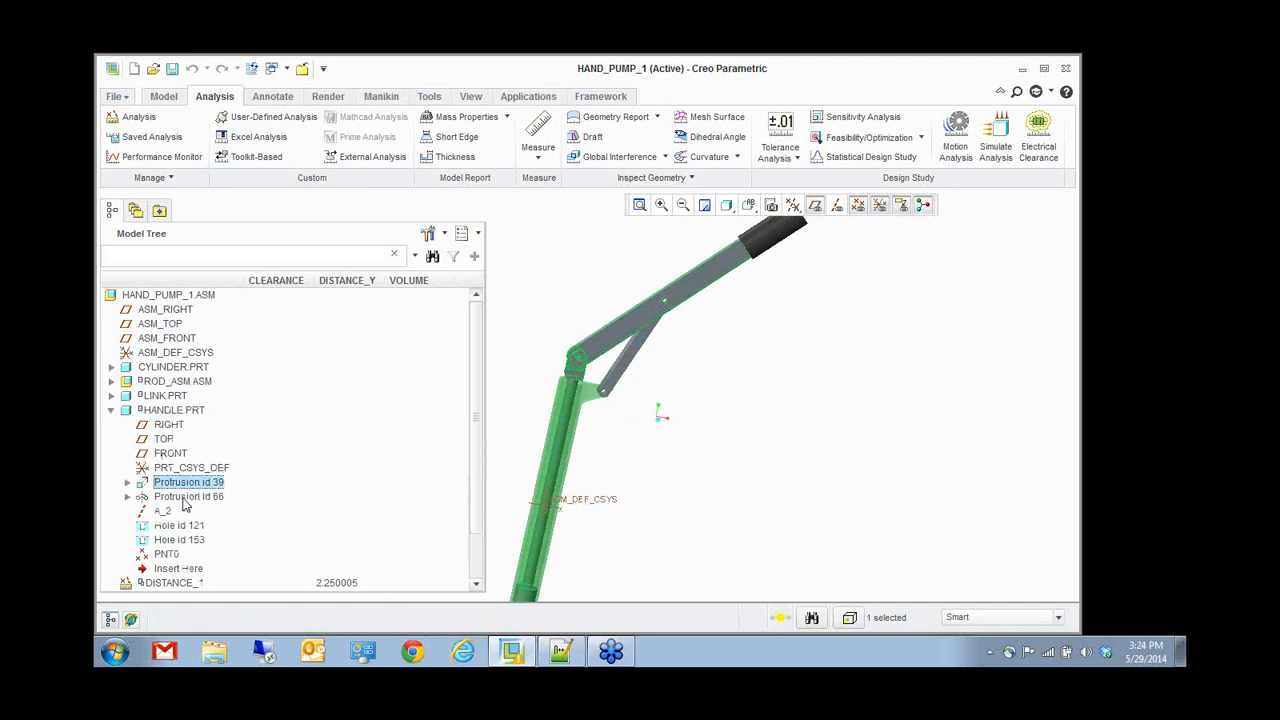
click(176, 527)
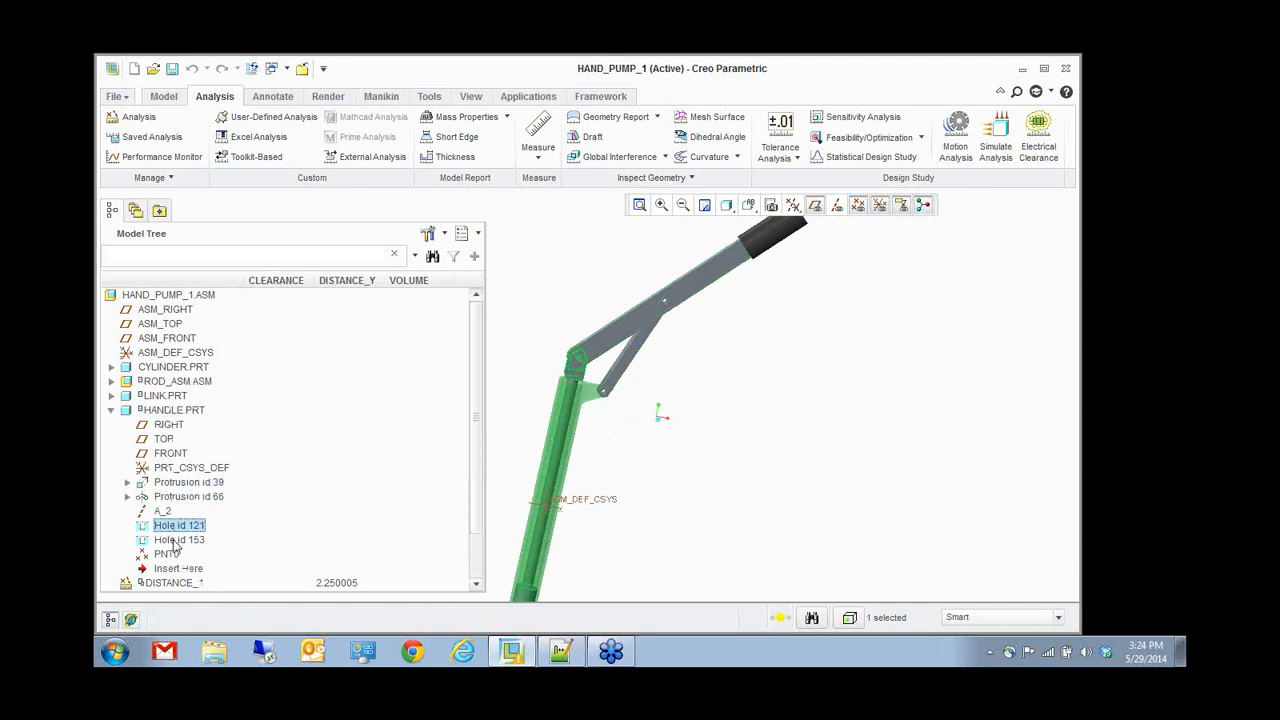
click(176, 541)
right_click(178, 542)
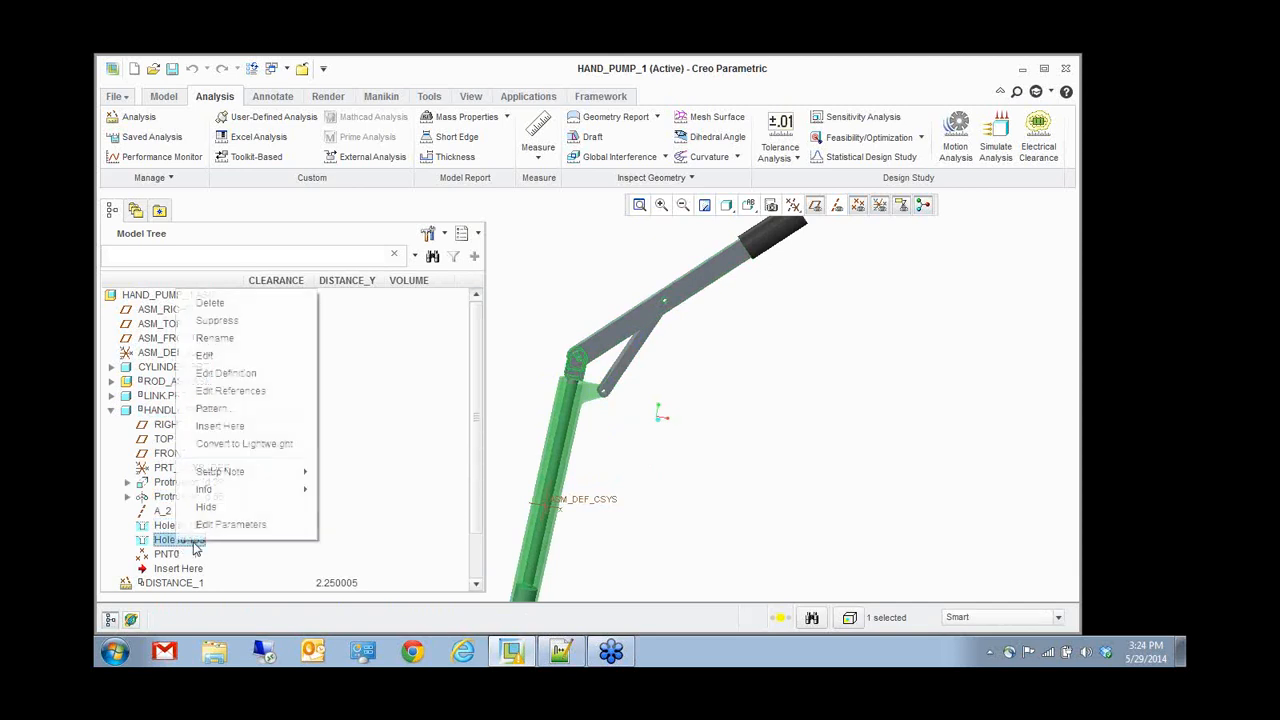
click(205, 355)
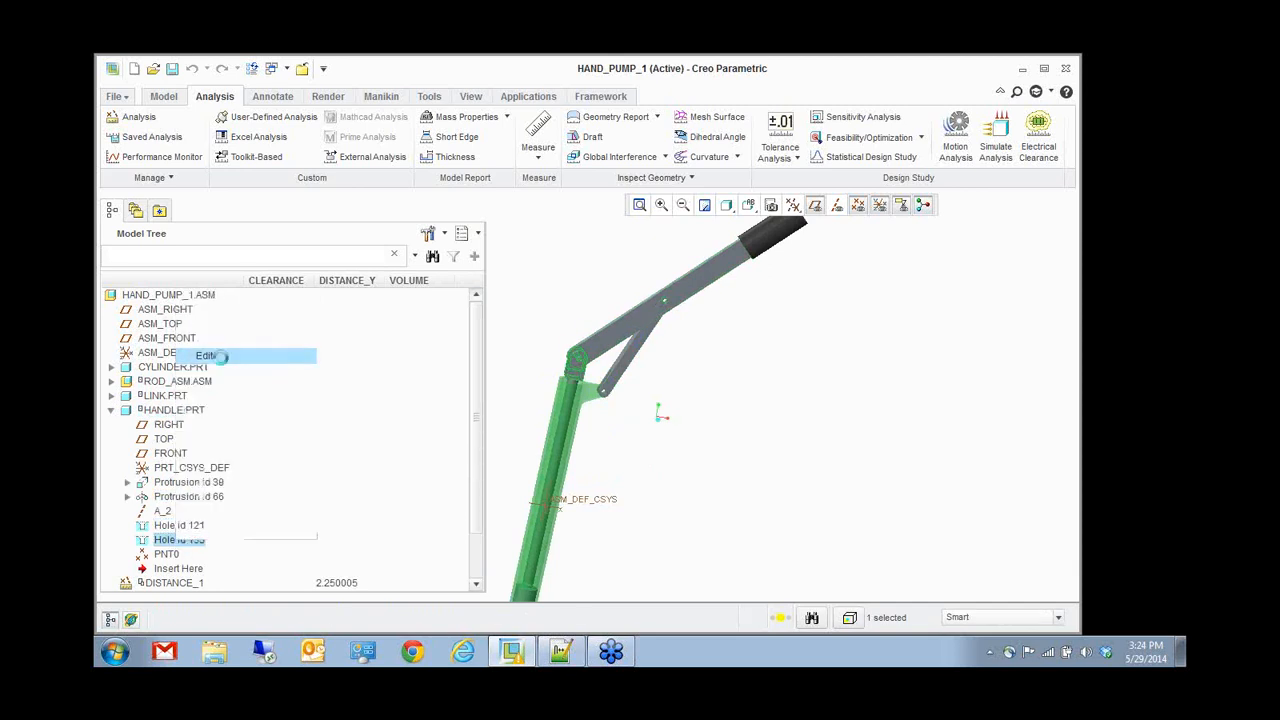
click(618, 320)
middle_drag(732, 401, 767, 434)
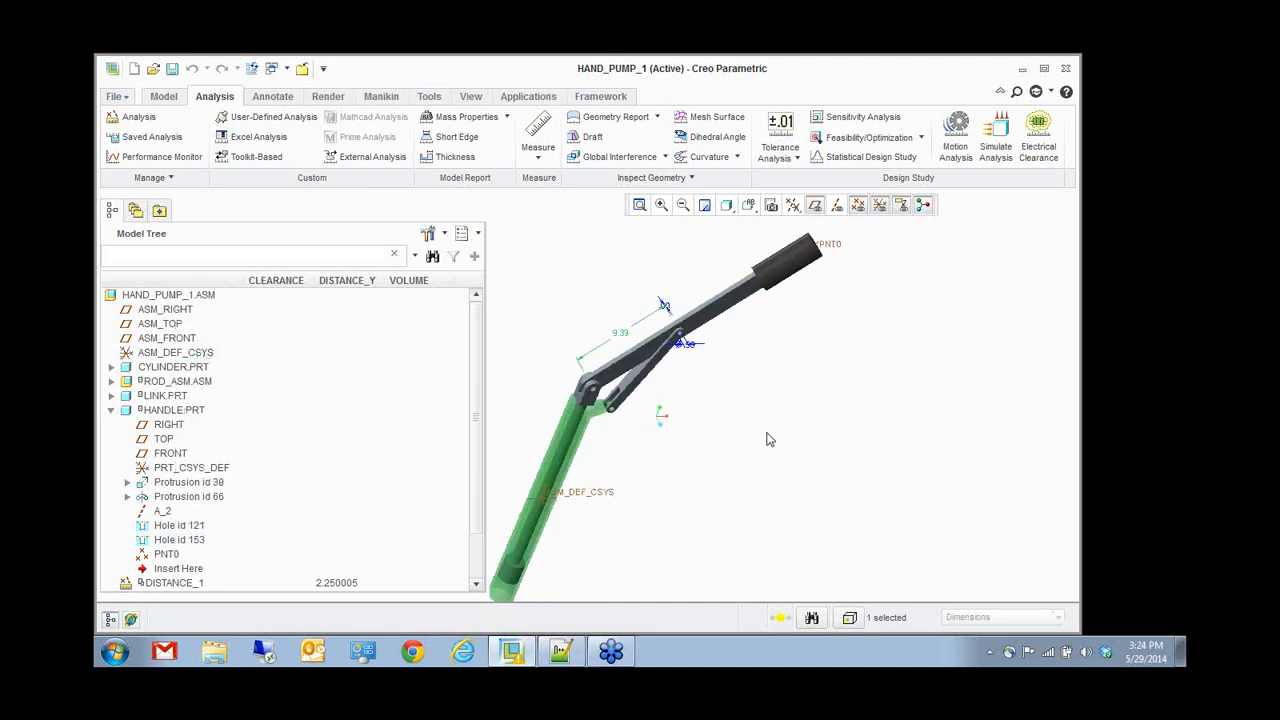
middle_click(767, 437)
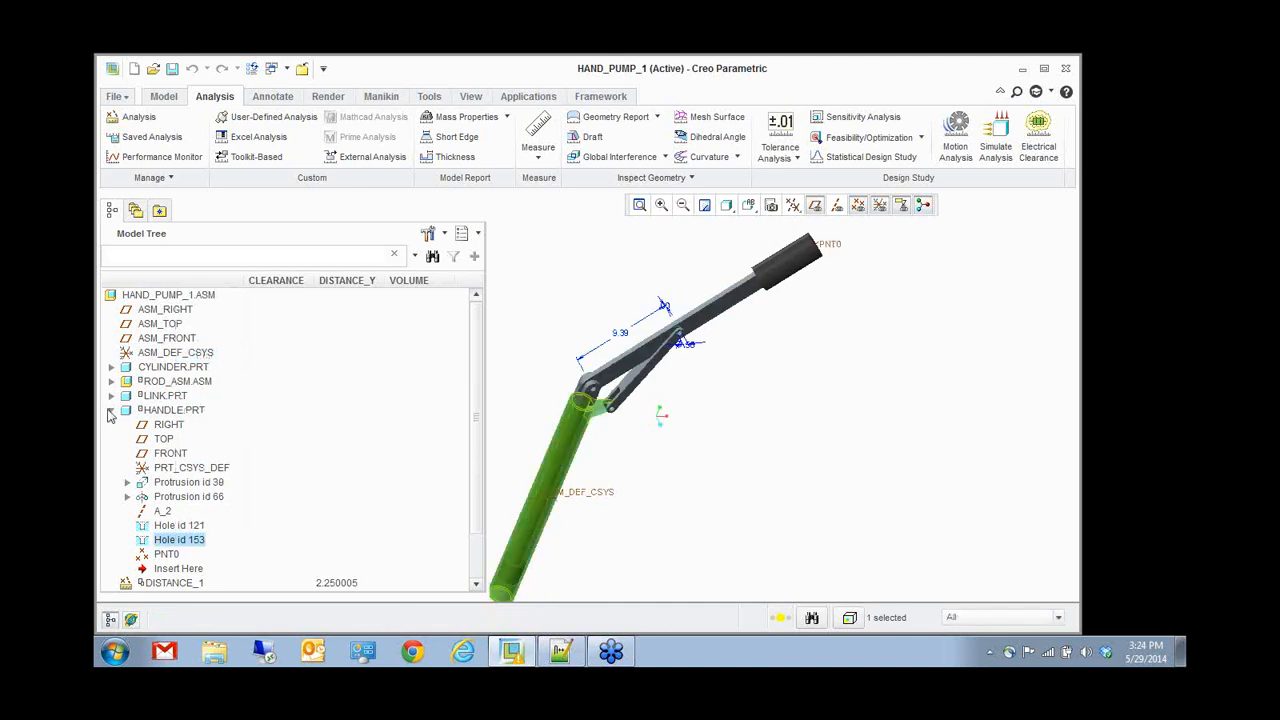
- Display the dimensions of Protrusion id 39 in HANDLE.PRT to check the handle's length
click(111, 411)
click(111, 410)
click(186, 484)
right_click(188, 488)
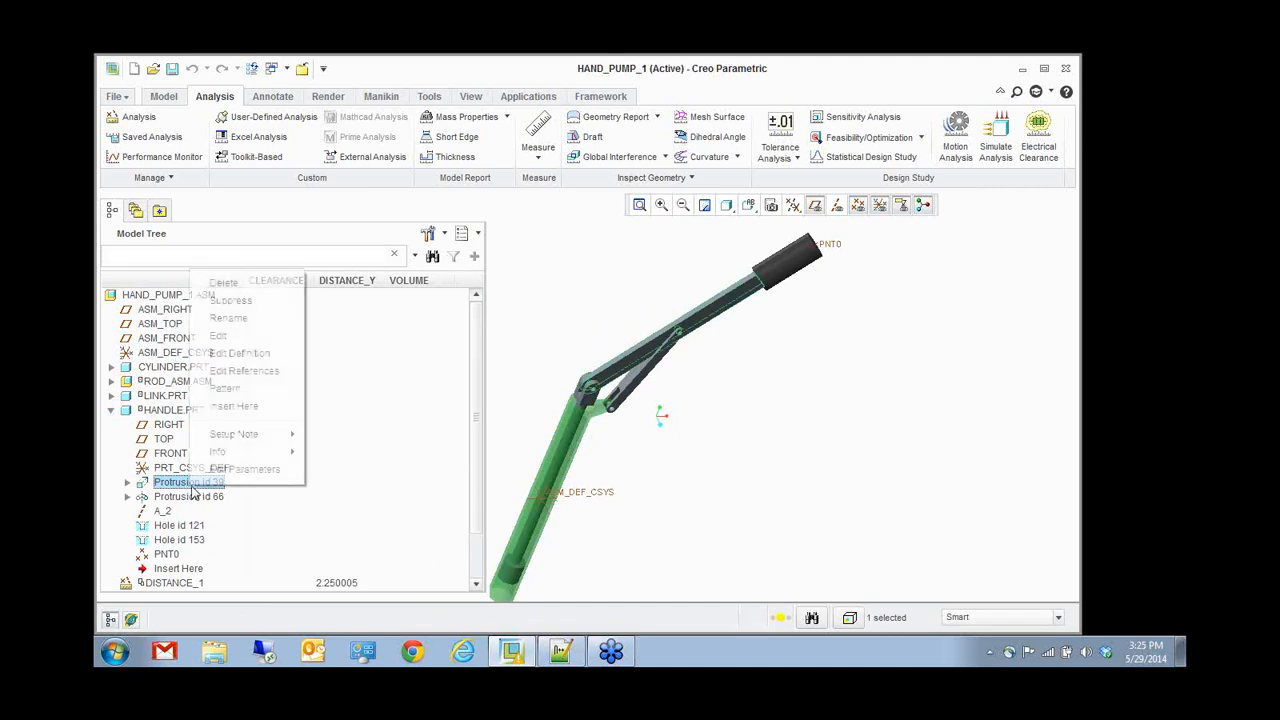
click(222, 335)
middle_drag(680, 400, 672, 312)
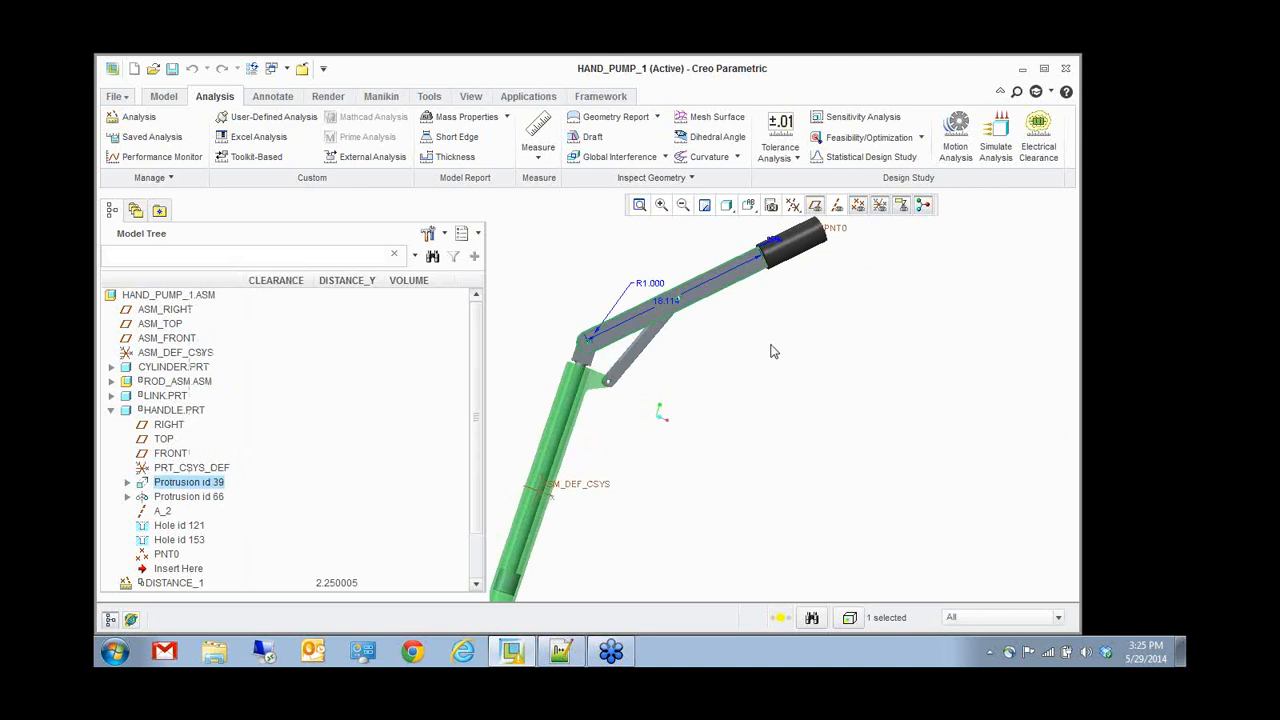
scroll(775, 350, down, 1)
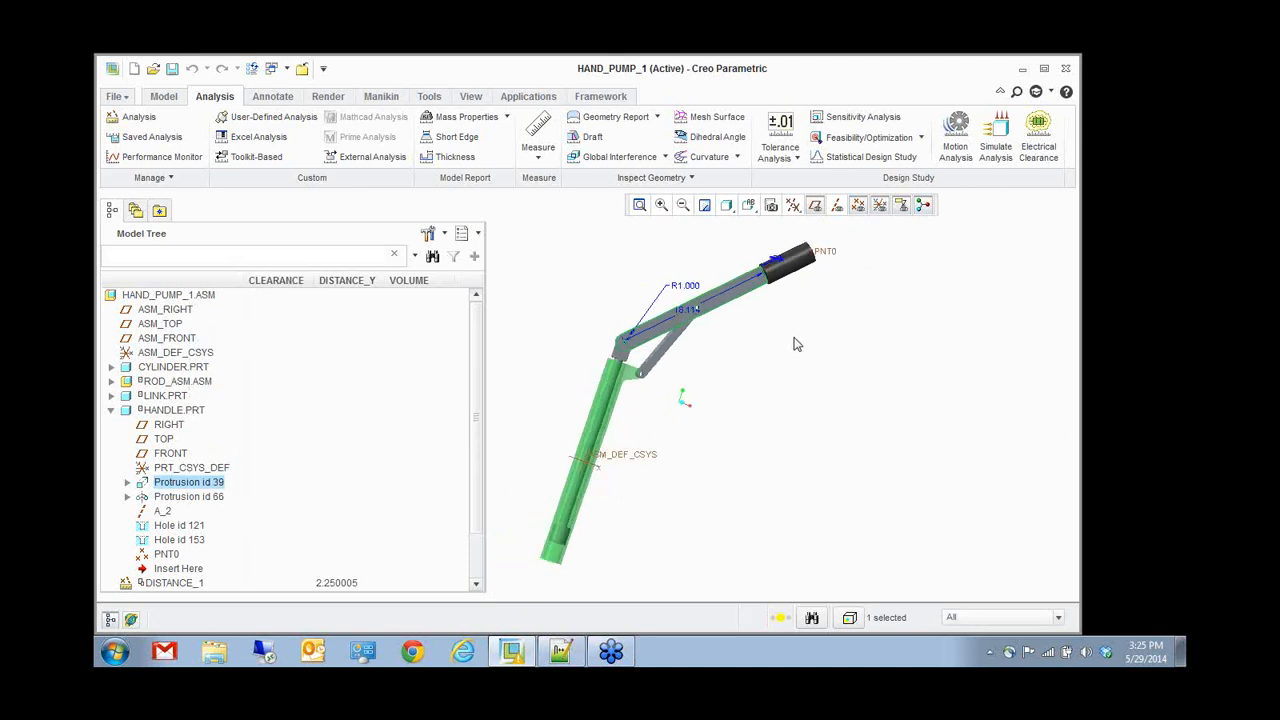
click(111, 410)
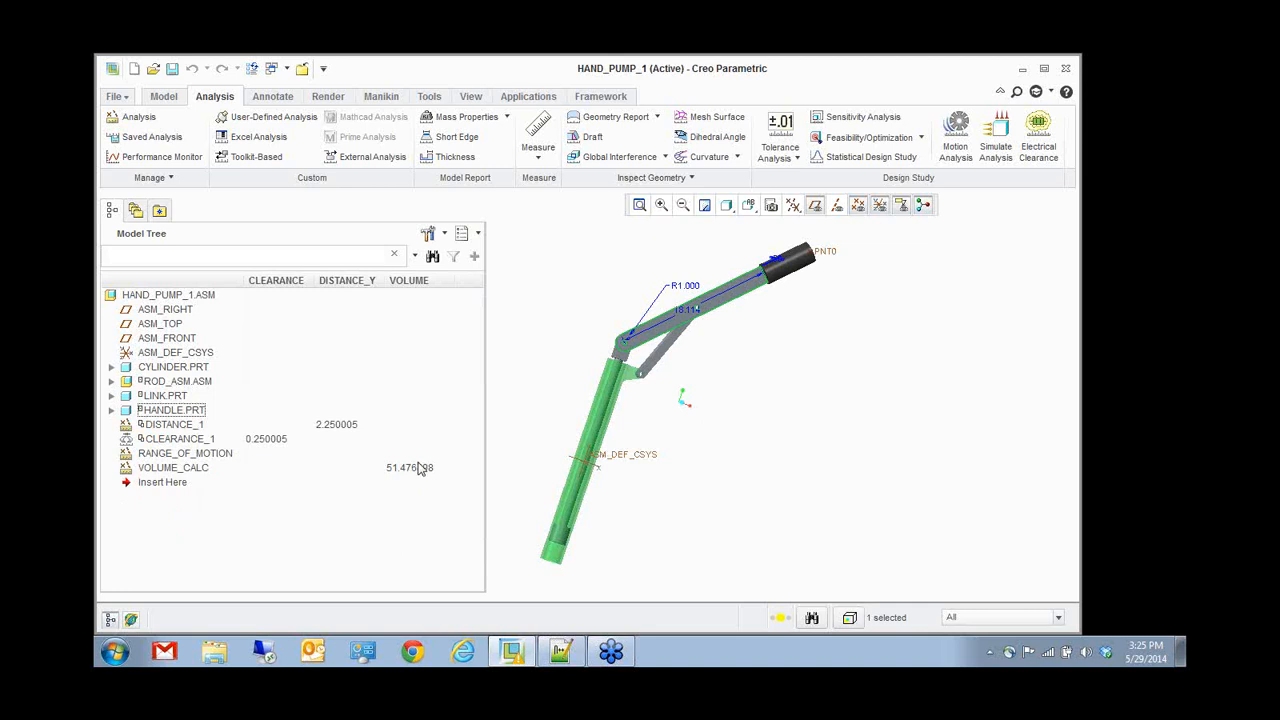
- Close the hand pump, erase its models from the session, and open backhoe_complete.asm from the Backhoe folder
click(301, 68)
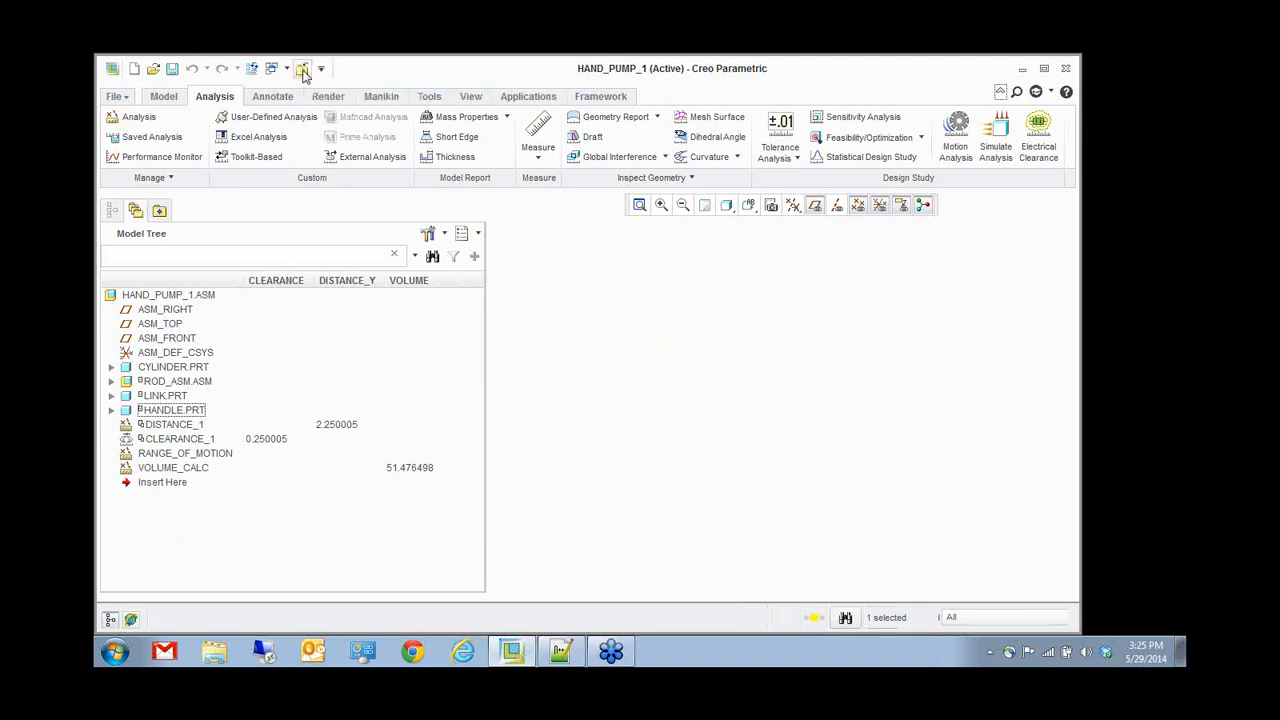
key(Return)
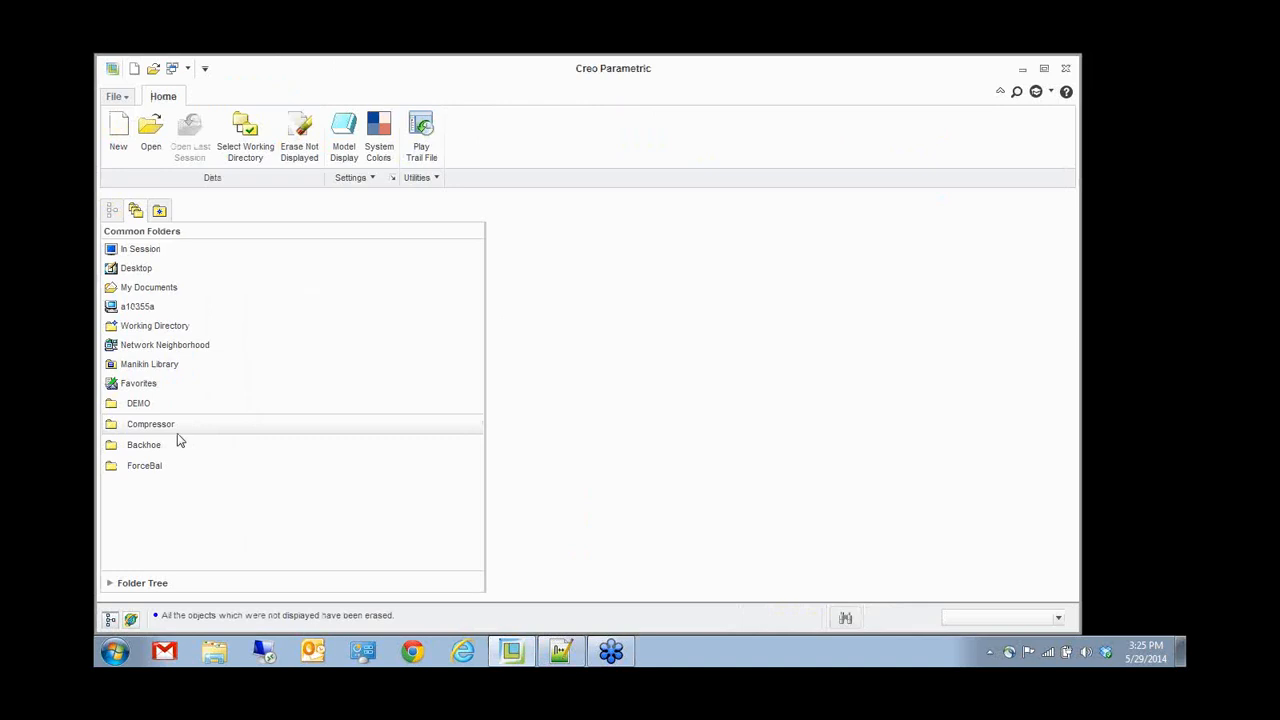
click(152, 450)
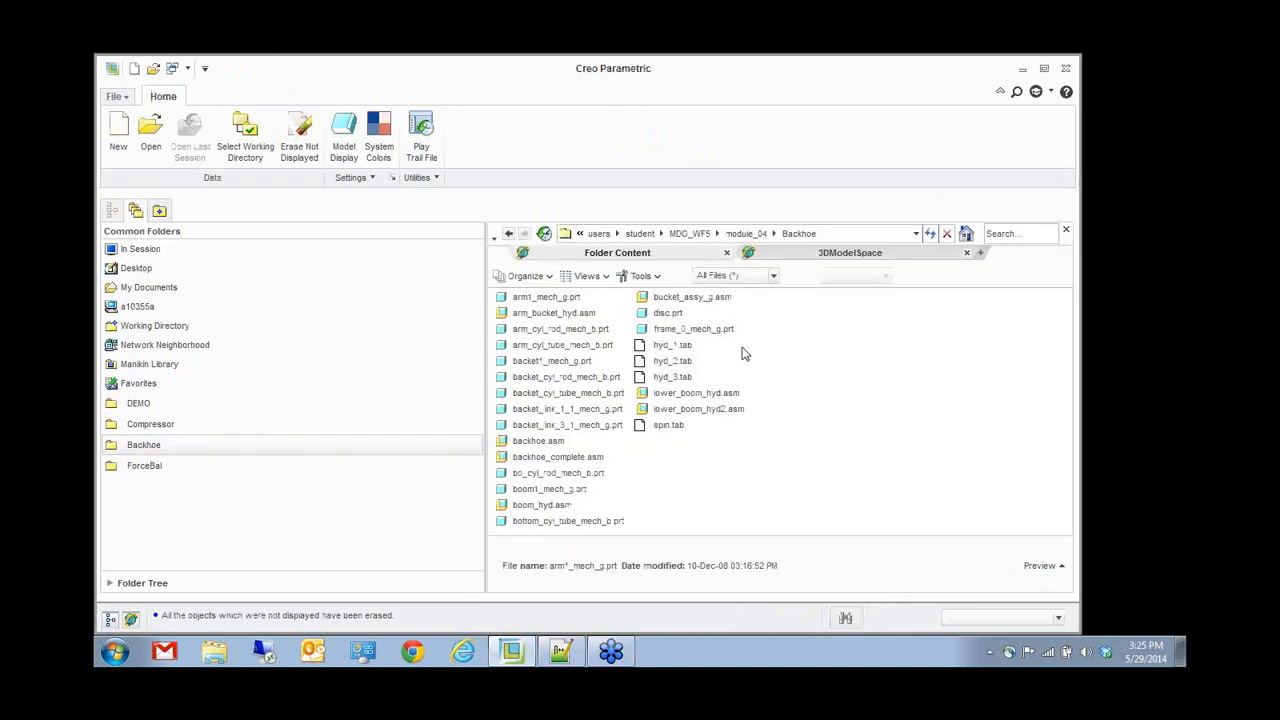
double_click(550, 457)
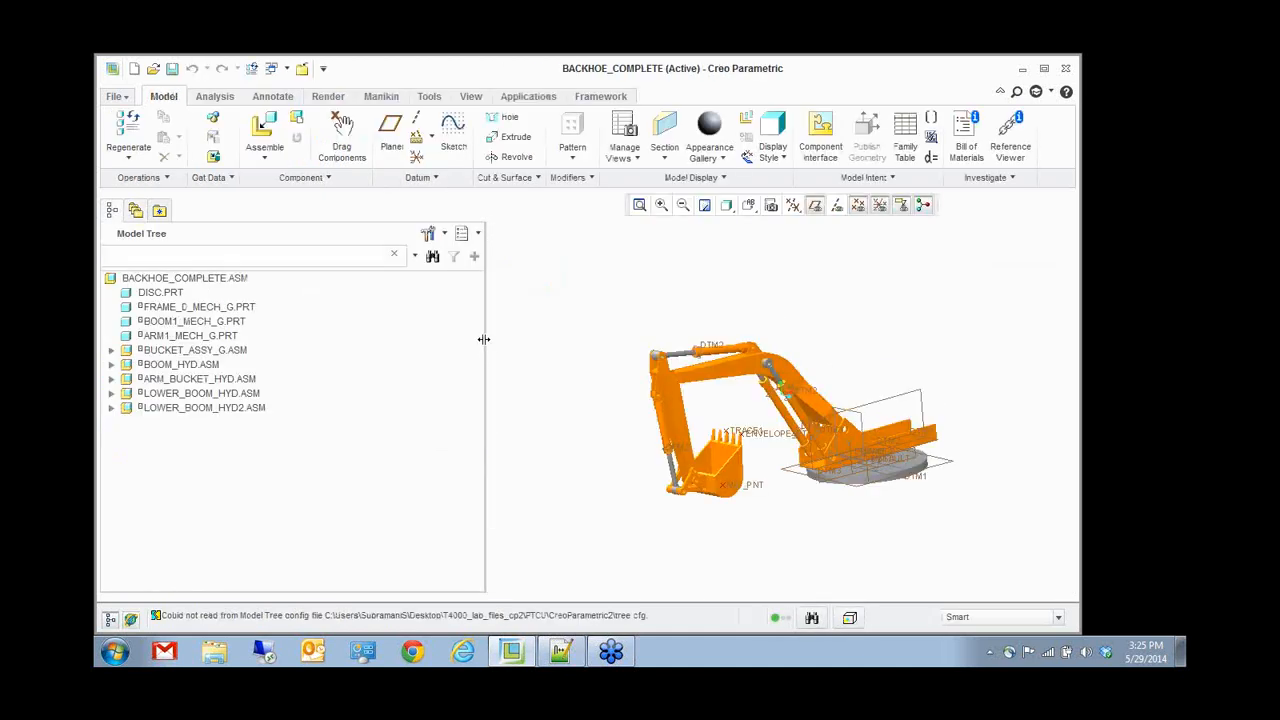
- Narrow the model tree and hide the backhoe's datum planes, points and coordinate systems
drag(483, 339, 371, 334)
scroll(691, 400, down, 3)
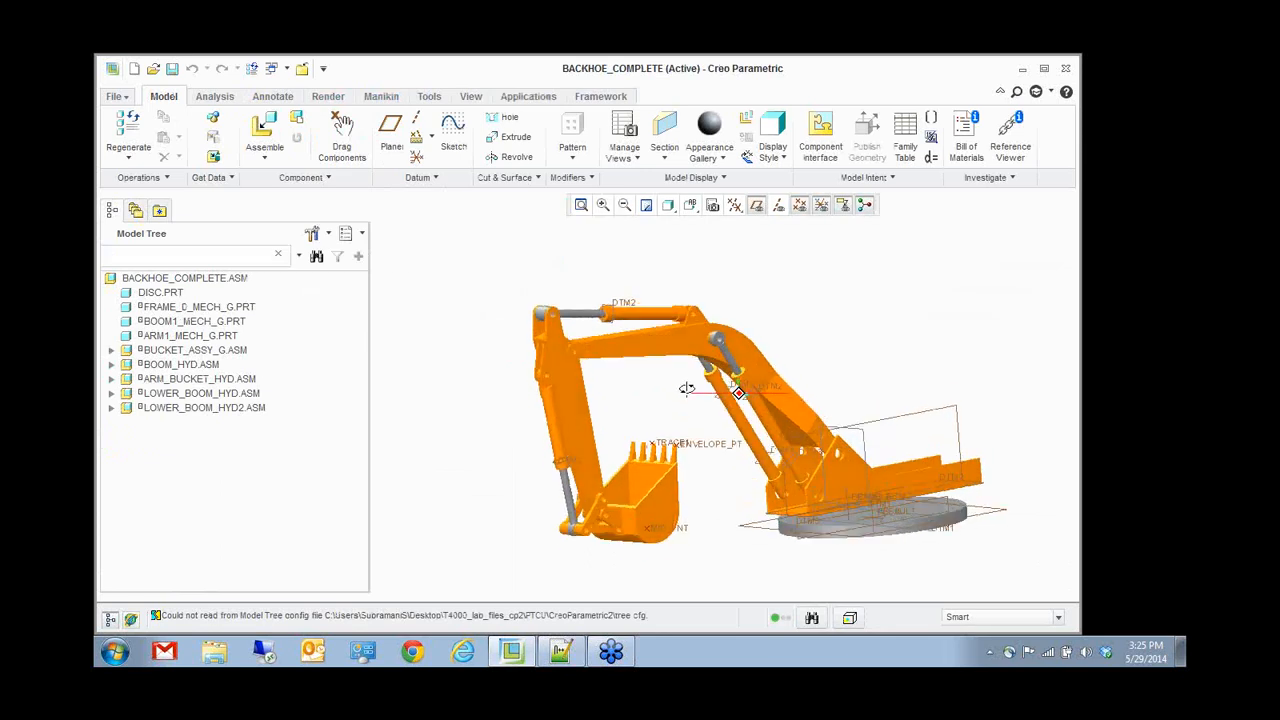
middle_drag(687, 388, 615, 384)
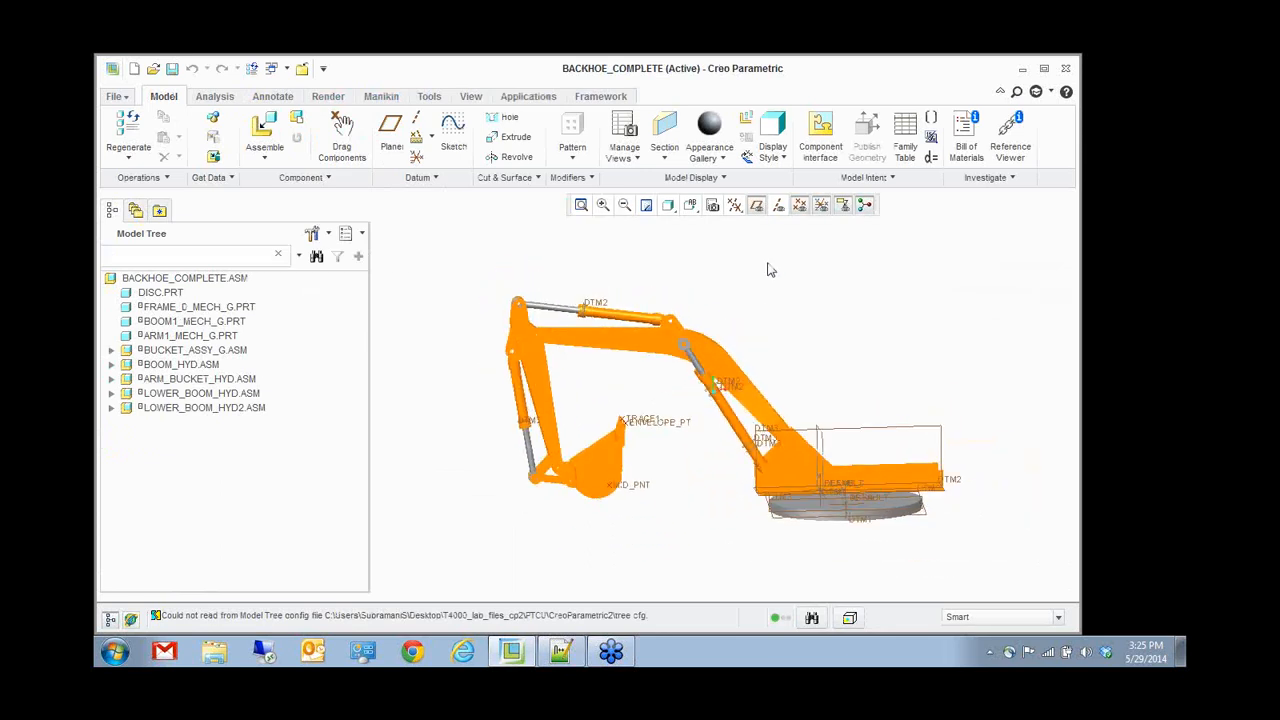
click(757, 208)
middle_drag(834, 337, 866, 371)
click(800, 206)
click(821, 206)
scroll(697, 400, up, 4)
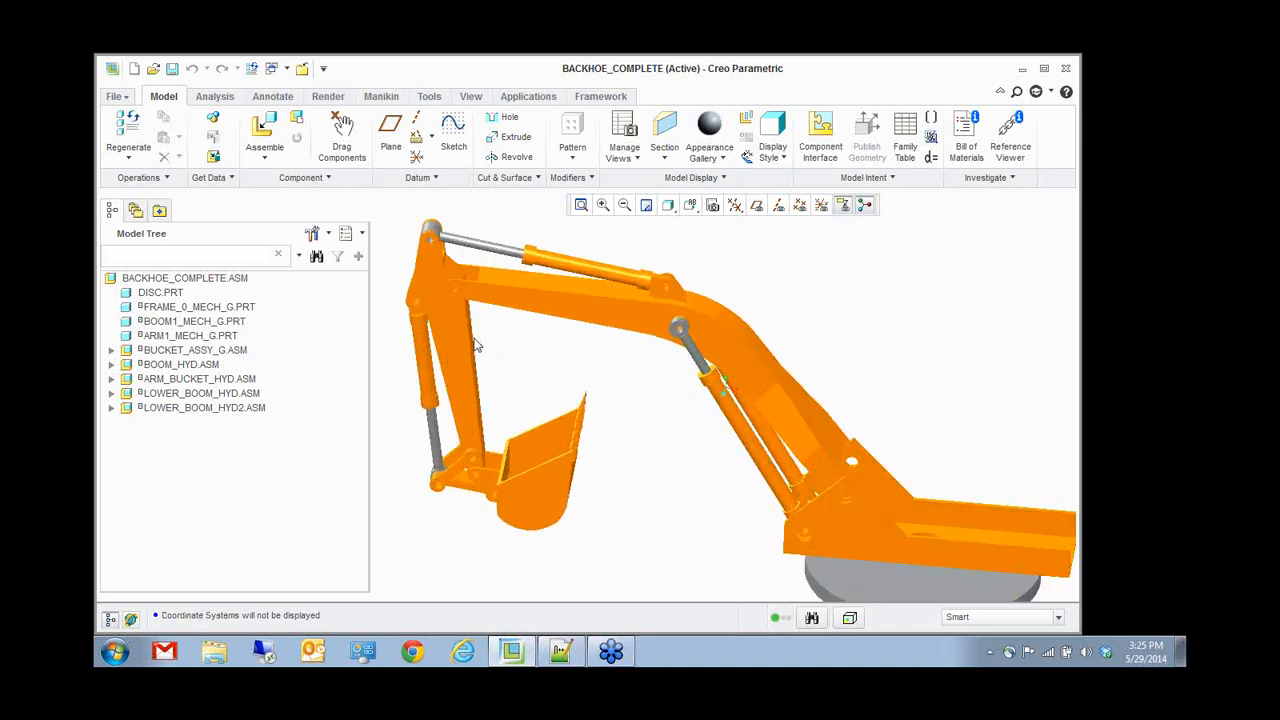
- Switch the backhoe assembly to the Mechanism application
scroll(666, 434, down, 3)
middle_drag(666, 434, 690, 400)
click(526, 96)
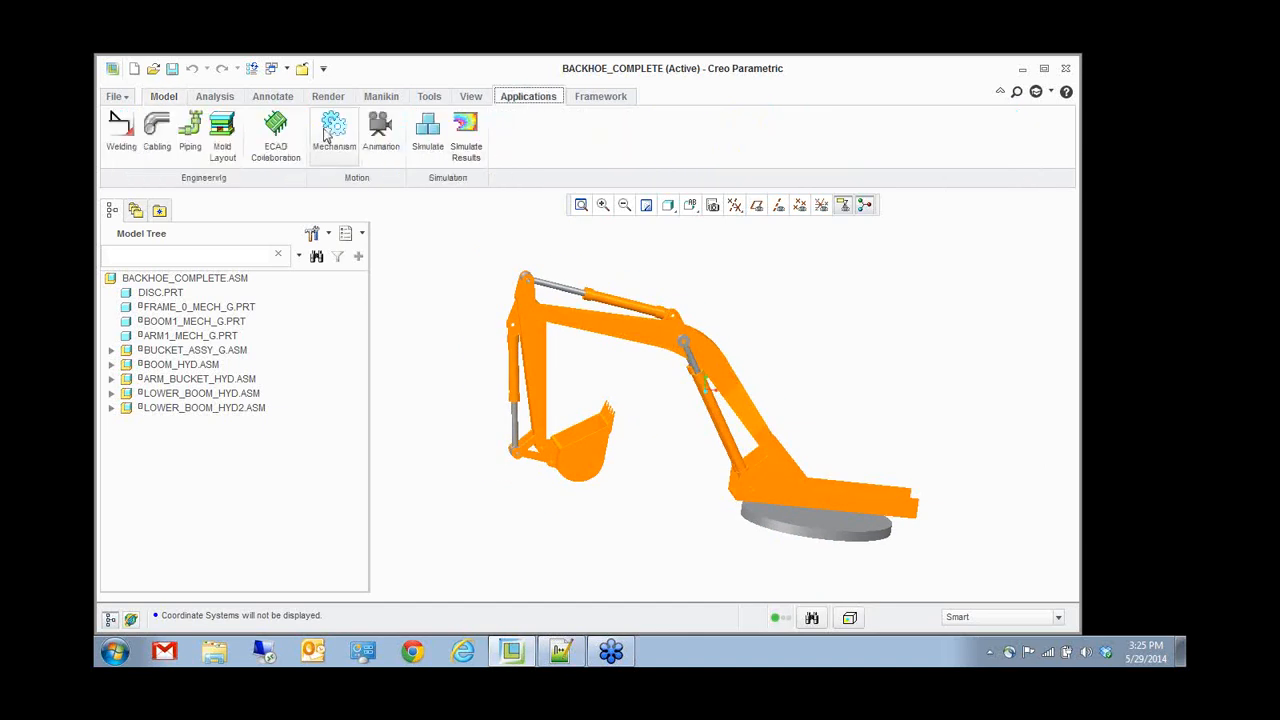
click(324, 132)
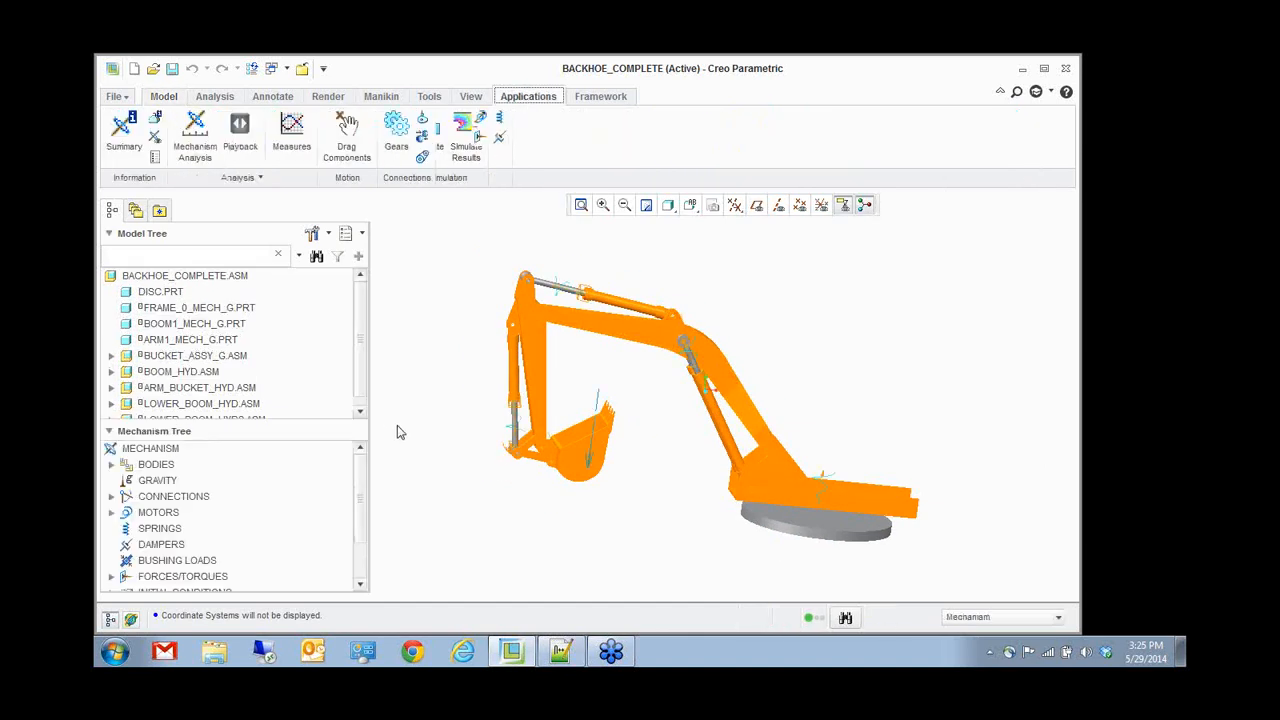
- Review the definition of the point force on the bucket without changing it
click(695, 360)
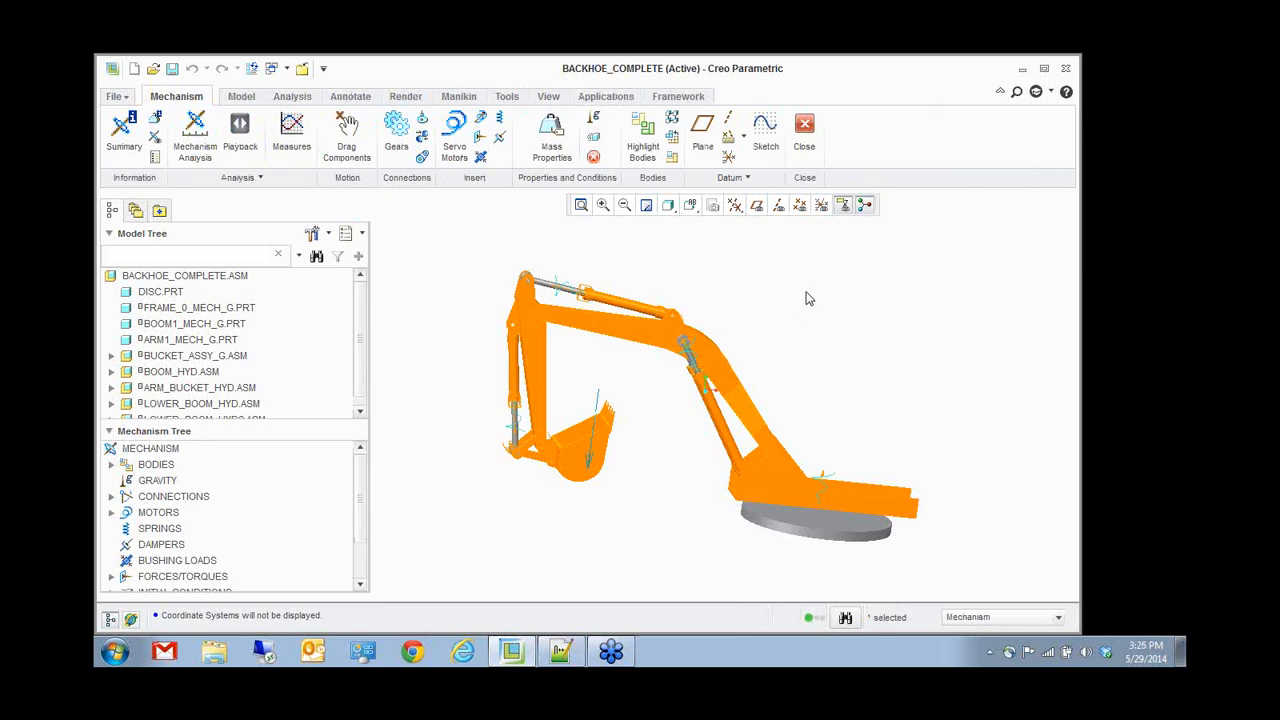
right_click(697, 361)
scroll(707, 430, down, 4)
scroll(744, 336, up, 2)
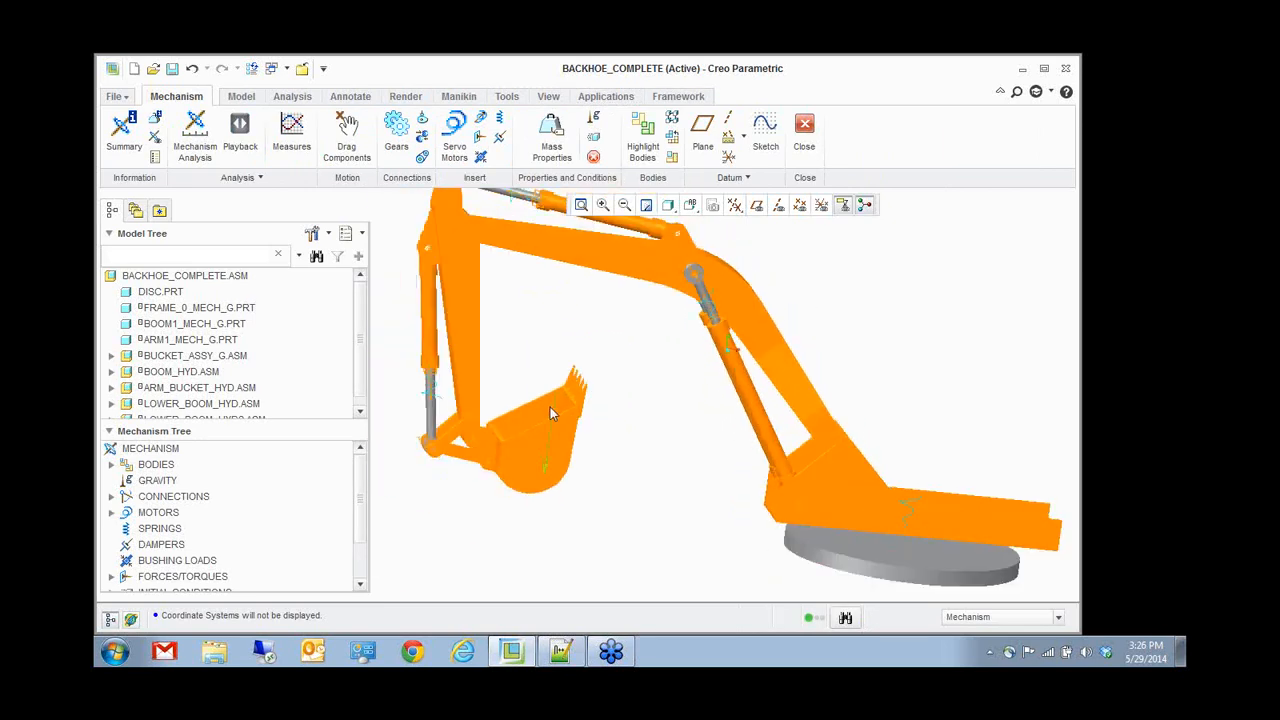
click(553, 407)
right_click(649, 367)
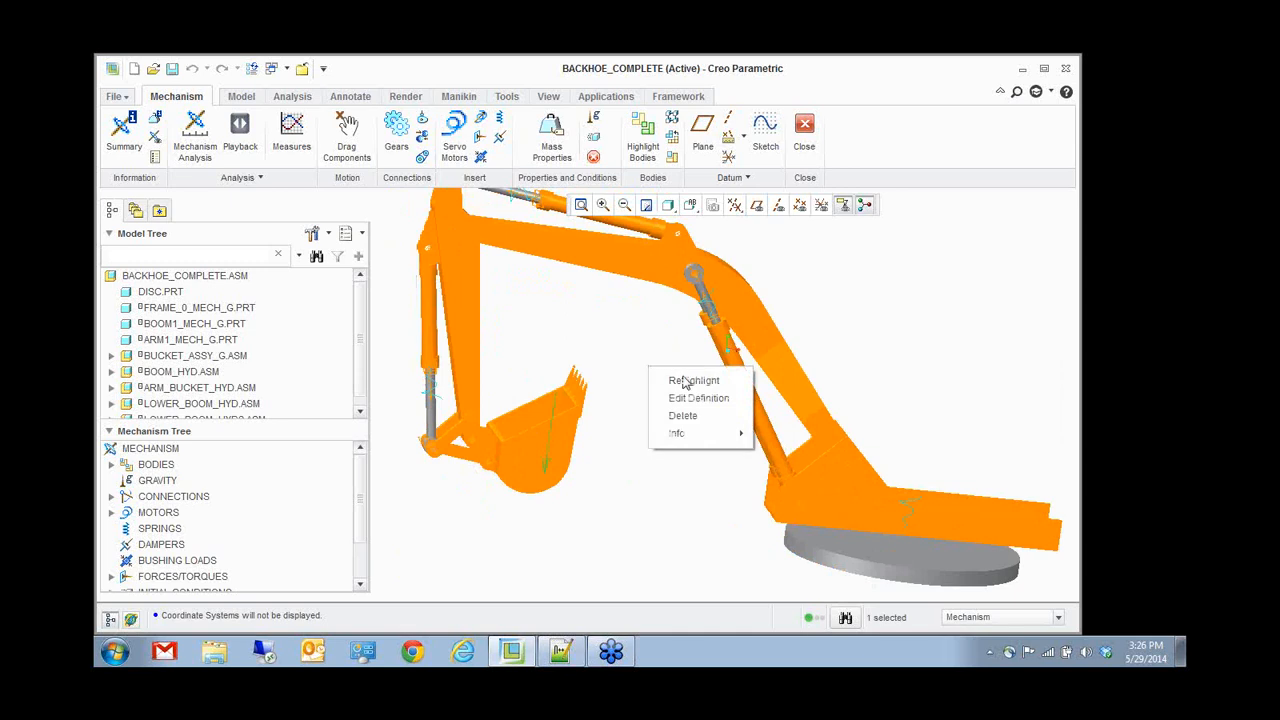
click(677, 400)
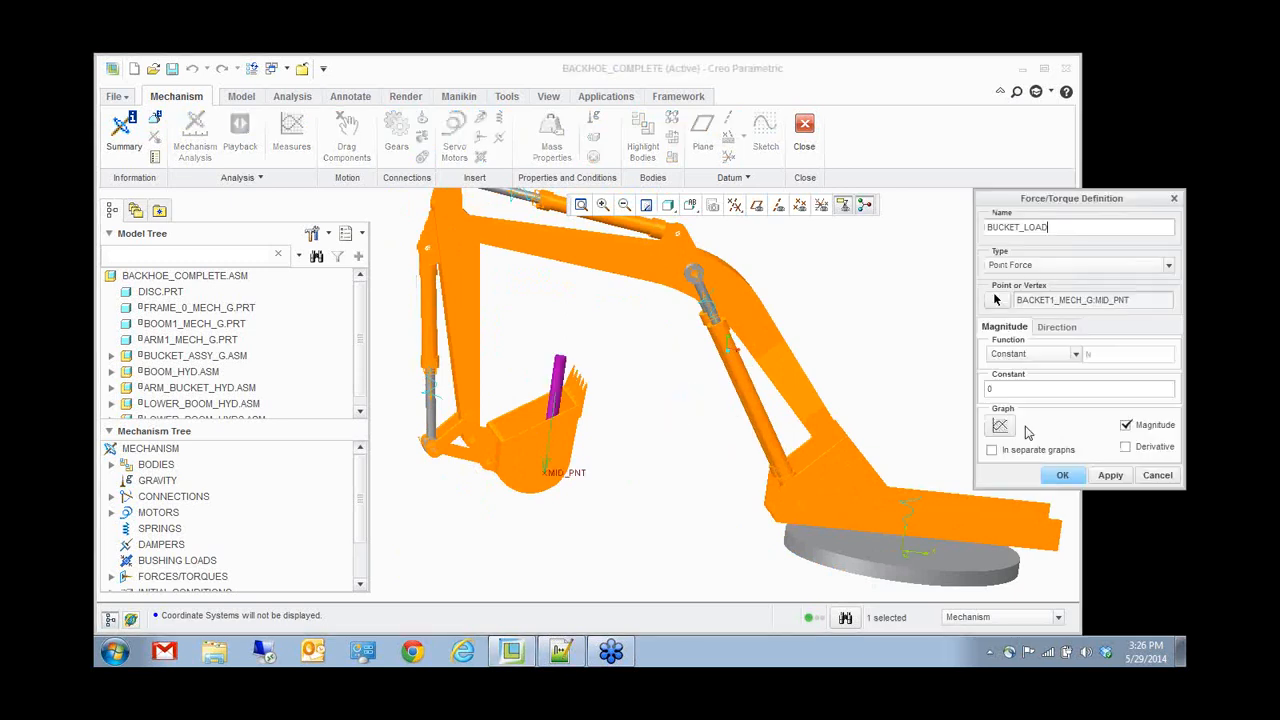
click(1157, 475)
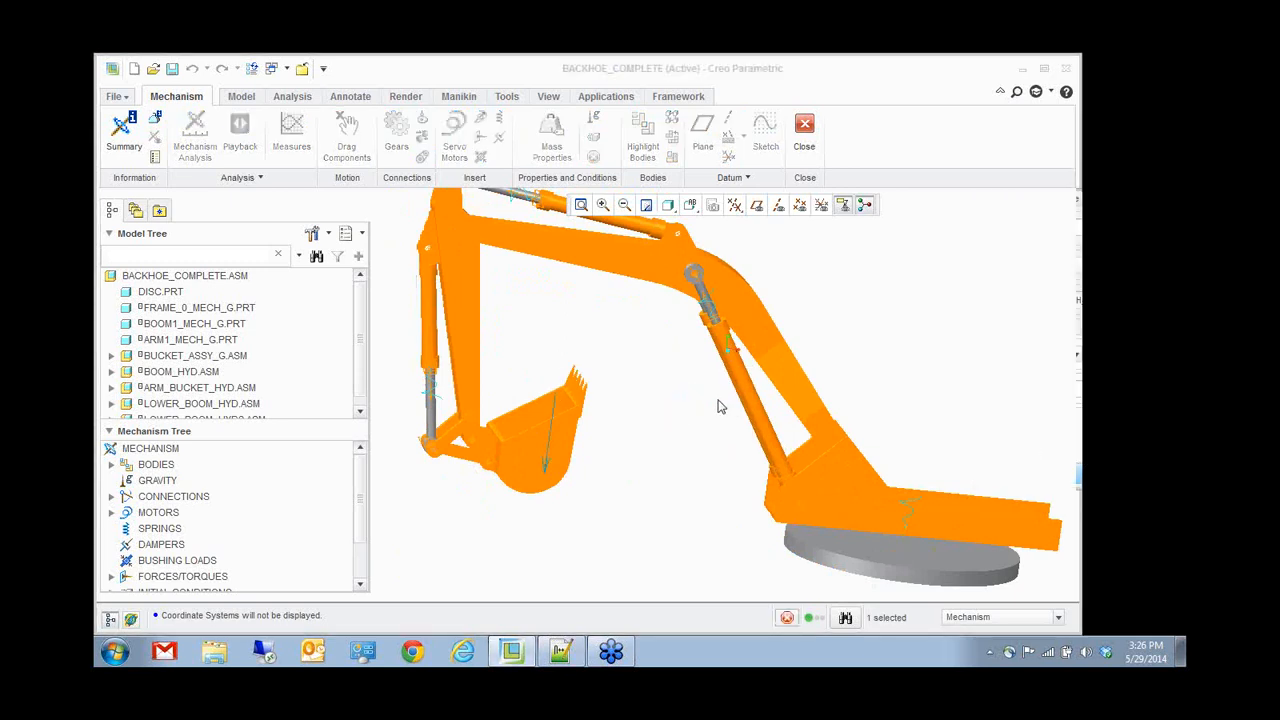
- Review the snapshot and velocity settings of the InitCond1 initial condition
scroll(705, 405, down, 3)
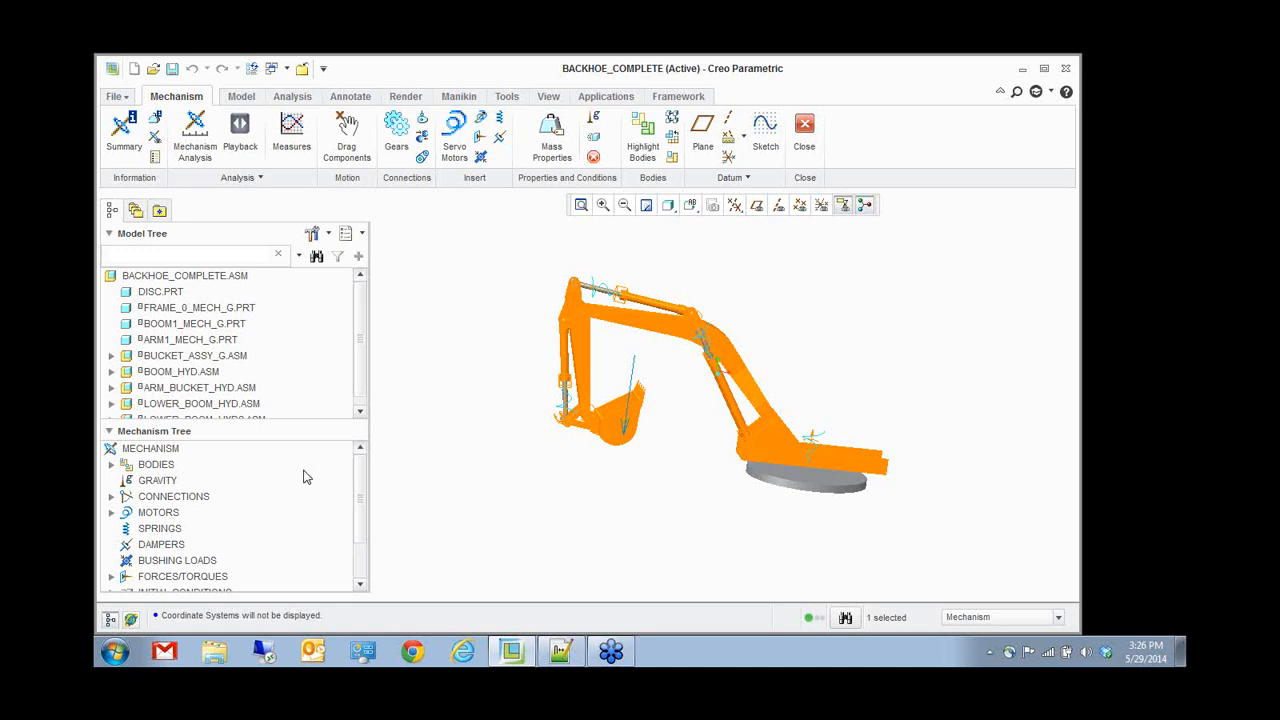
scroll(262, 505, down, 2)
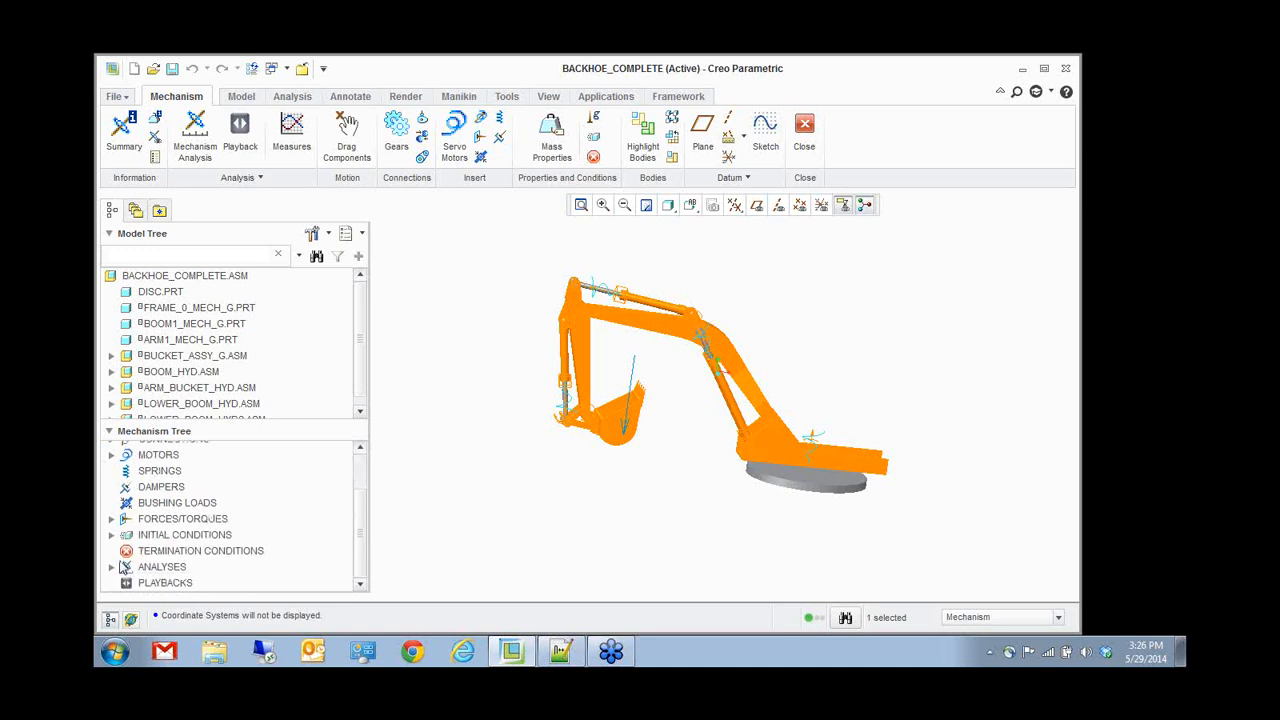
click(112, 537)
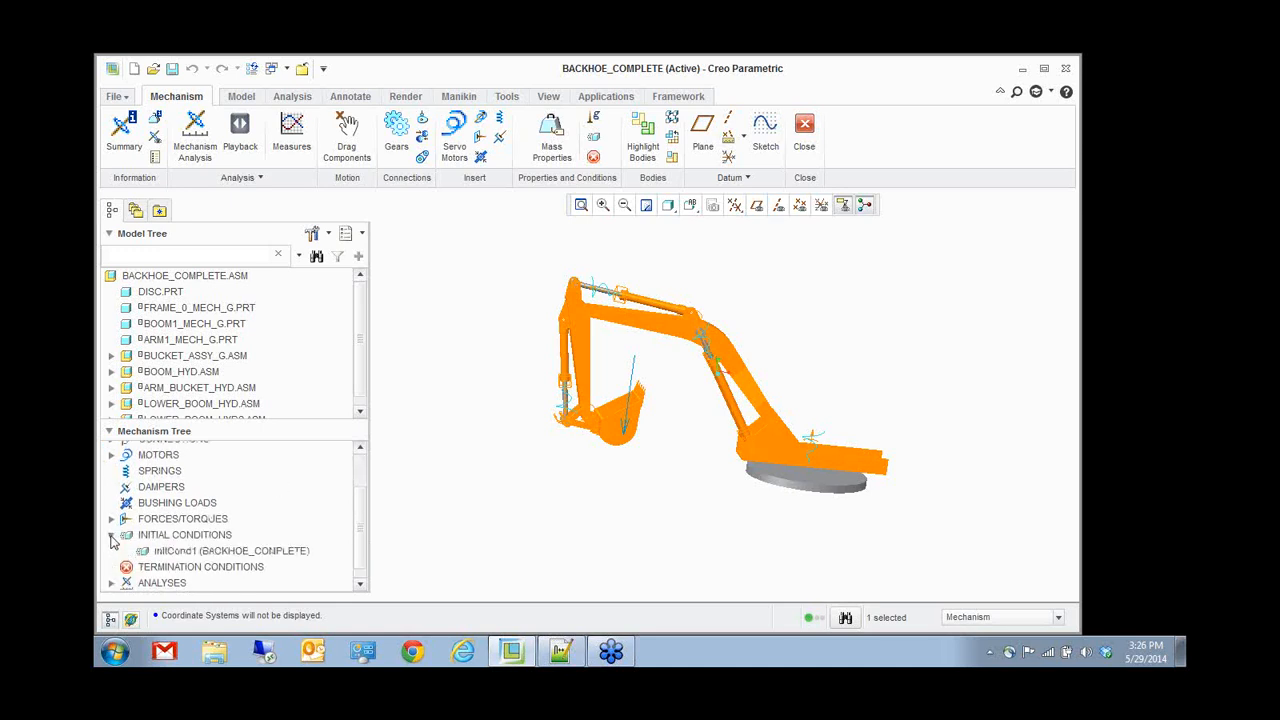
right_click(174, 551)
click(226, 567)
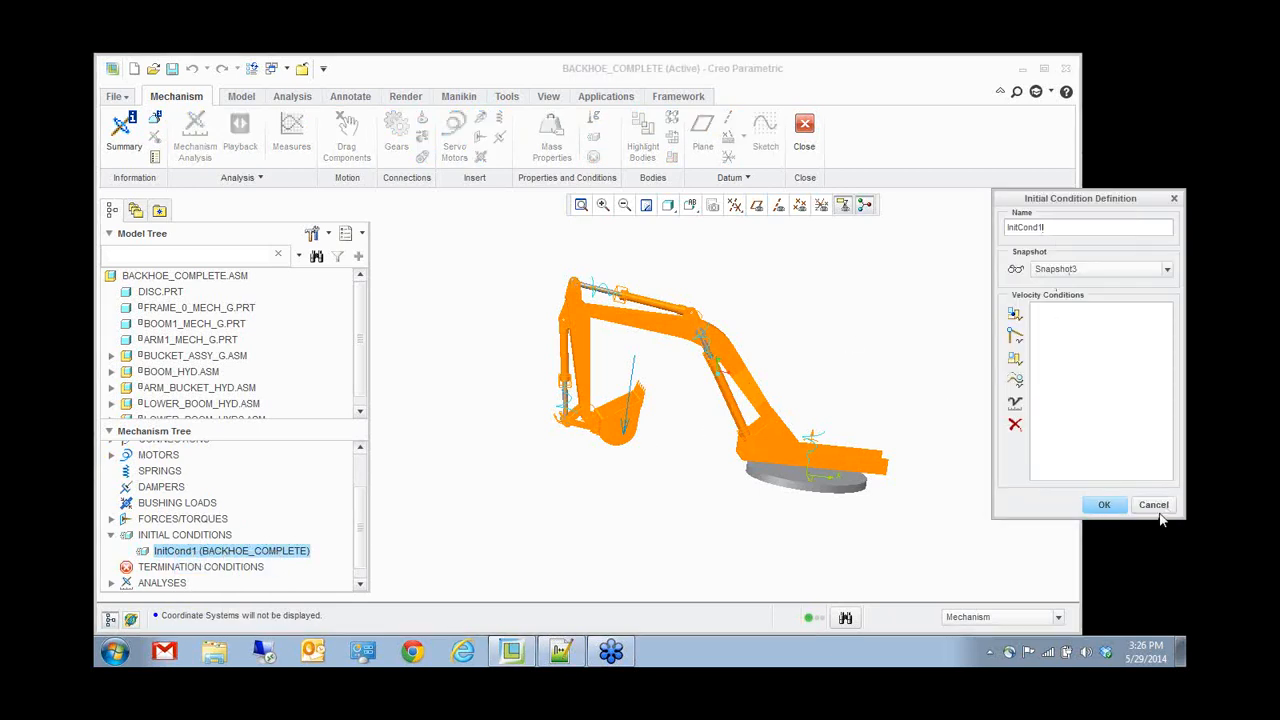
click(1110, 504)
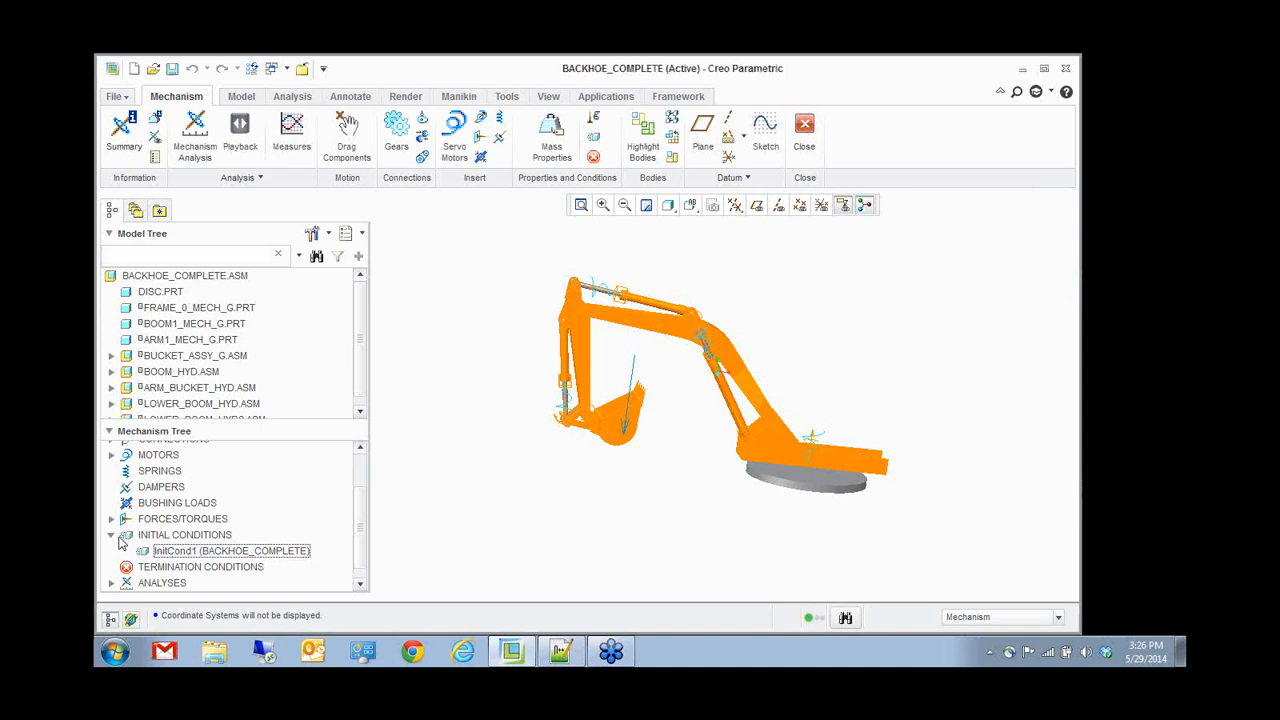
- Open the definition of the MOVE_DIRT dynamic analysis and review its motors and external loads
scroll(146, 560, down, 1)
click(111, 567)
scroll(200, 576, down, 1)
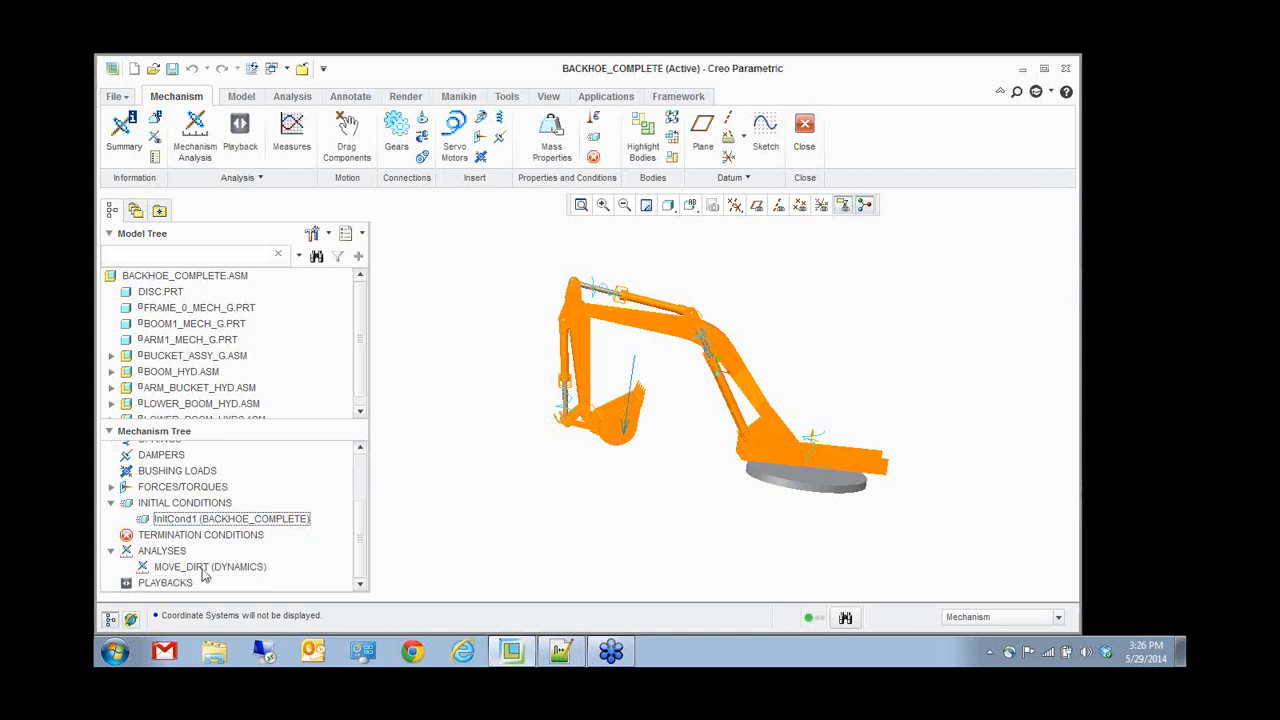
click(212, 570)
right_click(214, 571)
click(268, 481)
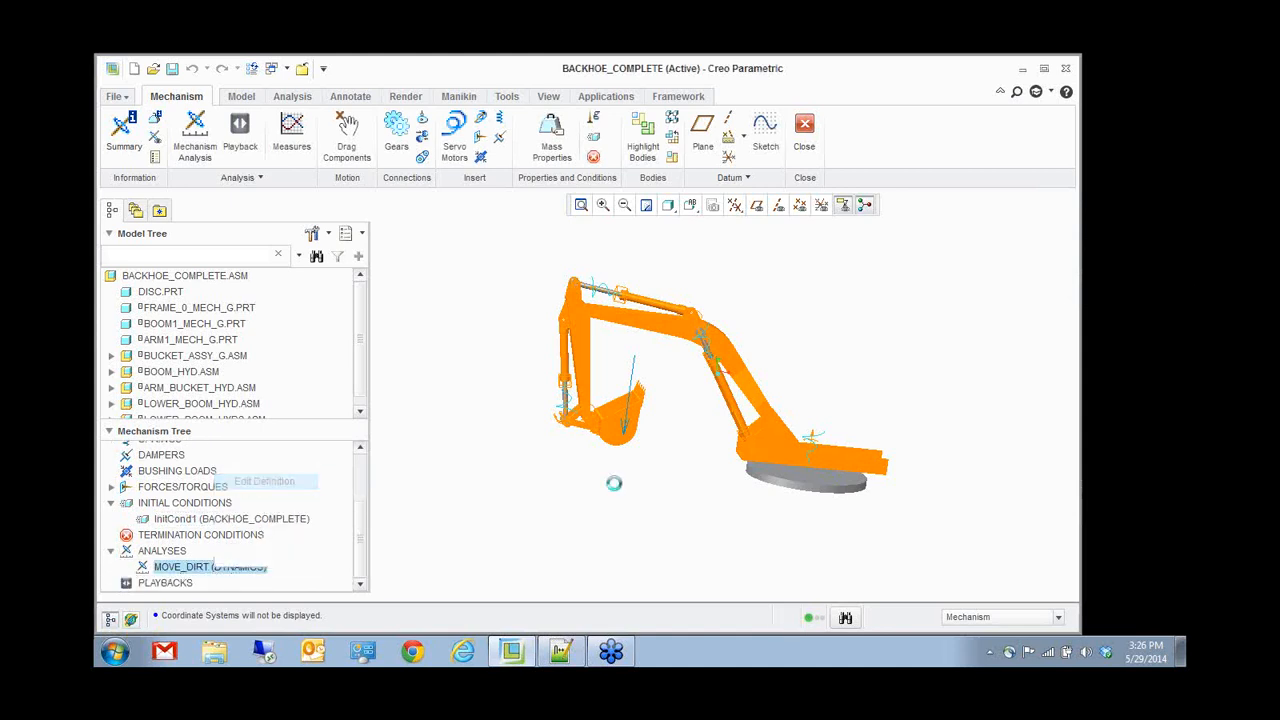
drag(1040, 110, 972, 99)
click(998, 188)
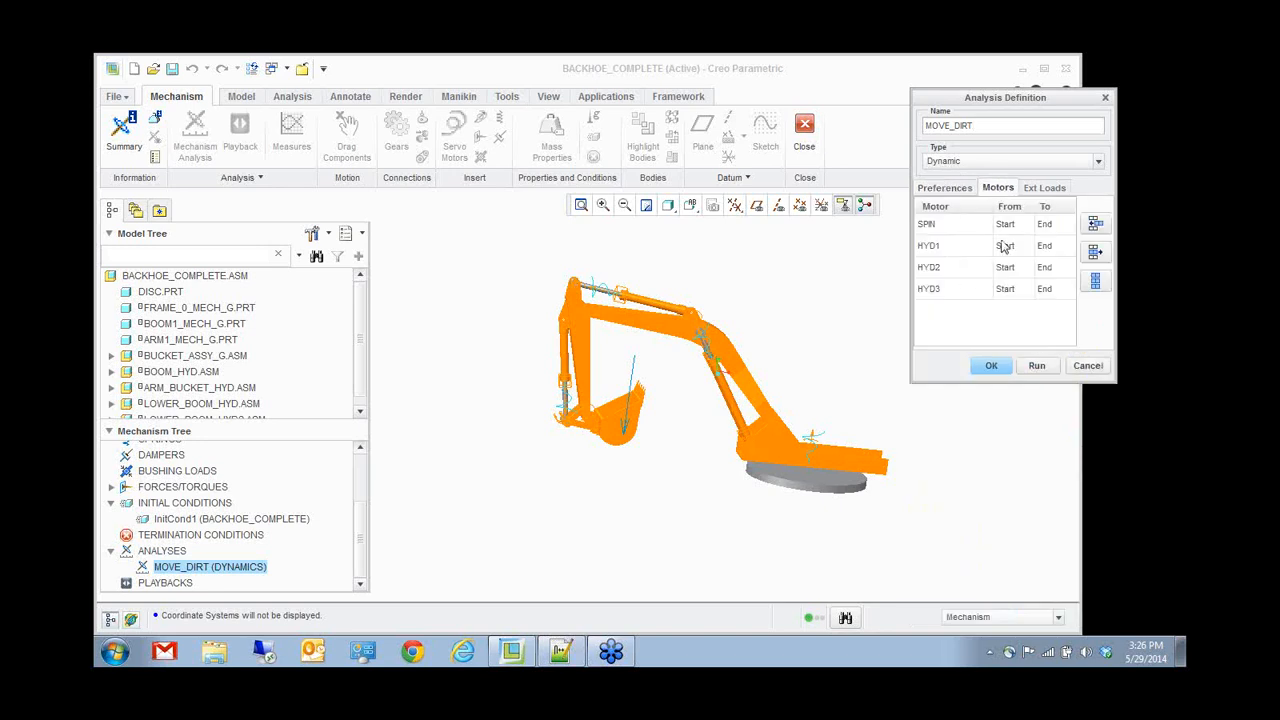
click(1035, 192)
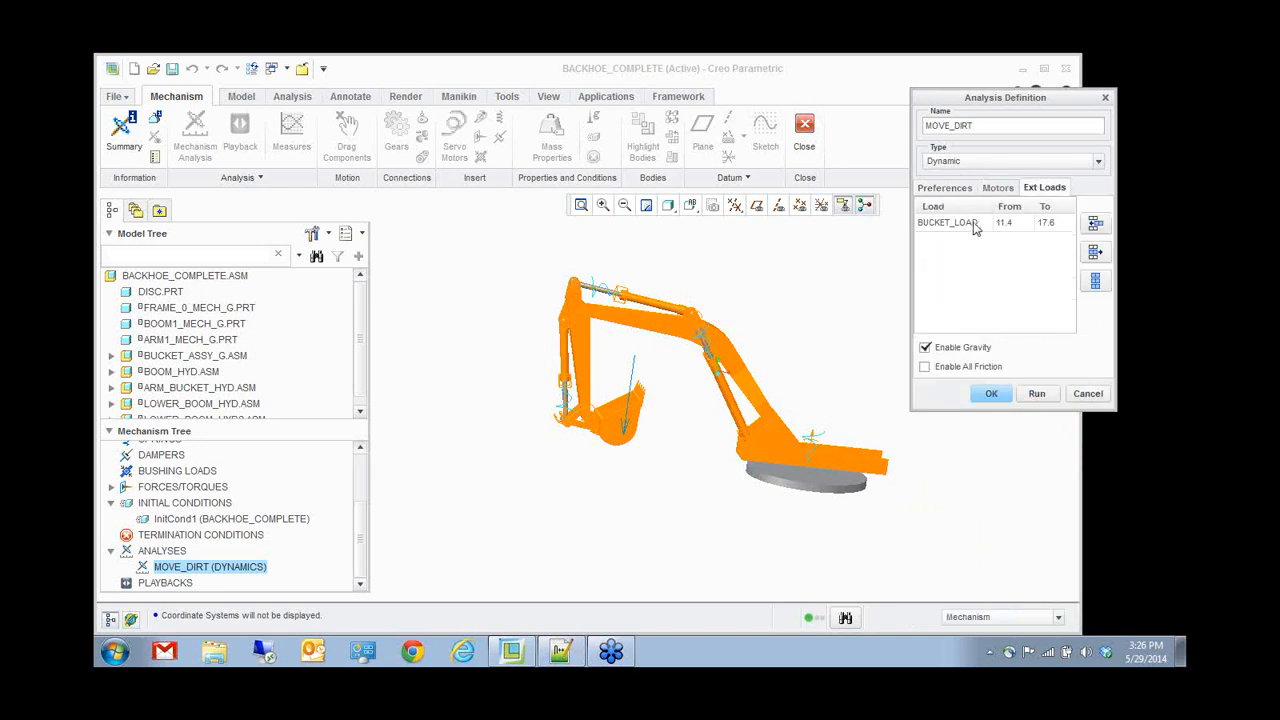
- Check the start and end times of BUCKET_LOAD in MOVE_DIRT, run the dynamic analysis and accept its definition
click(960, 222)
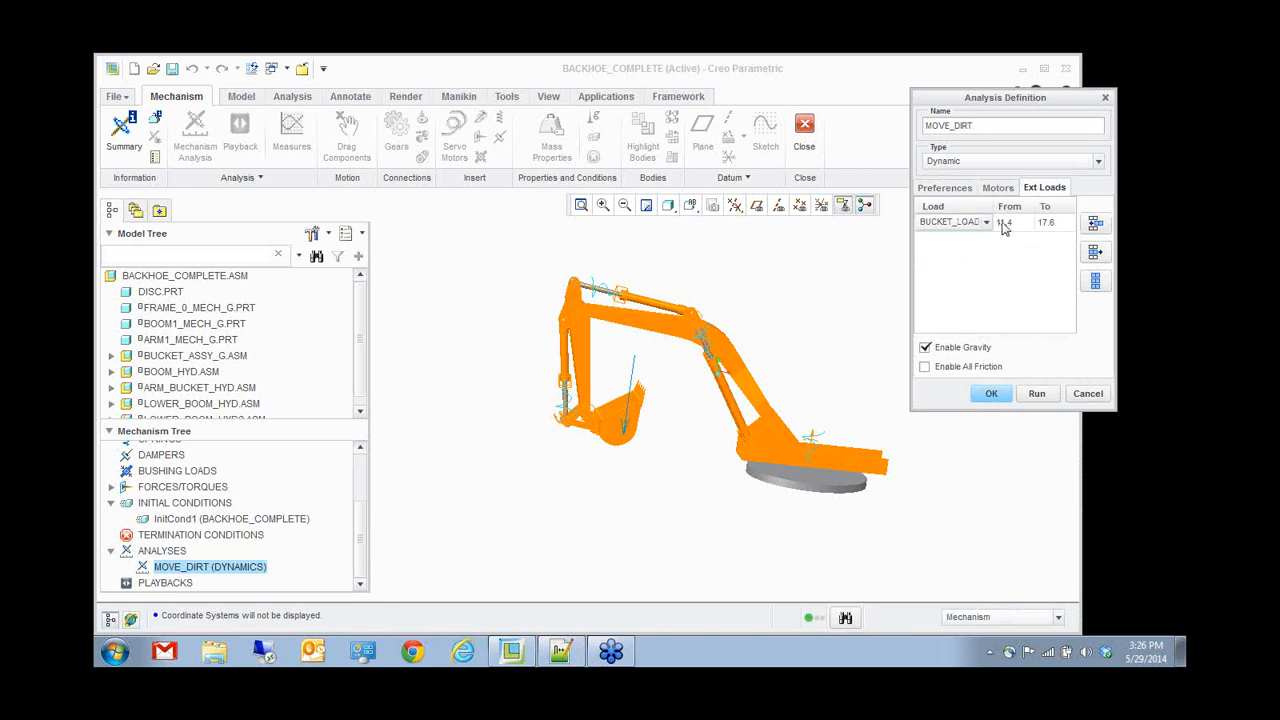
click(1004, 223)
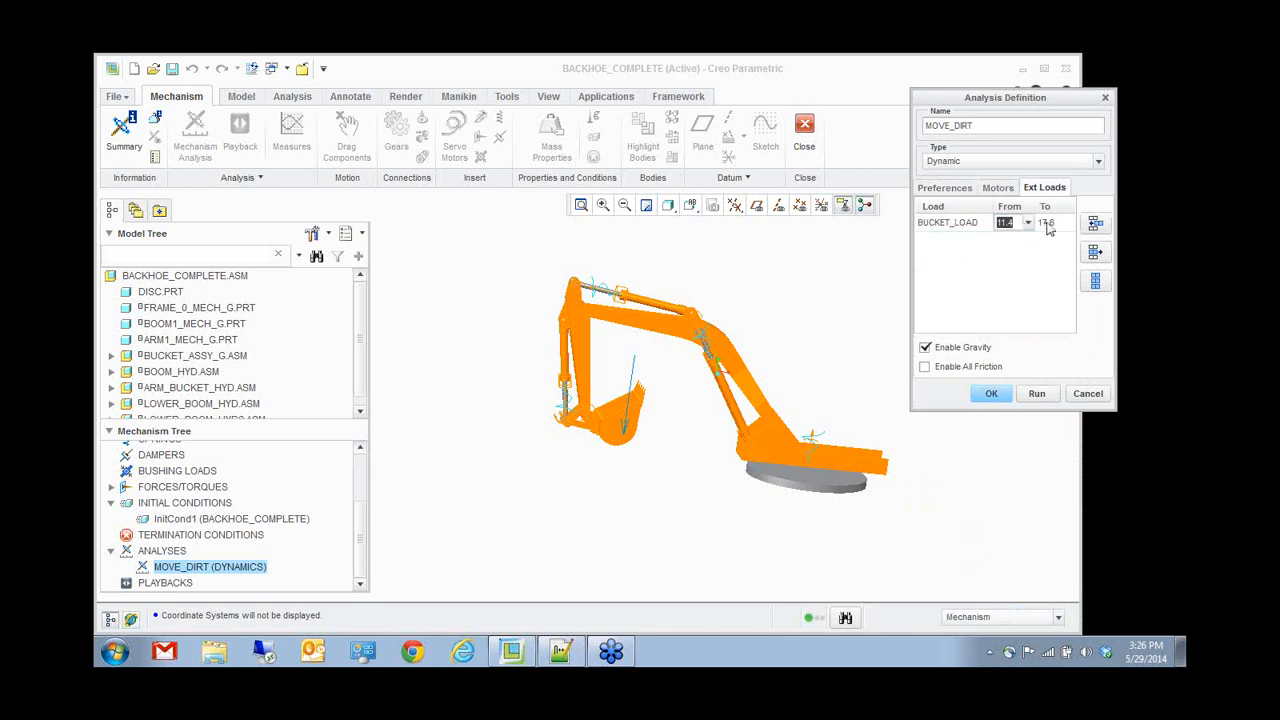
click(1045, 223)
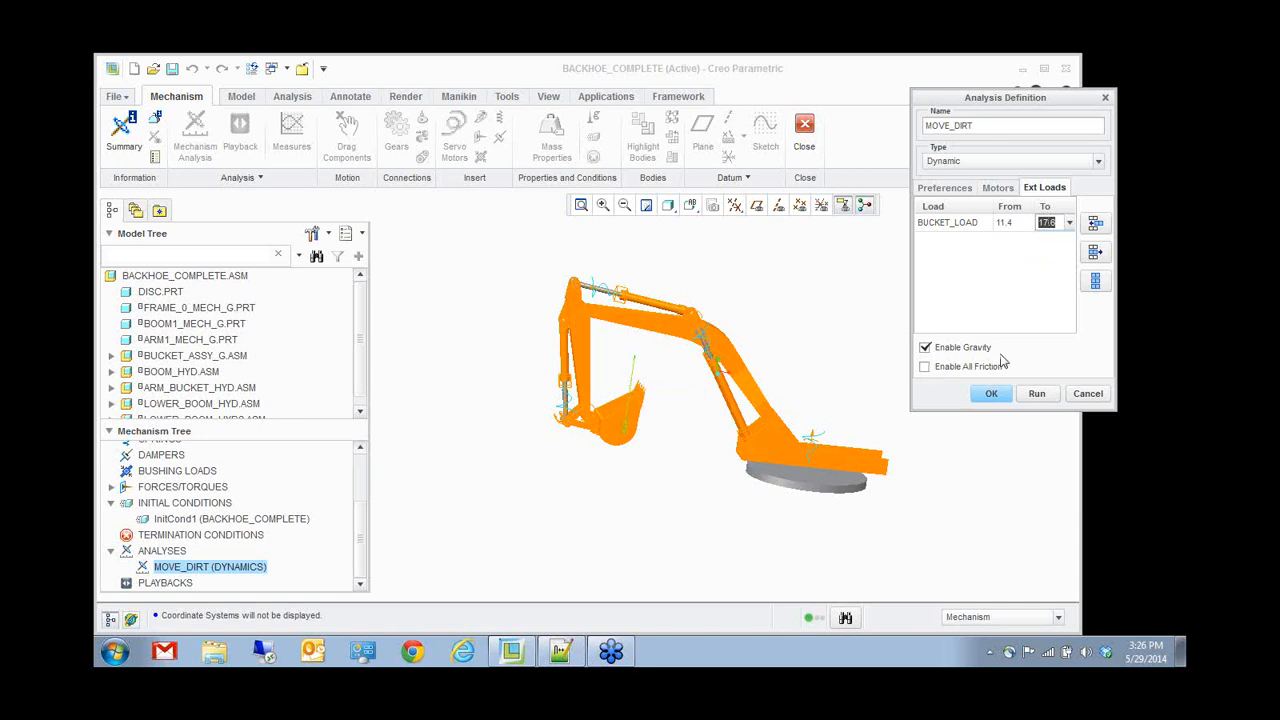
click(1037, 394)
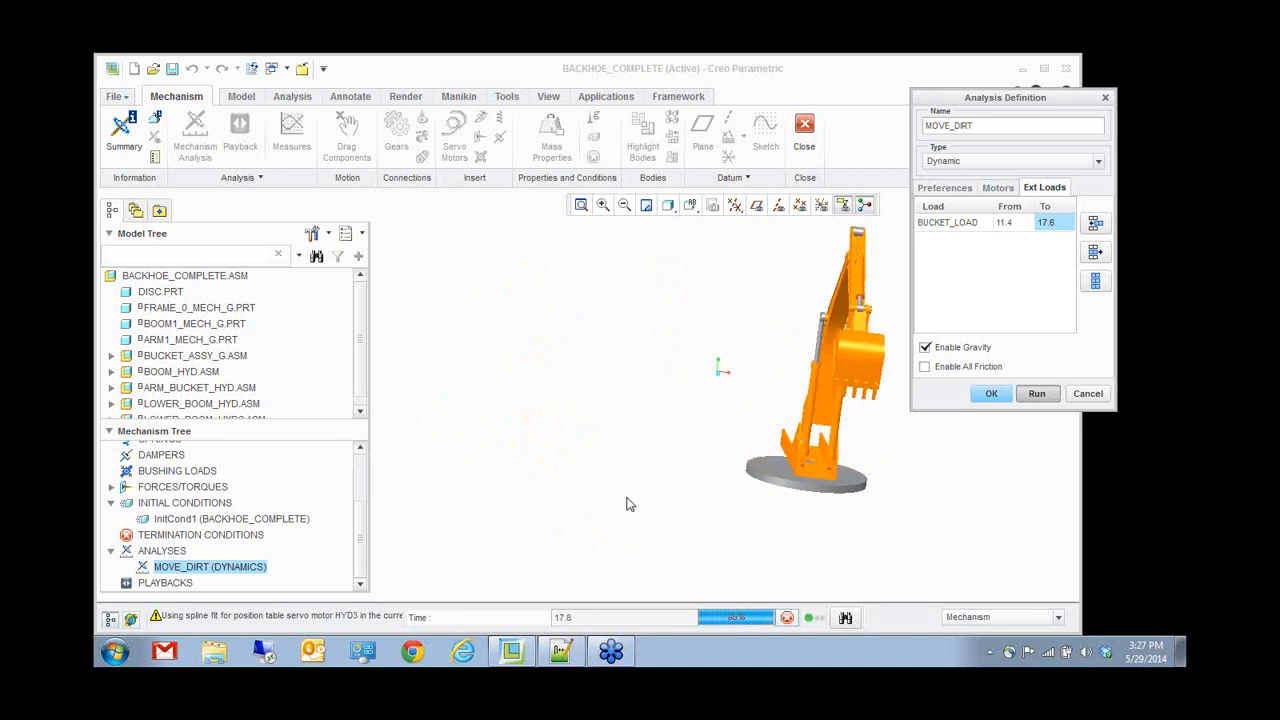
click(989, 393)
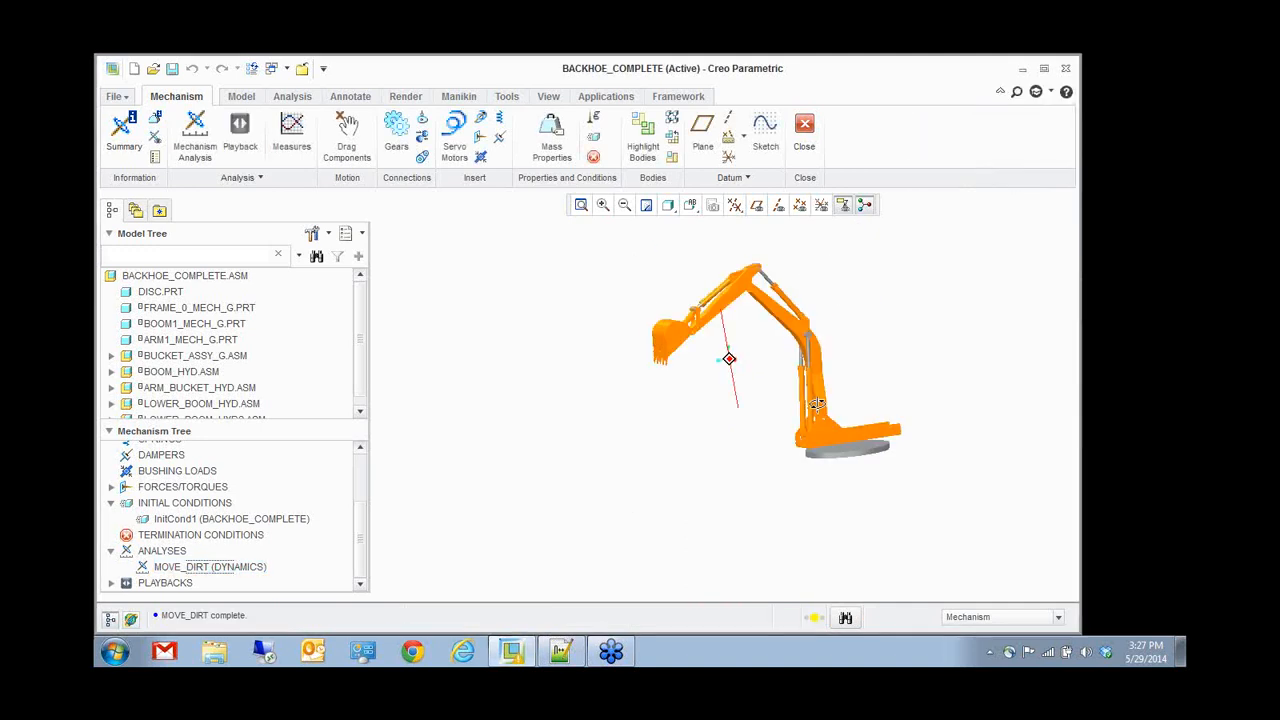
- Create a Connection Reaction measure on the joint near the bucket end of the arm, evaluated with the MOVE_DIRT result set
click(291, 140)
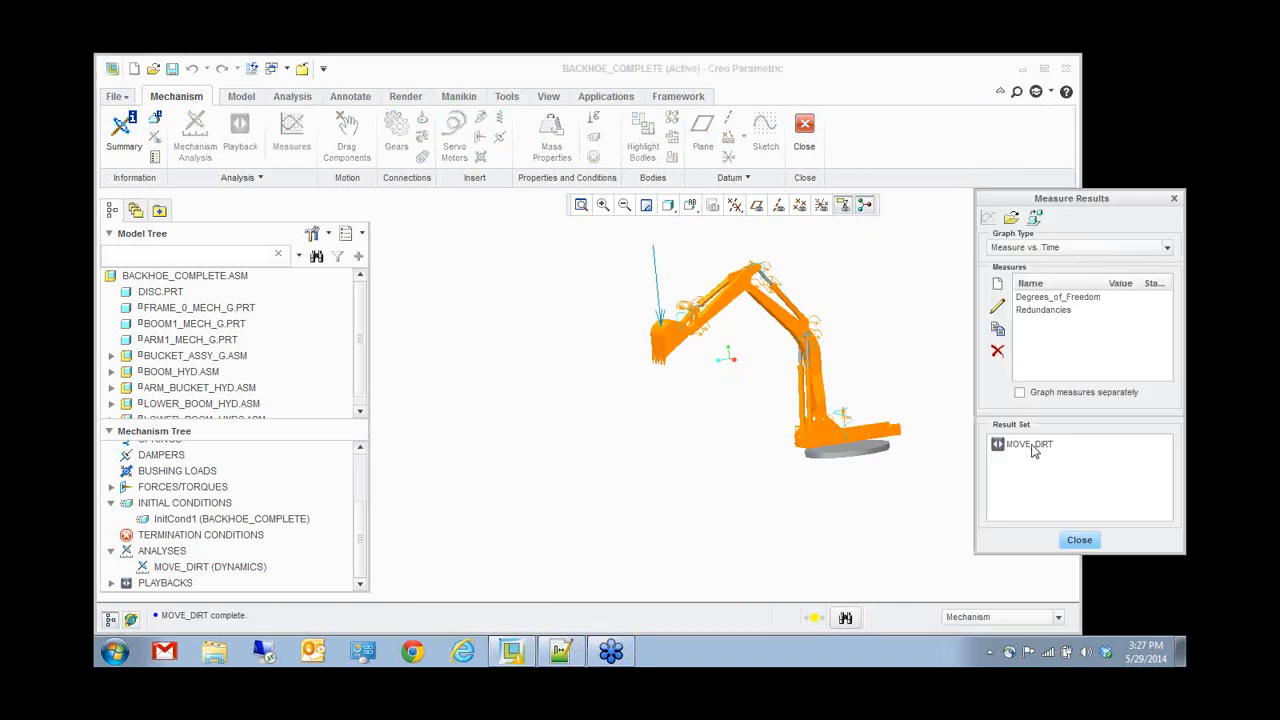
click(1034, 446)
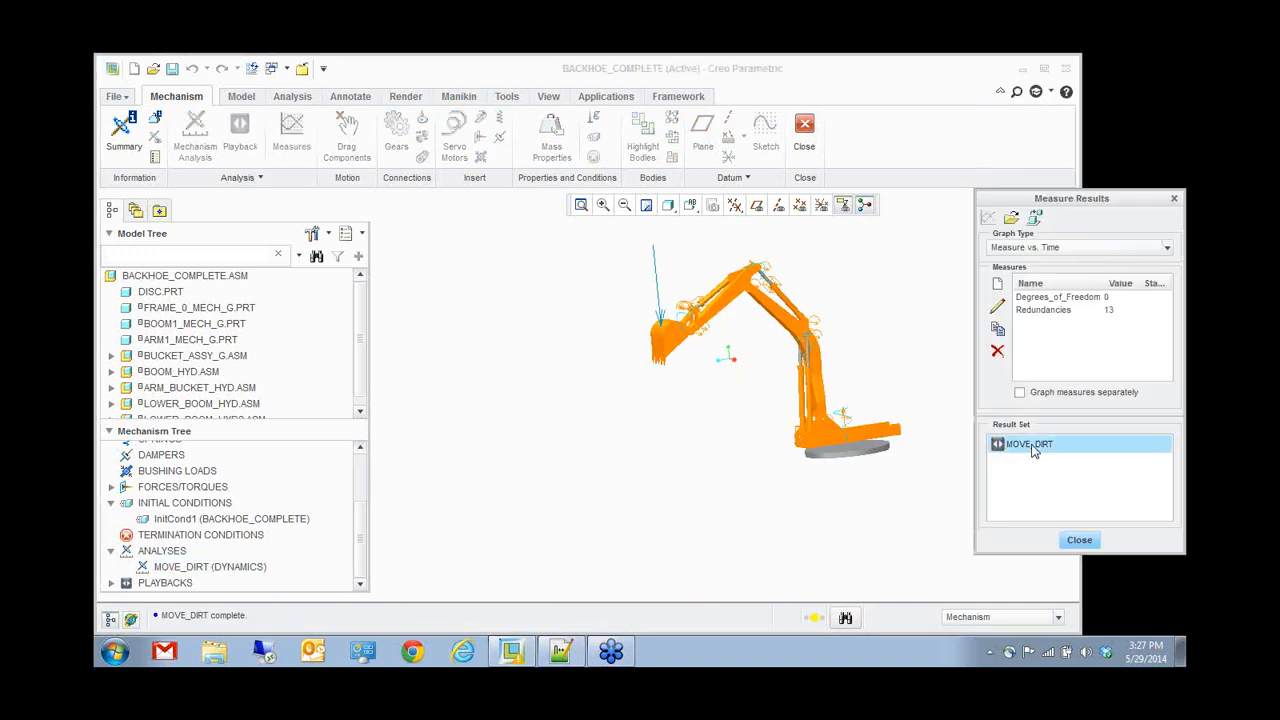
click(998, 285)
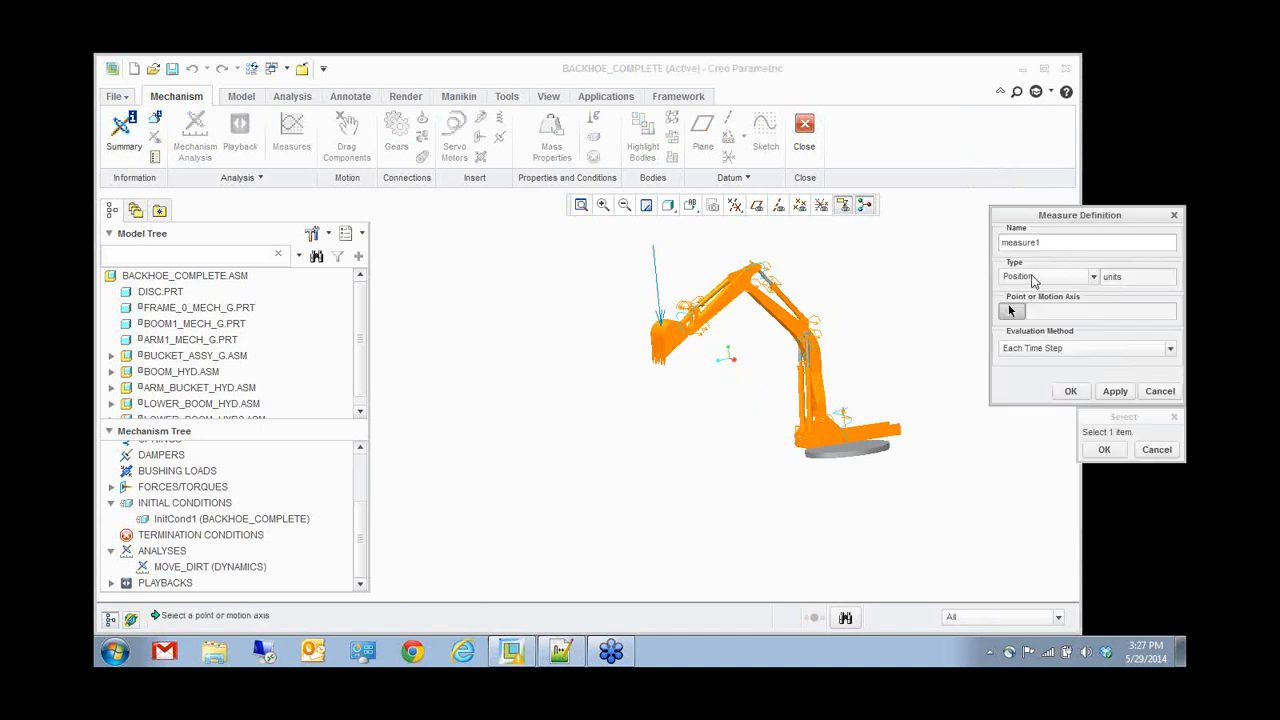
click(1032, 277)
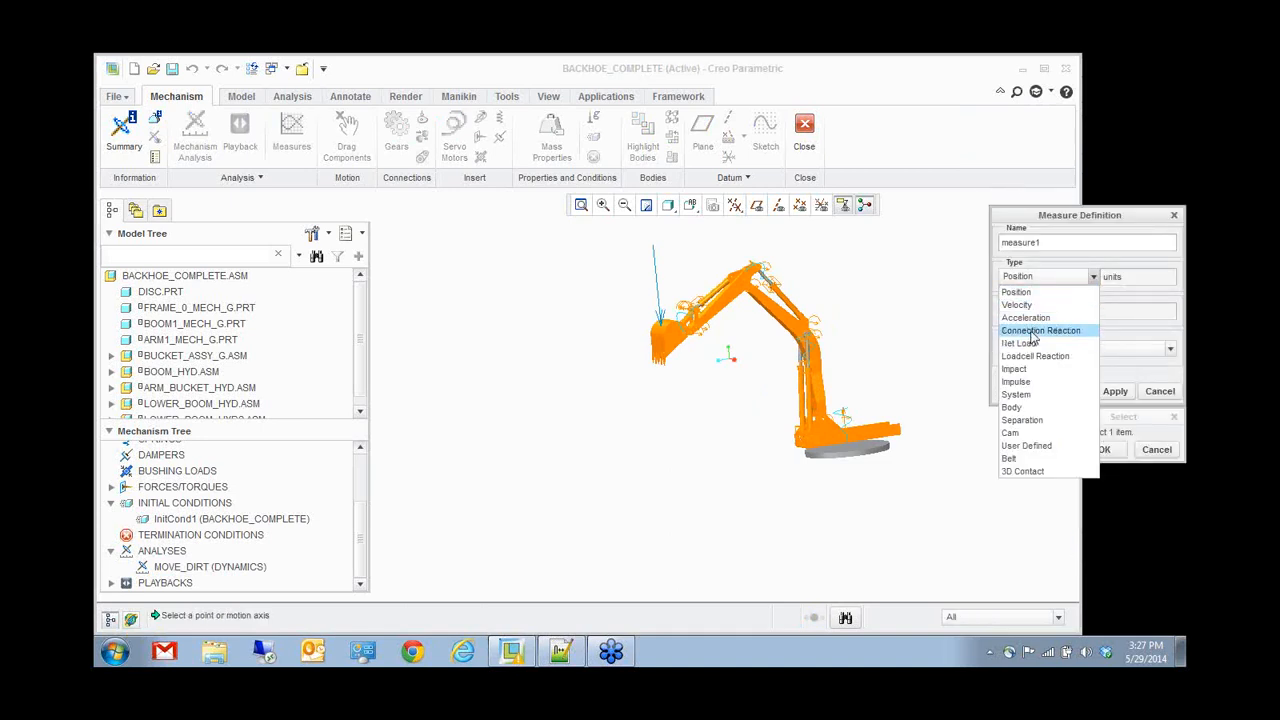
click(1038, 330)
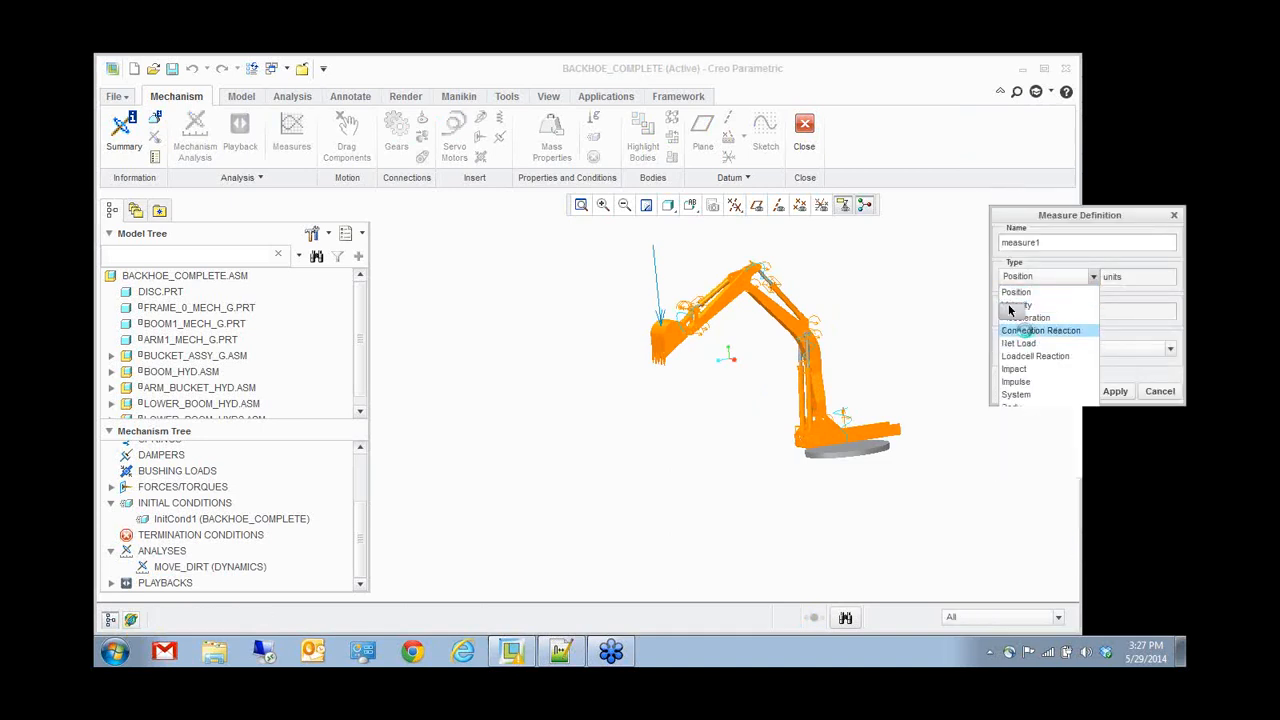
click(701, 337)
click(1081, 476)
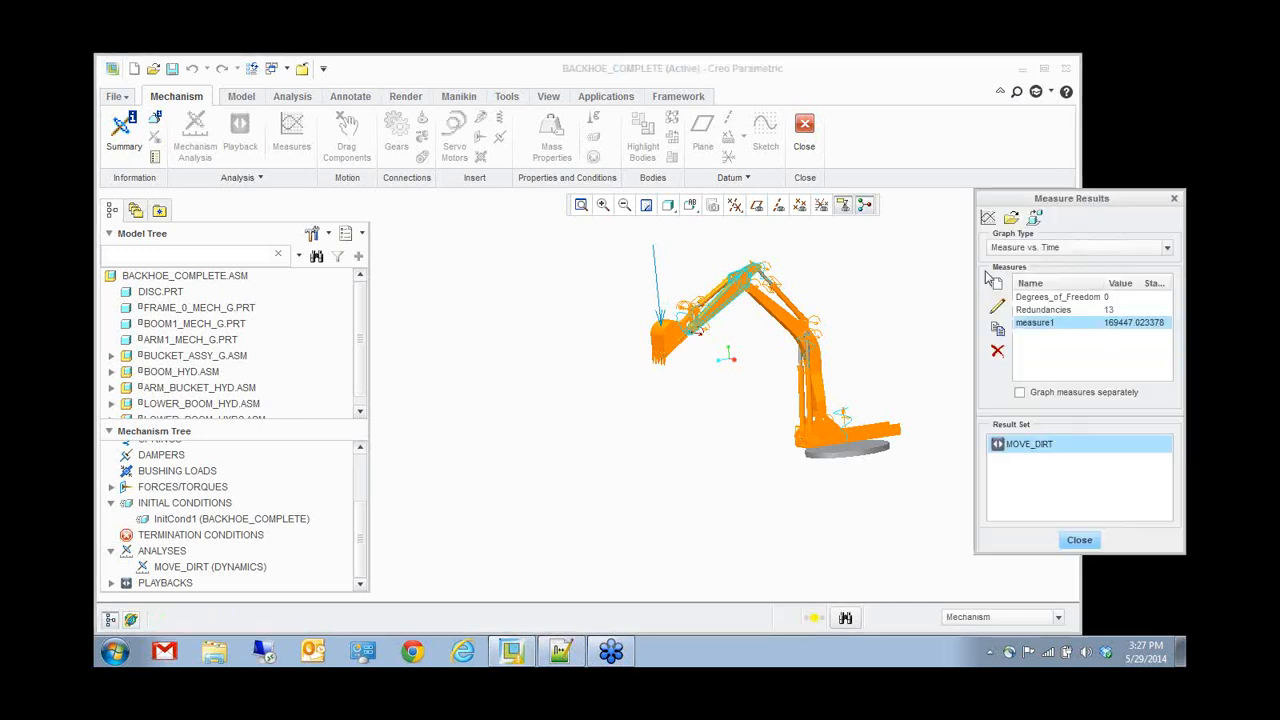
- Graph the connection reaction measure against time for MOVE_DIRT, and close the graph and the measure results
click(988, 217)
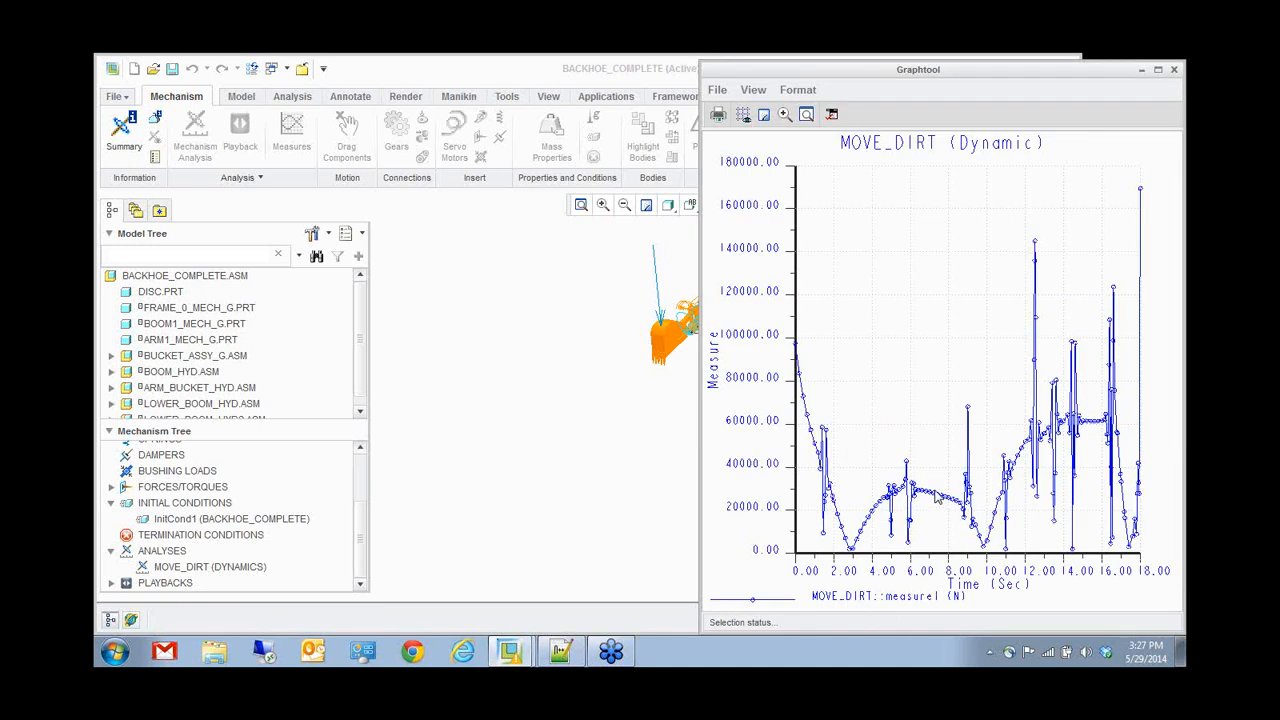
click(1174, 71)
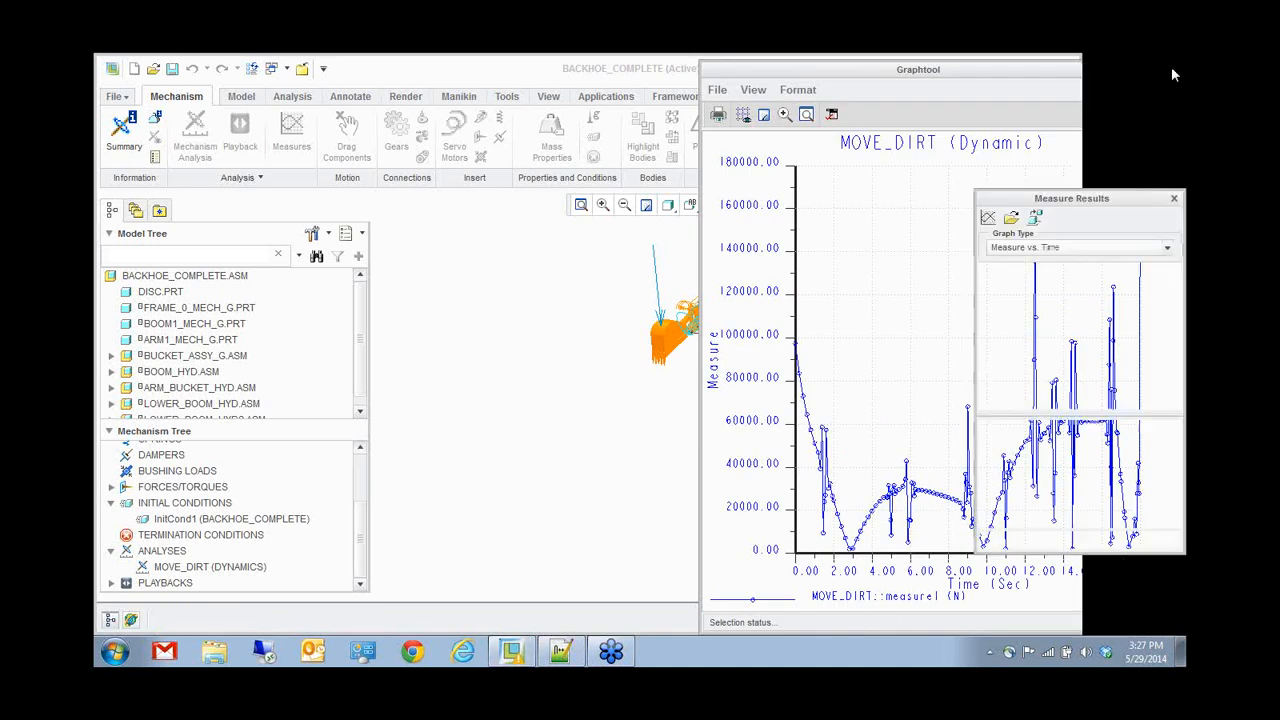
click(1082, 540)
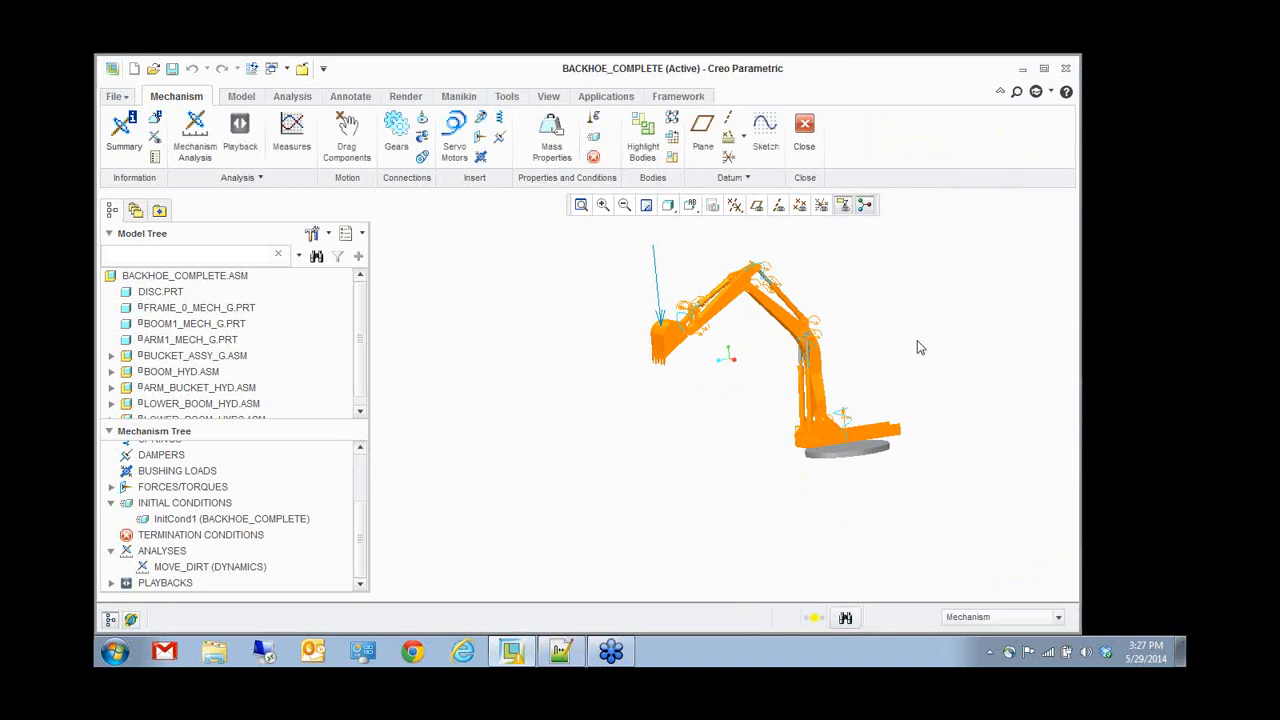
- Exit Mechanism without saving the MOVE_DIRT playback and open forcebal_complete.asm from the ForceBal folder
click(808, 126)
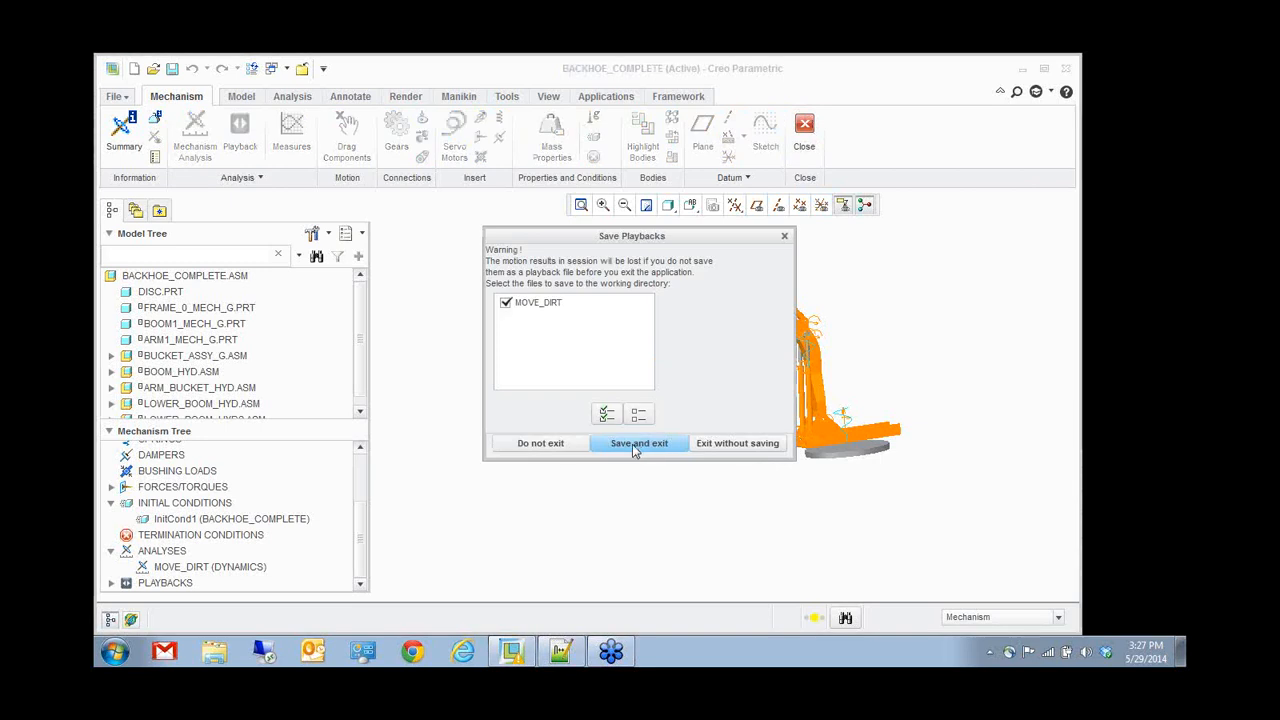
click(720, 446)
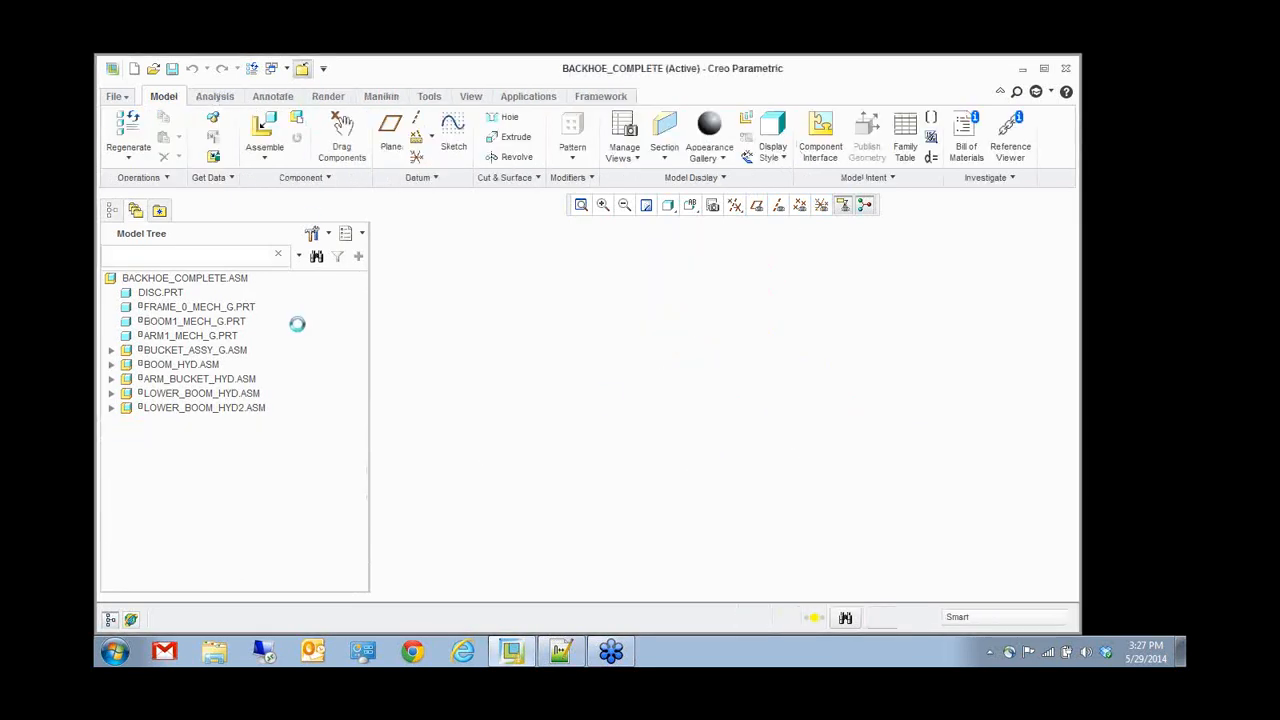
click(144, 465)
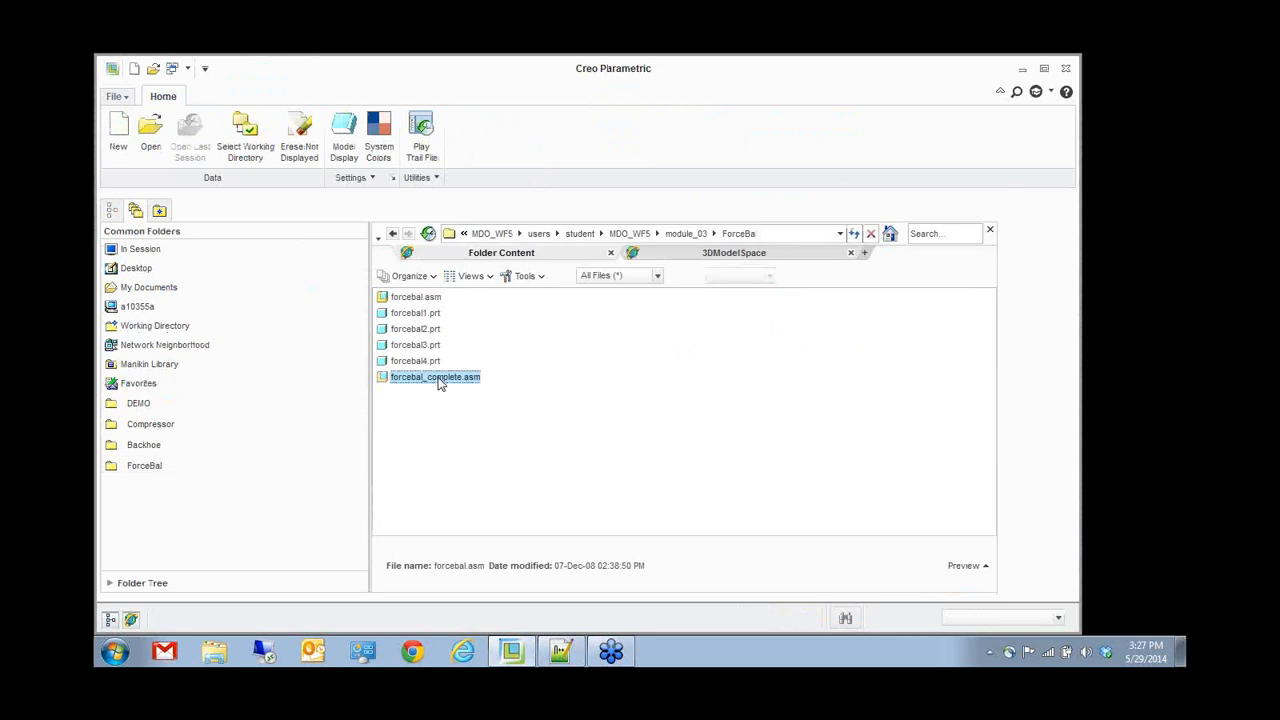
double_click(437, 377)
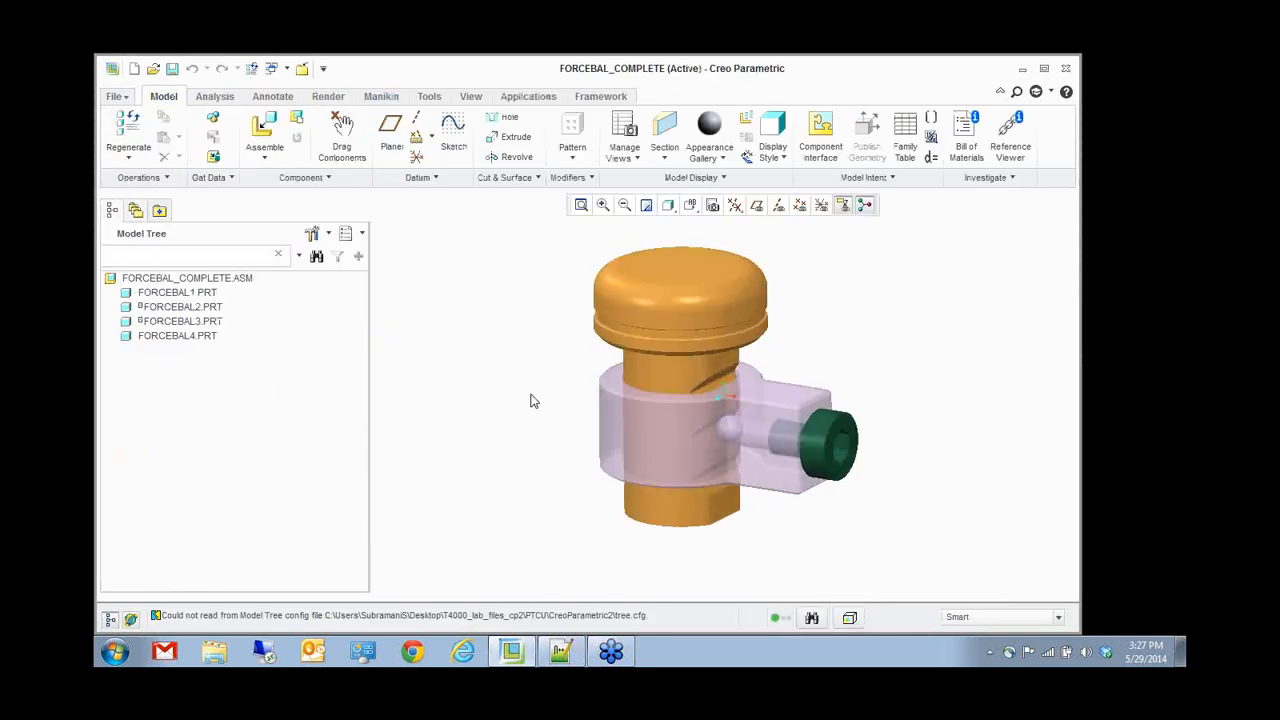
- Inspect the FORCEBAL_COMPLETE assembly and switch it to the Mechanism application
middle_drag(857, 506, 697, 549)
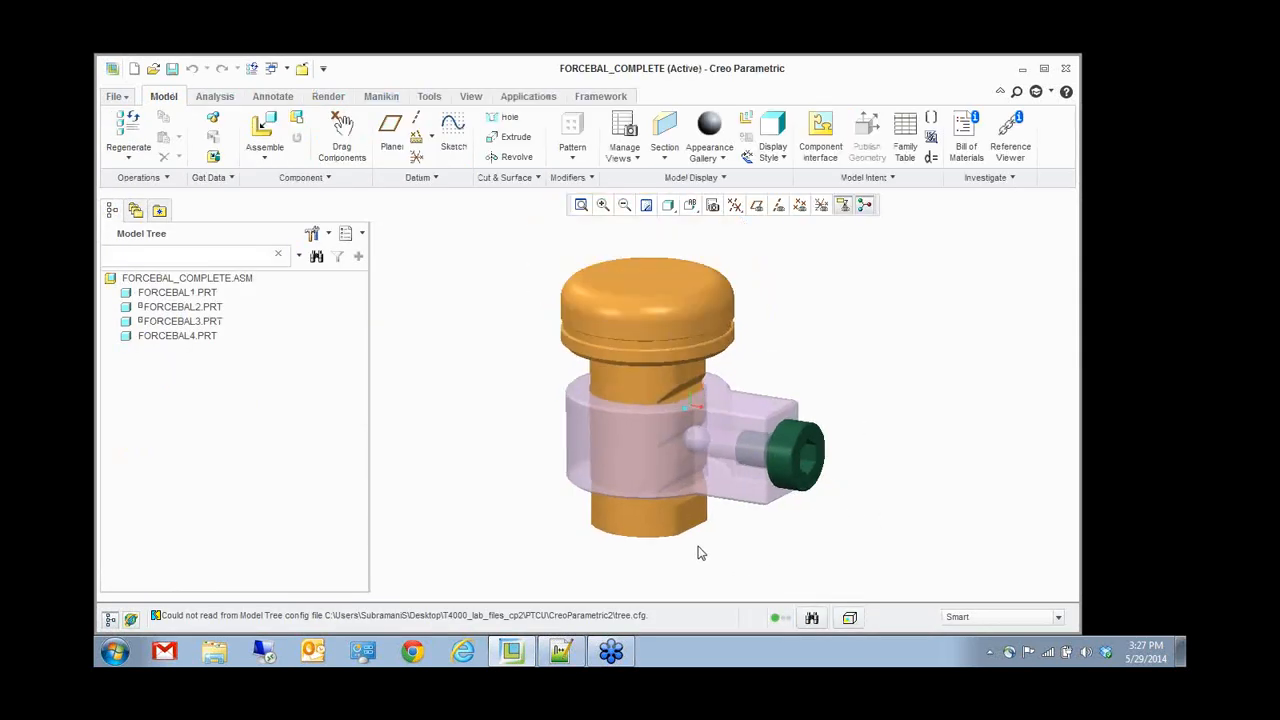
middle_drag(830, 504, 831, 500)
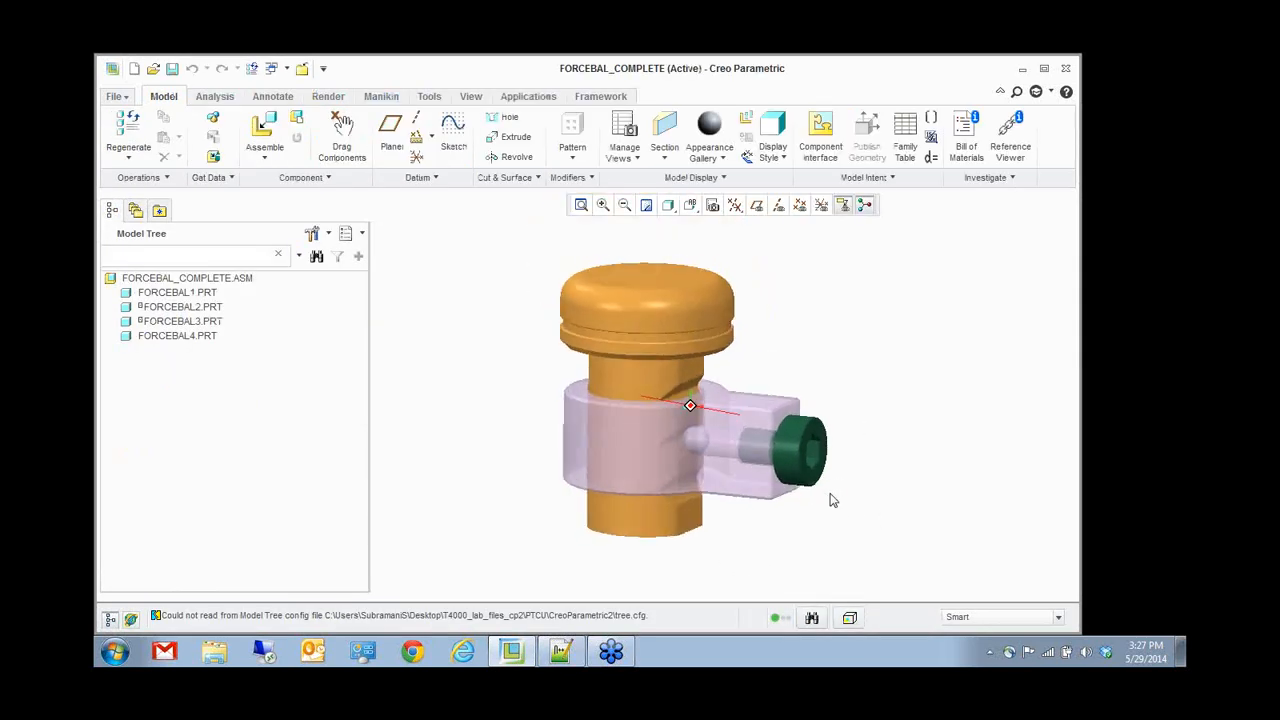
click(664, 349)
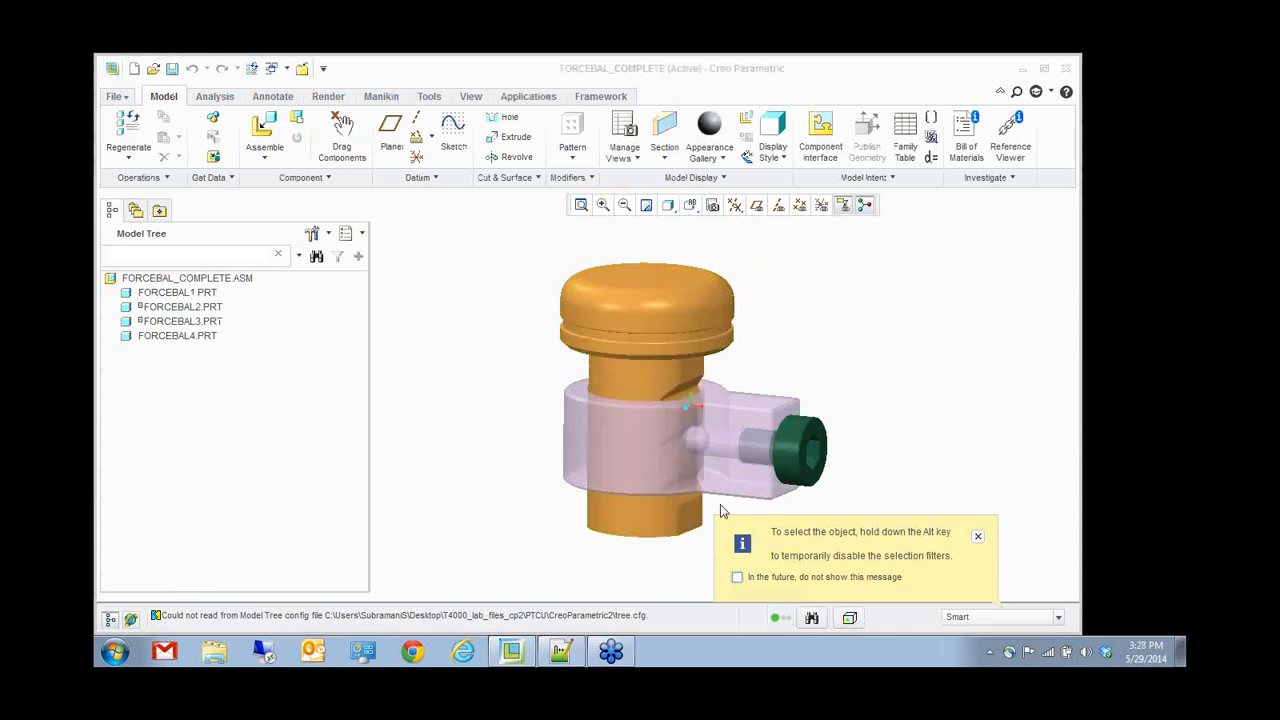
scroll(721, 510, down, 3)
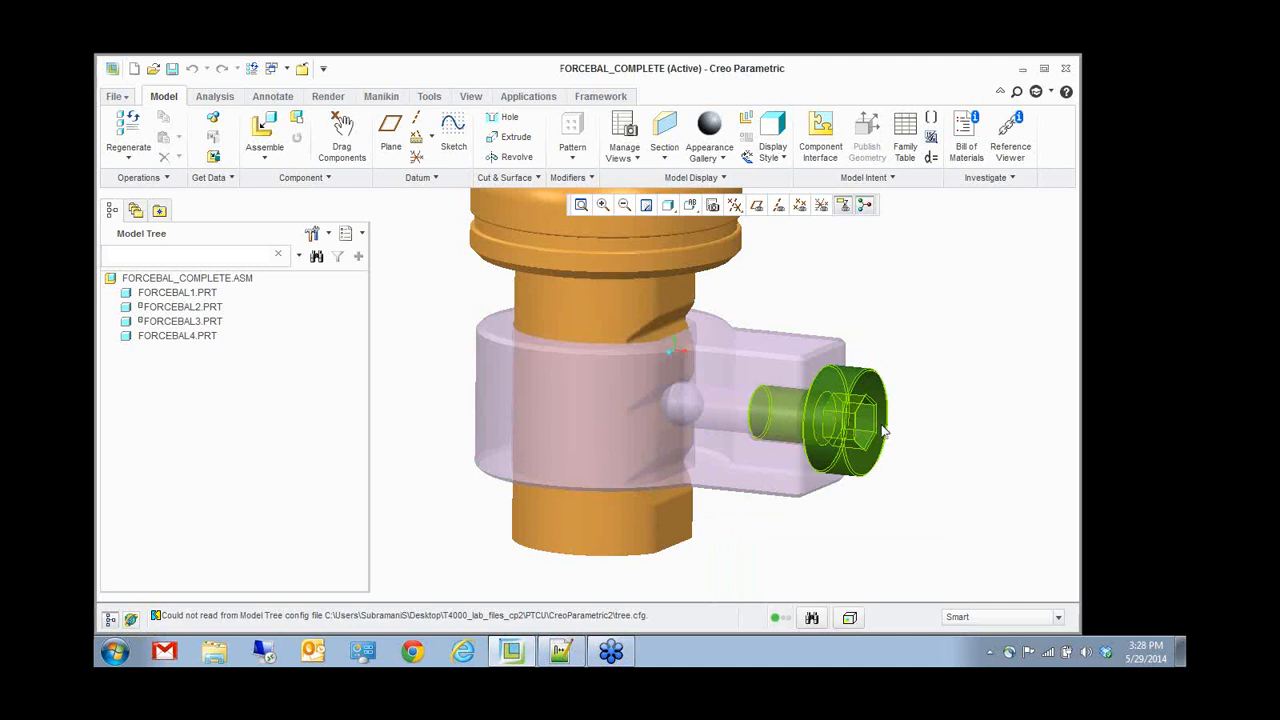
scroll(689, 477, up, 5)
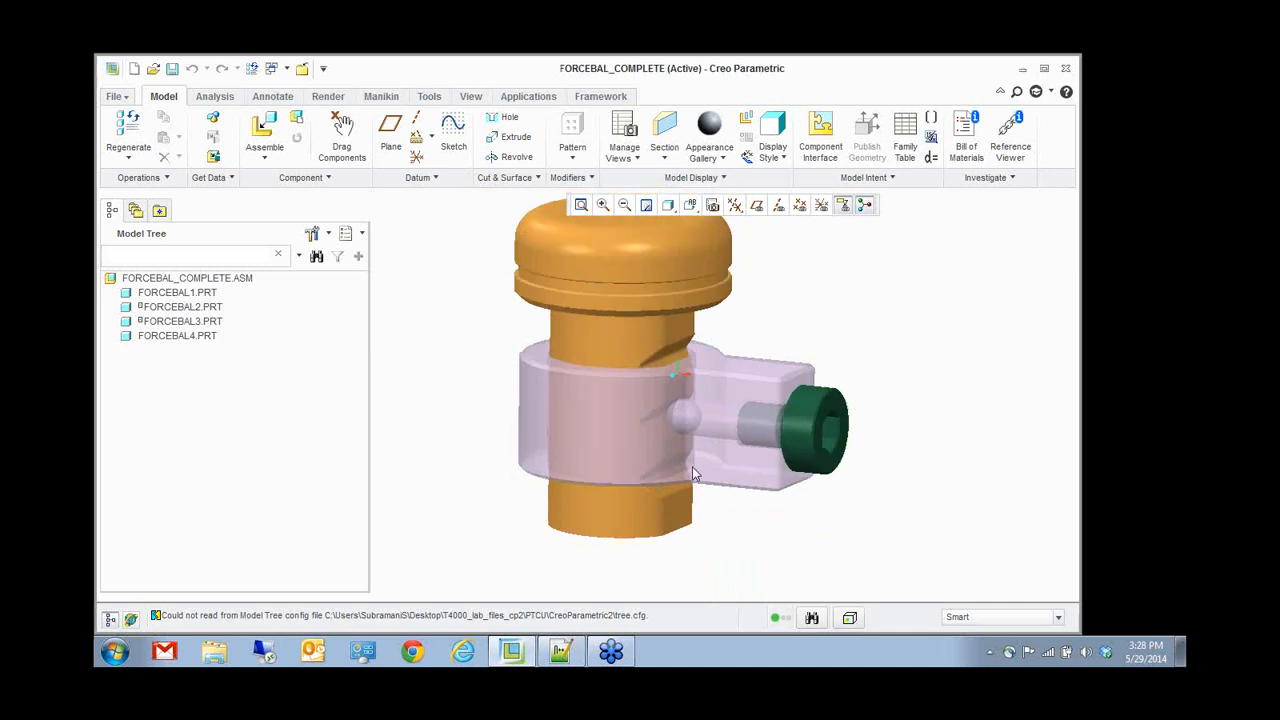
click(528, 96)
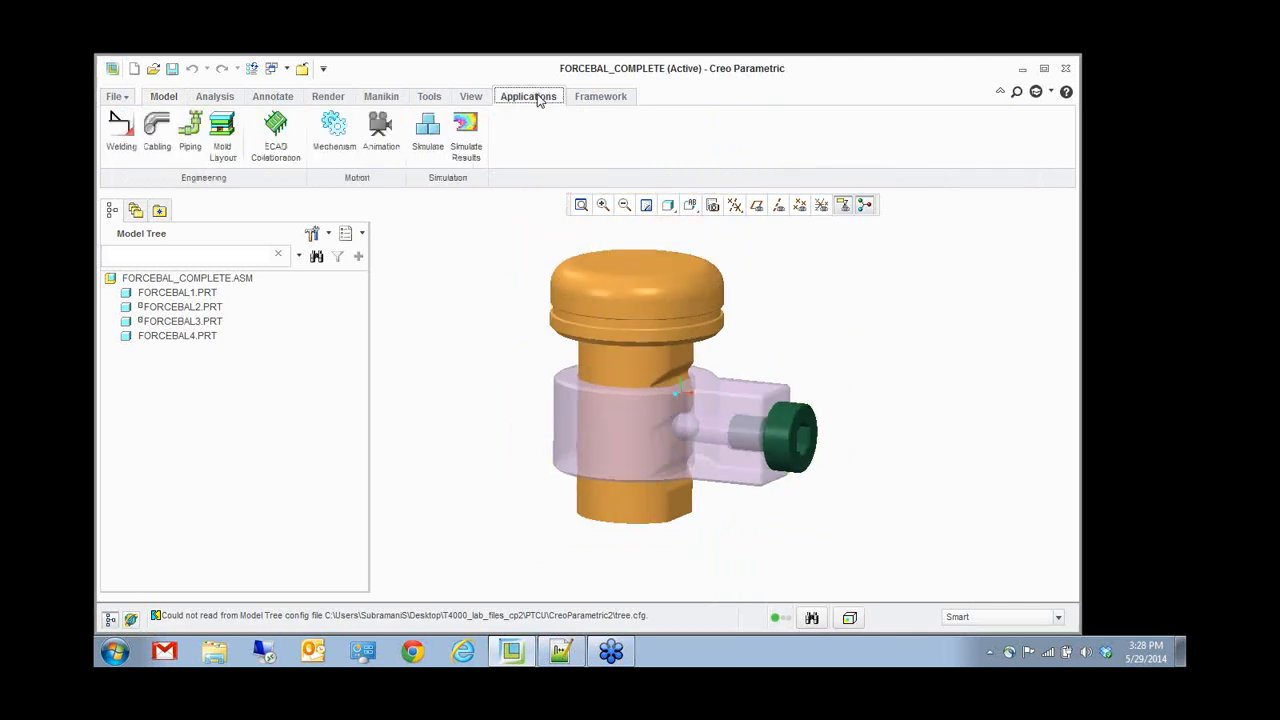
click(335, 132)
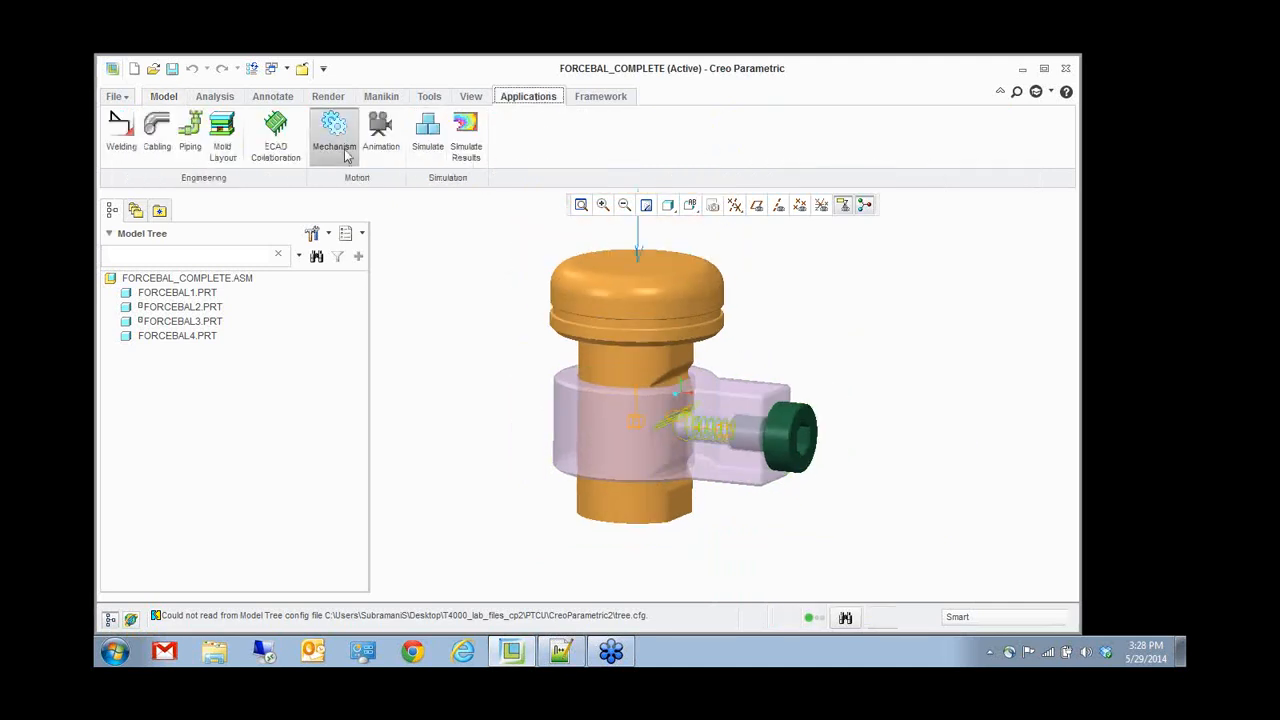
- Review the references, stiffness and unstretched length in the definition of Spring 1, keeping its values
scroll(195, 545, down, 1)
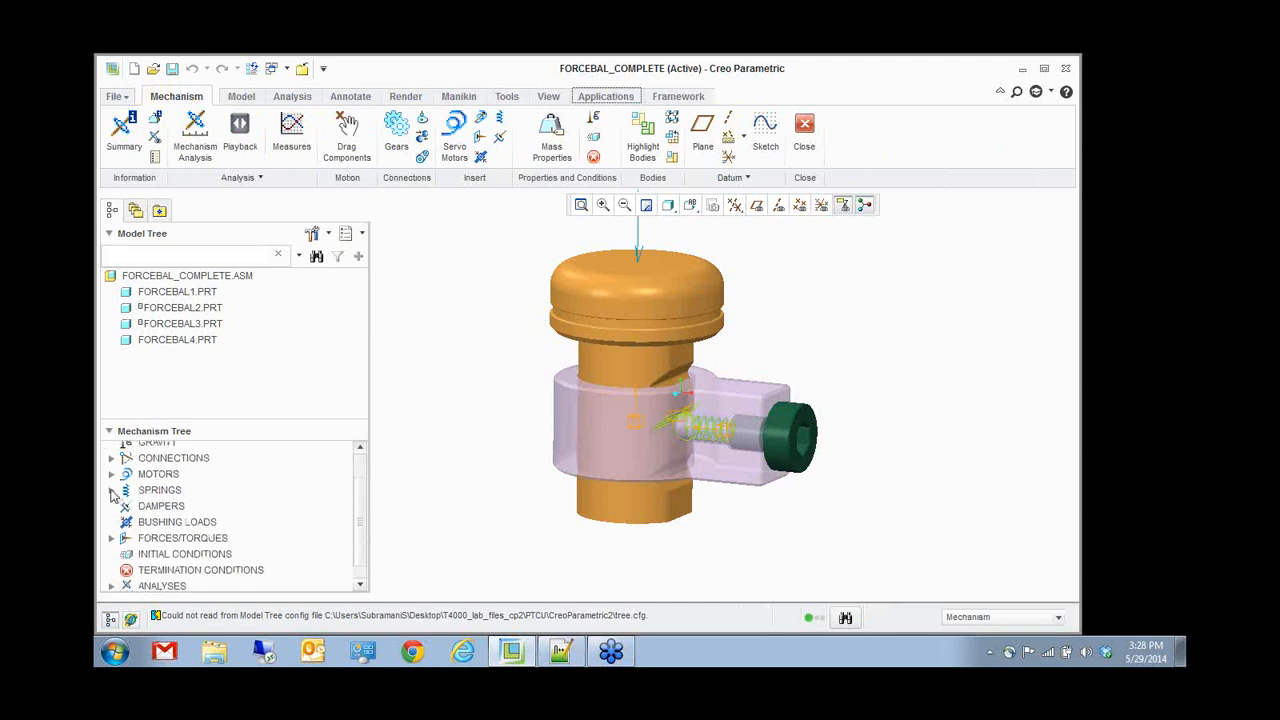
click(111, 490)
right_click(174, 507)
click(222, 406)
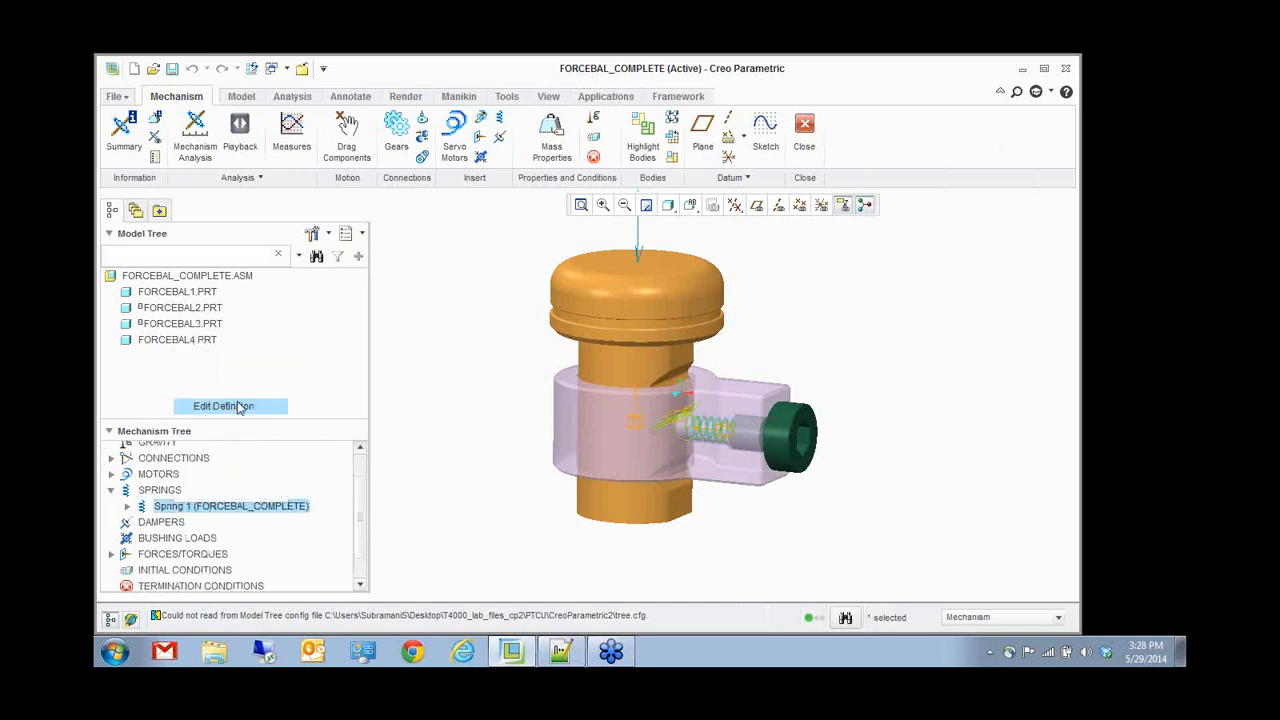
scroll(717, 440, up, 5)
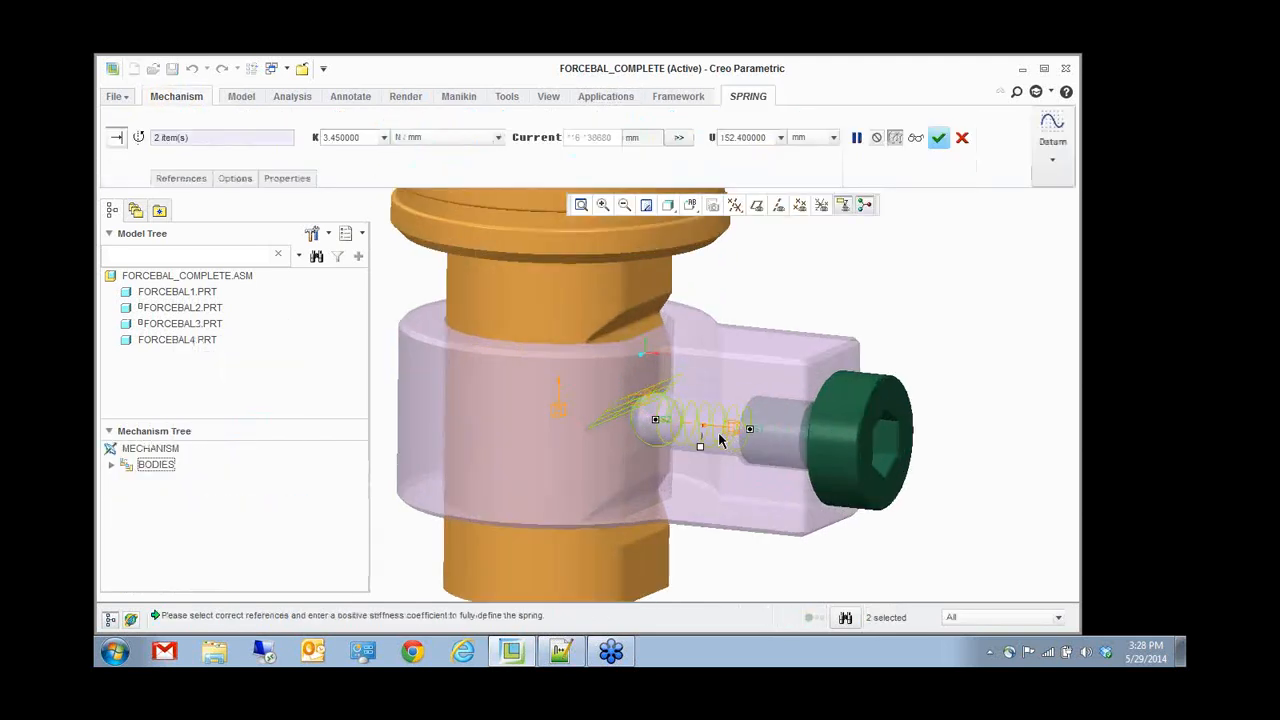
middle_drag(801, 451, 779, 455)
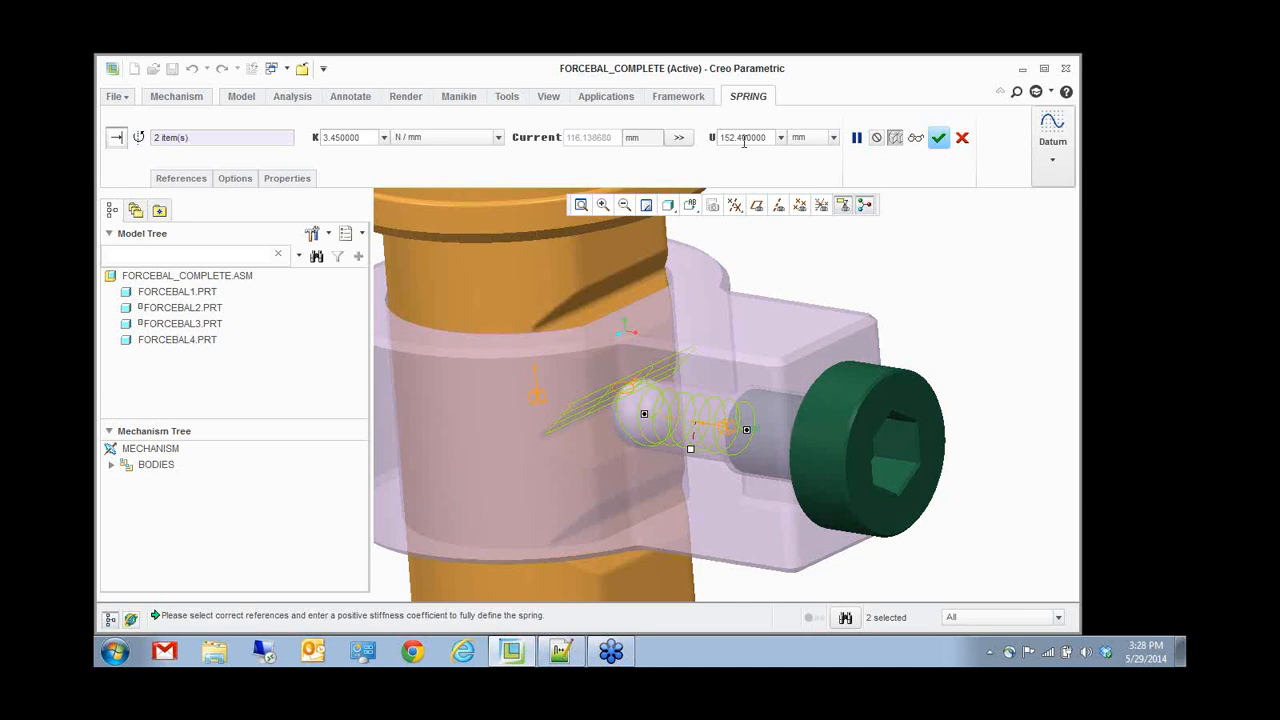
click(940, 139)
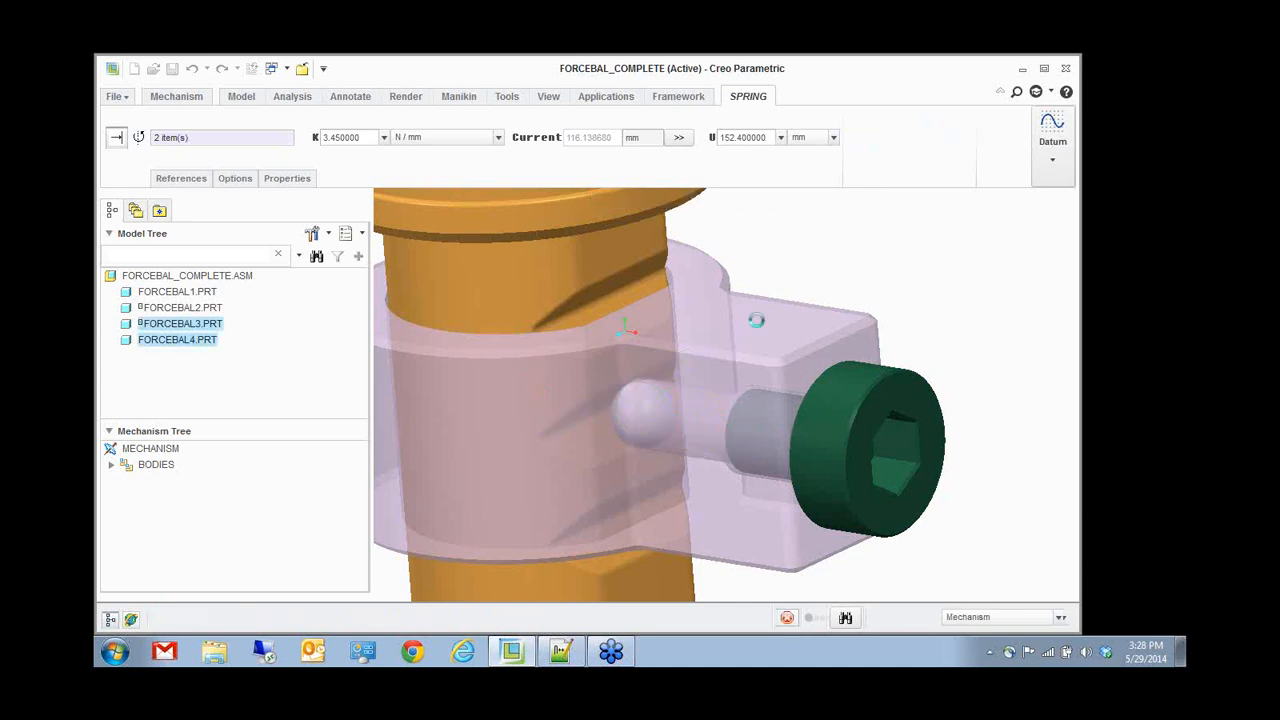
- Review the definition of the point force on top of the orange plunger without changing it
middle_drag(668, 420, 602, 410)
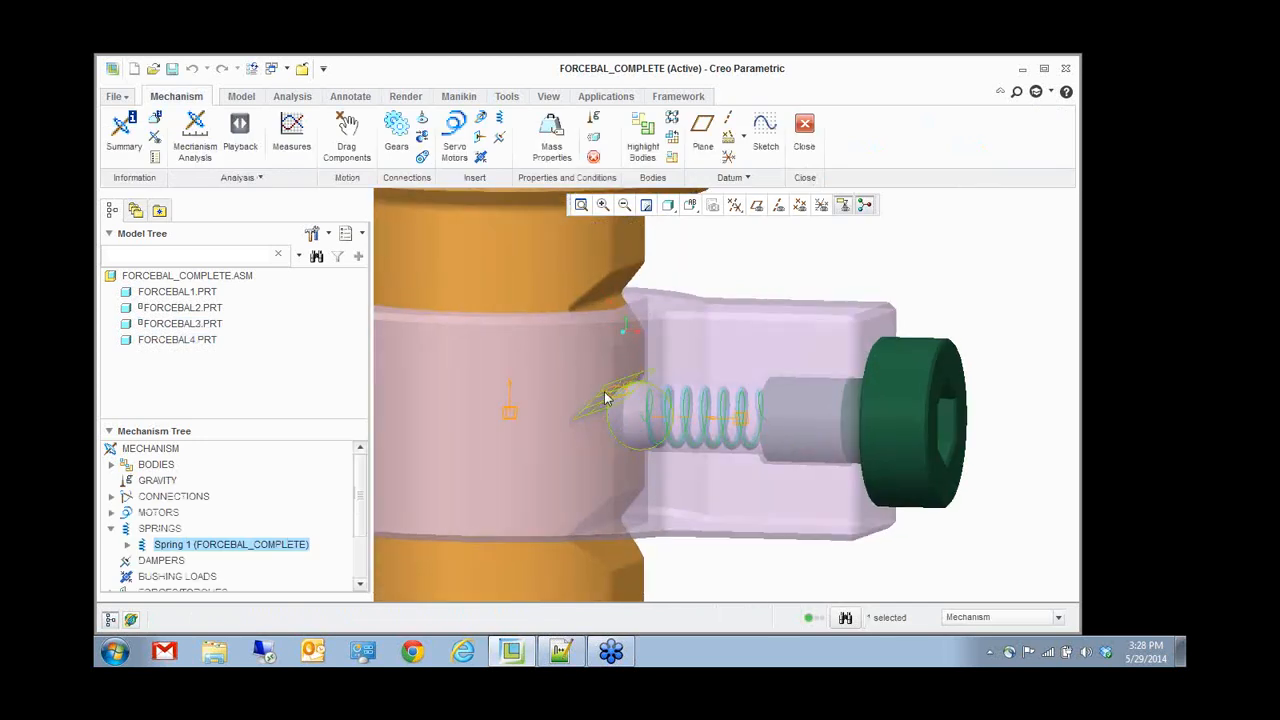
scroll(774, 430, down, 3)
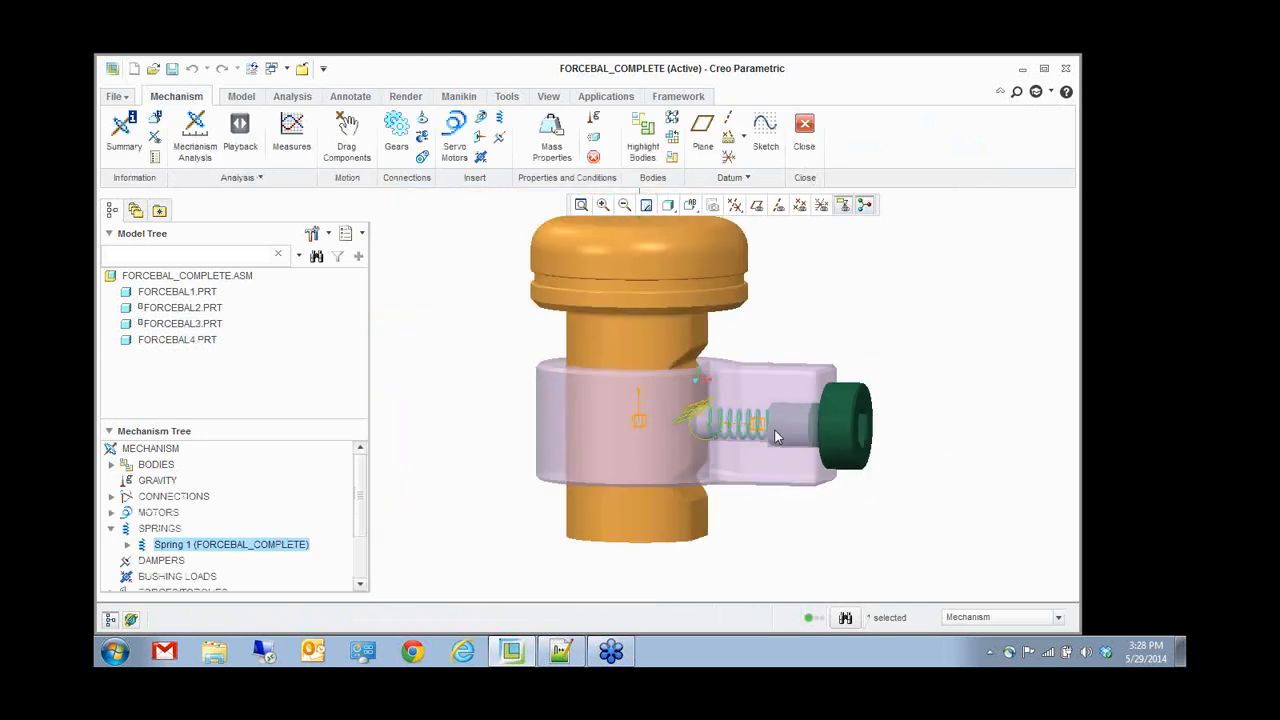
middle_drag(774, 436, 617, 234)
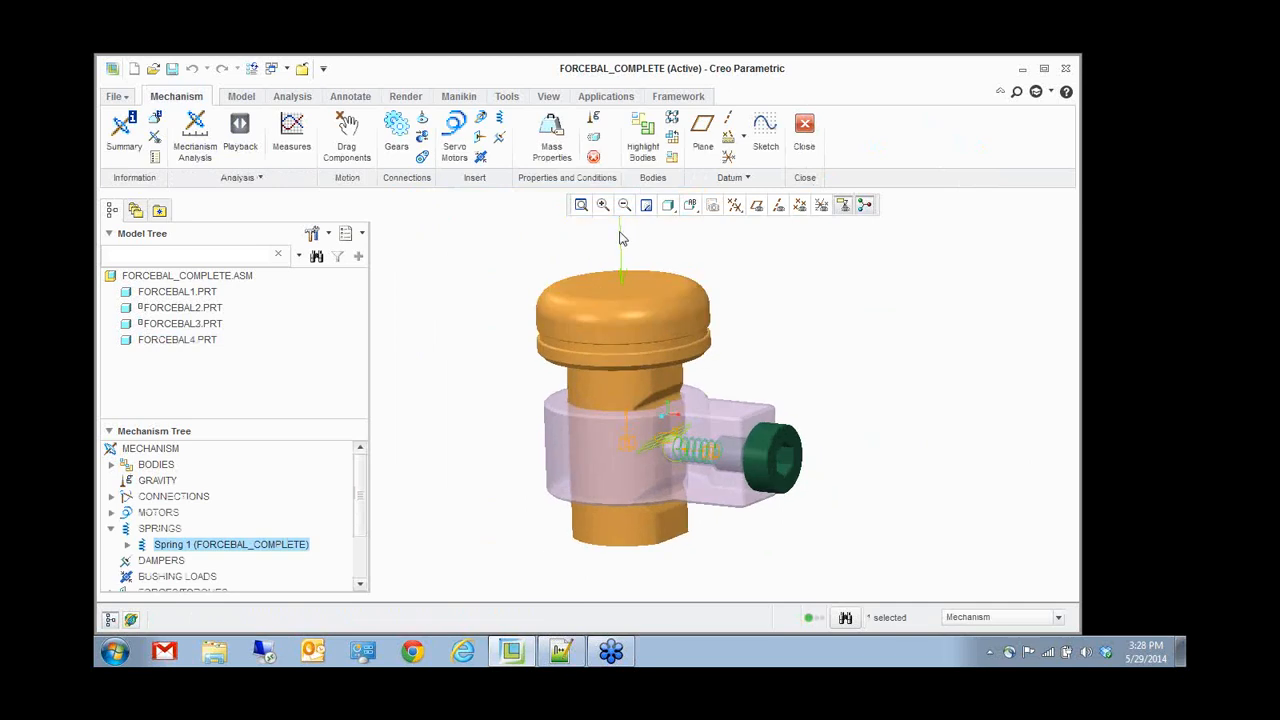
click(620, 237)
right_click(806, 269)
click(840, 294)
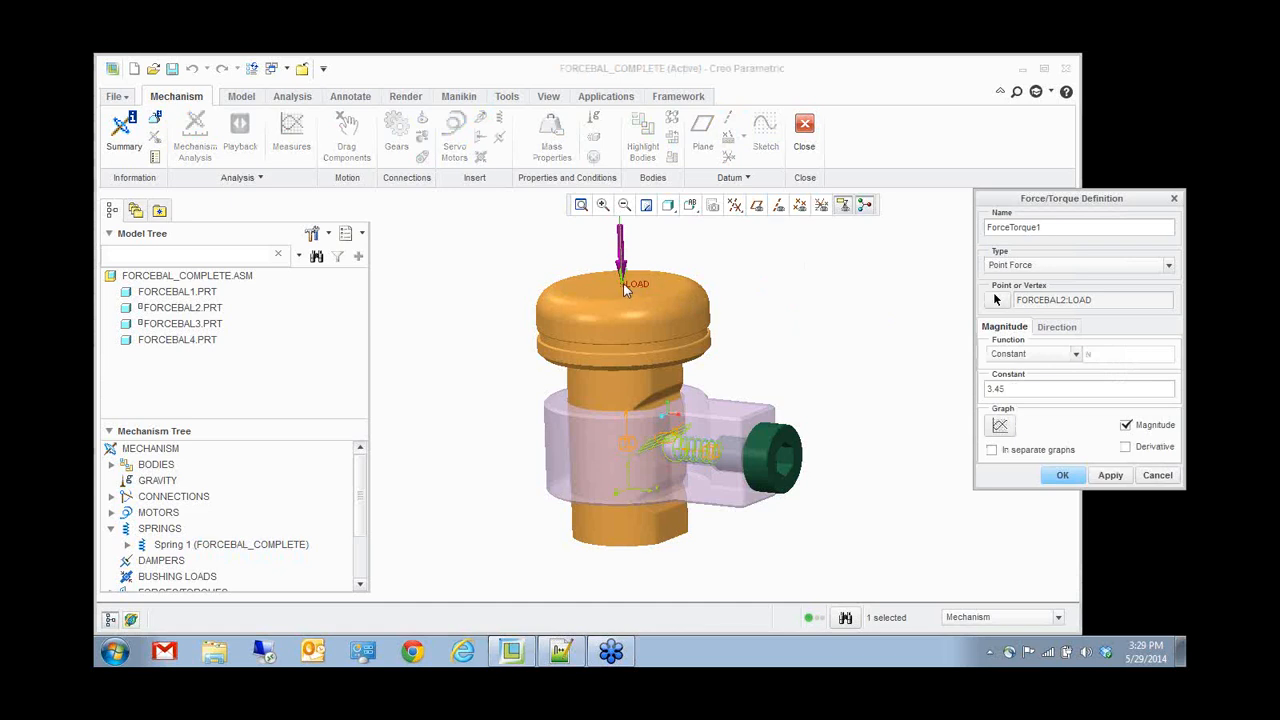
click(1157, 475)
scroll(873, 518, up, 2)
middle_drag(873, 512, 878, 514)
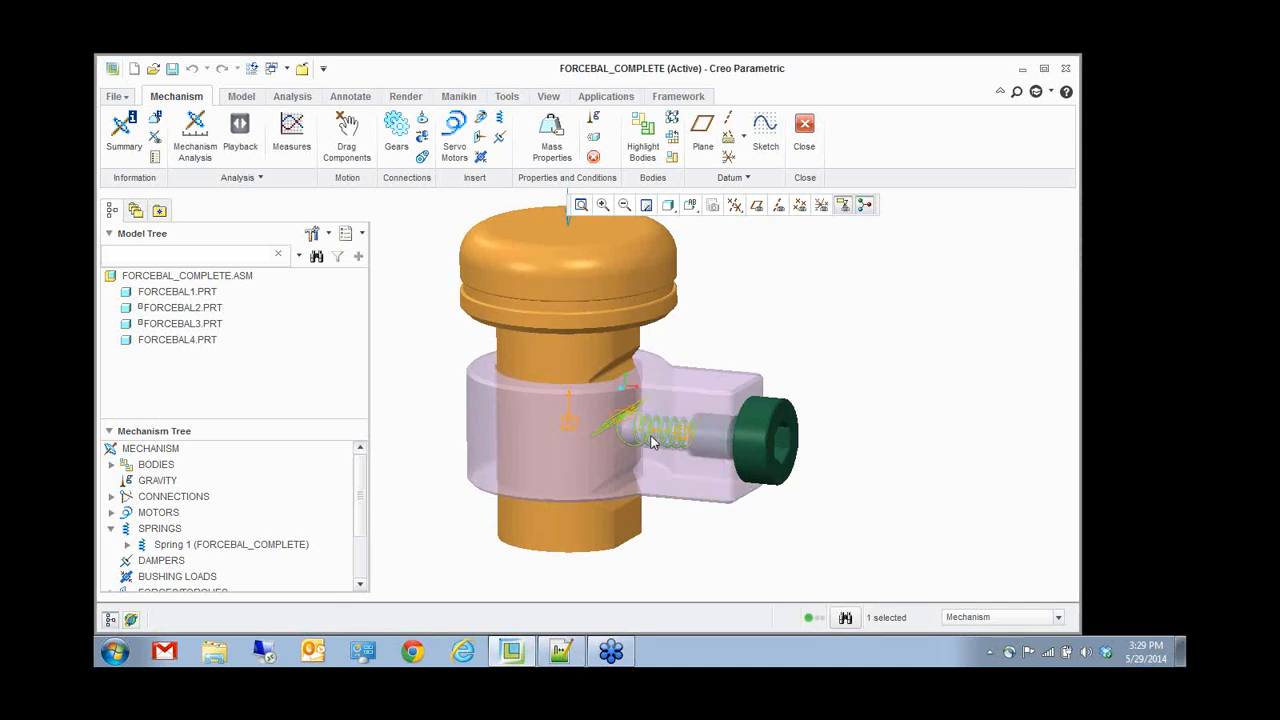
- Open the definition of the force balance analysis AnalysisDefinition1 for editing
scroll(654, 434, down, 2)
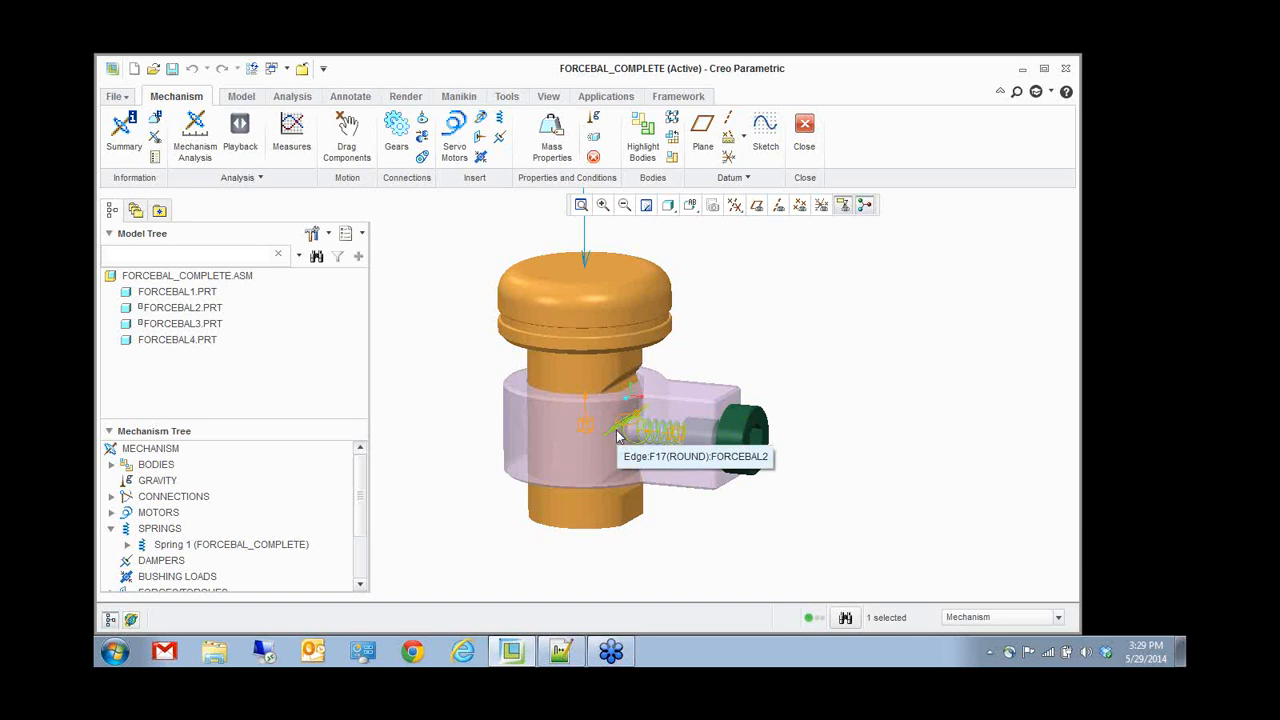
click(121, 529)
scroll(124, 531, down, 3)
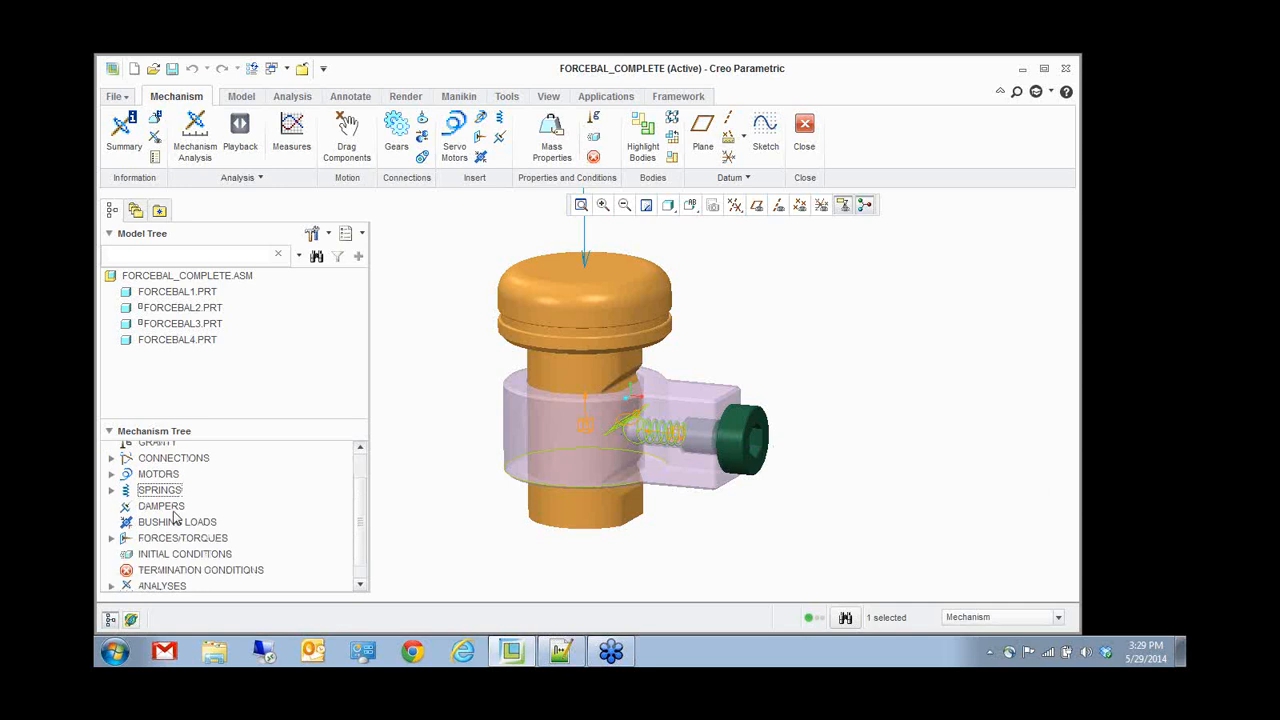
click(111, 567)
scroll(147, 570, down, 1)
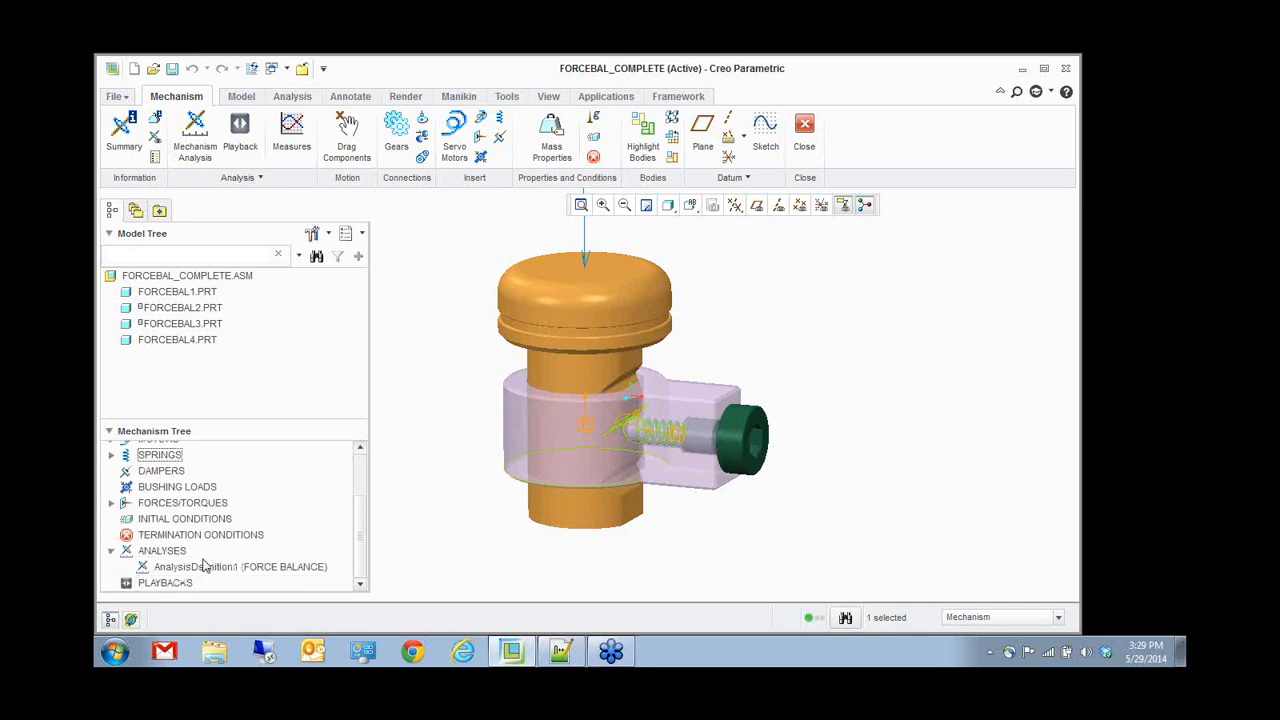
right_click(214, 568)
click(264, 484)
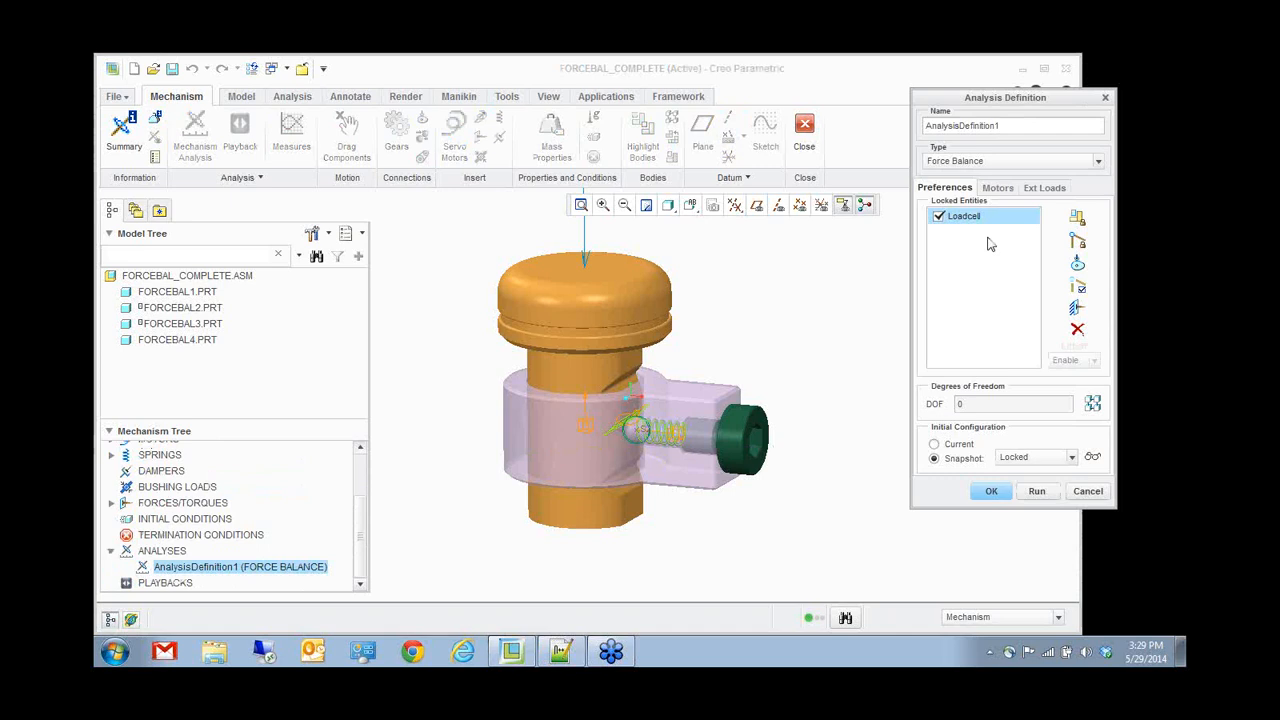
- Add a second loadcell lock at the ball-end point of the spring, with vector components X 0, Y 1 and Z 1
click(1077, 307)
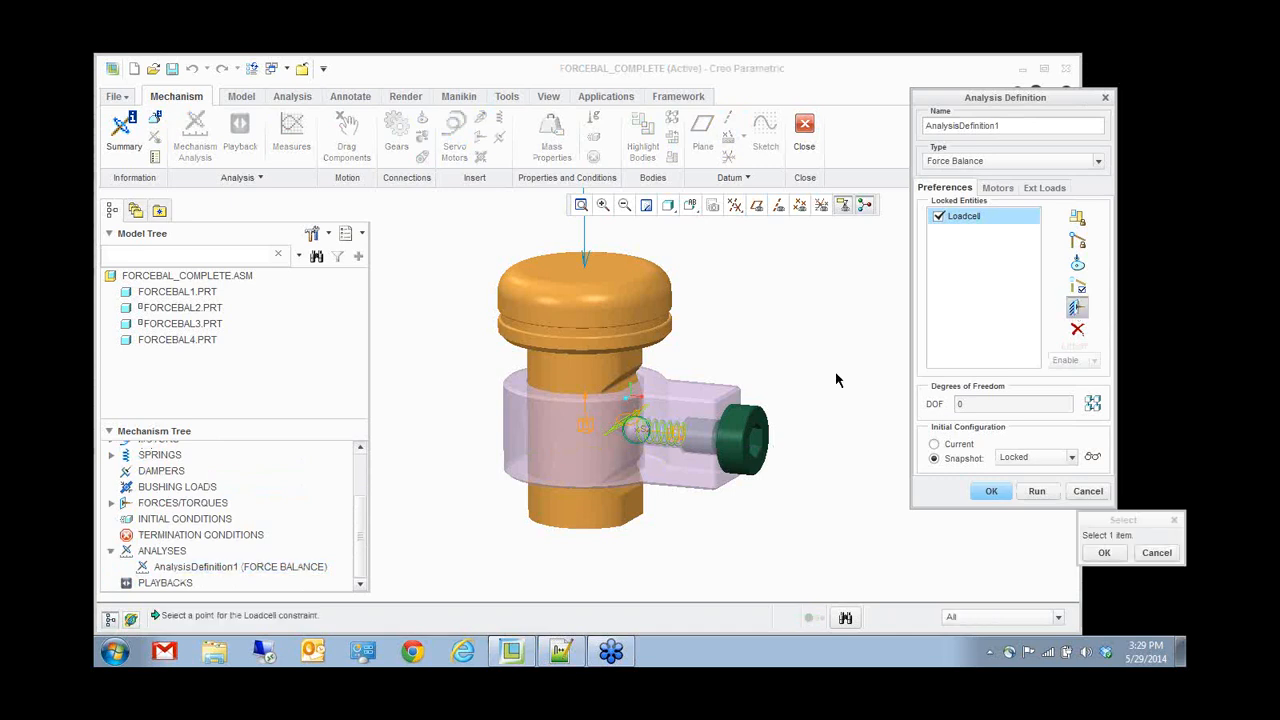
click(640, 432)
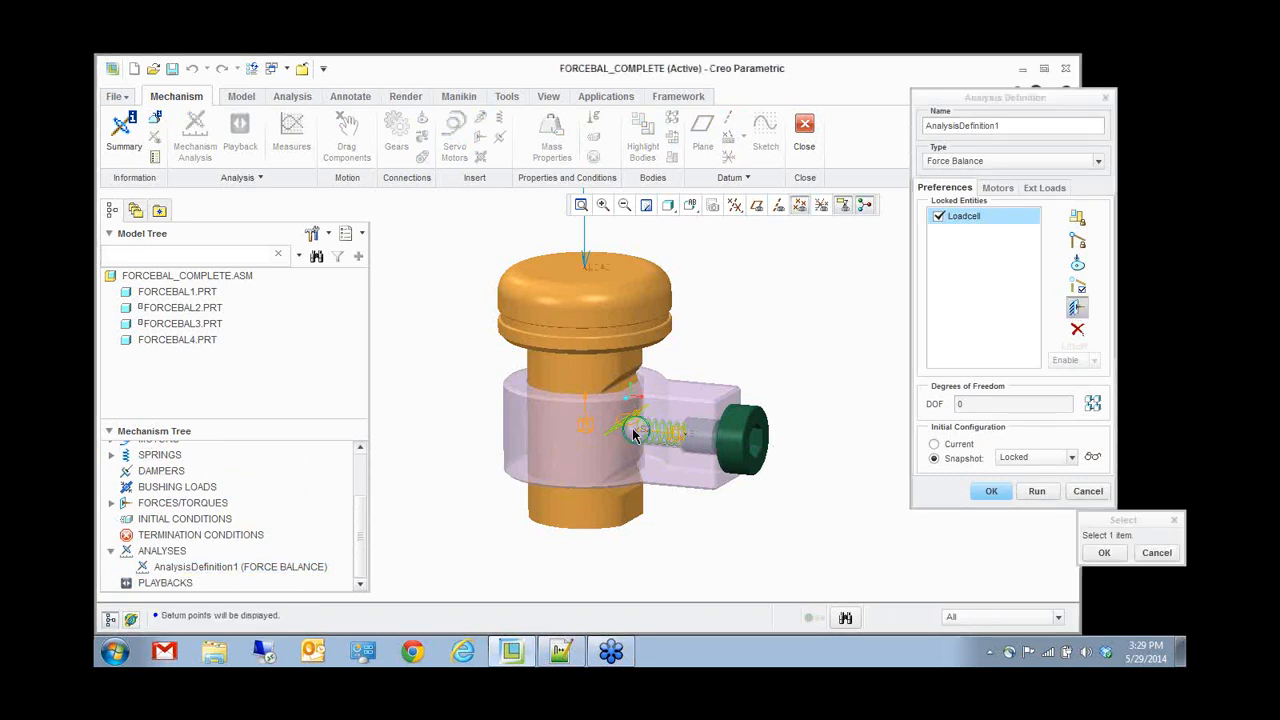
click(1104, 552)
text(0)
key(Return)
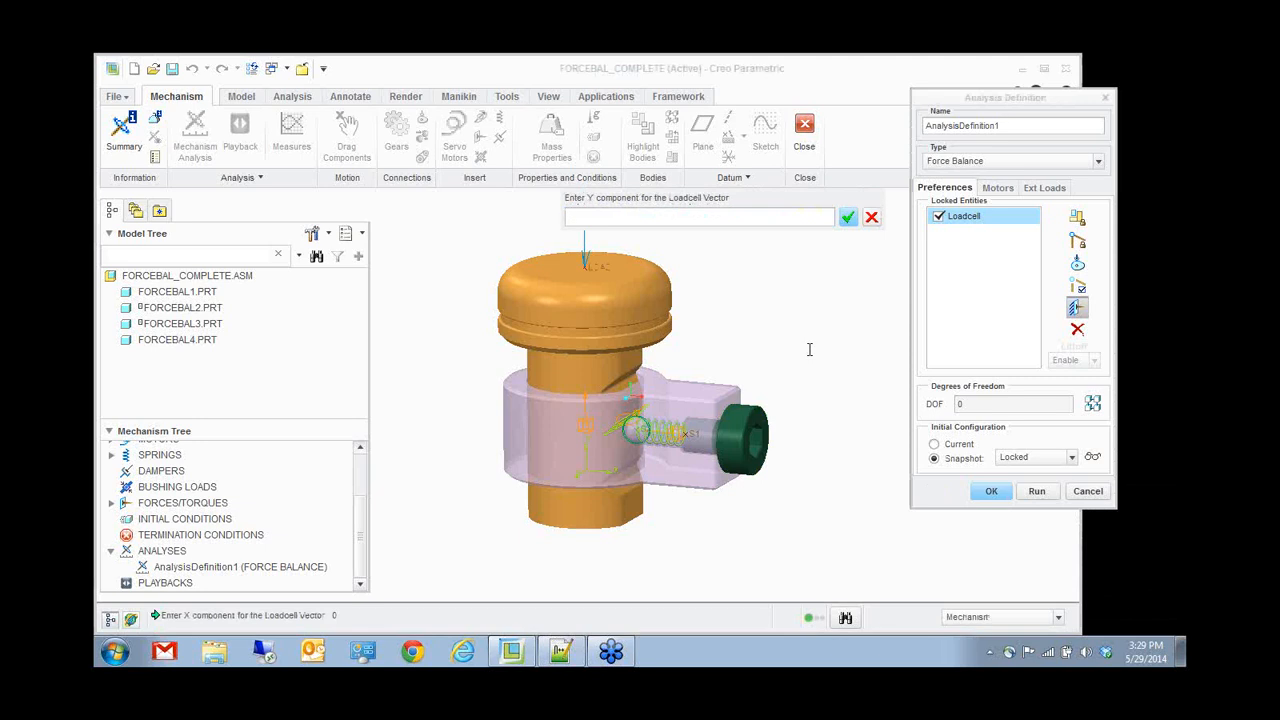
text(1)
key(Return)
text(1)
key(Return)
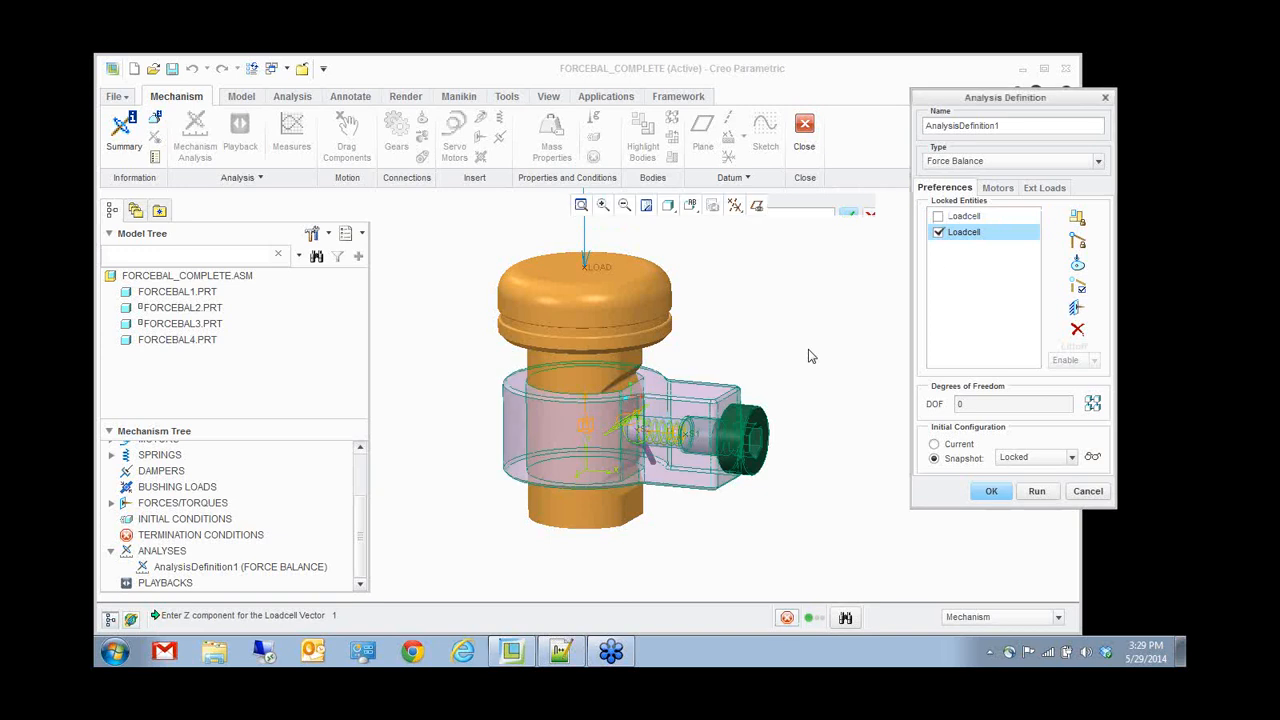
- Disable the second Loadcell, enable the original one and accept the force balance definition
click(938, 232)
click(938, 216)
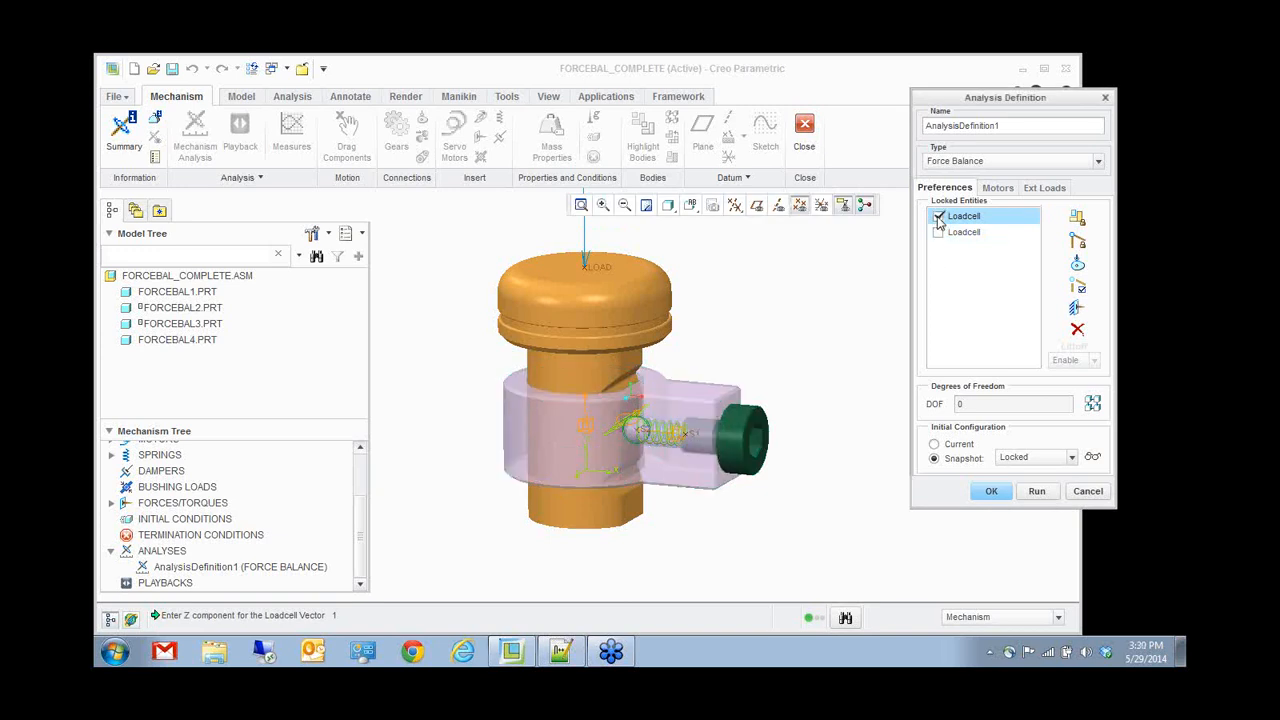
click(938, 232)
click(992, 493)
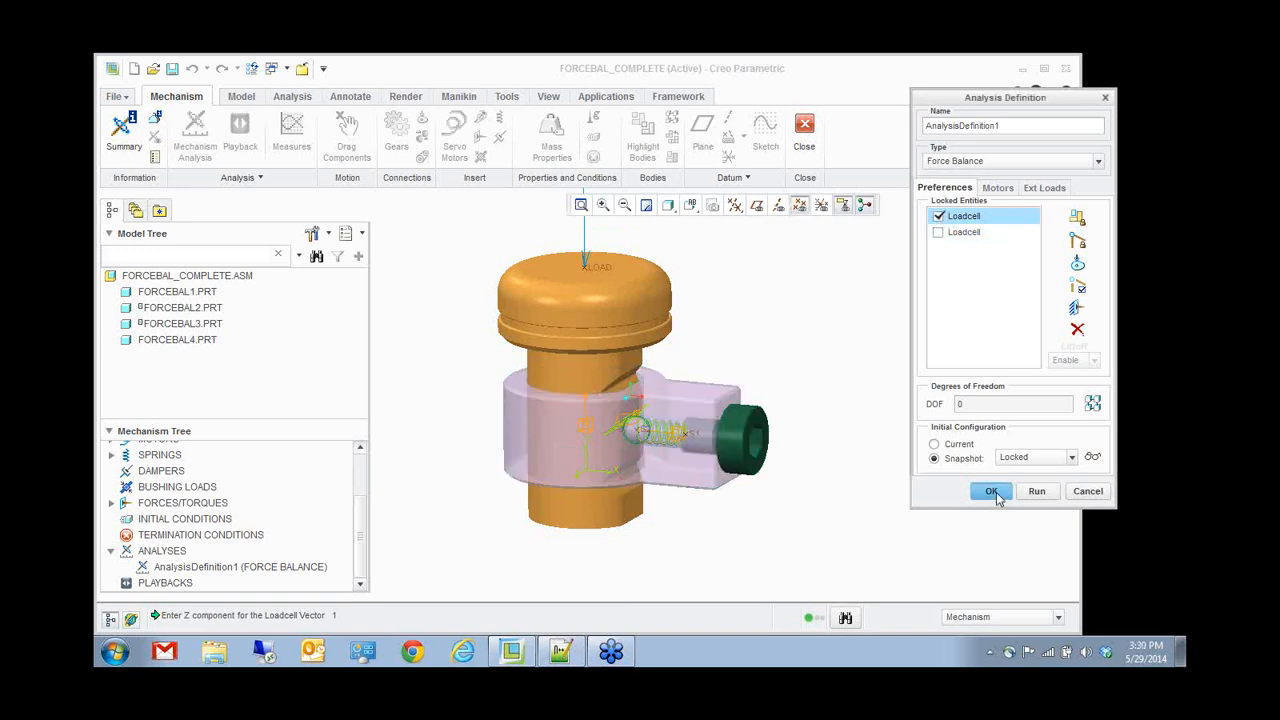
- Hide FORCEBAL2.PRT to expose the ball and spring inside the housing
click(192, 310)
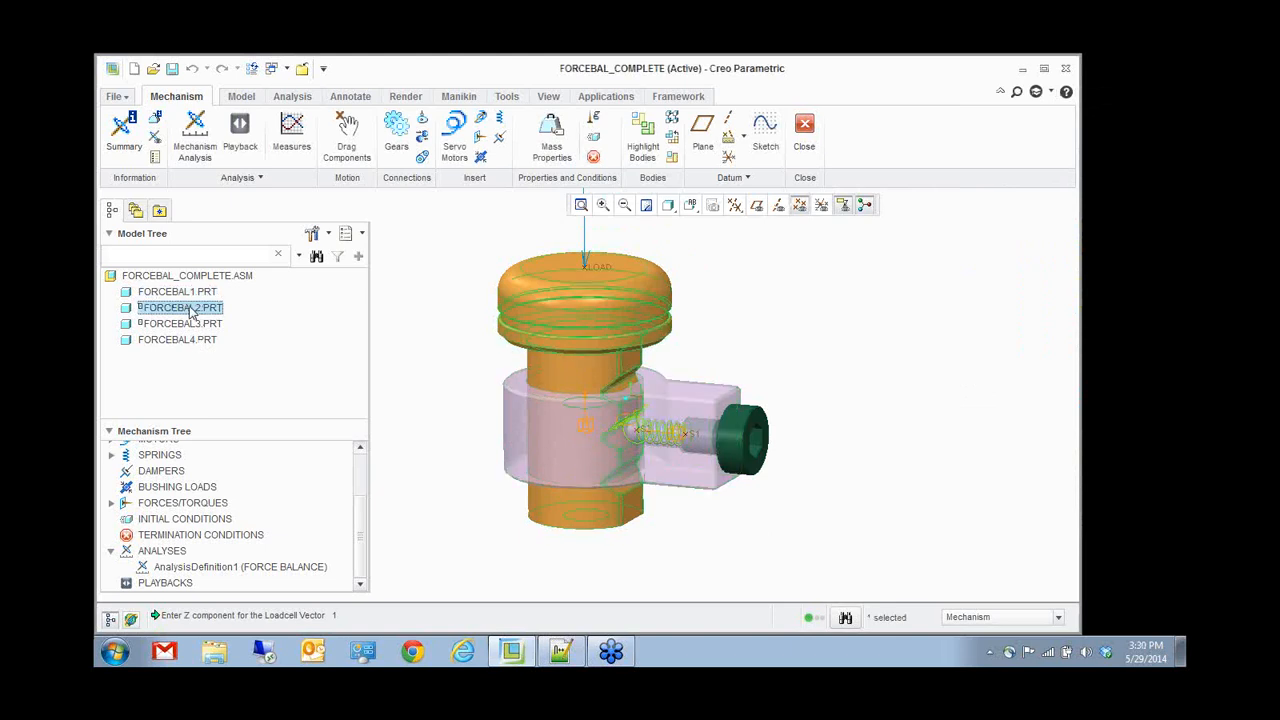
right_click(192, 310)
click(220, 594)
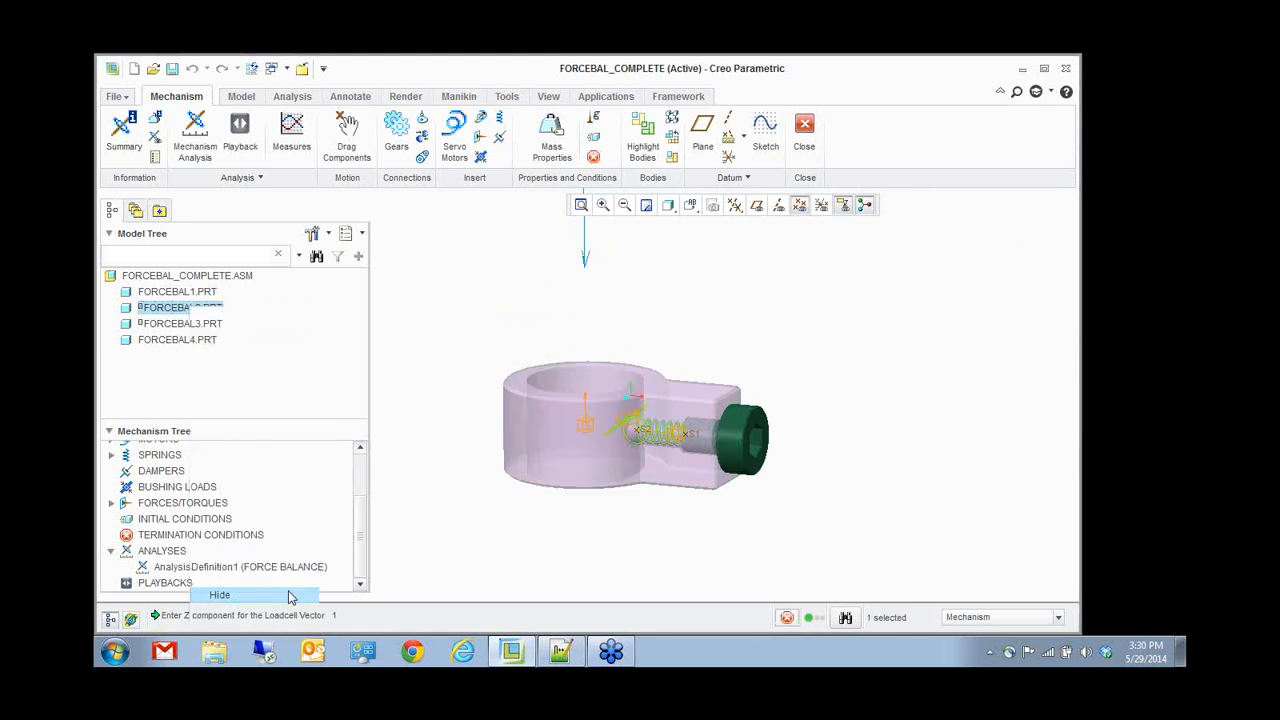
middle_drag(435, 398, 470, 438)
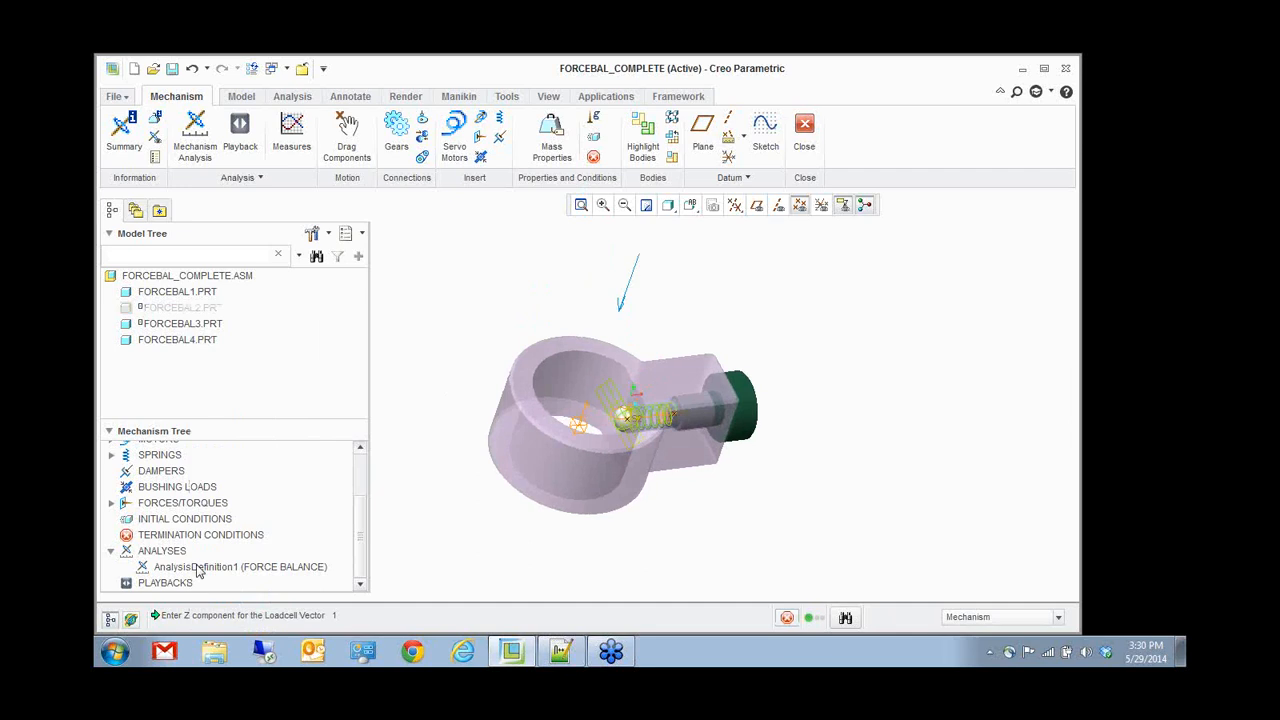
- Reopen AnalysisDefinition1 and examine the position and direction of the original Loadcell on the ball
right_click(157, 566)
click(255, 479)
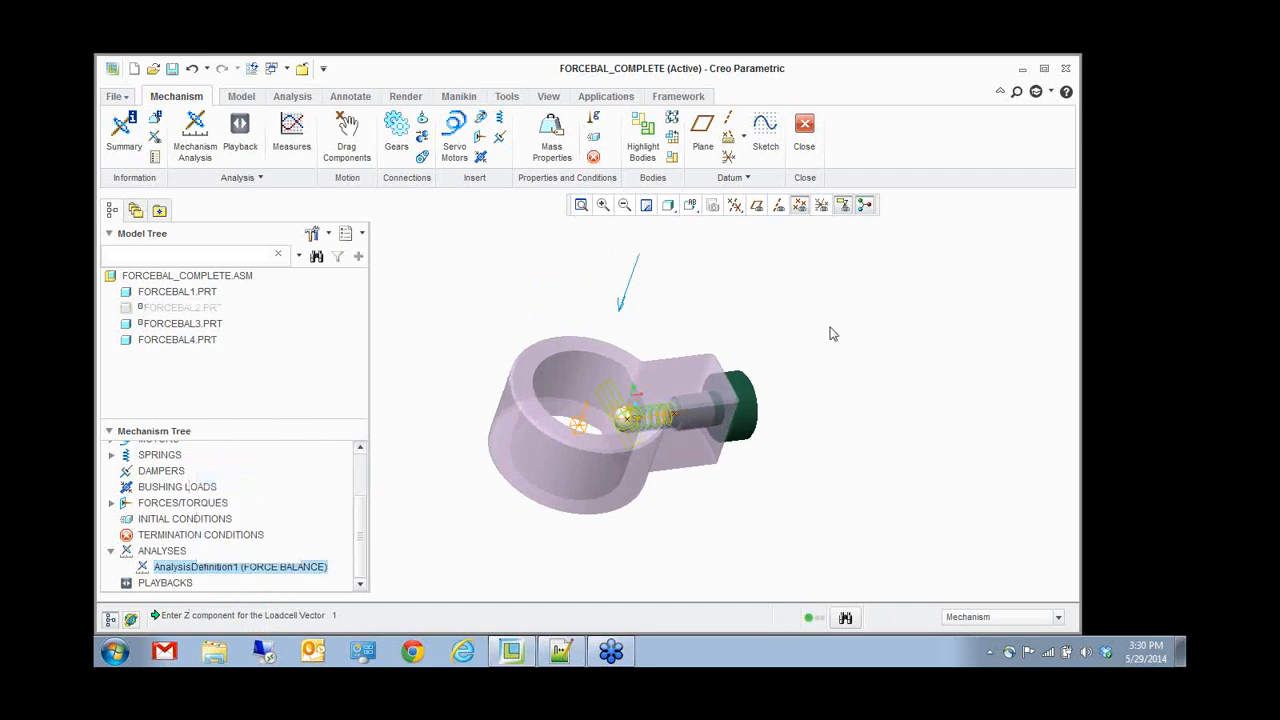
click(966, 218)
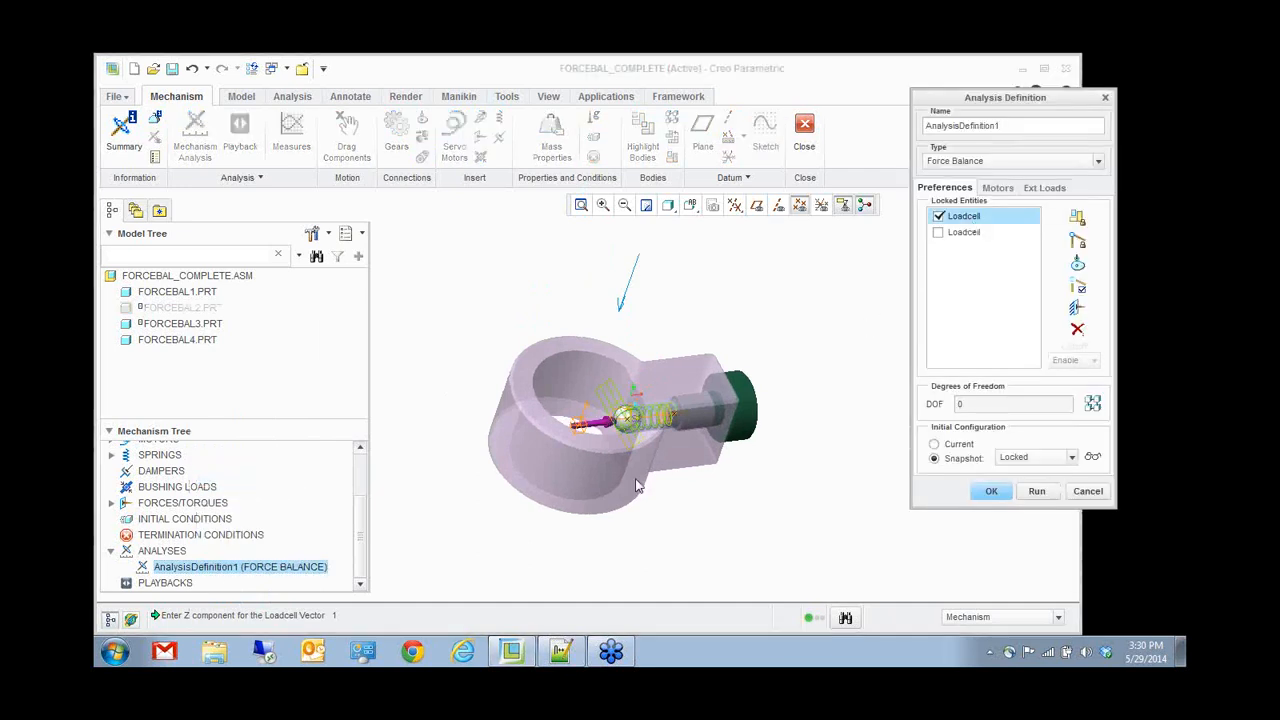
scroll(638, 468, up, 5)
middle_drag(680, 482, 508, 386)
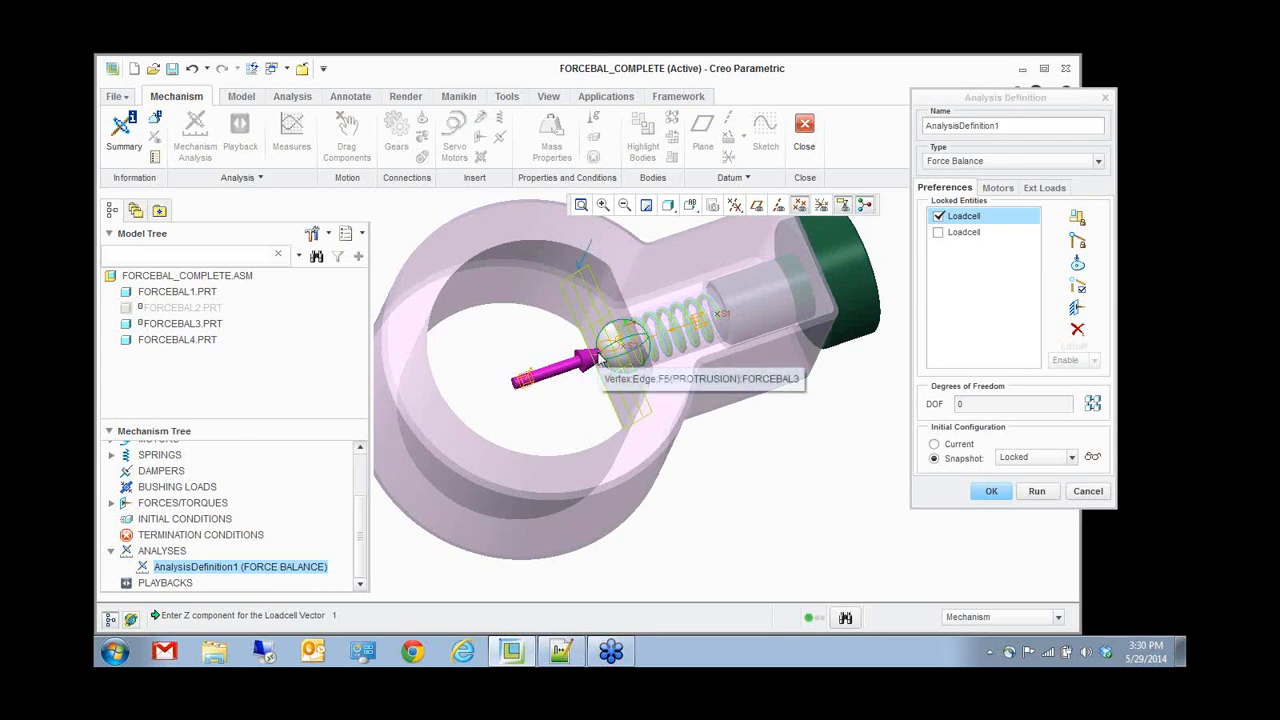
middle_drag(720, 449, 620, 330)
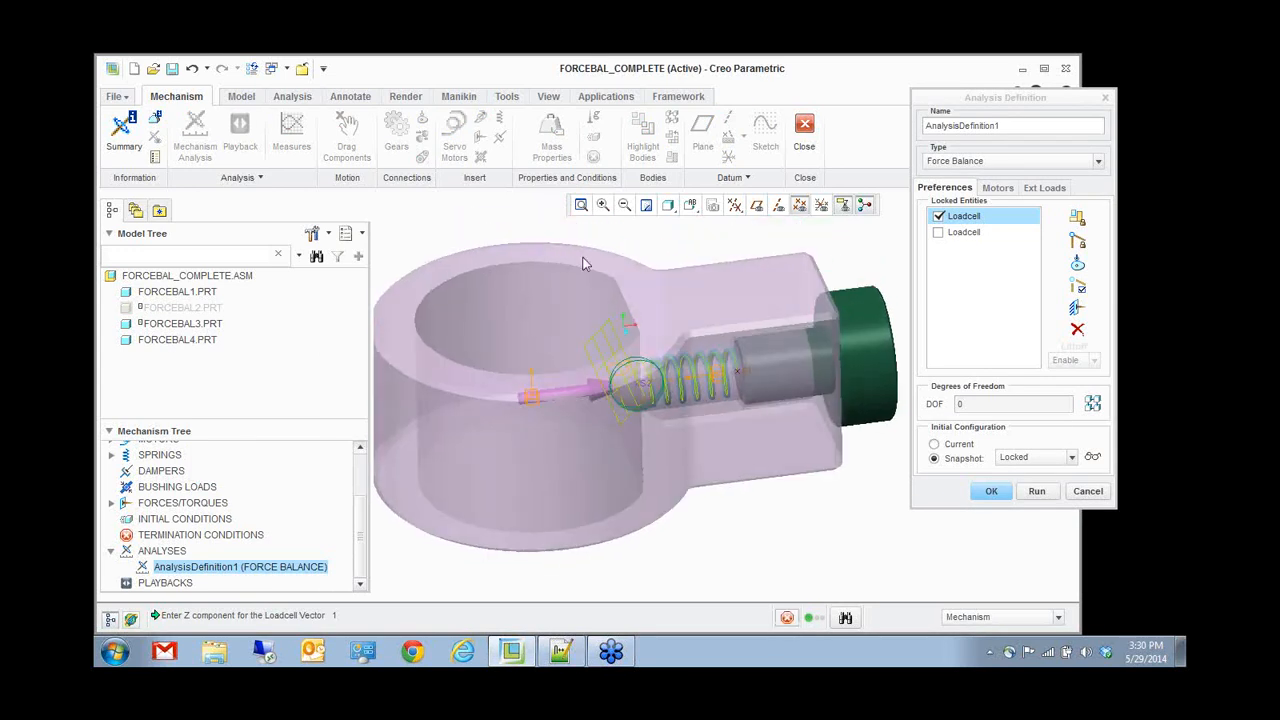
middle_drag(755, 494, 911, 473)
click(1037, 491)
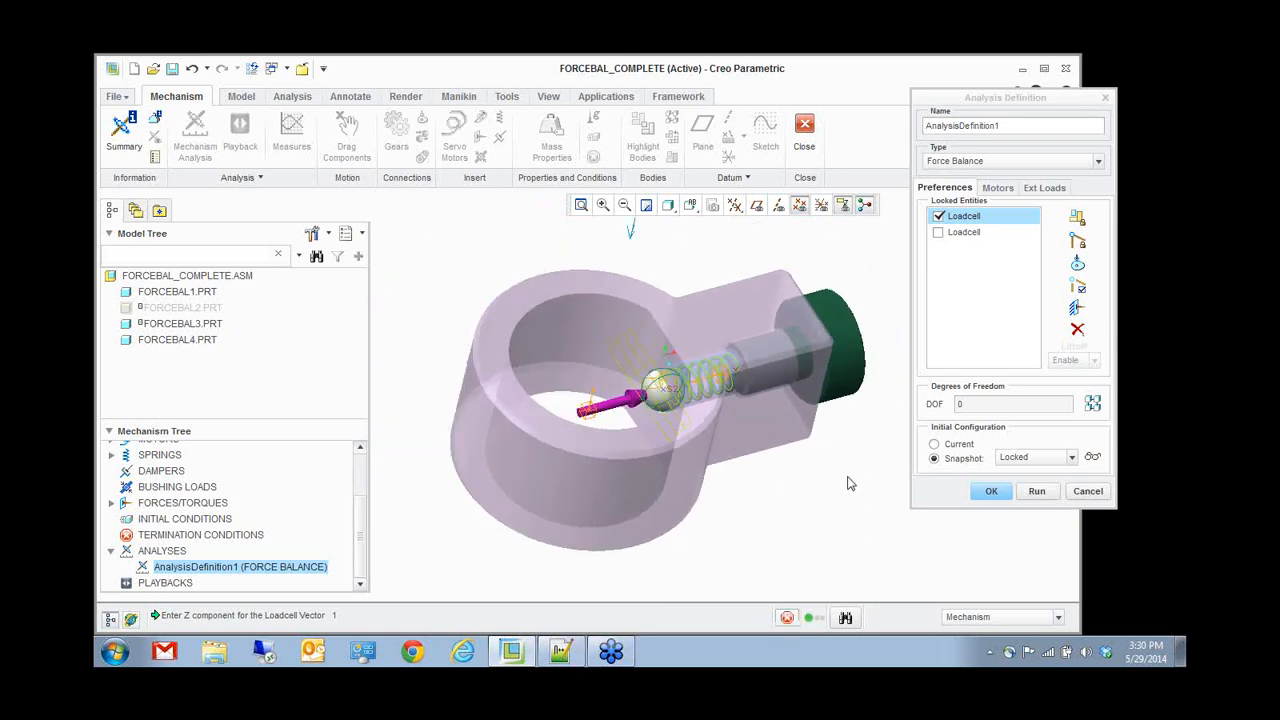
- Close the analysis definition and unhide FORCEBAL2.PRT
click(991, 491)
right_click(190, 316)
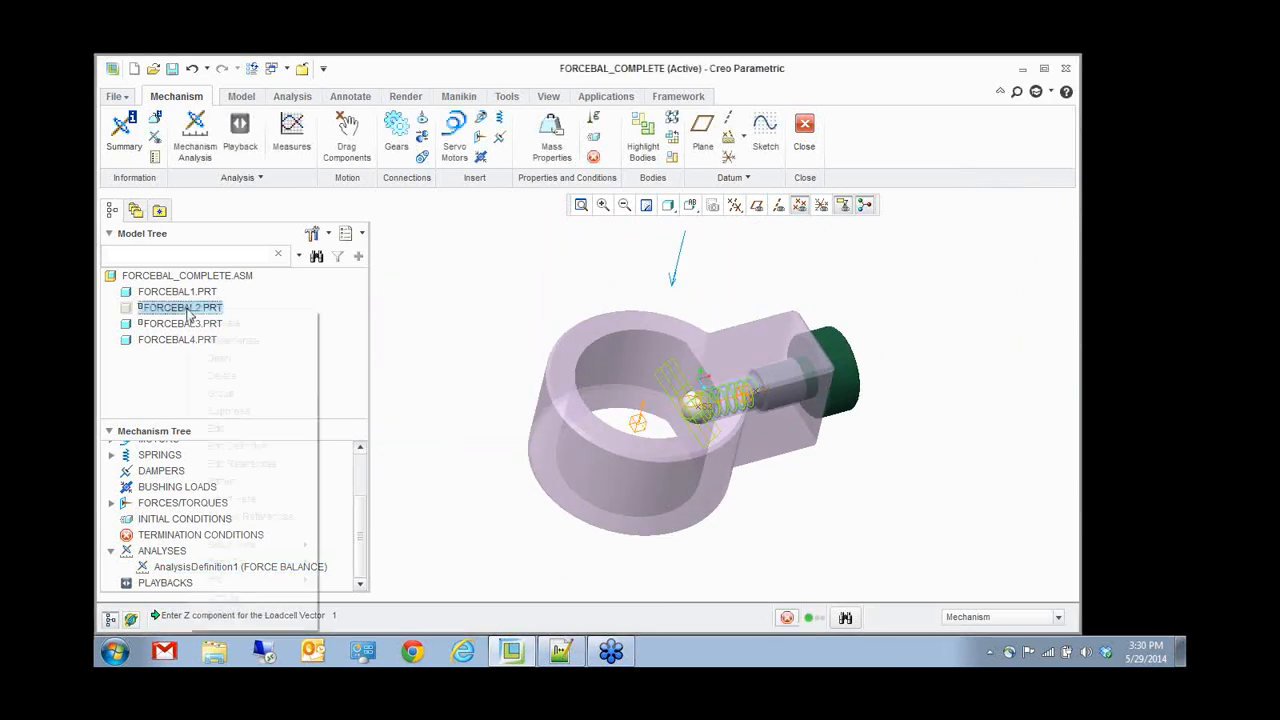
click(225, 596)
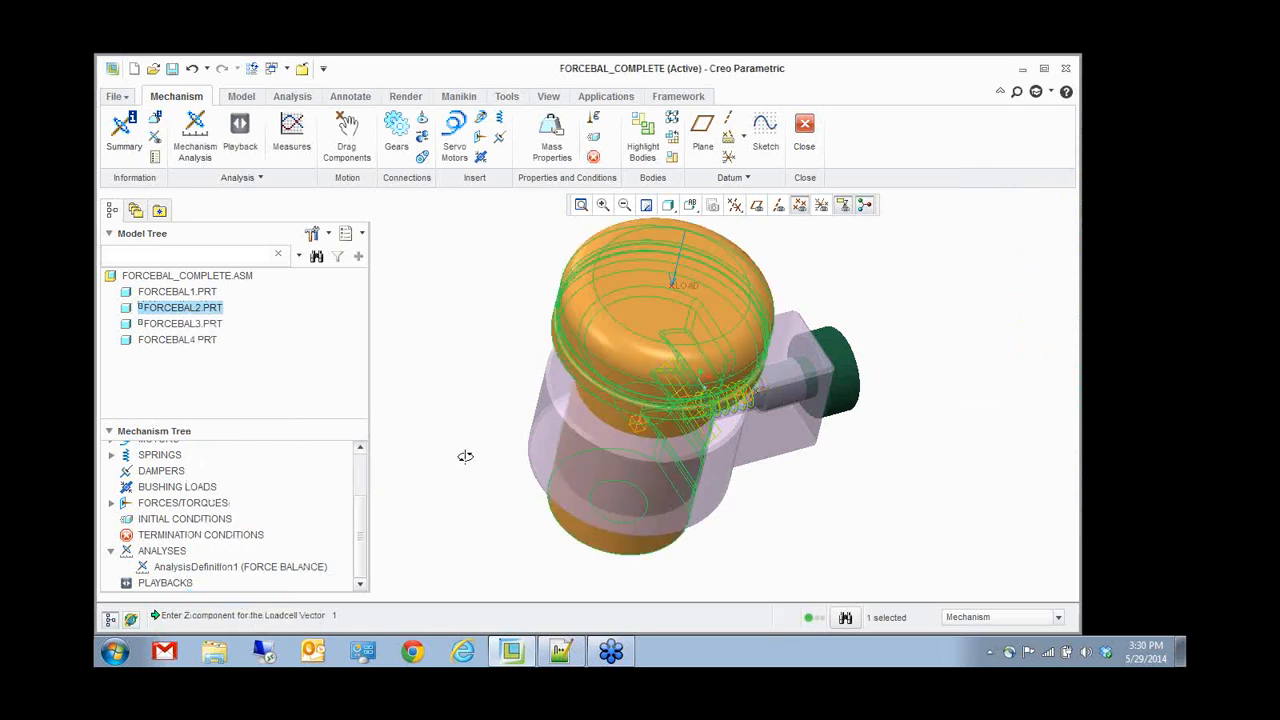
- Run the force balance AnalysisDefinition1 from its Locked snapshot, agreeing to use the outdated snapshot
right_click(238, 566)
click(286, 474)
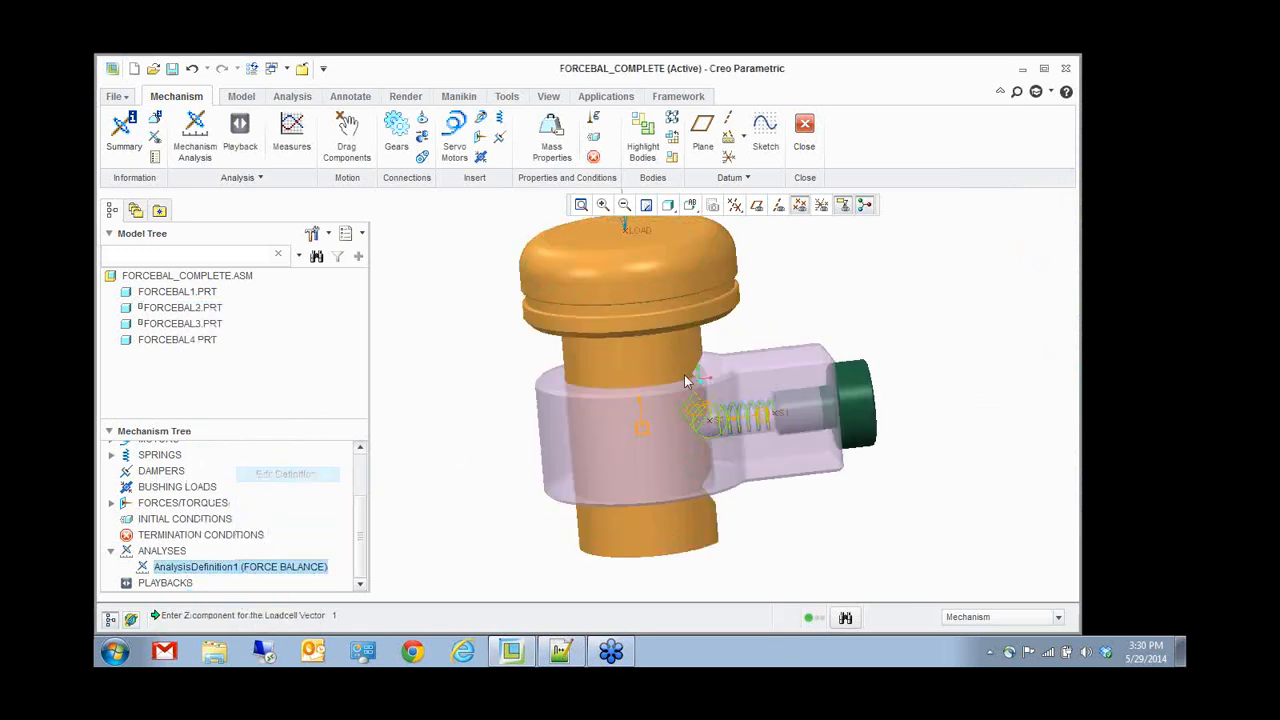
click(1037, 491)
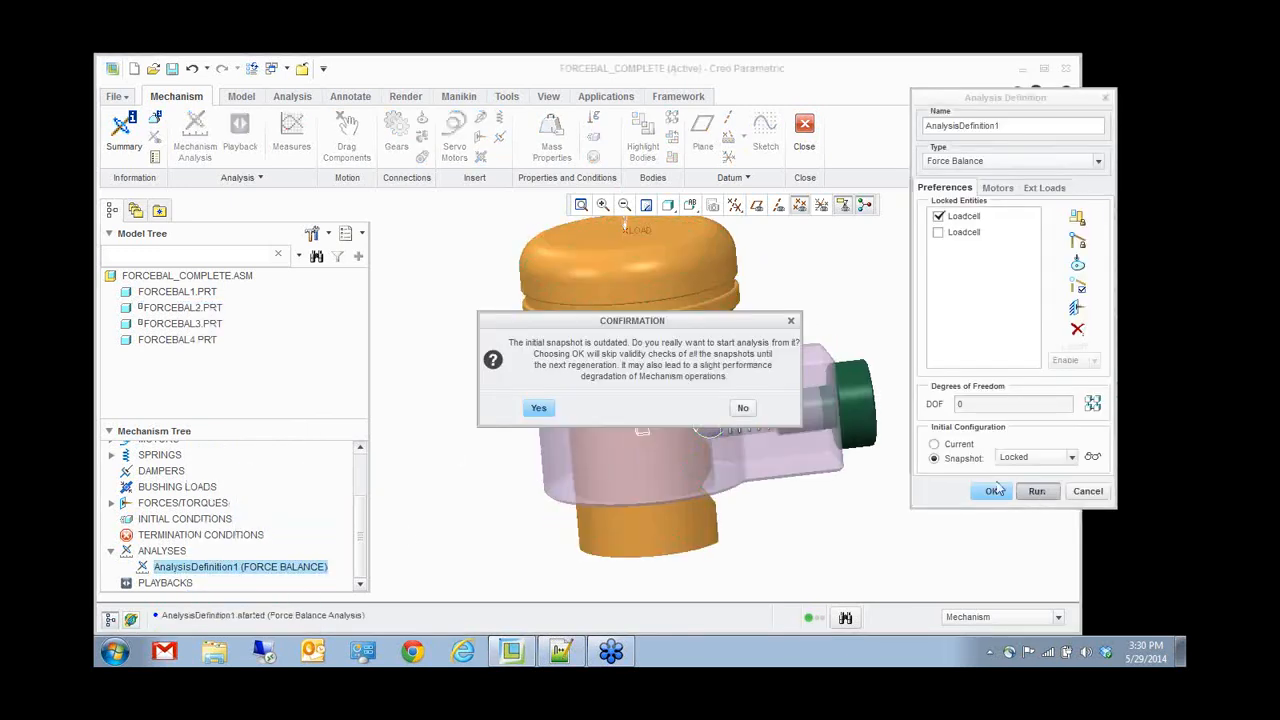
click(538, 407)
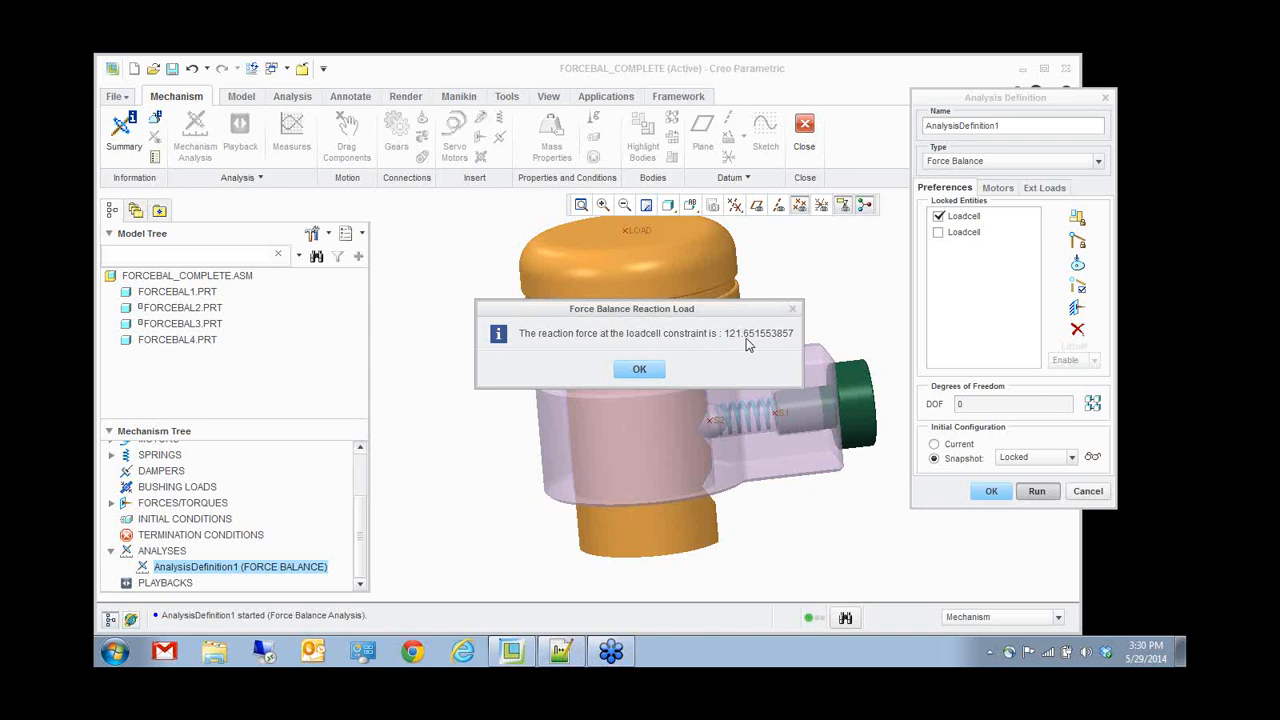
- Read the reaction force at the loadcell constraint, dismiss the result and close the analysis definition
drag(707, 314, 700, 210)
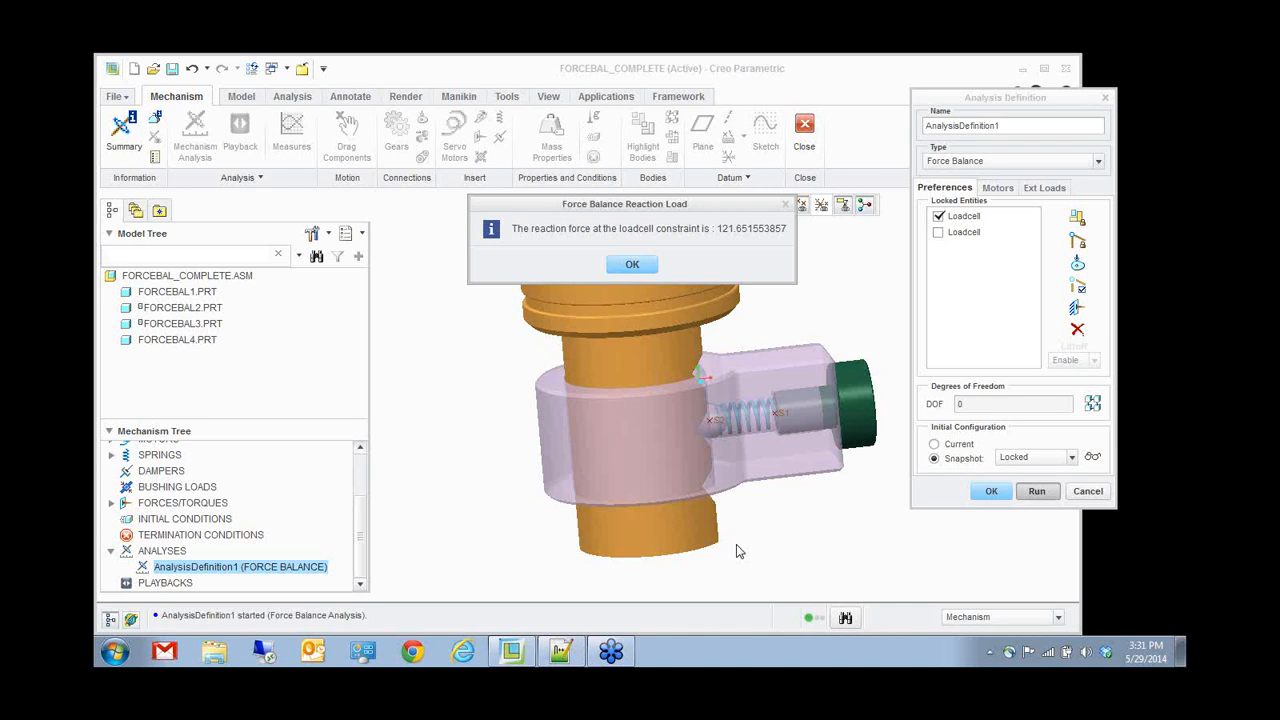
click(633, 265)
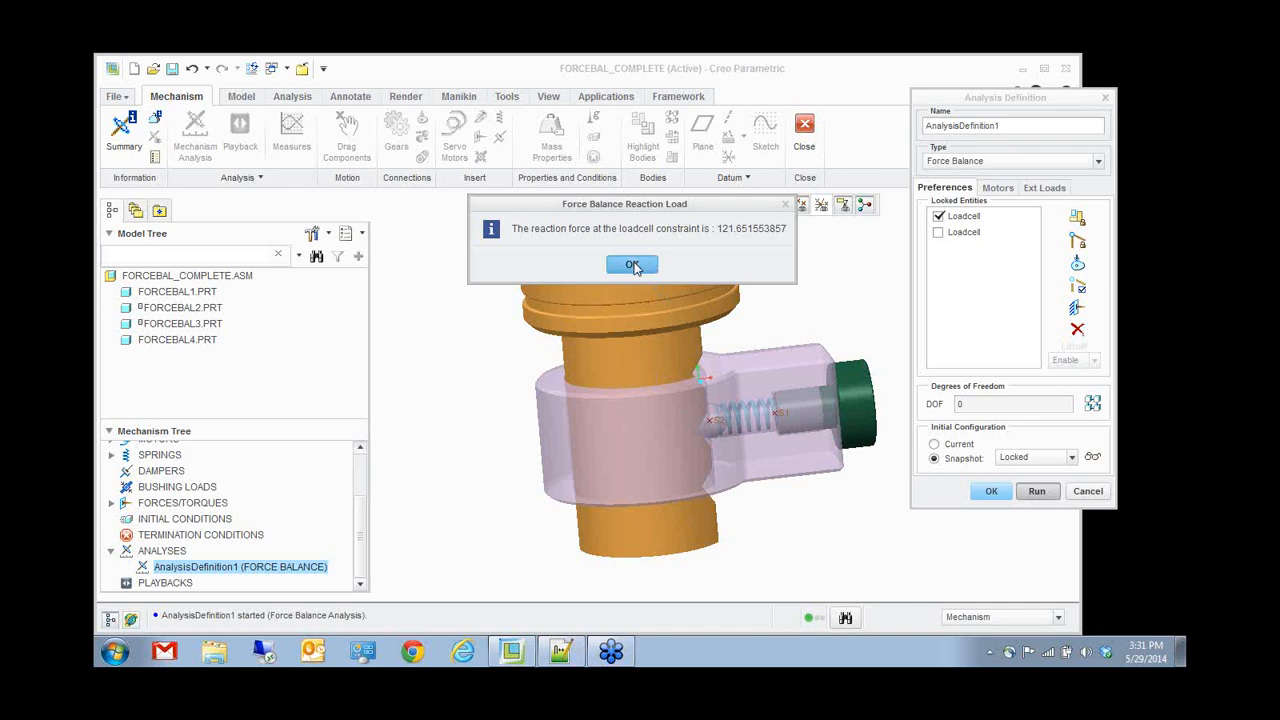
click(633, 265)
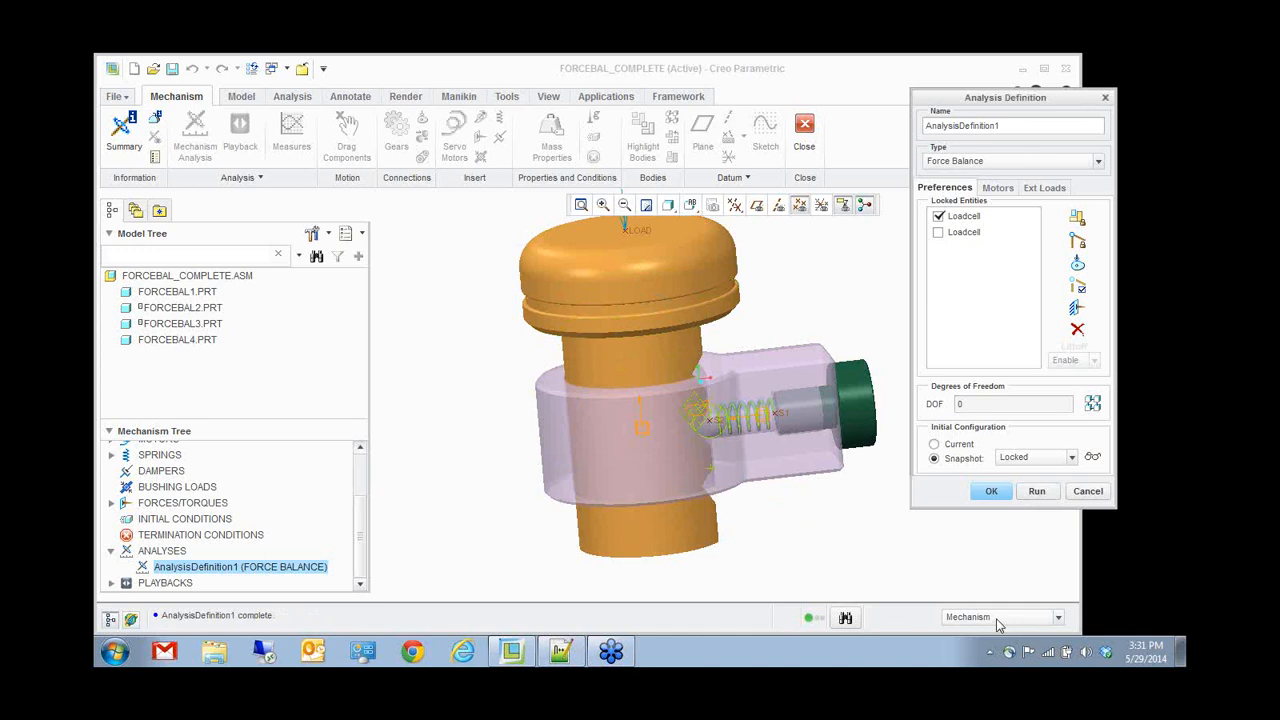
click(1088, 491)
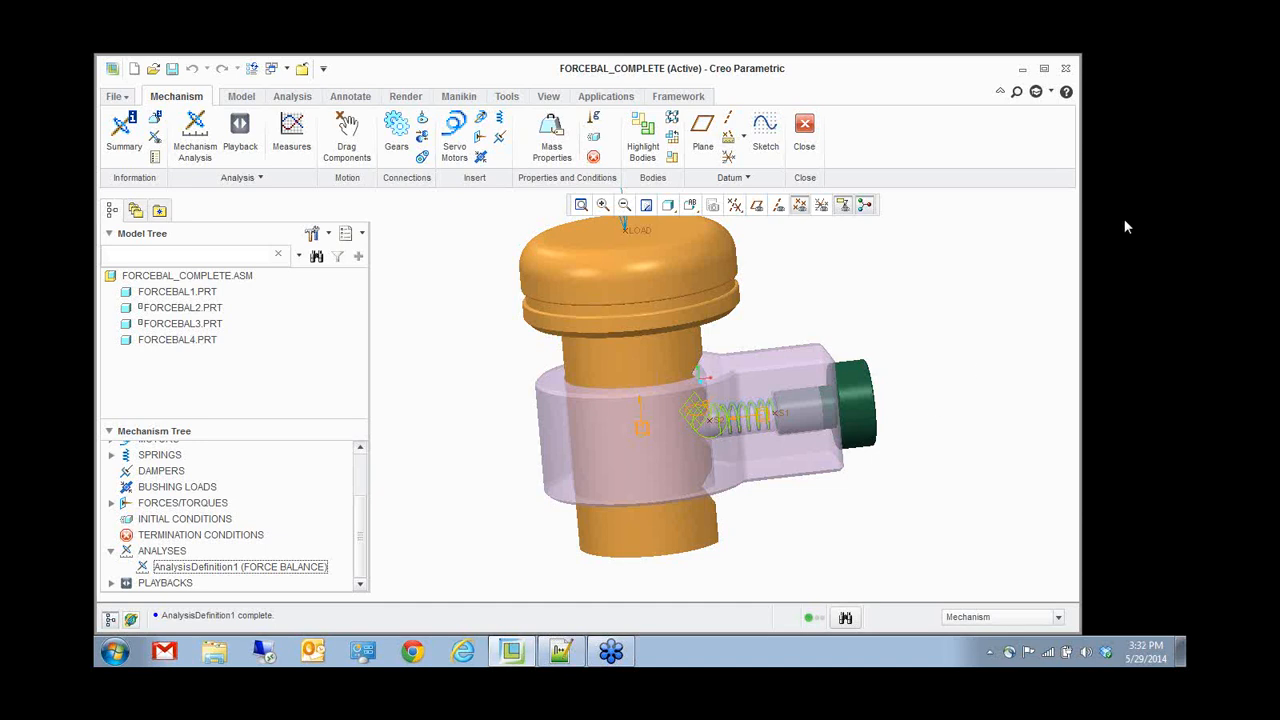
- Switch to the PowerPoint webcast slides and start the slide show from slide 13, Viewing Our Webcasts Later
click(1170, 162)
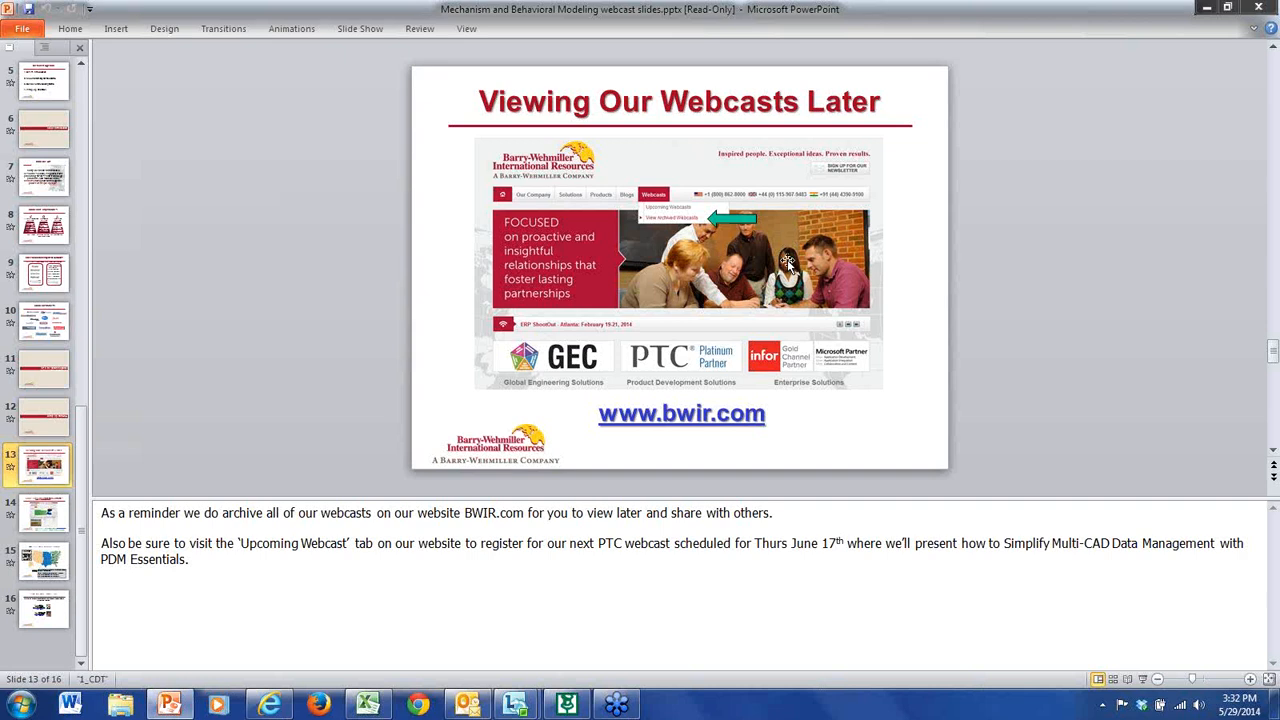
click(1142, 680)
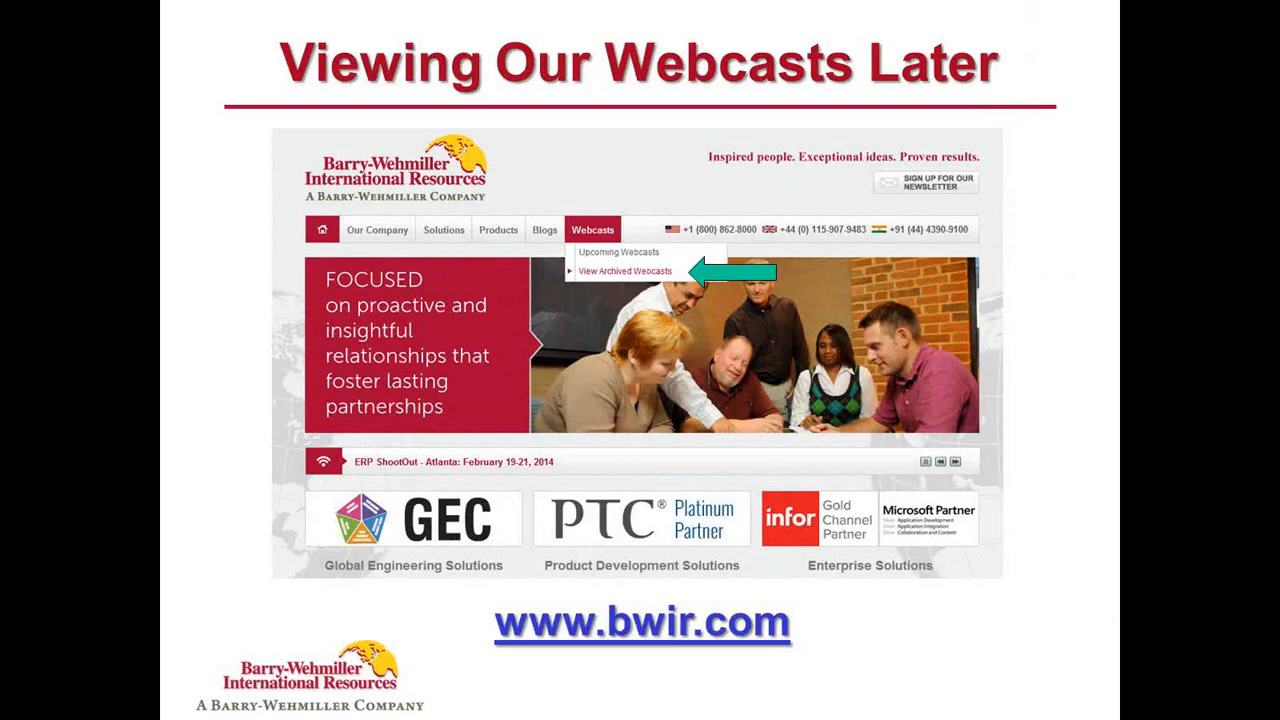